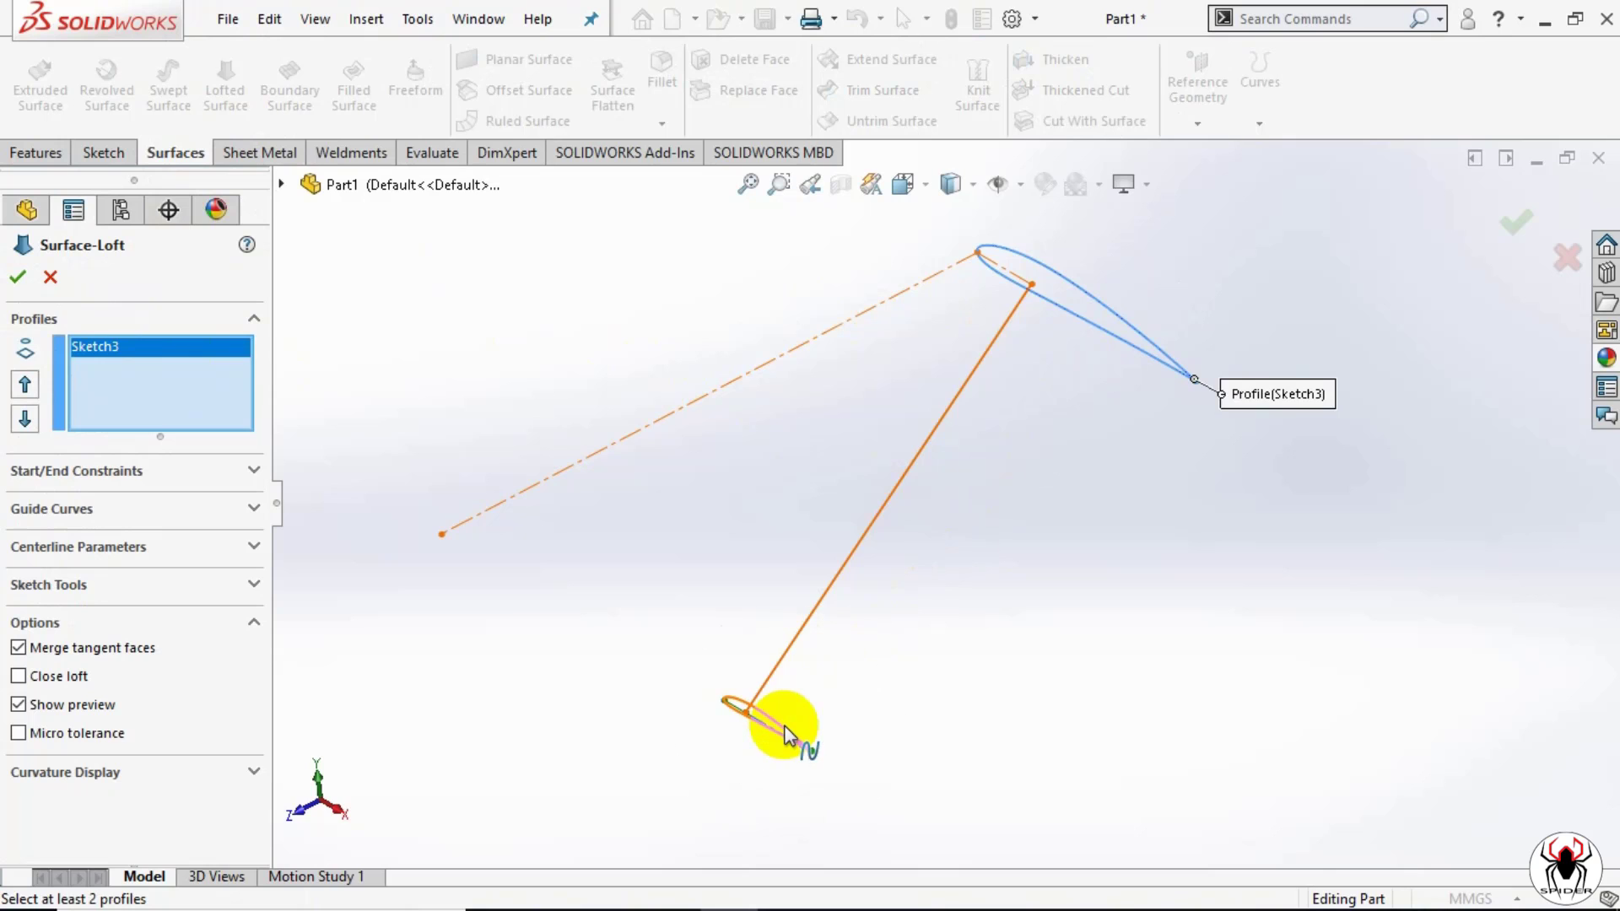
Step: Loft a surface between the large and small airfoil profile sketches and view the wing from the top
{"action": "left_click", "coordinate": [785, 734]}
{"action": "left_click", "coordinate": [18, 277]}
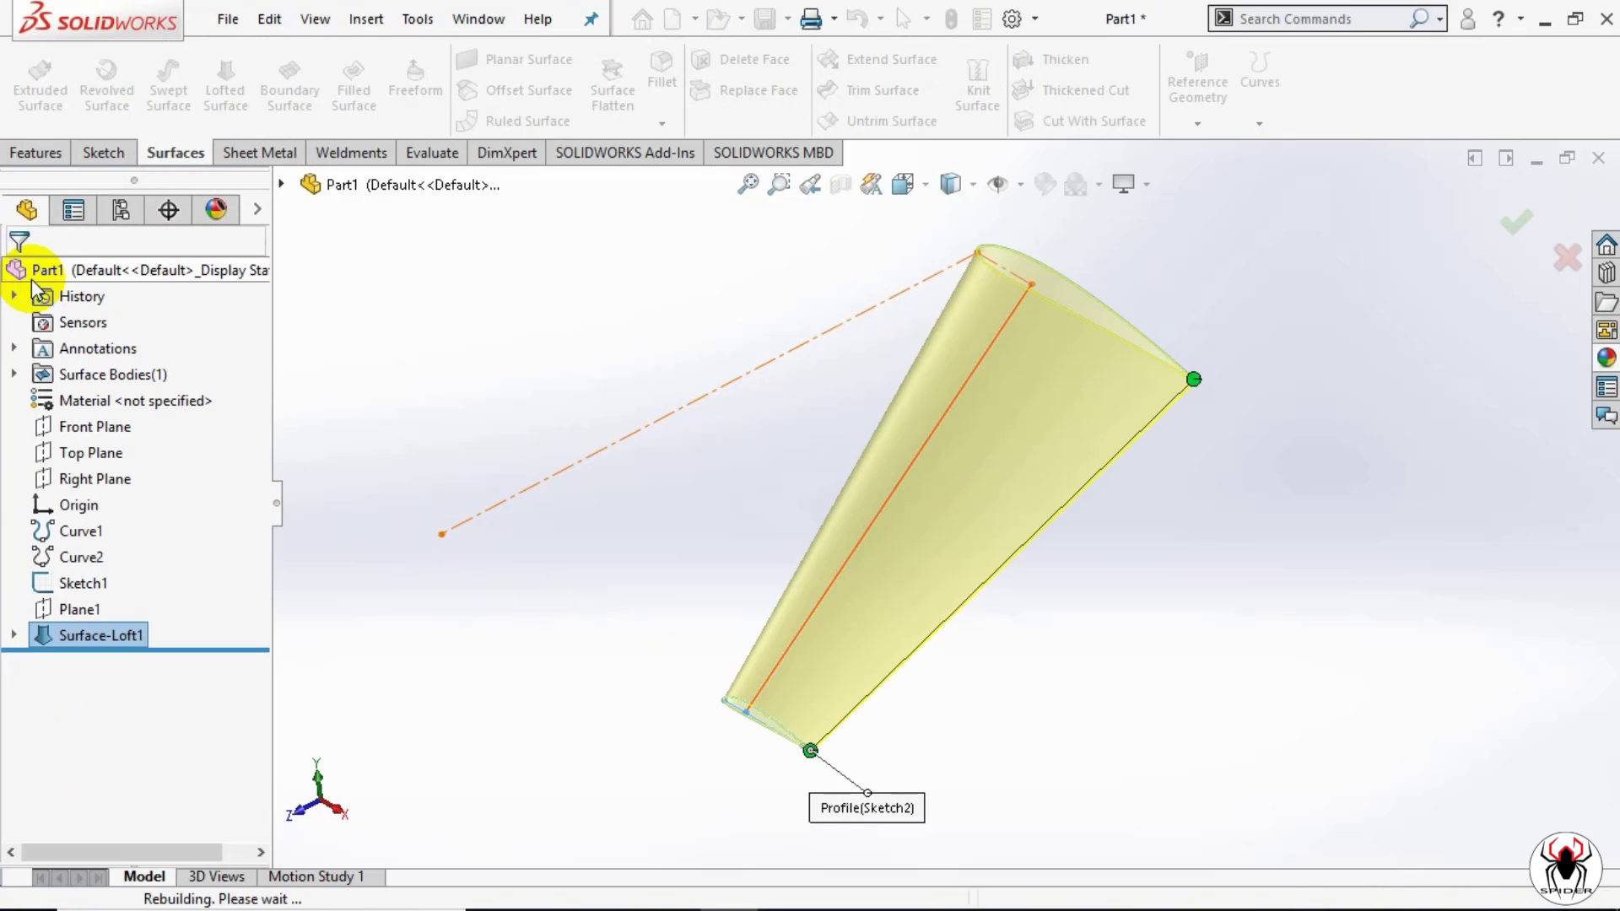
{"action": "left_click", "coordinate": [916, 189]}
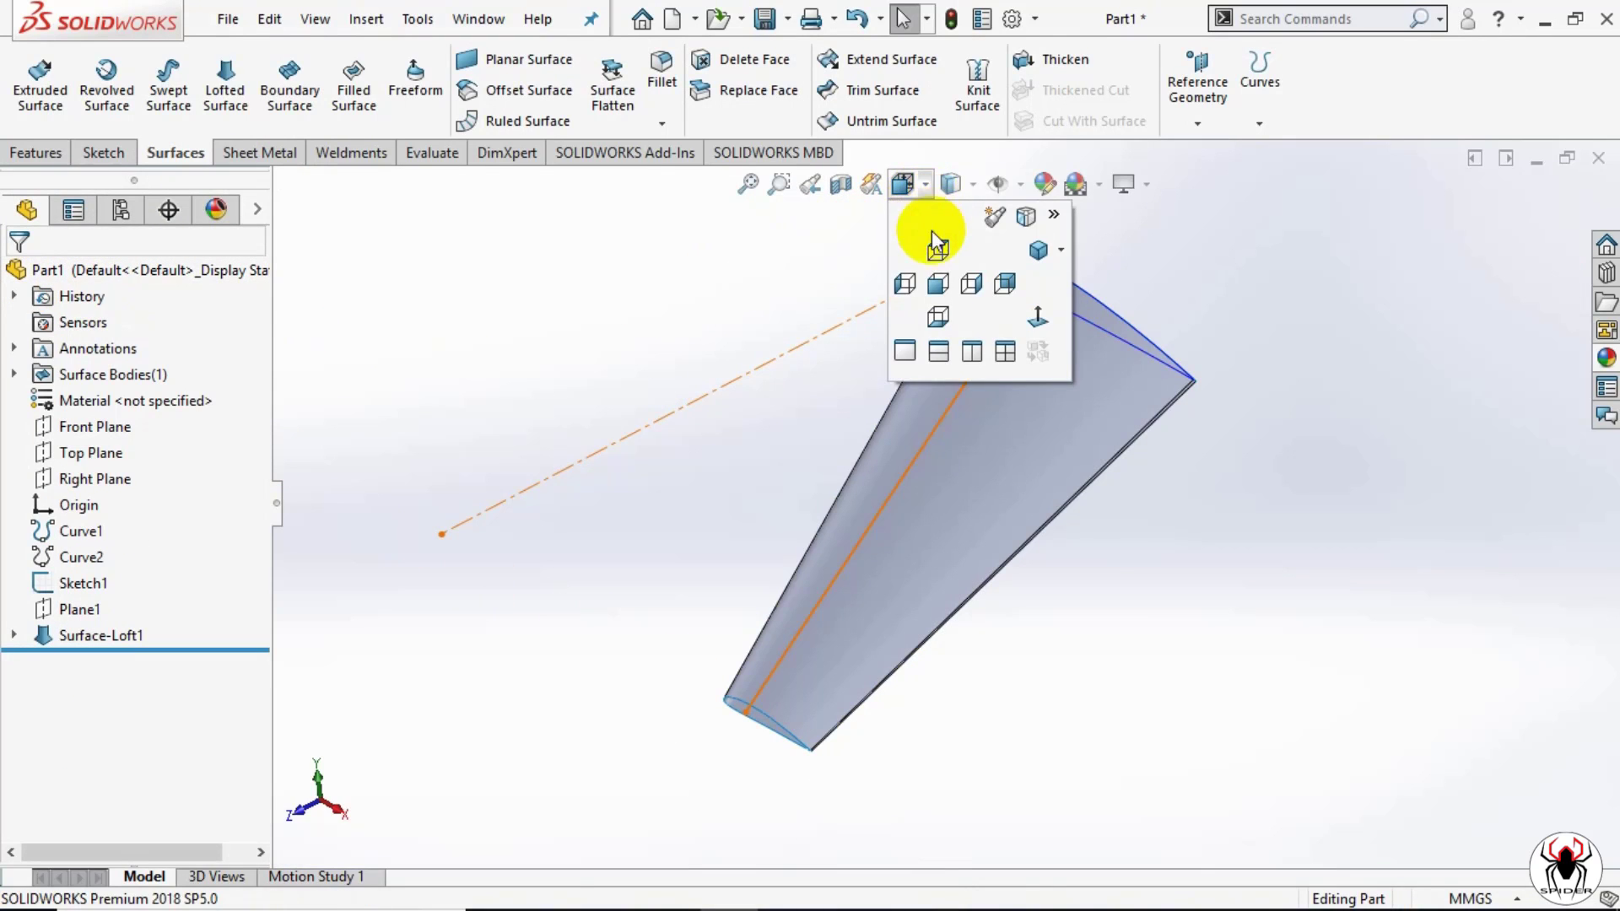
{"action": "left_click", "coordinate": [936, 245]}
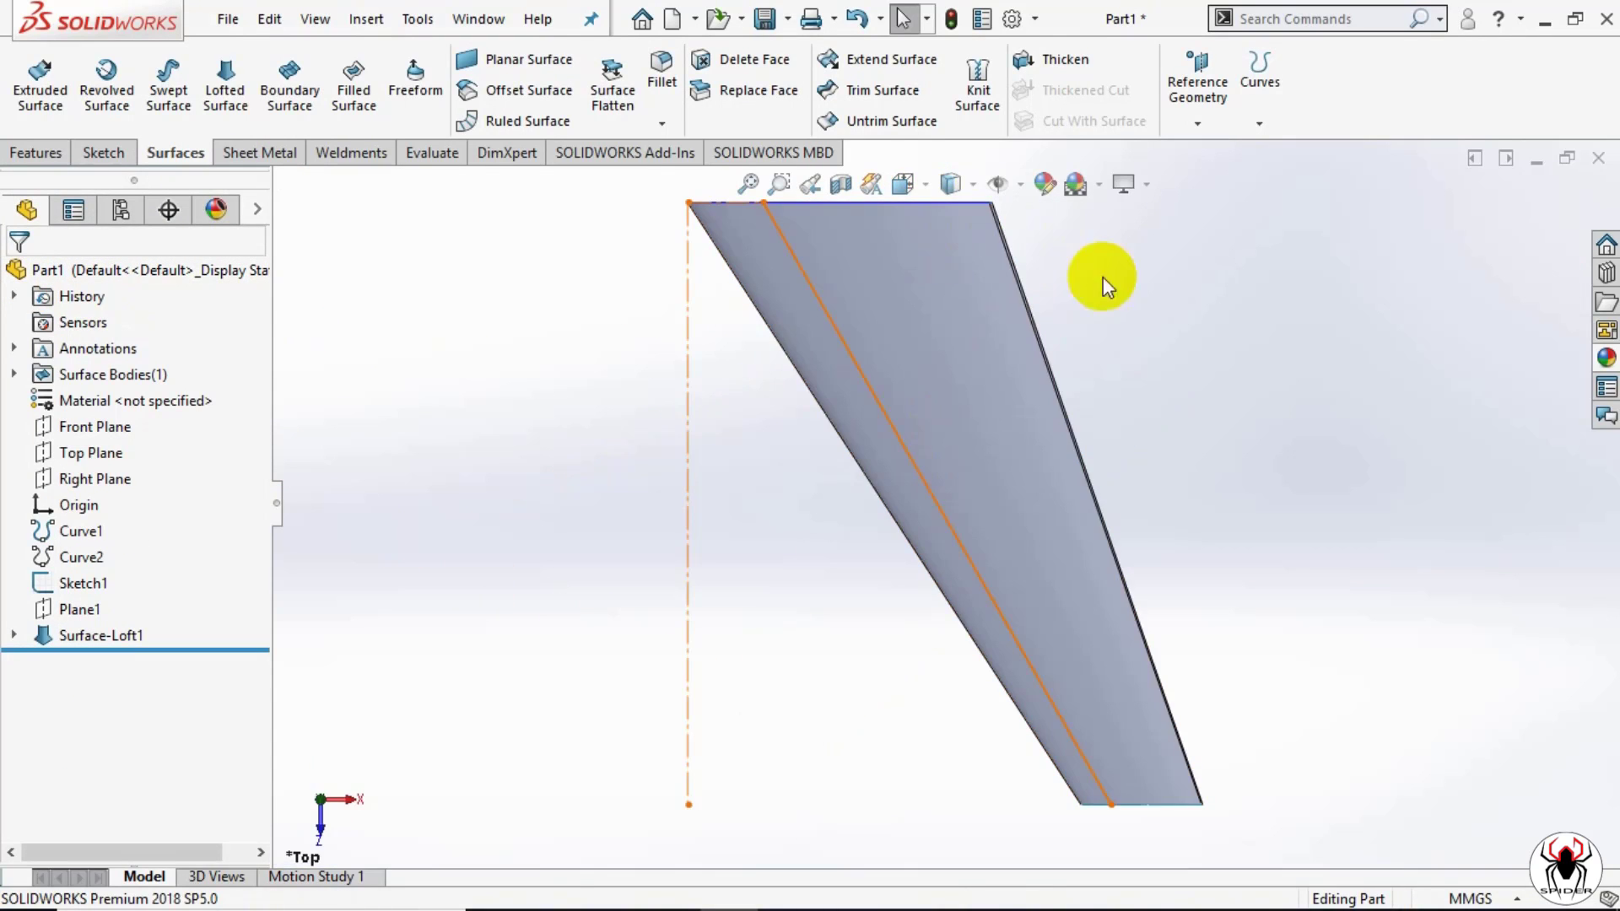
{"action": "left_click", "coordinate": [99, 584]}
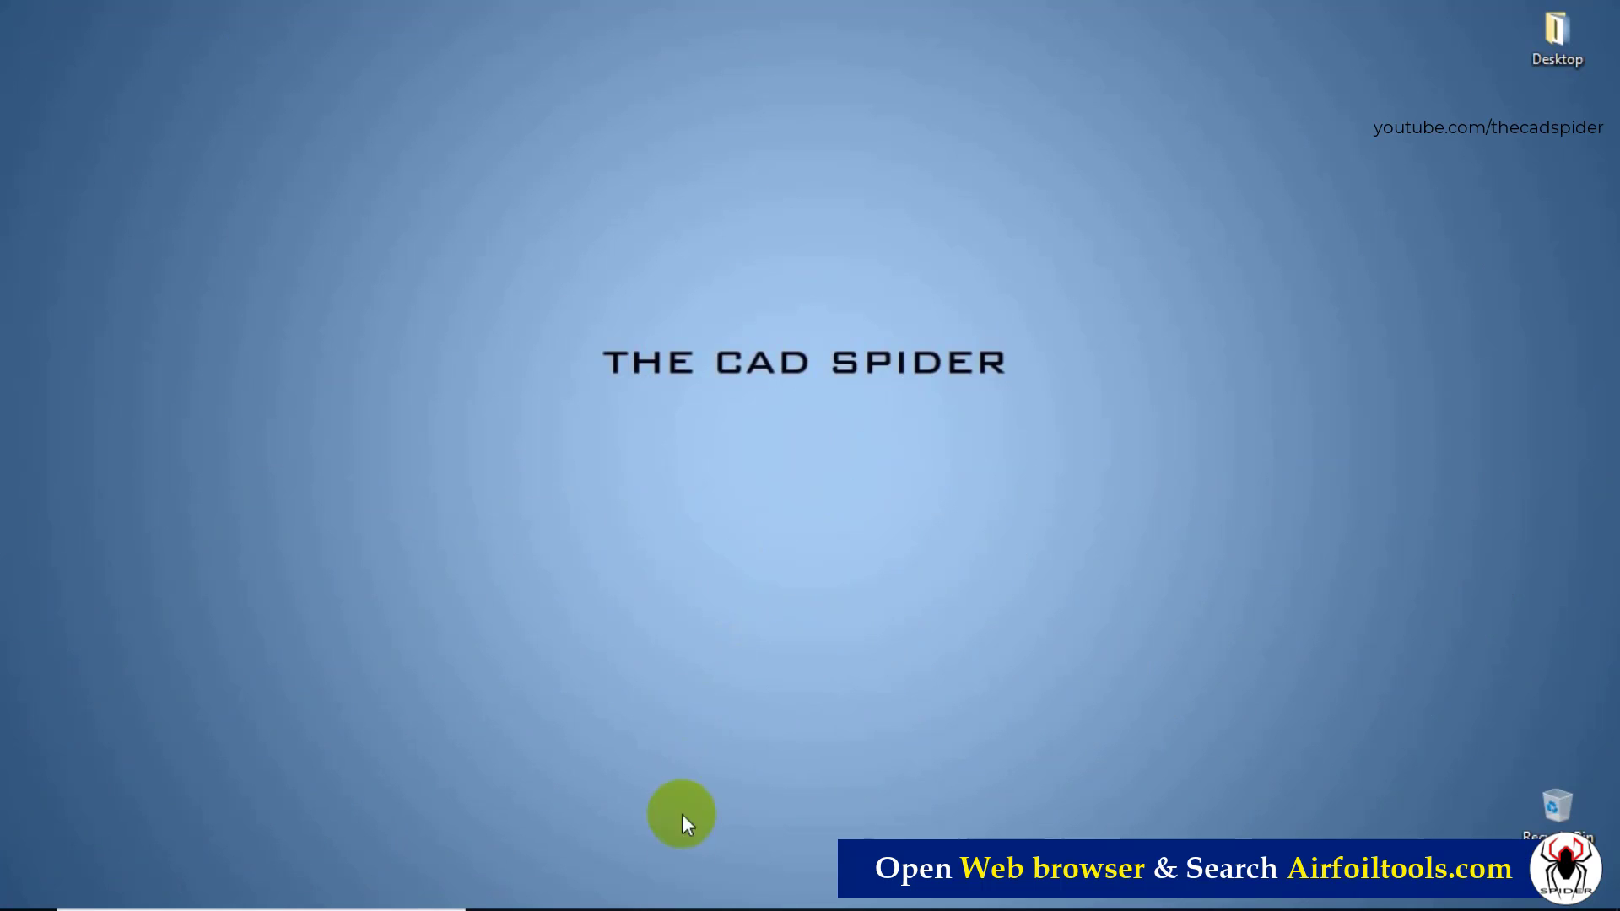
Step: Switch to Firefox and go to the airfoiltools.com website
{"action": "left_click", "coordinate": [688, 908]}
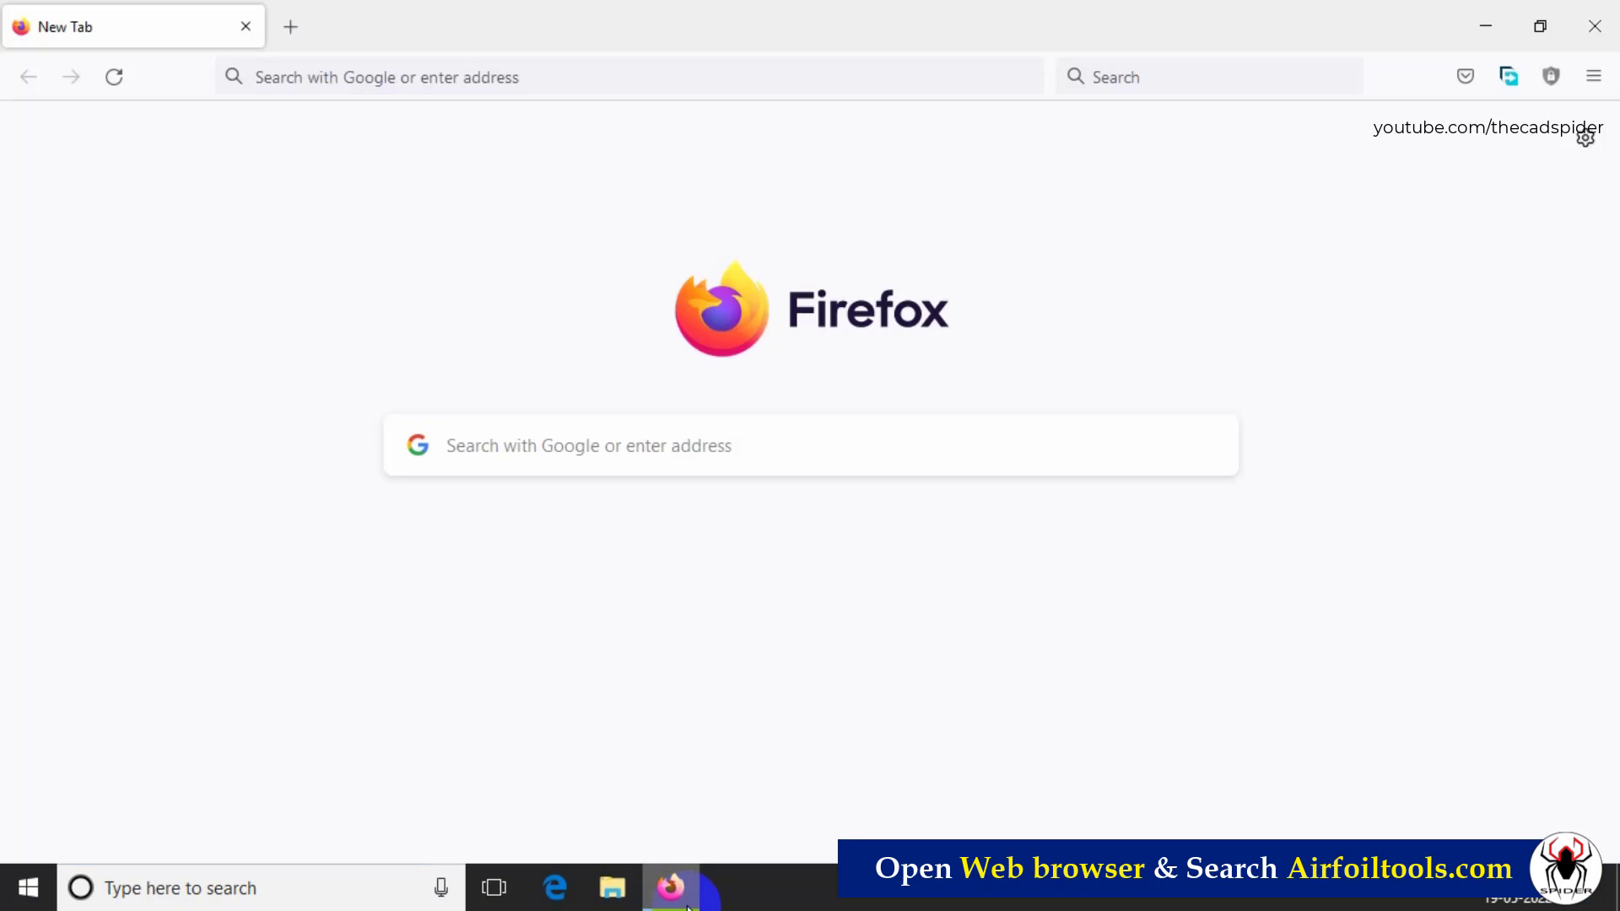
{"action": "left_click", "coordinate": [406, 77]}
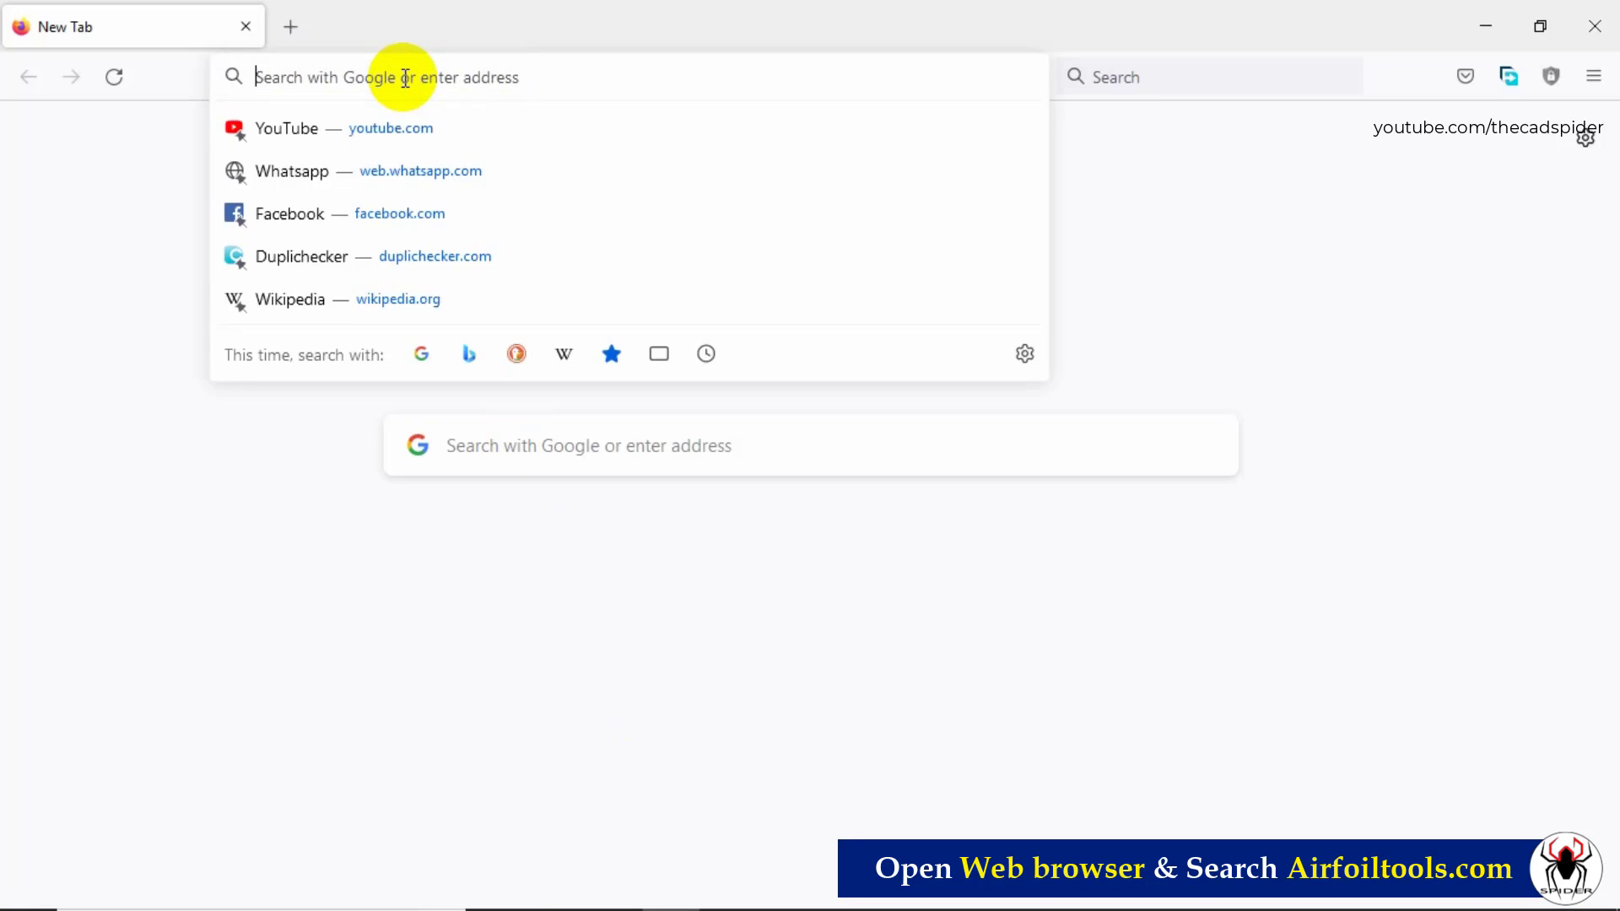
{"action": "type", "text": "AIRFO"}
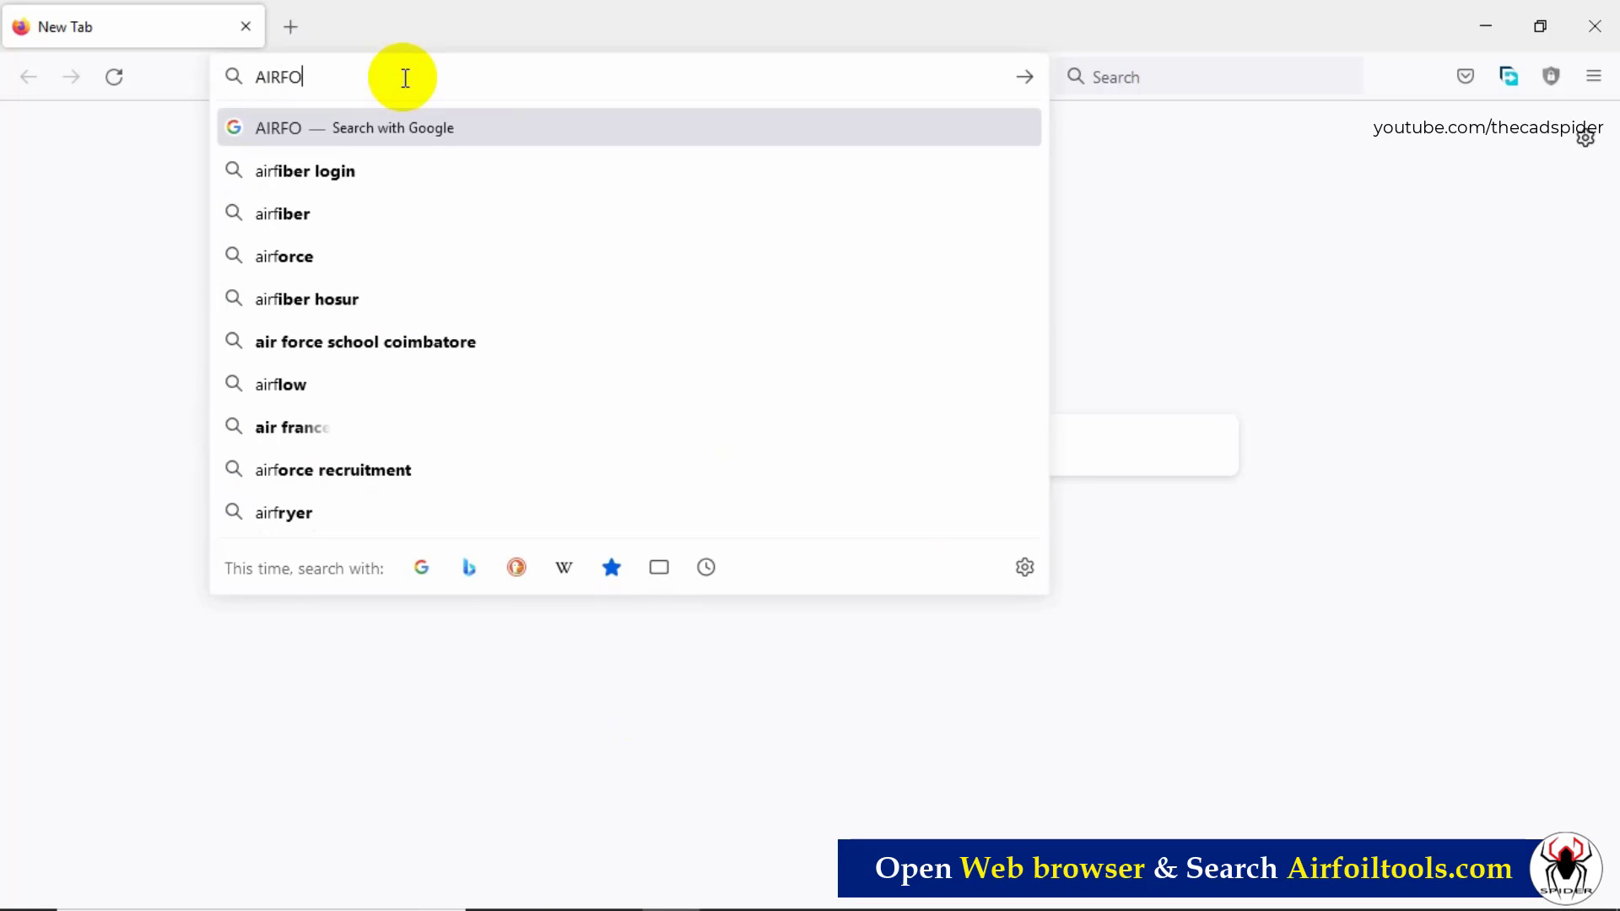
{"action": "type", "text": "ILTOOL"}
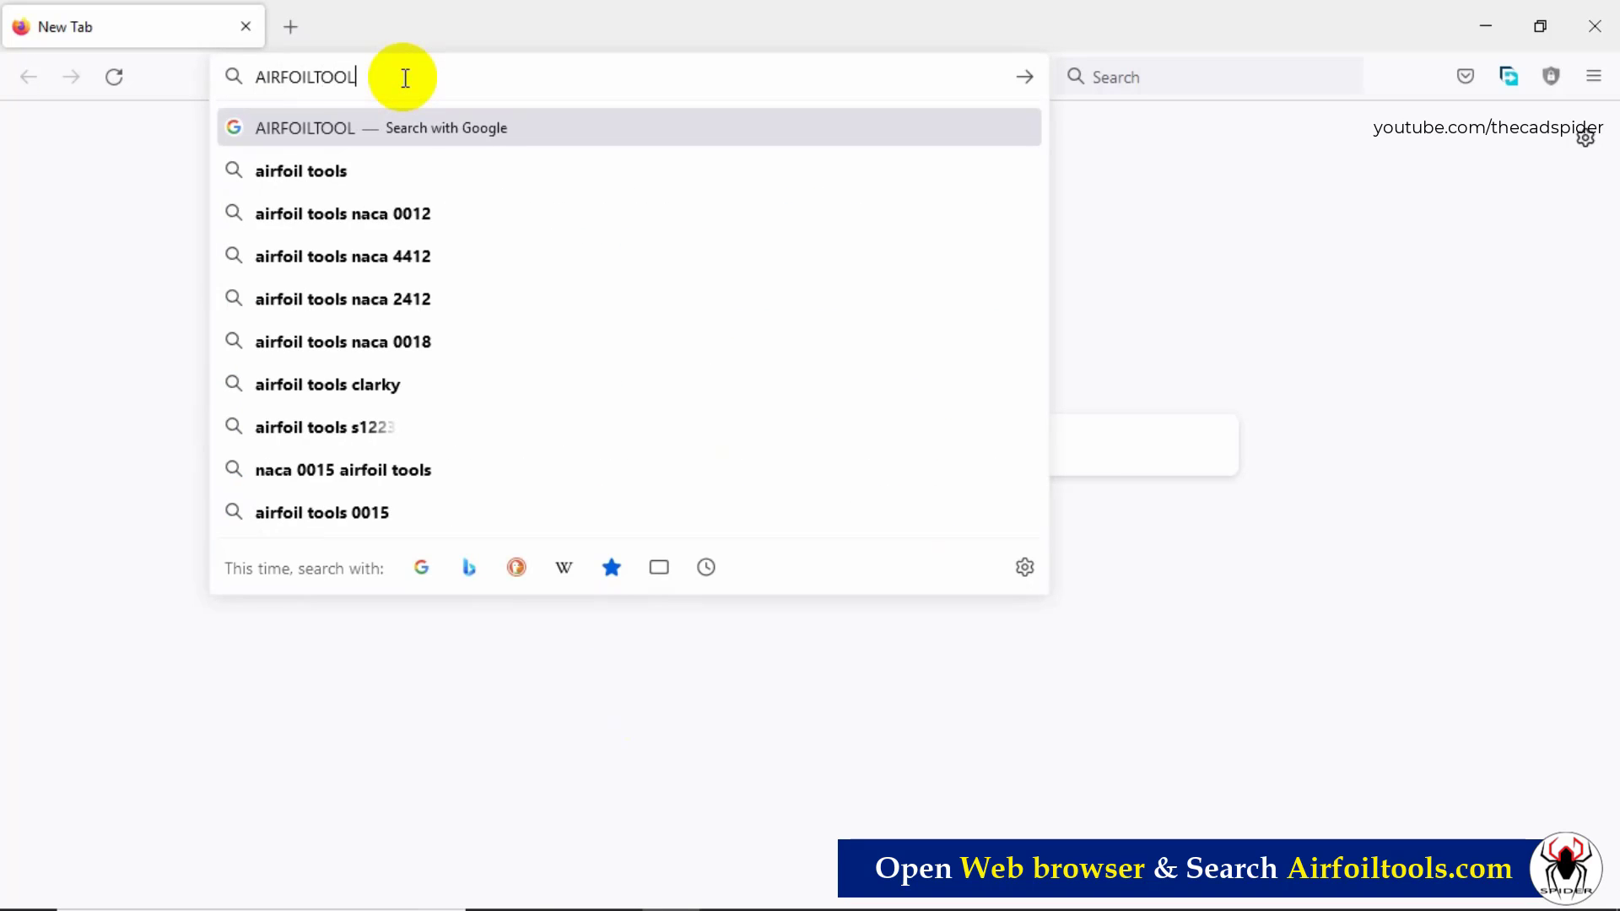
{"action": "type", "text": "S.CO"}
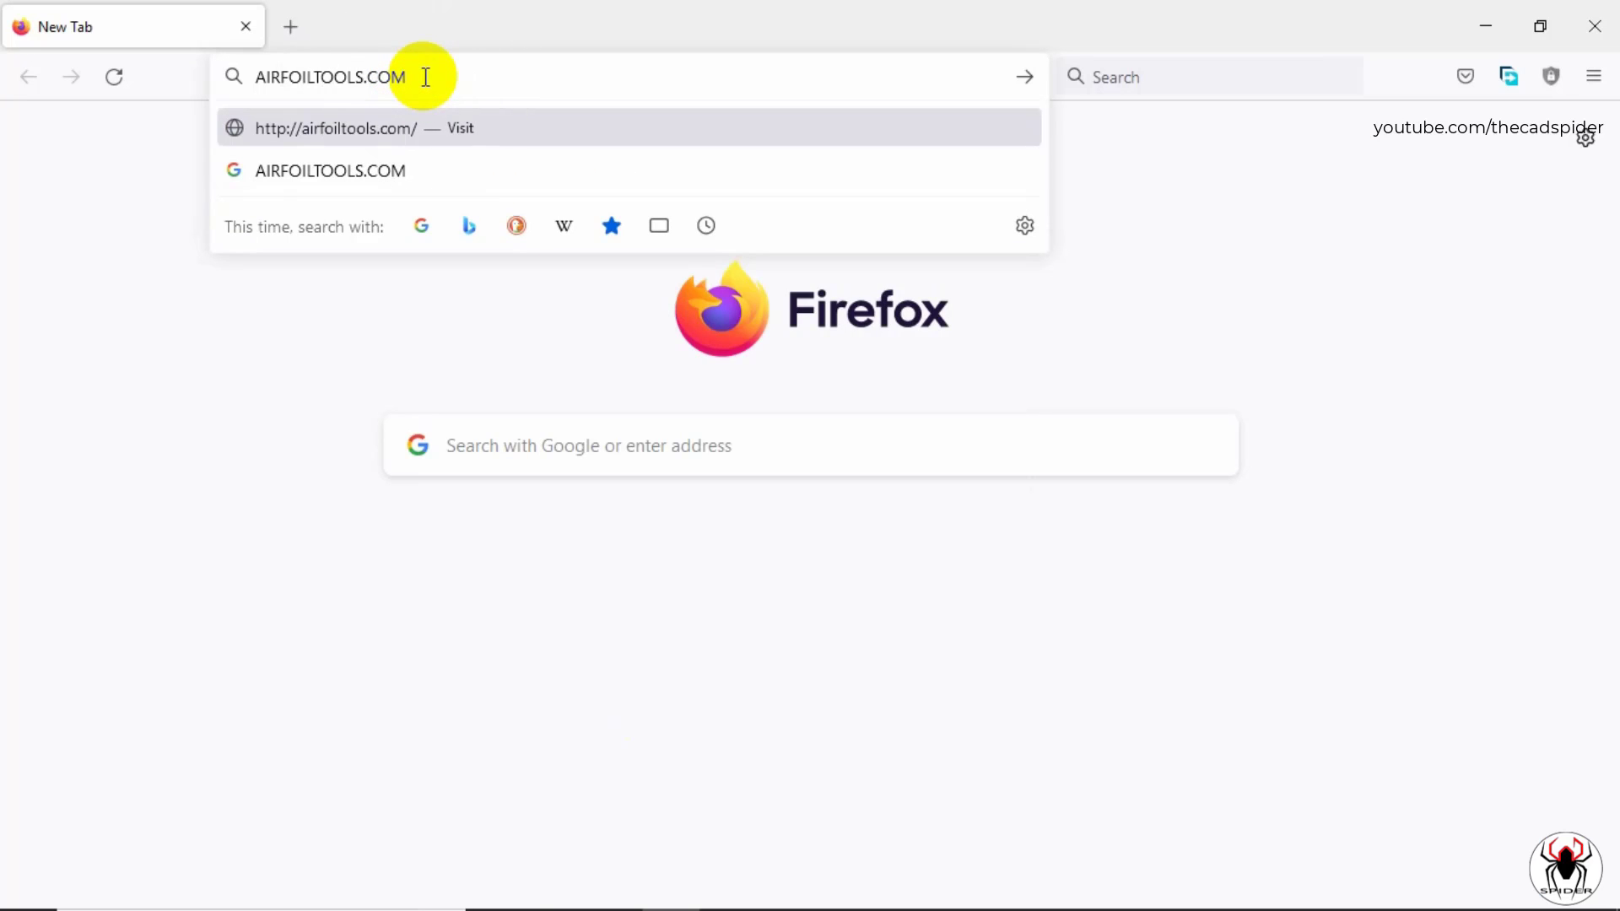
{"action": "type", "text": "M"}
{"action": "key", "text": "Return"}
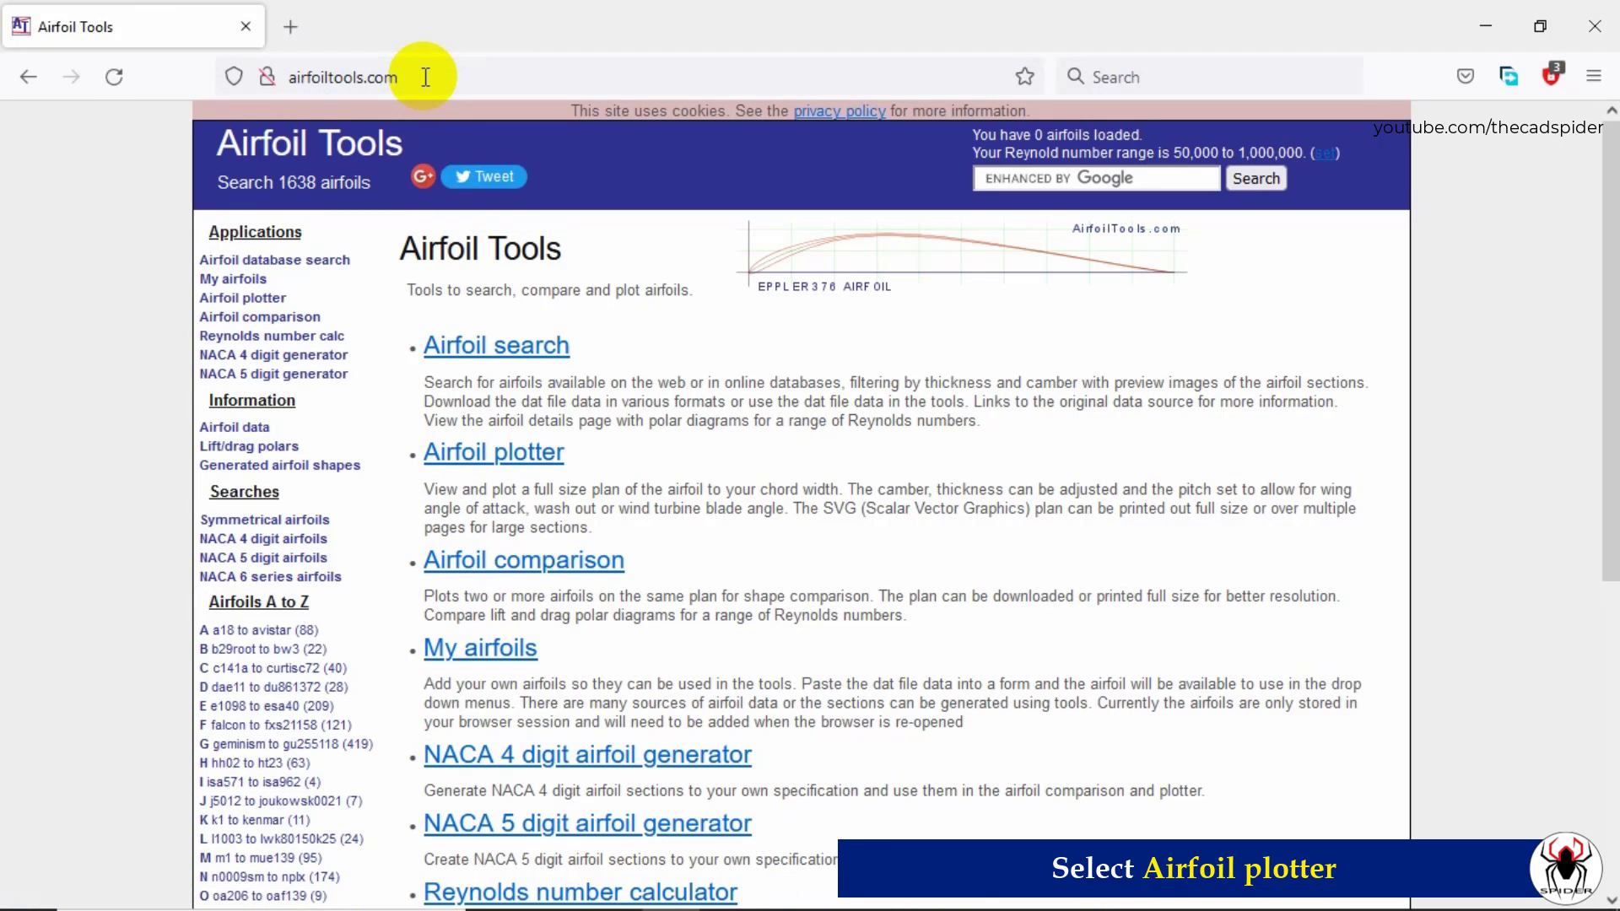
Step: Go to the site's Airfoil plotter and choose the naca4412-il - NACA 4412 airfoil
{"action": "left_click", "coordinate": [517, 460]}
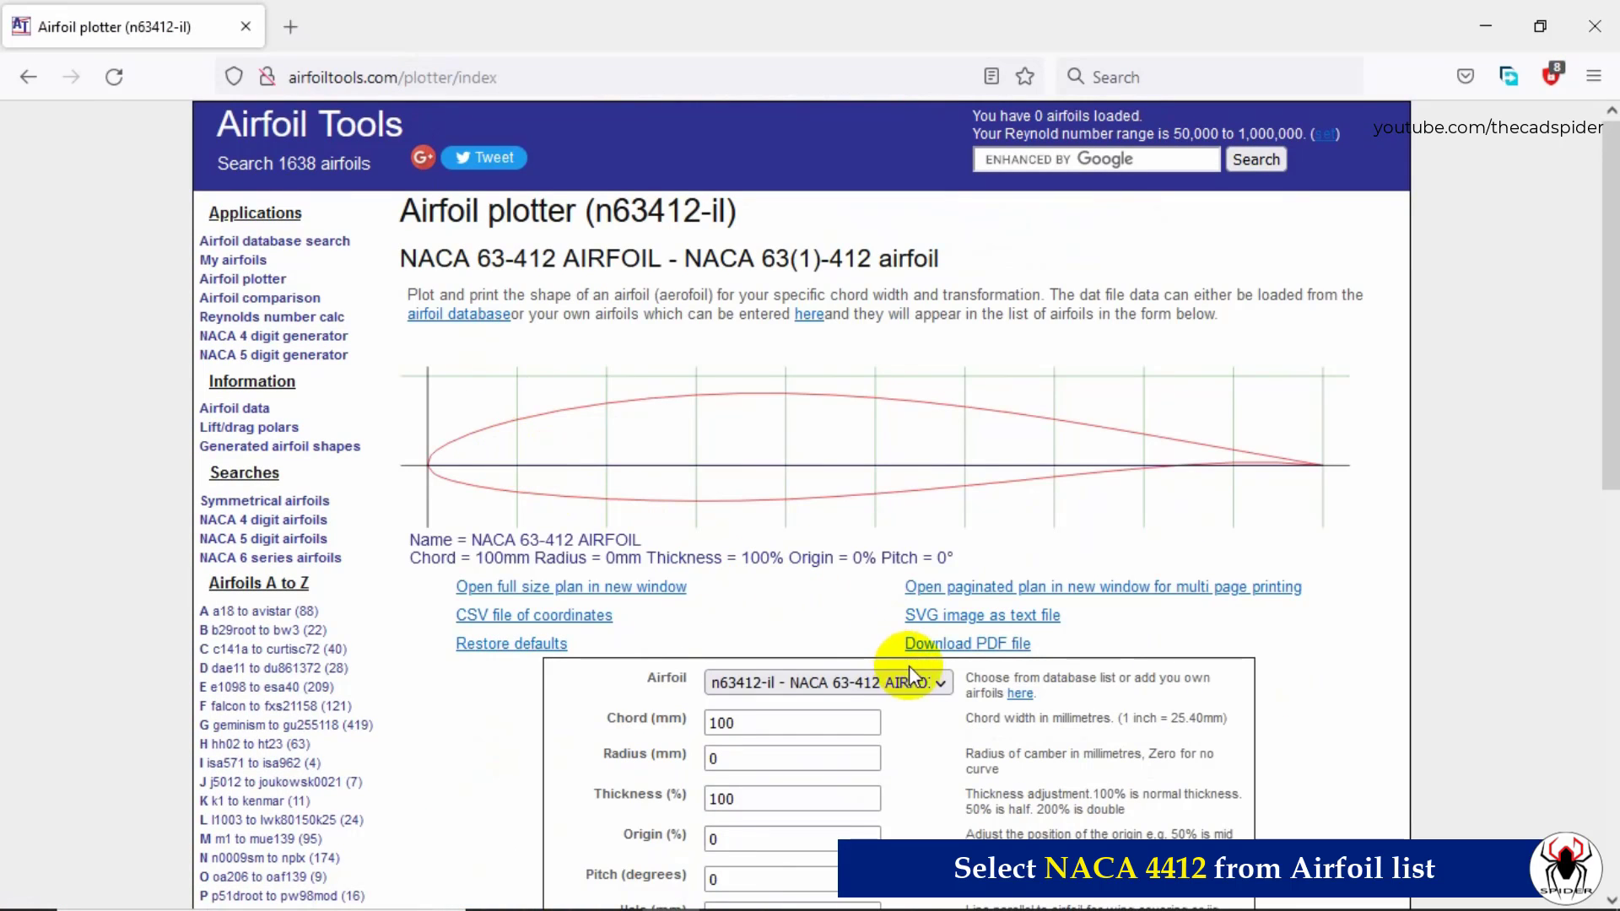
{"action": "left_click", "coordinate": [922, 683]}
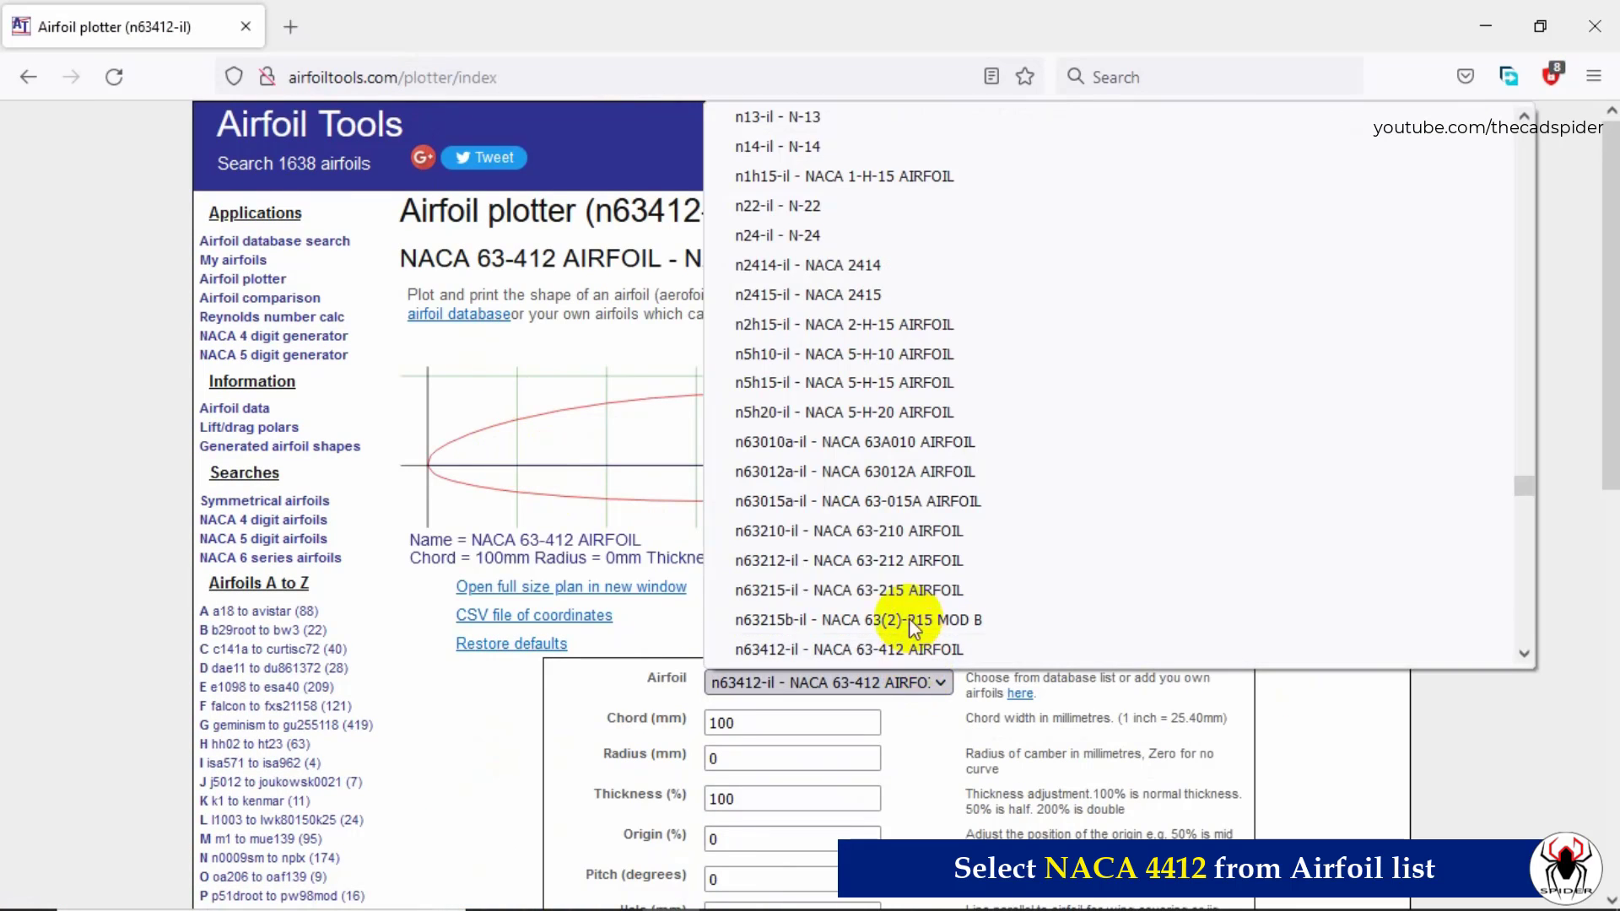
{"action": "scroll", "coordinate": [894, 540], "scroll_direction": "down", "scroll_amount": 5}
{"action": "scroll", "coordinate": [899, 523], "scroll_direction": "down", "scroll_amount": 15}
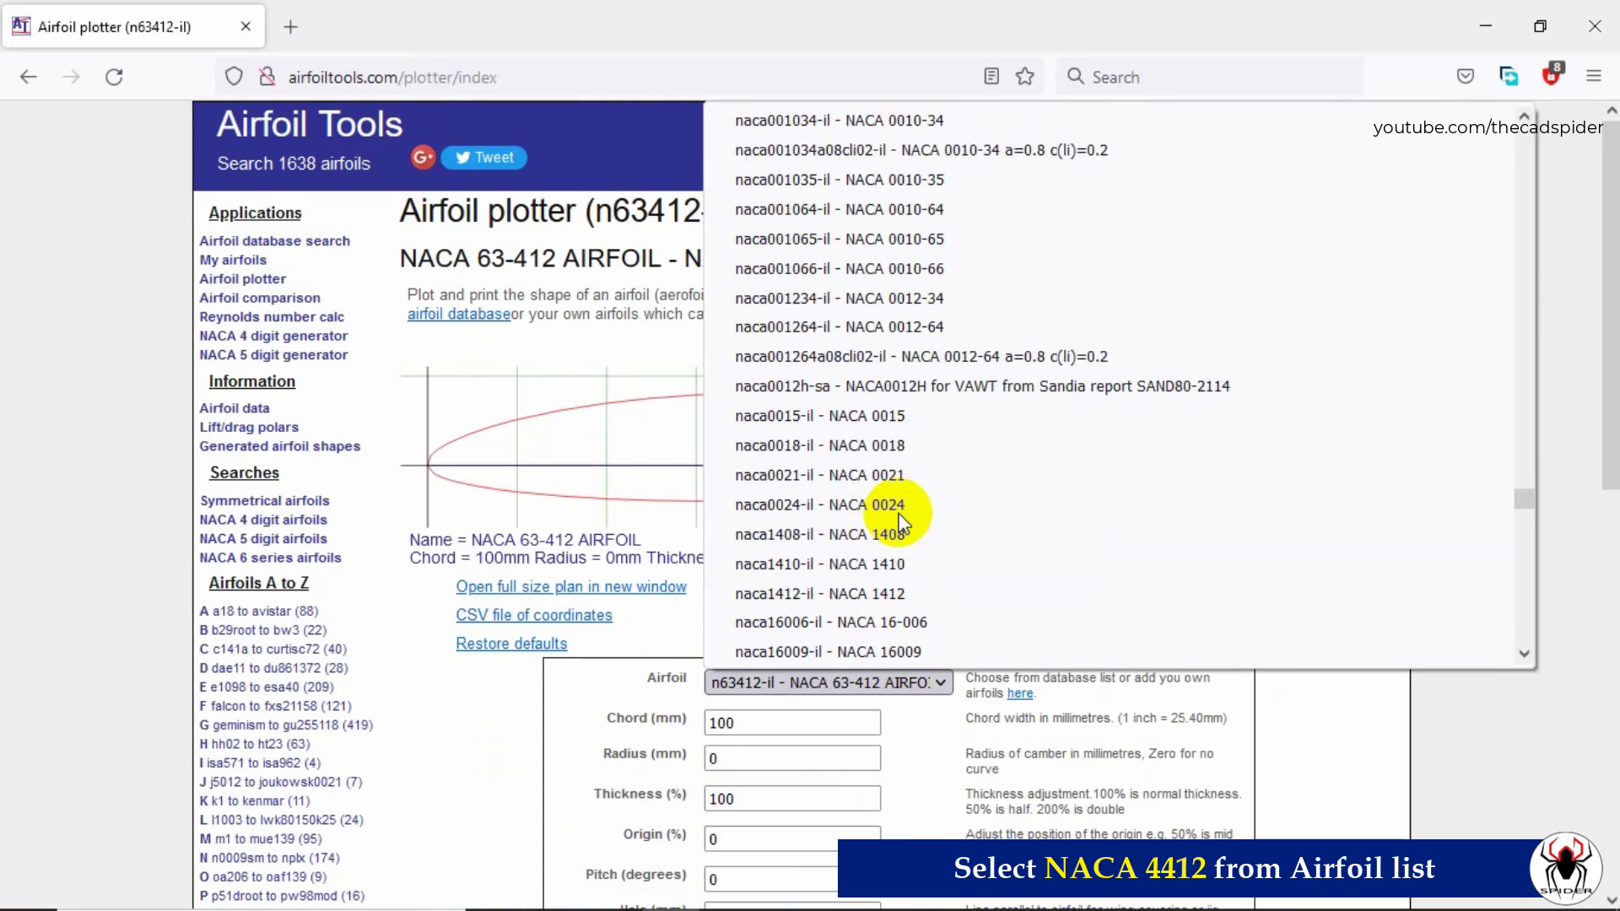
{"action": "scroll", "coordinate": [901, 523], "scroll_direction": "down", "scroll_amount": 6}
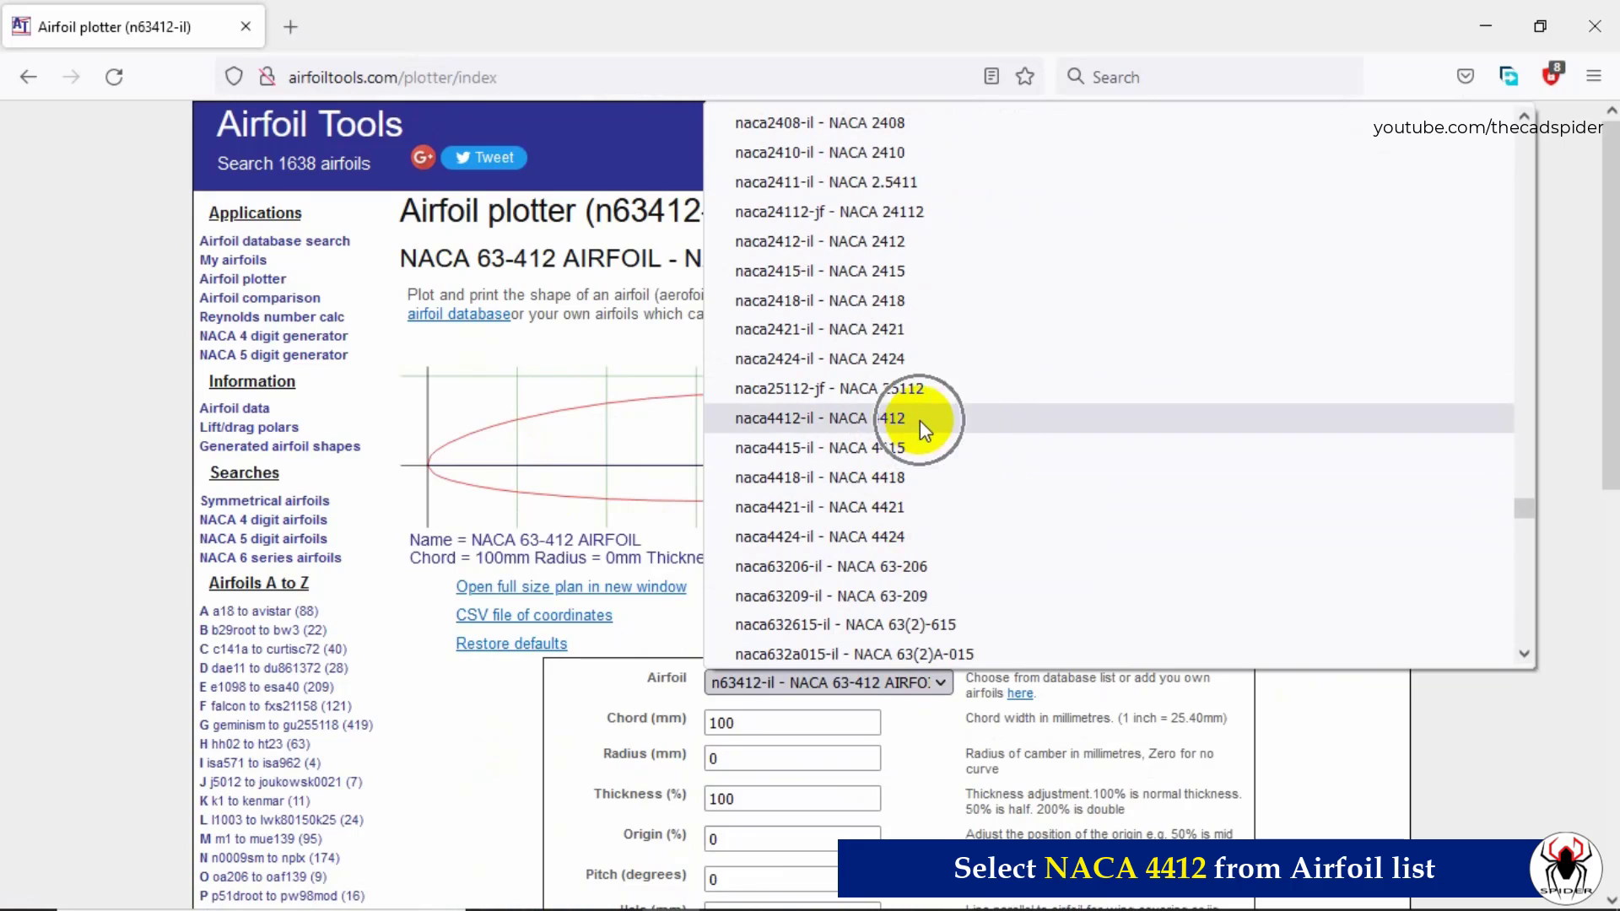
{"action": "left_click", "coordinate": [920, 420]}
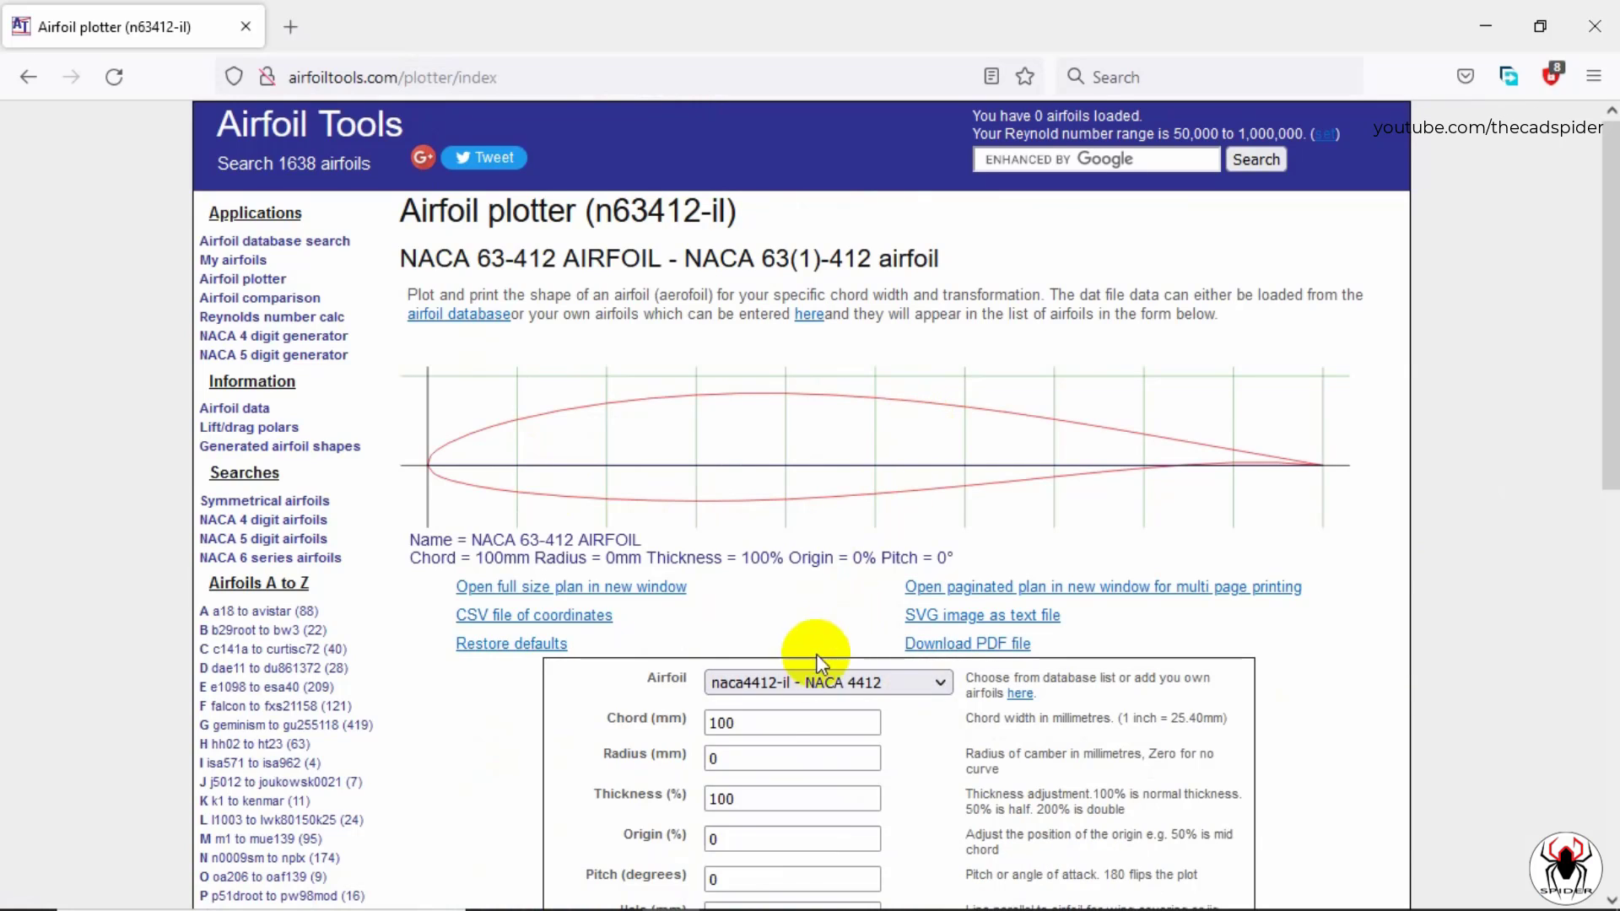
Step: Plot the airfoil with a chord of 2000 mm and download its CSV file of coordinates
{"action": "left_click_drag", "start_coordinate": [832, 723], "coordinate": [639, 719]}
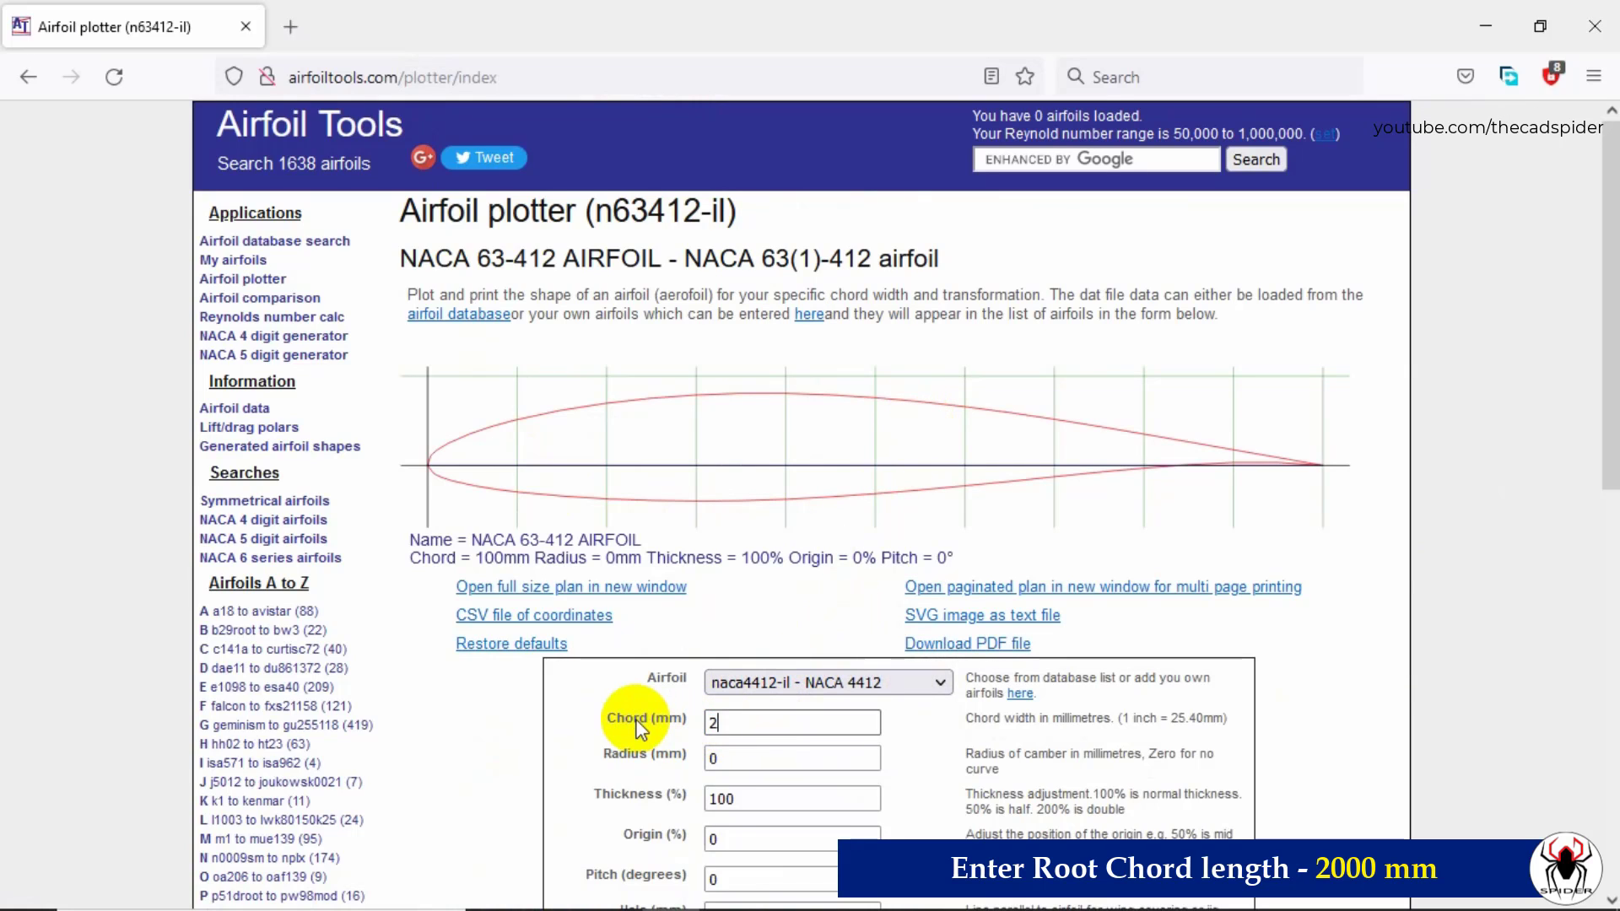
{"action": "type", "text": "2000"}
{"action": "key", "text": "Return"}
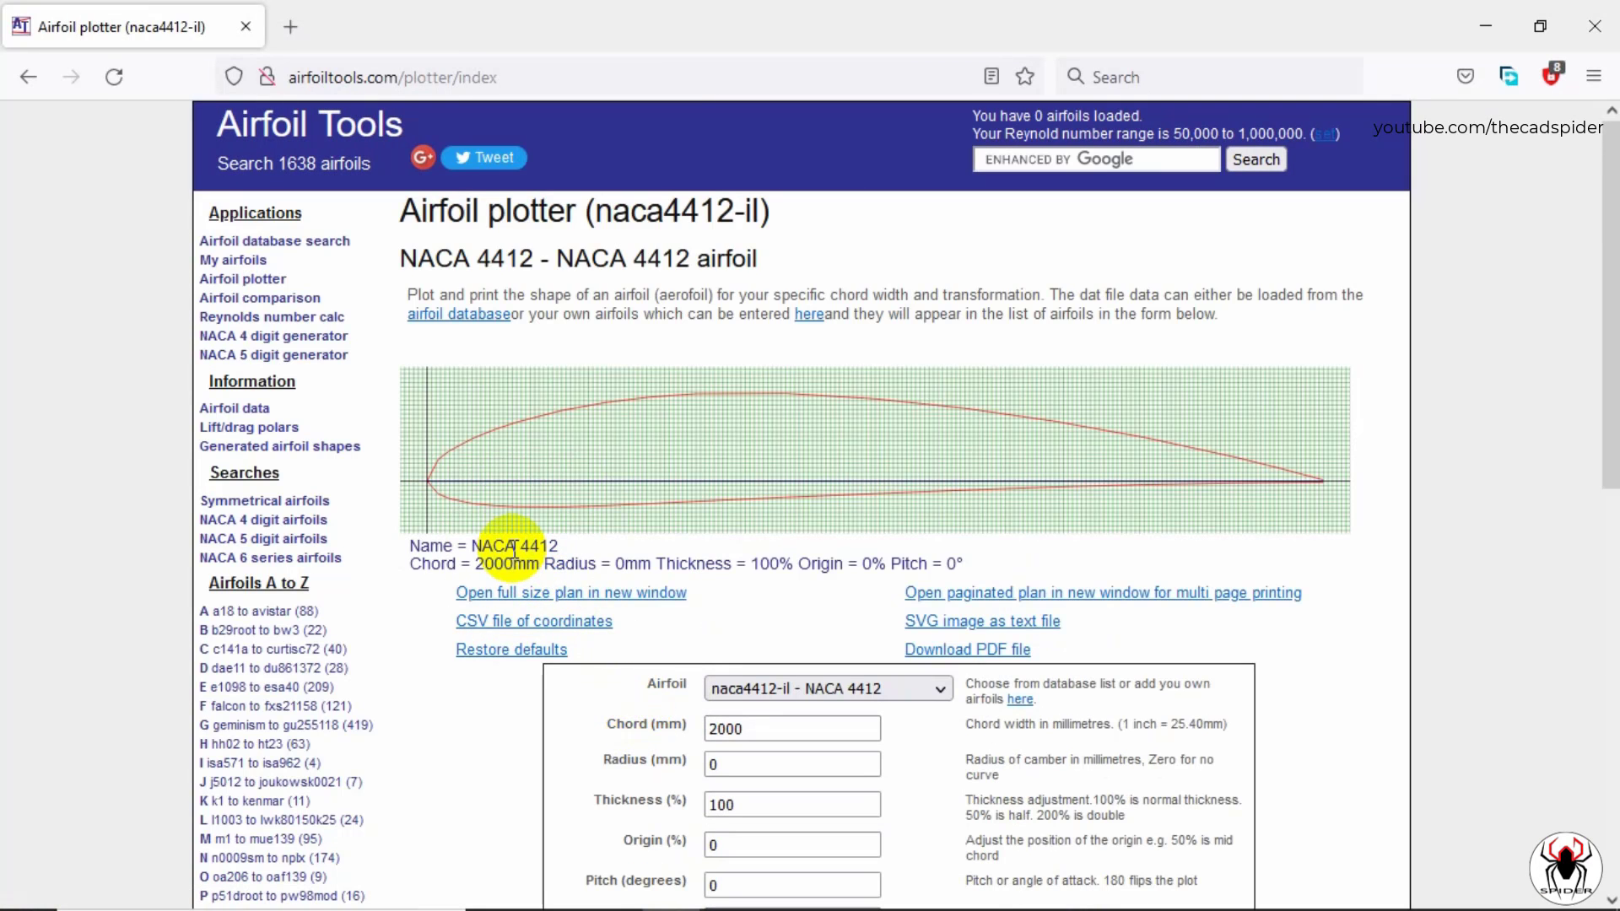
{"action": "left_click", "coordinate": [550, 630]}
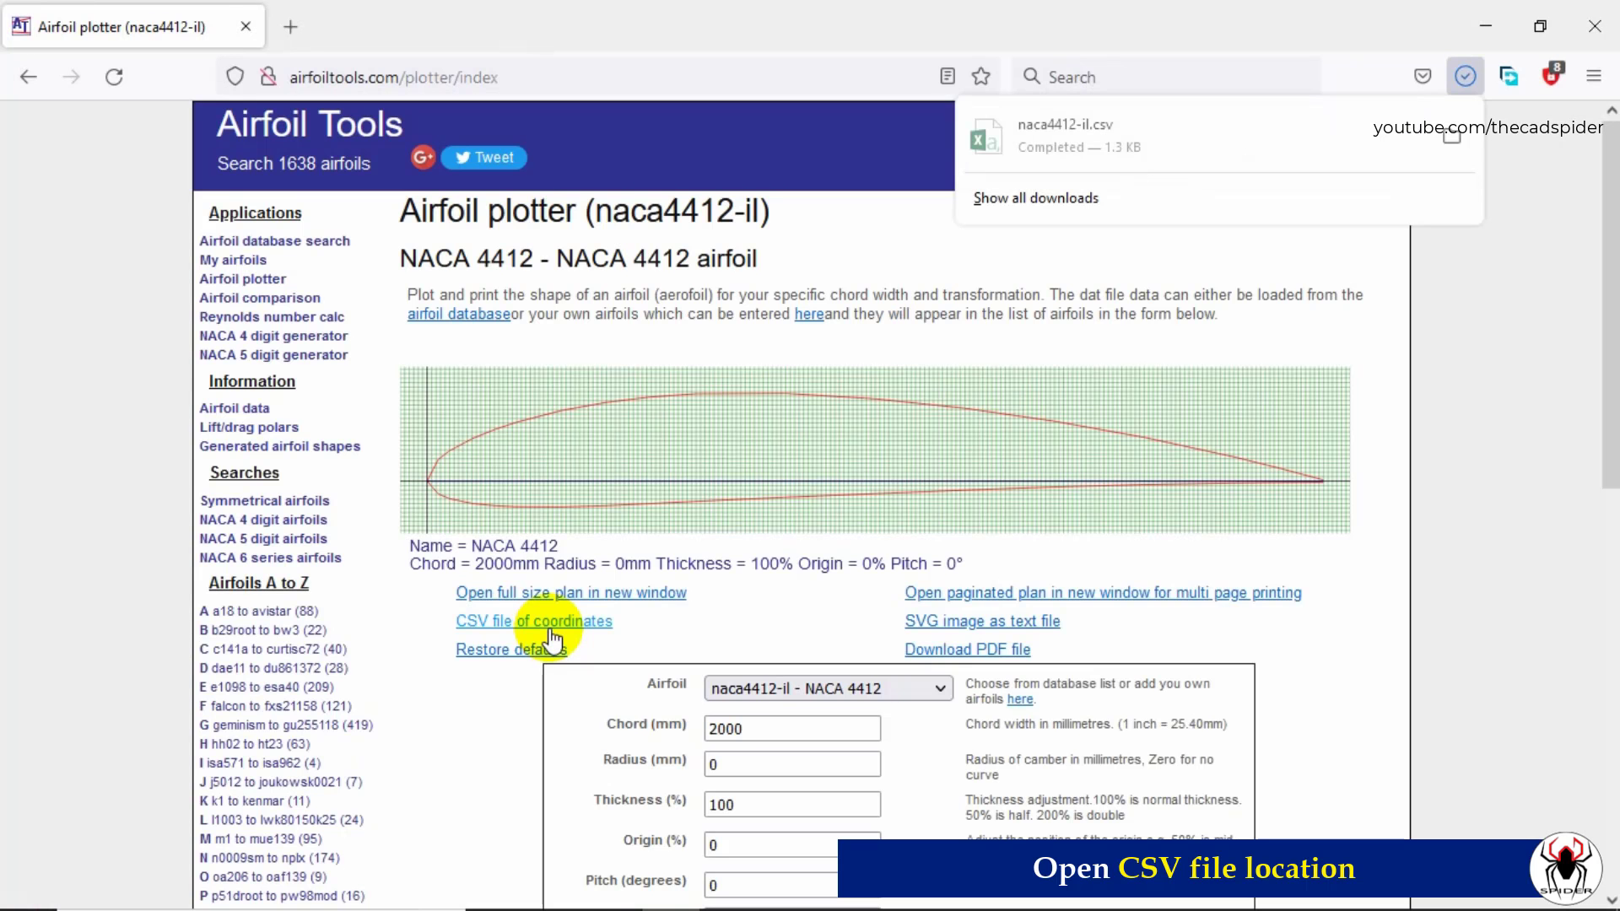
Step: Show the downloaded naca4412-il file in its folder and rename it as 2000
{"action": "left_click", "coordinate": [1448, 137]}
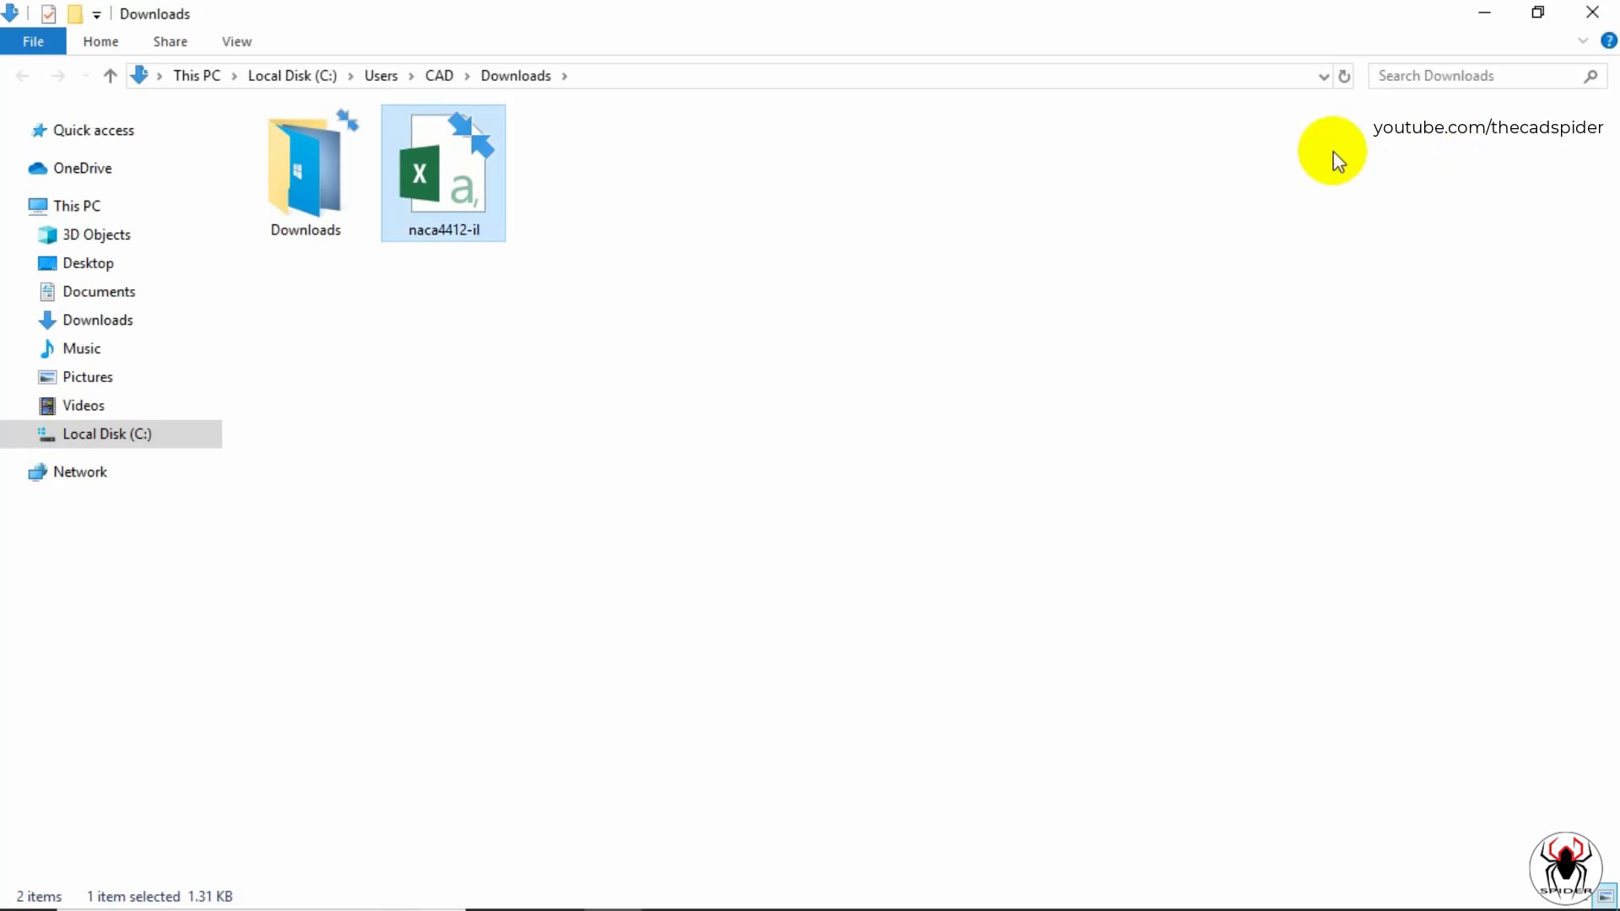
{"action": "right_click", "coordinate": [477, 205]}
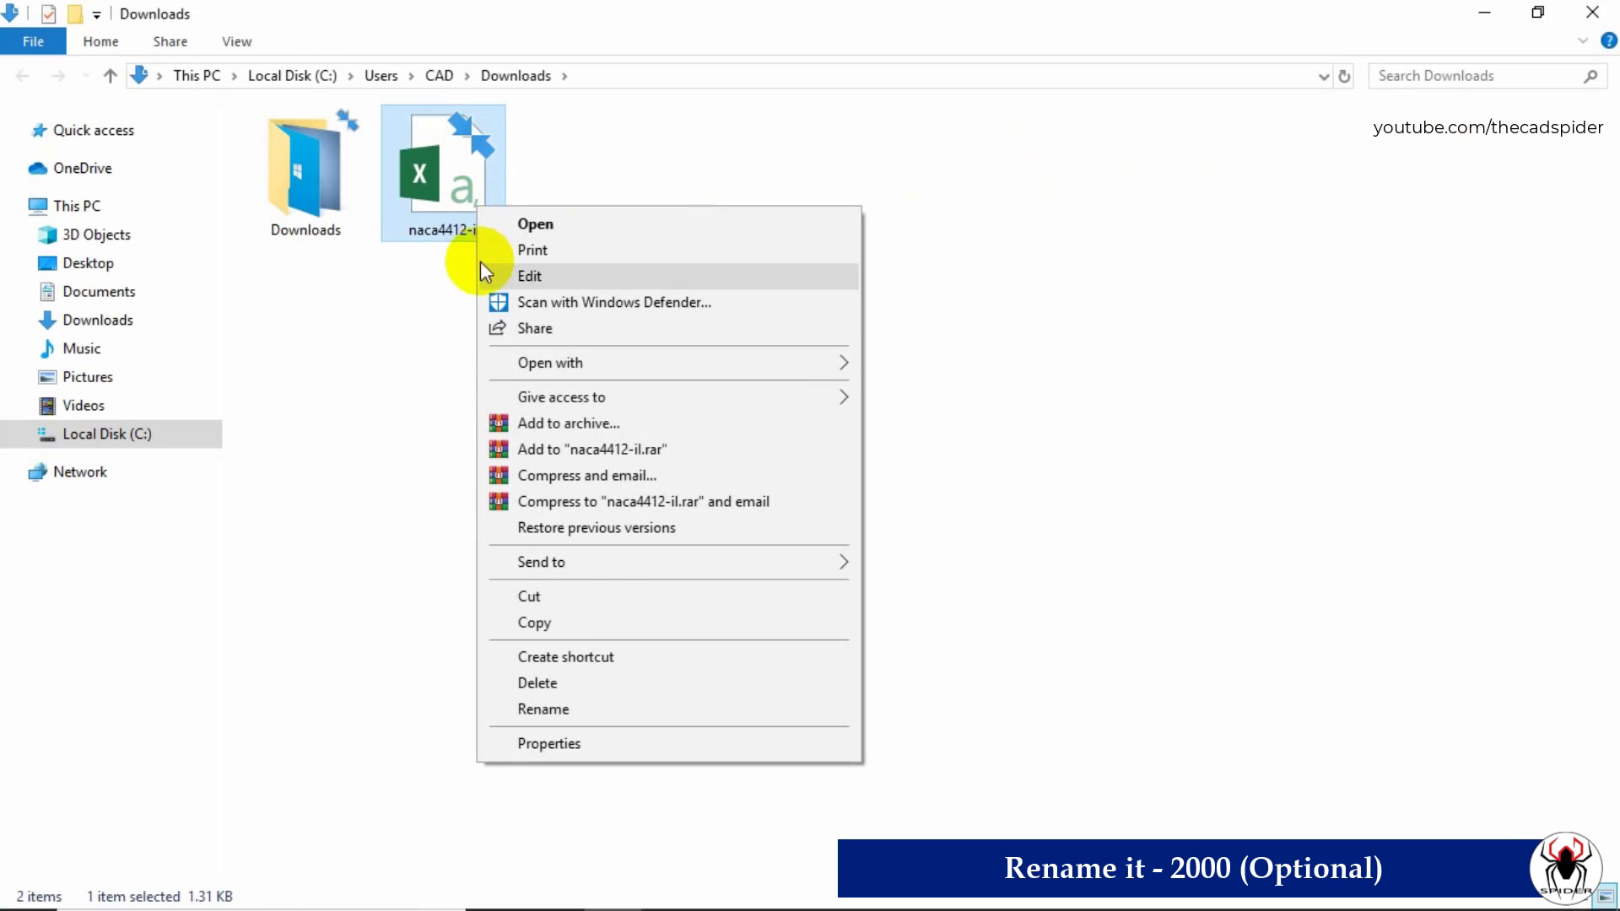
{"action": "left_click", "coordinate": [544, 709]}
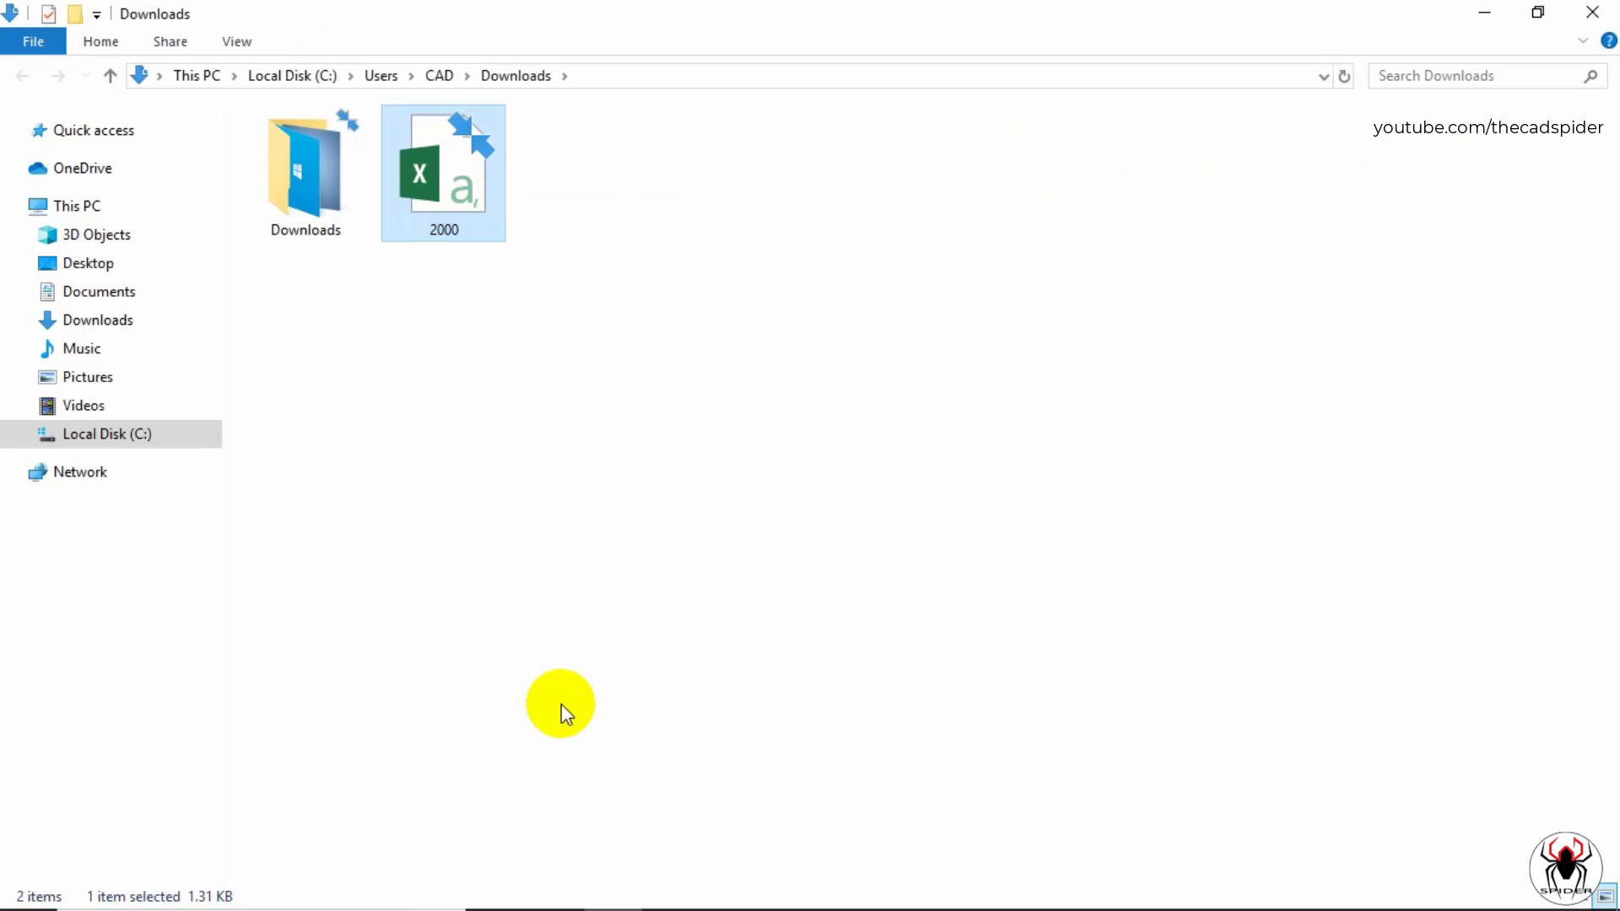
Step: Open the 2000 file in Excel and delete header rows 1 to 9 above the airfoil surface coordinates
{"action": "double_click", "coordinate": [459, 225]}
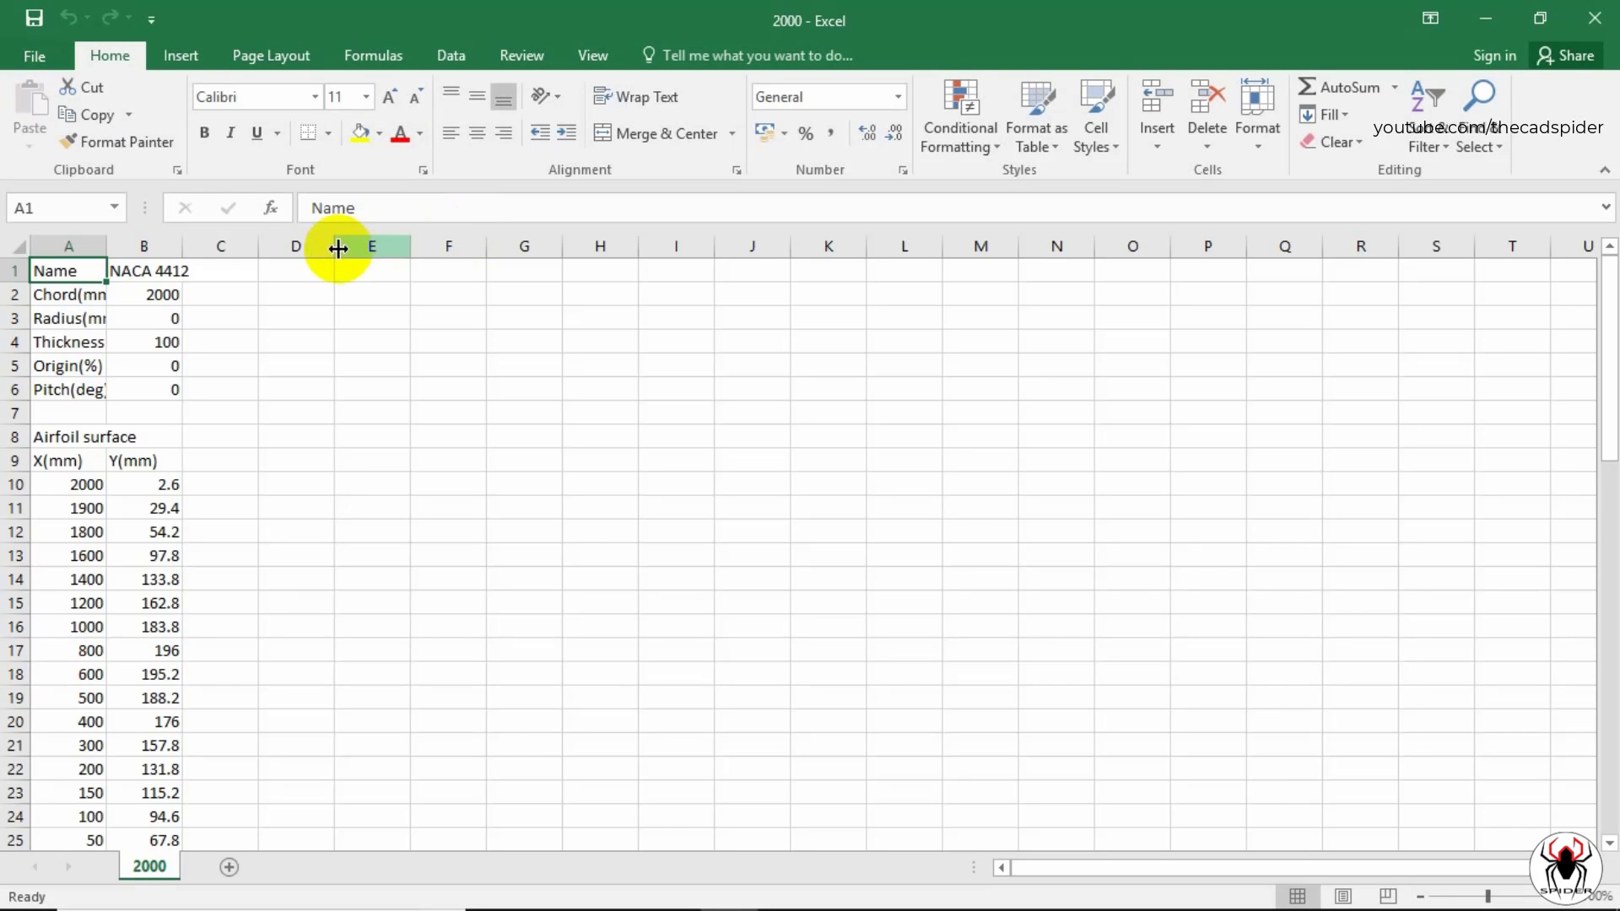
{"action": "left_click_drag", "start_coordinate": [14, 268], "coordinate": [15, 461]}
{"action": "right_click", "coordinate": [287, 424]}
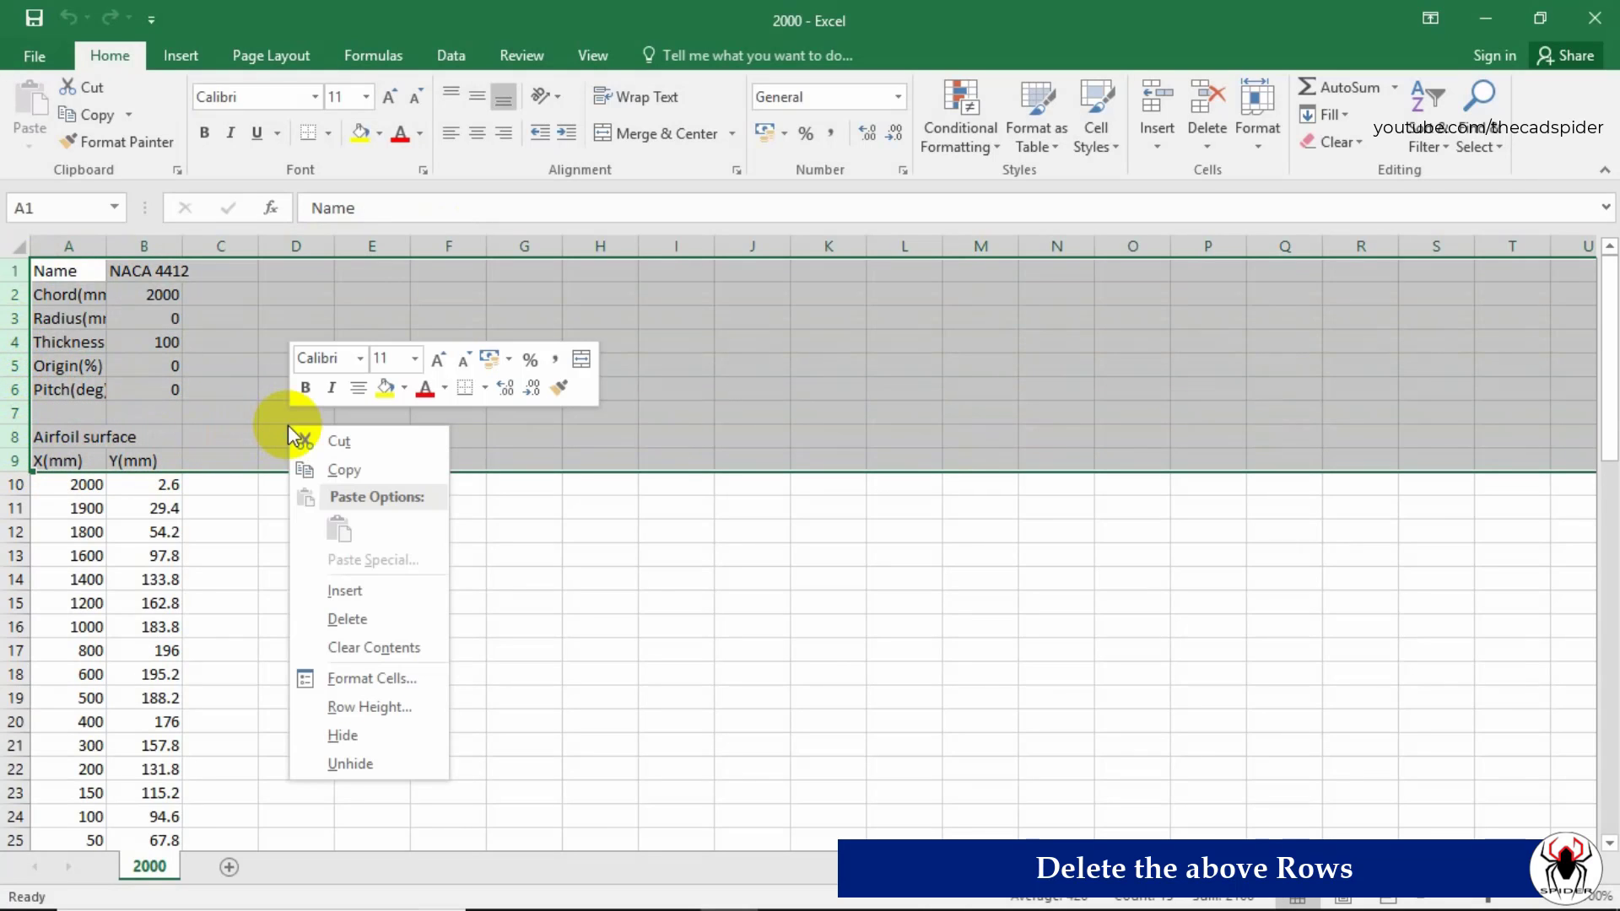
{"action": "left_click", "coordinate": [343, 620]}
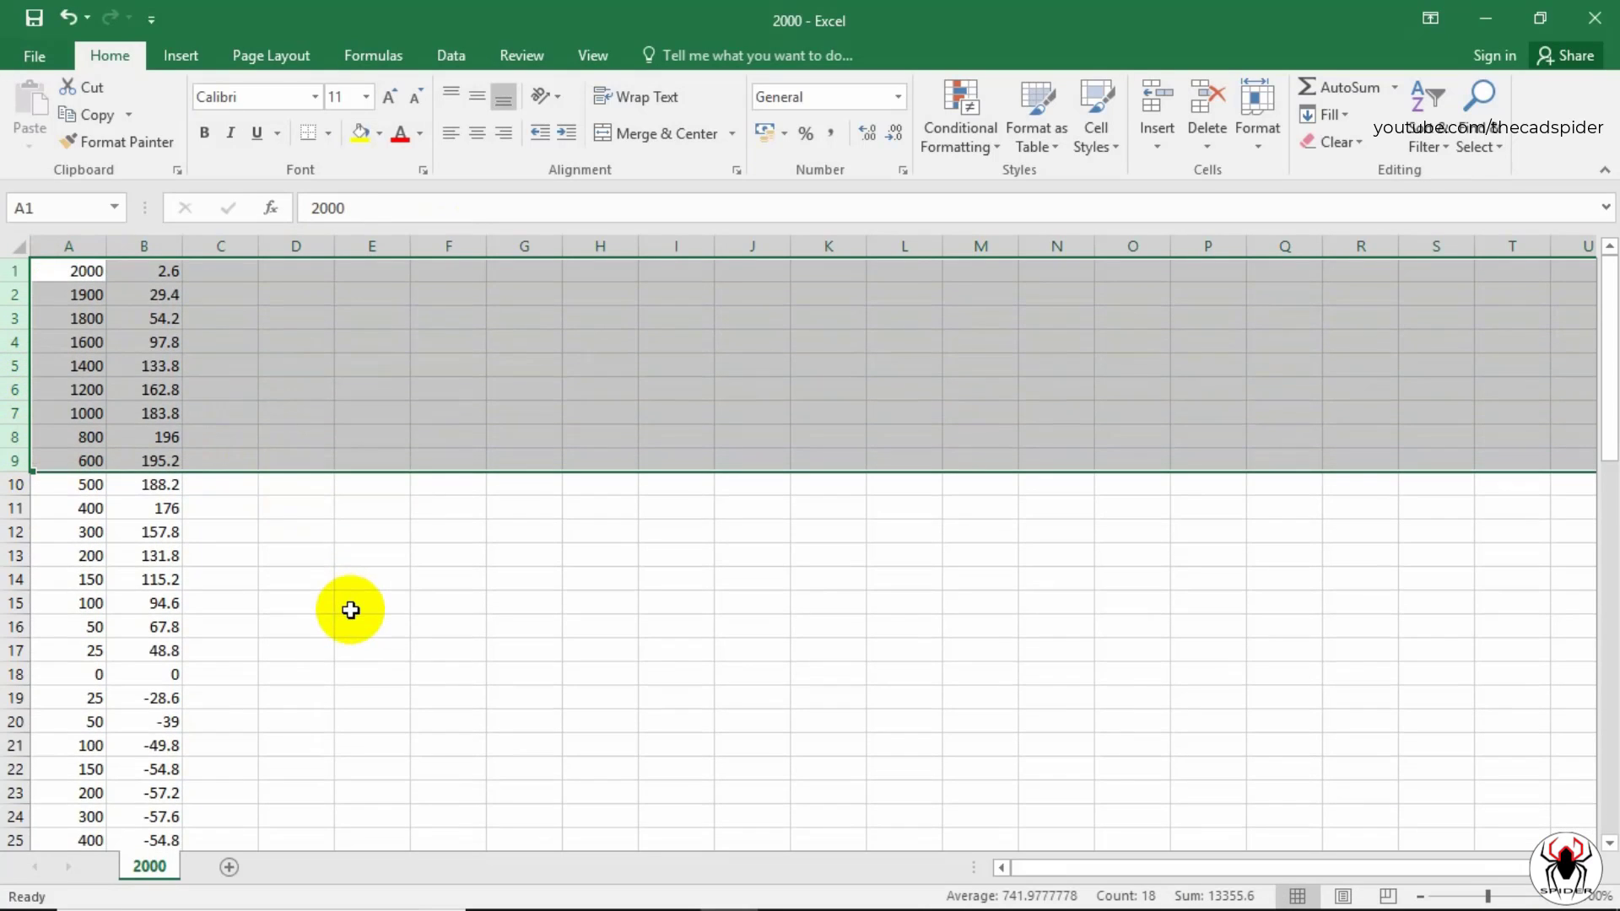
{"action": "left_click", "coordinate": [351, 610]}
Step: Delete the camber line and chord line data in rows 37 to 61
{"action": "scroll", "coordinate": [346, 591], "scroll_direction": "down", "scroll_amount": 9}
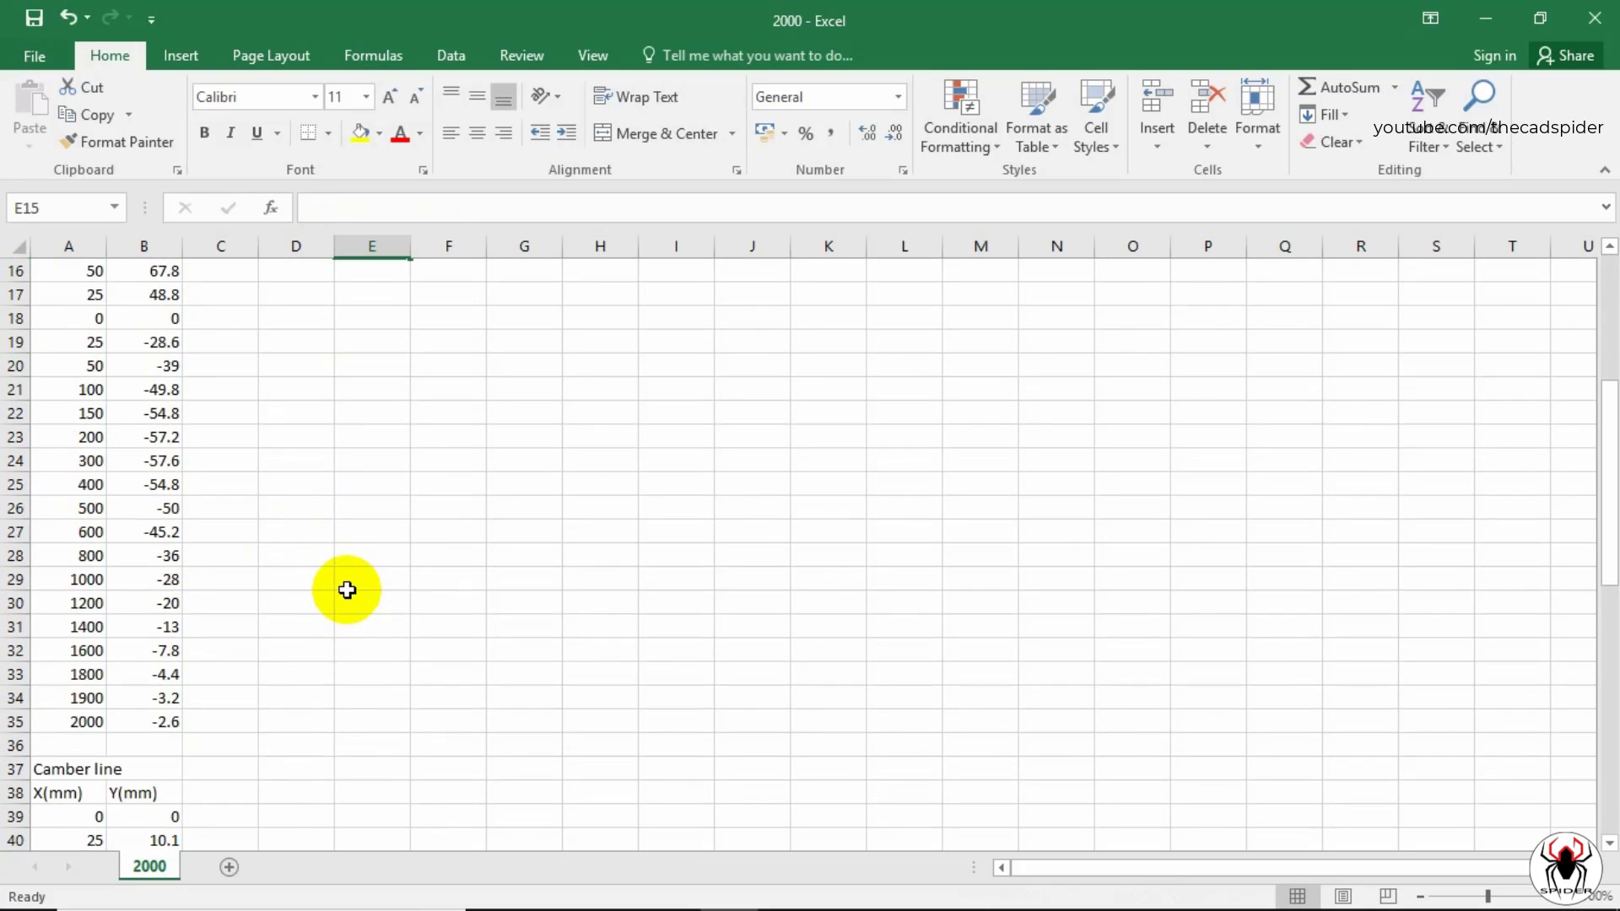
{"action": "scroll", "coordinate": [339, 575], "scroll_direction": "down", "scroll_amount": 2}
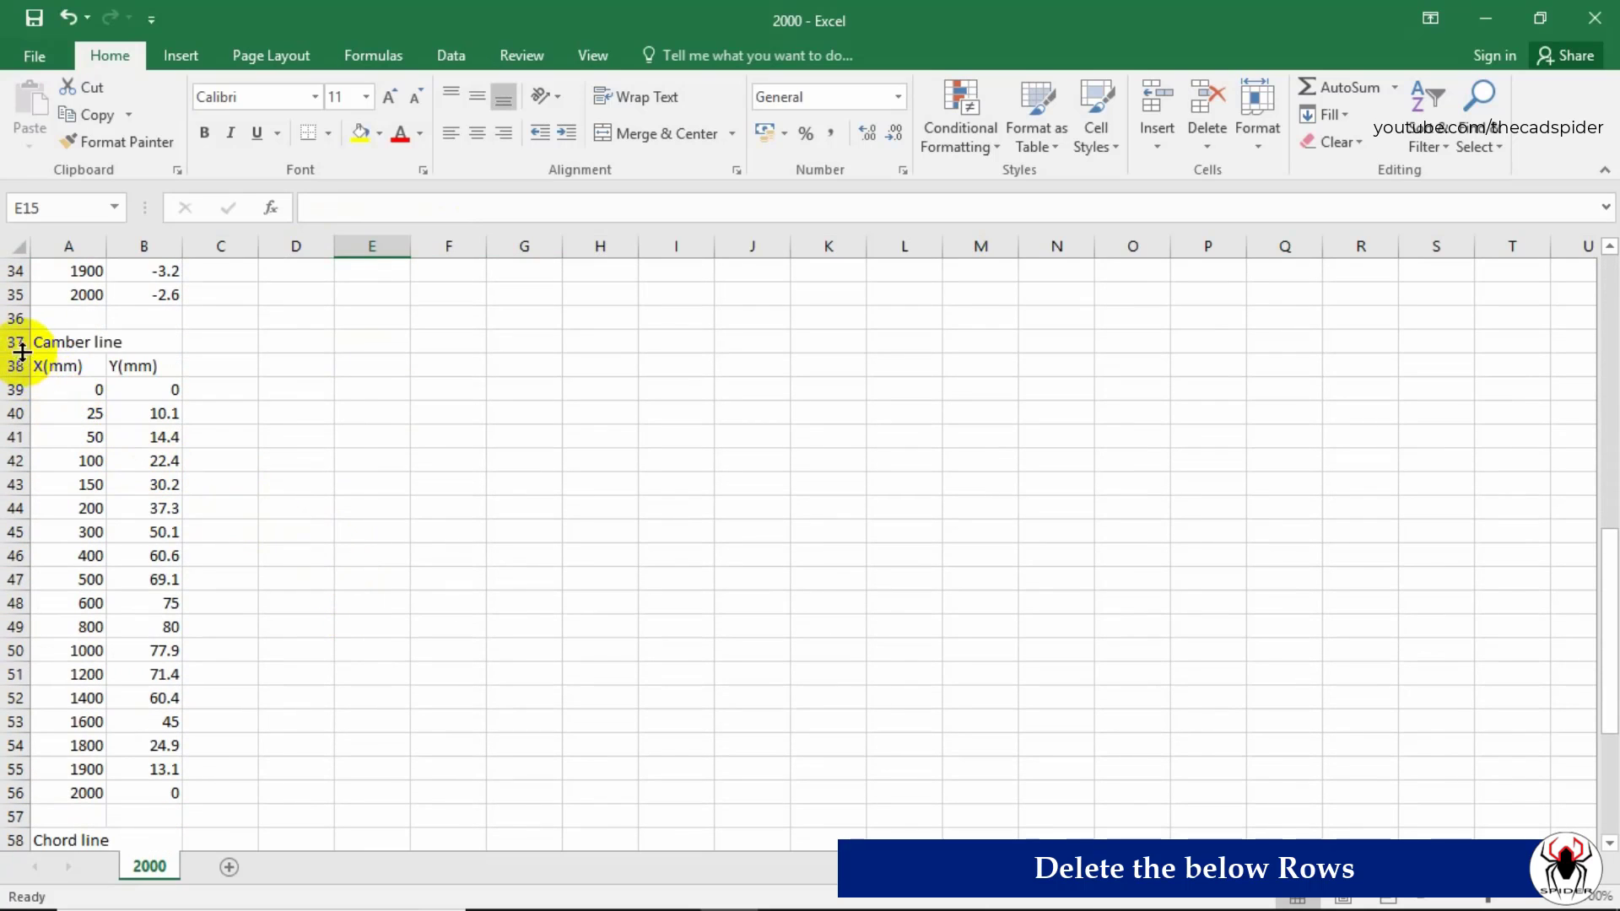
{"action": "left_click_drag", "start_coordinate": [14, 341], "coordinate": [44, 716]}
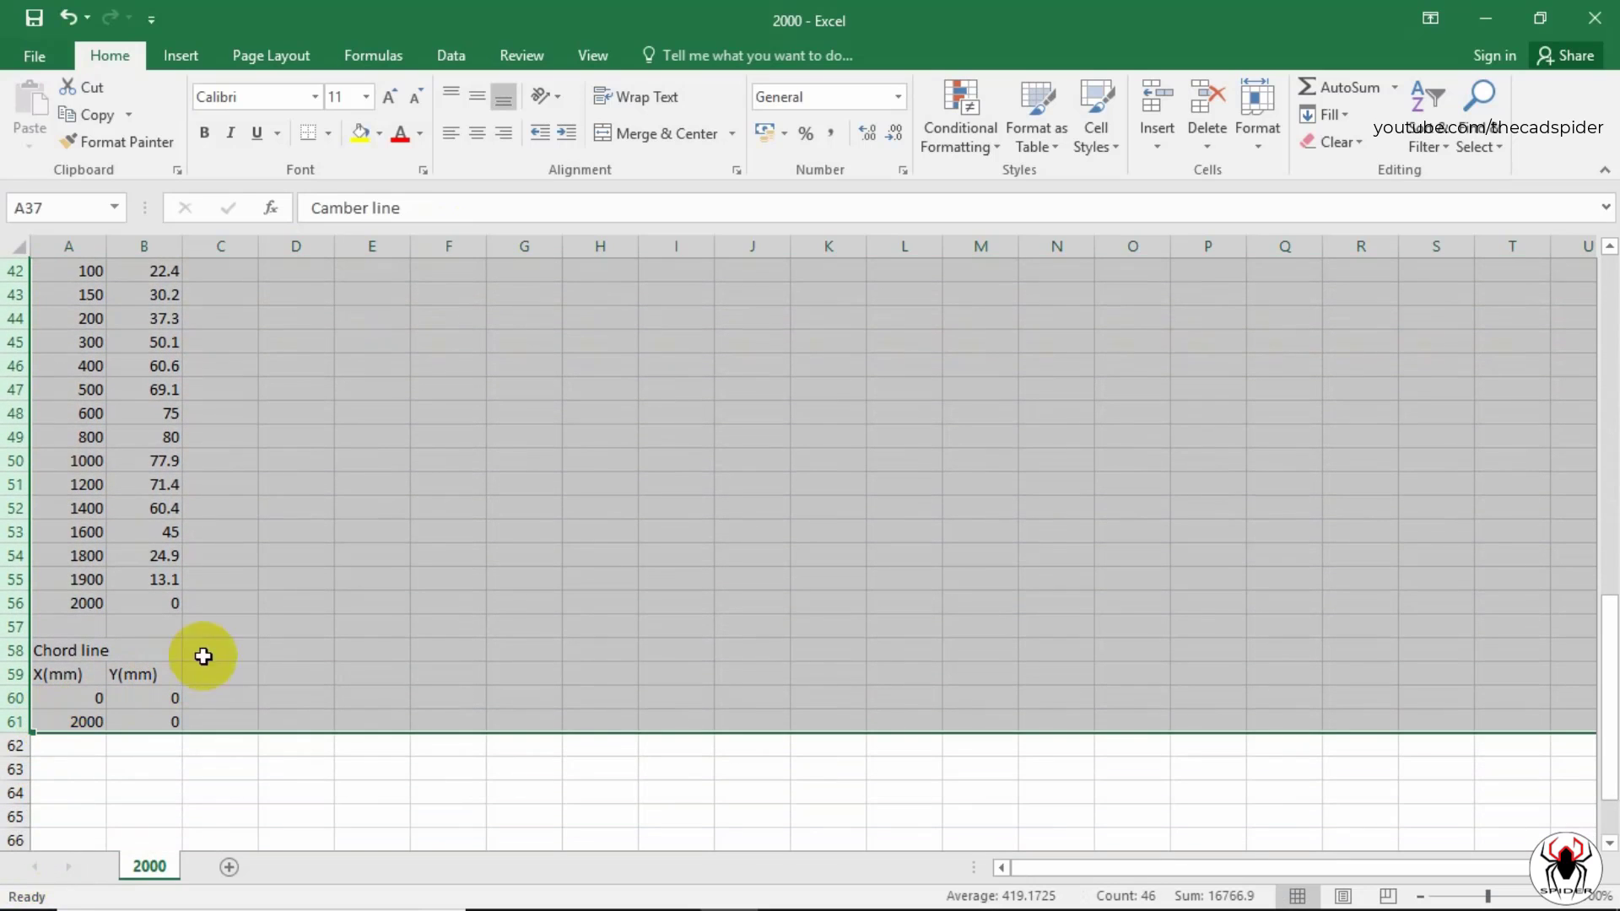
{"action": "right_click", "coordinate": [264, 627]}
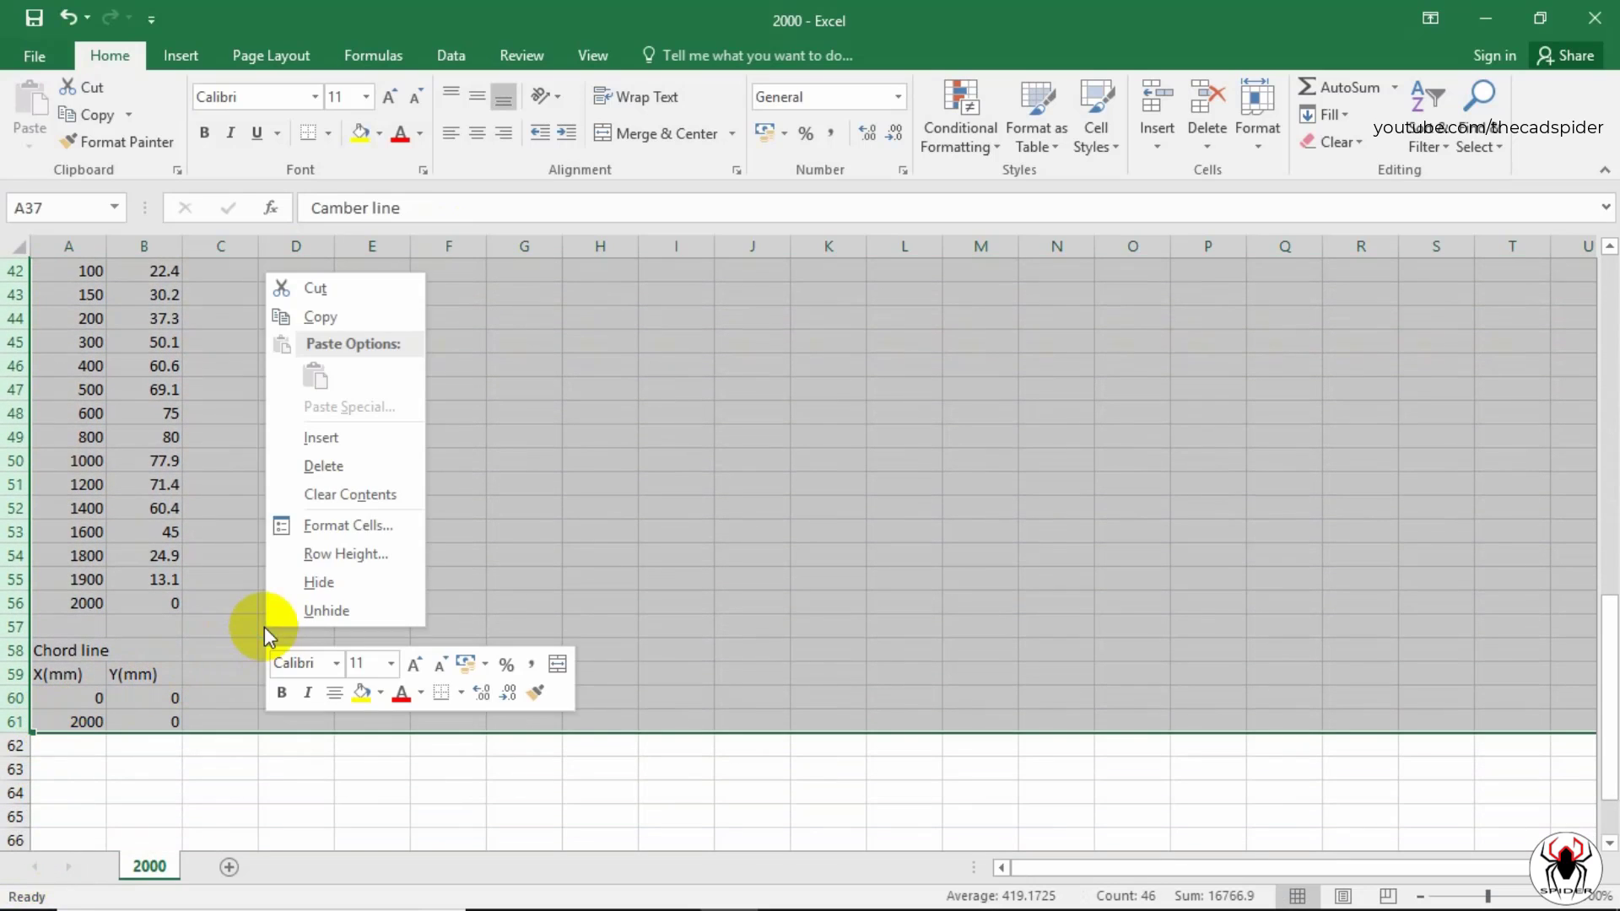
{"action": "left_click", "coordinate": [304, 467]}
{"action": "left_click", "coordinate": [304, 468]}
Step: Enter 0 as the Z coordinate in C1 and copy it down to C2:C35
{"action": "scroll", "coordinate": [304, 467], "scroll_direction": "up", "scroll_amount": 8}
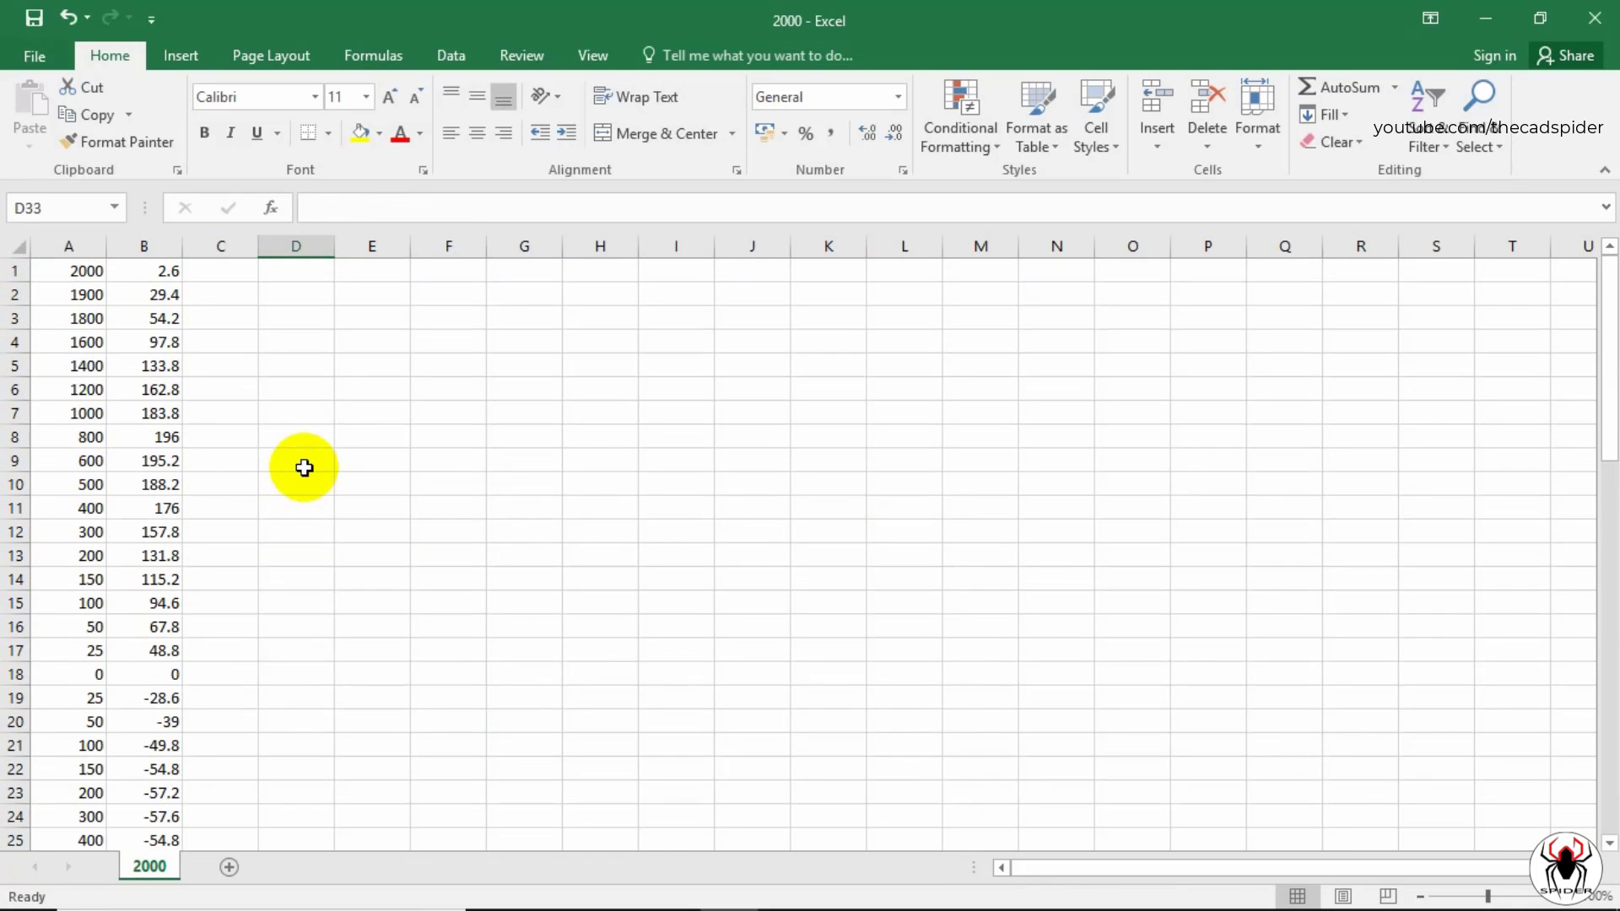
{"action": "left_click", "coordinate": [230, 271]}
{"action": "type", "text": "0"}
{"action": "key", "text": "Return"}
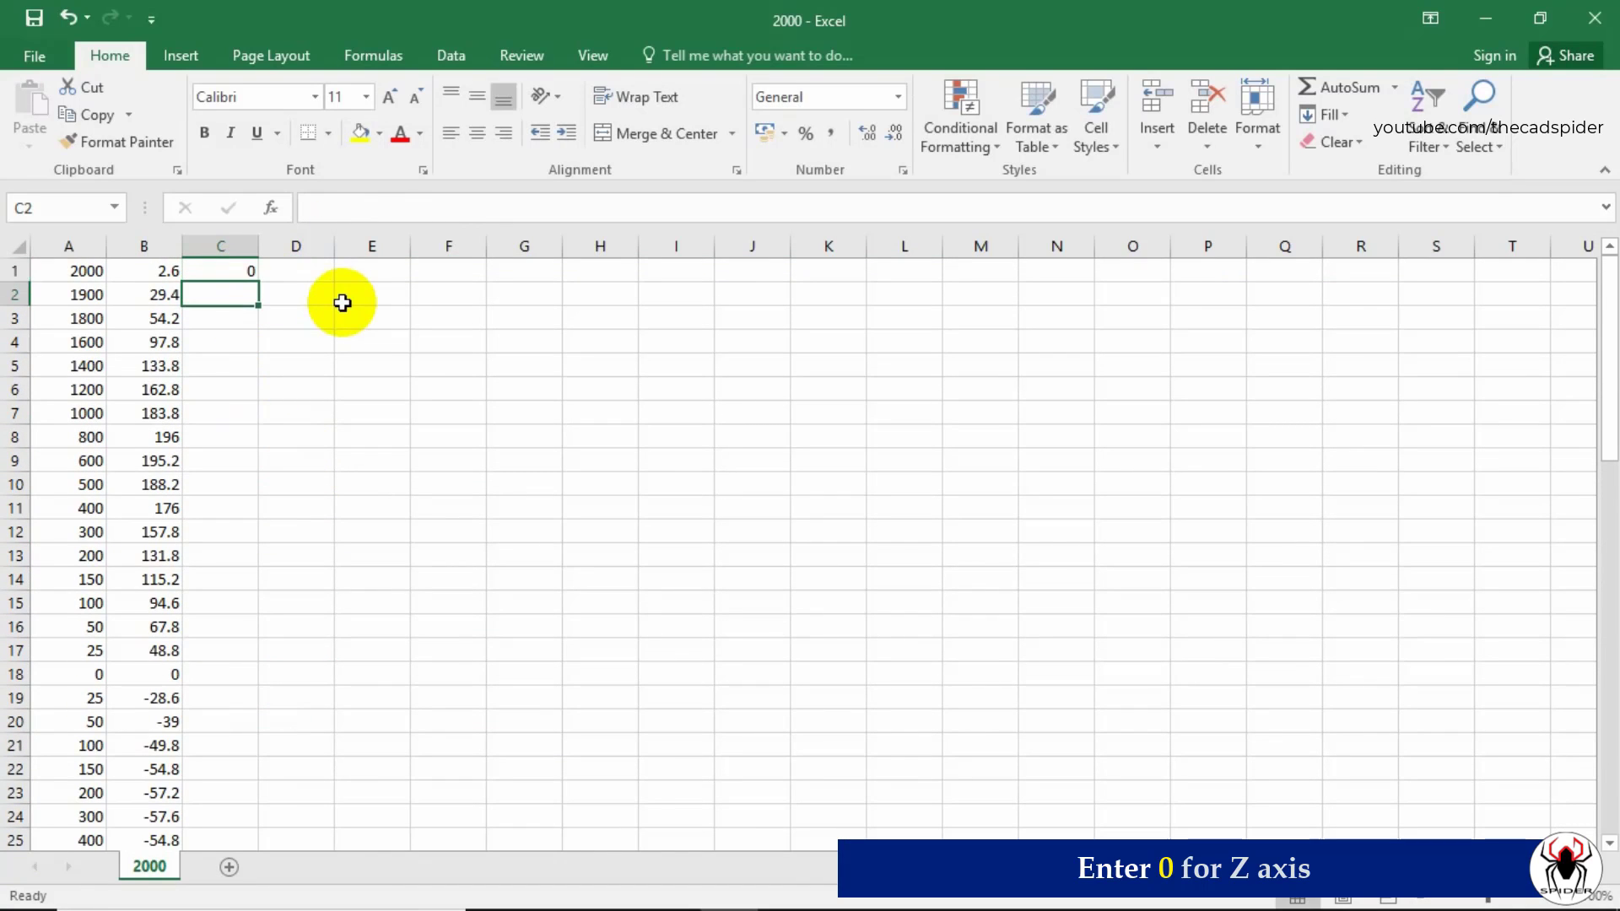
{"action": "left_click", "coordinate": [233, 272]}
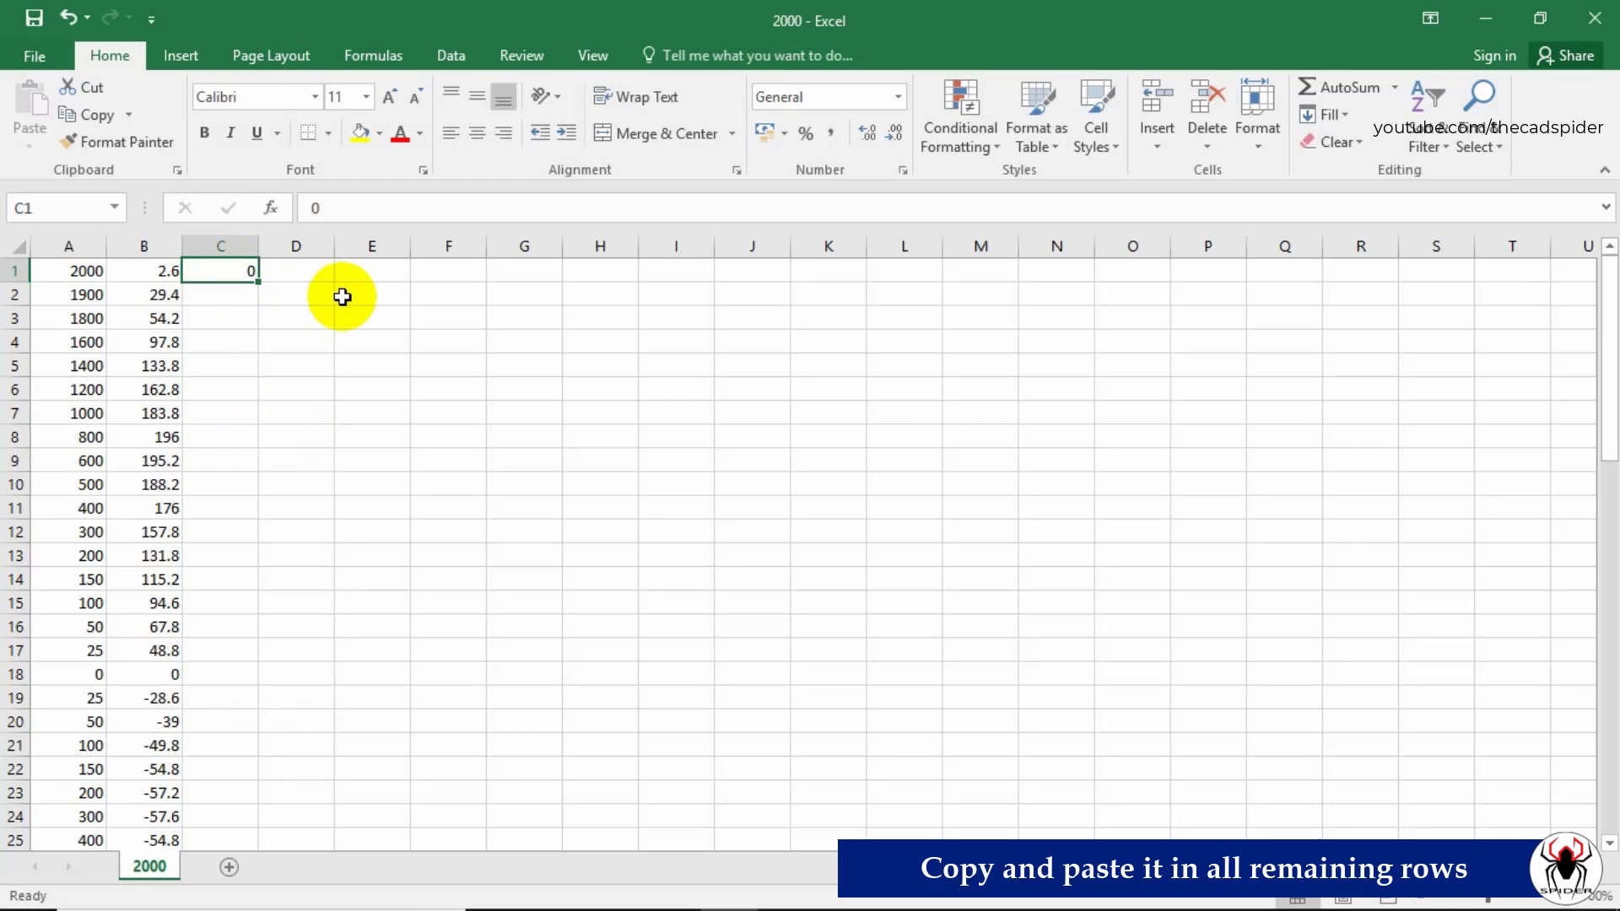
{"action": "key", "text": "ctrl+c"}
{"action": "left_click_drag", "start_coordinate": [236, 296], "coordinate": [221, 796]}
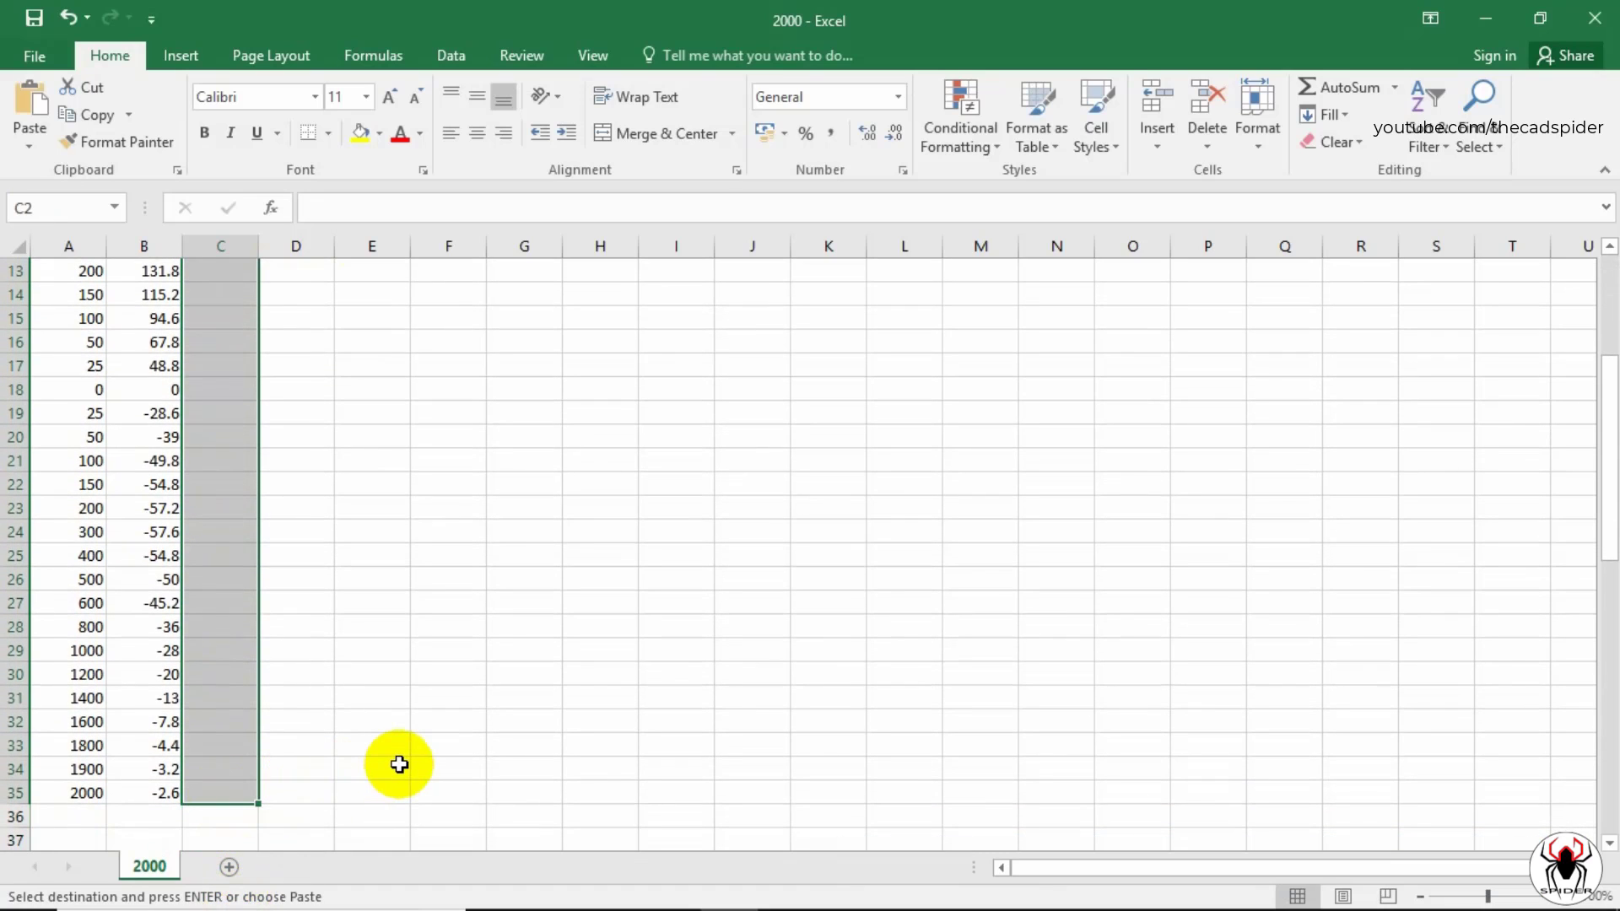
{"action": "key", "text": "ctrl+v"}
{"action": "left_click", "coordinate": [399, 764]}
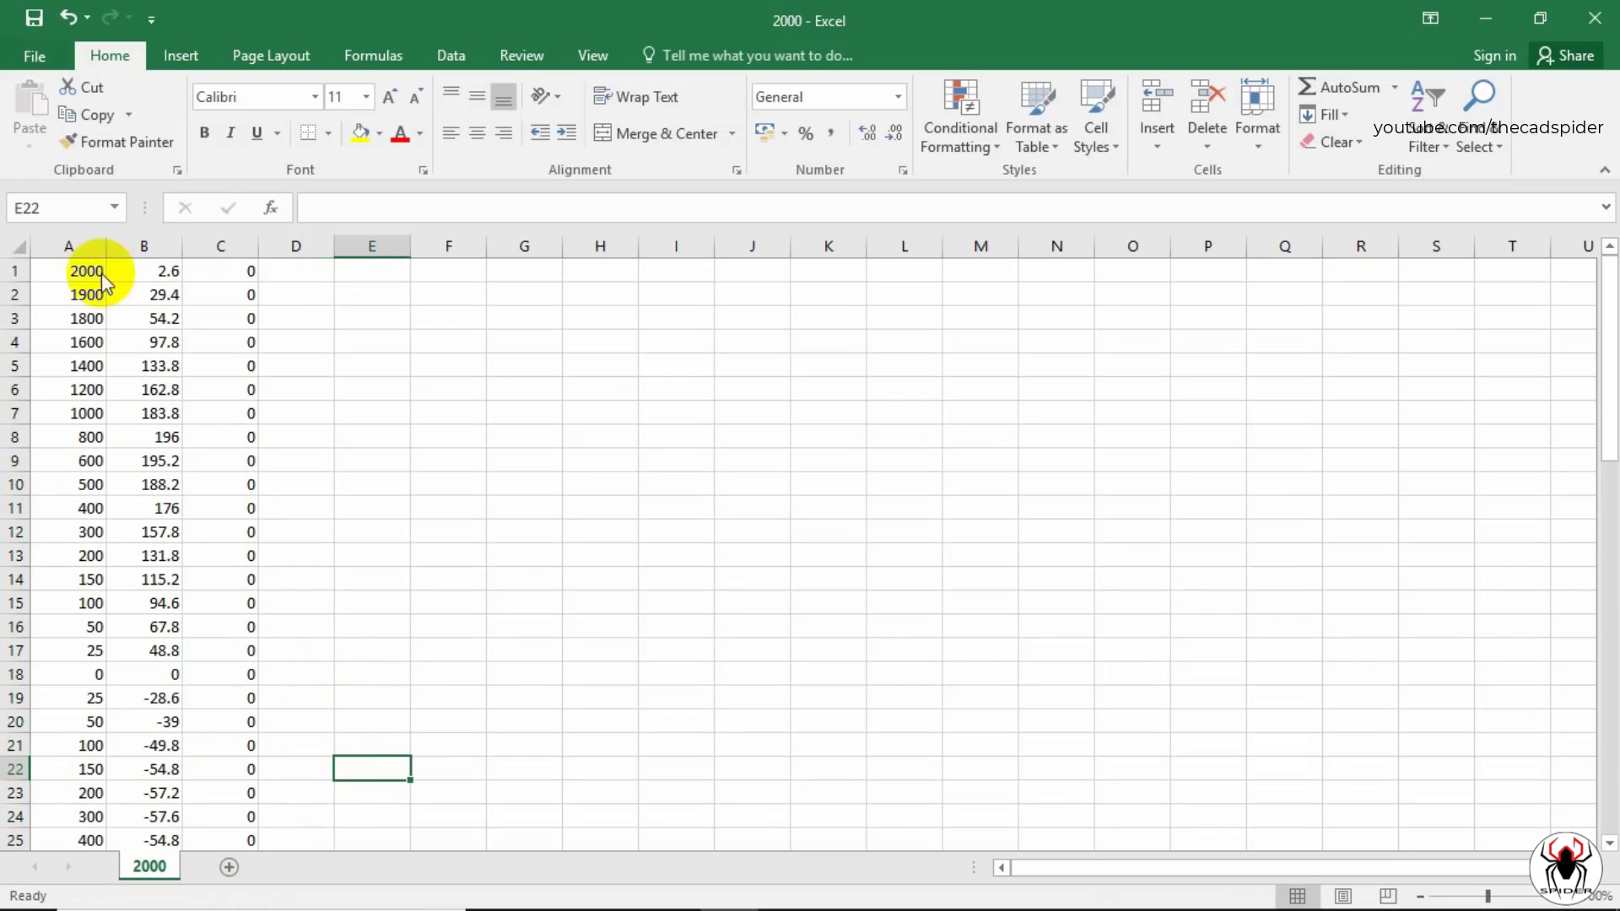
Step: Save the workbook to the Desktop as 2000 in Text (Tab delimited) format, keeping that format despite feature loss
{"action": "left_click", "coordinate": [32, 53]}
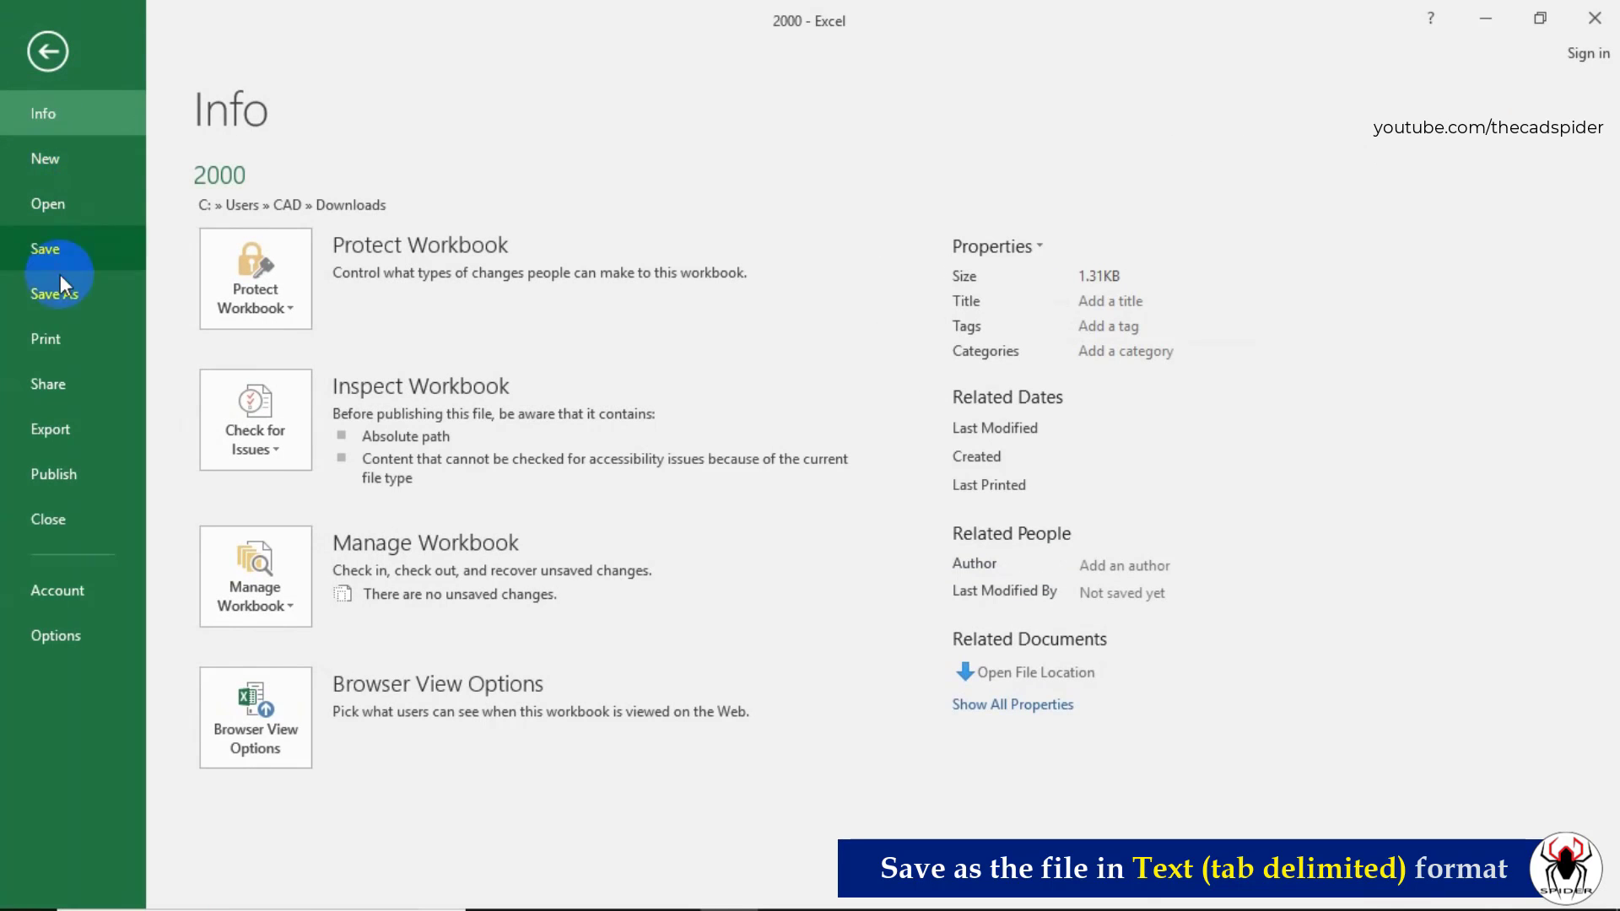
{"action": "left_click", "coordinate": [70, 308]}
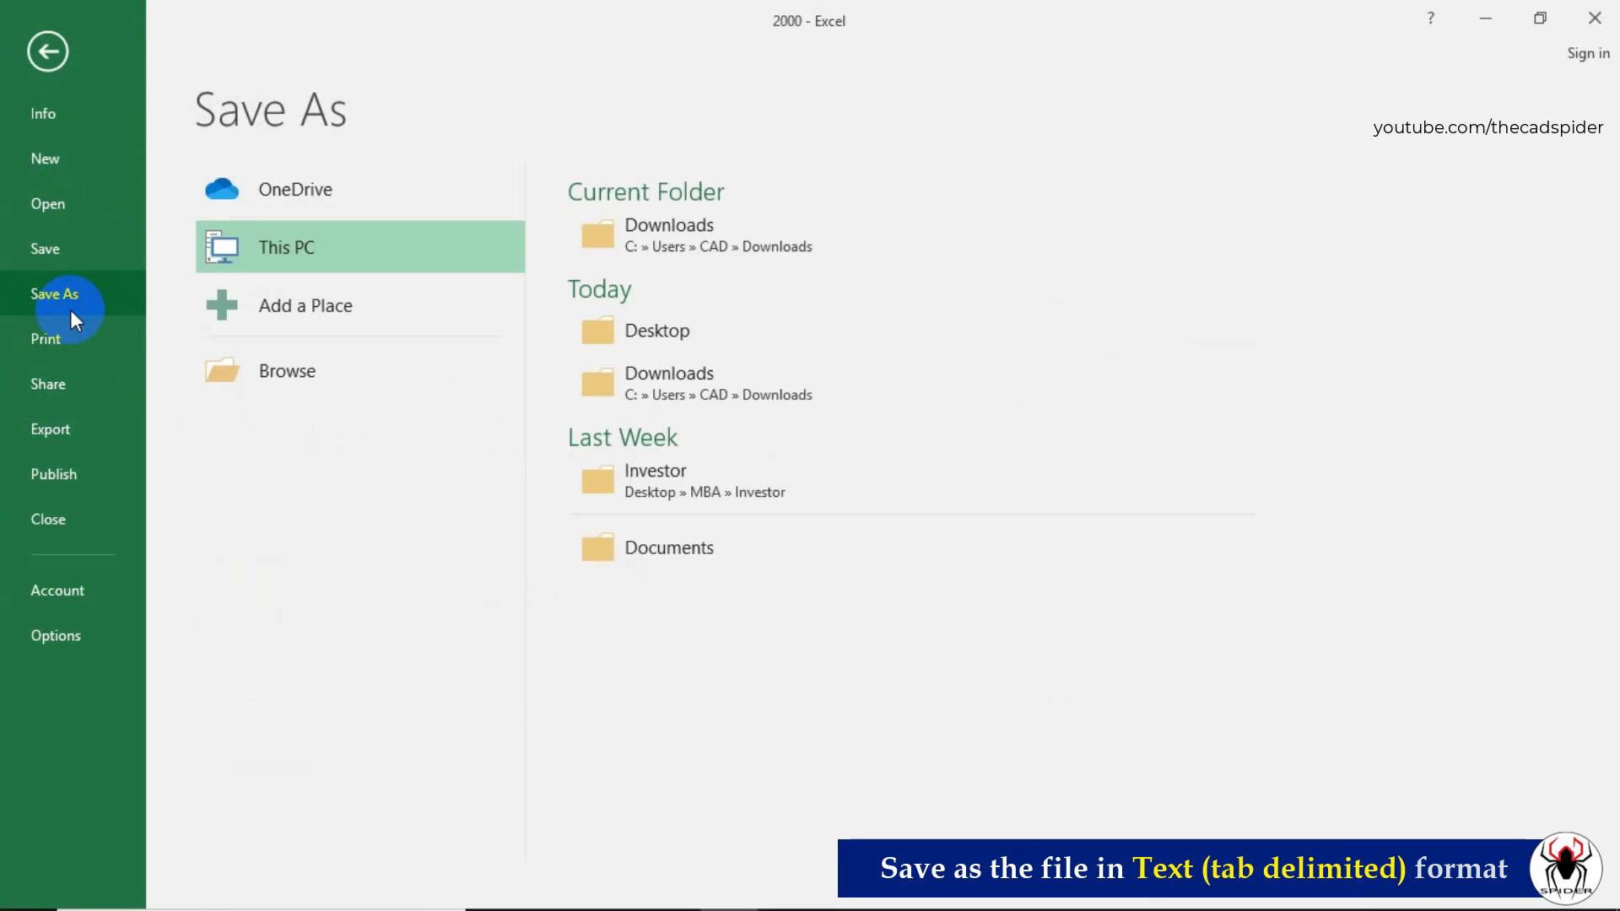
{"action": "left_click", "coordinate": [317, 391]}
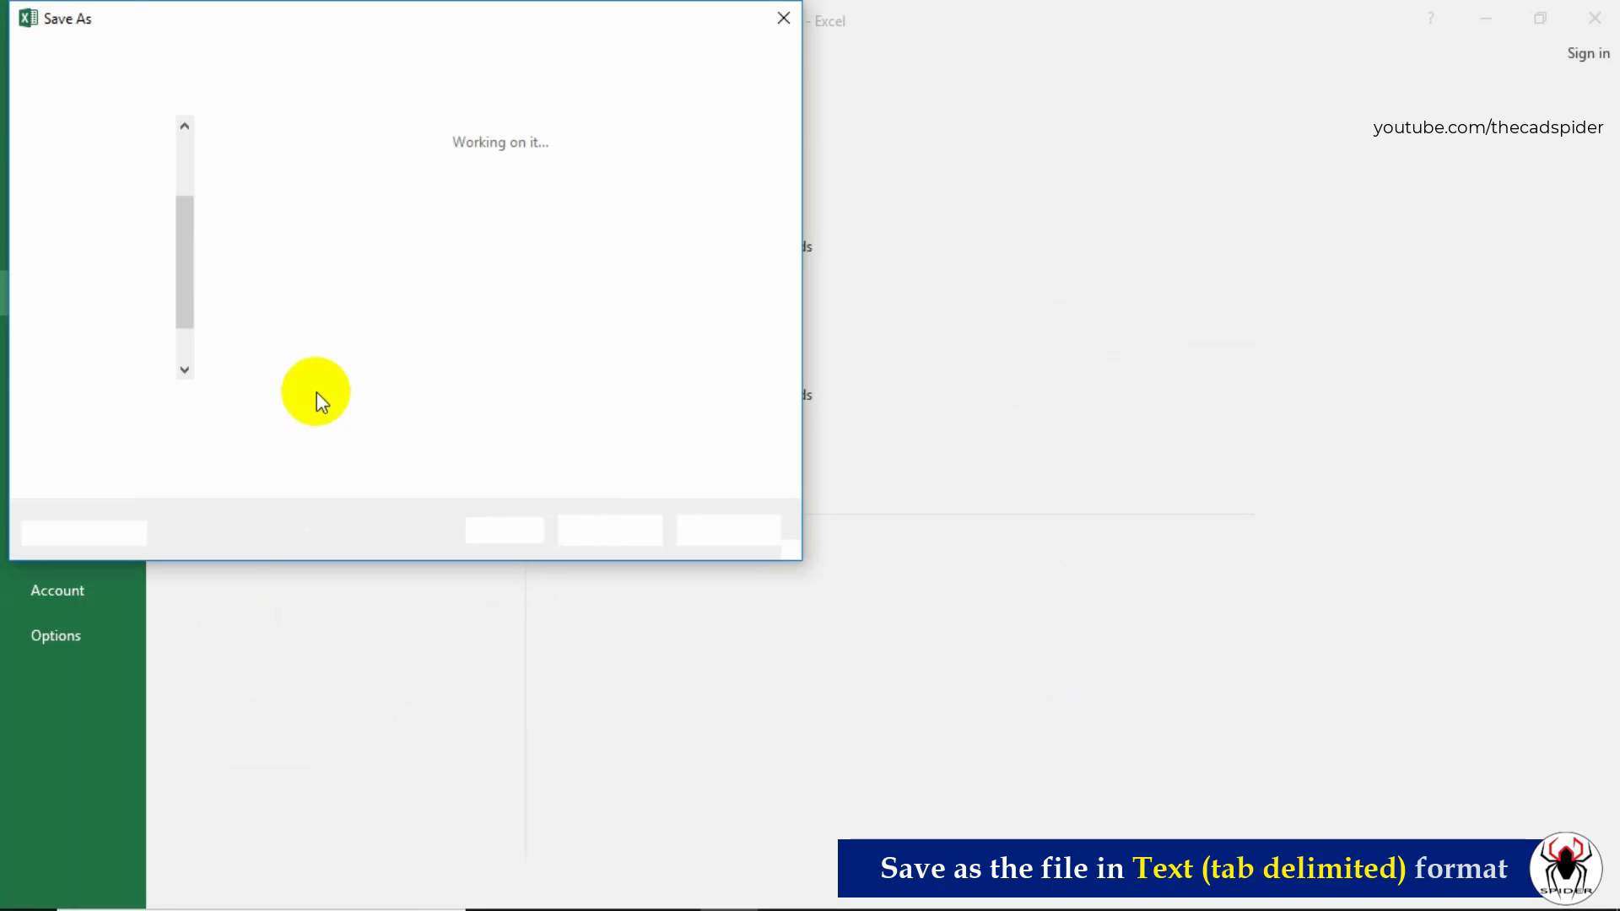
{"action": "left_click", "coordinate": [314, 438]}
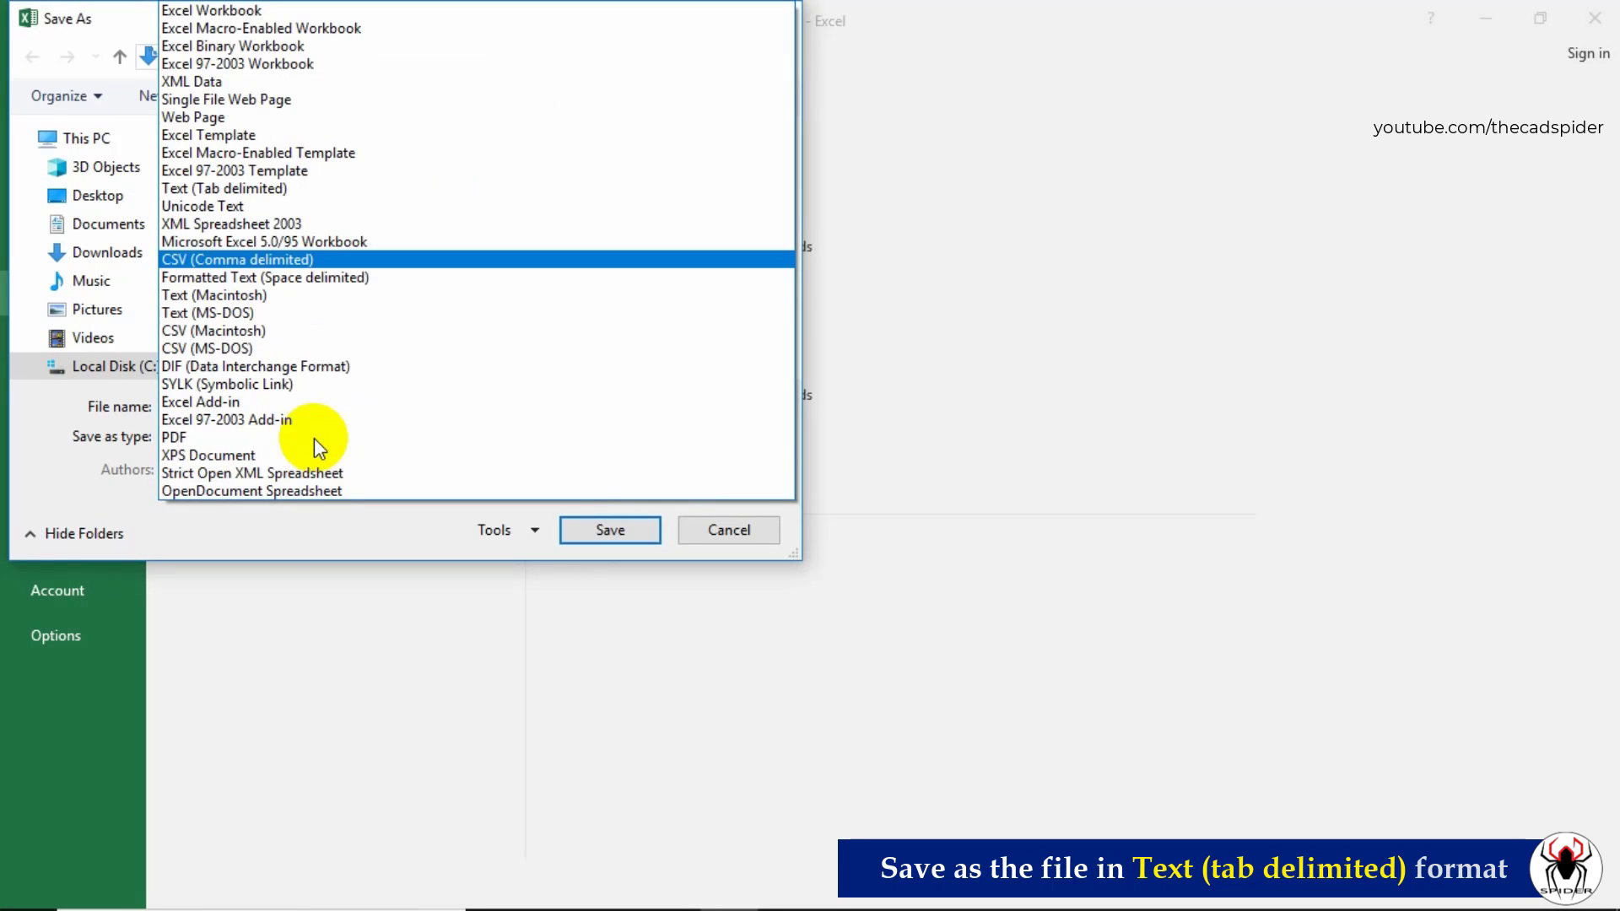
{"action": "left_click", "coordinate": [292, 193]}
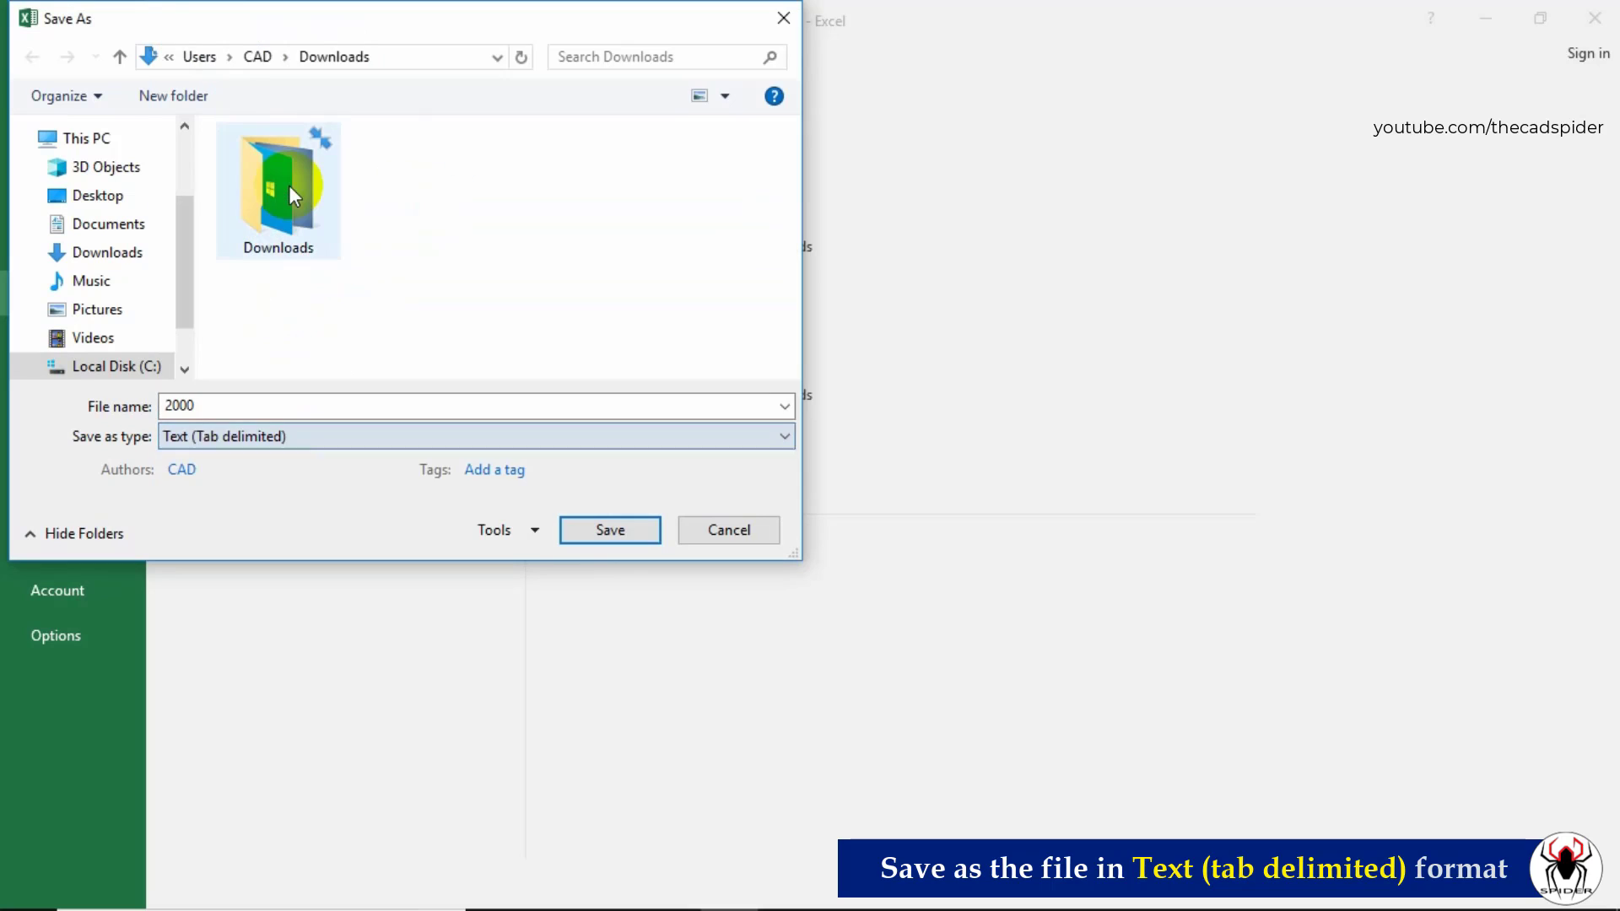
{"action": "left_click", "coordinate": [117, 197]}
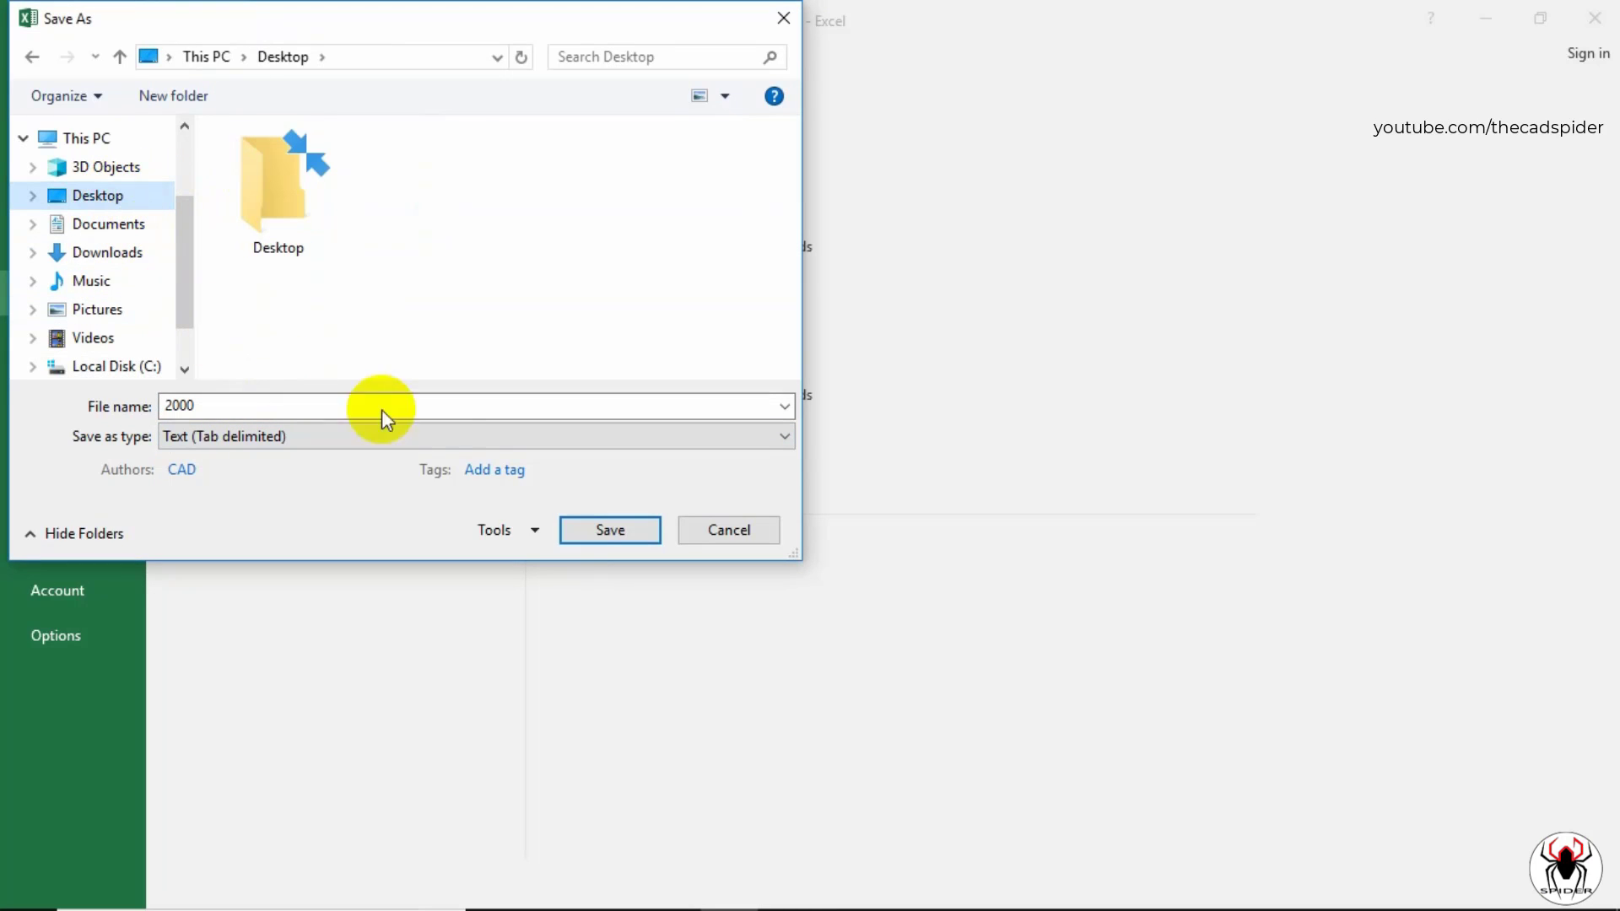
{"action": "left_click", "coordinate": [590, 528]}
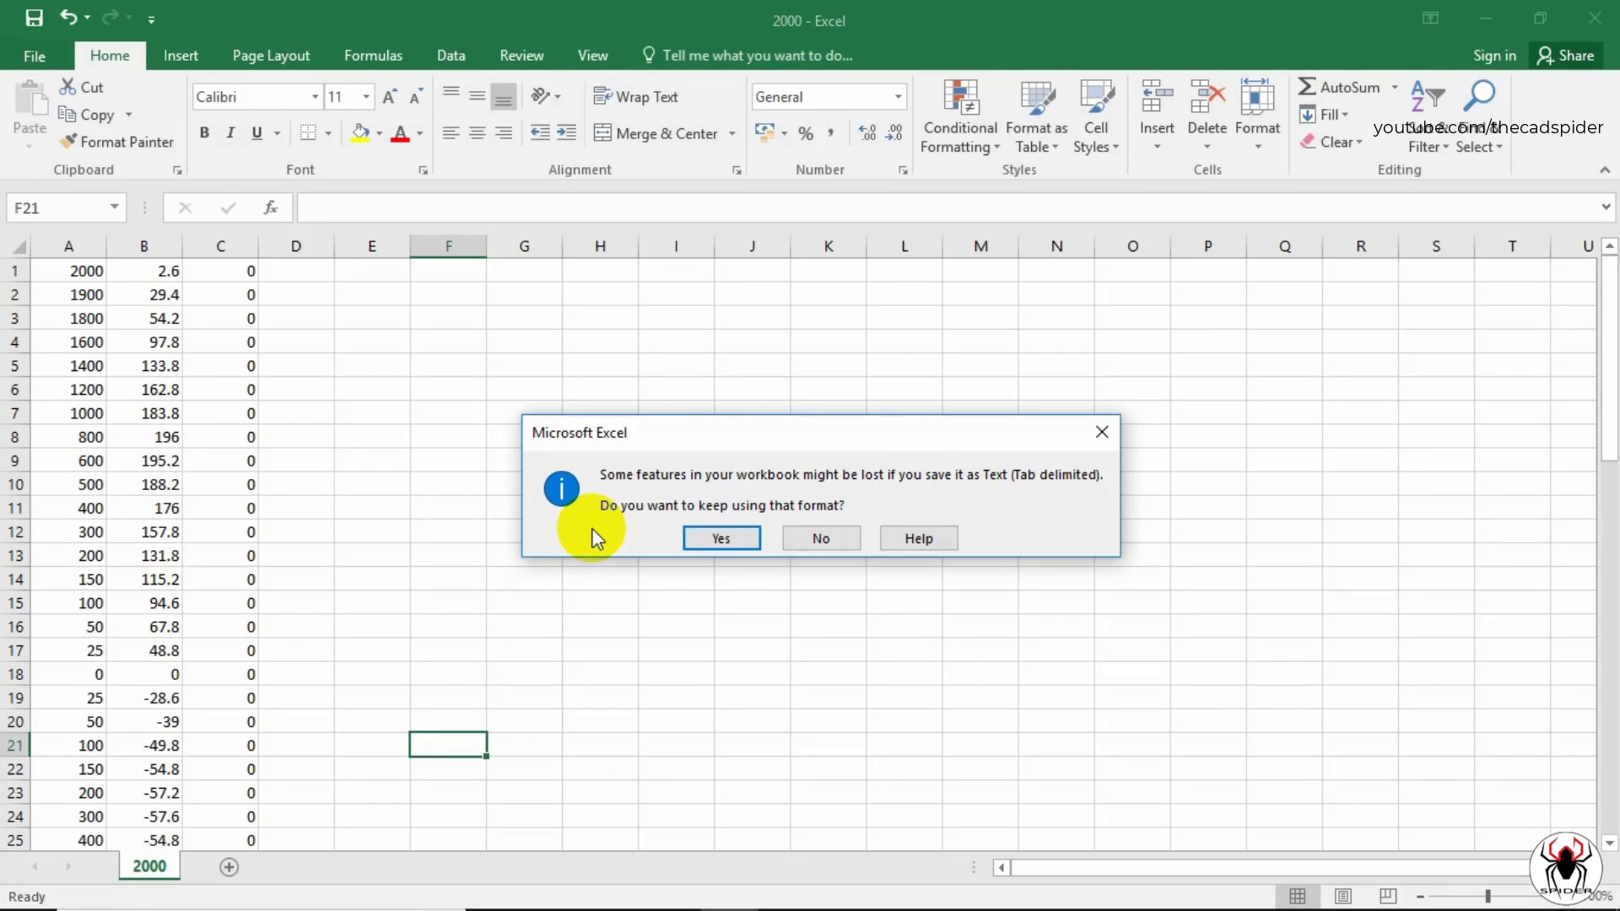
{"action": "left_click", "coordinate": [720, 538]}
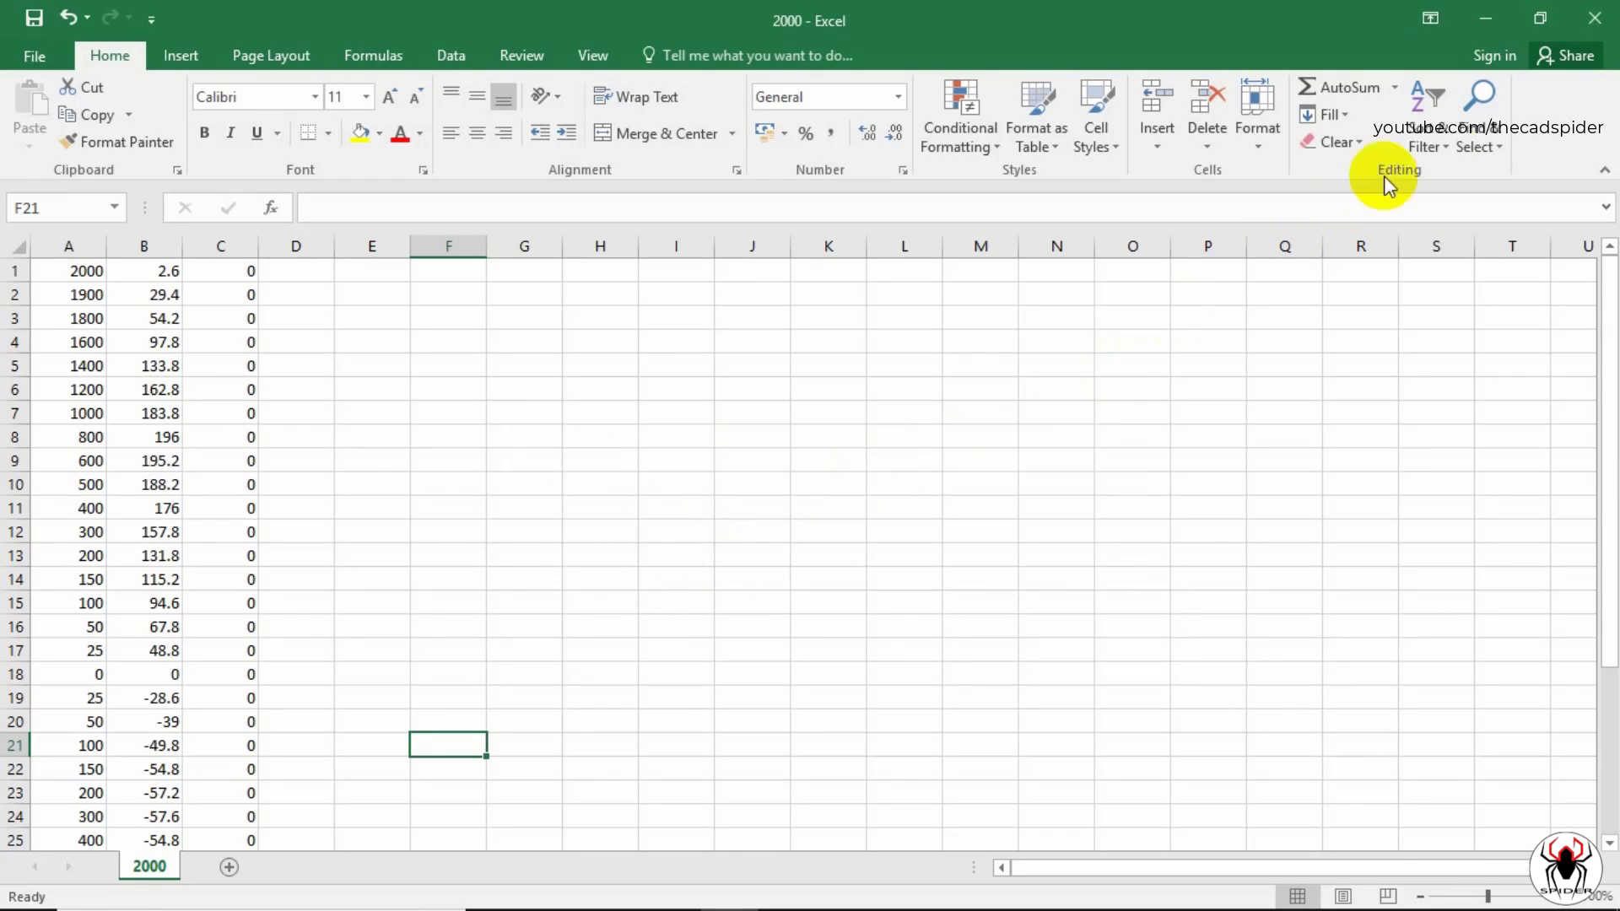
Step: Close the 2000 workbook without saving again and close the Downloads folder
{"action": "left_click", "coordinate": [1607, 25]}
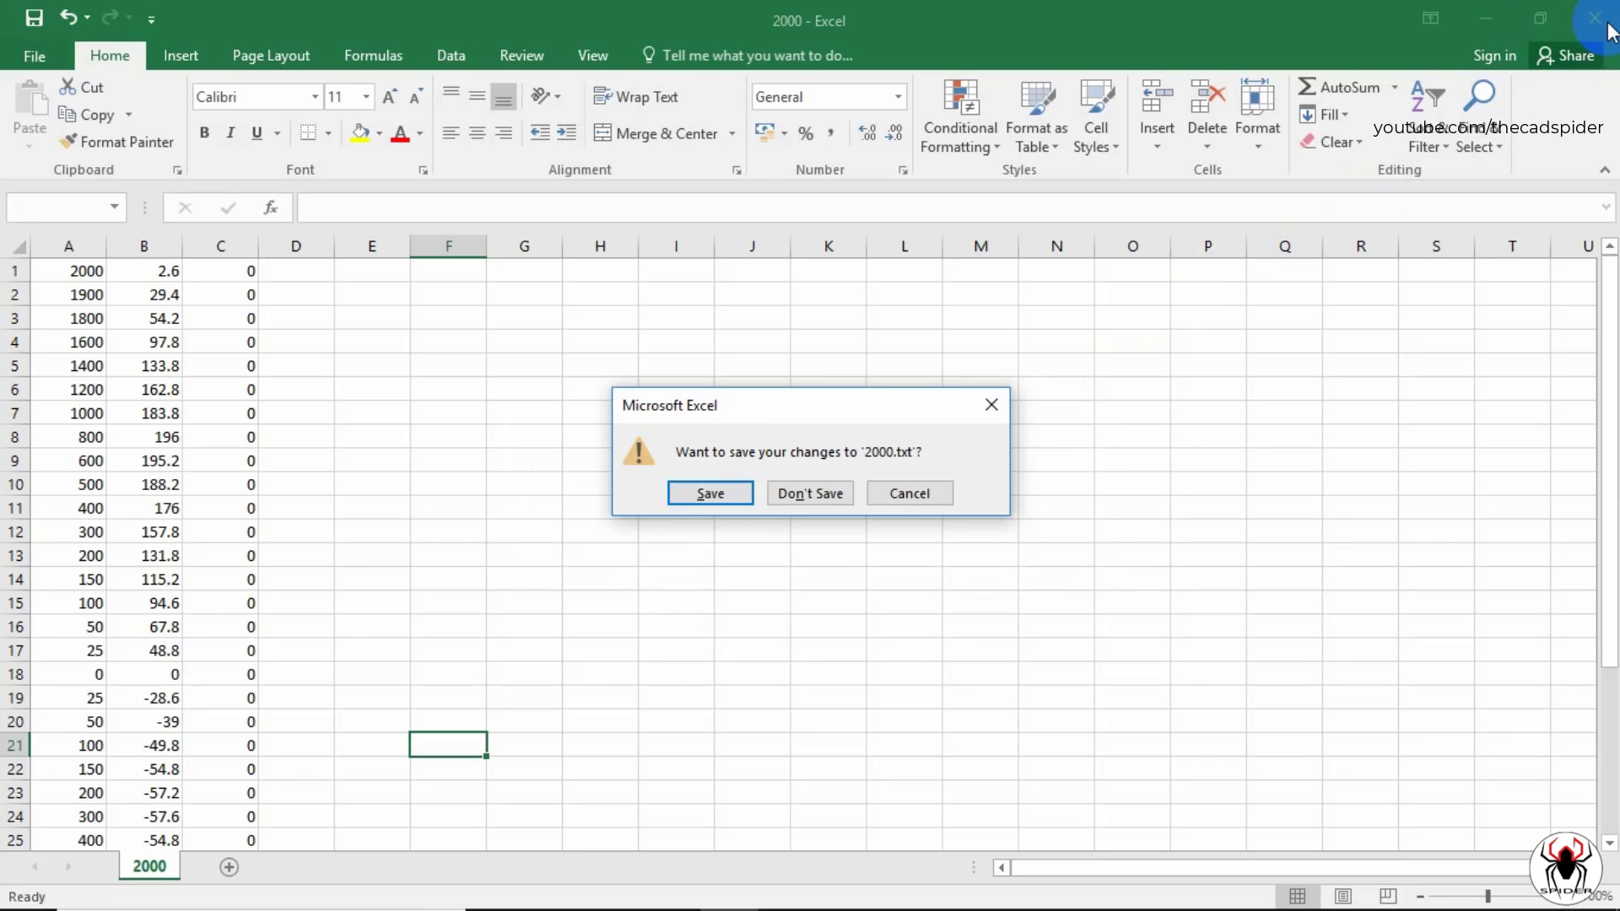
{"action": "left_click", "coordinate": [808, 491]}
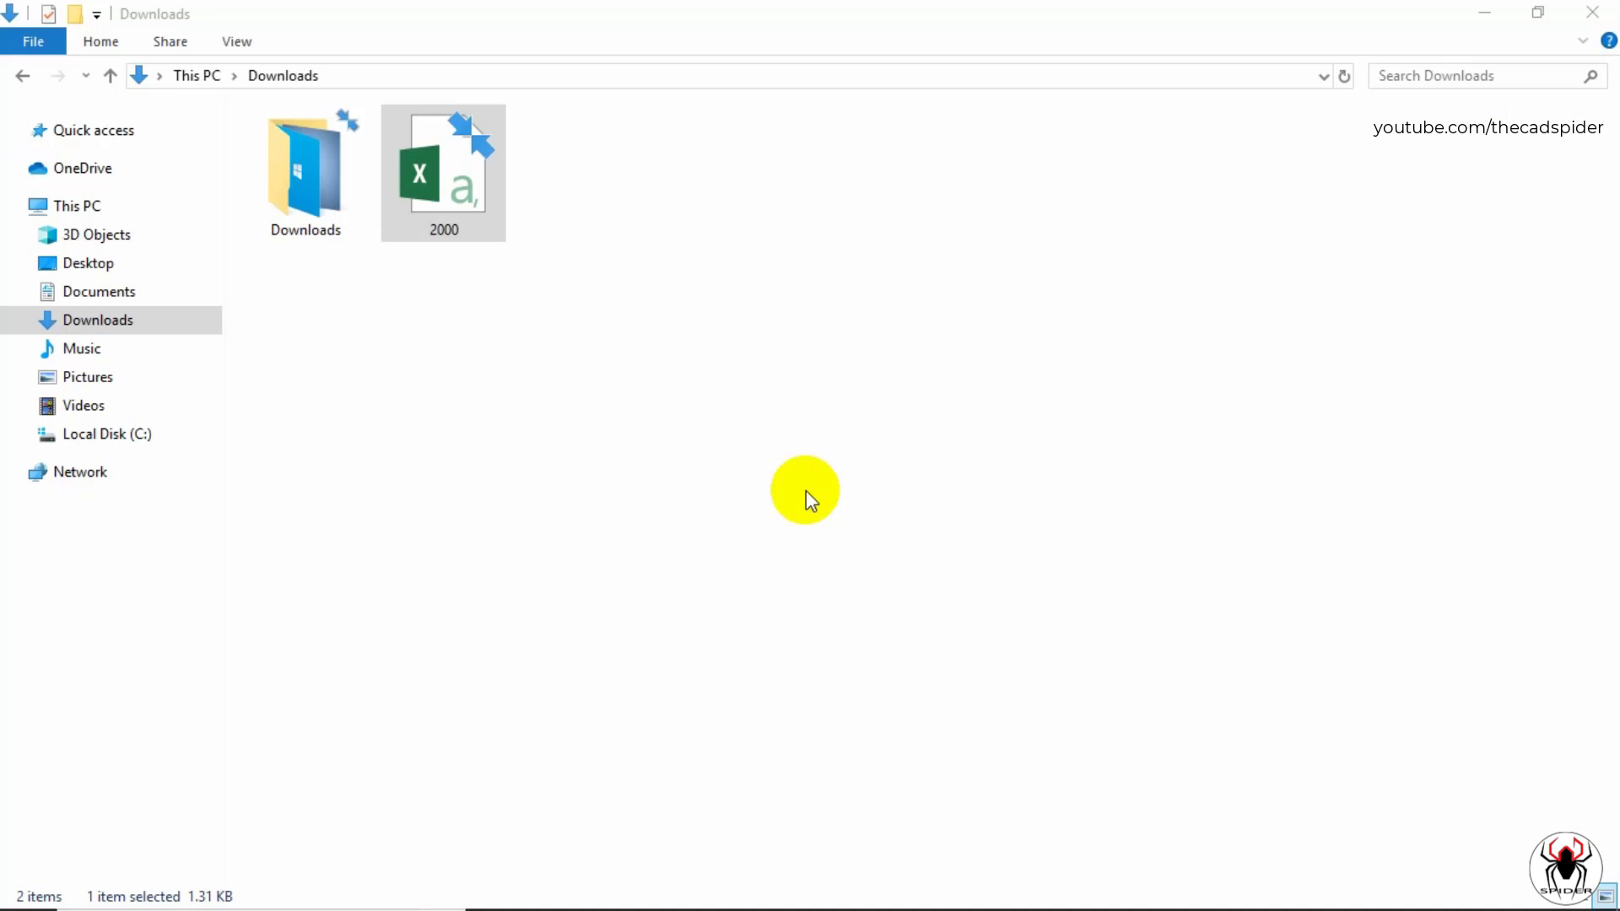
{"action": "left_click", "coordinate": [1593, 11]}
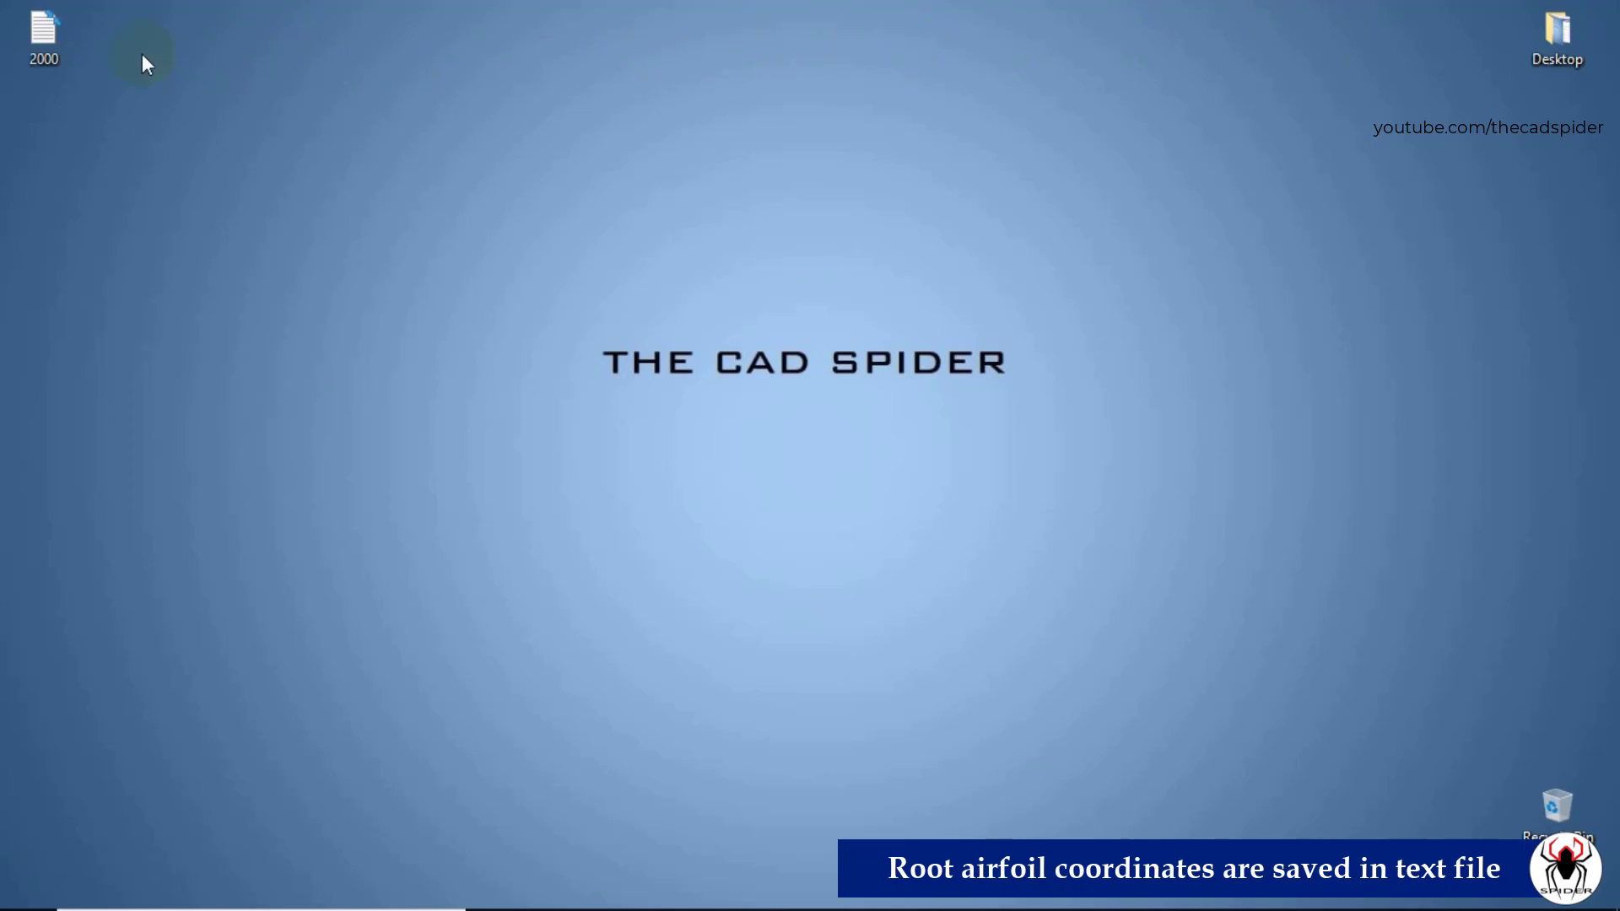
Step: Open the 2000 text file from the desktop in Notepad, review its root airfoil coordinates from first to last row, and close it
{"action": "double_click", "coordinate": [48, 57]}
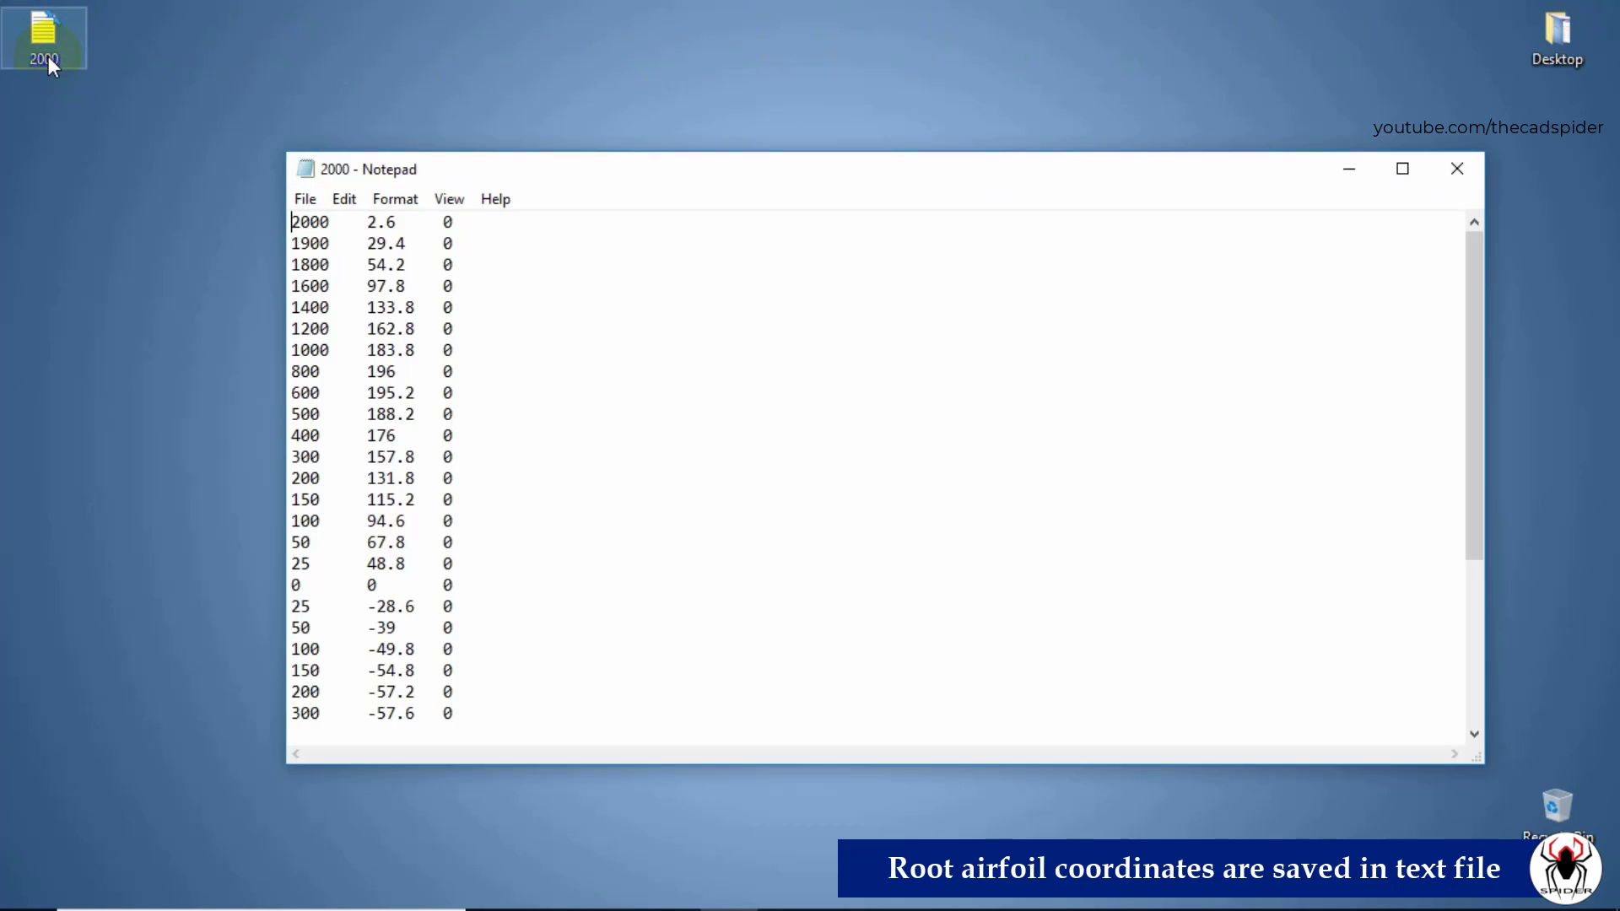
{"action": "scroll", "coordinate": [409, 350], "scroll_direction": "down", "scroll_amount": 4}
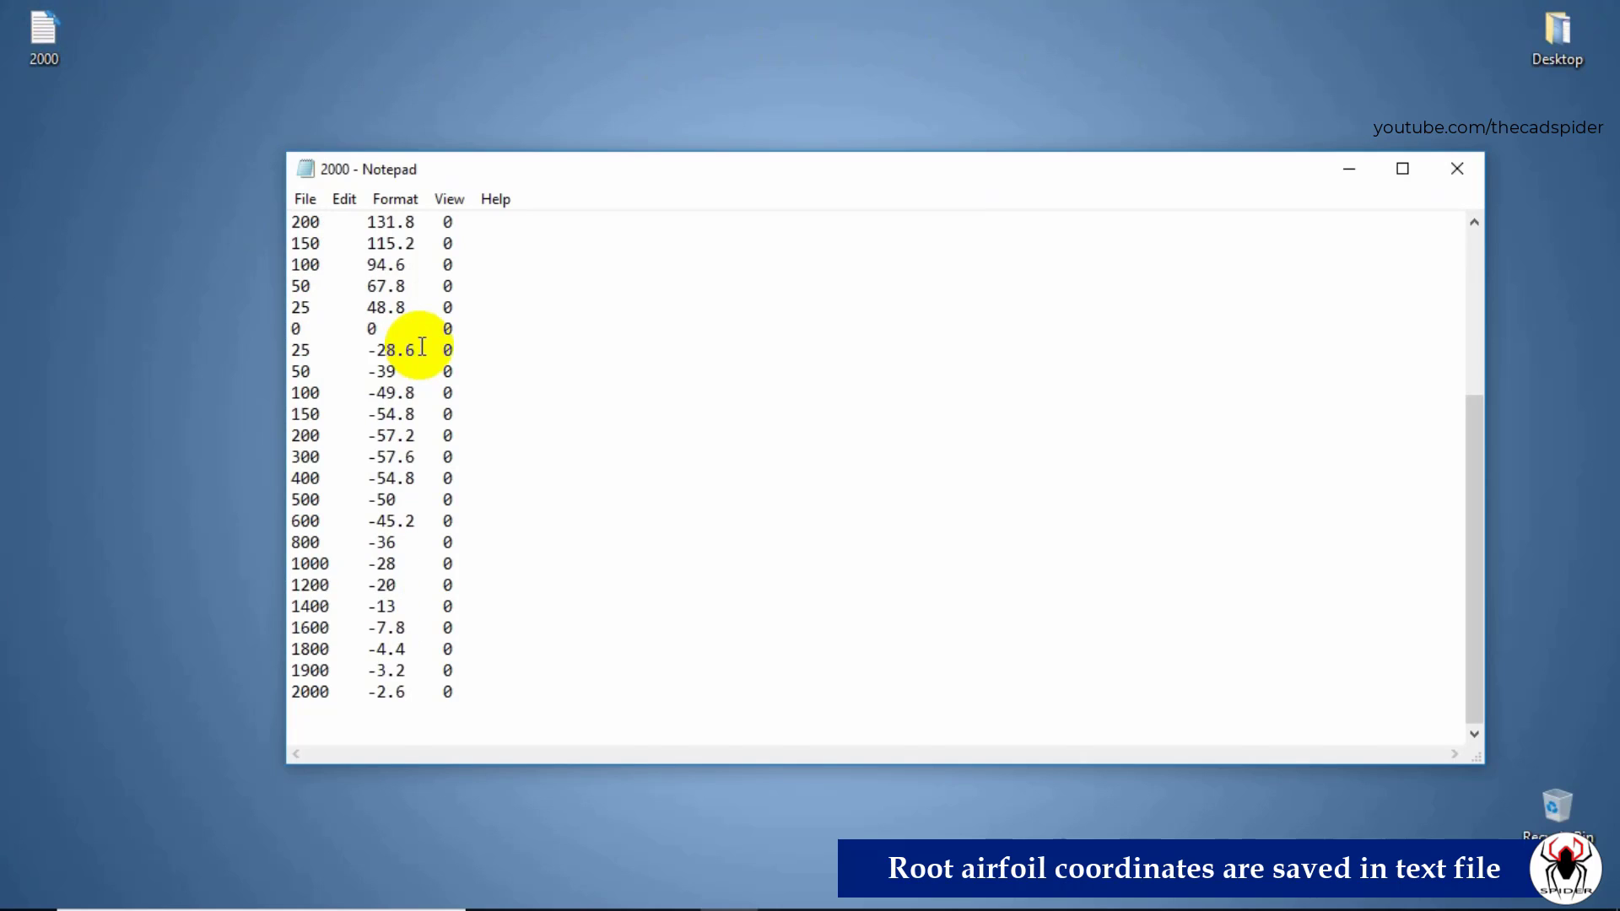
{"action": "scroll", "coordinate": [414, 350], "scroll_direction": "up", "scroll_amount": 4}
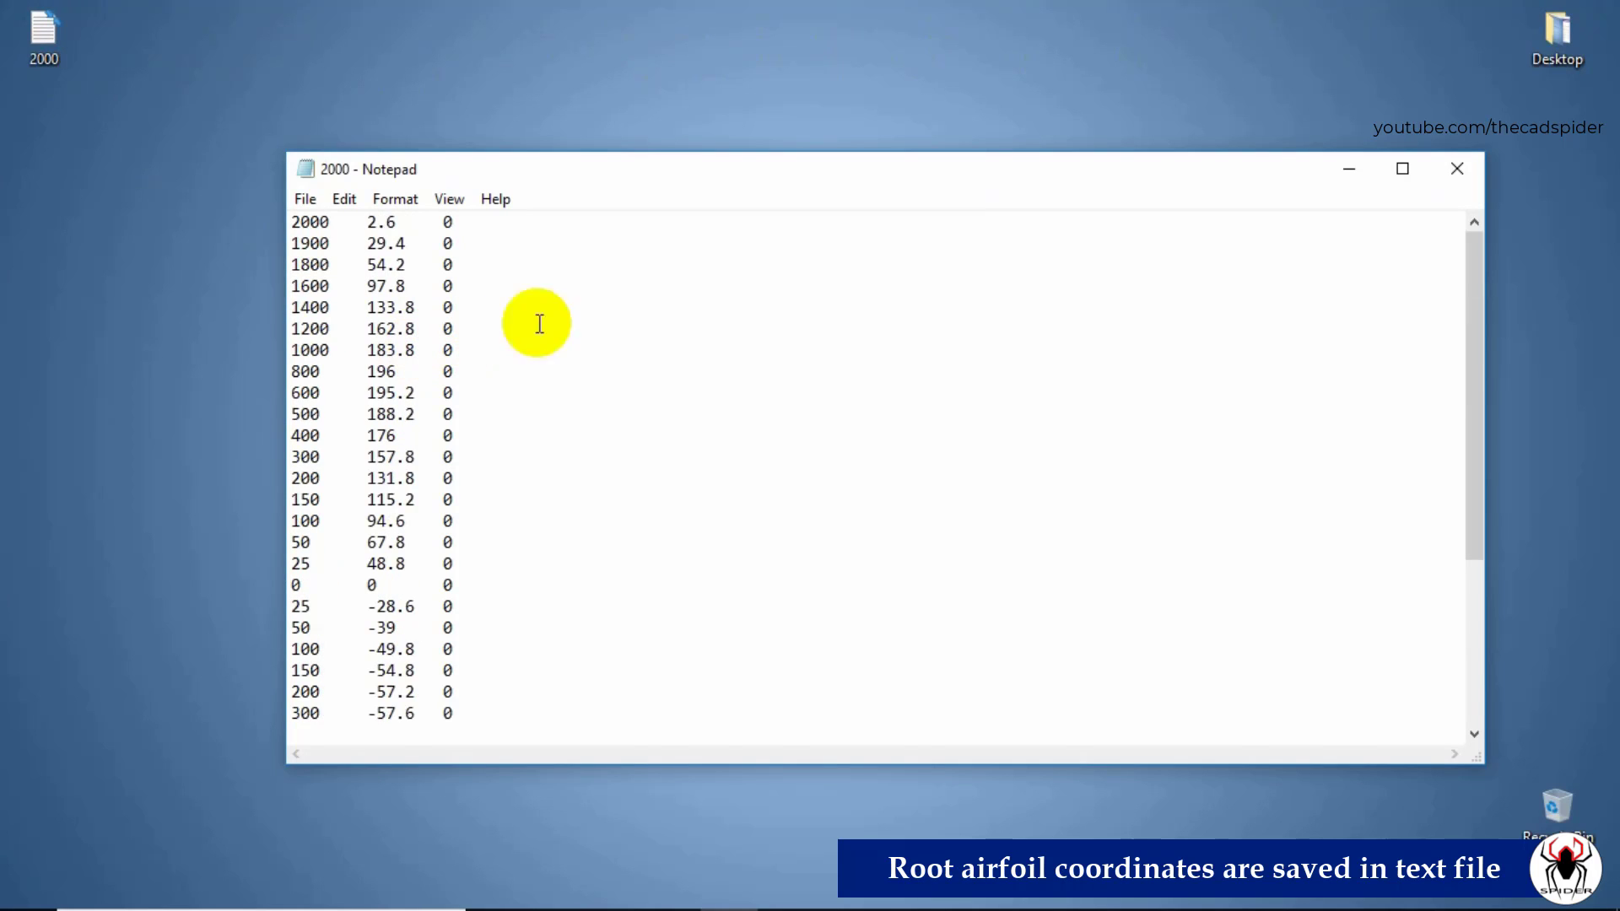
{"action": "left_click", "coordinate": [1442, 181]}
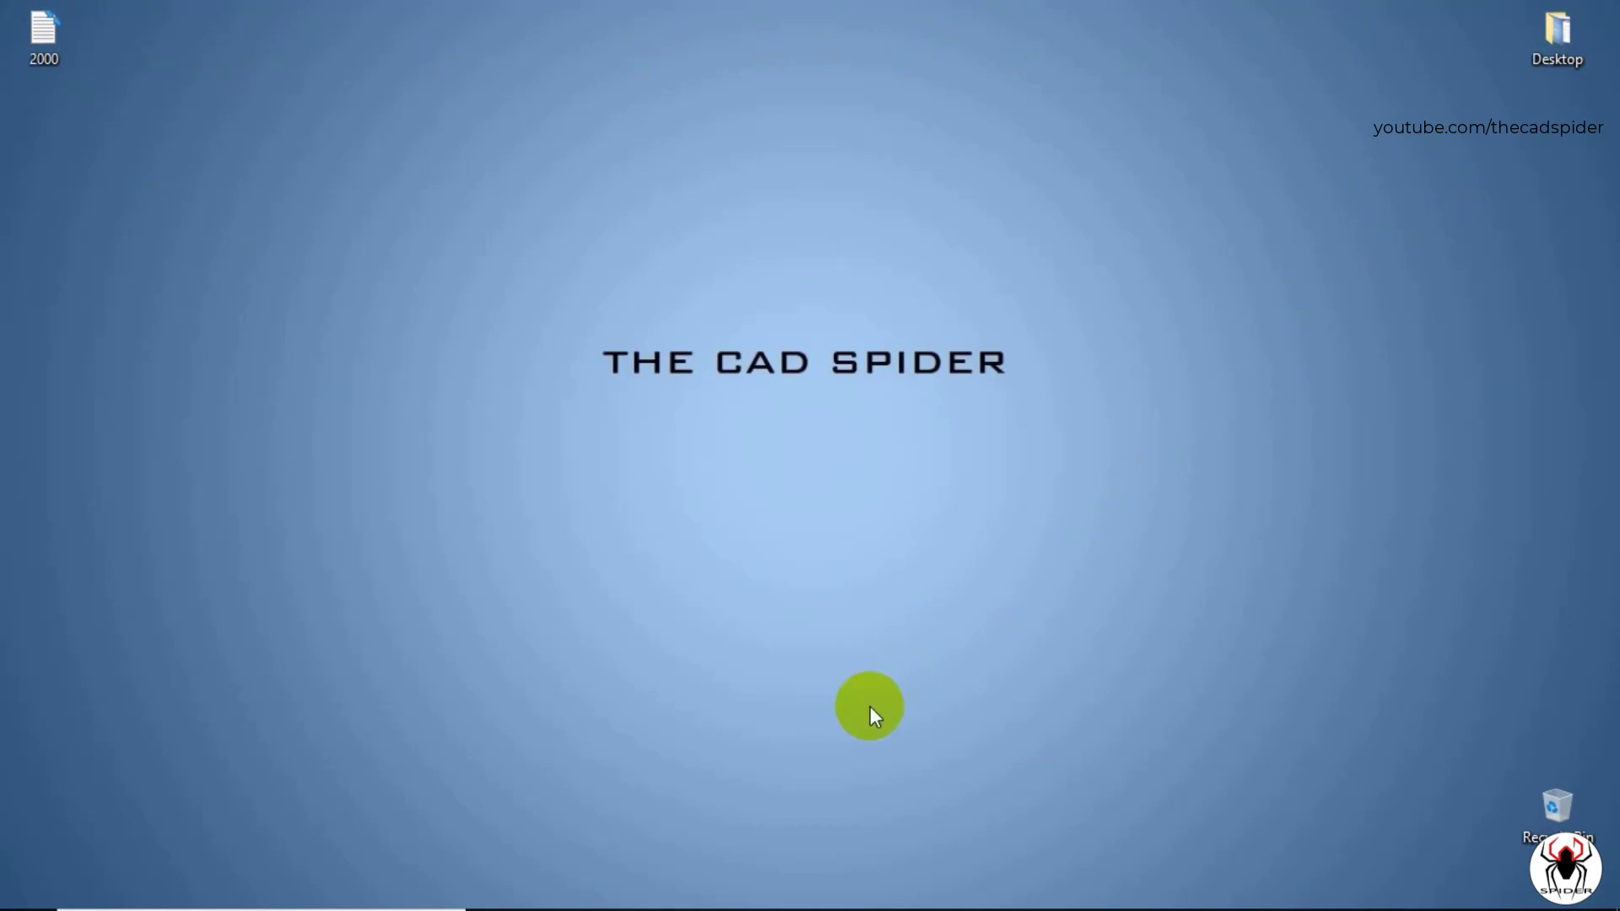
Step: In Firefox, replot the NACA 4412 airfoil with an 800 mm chord and download its CSV file of coordinates
{"action": "left_click", "coordinate": [671, 886]}
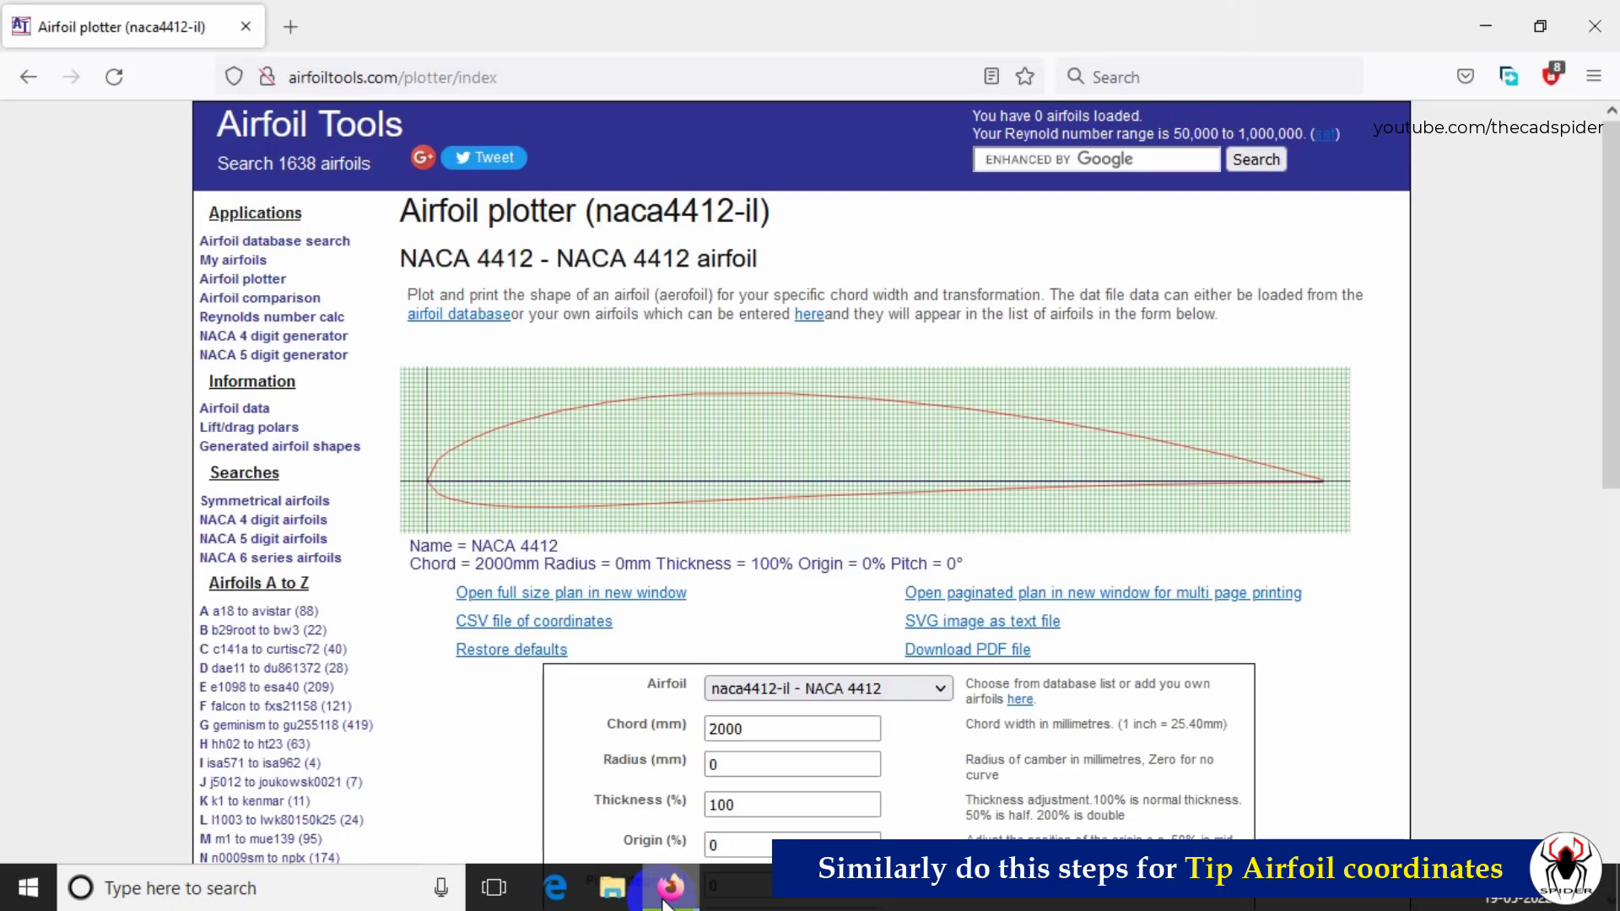
{"action": "left_click_drag", "start_coordinate": [742, 730], "coordinate": [685, 734]}
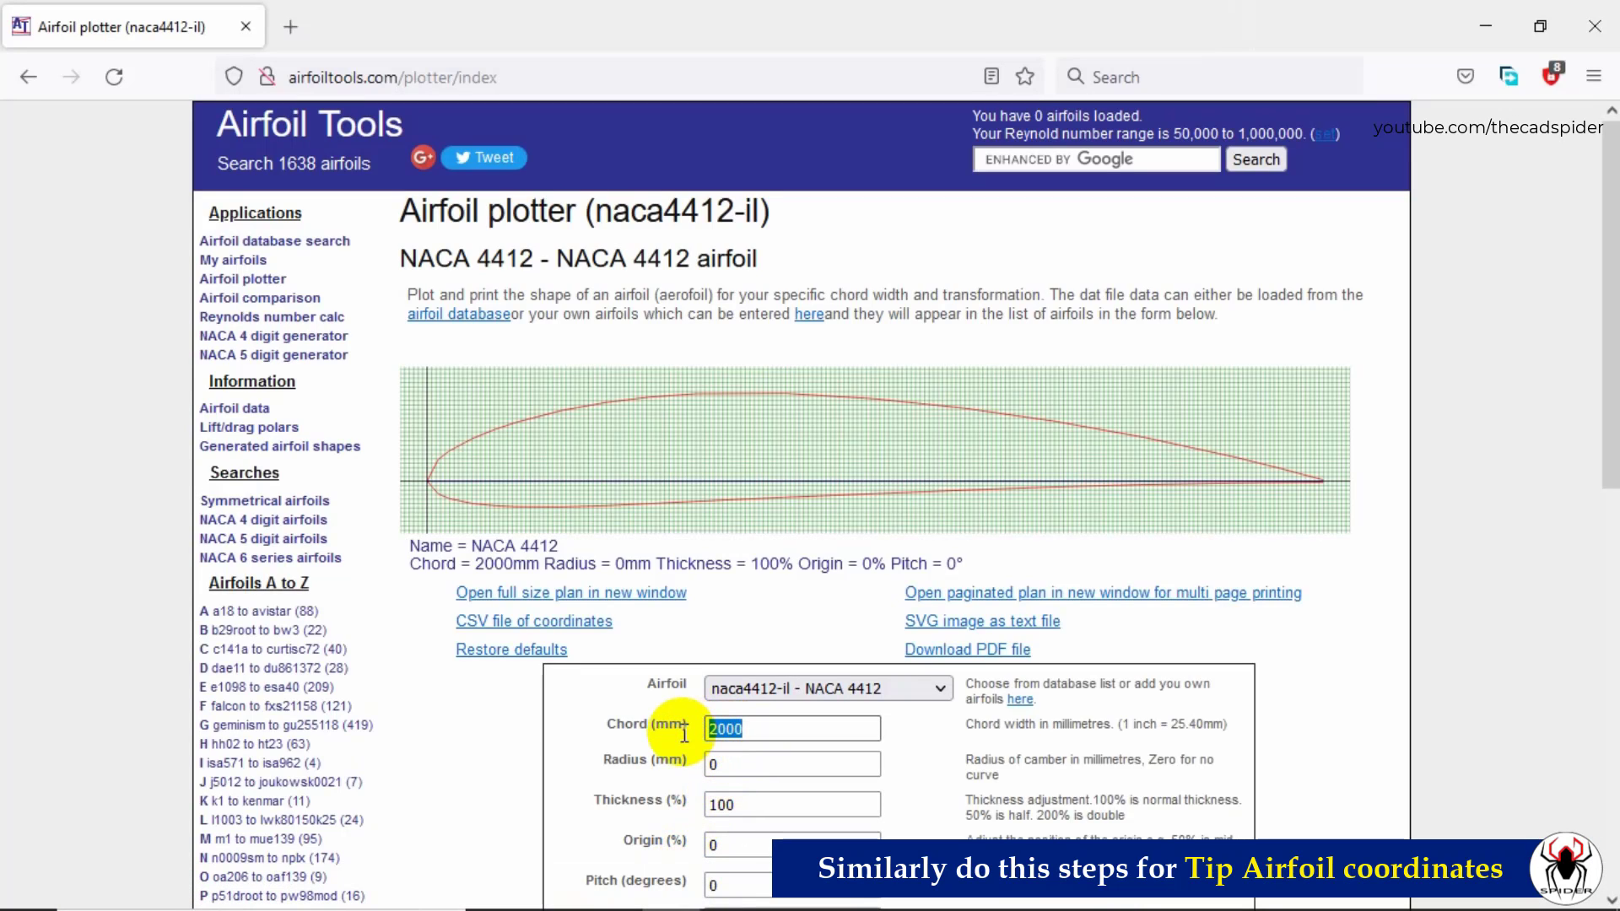
{"action": "type", "text": "8"}
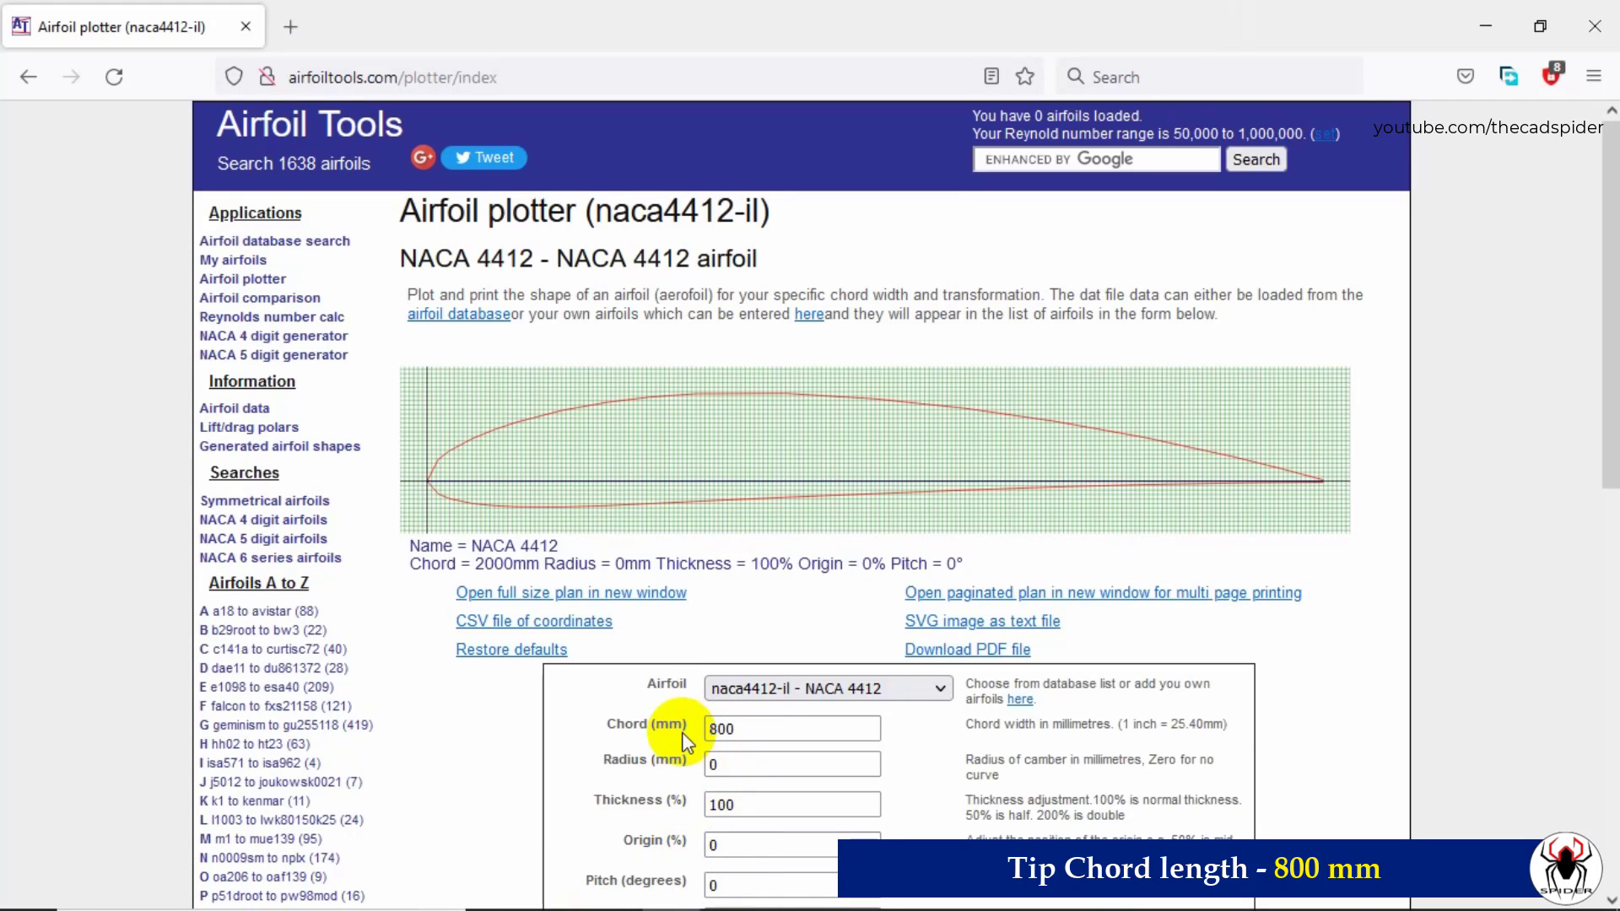
{"action": "key", "text": "Return"}
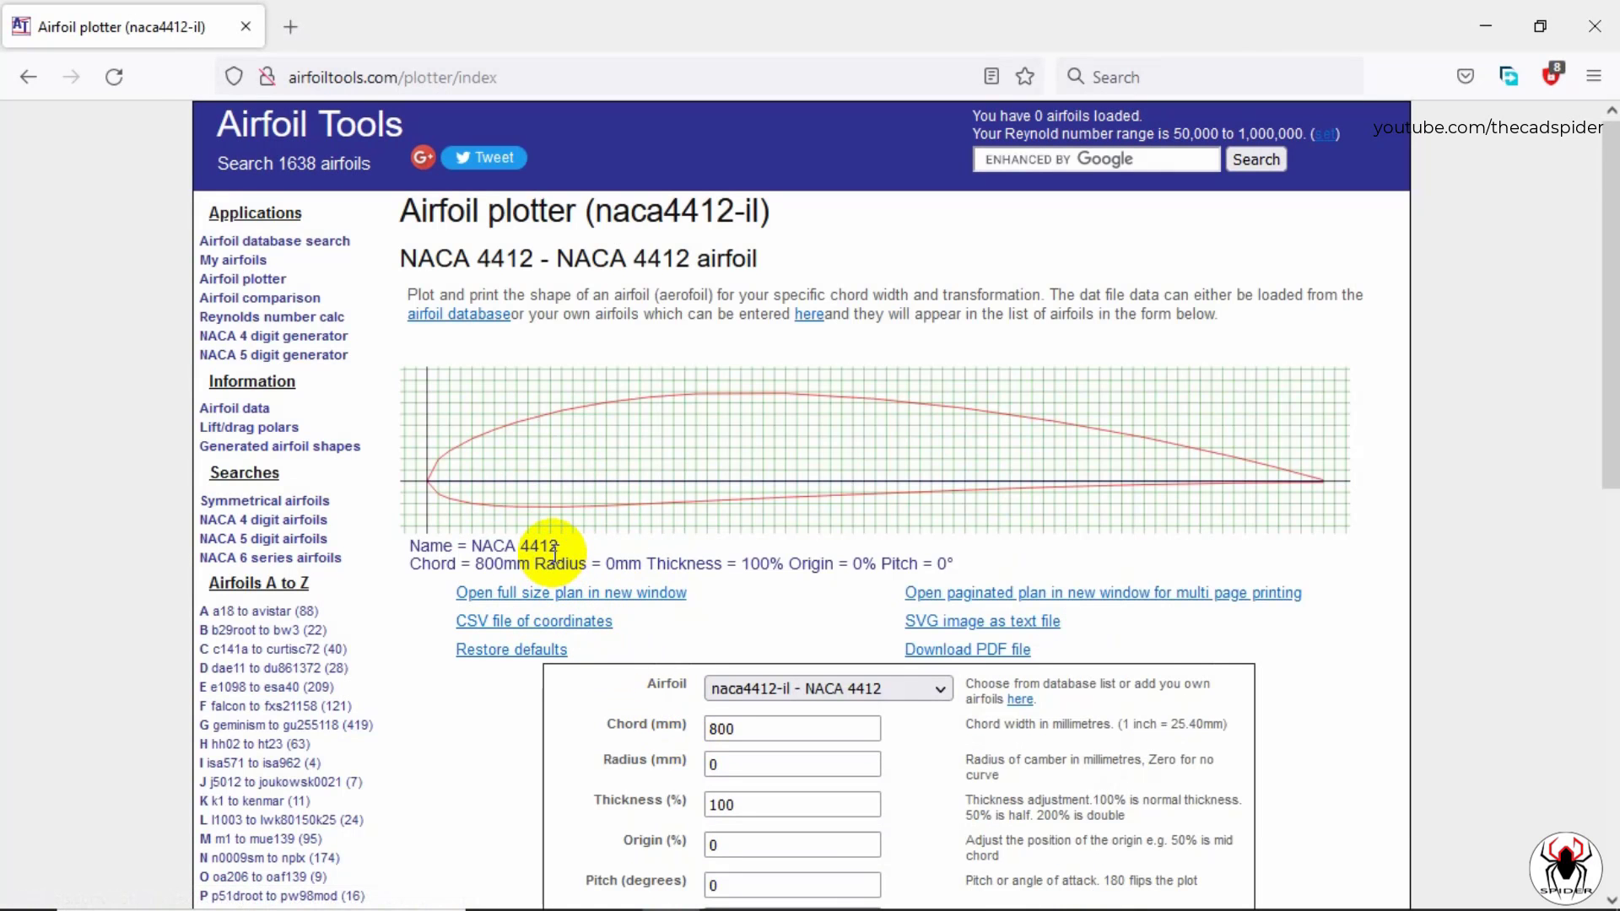
{"action": "left_click", "coordinate": [543, 623]}
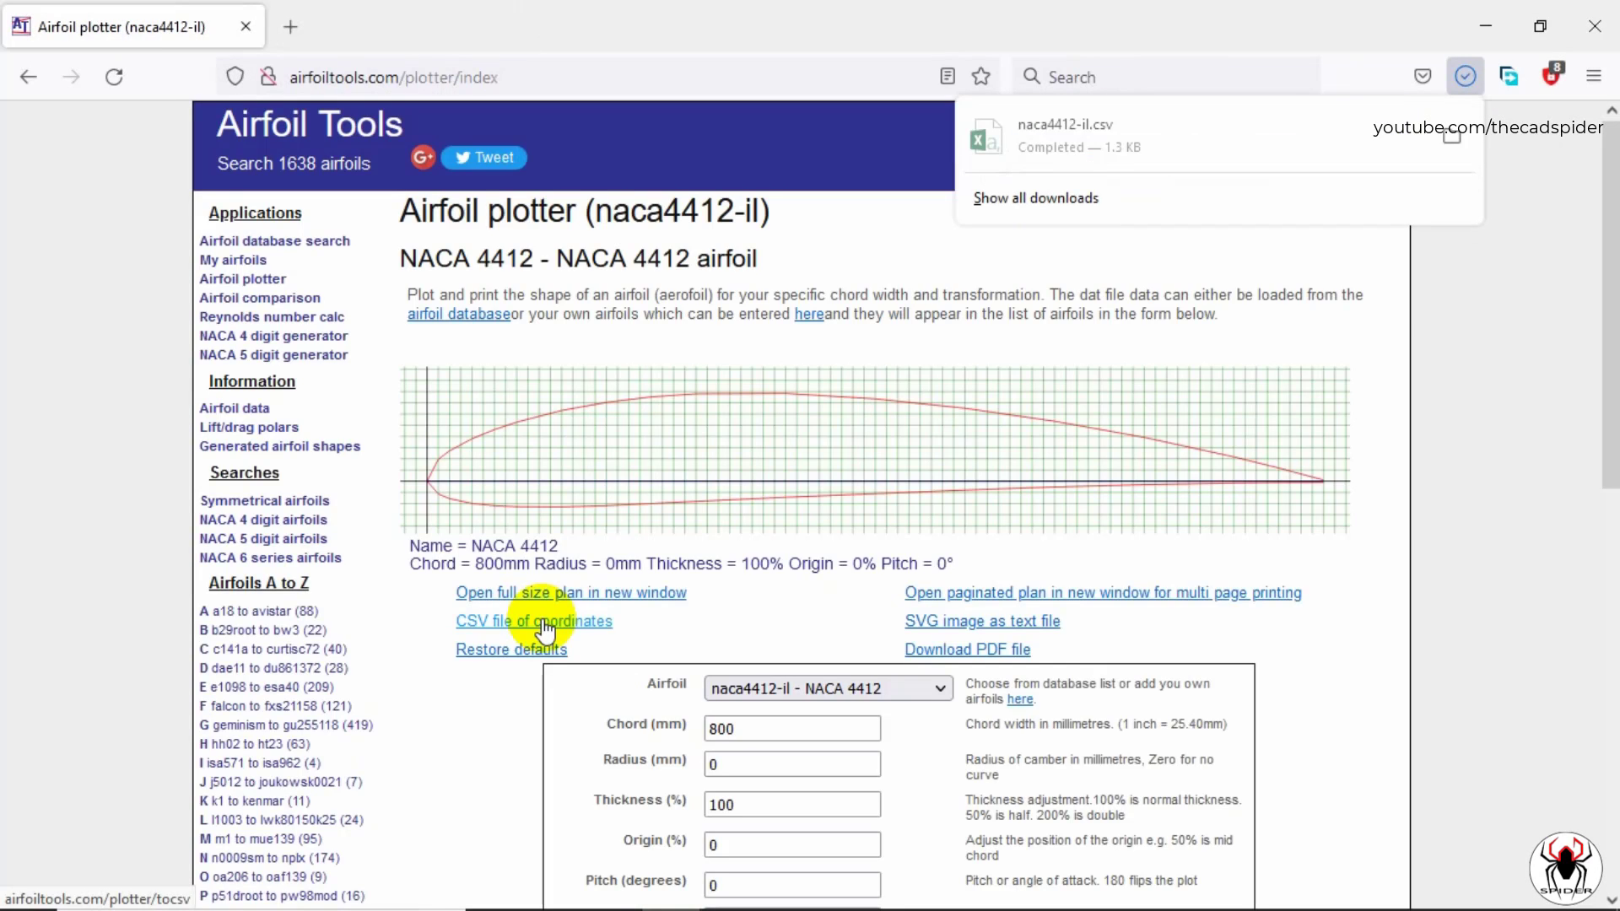
Step: Show the newly downloaded naca4412-il file in its folder and rename it as 800
{"action": "left_click", "coordinate": [1455, 130]}
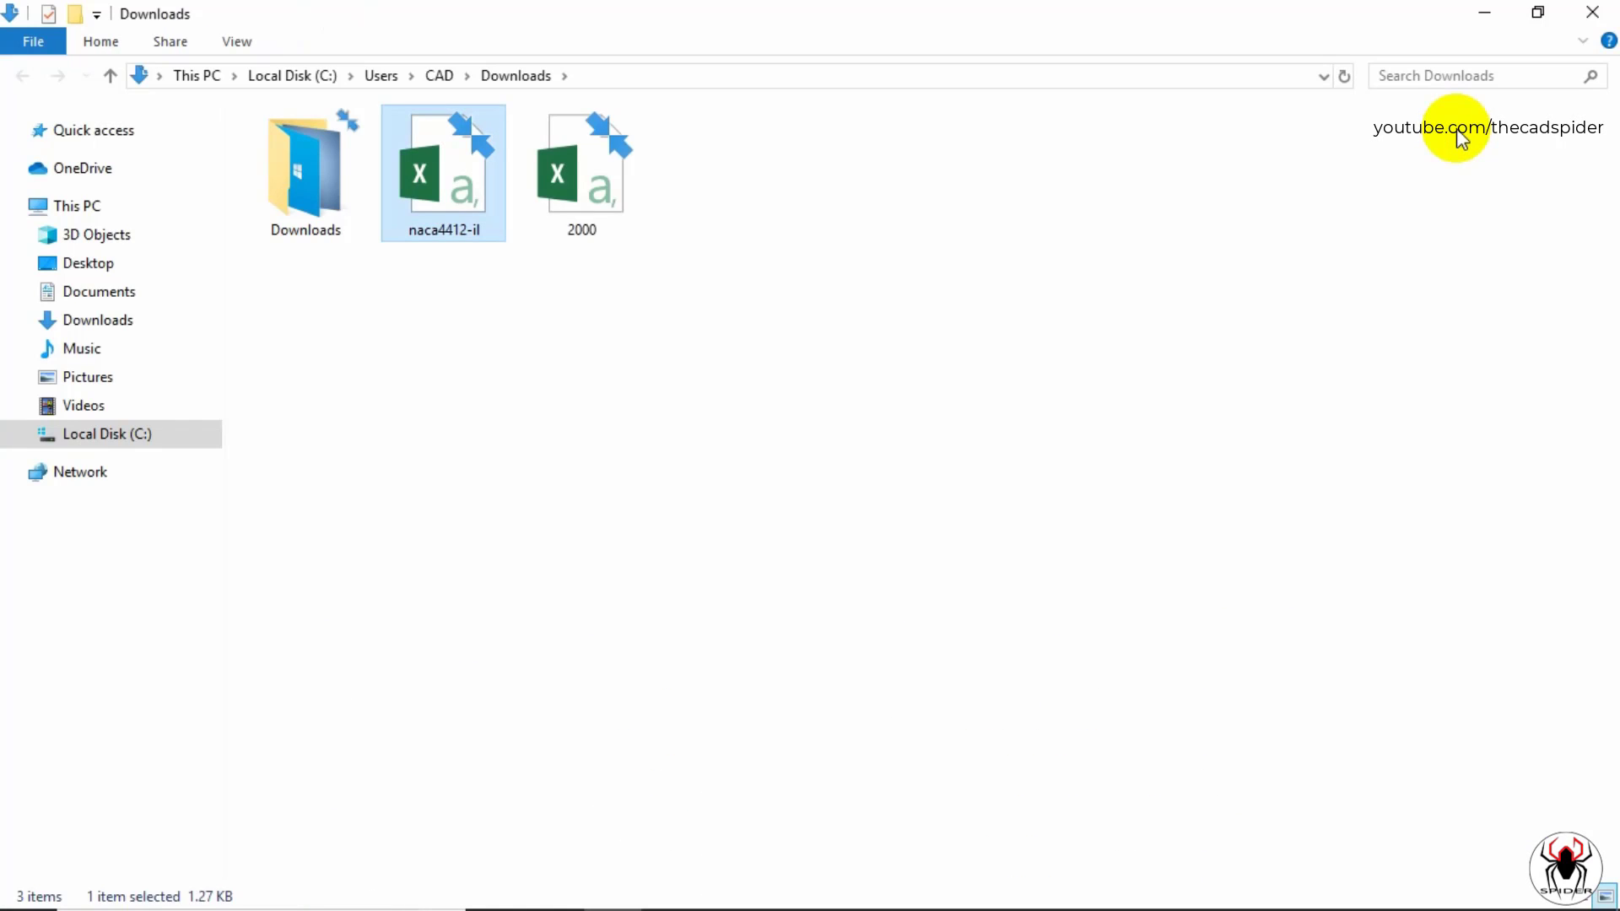
{"action": "right_click", "coordinate": [492, 242]}
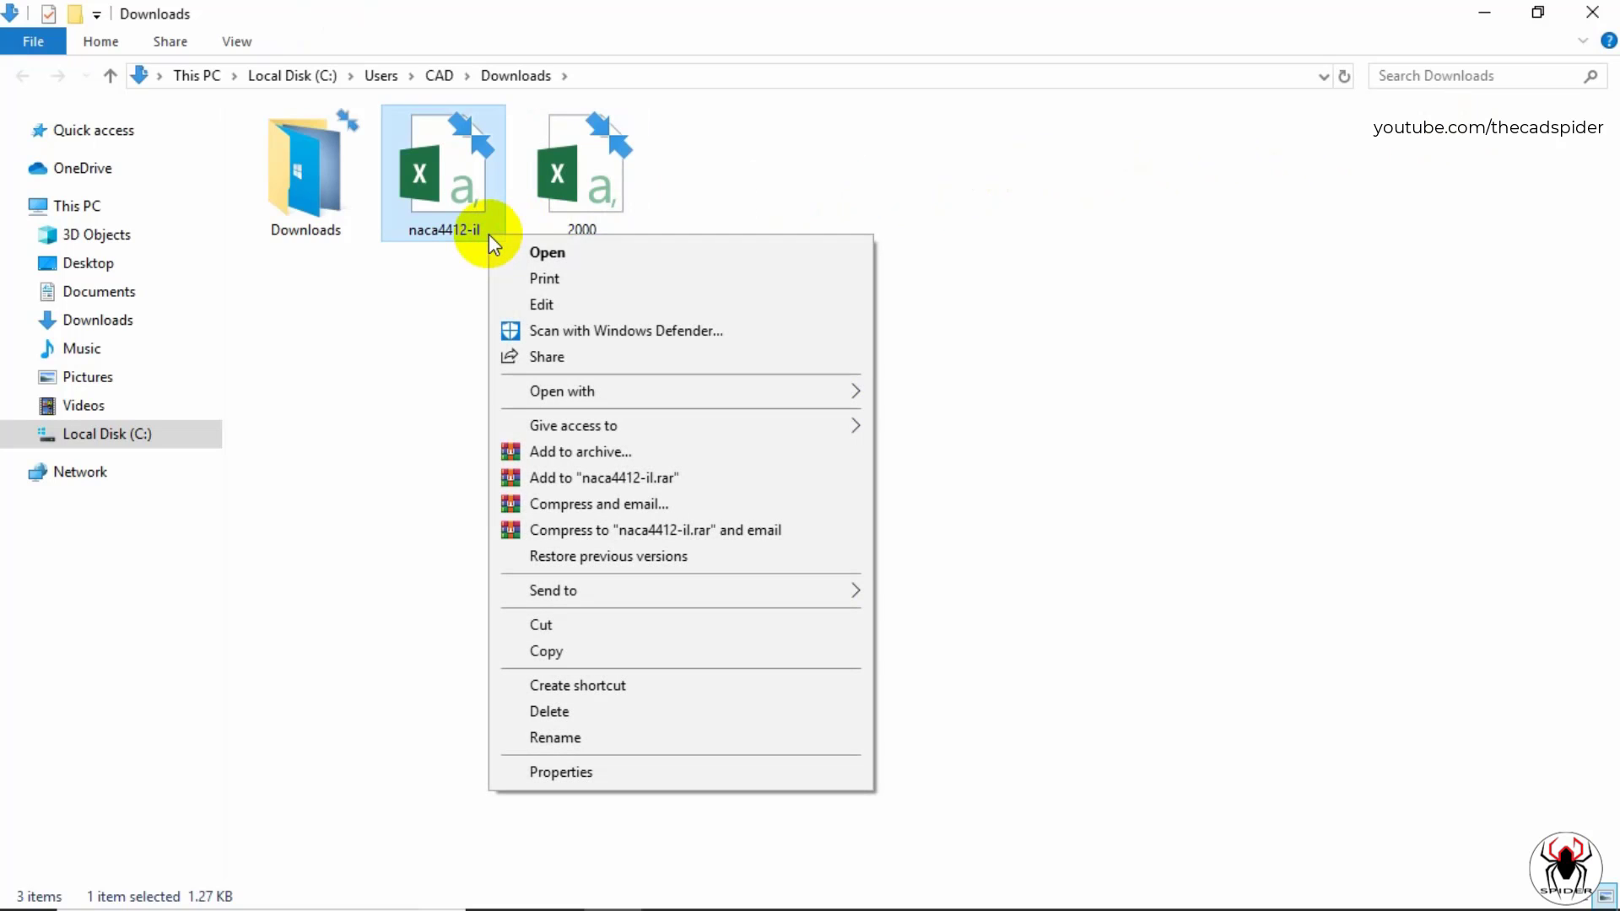
{"action": "left_click", "coordinate": [553, 736]}
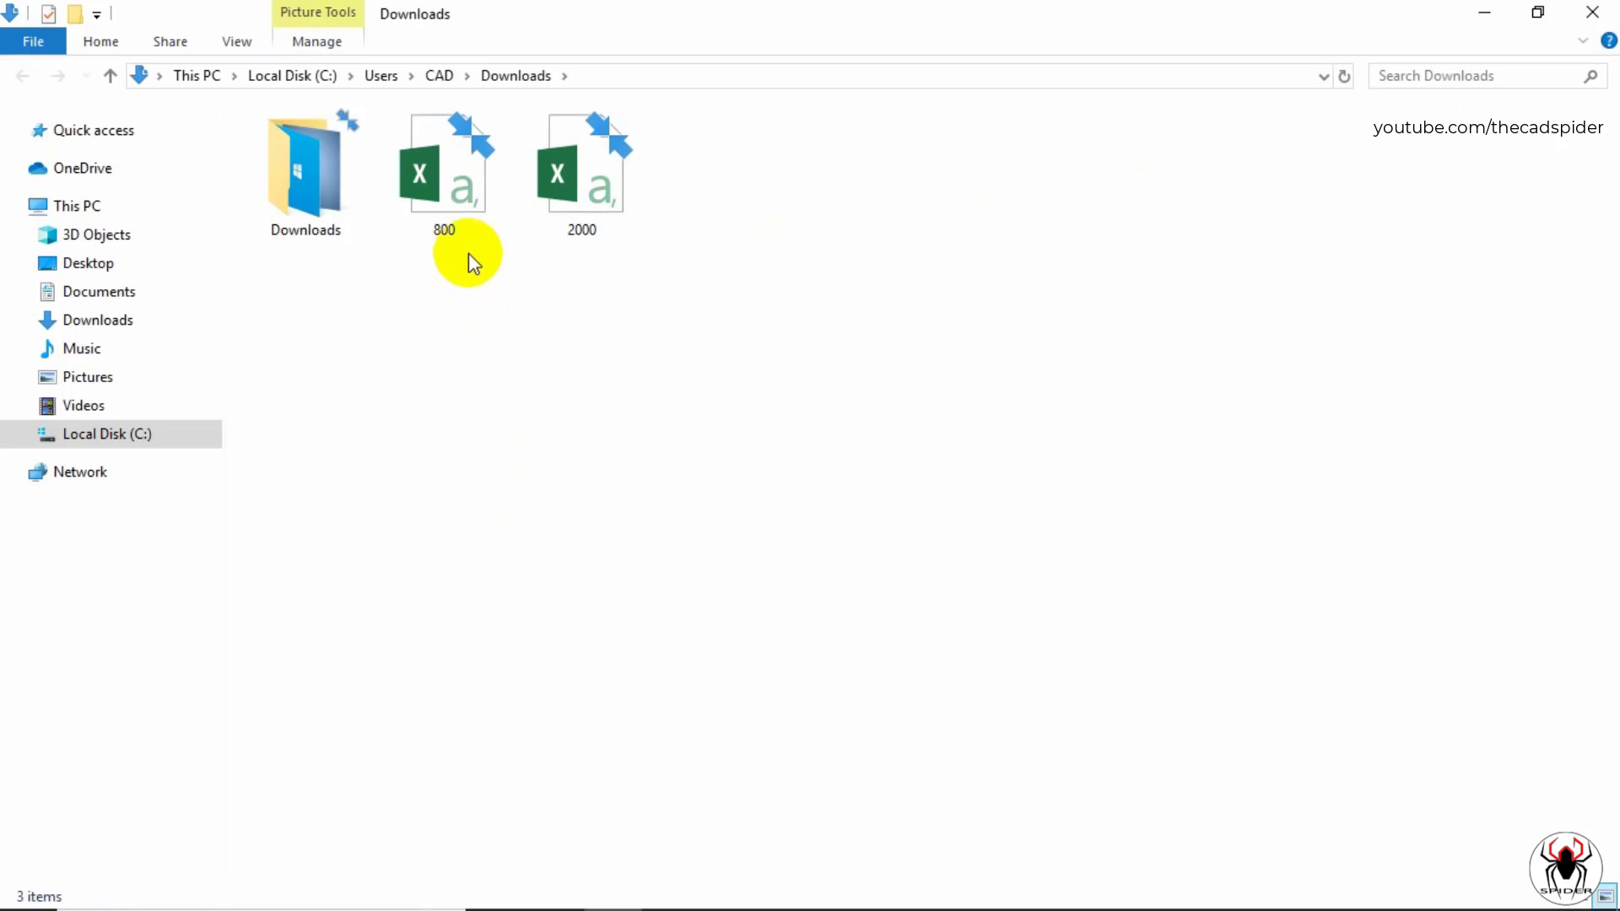
Step: Open the 800 file in Excel and delete header rows 1 to 9 above the airfoil surface coordinates
{"action": "double_click", "coordinate": [449, 203]}
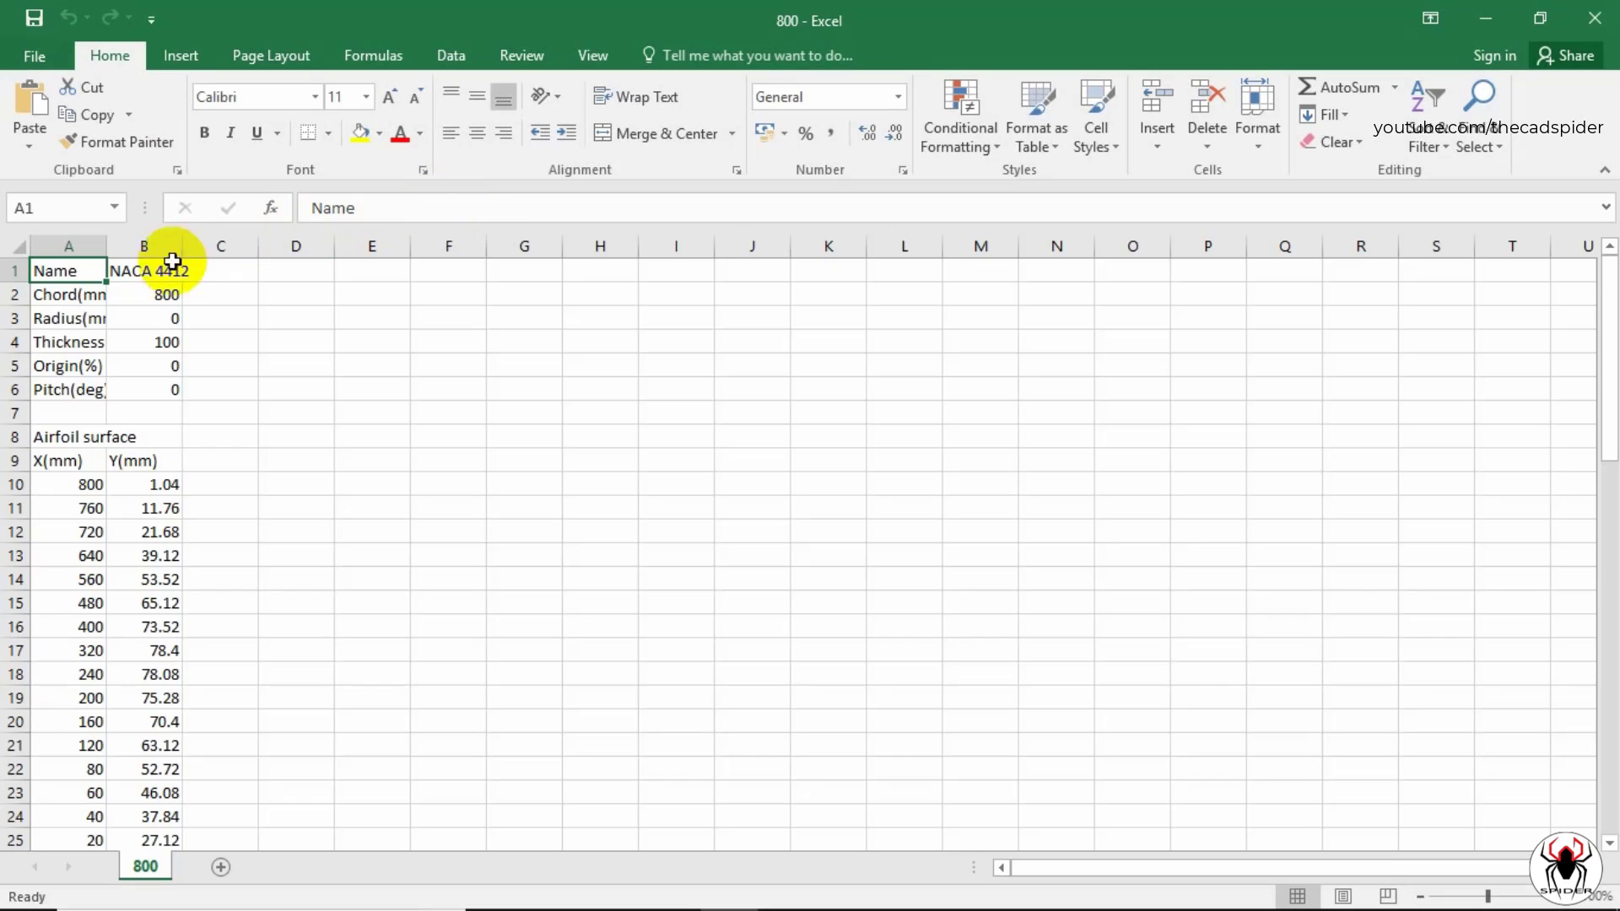
{"action": "left_click_drag", "start_coordinate": [19, 270], "coordinate": [51, 460]}
{"action": "right_click", "coordinate": [297, 391]}
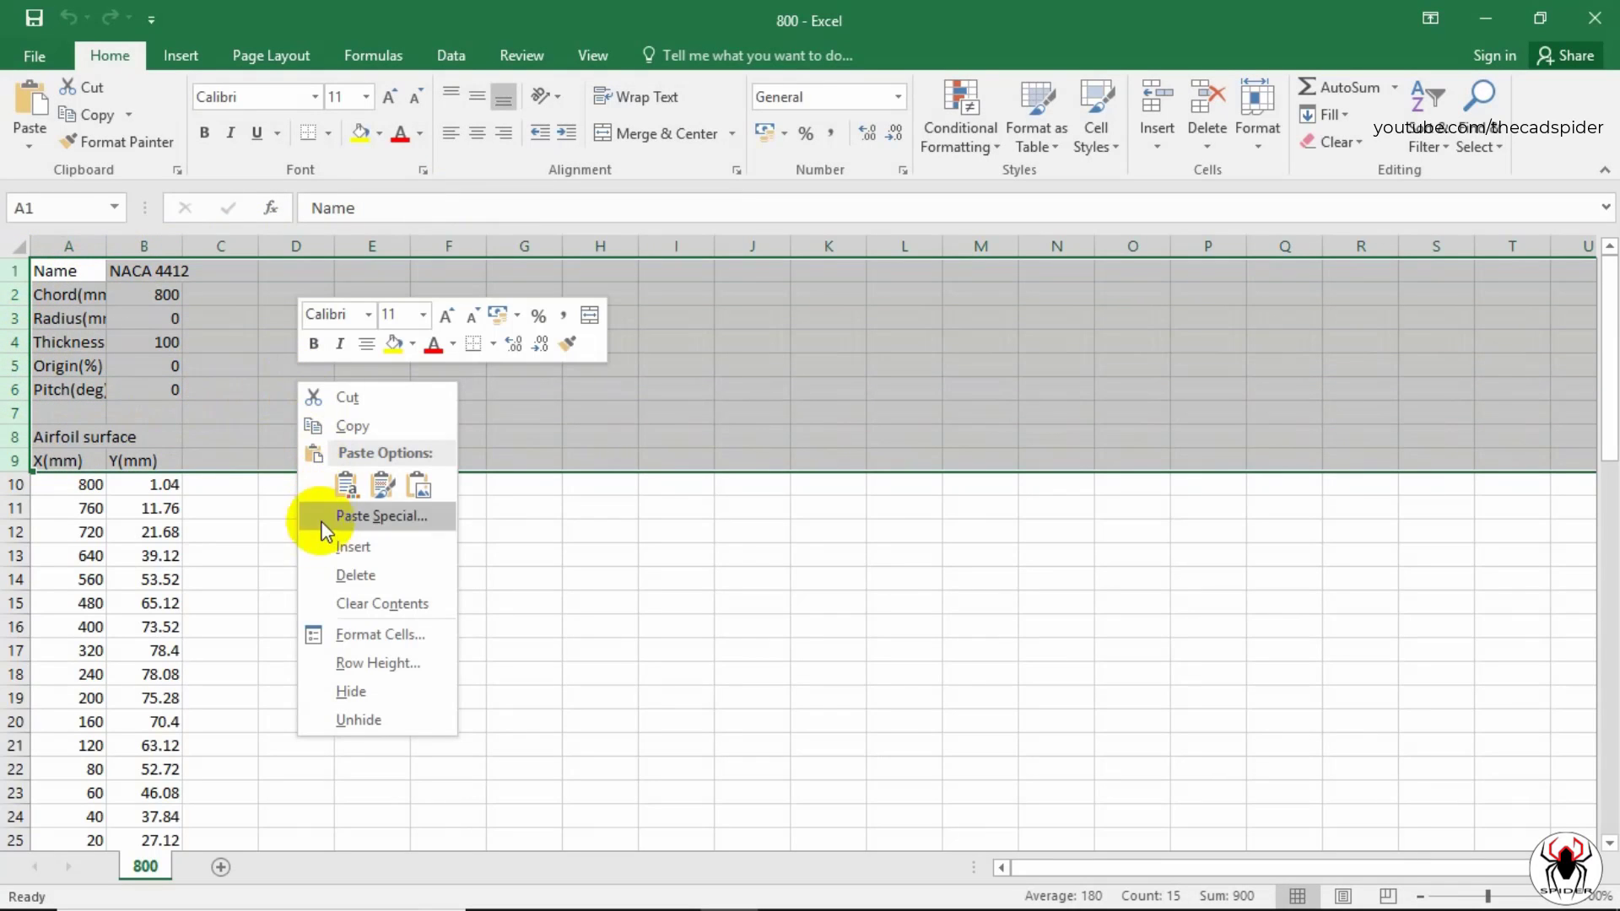
{"action": "left_click", "coordinate": [330, 574]}
{"action": "left_click", "coordinate": [336, 575]}
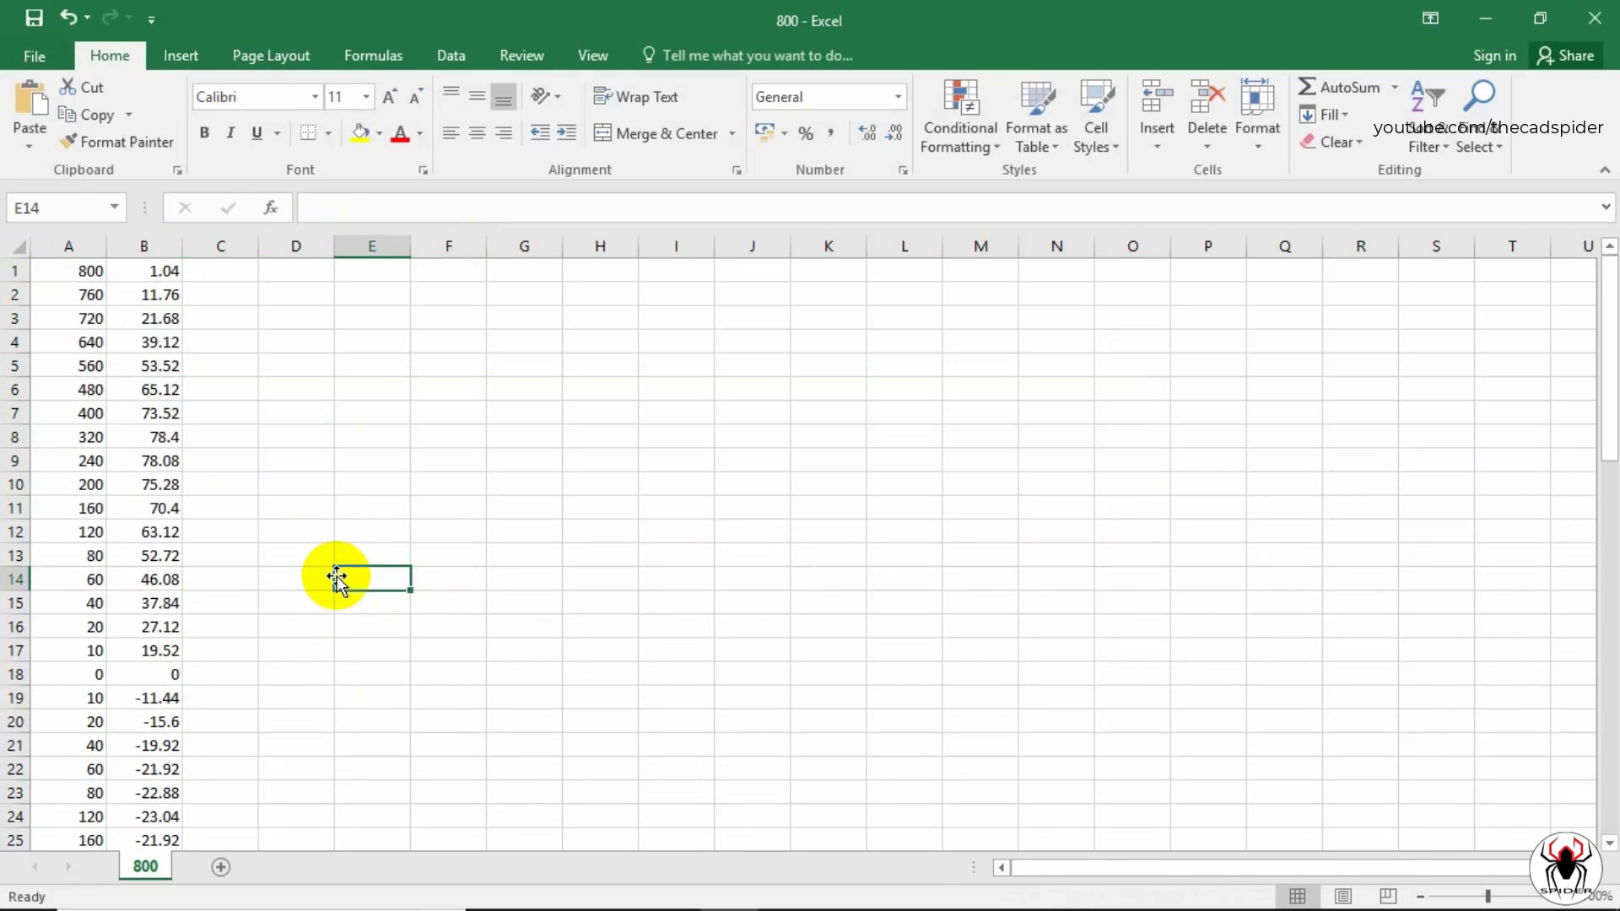
Step: Delete the camber line and chord line data in rows 37 to 61 of the 800 sheet
{"action": "scroll", "coordinate": [332, 578], "scroll_direction": "down", "scroll_amount": 8}
{"action": "scroll", "coordinate": [321, 574], "scroll_direction": "down", "scroll_amount": 2}
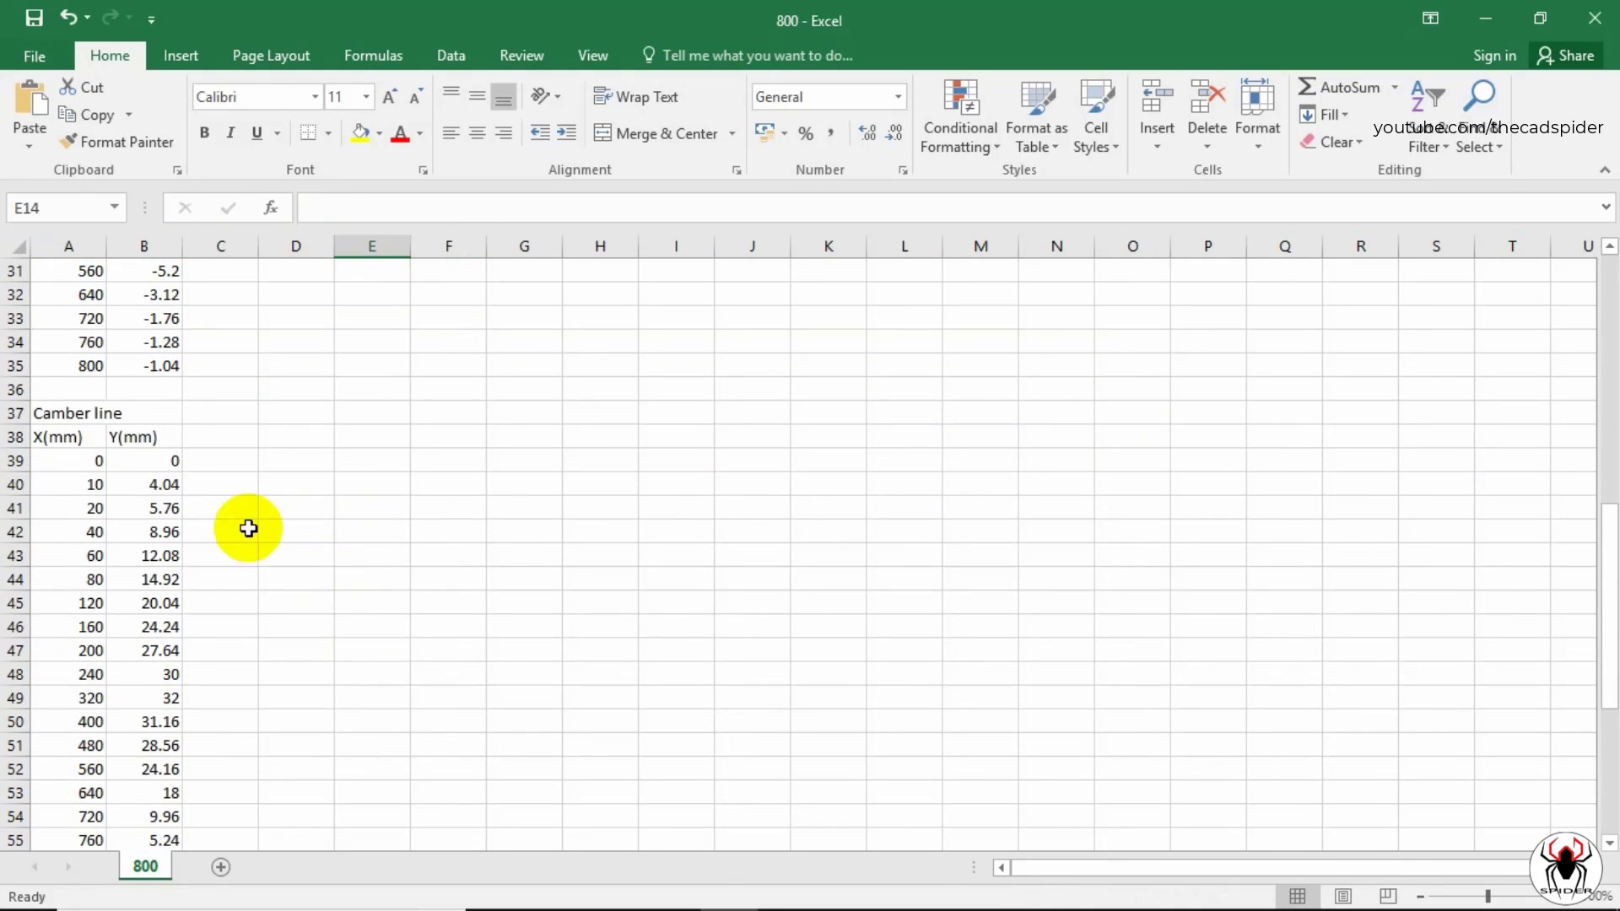
{"action": "left_click_drag", "start_coordinate": [18, 413], "coordinate": [18, 660]}
{"action": "right_click", "coordinate": [361, 496]}
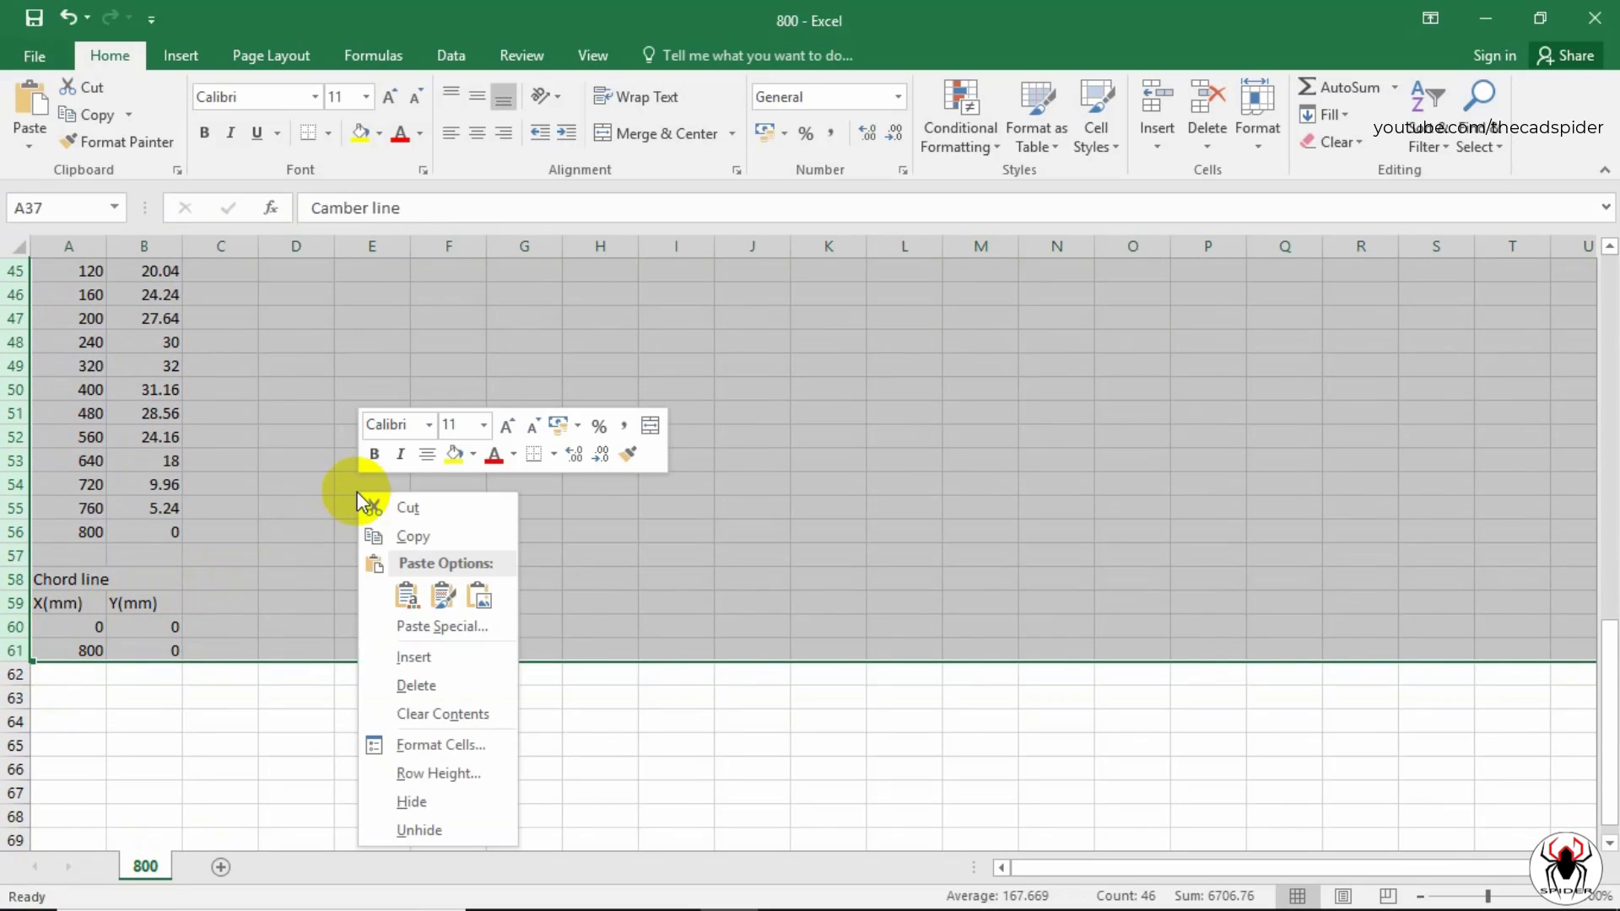
{"action": "left_click", "coordinate": [395, 685]}
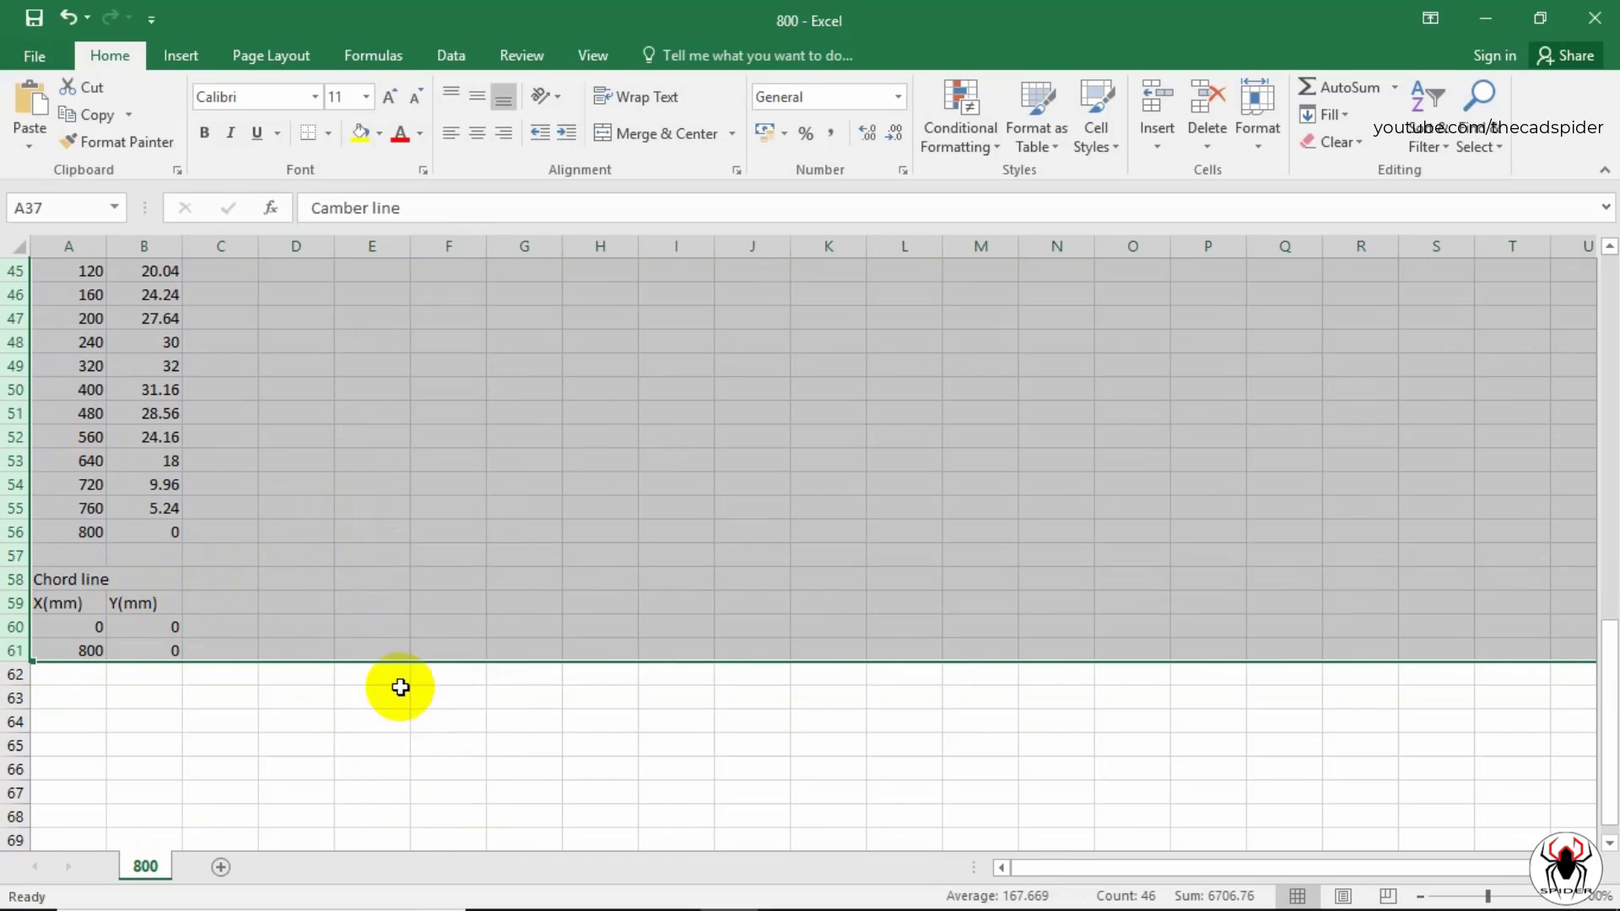
{"action": "left_click", "coordinate": [401, 688]}
Step: Enter 4000 as the Z coordinate in C1 and copy it down to C2:C35
{"action": "scroll", "coordinate": [285, 601], "scroll_direction": "up", "scroll_amount": 8}
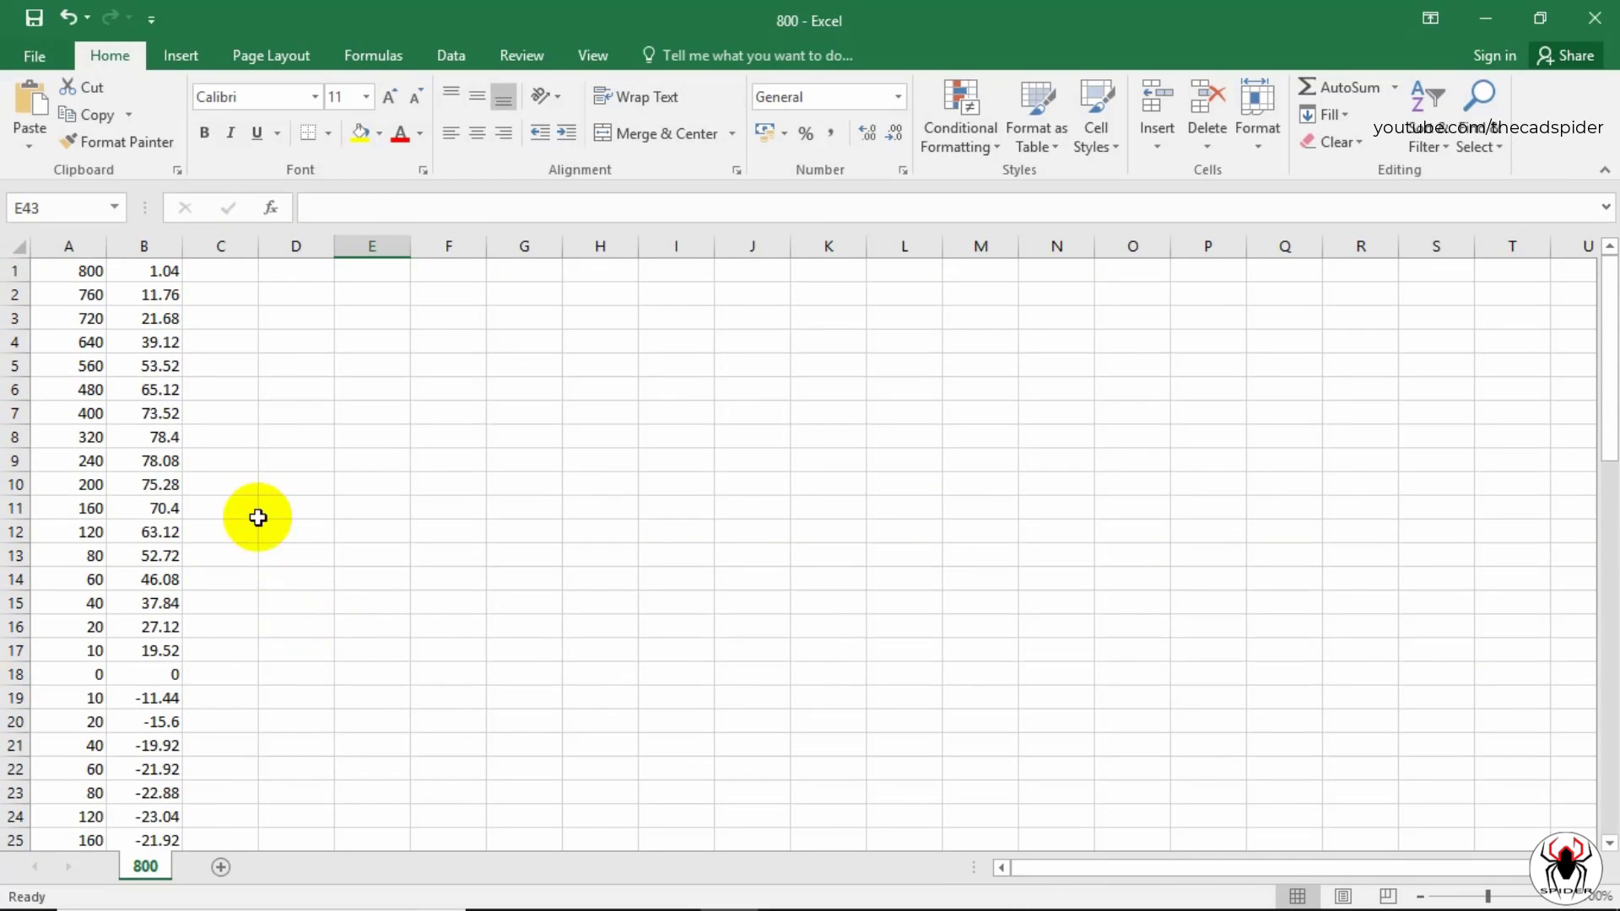
{"action": "left_click", "coordinate": [237, 270]}
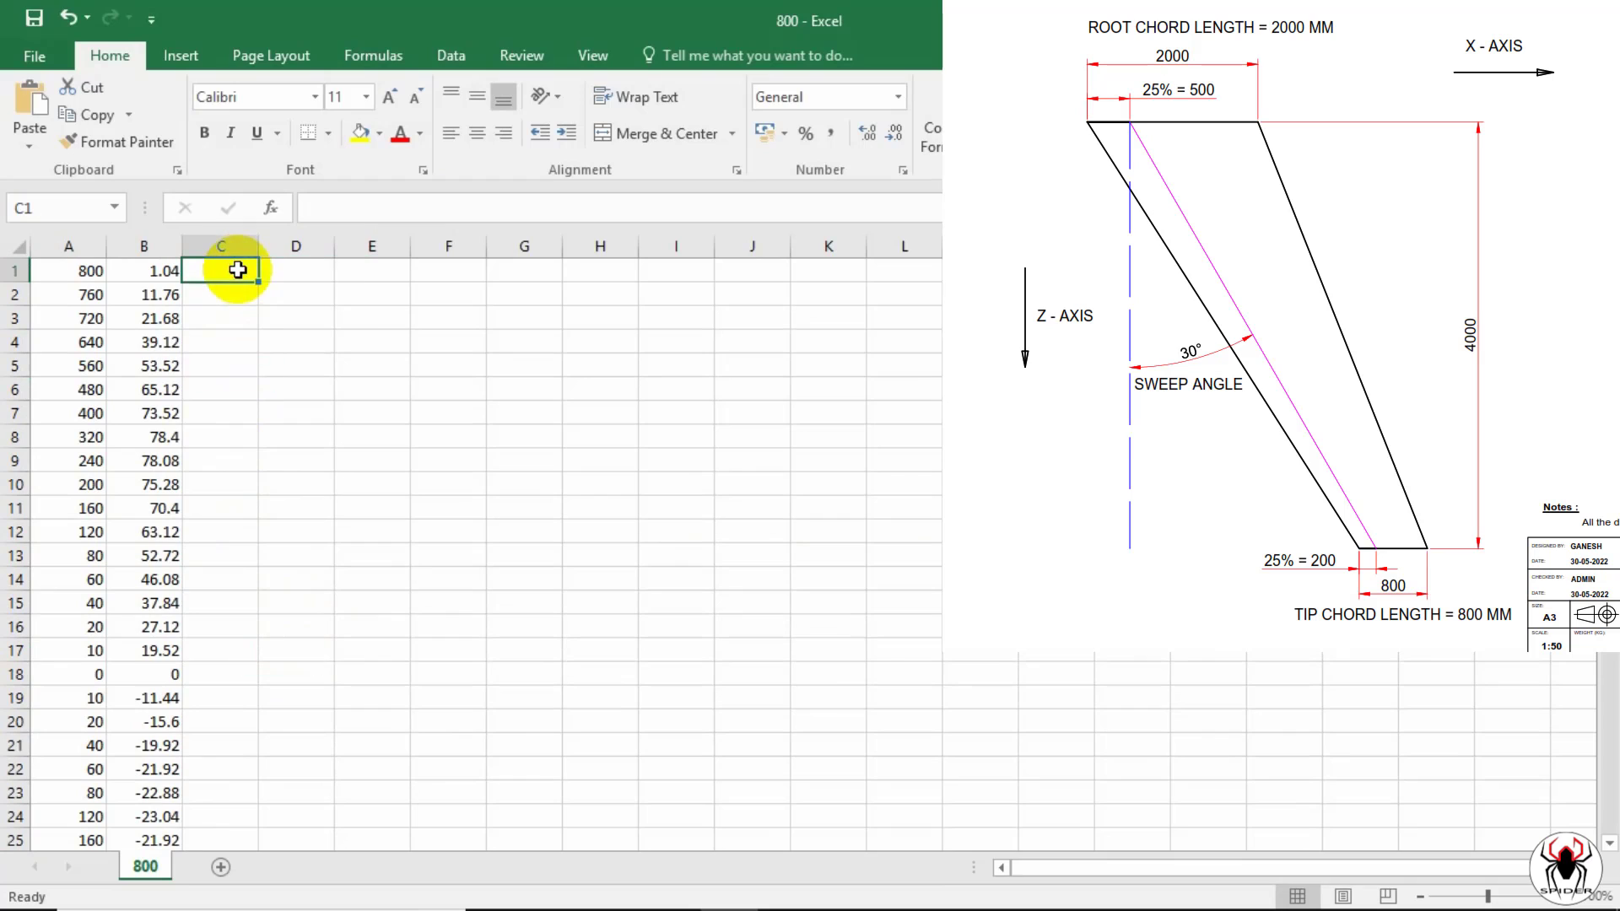
{"action": "type", "text": "4000"}
{"action": "left_click", "coordinate": [364, 296]}
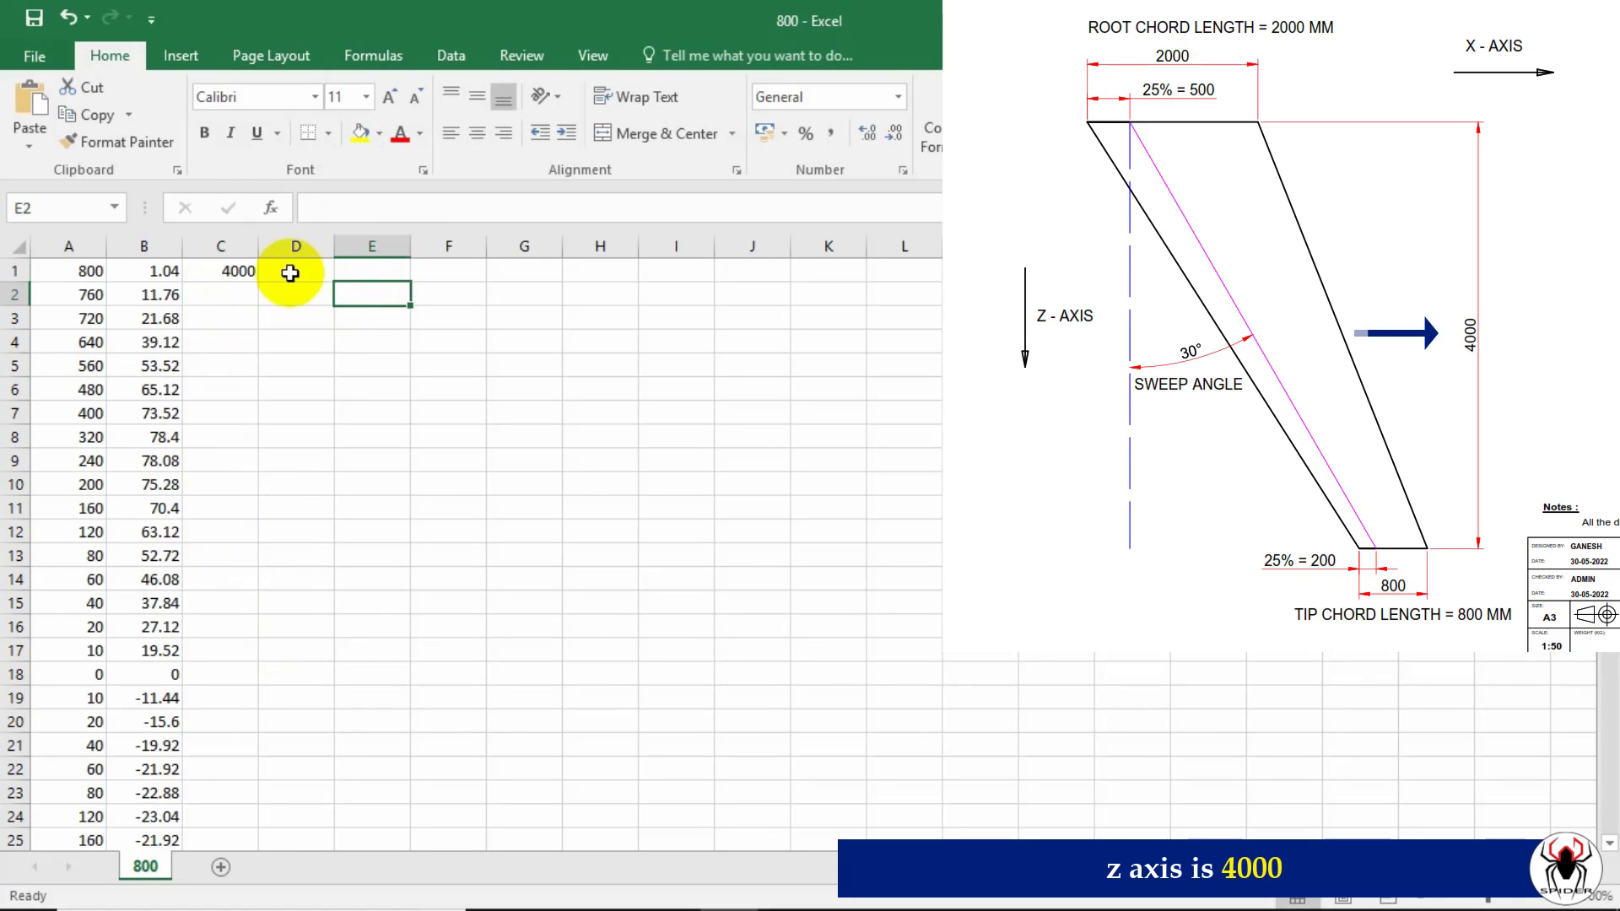
{"action": "left_click", "coordinate": [233, 269]}
{"action": "key", "text": "ctrl+c"}
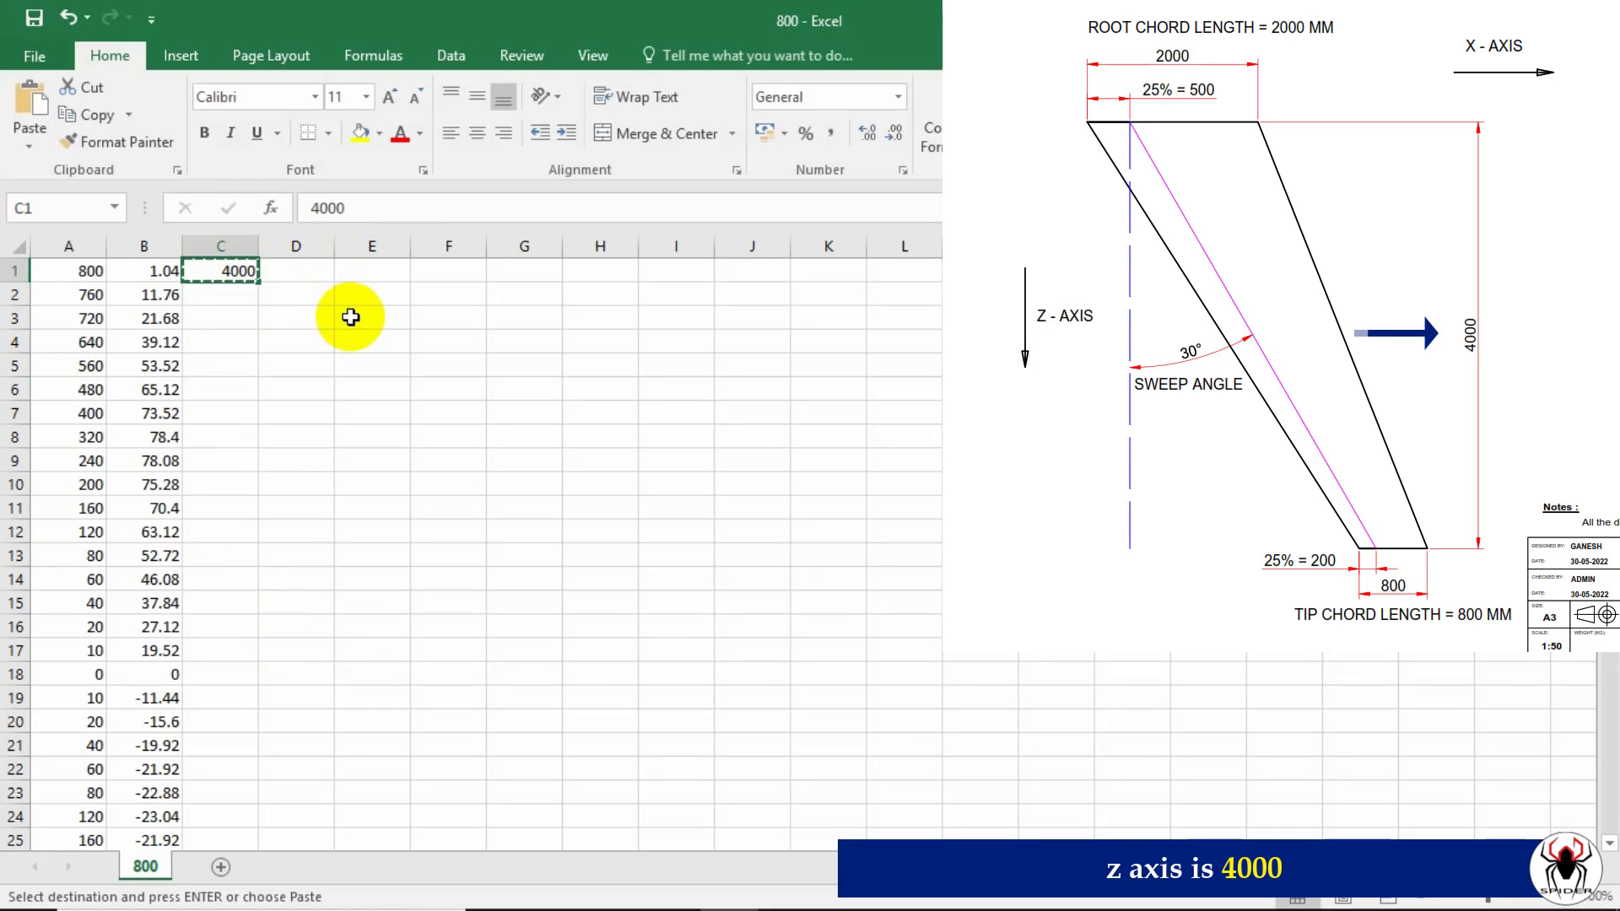
{"action": "mouse_move", "coordinate": [226, 296]}
{"action": "left_mouse_down"}
{"action": "mouse_move", "coordinate": [210, 681]}
{"action": "mouse_move", "coordinate": [229, 884]}
{"action": "mouse_move", "coordinate": [229, 790]}
{"action": "left_mouse_up"}
{"action": "key", "text": "ctrl+v"}
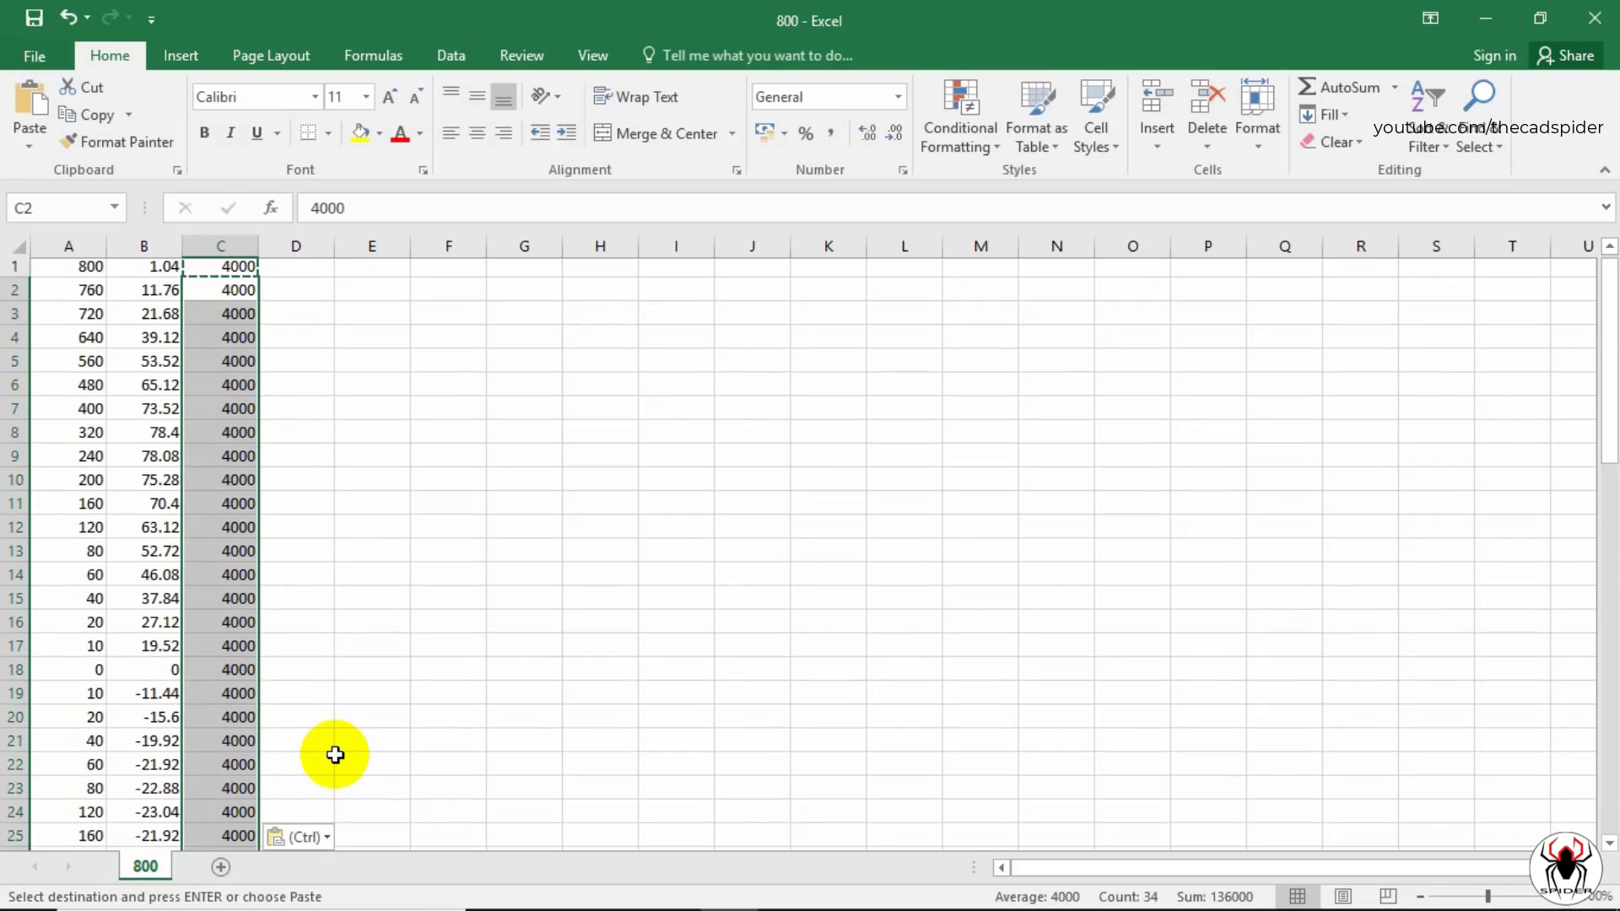
{"action": "left_click", "coordinate": [335, 754]}
{"action": "key", "text": "Escape"}
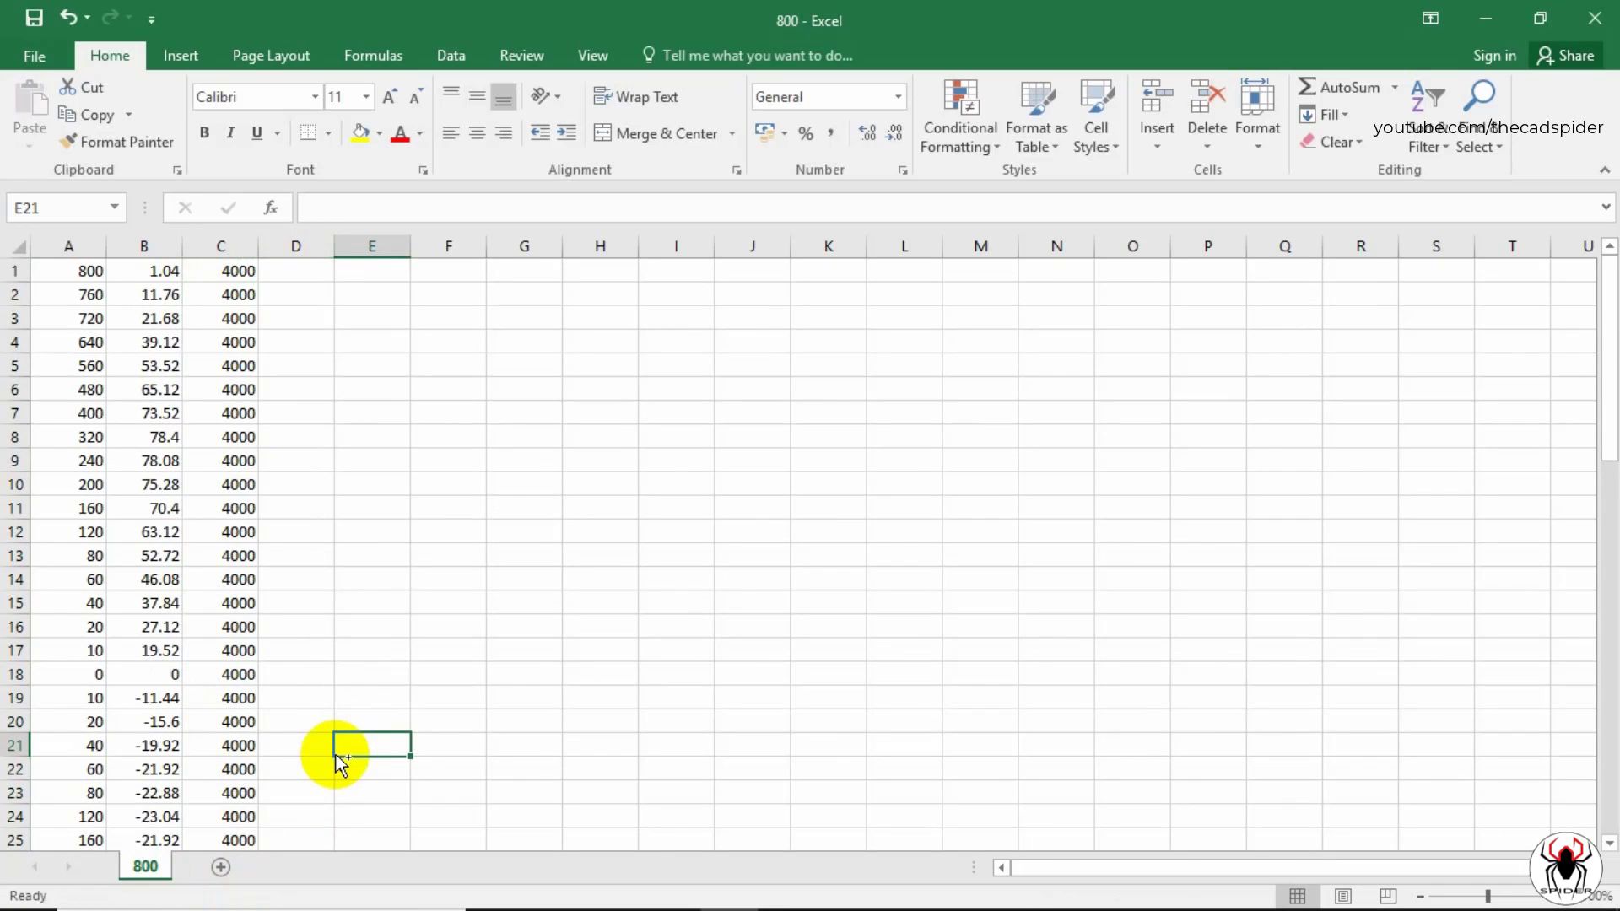
Step: Save the 800 sheet to the Desktop as a Text (Tab delimited) file named 800, keeping that format
{"action": "left_click", "coordinate": [47, 59]}
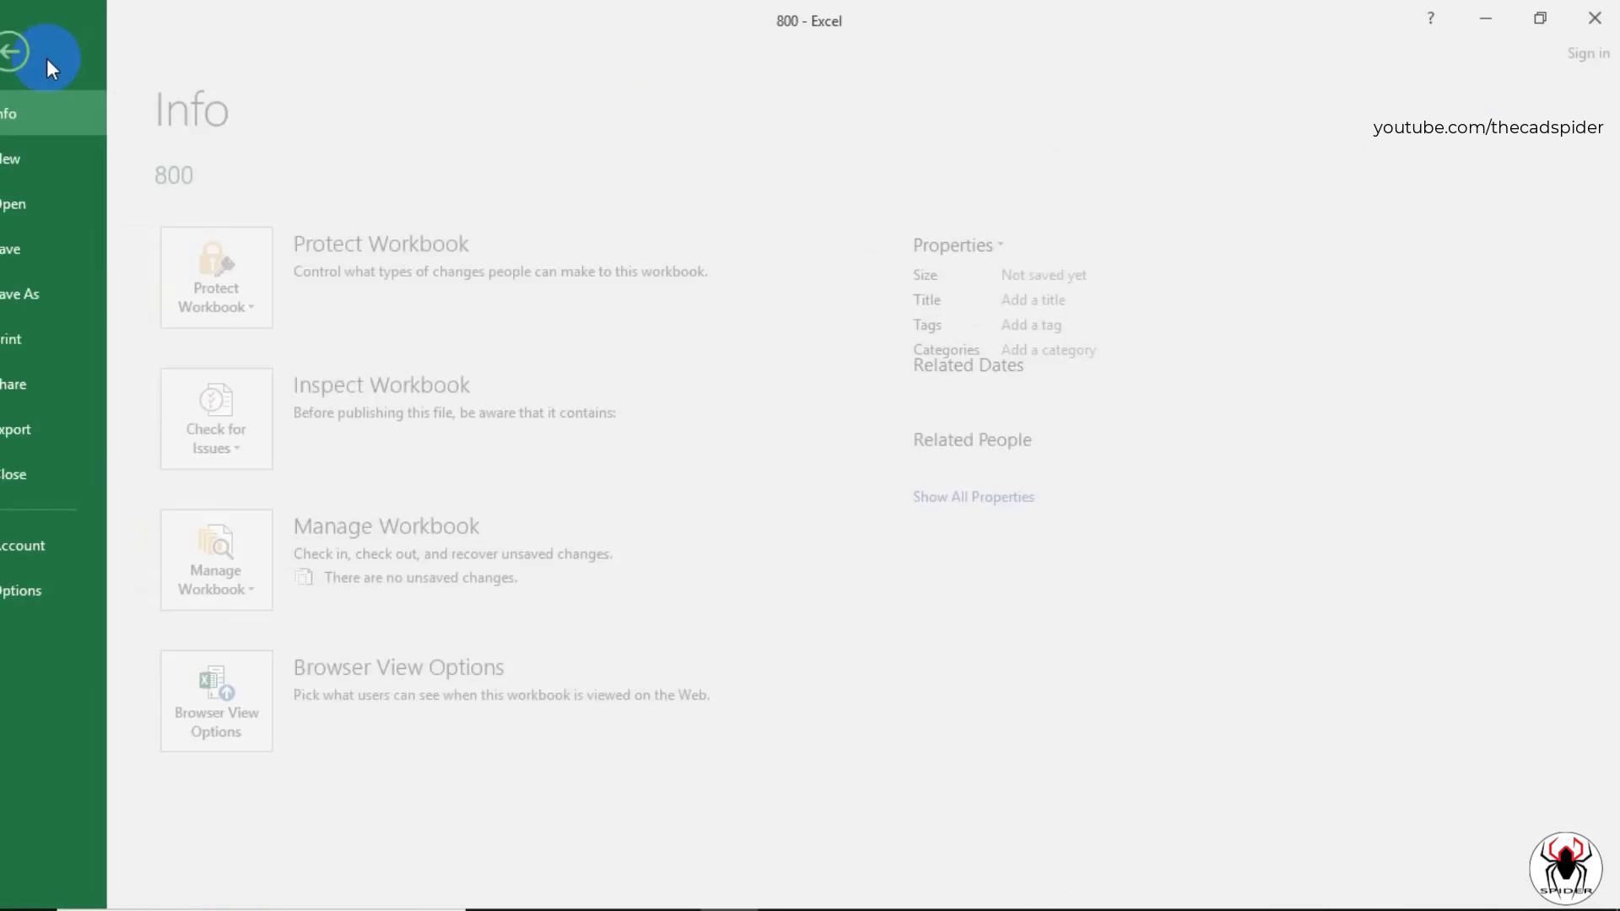
{"action": "left_click", "coordinate": [59, 295]}
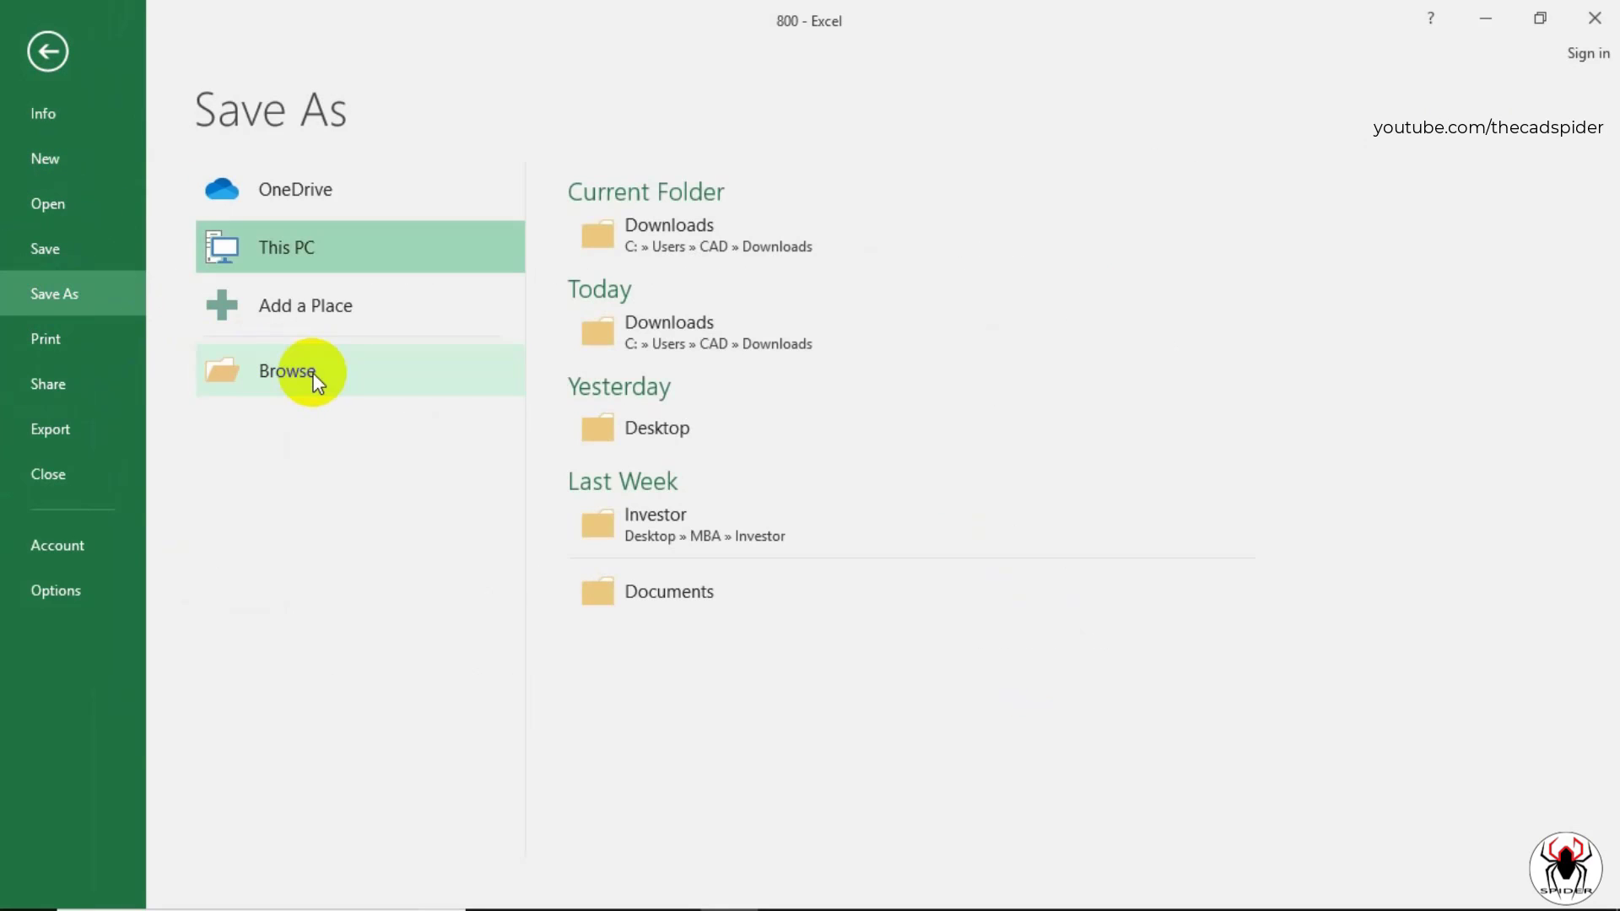
{"action": "left_click", "coordinate": [315, 377]}
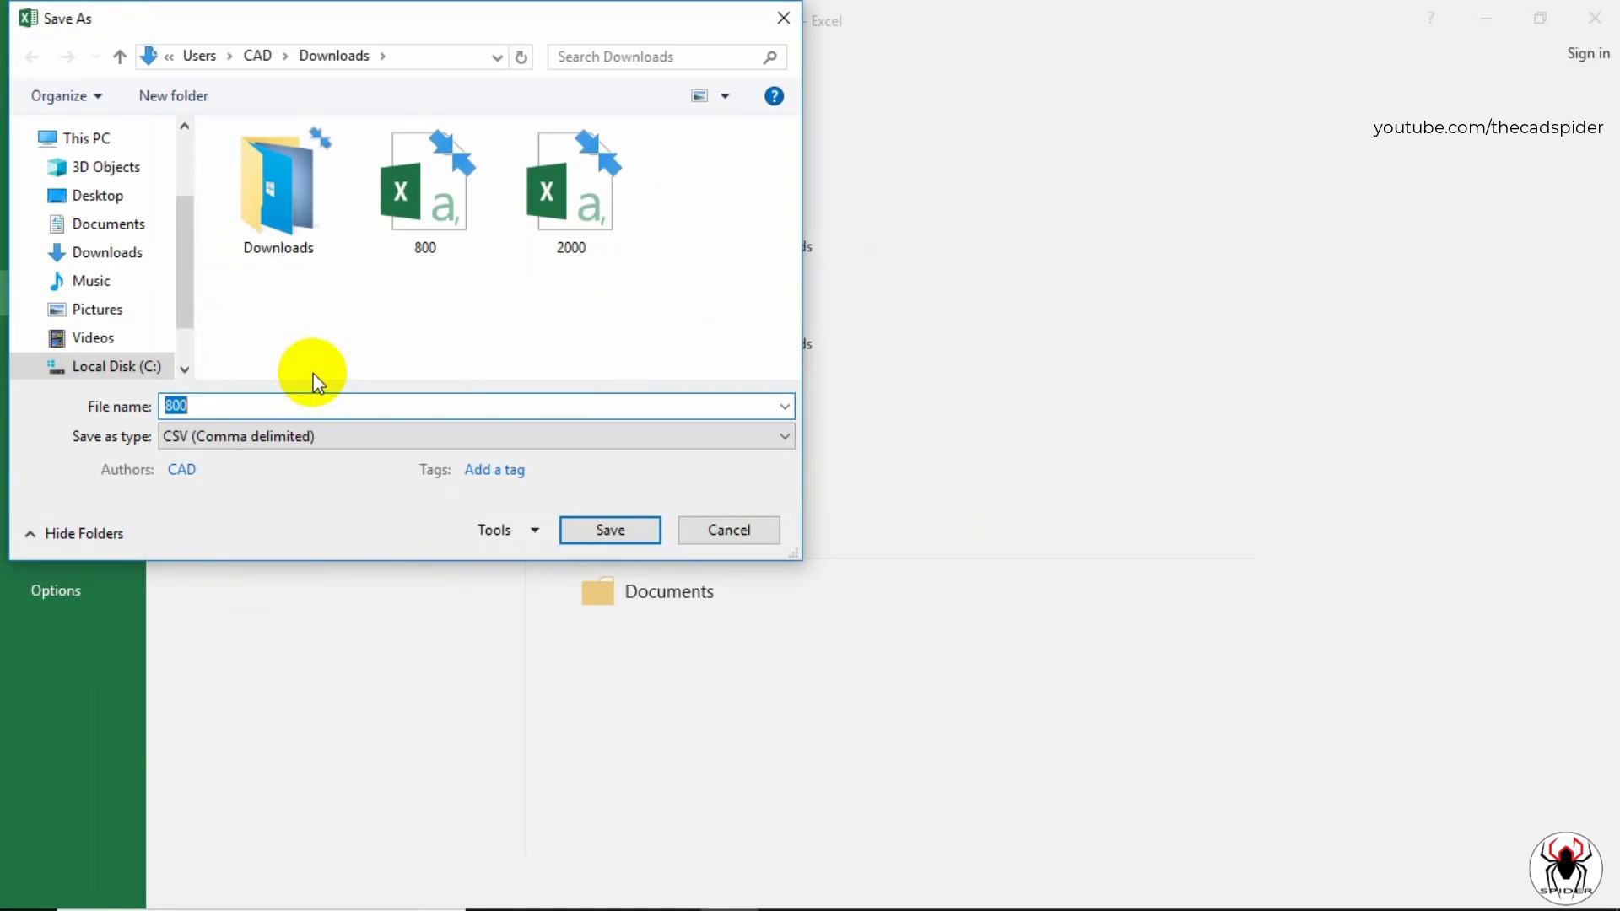
{"action": "left_click", "coordinate": [271, 435]}
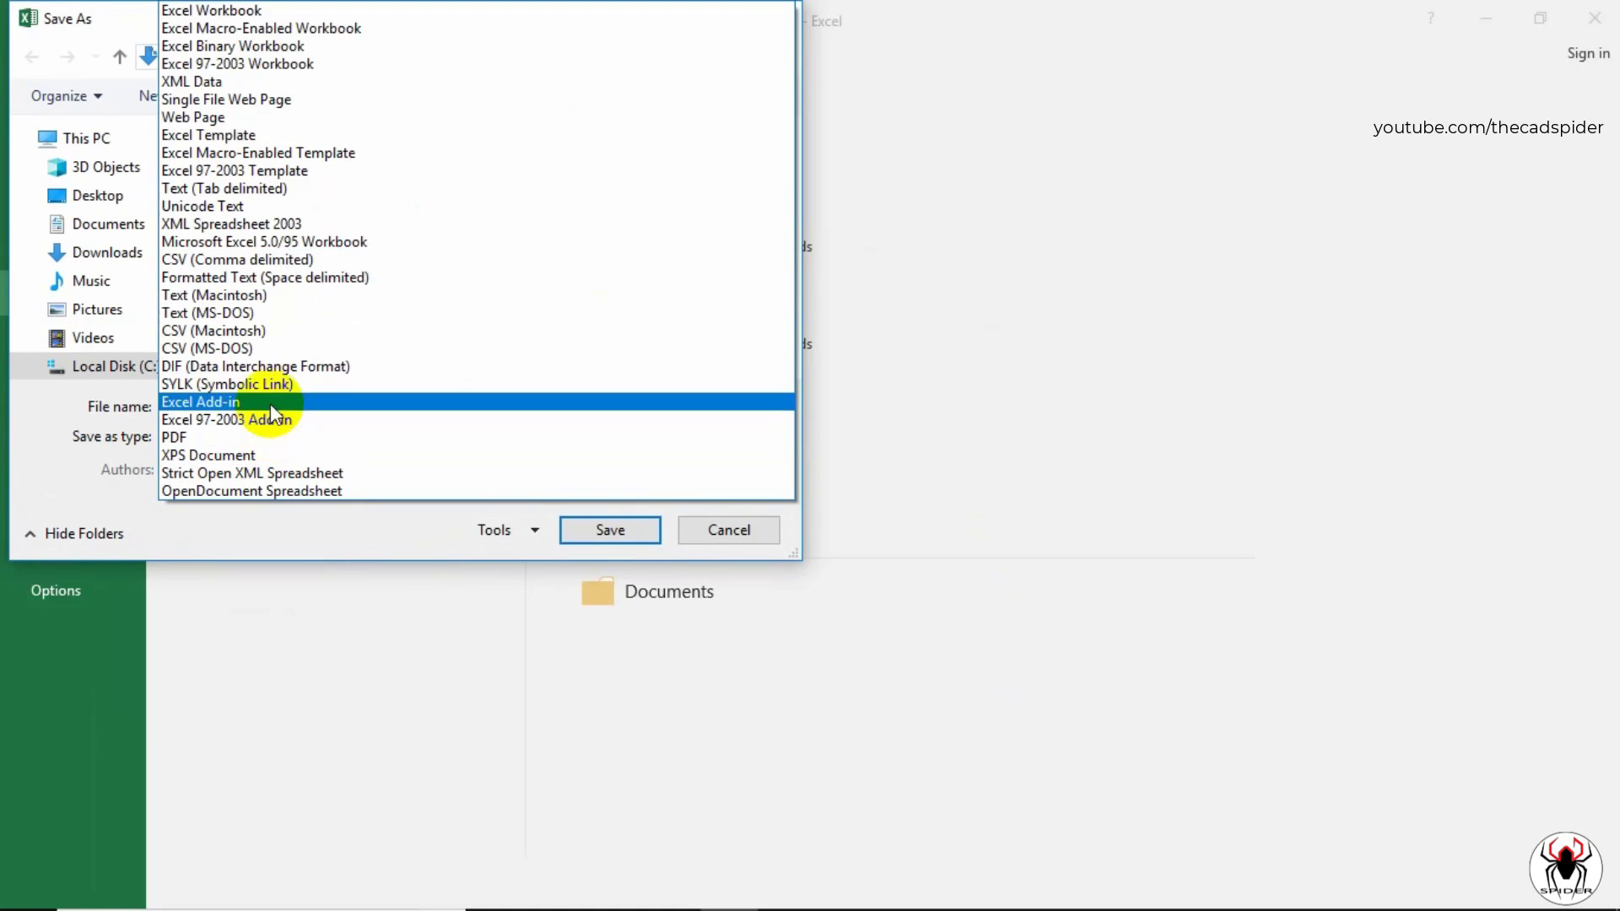
{"action": "left_click", "coordinate": [230, 189]}
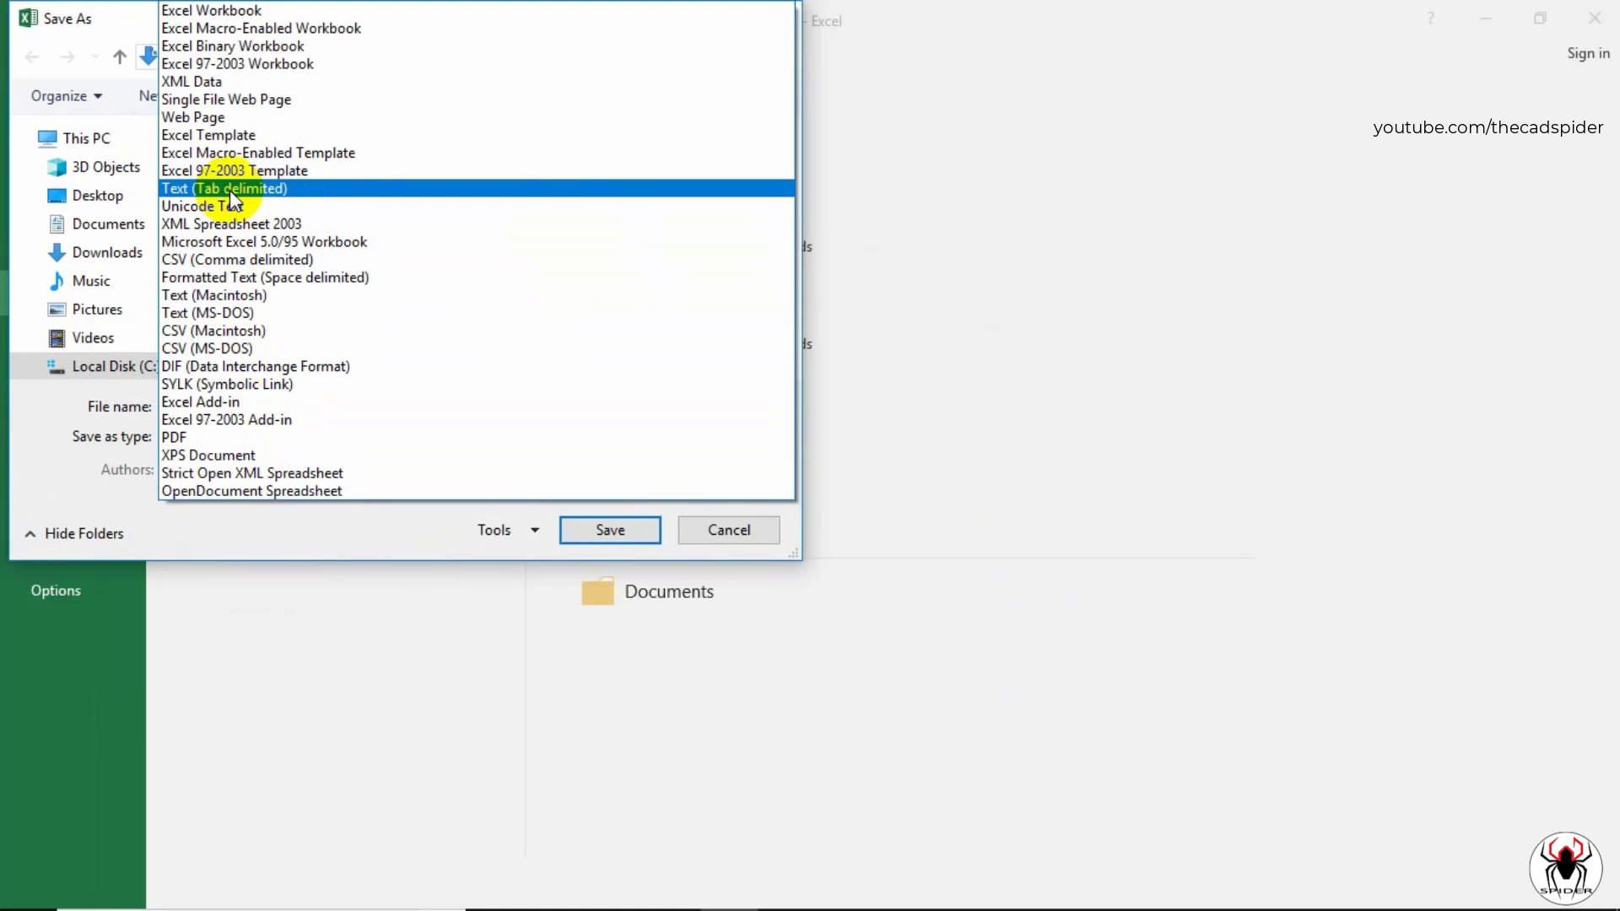
{"action": "left_click", "coordinate": [93, 201]}
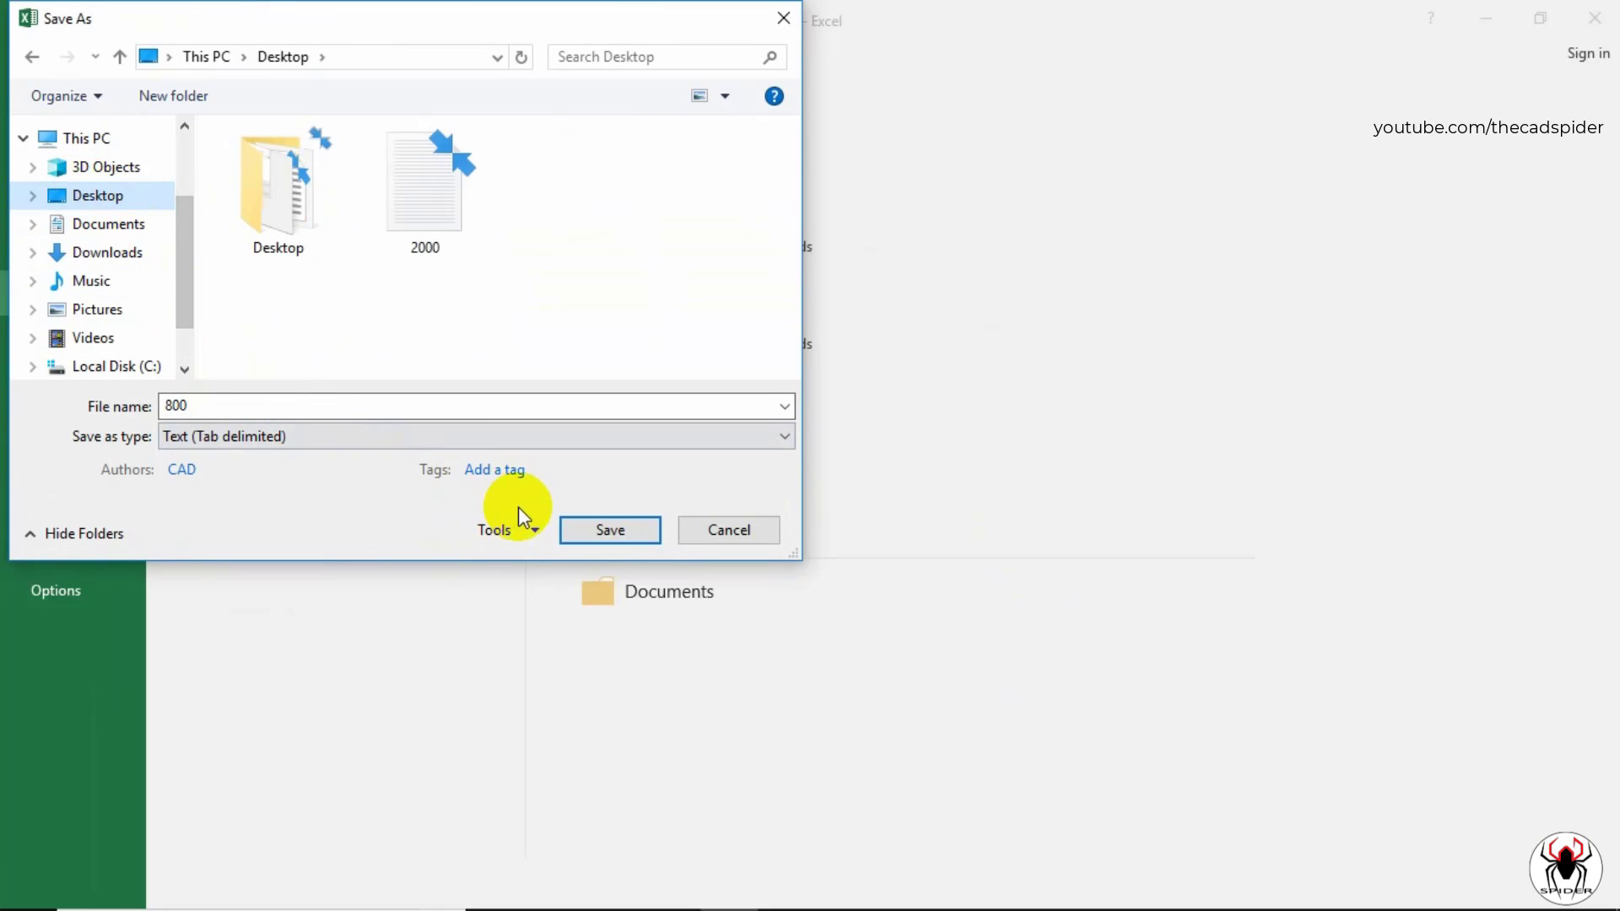
{"action": "left_click", "coordinate": [581, 529]}
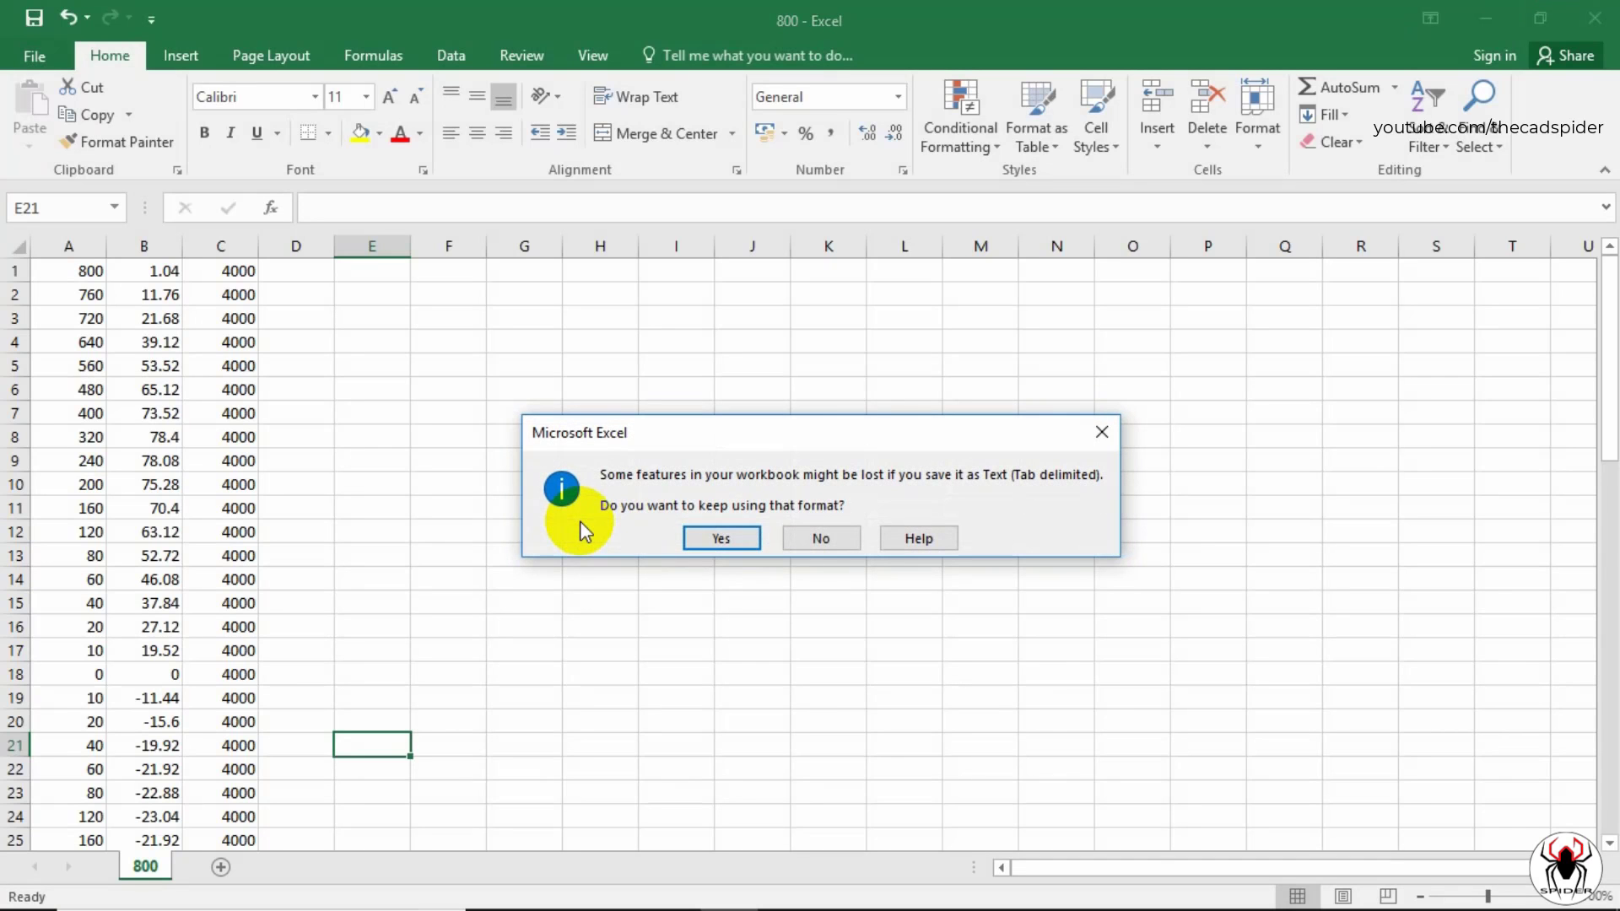
{"action": "left_click", "coordinate": [736, 545]}
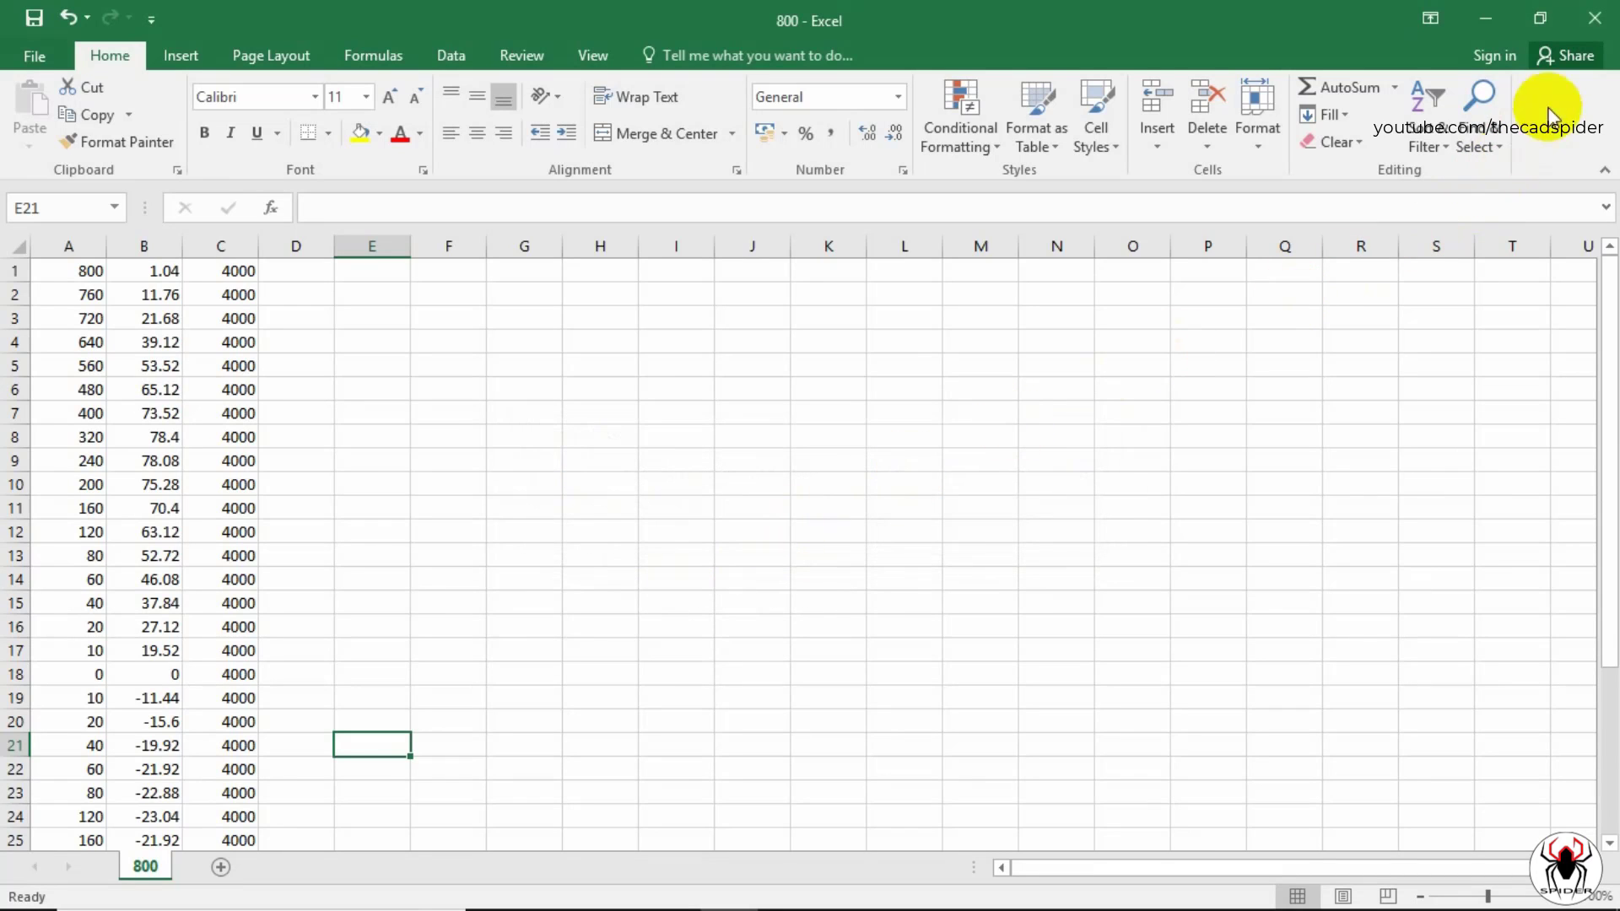
Step: Close the 800 workbook without saving again and close the Downloads folder
{"action": "left_click", "coordinate": [1600, 23]}
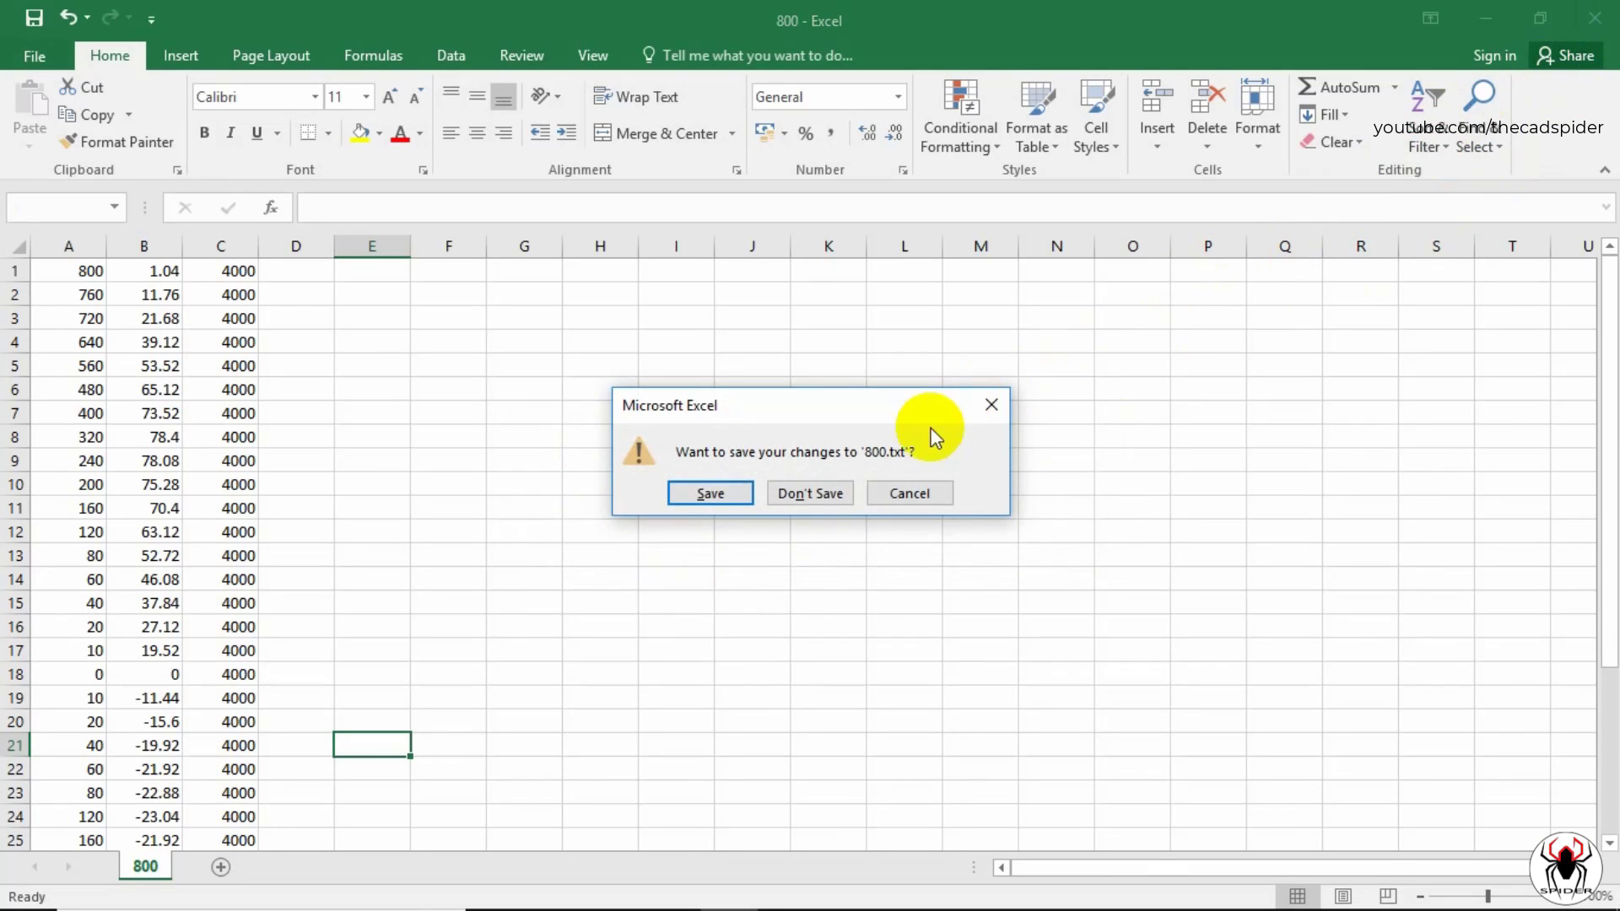
{"action": "left_click", "coordinate": [794, 493]}
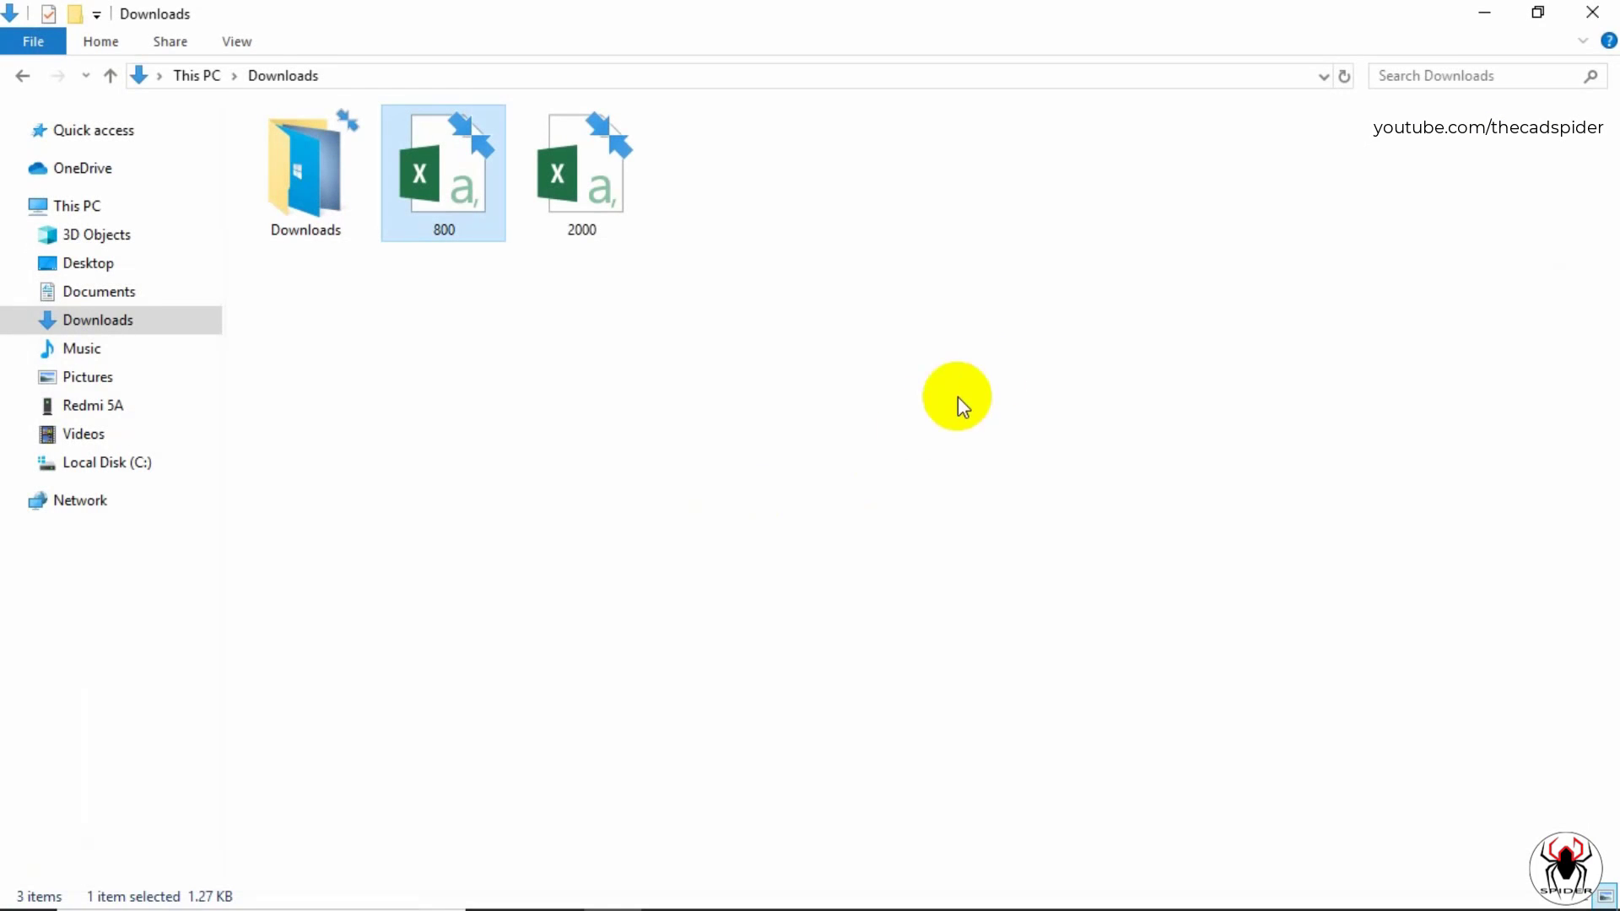
{"action": "left_click", "coordinate": [1594, 15]}
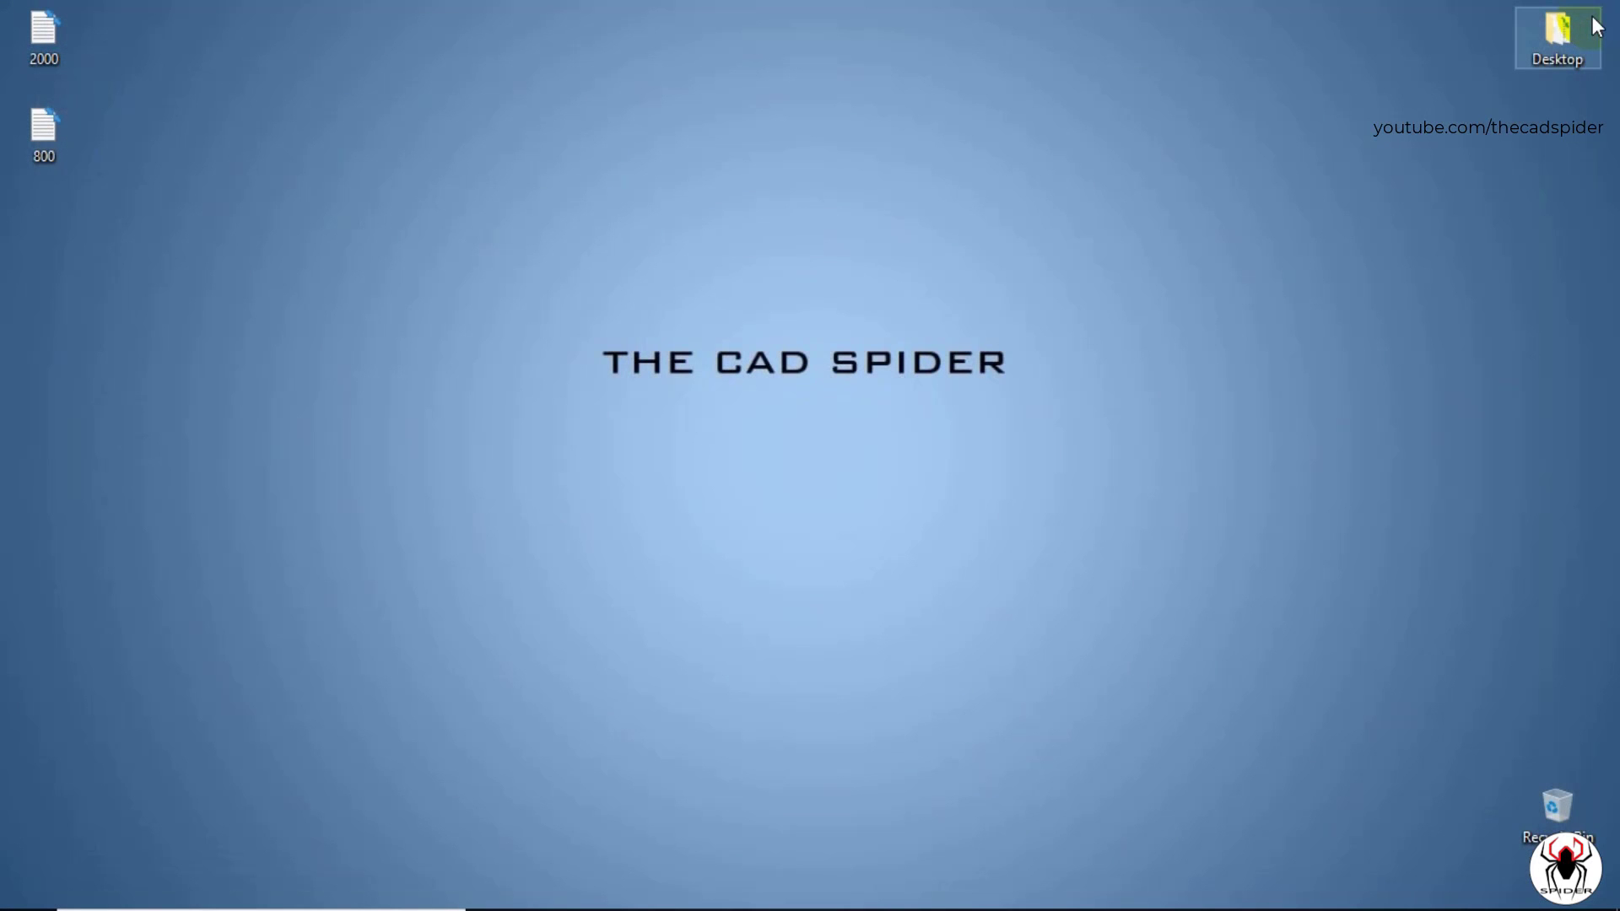
Step: Open the 800 text file from the desktop, check its tip airfoil coordinates and close it
{"action": "left_click", "coordinate": [591, 95]}
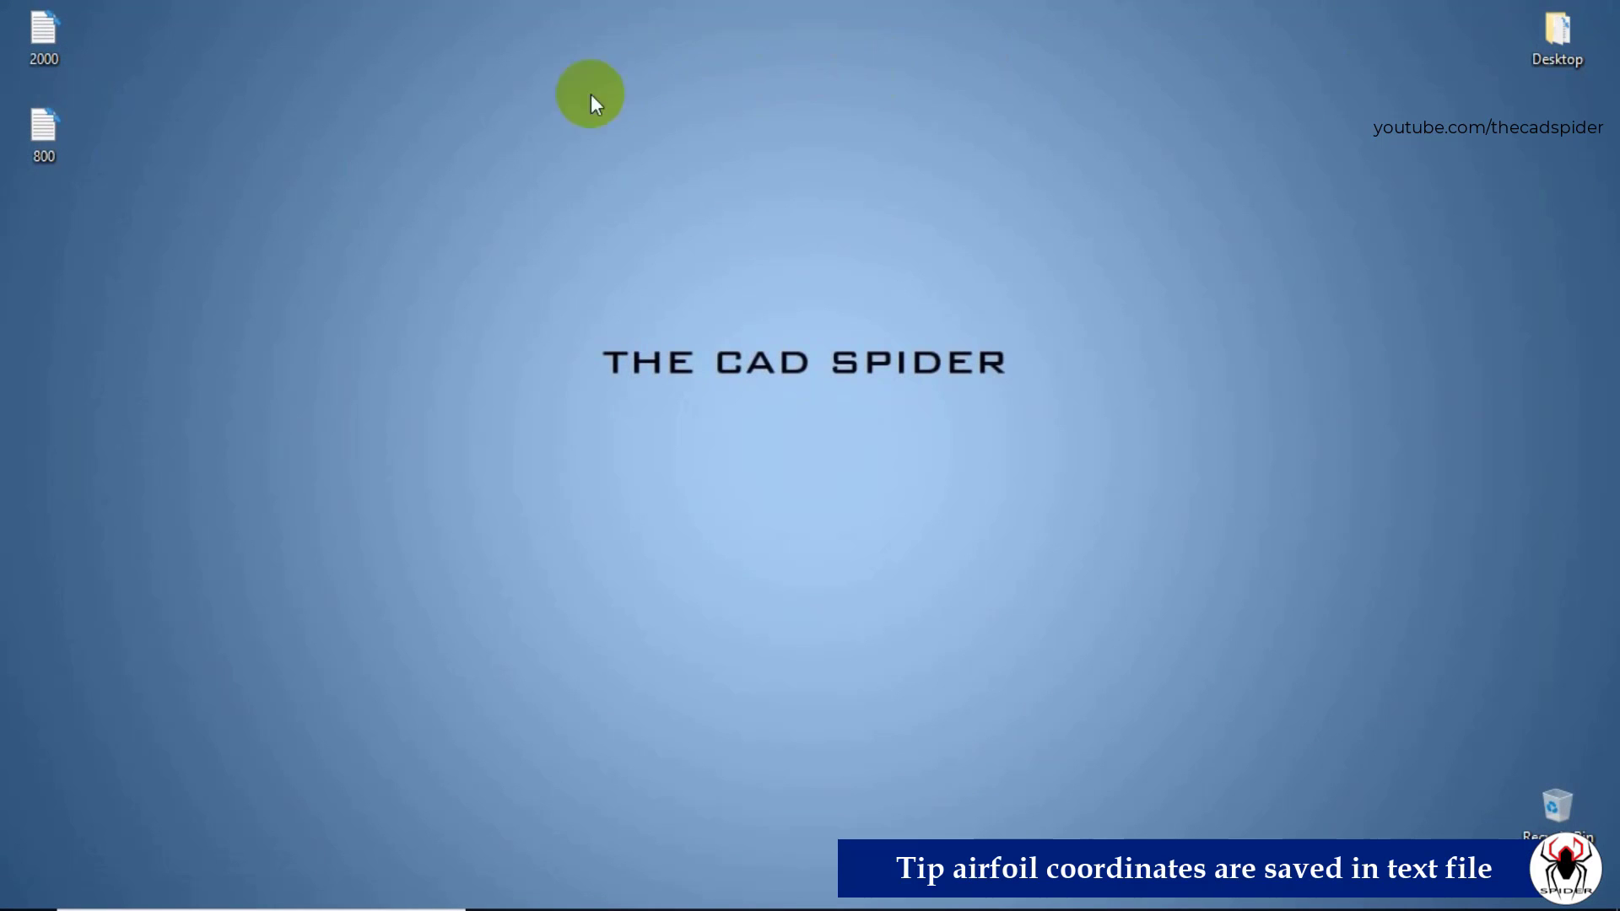
{"action": "double_click", "coordinate": [37, 135]}
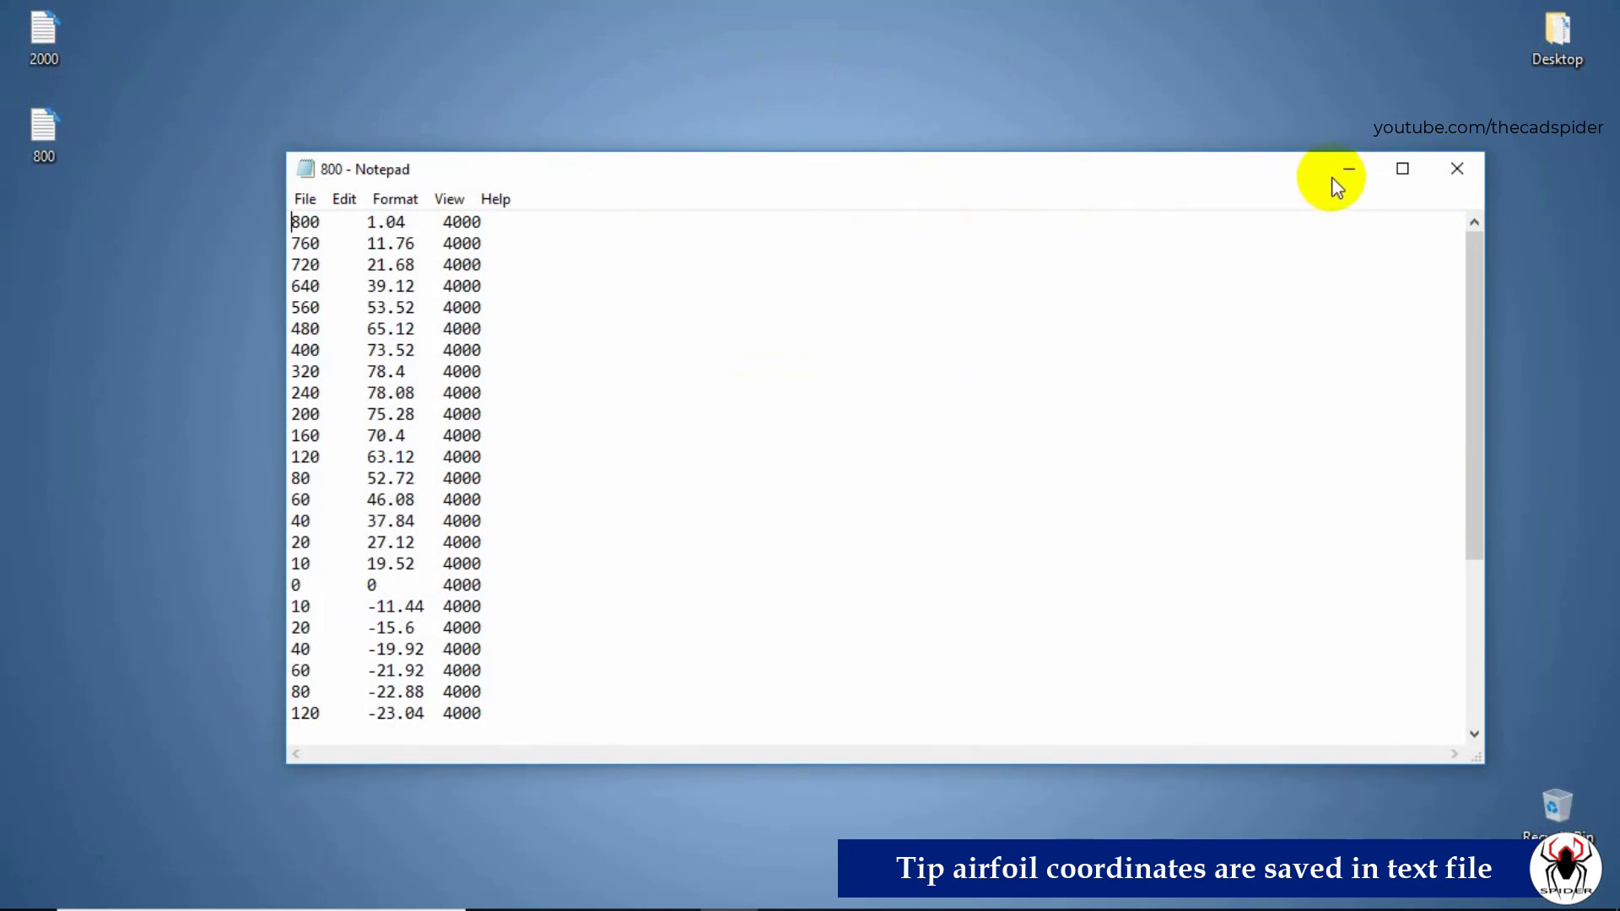
{"action": "left_click", "coordinate": [1401, 169]}
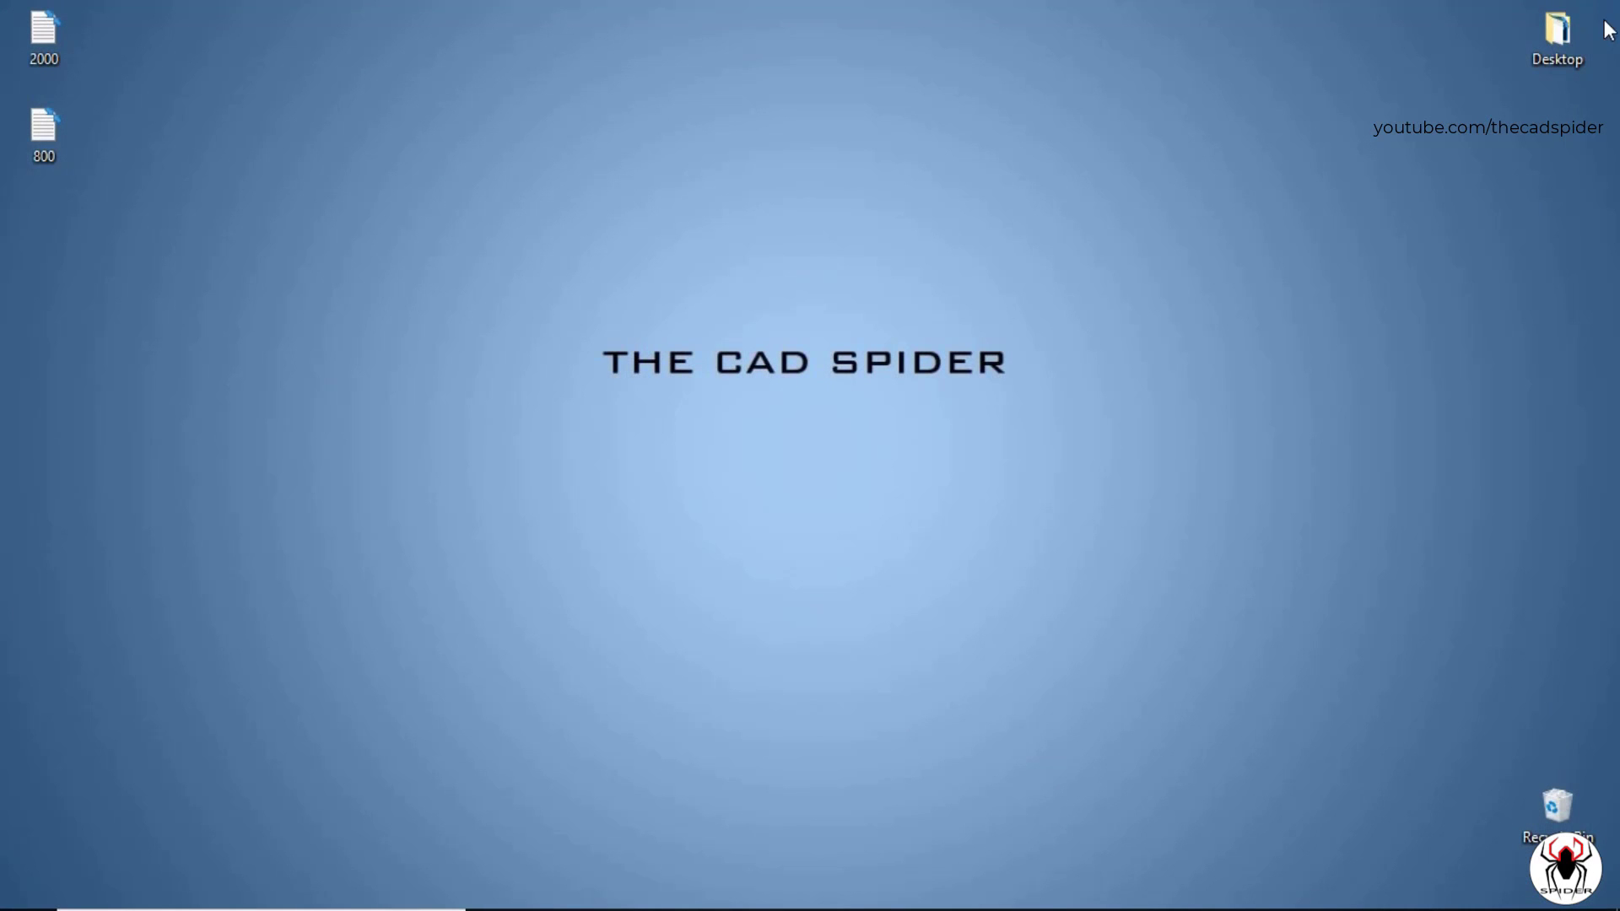
{"action": "left_click", "coordinate": [1298, 472]}
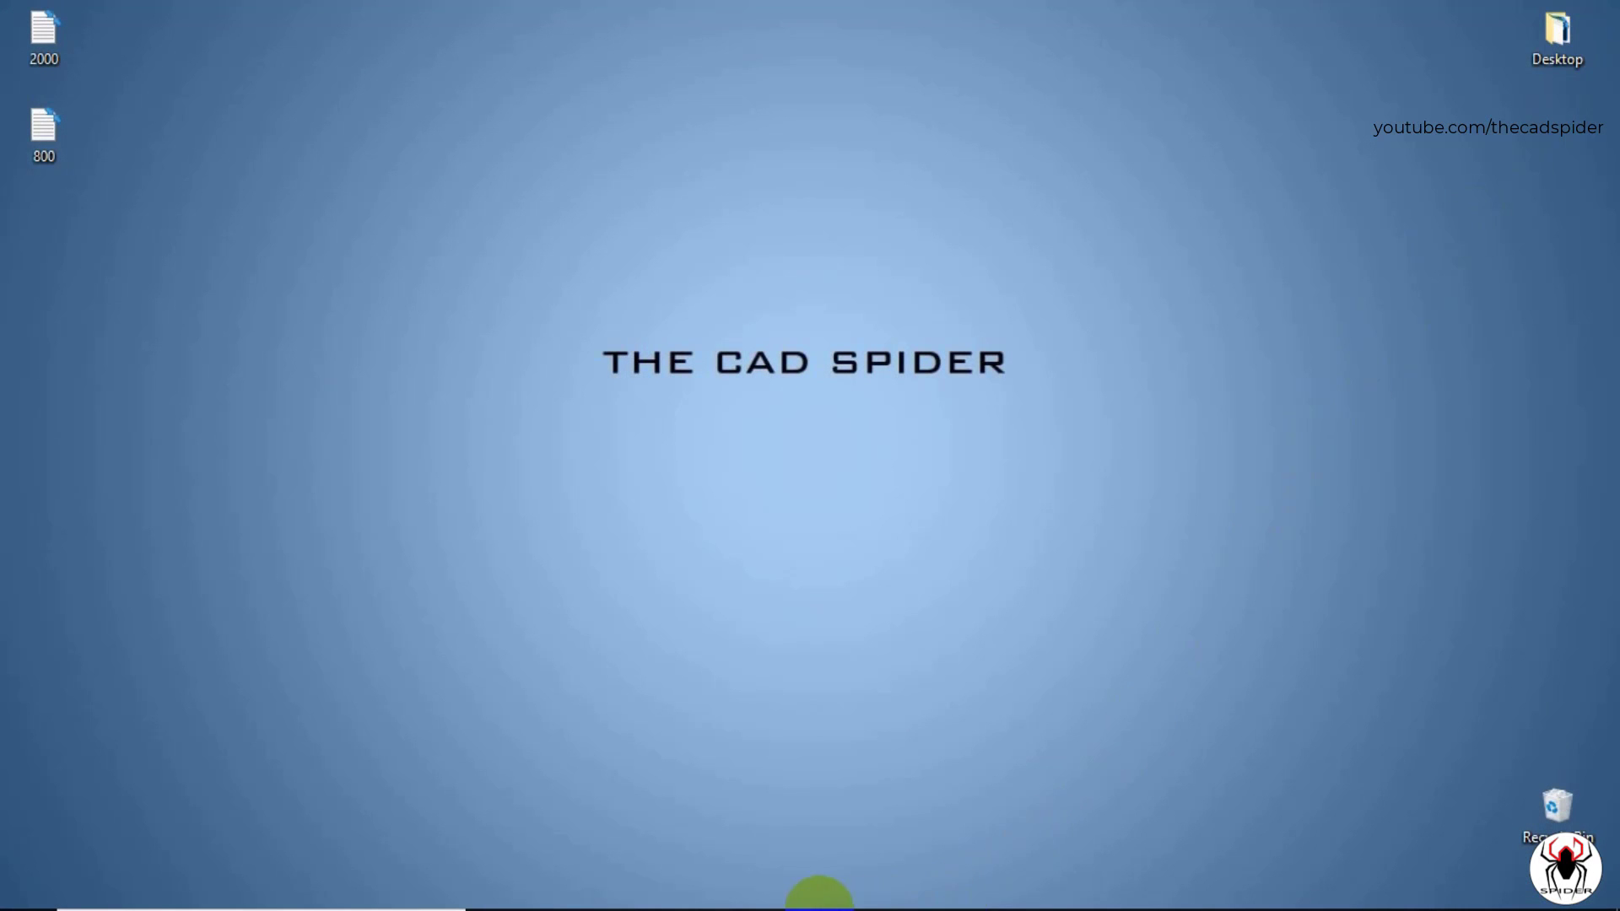
Step: Switch to SOLIDWORKS, create a new part document and set its units to MMGS (millimeter, gram, second)
{"action": "left_click", "coordinate": [734, 886]}
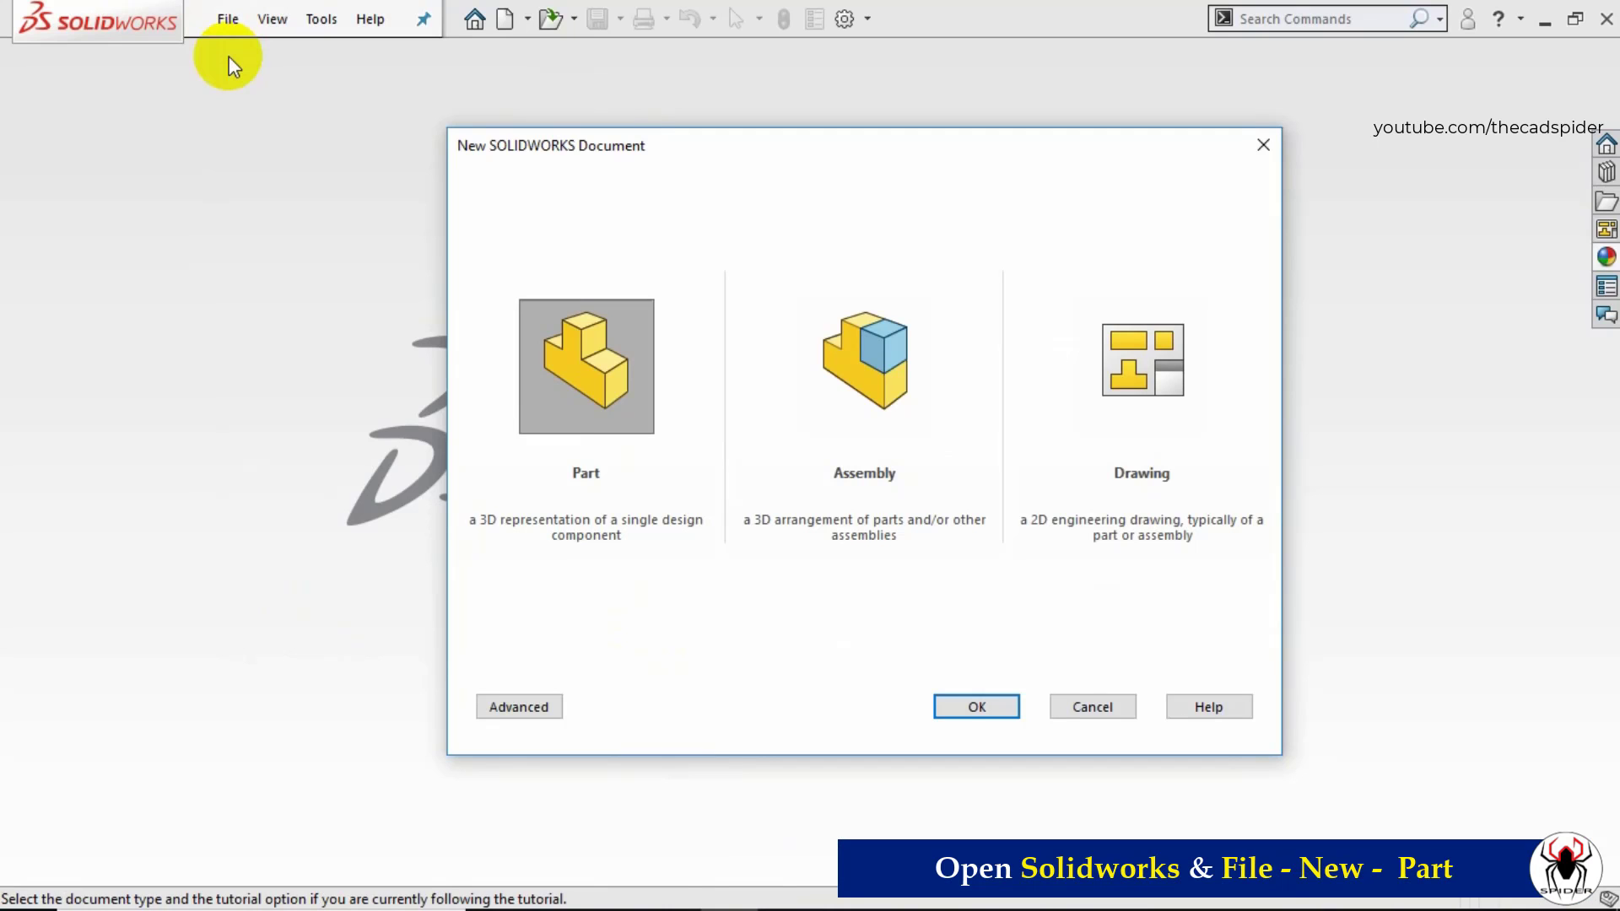
{"action": "left_click", "coordinate": [575, 385]}
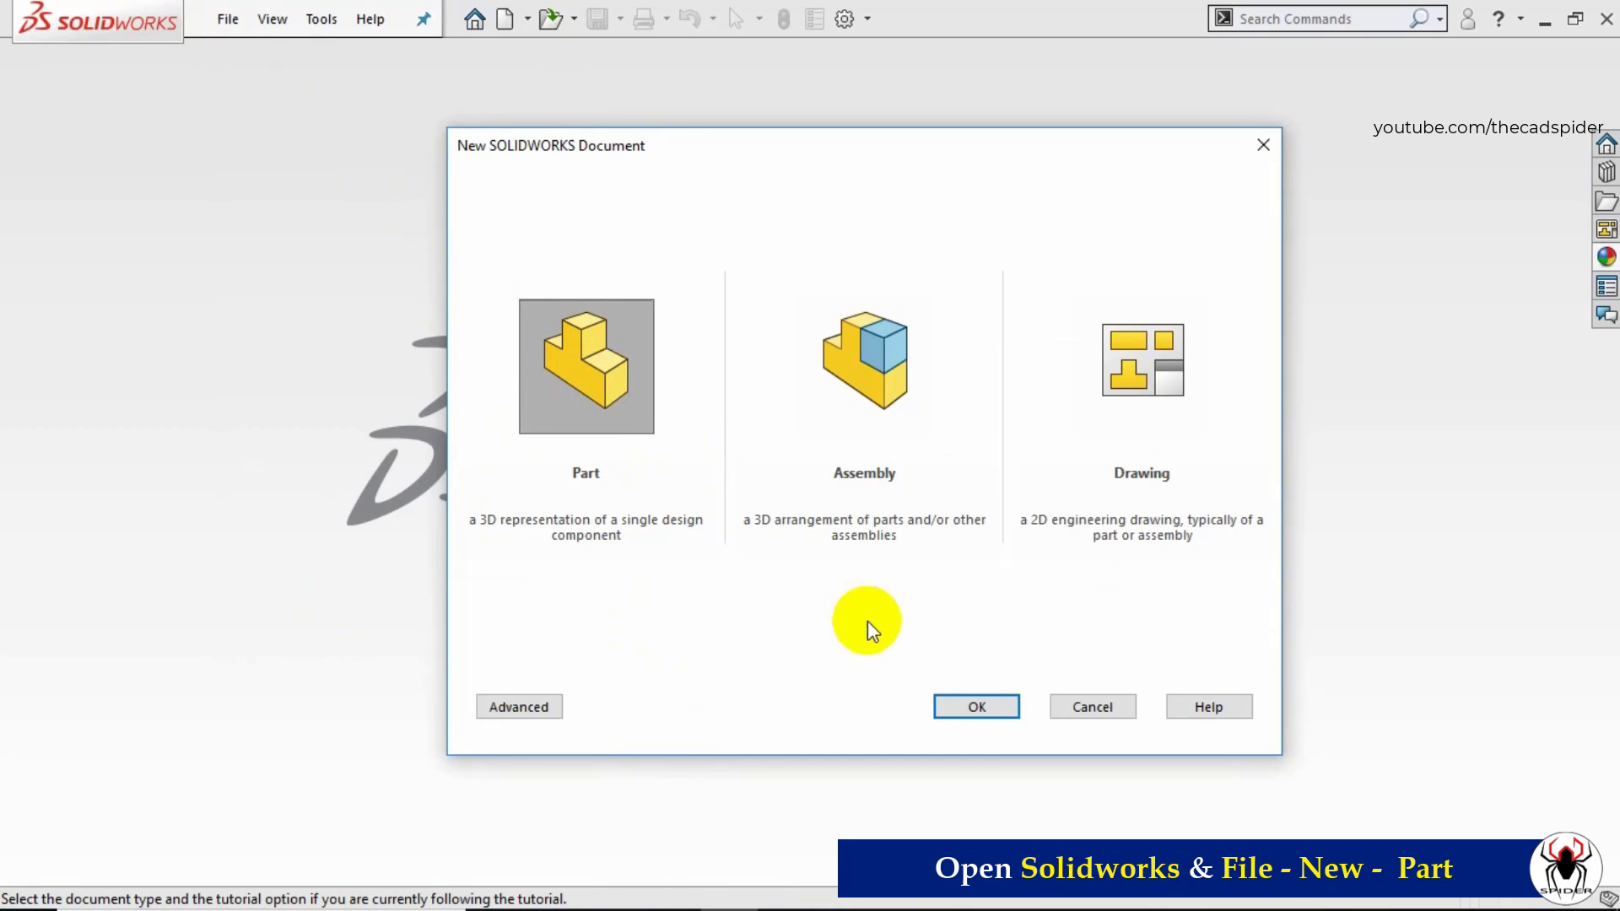
{"action": "left_click", "coordinate": [974, 707]}
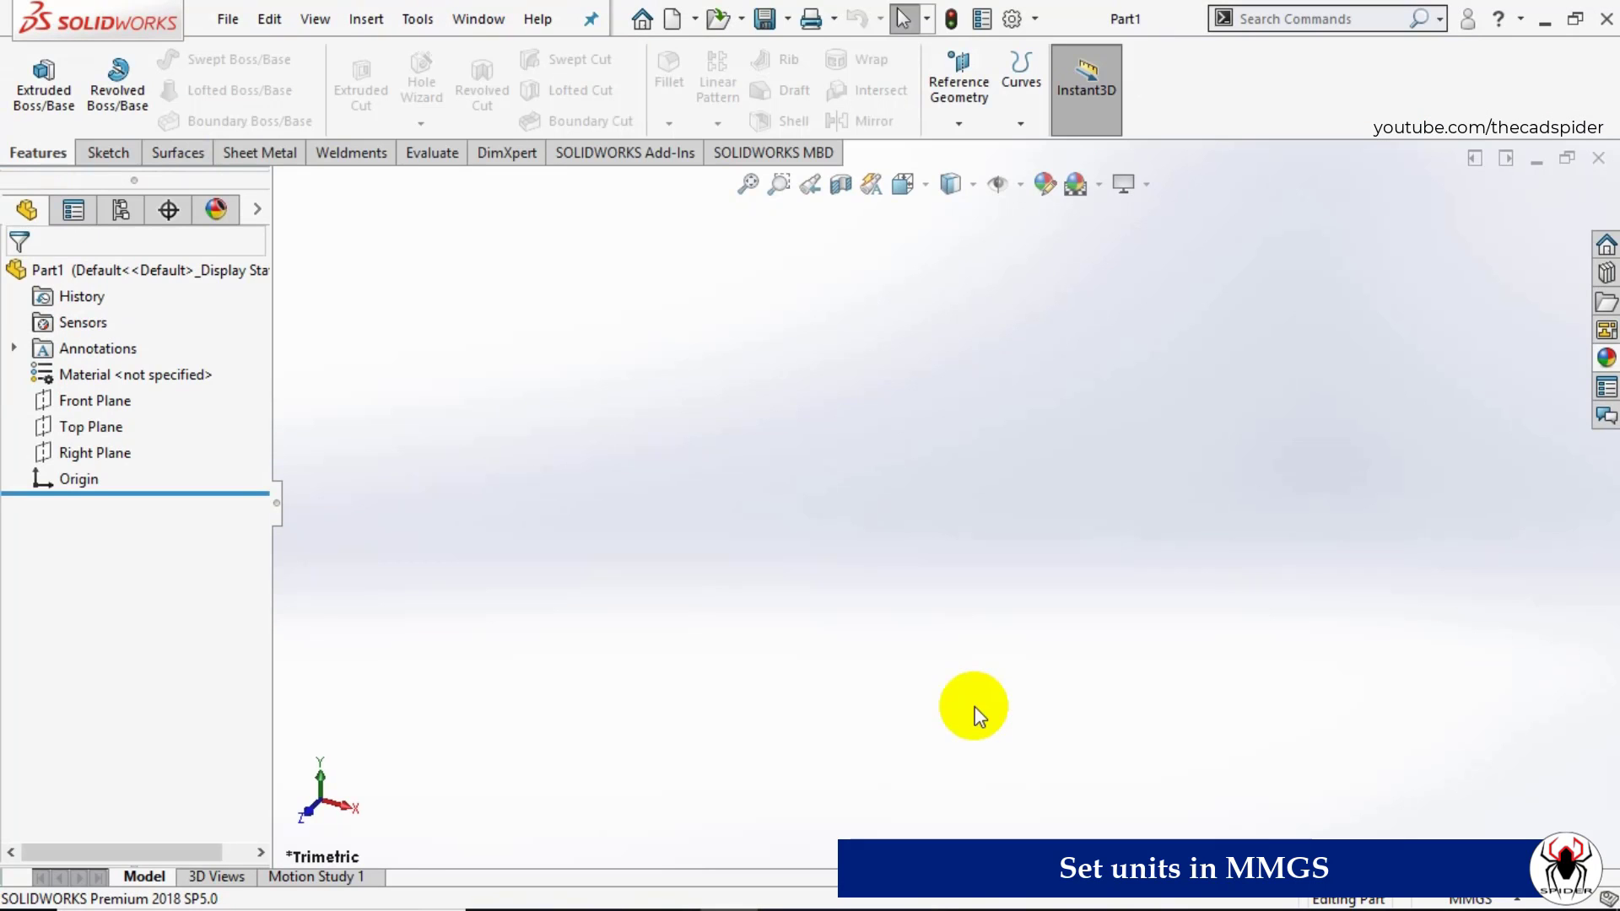
{"action": "left_click", "coordinate": [1498, 898]}
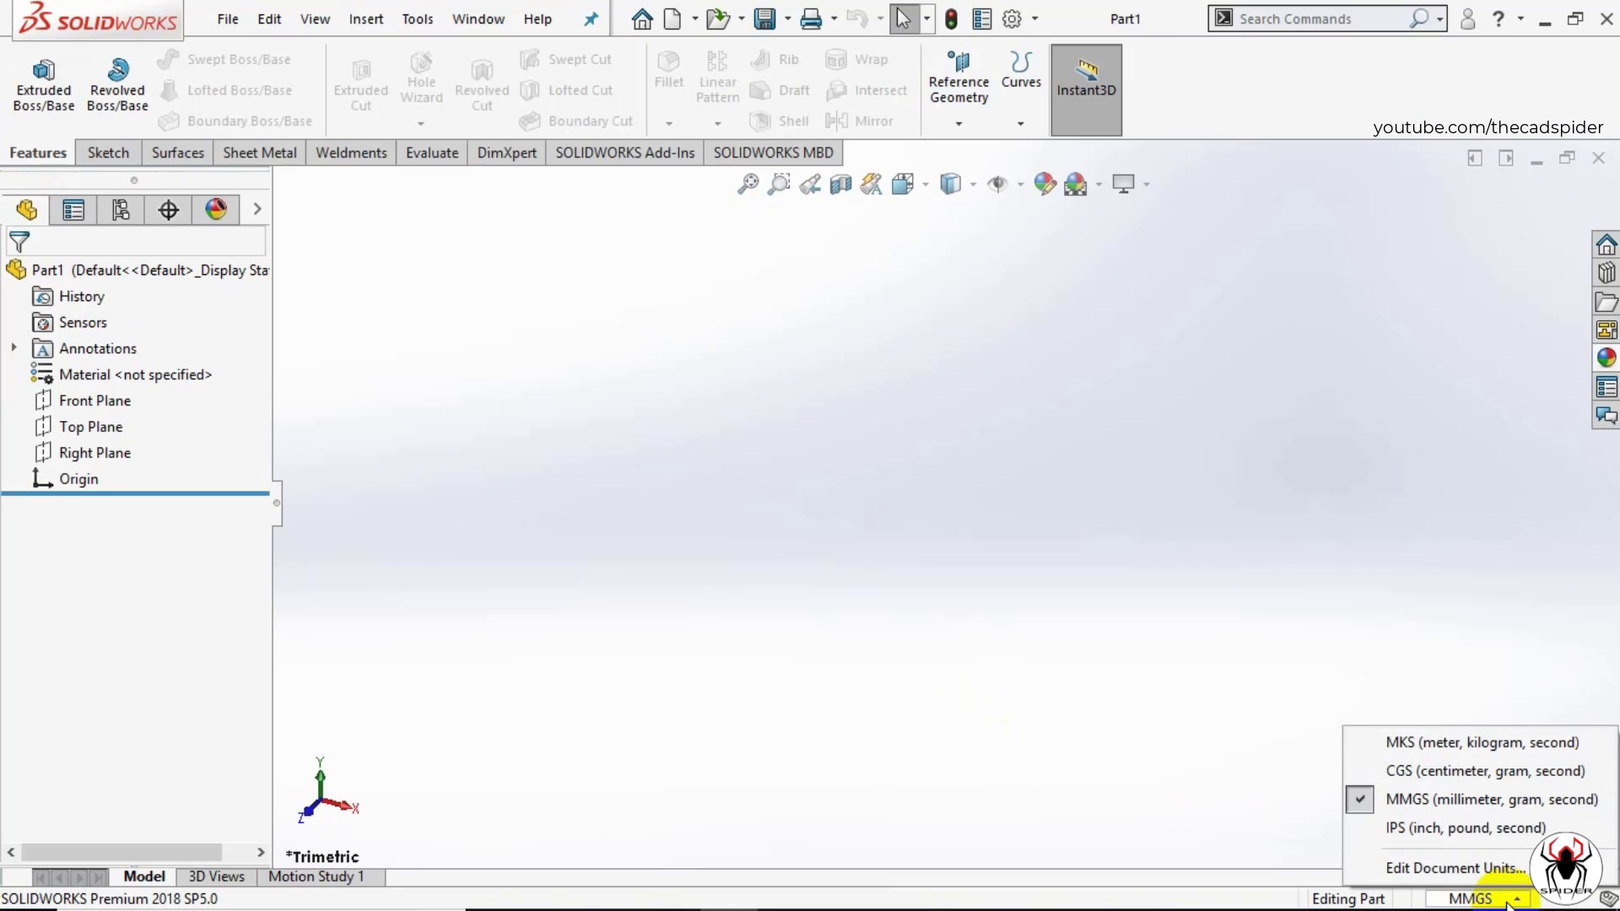
{"action": "left_click", "coordinate": [1496, 806]}
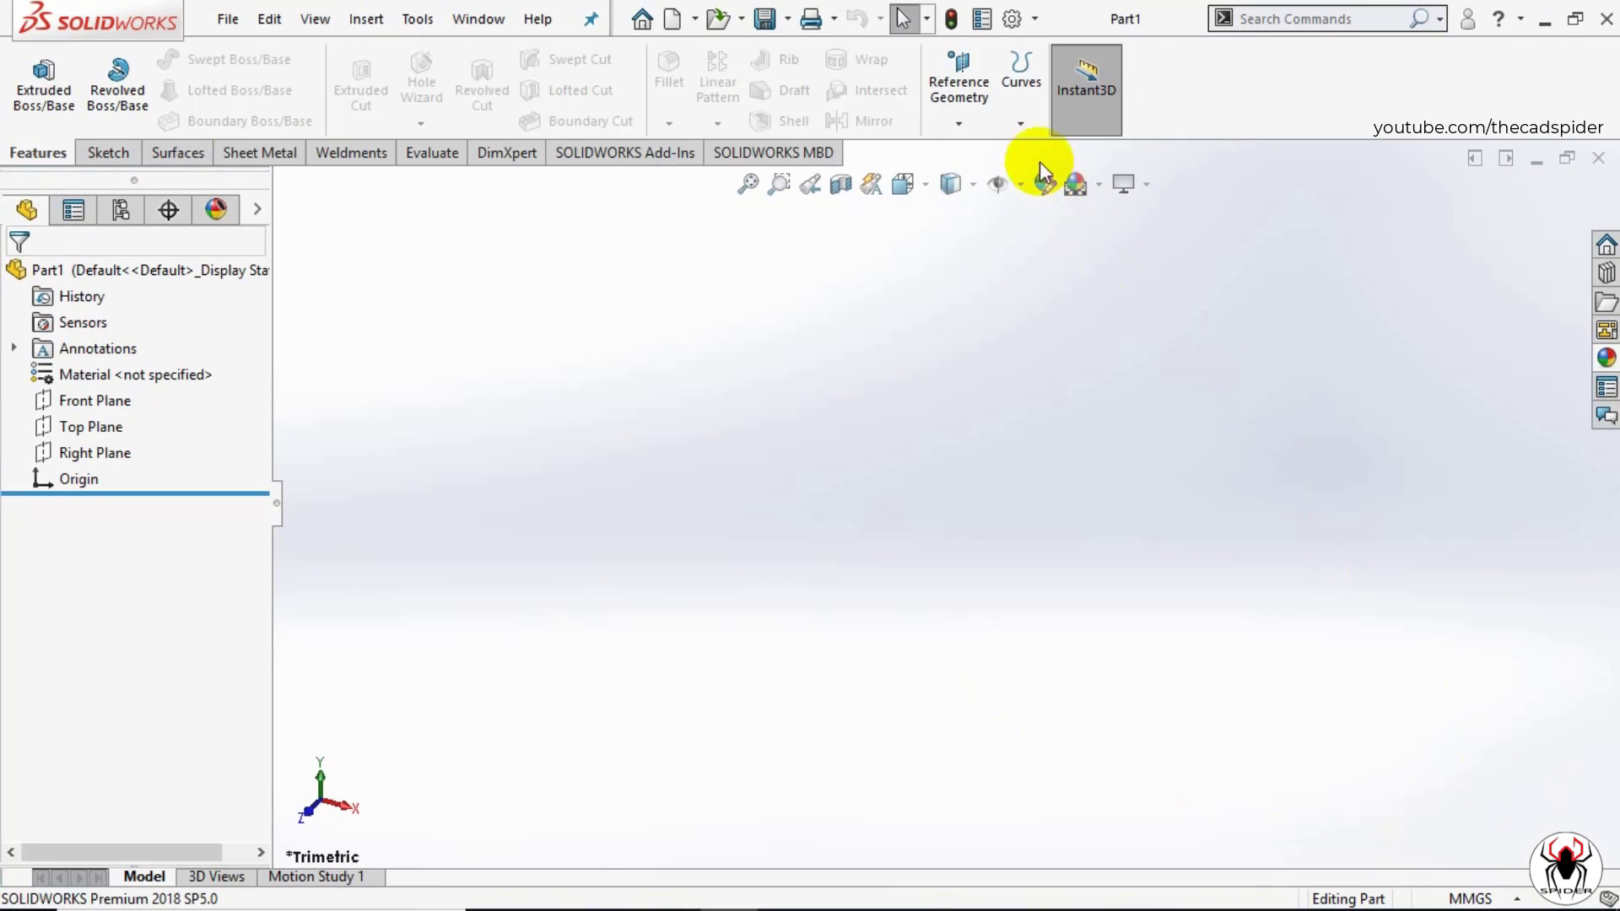
Step: Start a Curve Through XYZ Points and load the root airfoil coordinates from the 2000 text file on the Desktop
{"action": "left_click", "coordinate": [1021, 123]}
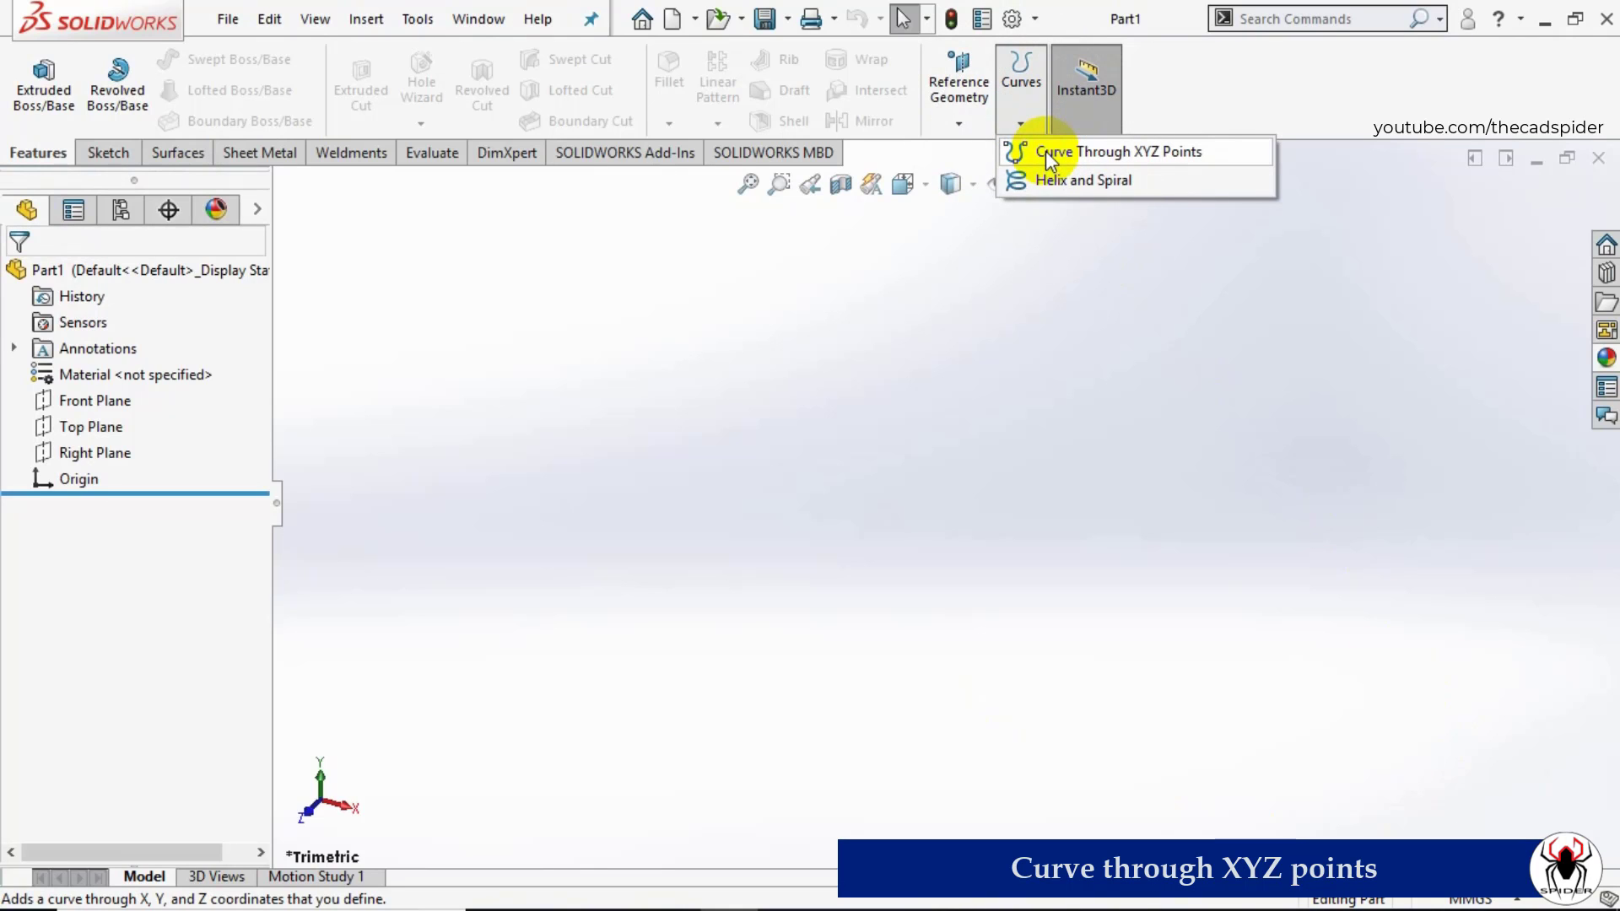
{"action": "left_click", "coordinate": [1046, 152]}
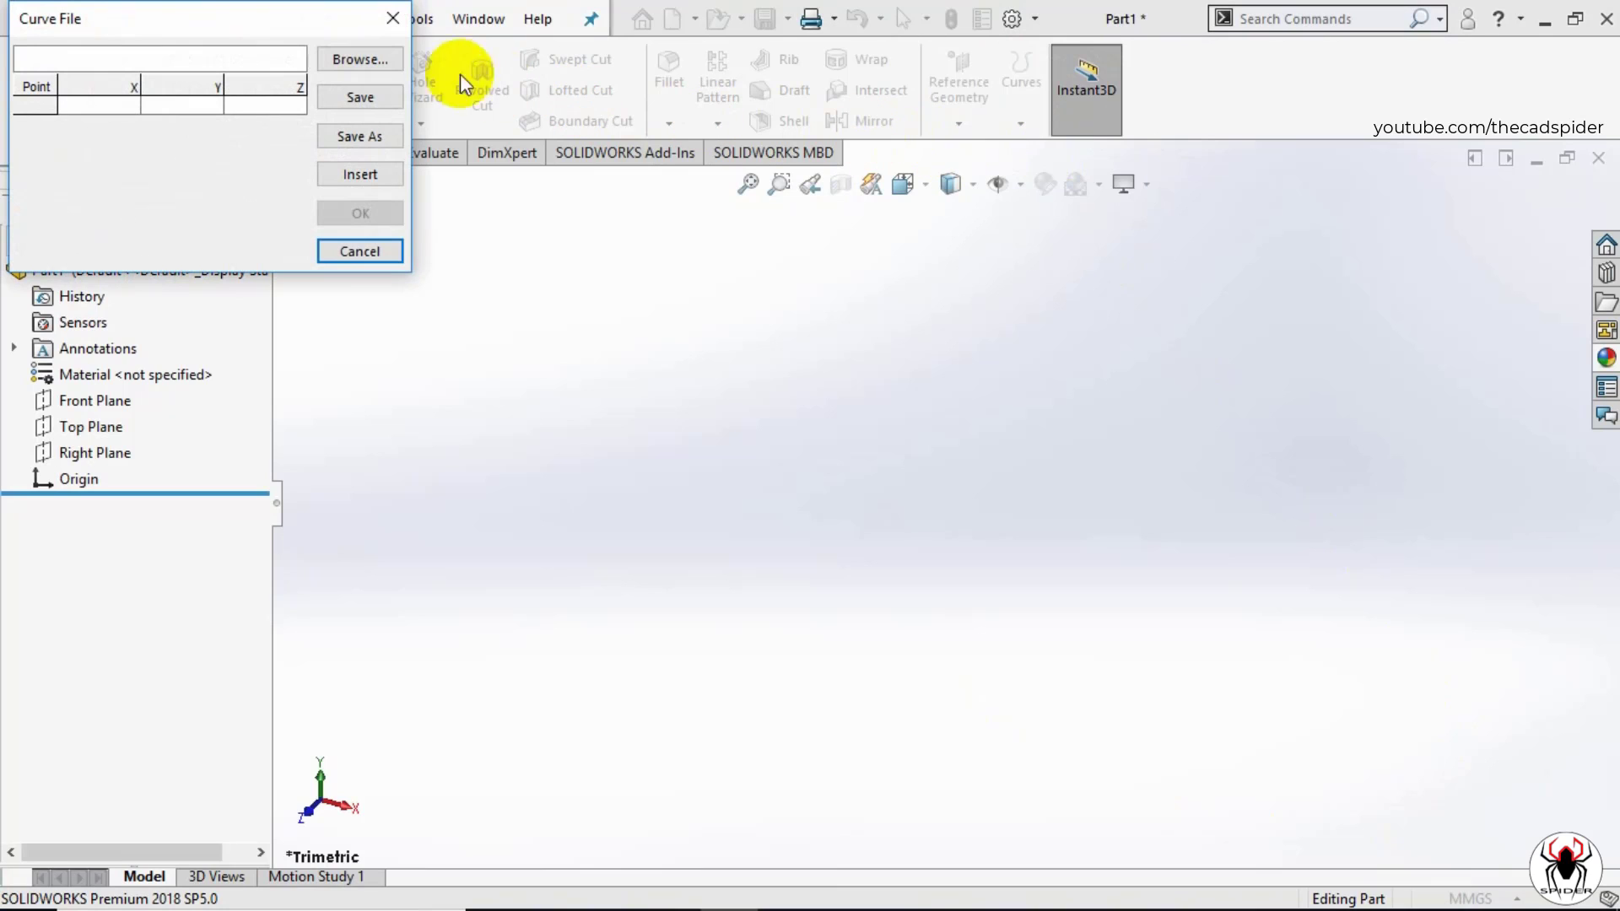
{"action": "left_click", "coordinate": [347, 61]}
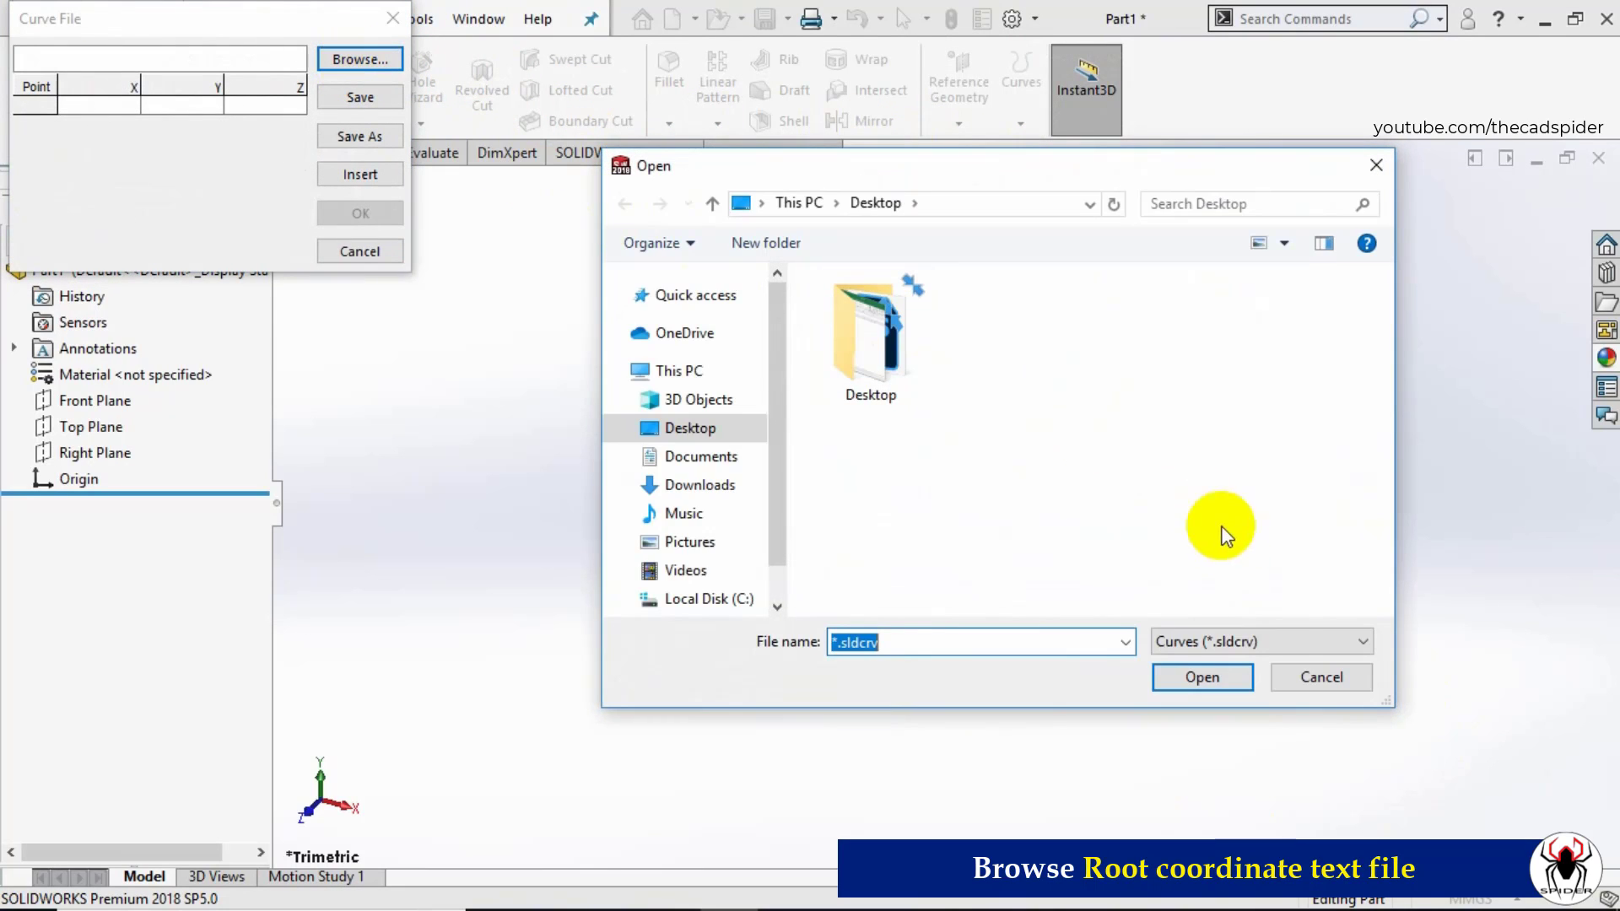
{"action": "left_click", "coordinate": [1283, 642]}
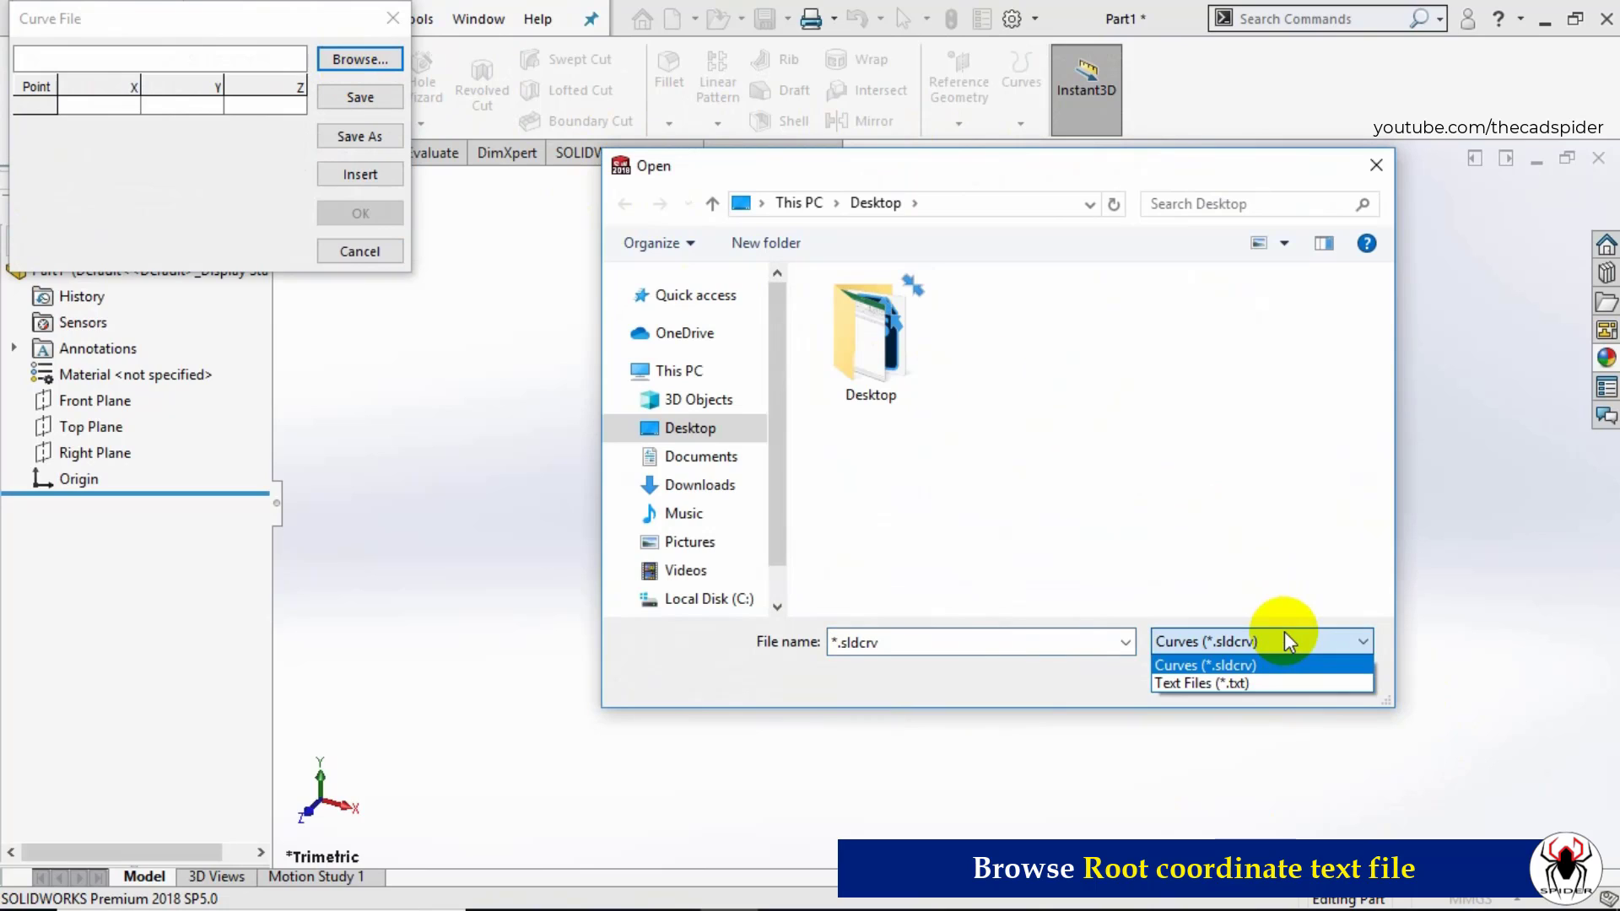
{"action": "left_click", "coordinate": [1264, 683]}
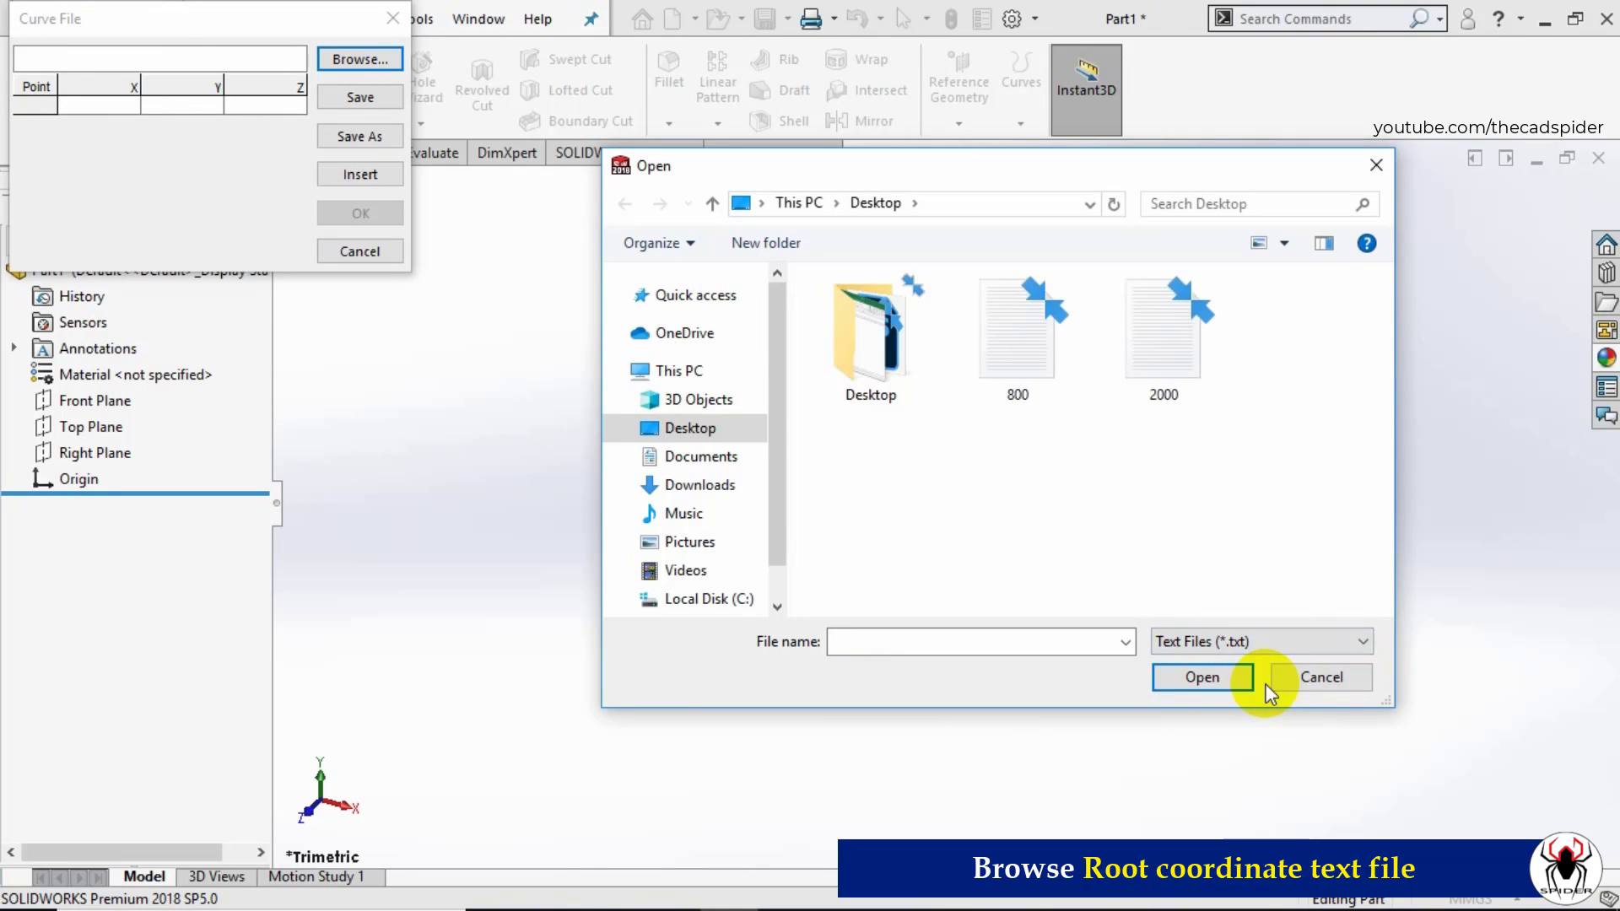
{"action": "left_click", "coordinate": [1157, 373]}
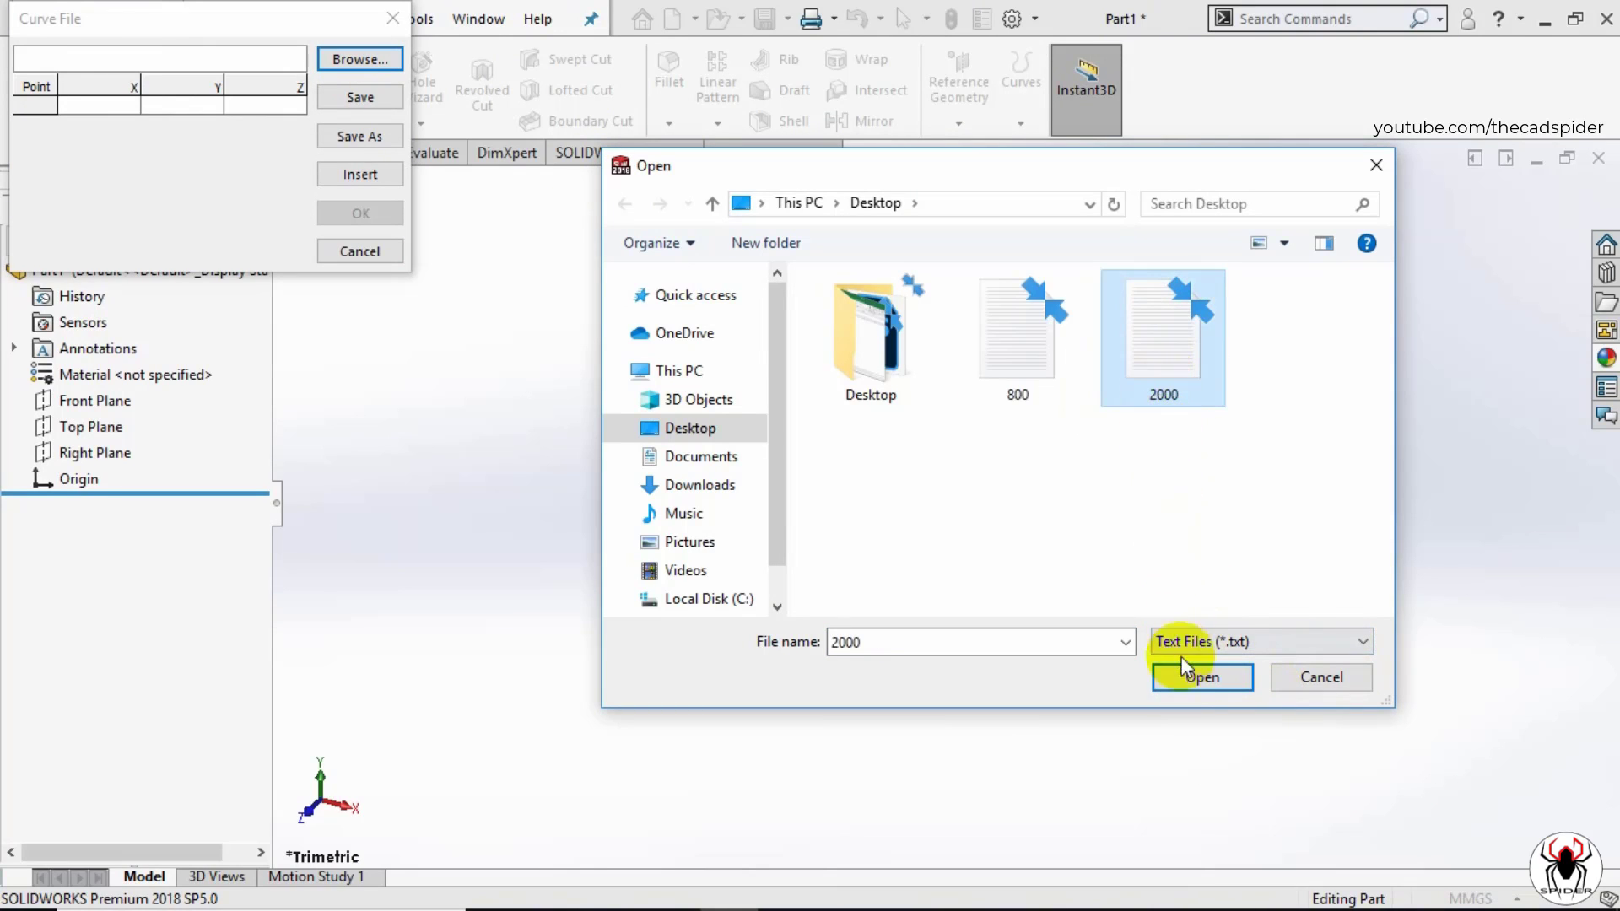
{"action": "left_click", "coordinate": [1190, 679]}
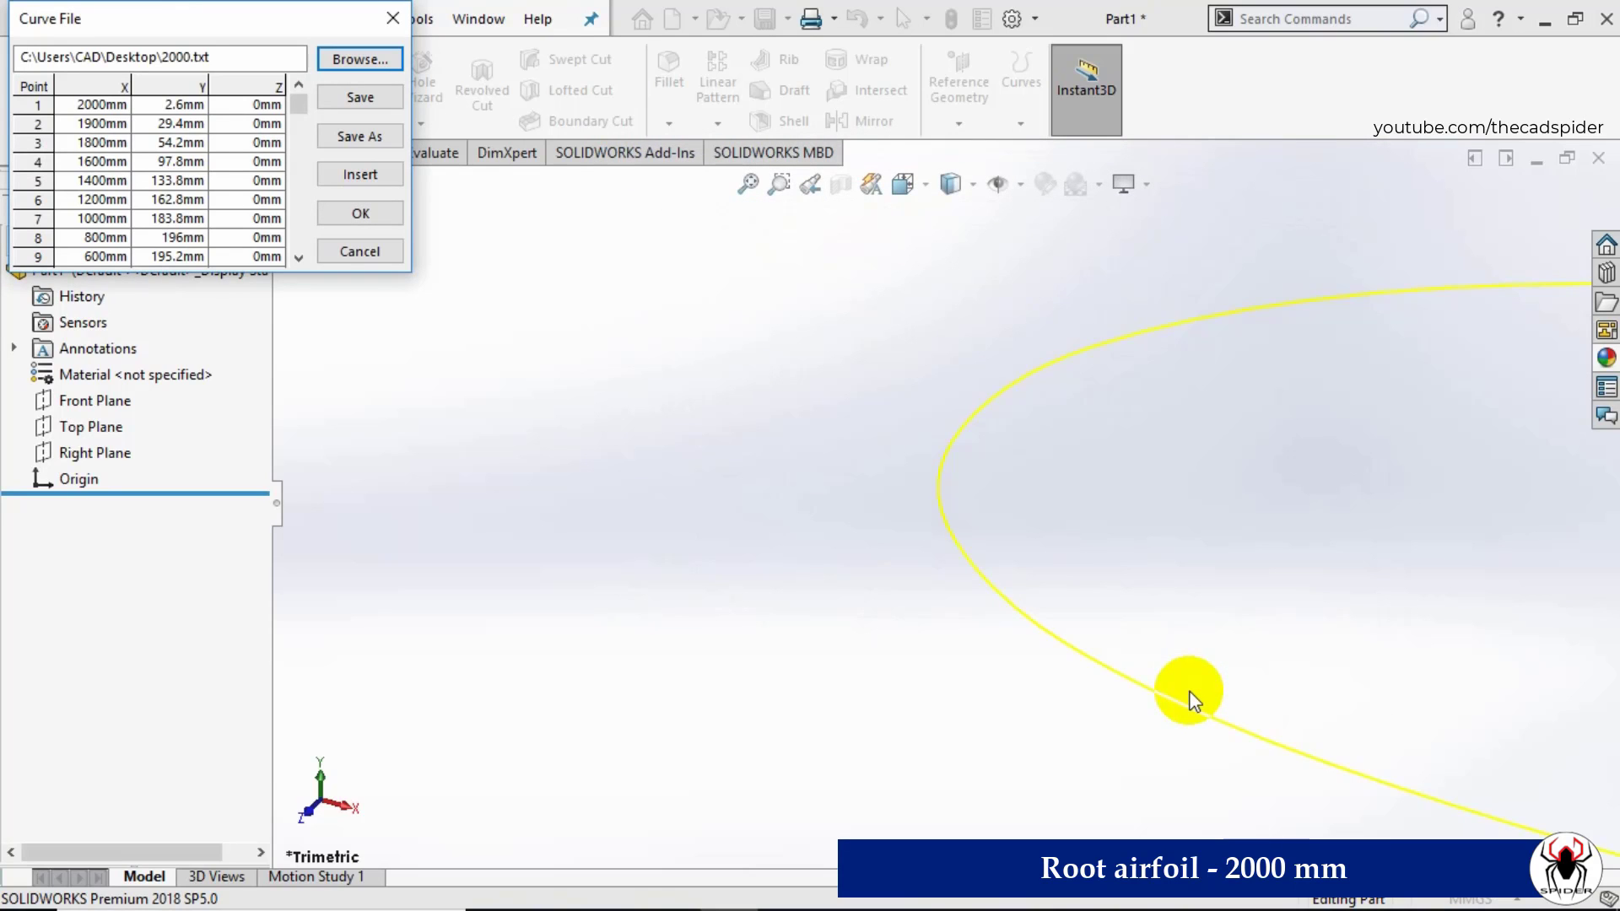
Step: Review the loaded root airfoil points and create the curve from them
{"action": "scroll", "coordinate": [1190, 698], "scroll_direction": "up", "scroll_amount": 6}
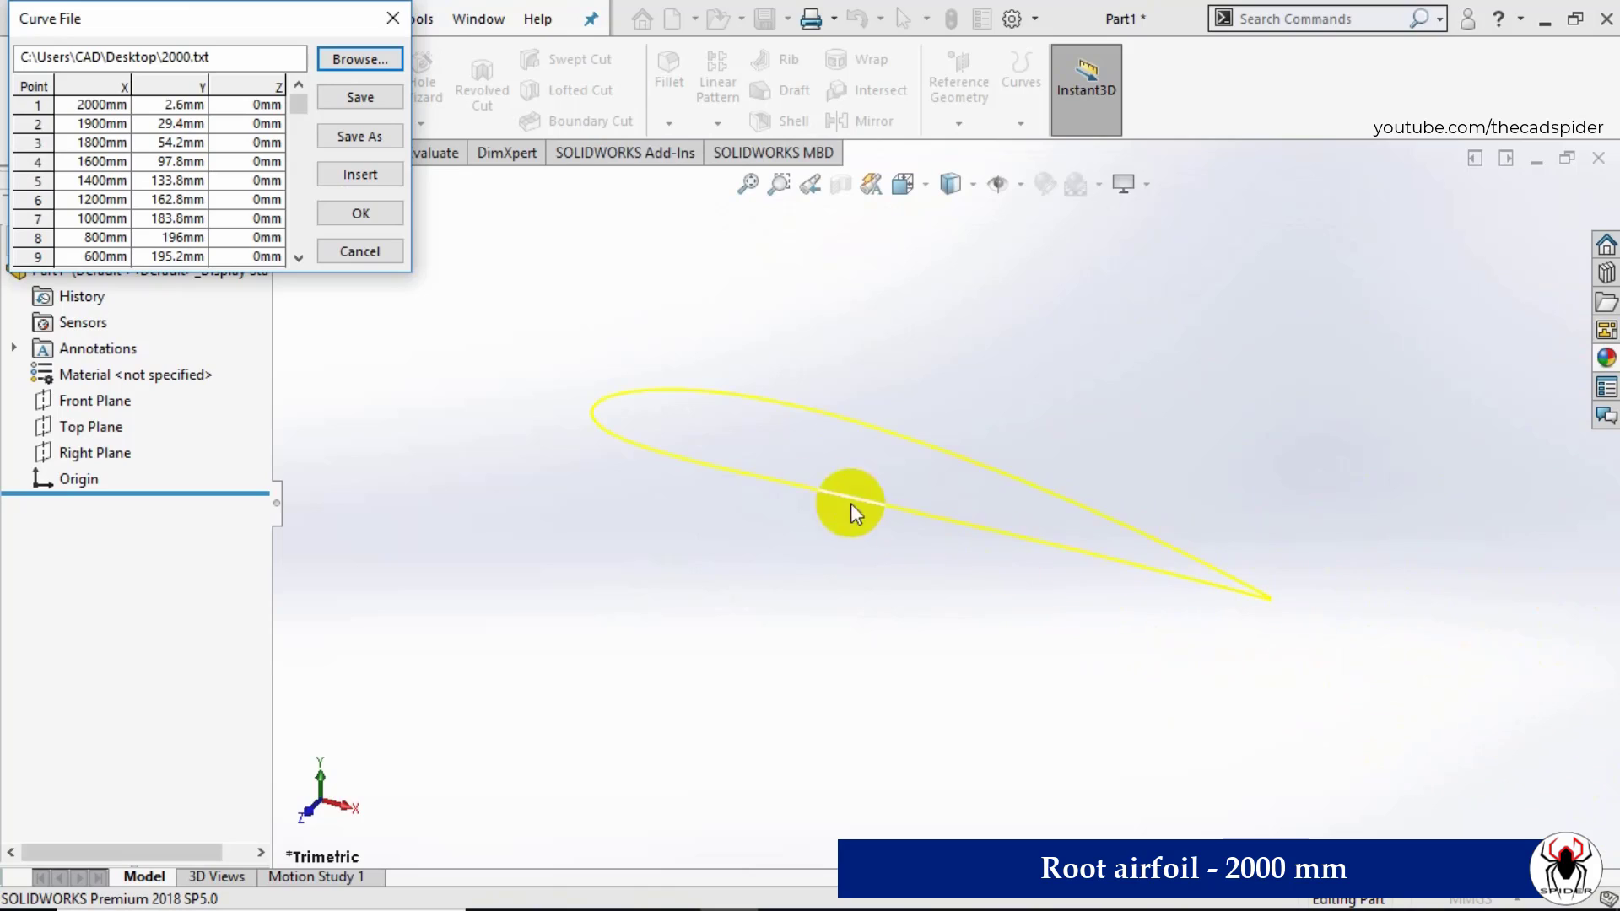
{"action": "left_click", "coordinate": [298, 258]}
{"action": "left_click", "coordinate": [298, 257]}
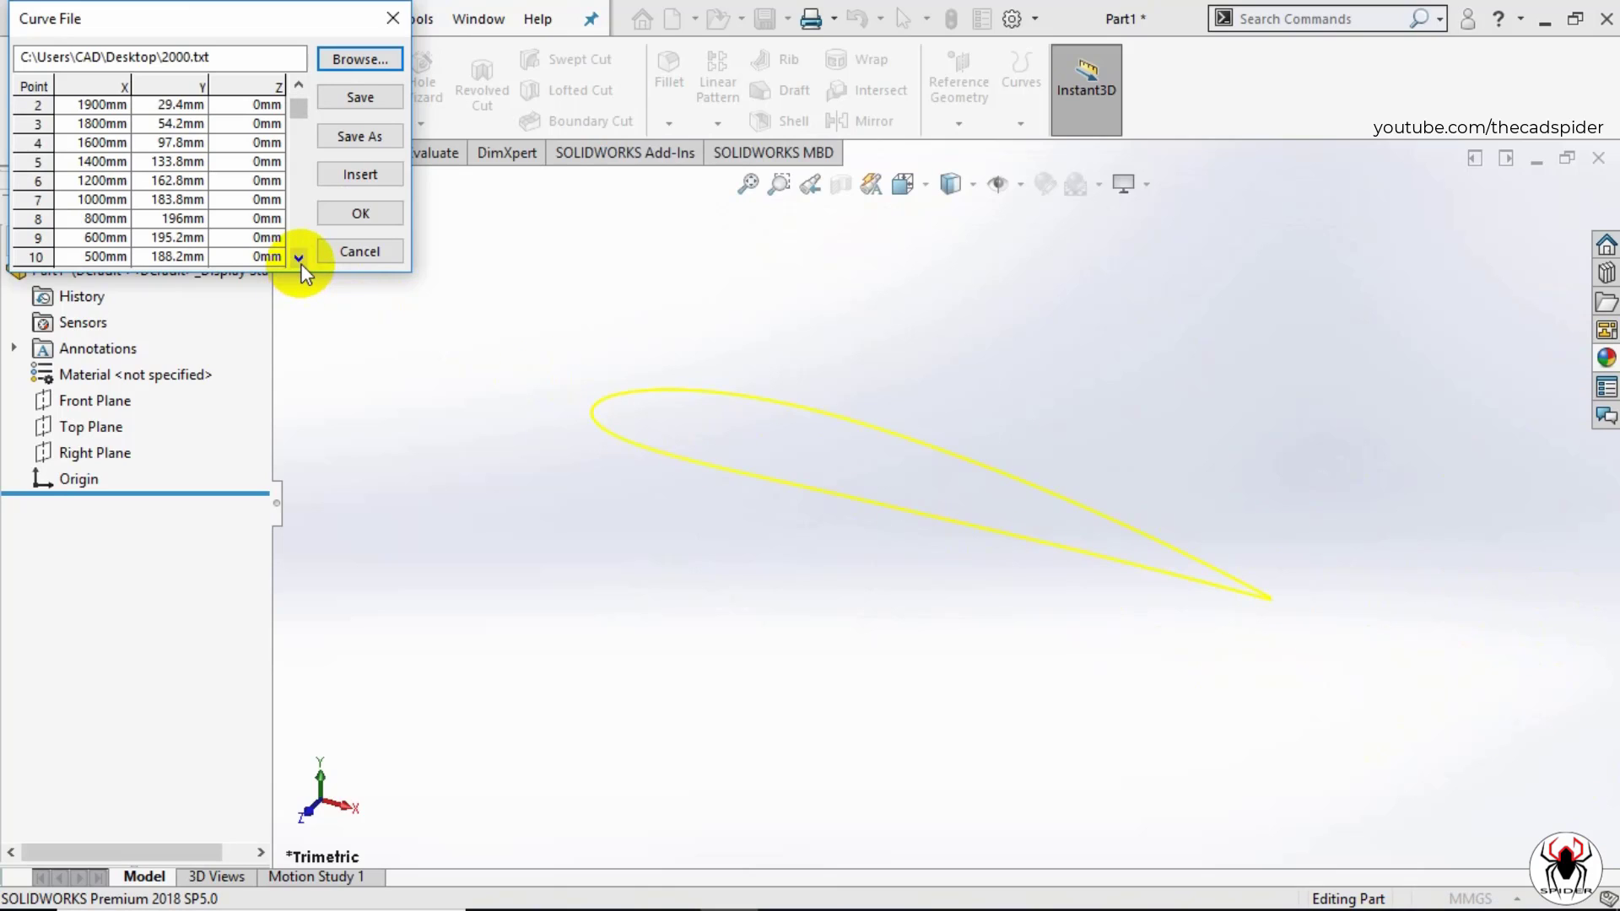
{"action": "left_click", "coordinate": [299, 258]}
{"action": "left_click", "coordinate": [298, 257]}
{"action": "left_click", "coordinate": [299, 258]}
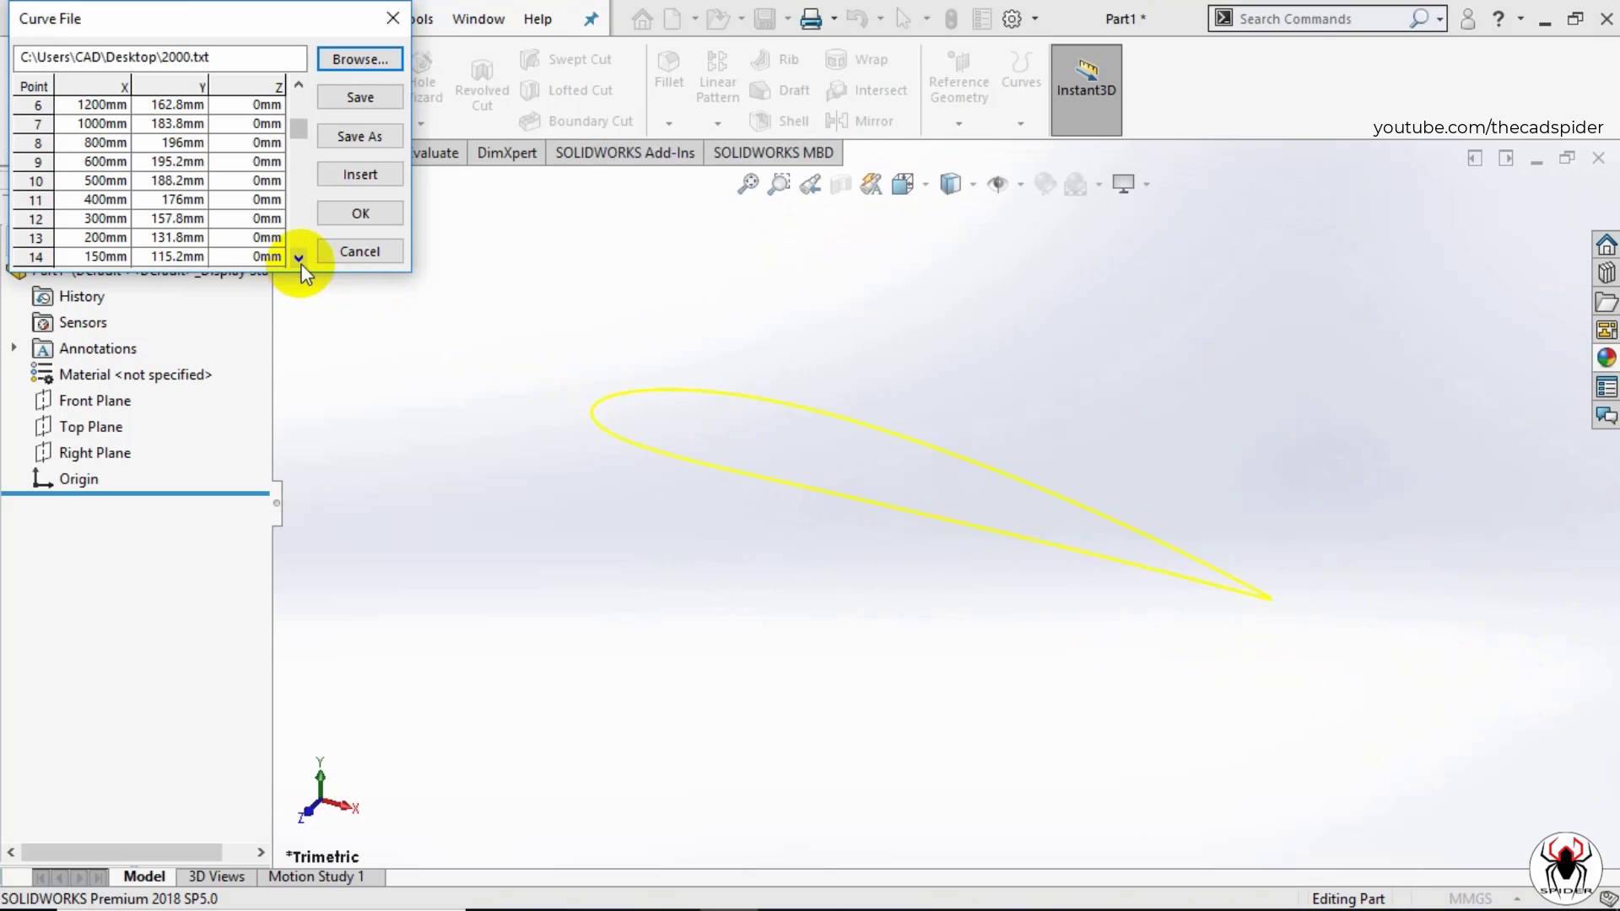
{"action": "left_click", "coordinate": [361, 214]}
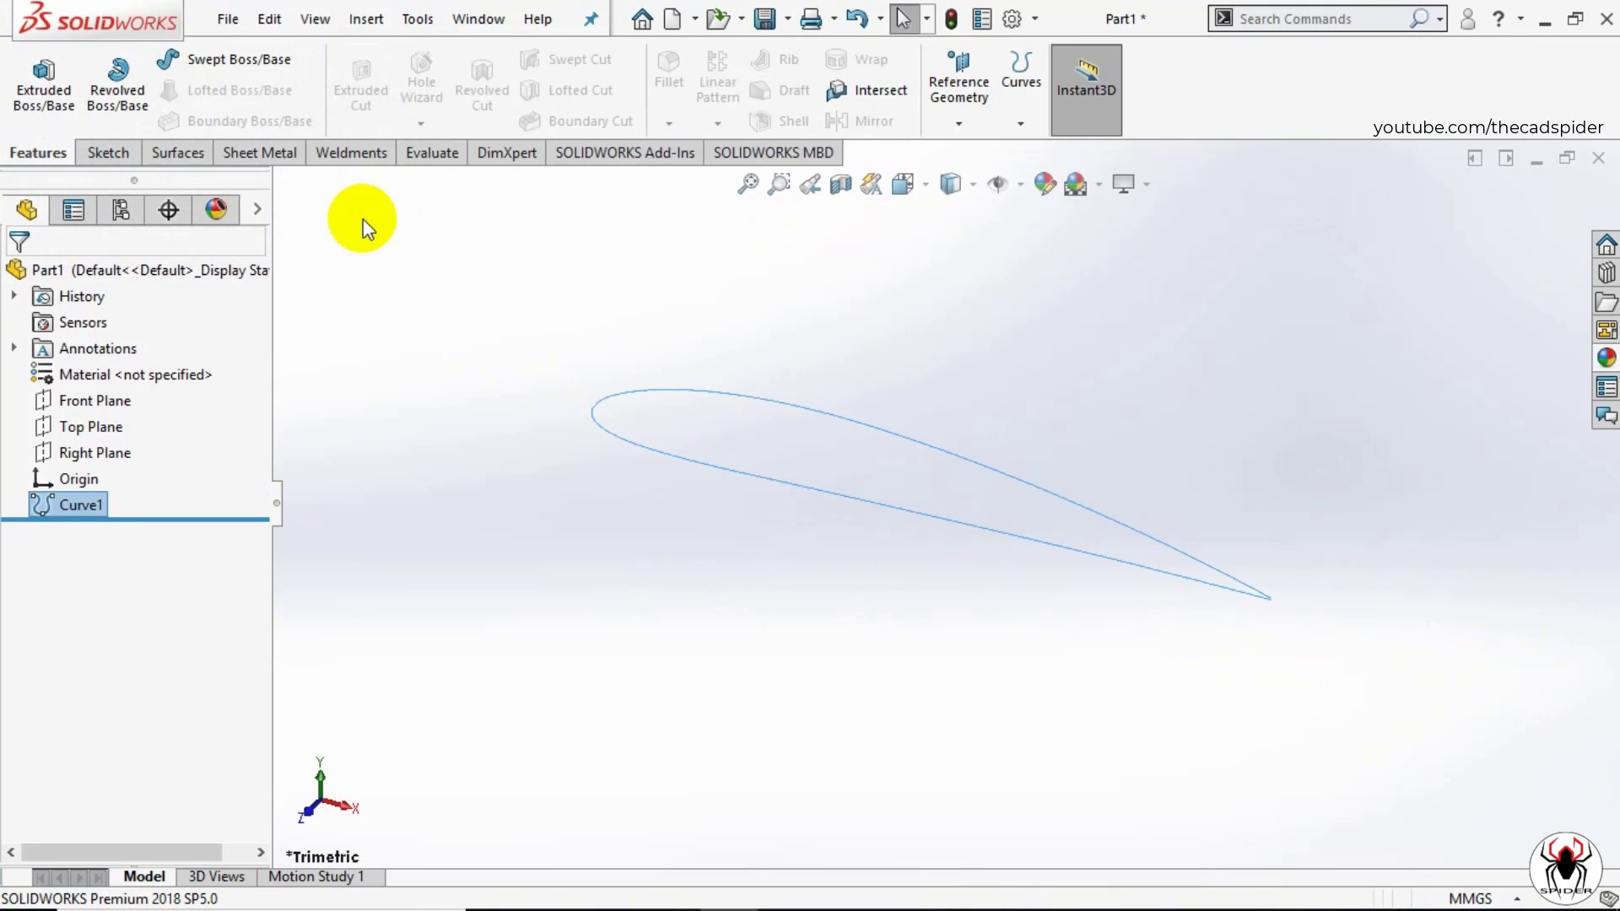
{"action": "left_click", "coordinate": [363, 220]}
{"action": "scroll", "coordinate": [555, 397], "scroll_direction": "up", "scroll_amount": 3}
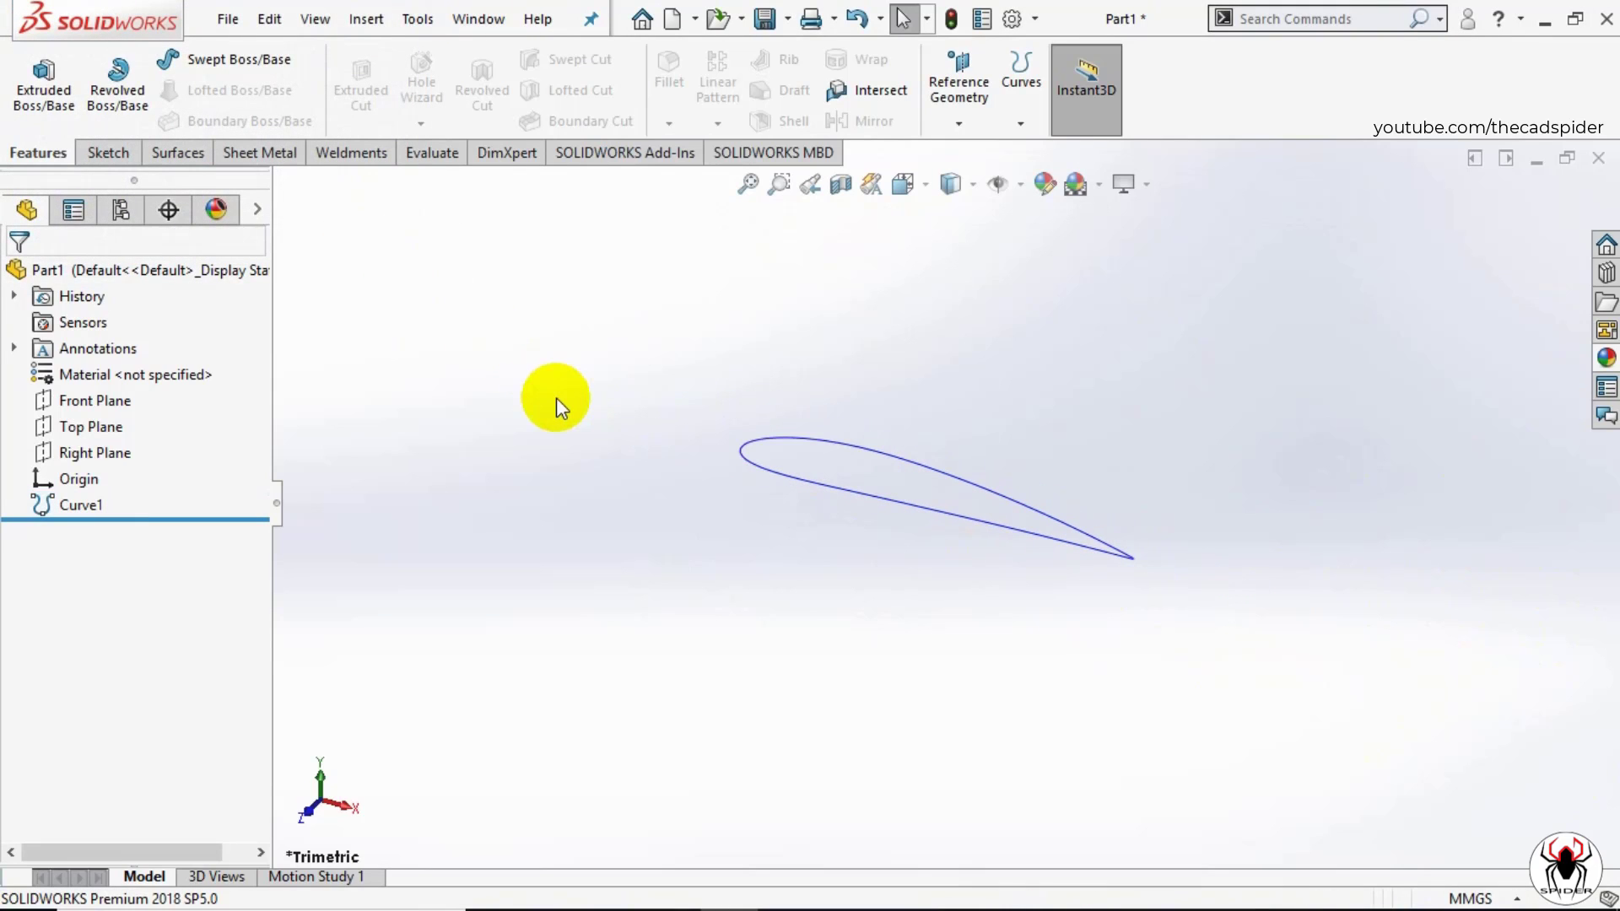
Step: Start a Curve Through XYZ Points and load the tip airfoil coordinates from the 800 text file on the Desktop
{"action": "left_click", "coordinate": [1018, 126]}
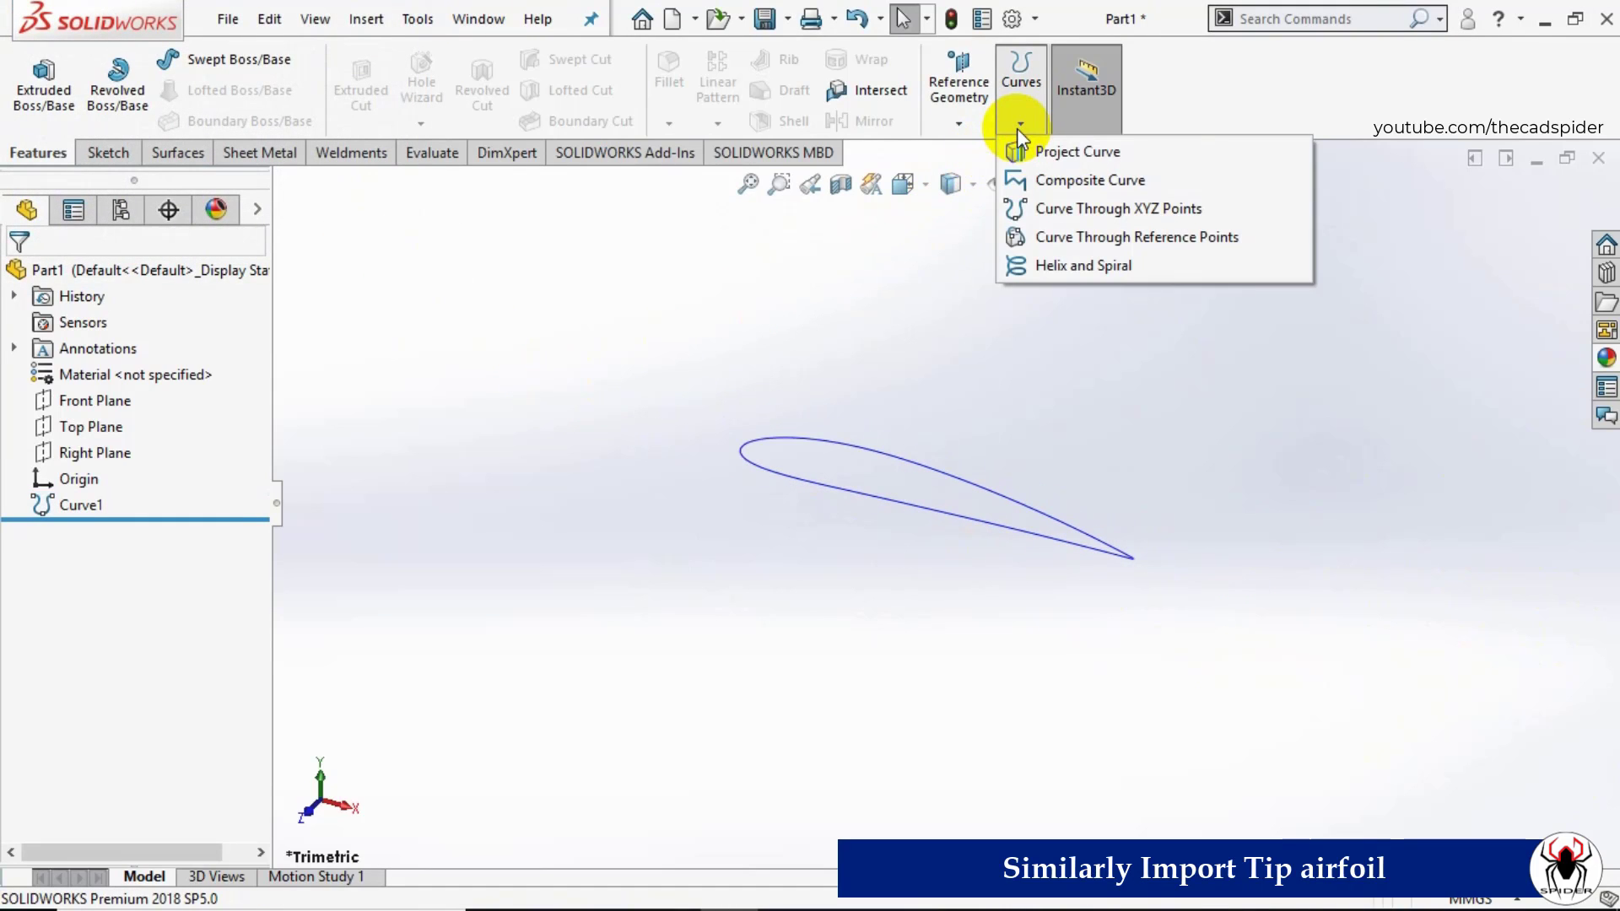
{"action": "left_click", "coordinate": [1052, 209]}
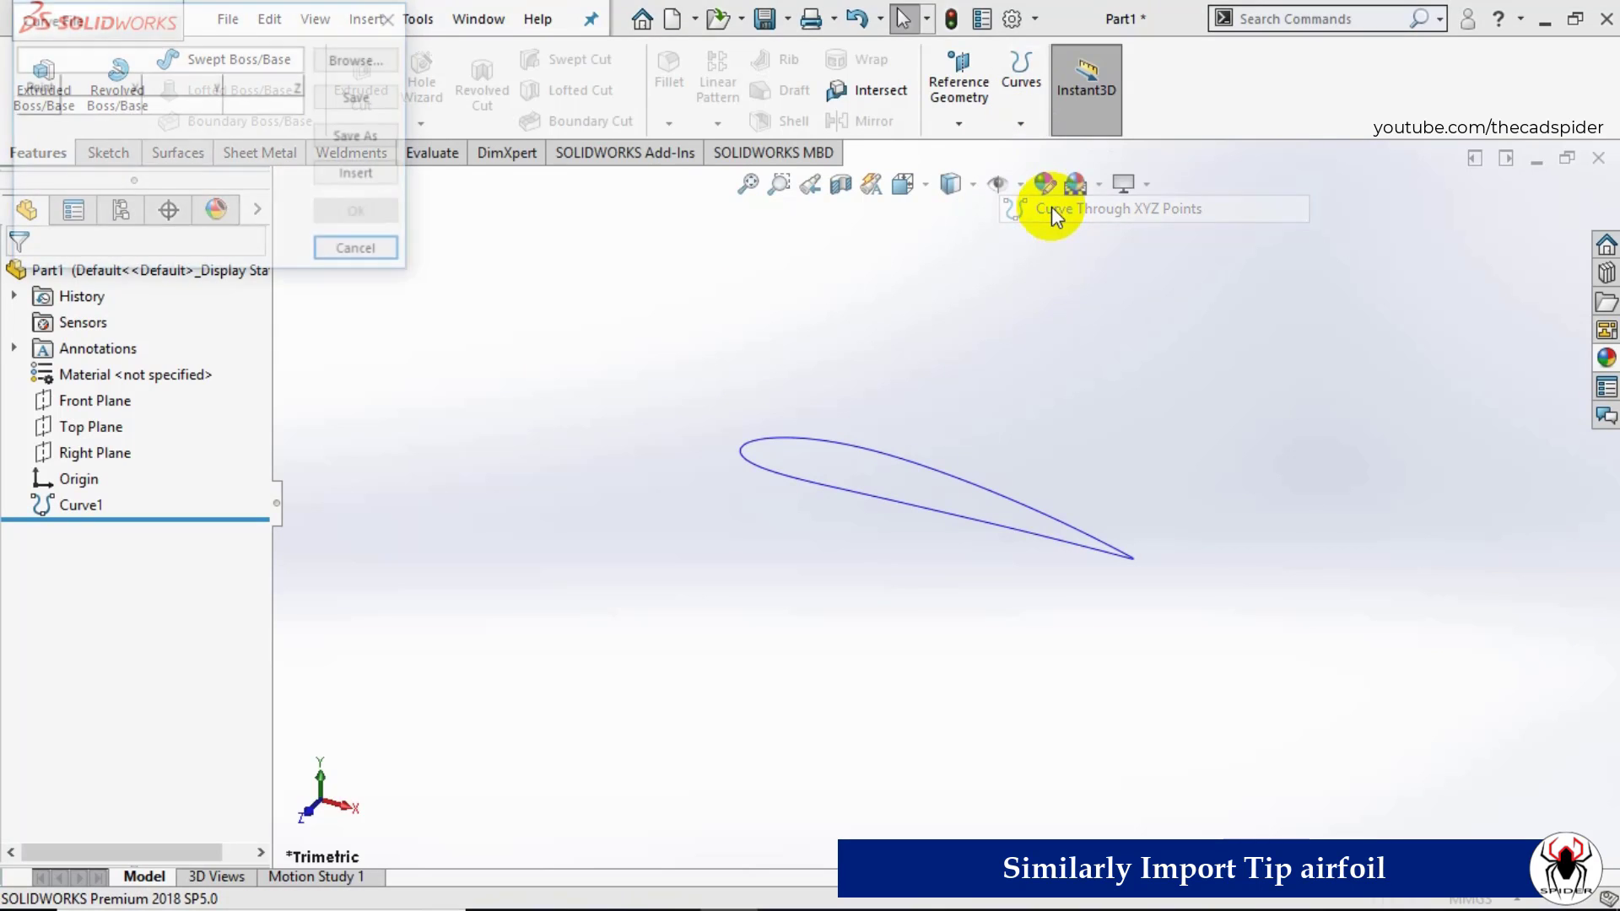
{"action": "left_click", "coordinate": [381, 62]}
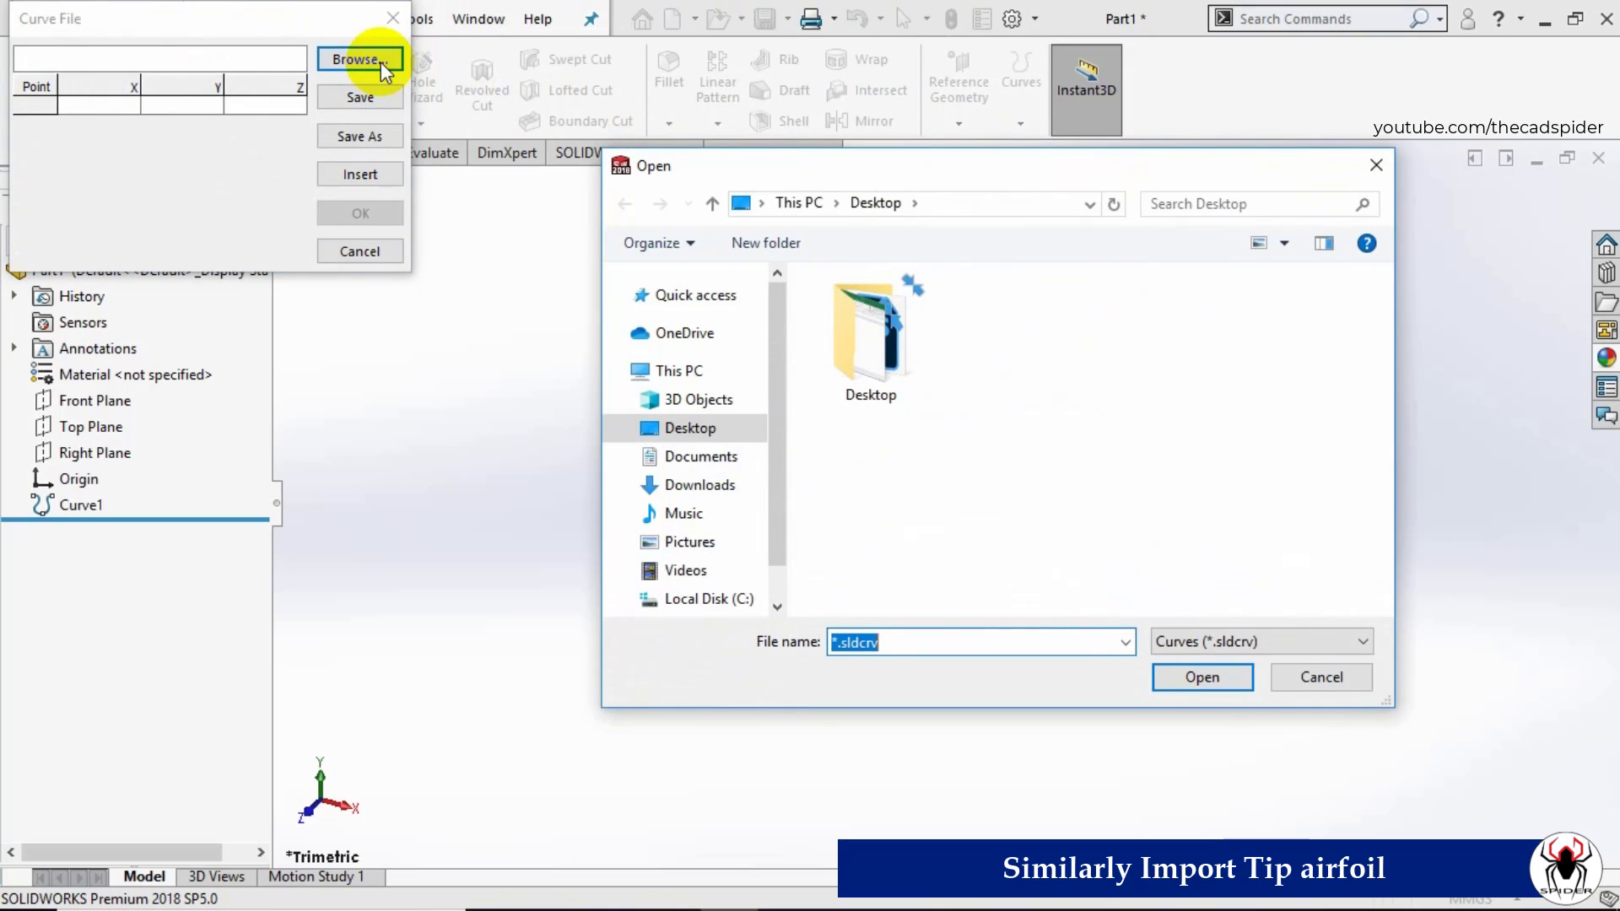
{"action": "left_click", "coordinate": [1168, 641]}
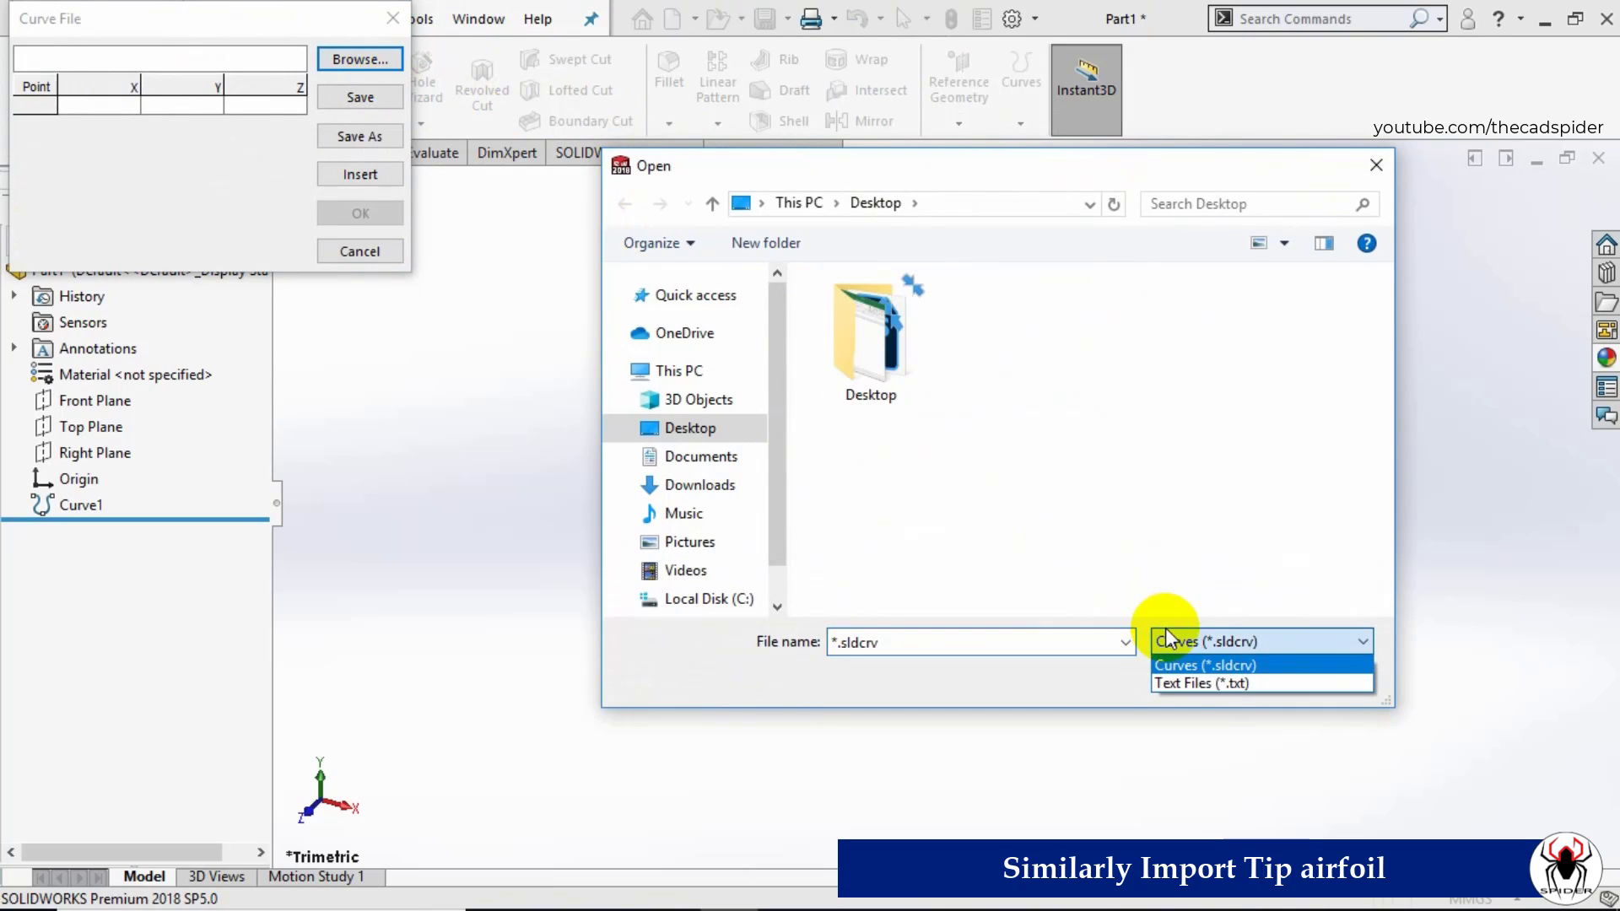
{"action": "left_click", "coordinate": [1178, 684]}
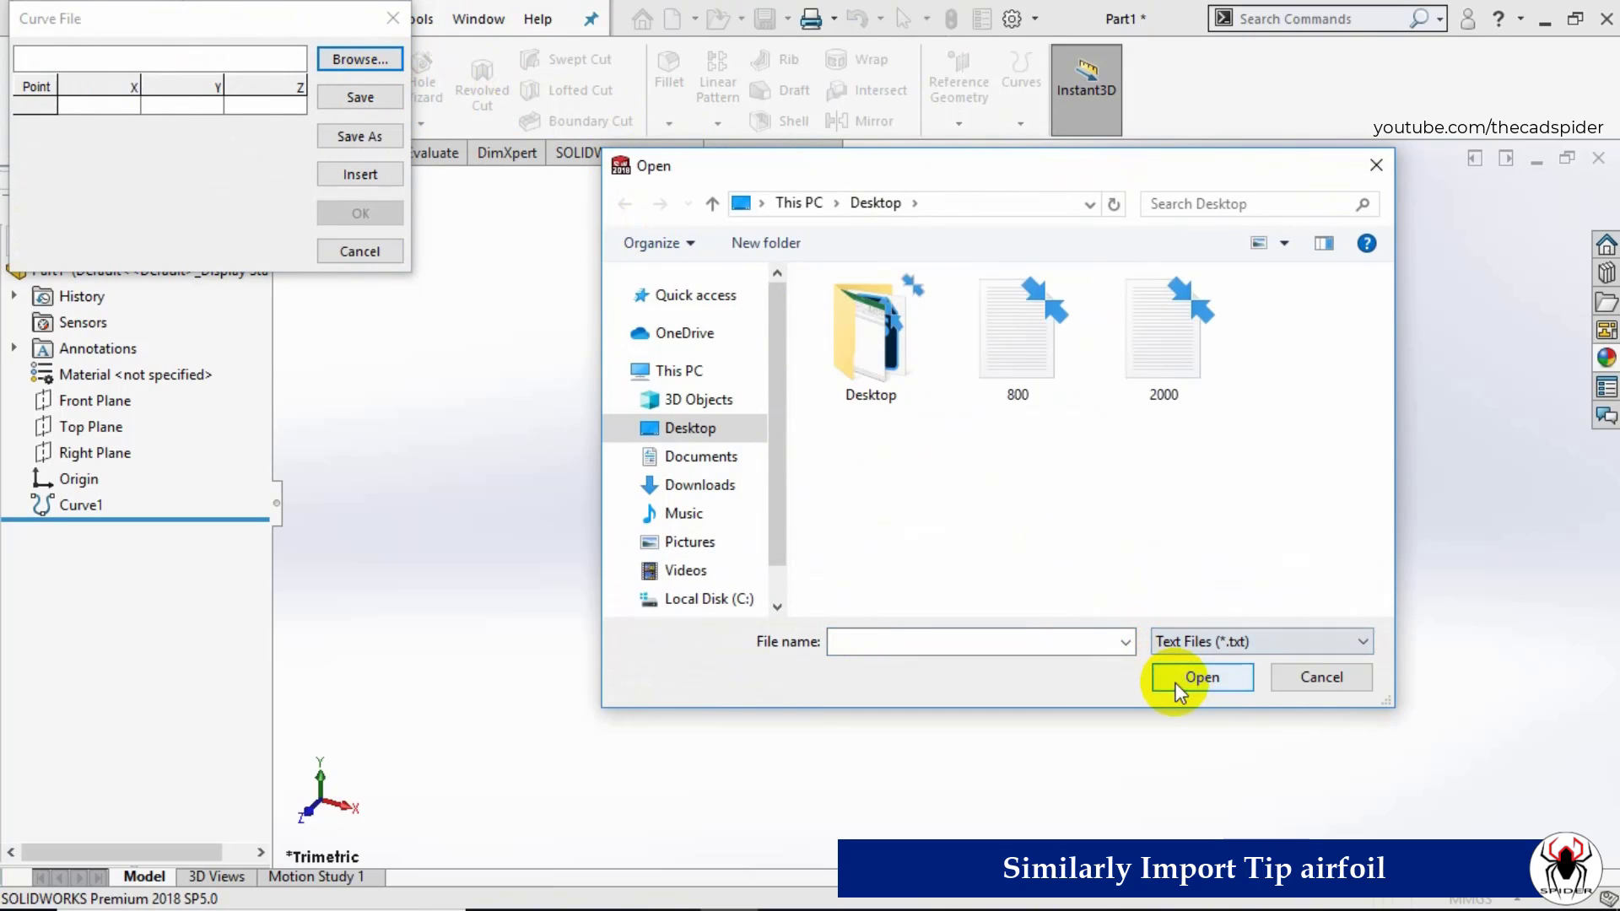
{"action": "left_click", "coordinate": [1011, 309]}
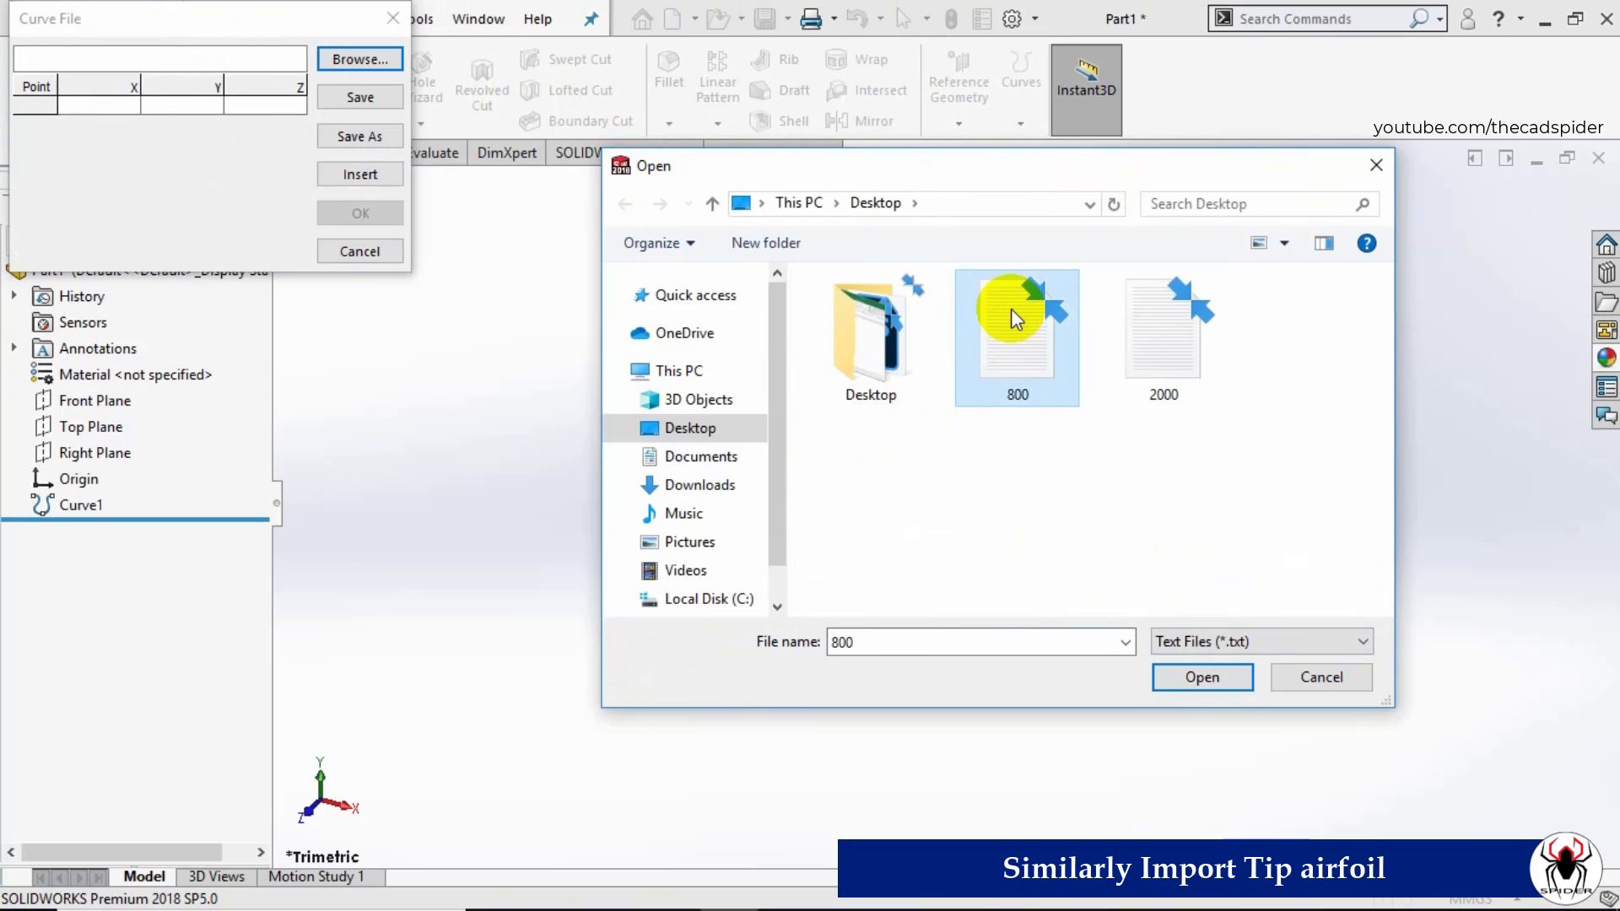
{"action": "left_click", "coordinate": [1162, 677]}
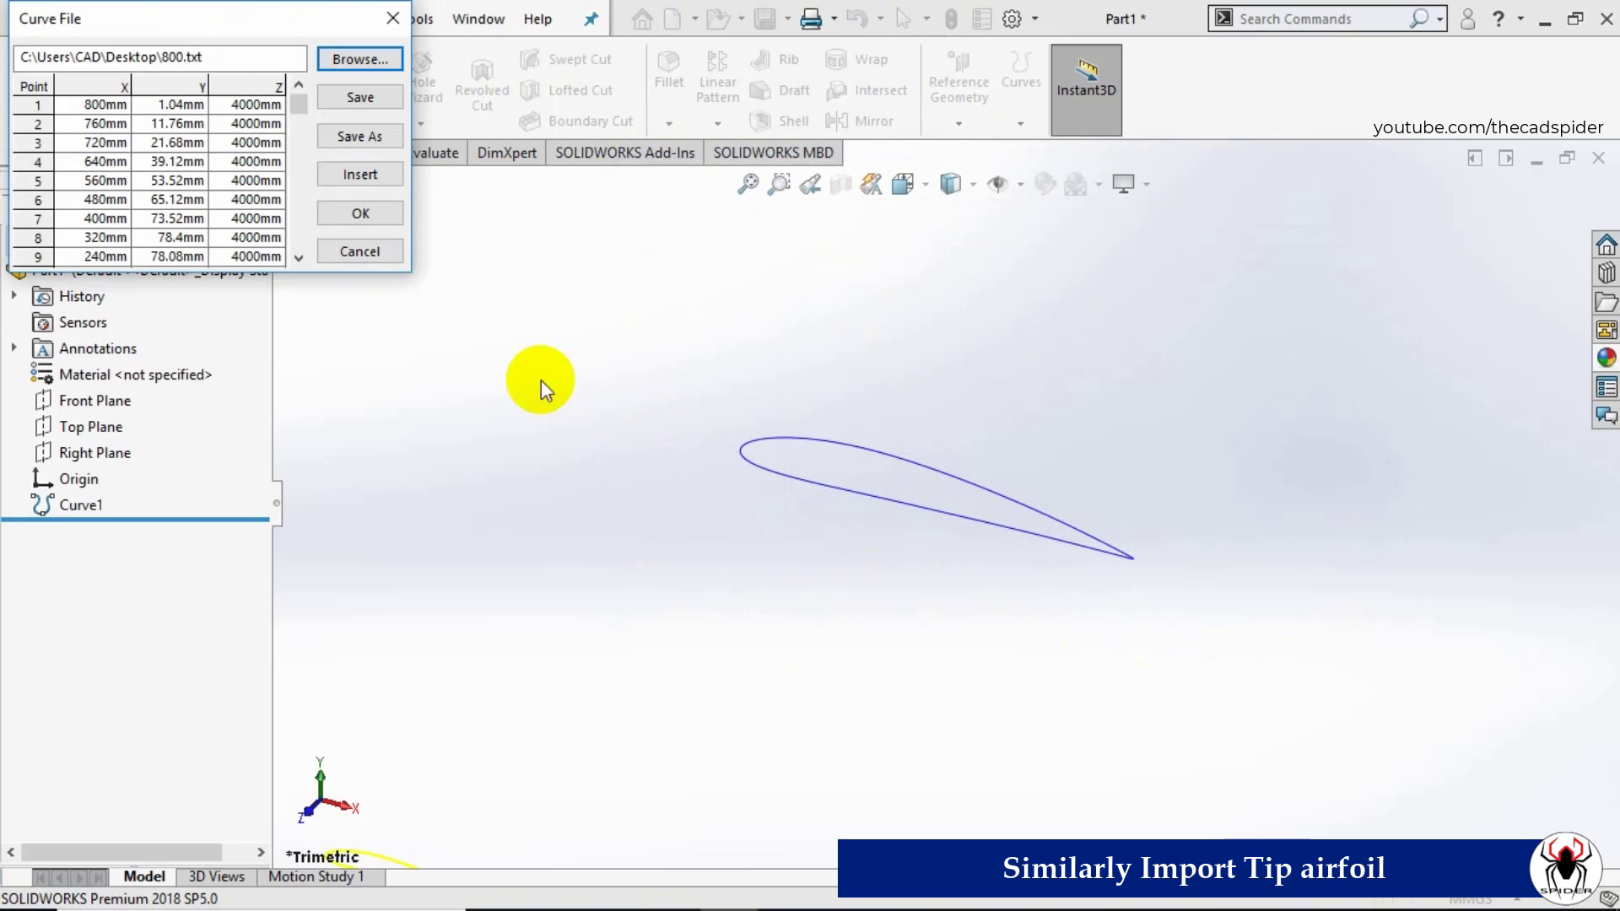
Step: Review the loaded tip airfoil points and their preview, and create the tip curve from them
{"action": "left_click_drag", "start_coordinate": [299, 103], "coordinate": [302, 253]}
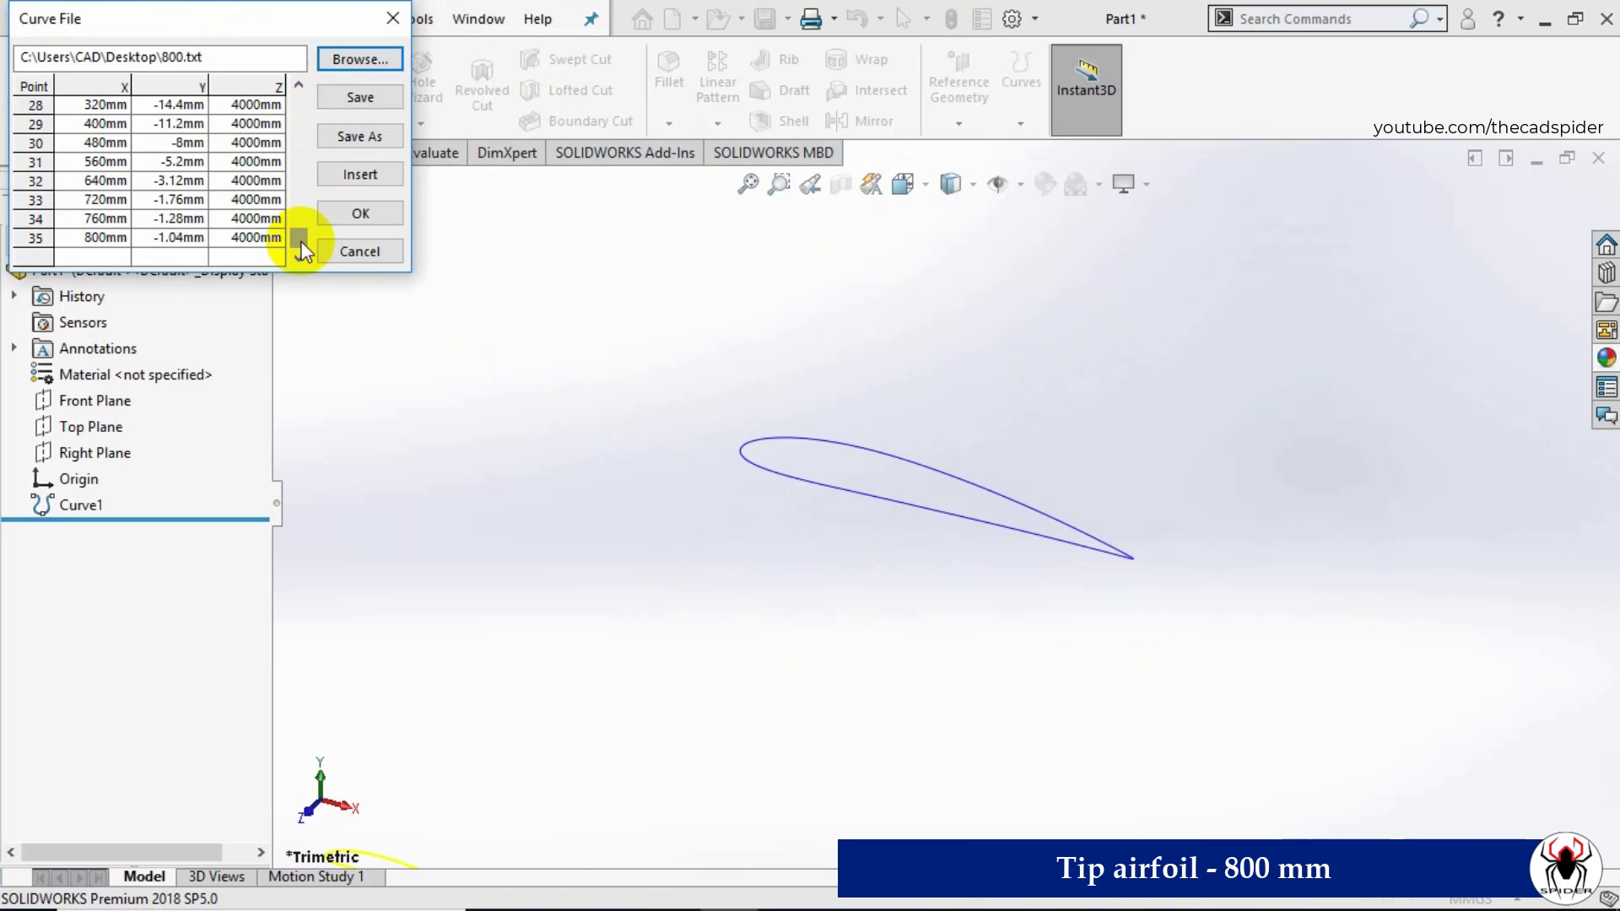
{"action": "scroll", "coordinate": [778, 383], "scroll_direction": "up", "scroll_amount": 6}
{"action": "scroll", "coordinate": [790, 634], "scroll_direction": "down", "scroll_amount": 5}
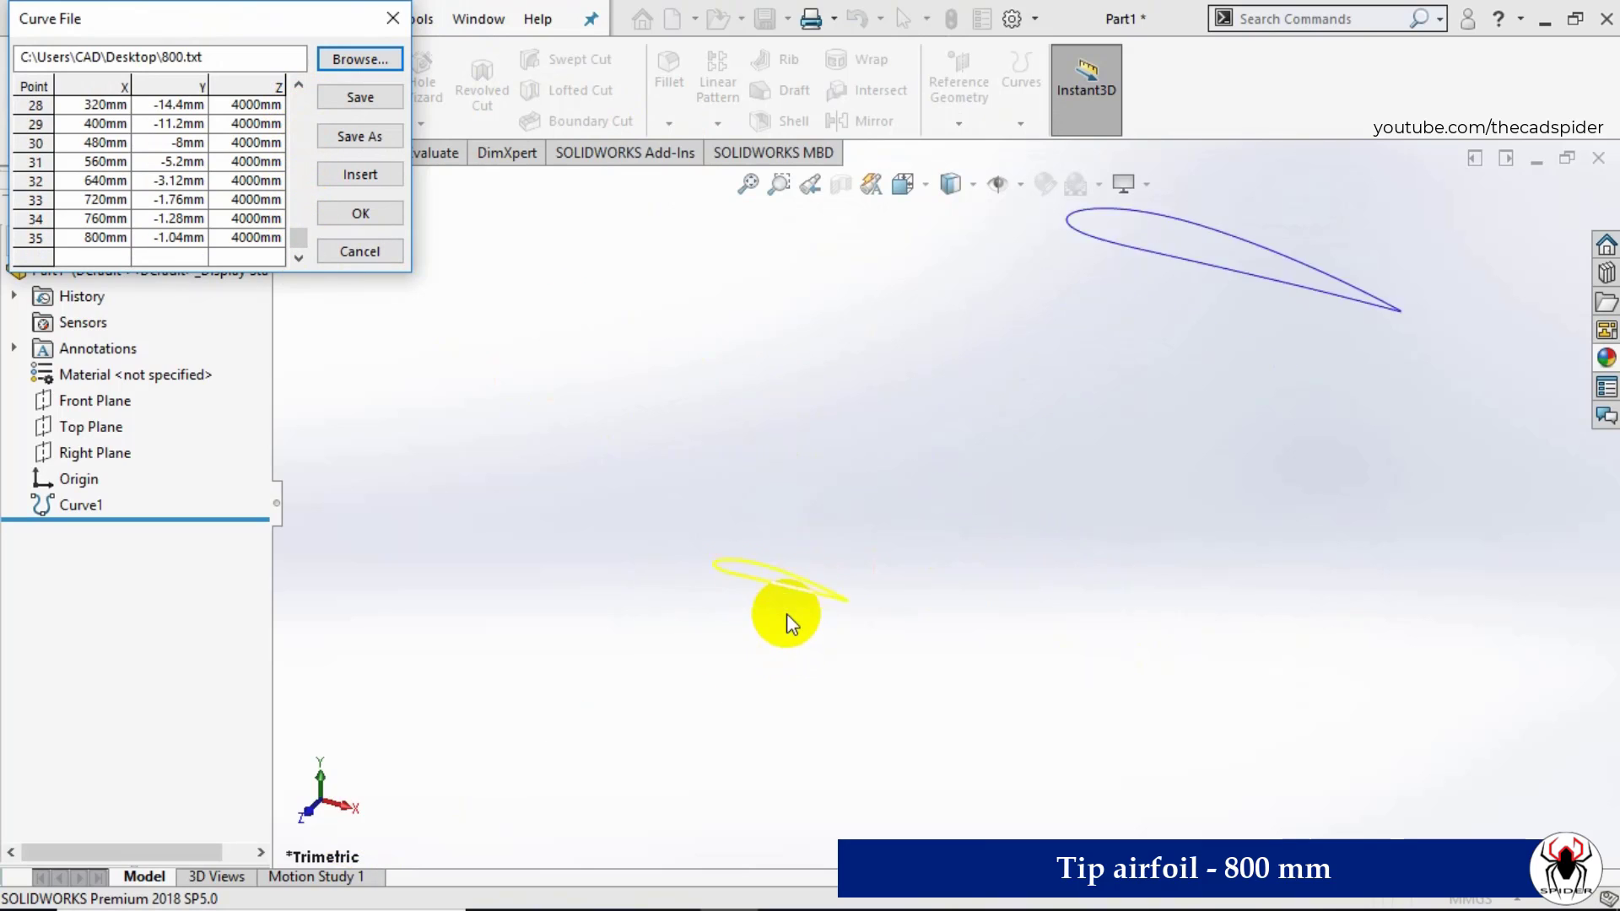
{"action": "scroll", "coordinate": [786, 614], "scroll_direction": "down", "scroll_amount": 2}
{"action": "scroll", "coordinate": [717, 592], "scroll_direction": "up", "scroll_amount": 4}
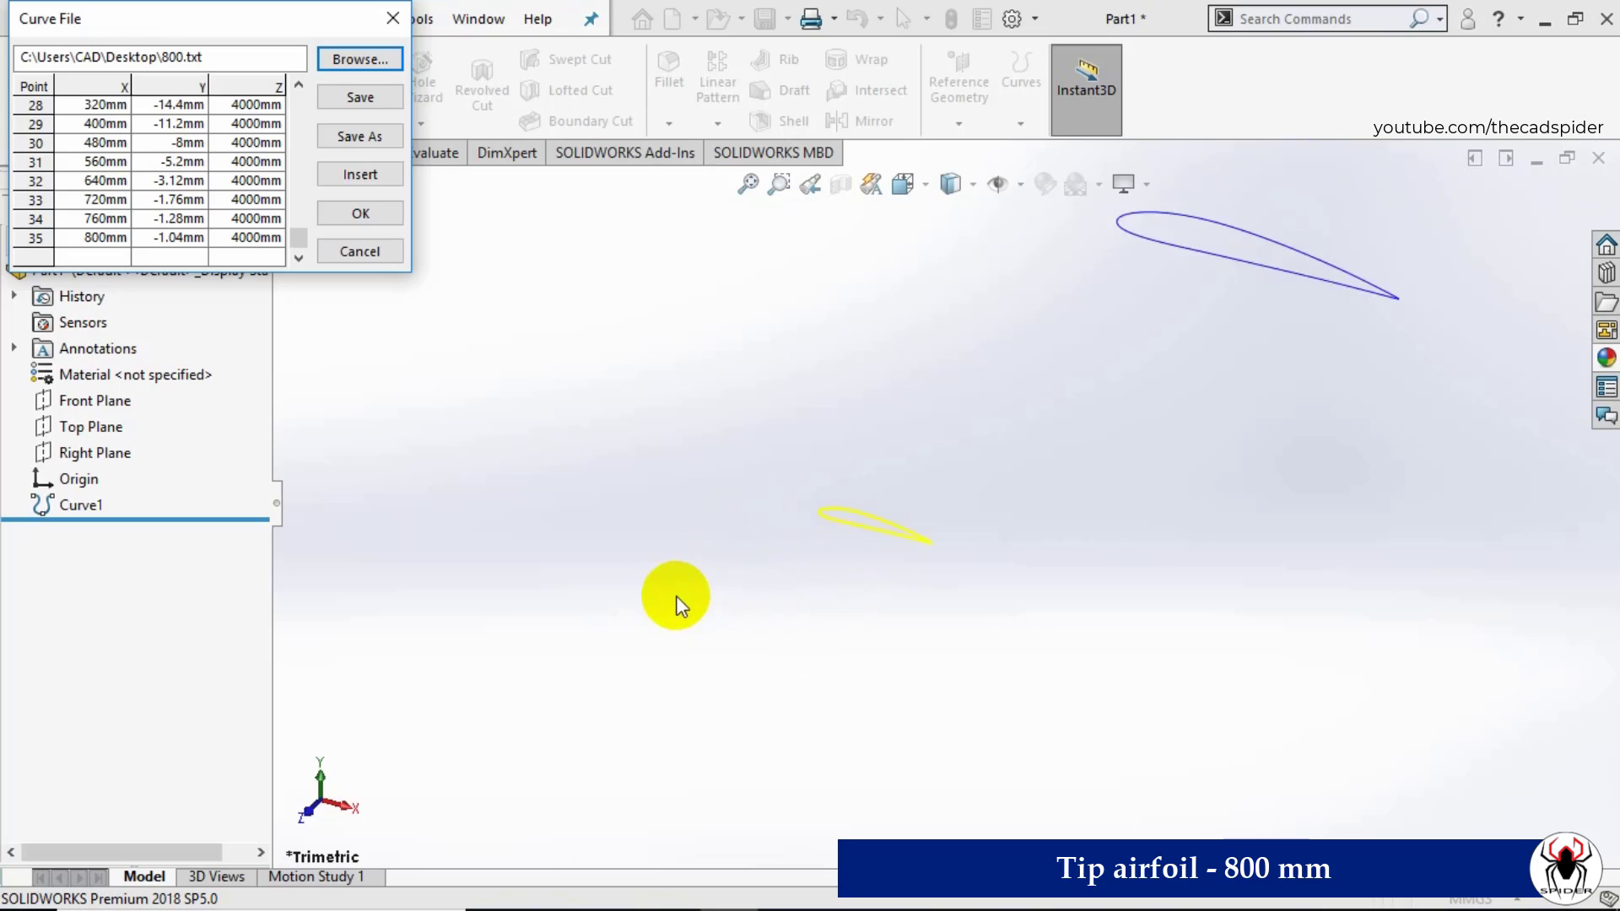
{"action": "scroll", "coordinate": [1156, 417], "scroll_direction": "down", "scroll_amount": 2}
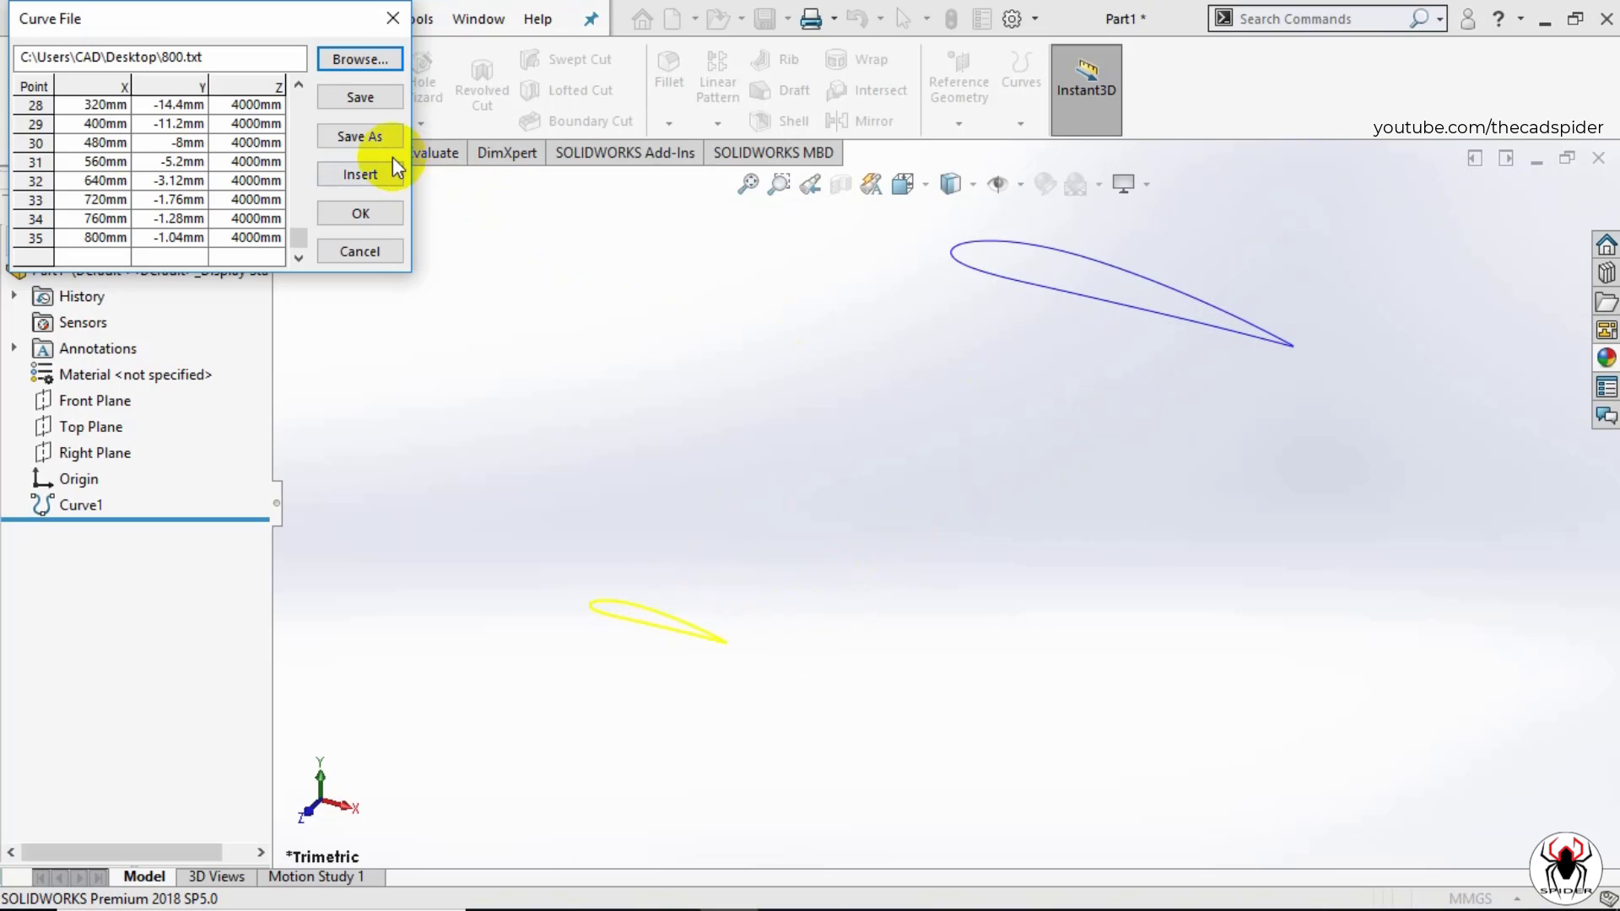
{"action": "left_click", "coordinate": [381, 218]}
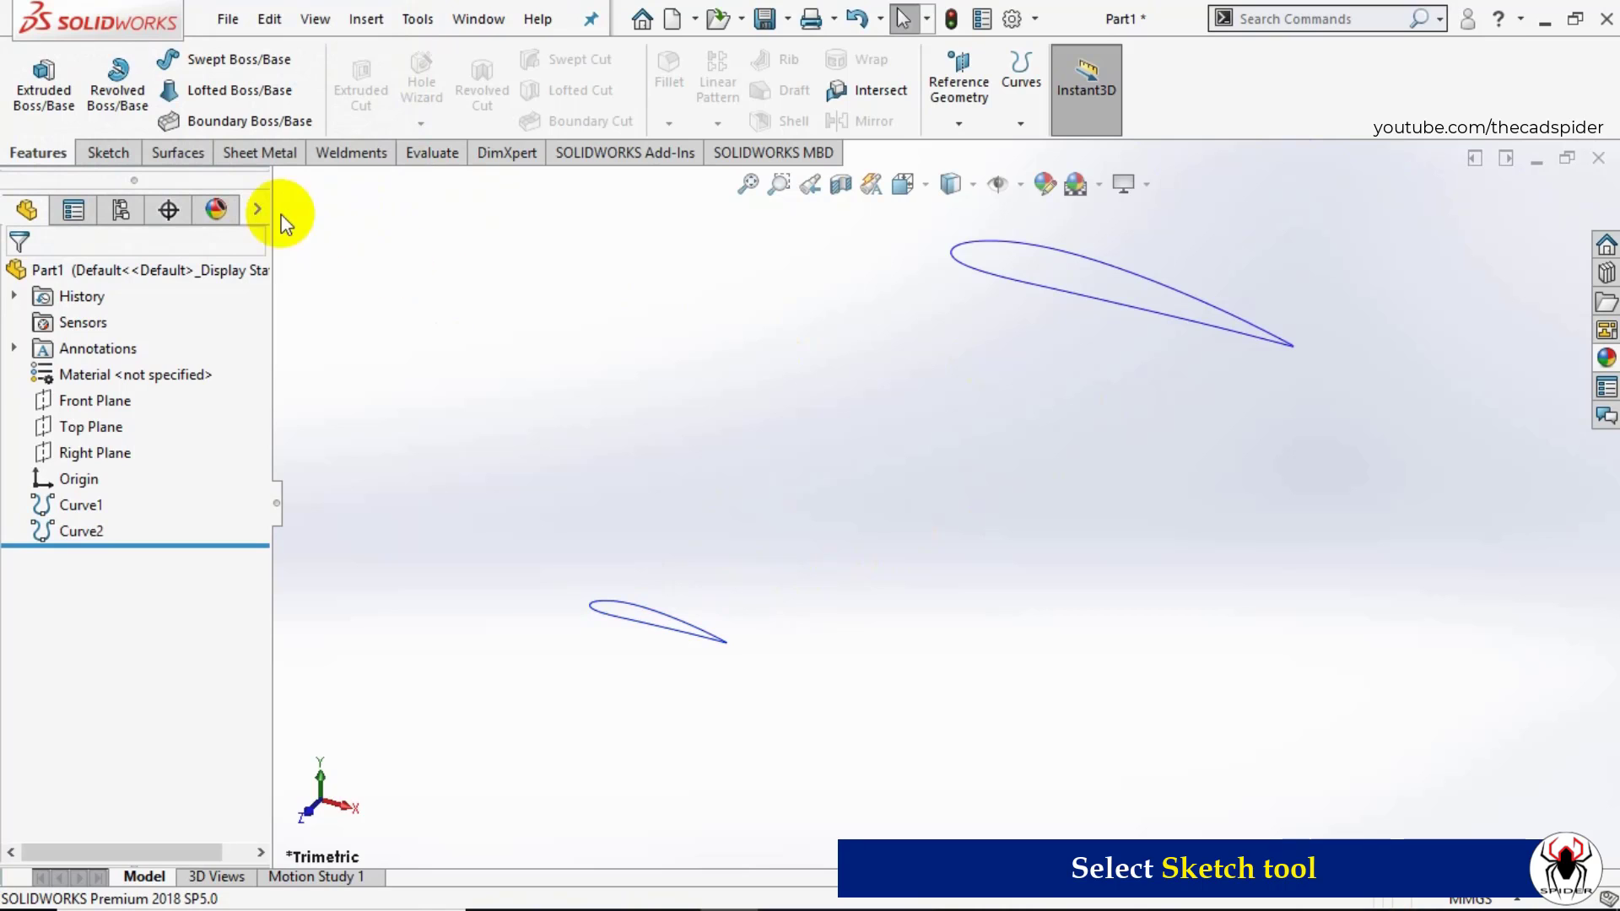
Step: Start a new sketch on the Top Plane
{"action": "left_click", "coordinate": [123, 154]}
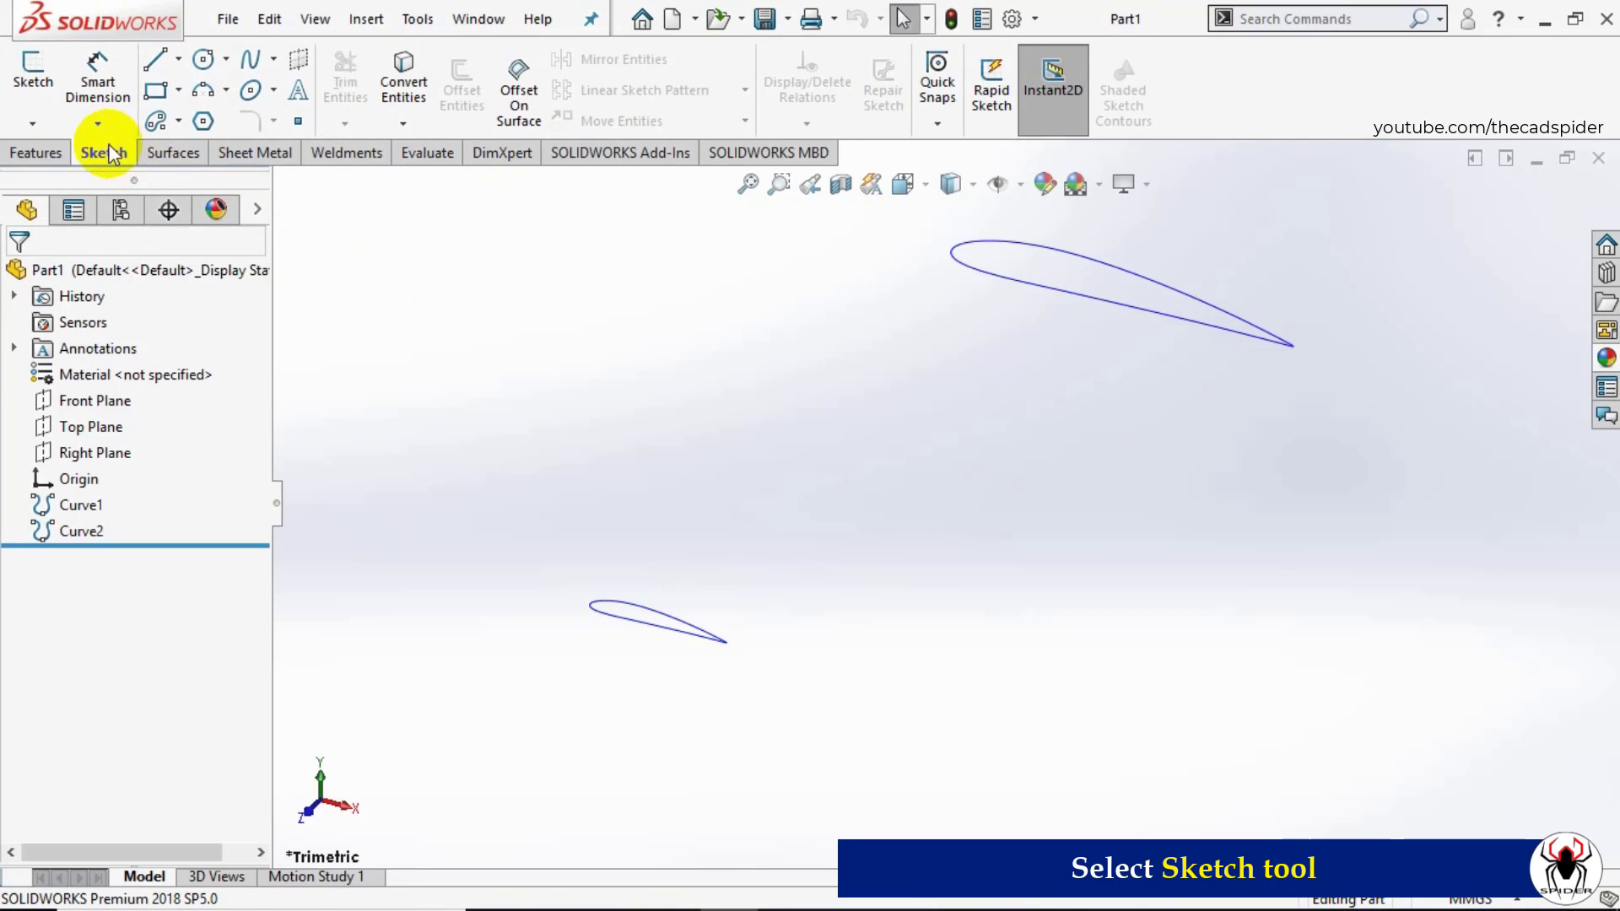
{"action": "left_click", "coordinate": [32, 82]}
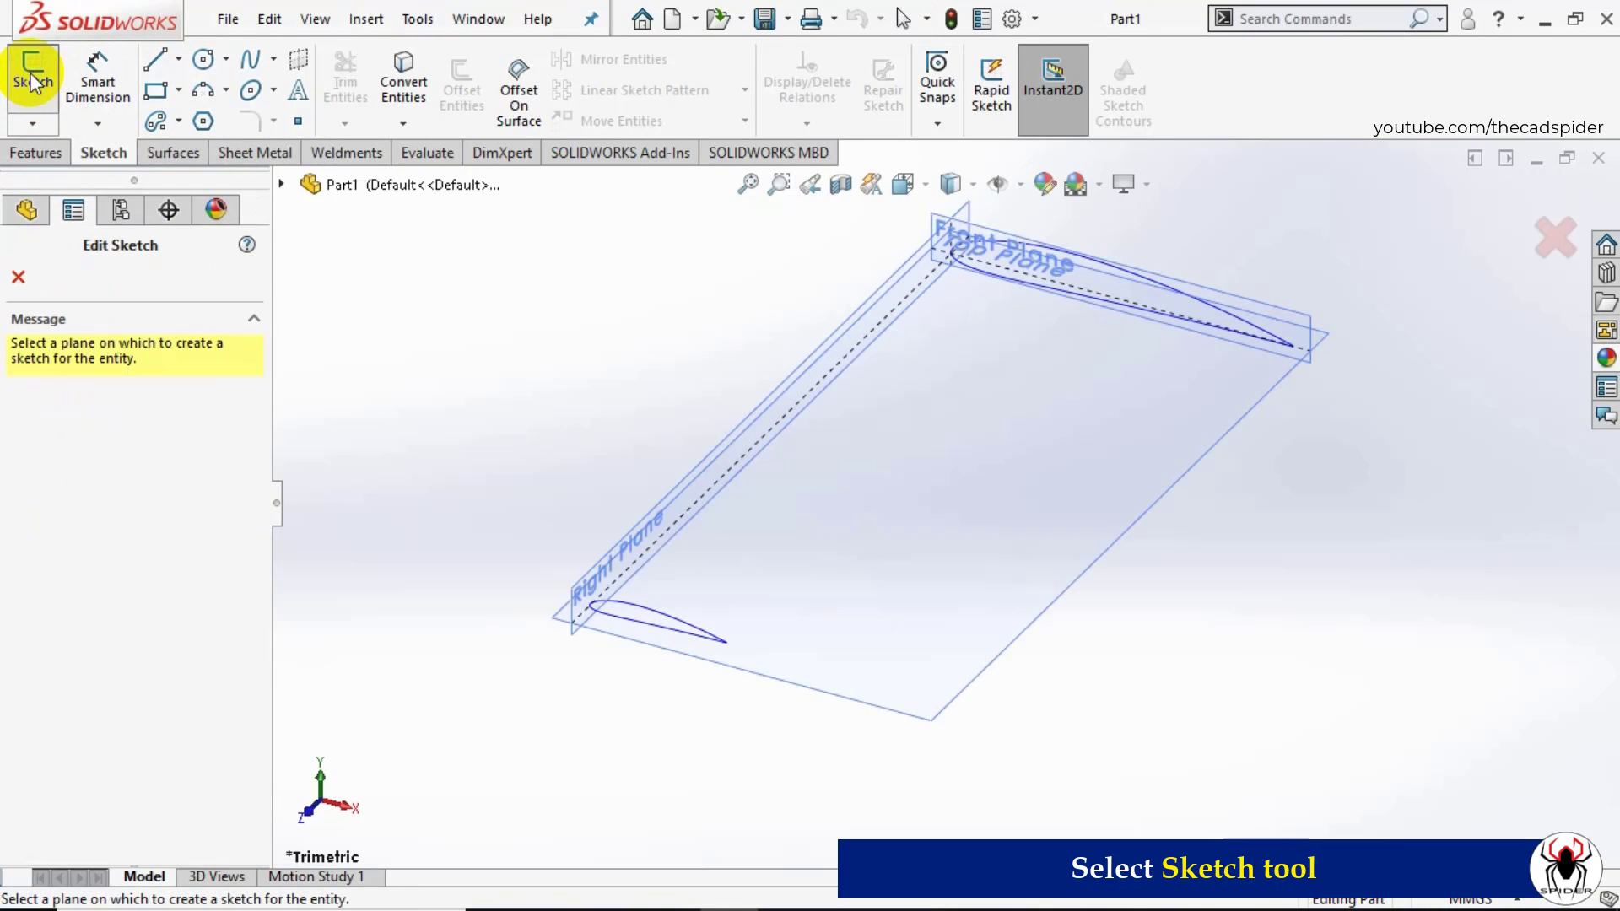
{"action": "left_click", "coordinate": [283, 184]}
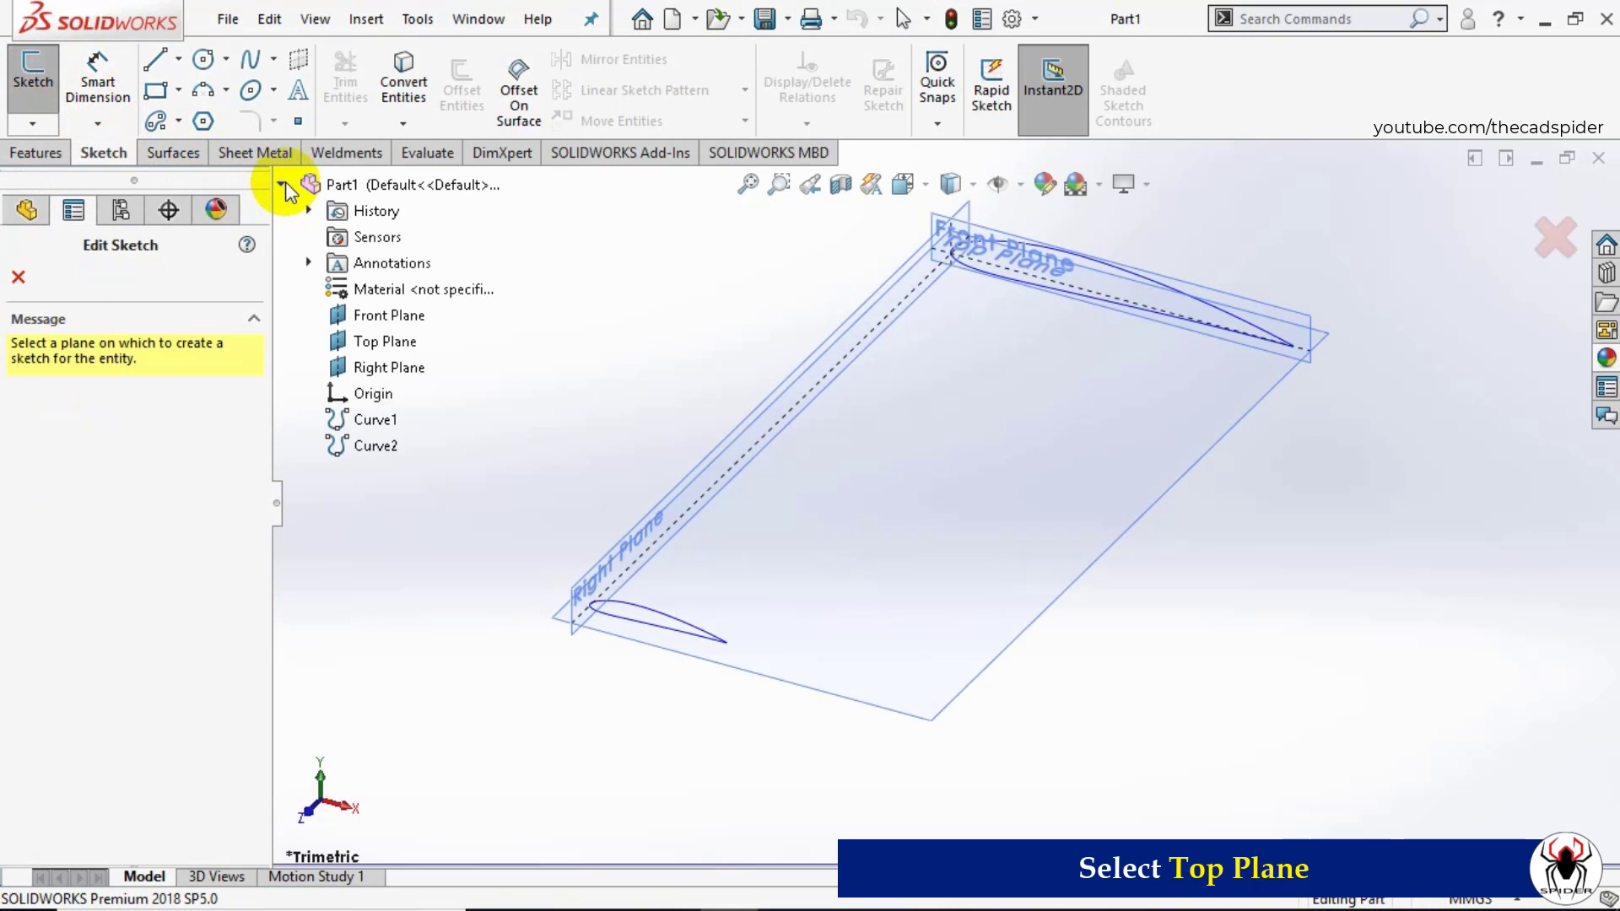
{"action": "left_click", "coordinate": [399, 344]}
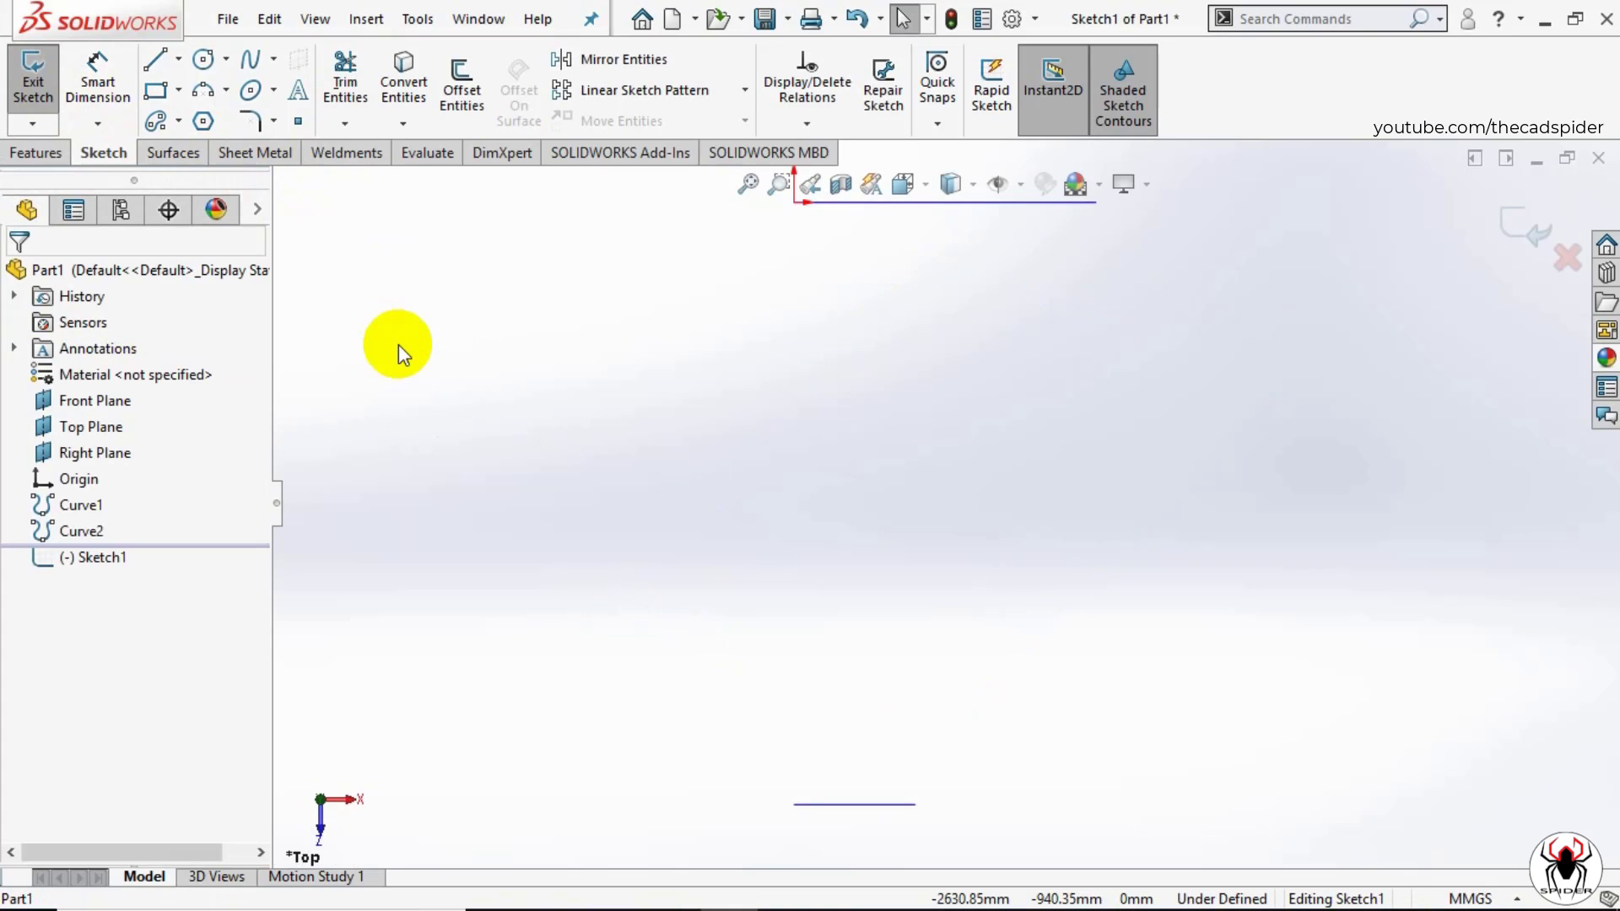
Step: Sketch a vertical centerline from the origin at the root airfoil to the leading end of the tip airfoil
{"action": "scroll", "coordinate": [714, 503], "scroll_direction": "up", "scroll_amount": 2}
{"action": "scroll", "coordinate": [991, 389], "scroll_direction": "down", "scroll_amount": 1}
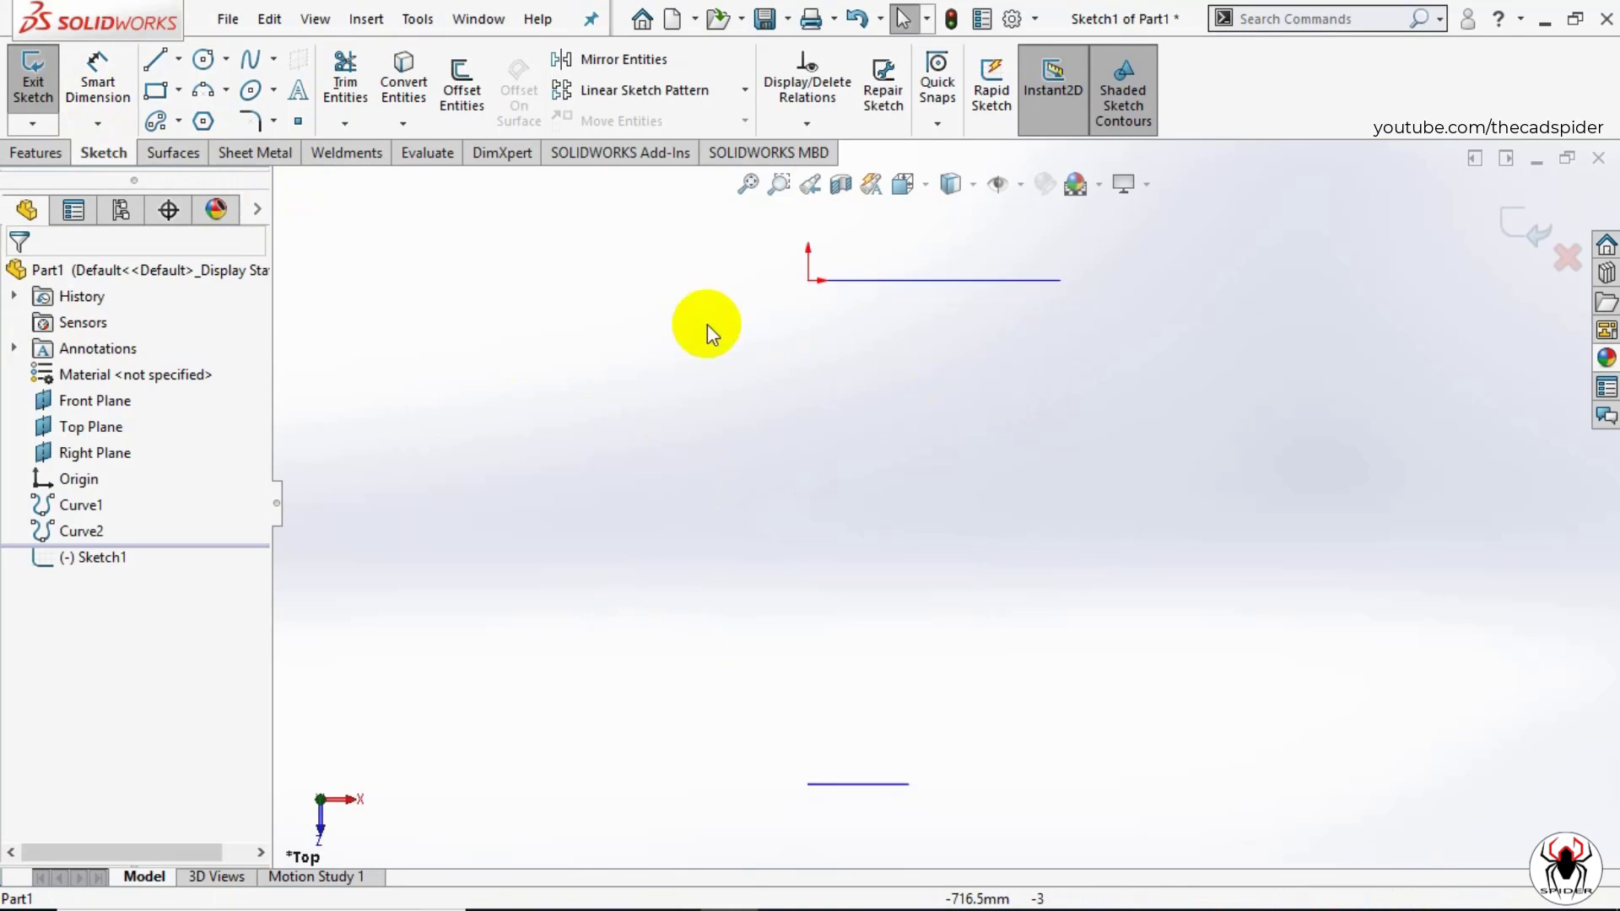
{"action": "left_click", "coordinate": [179, 59]}
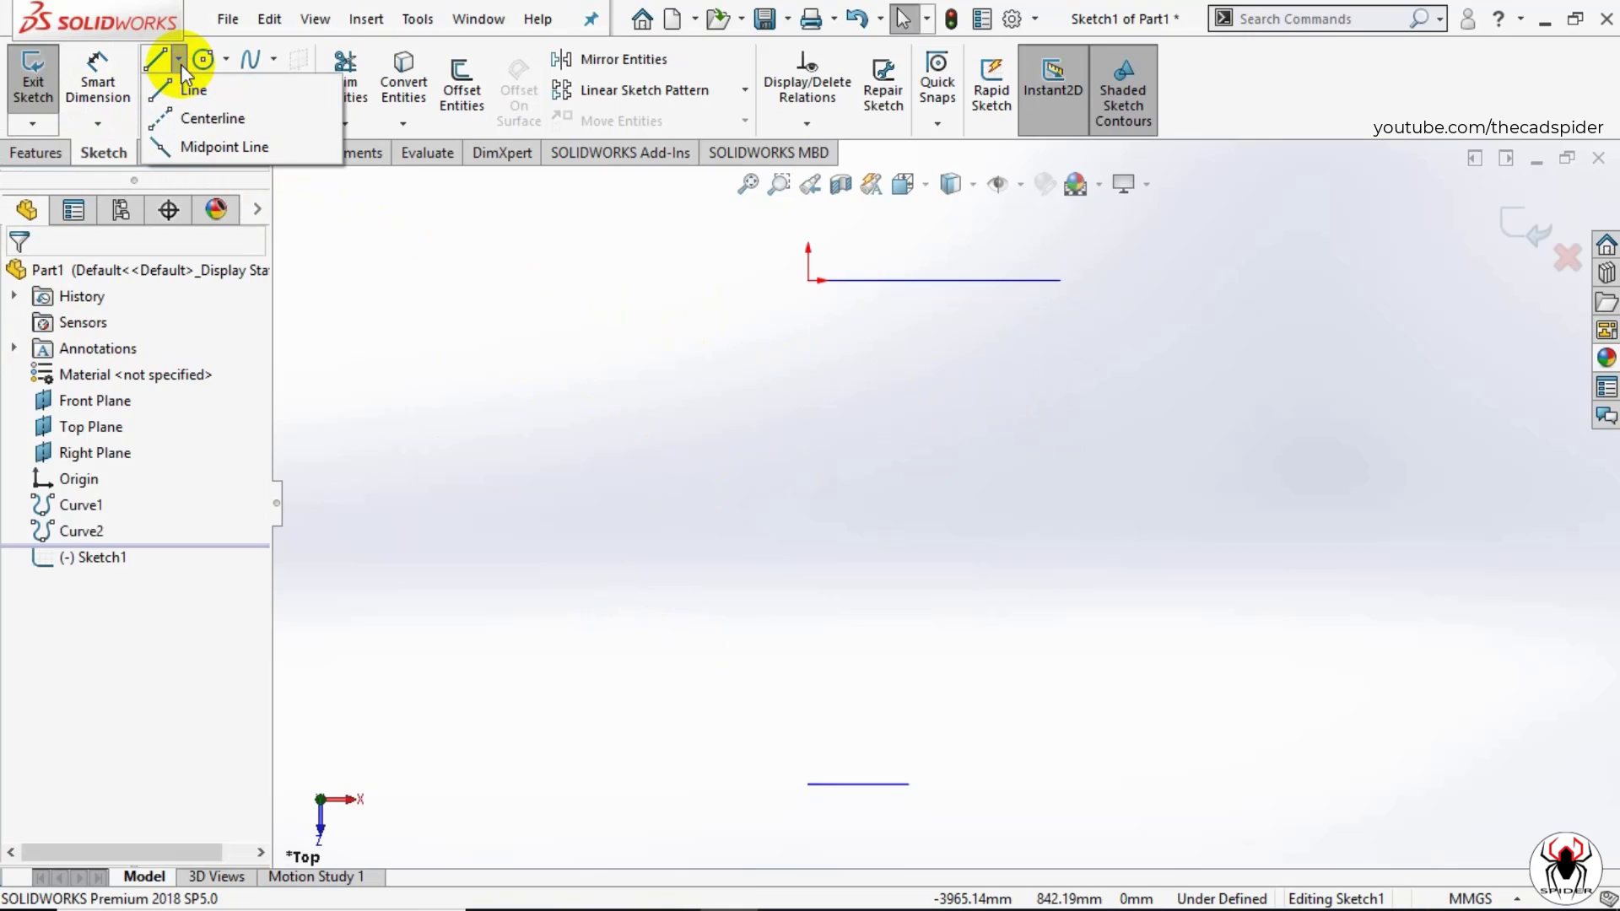
{"action": "left_click", "coordinate": [191, 119]}
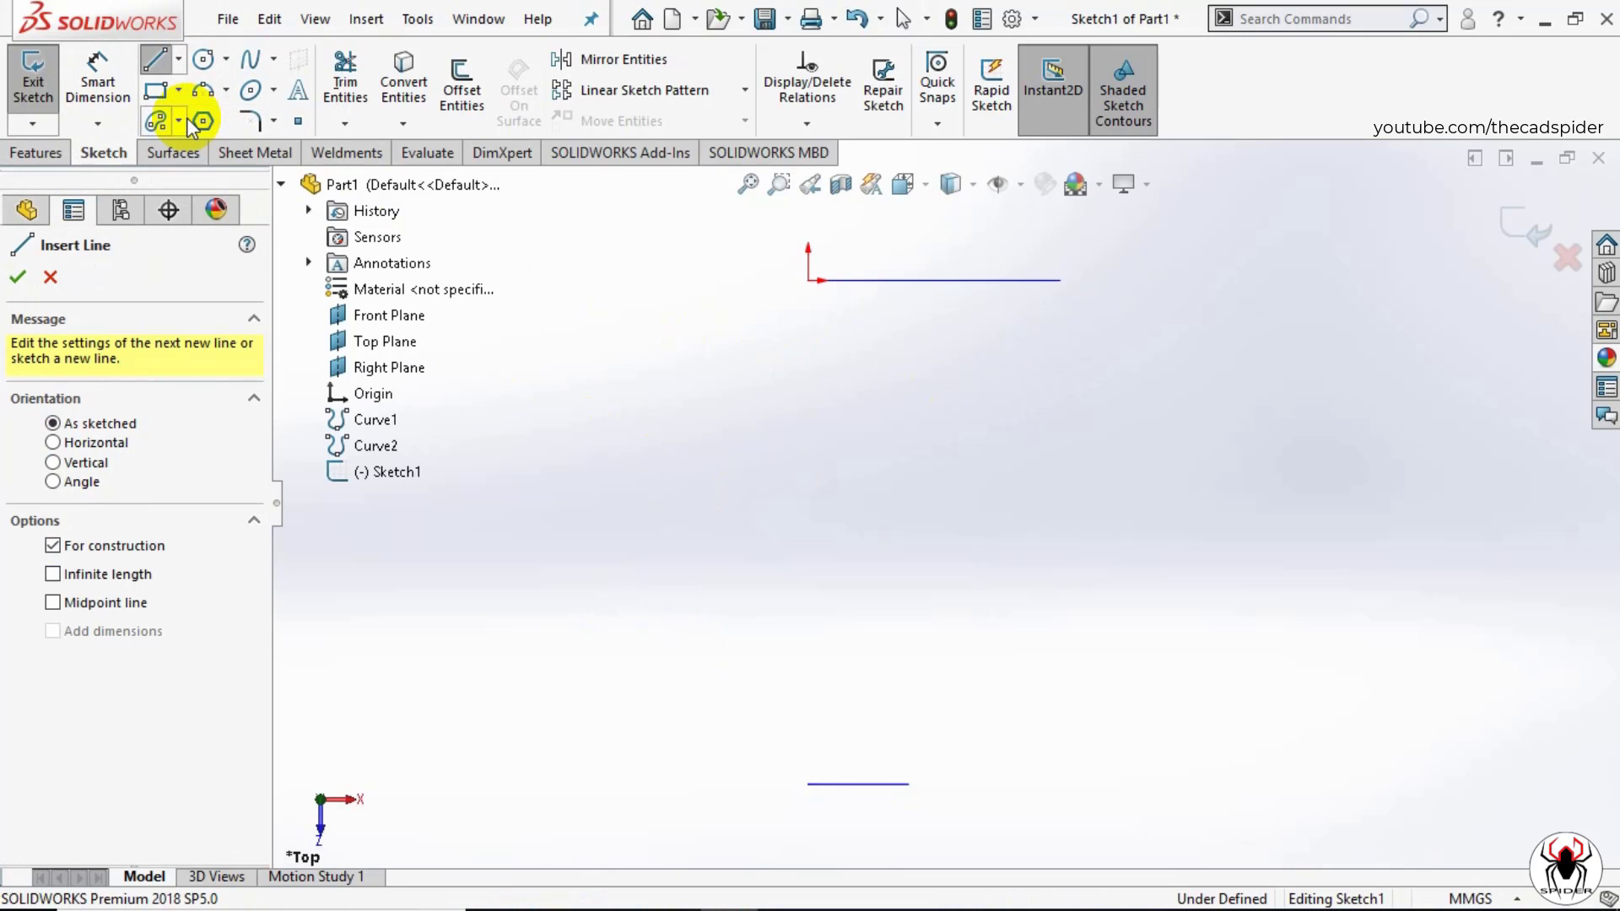
{"action": "left_click", "coordinate": [808, 280]}
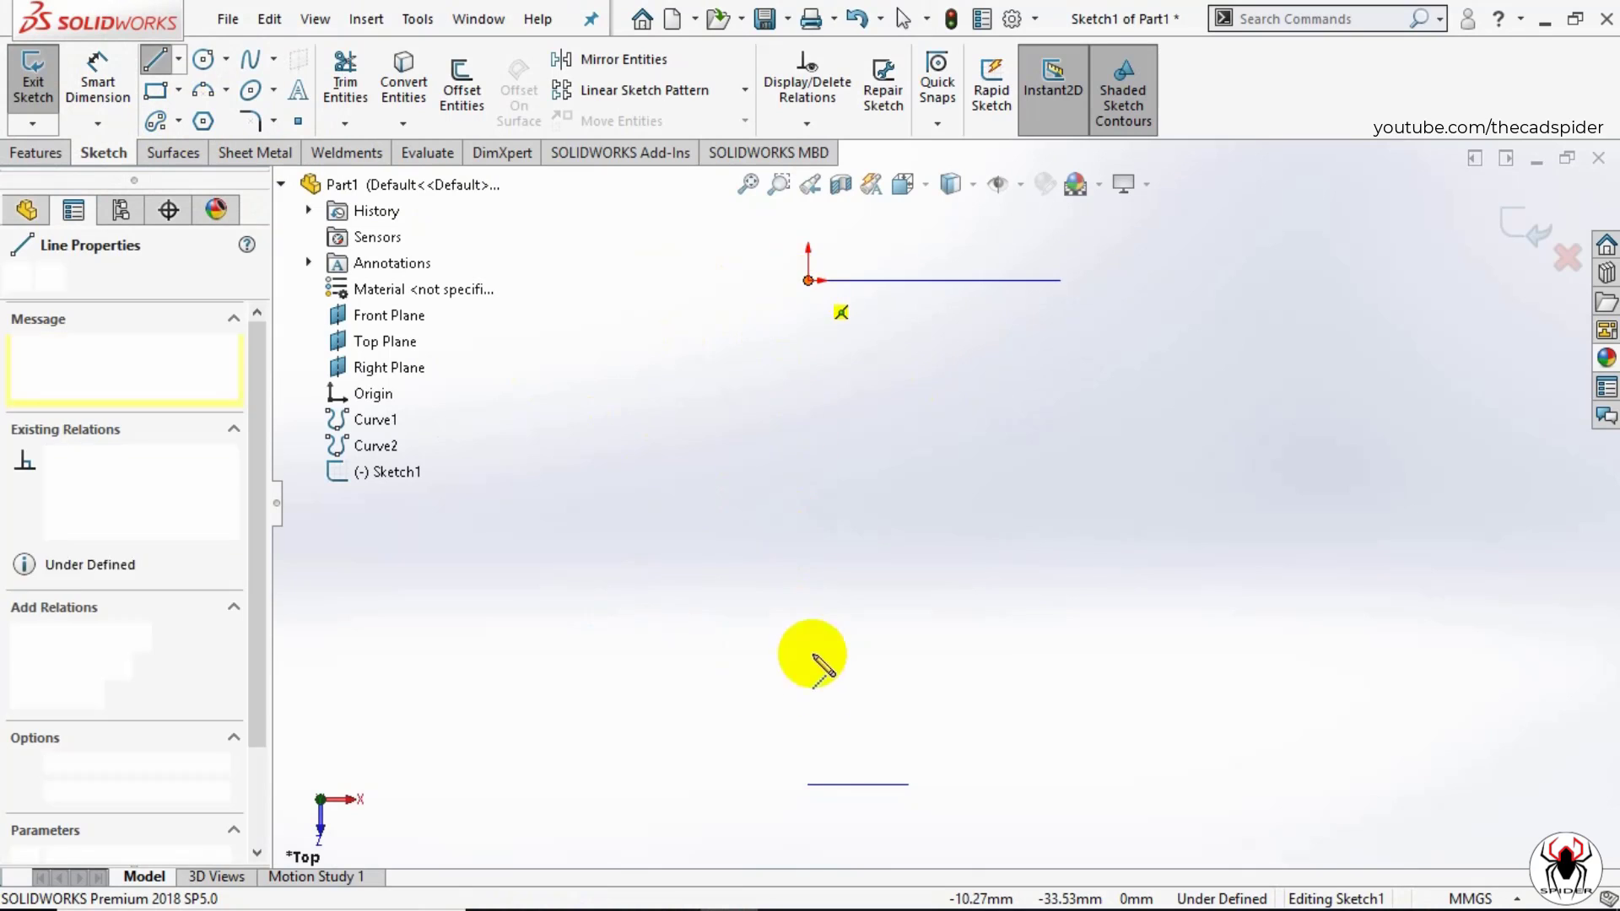
{"action": "left_click", "coordinate": [808, 784]}
{"action": "key", "text": "Escape"}
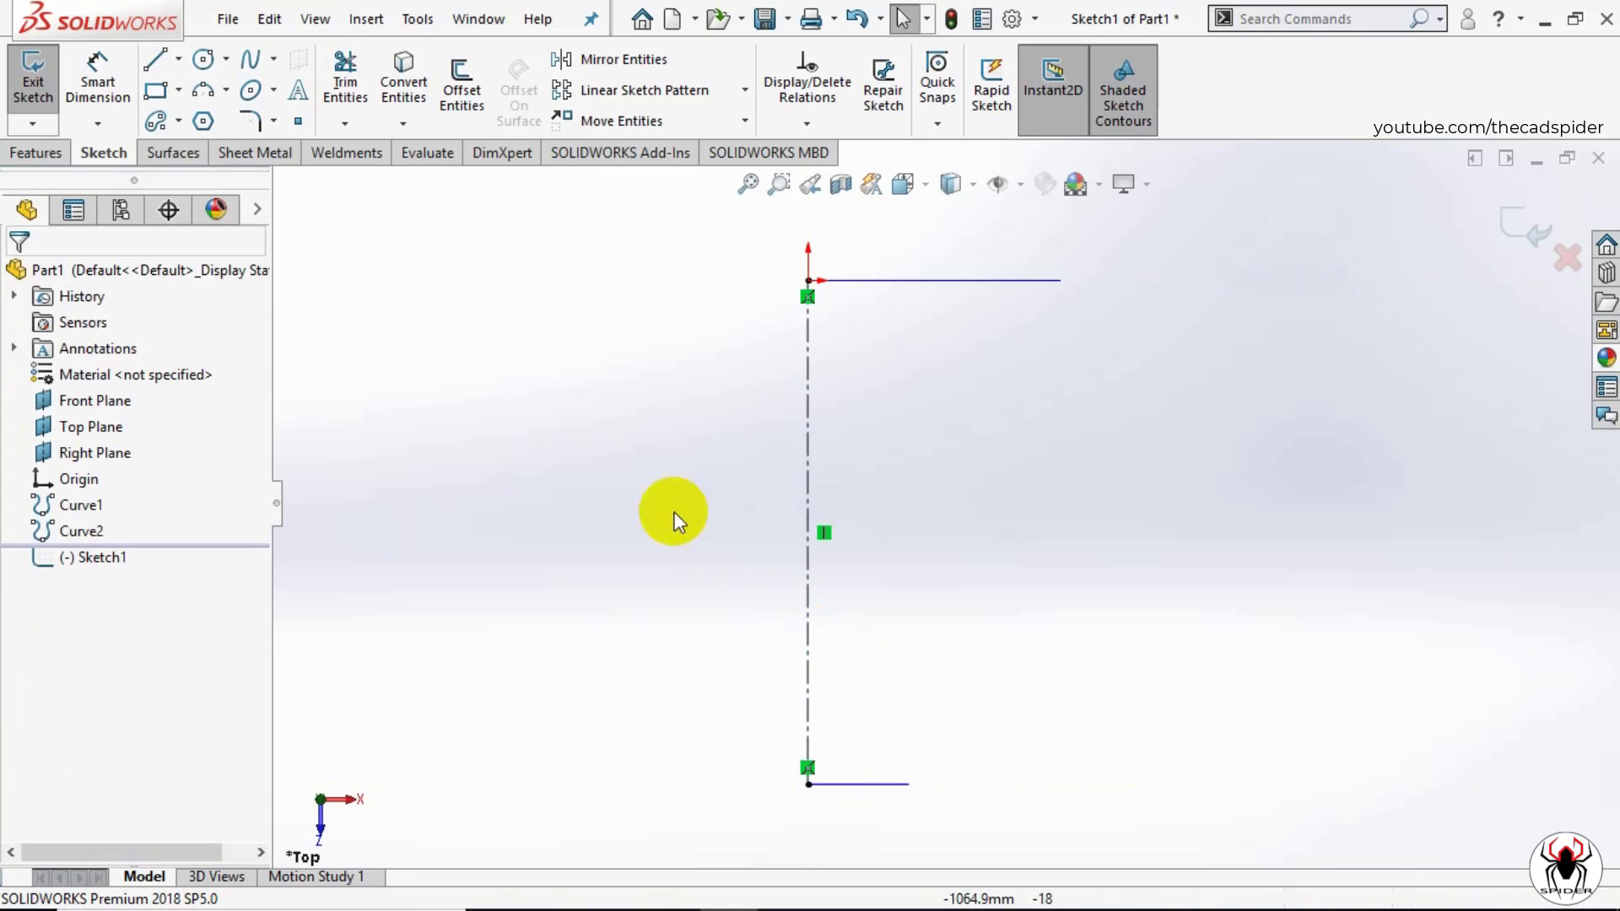
Step: Sketch a 500 mm horizontal centerline from the origin along the root chord and place its dimension text clear of the geometry
{"action": "left_click", "coordinate": [177, 59]}
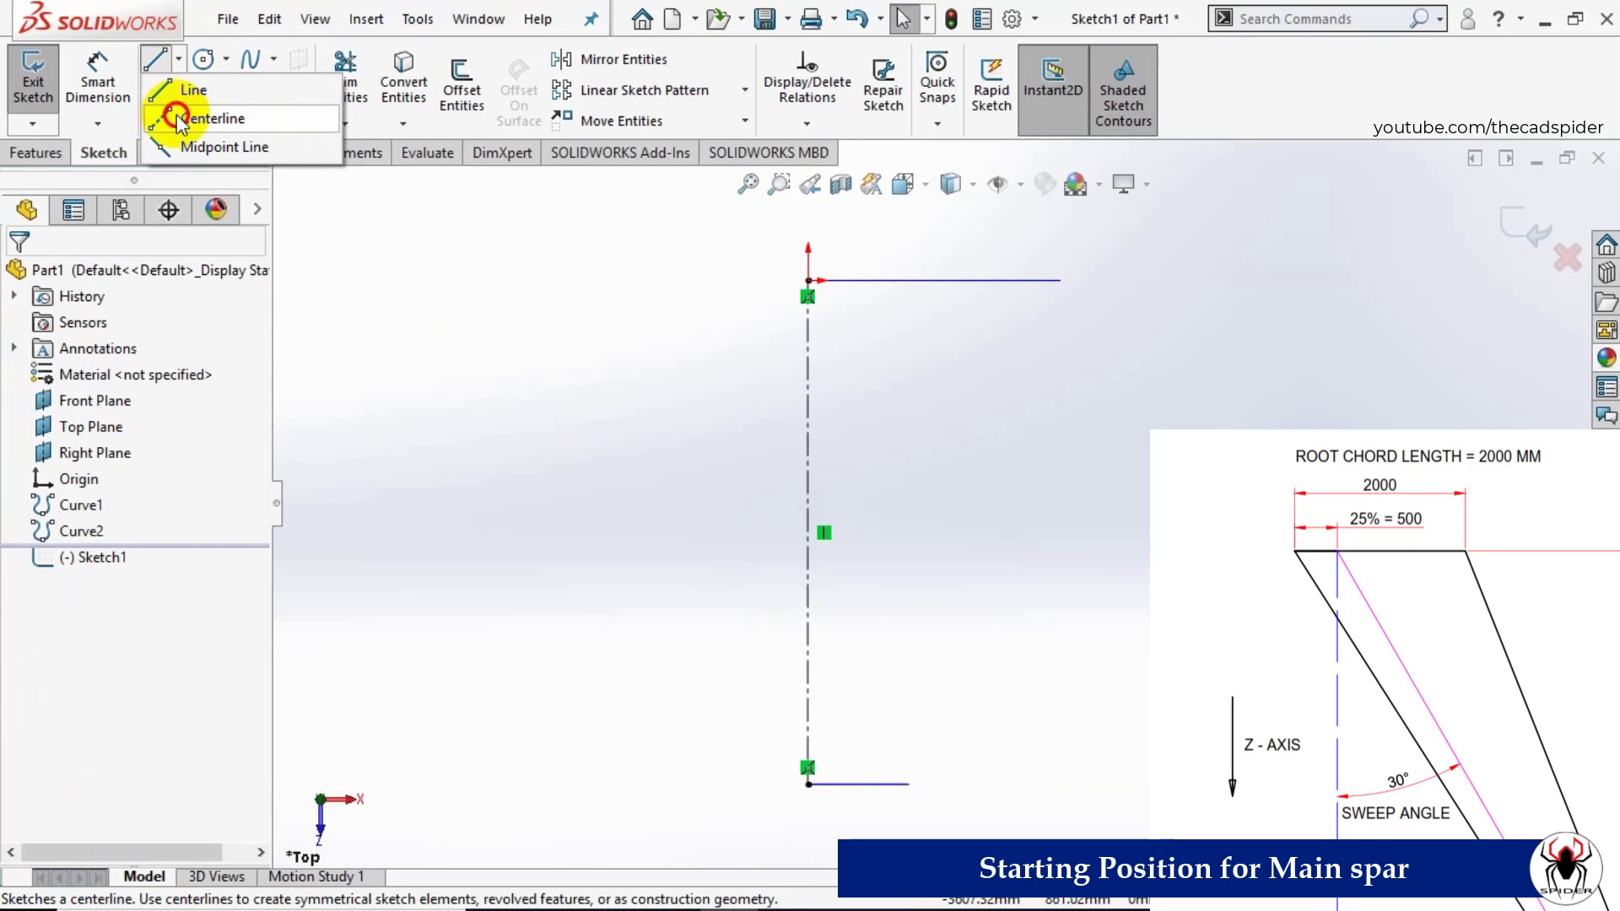
{"action": "left_click", "coordinate": [211, 118]}
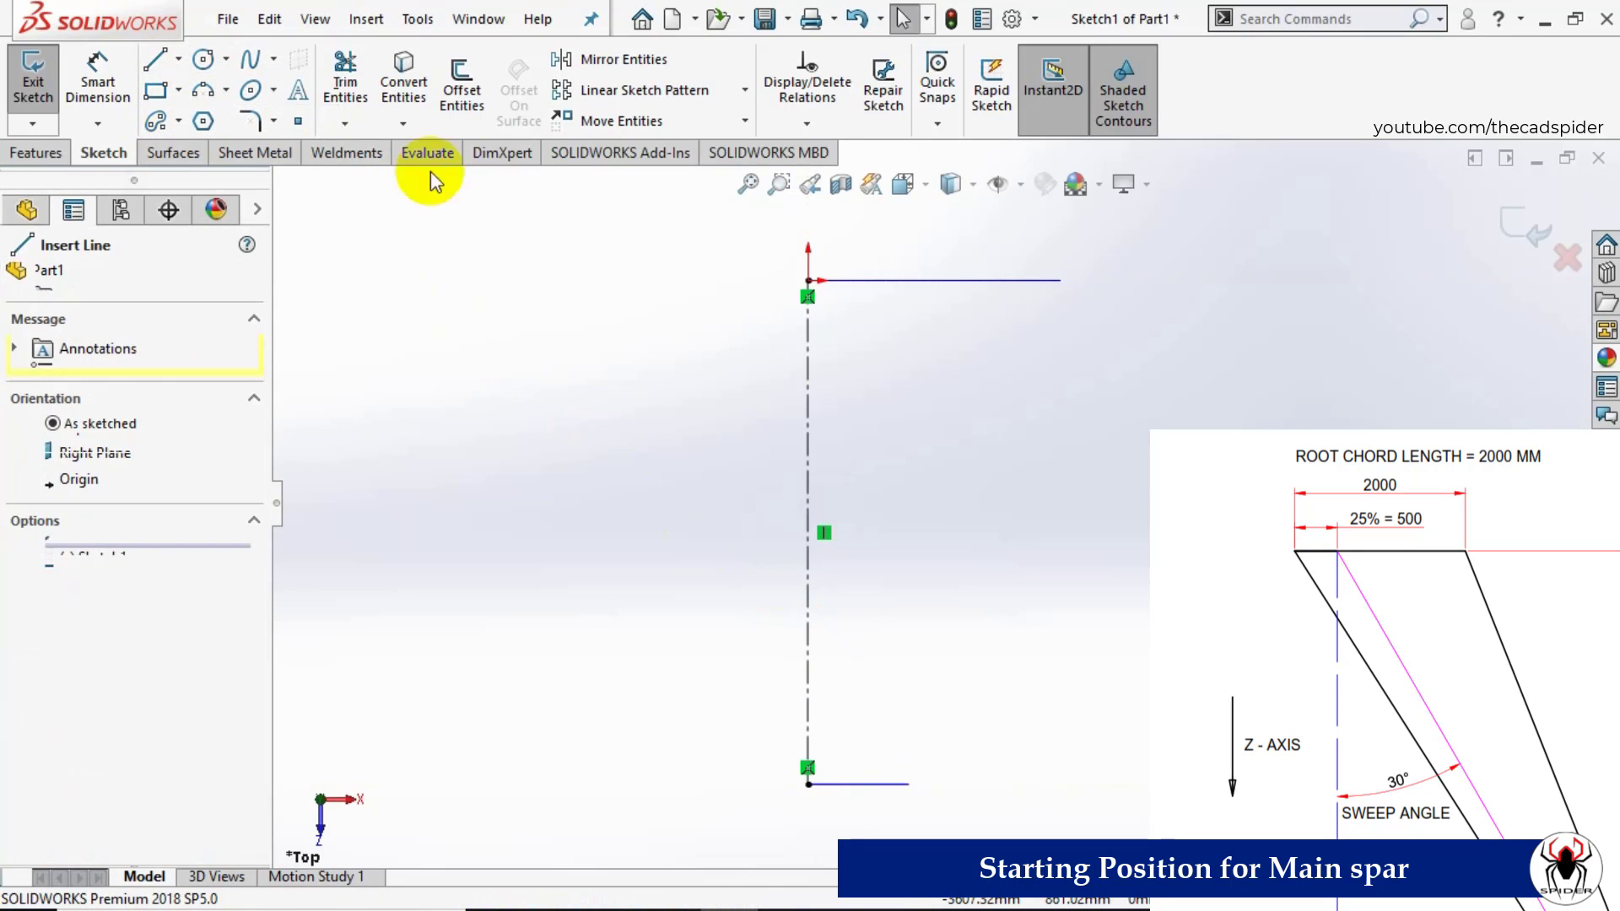
{"action": "left_click", "coordinate": [808, 280]}
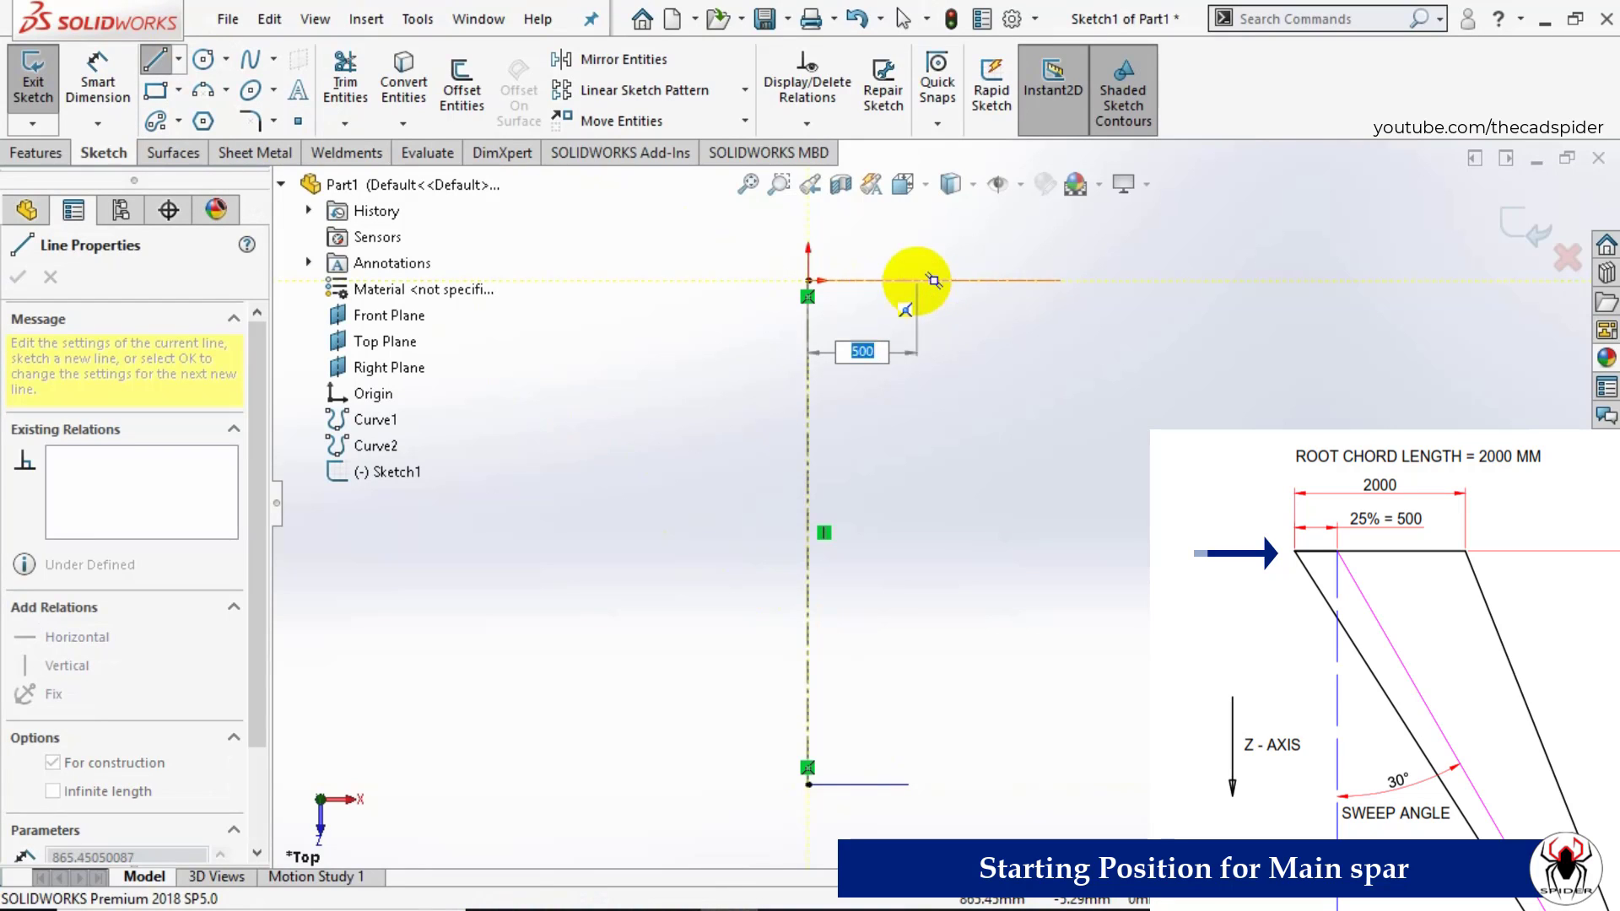
{"action": "key", "text": "Return"}
{"action": "key", "text": "Escape"}
{"action": "key", "text": "Escape"}
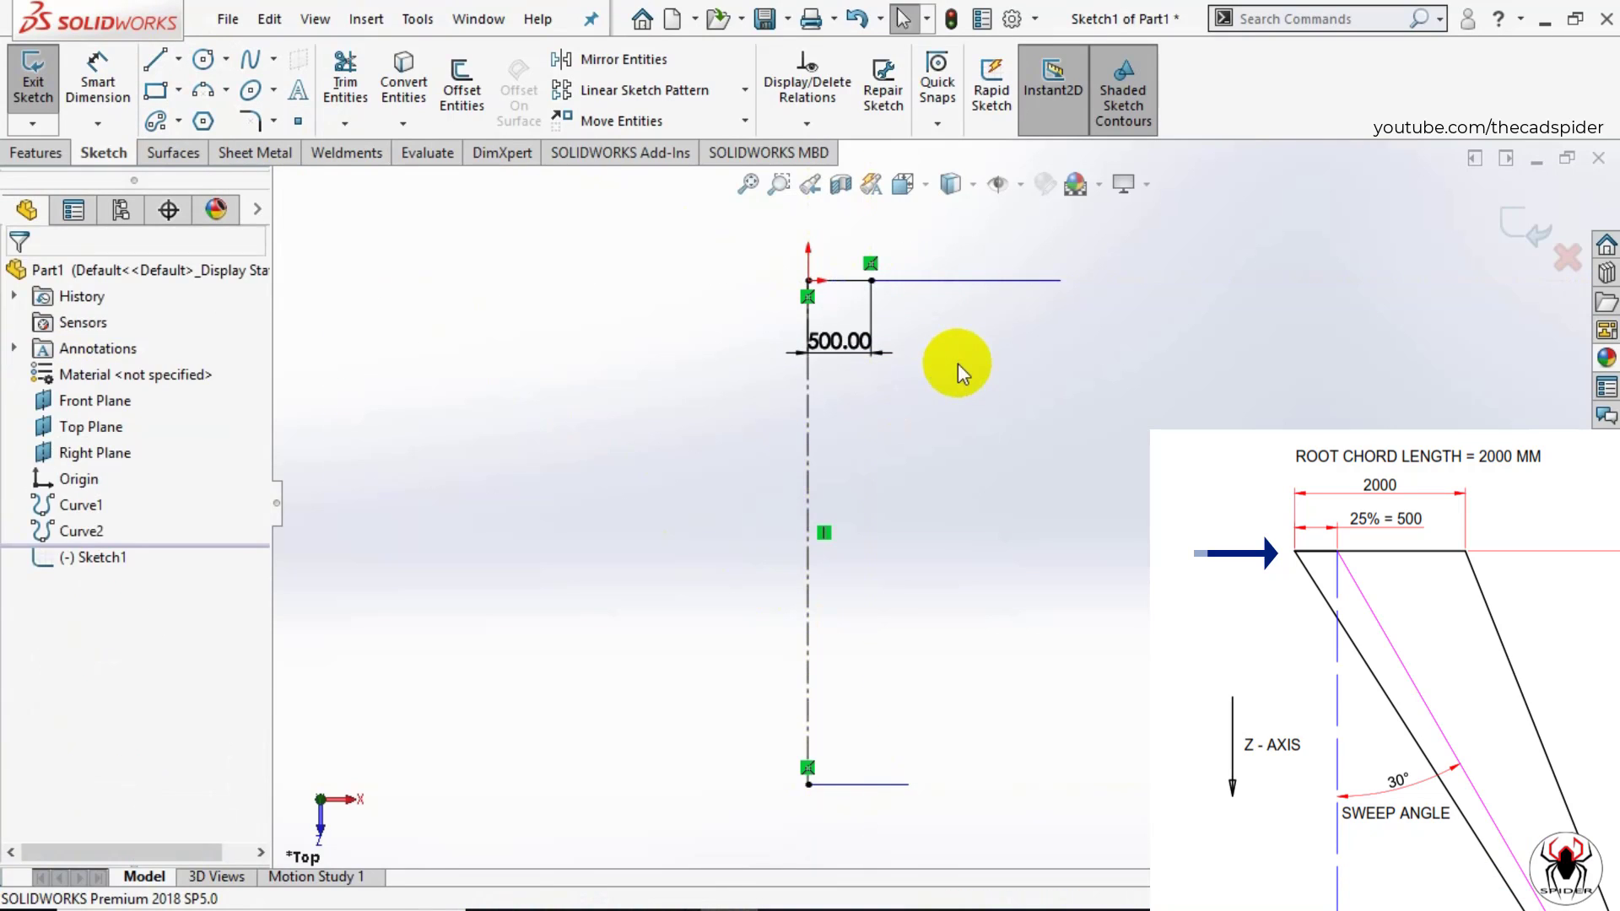
{"action": "left_click_drag", "start_coordinate": [856, 336], "coordinate": [972, 333]}
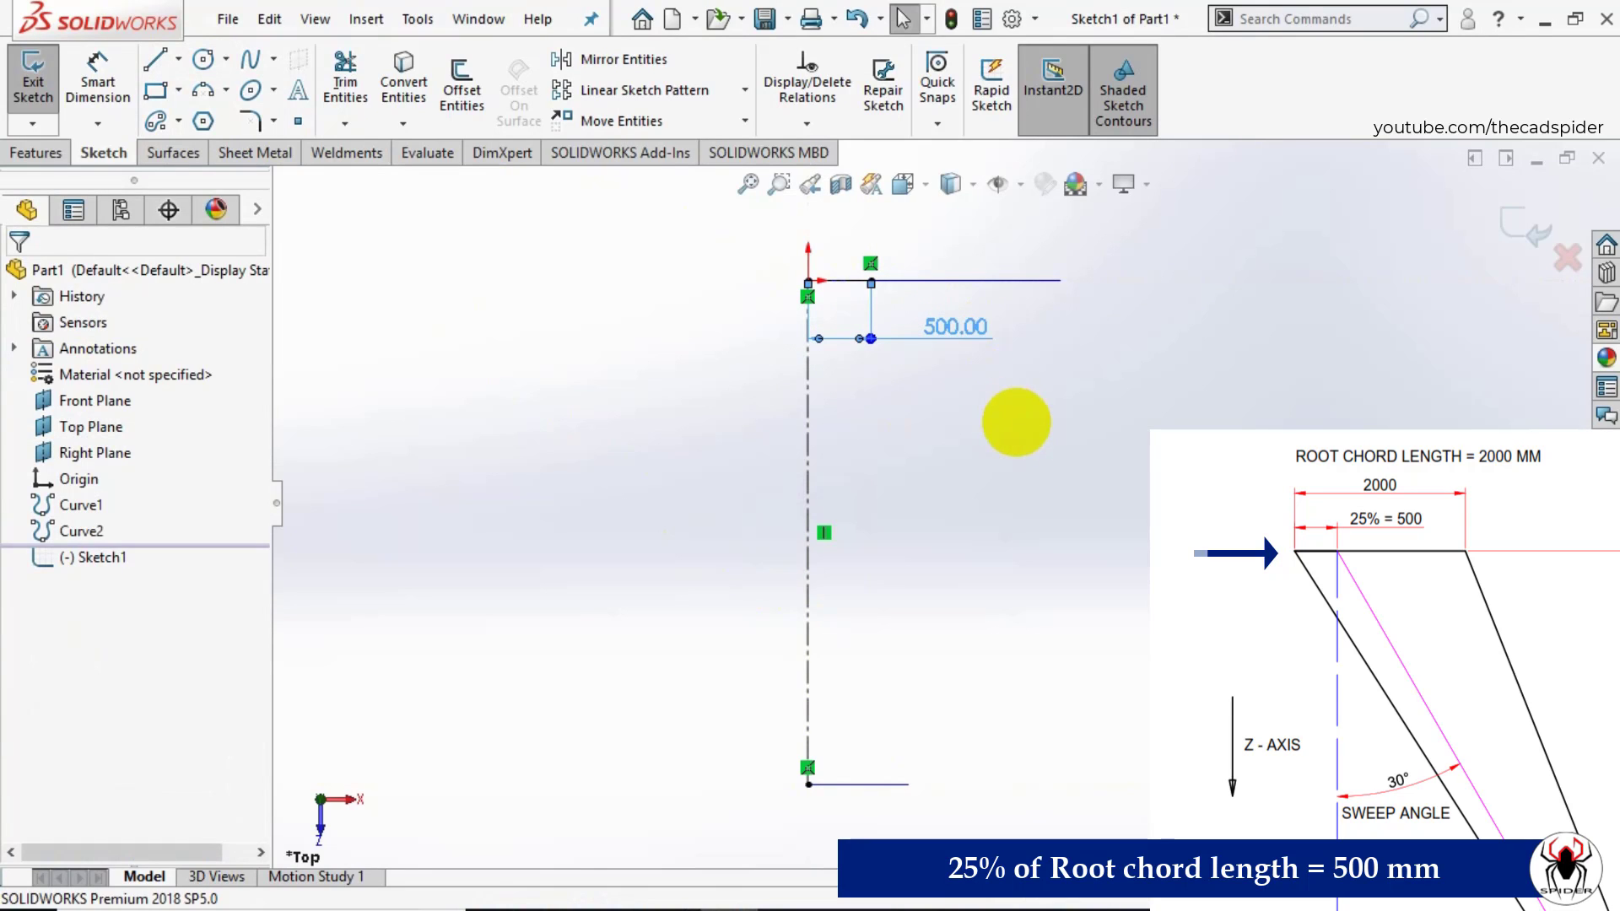
{"action": "left_click", "coordinate": [1016, 423]}
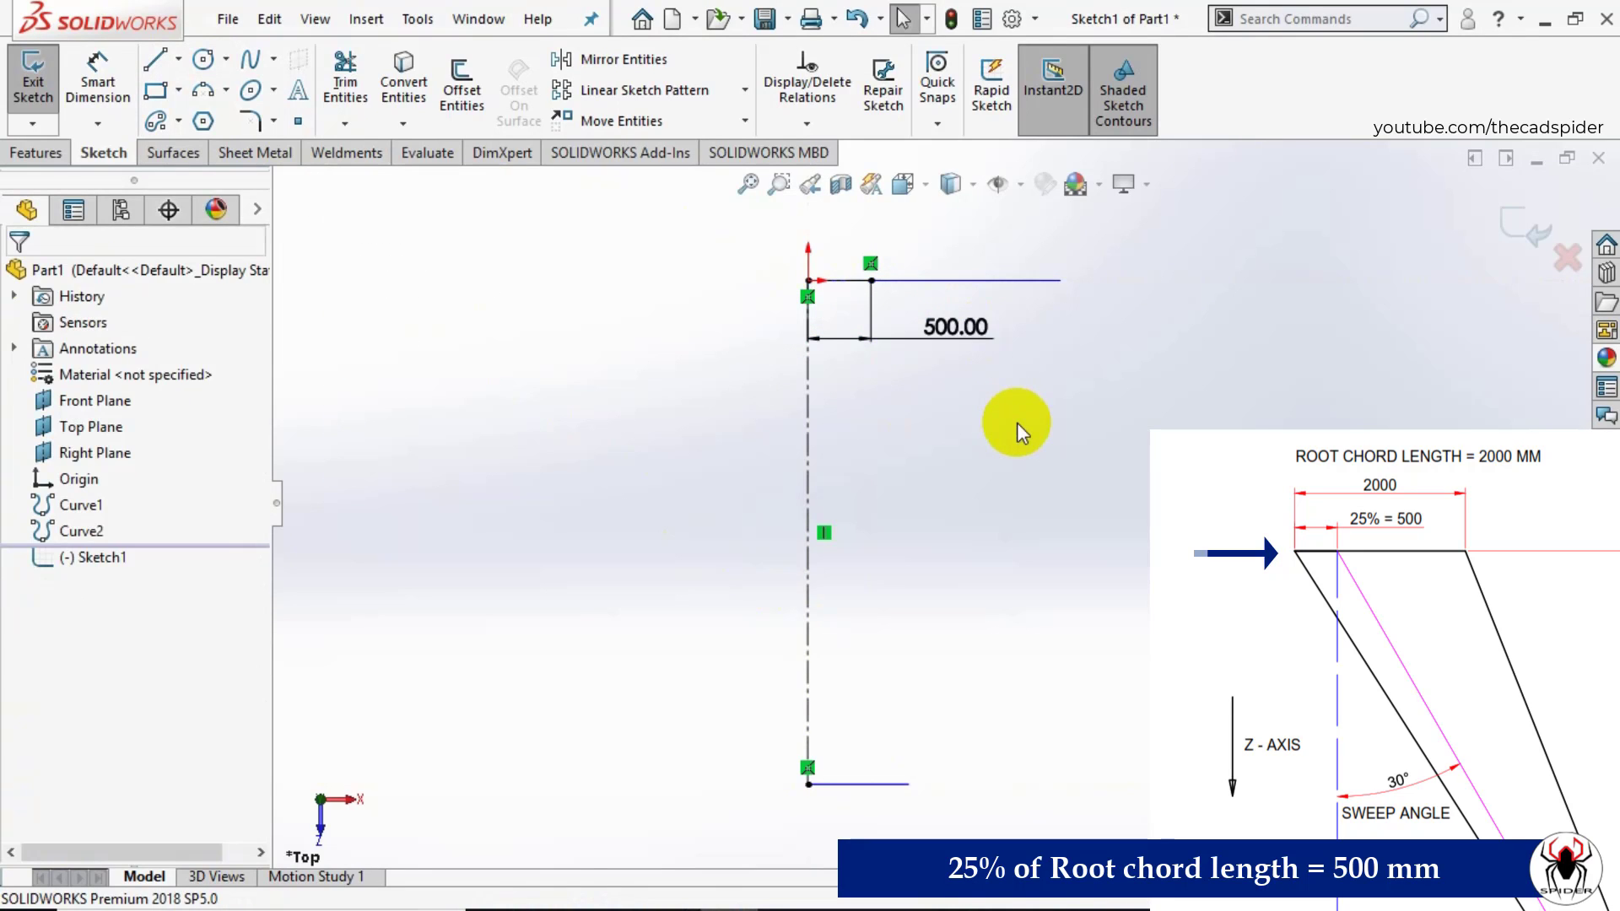
Step: Sketch the main spar line, about 4447 mm long, from the end of the 500 mm centerline sloping outward to just past the tip chord level
{"action": "left_click", "coordinate": [178, 60]}
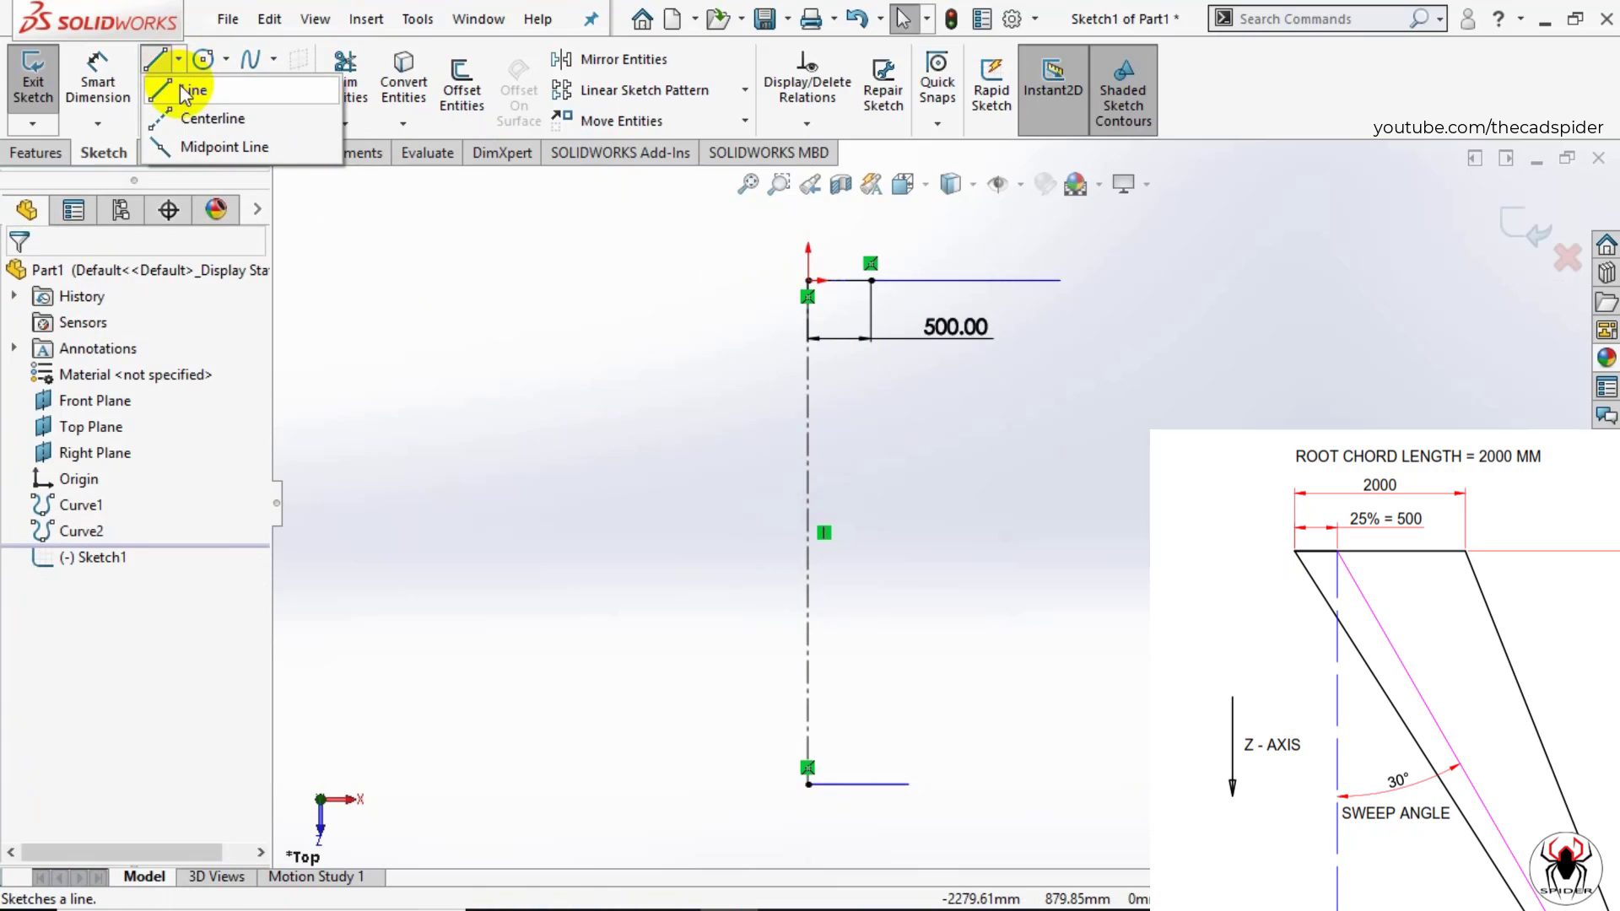
{"action": "left_click", "coordinate": [187, 89]}
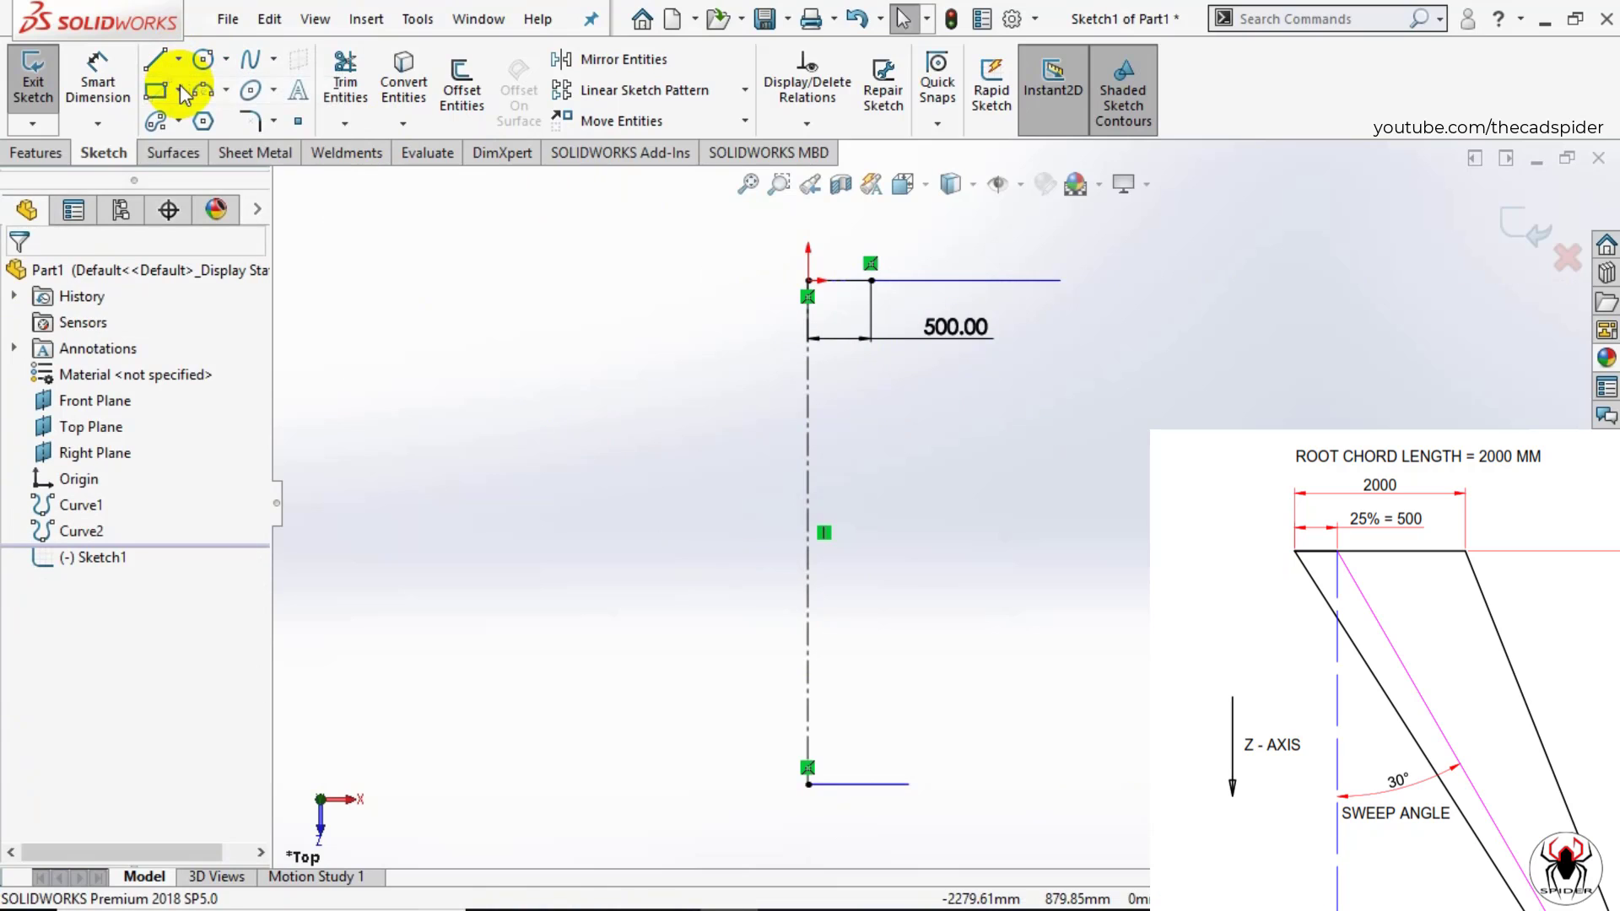
{"action": "left_click", "coordinate": [871, 281]}
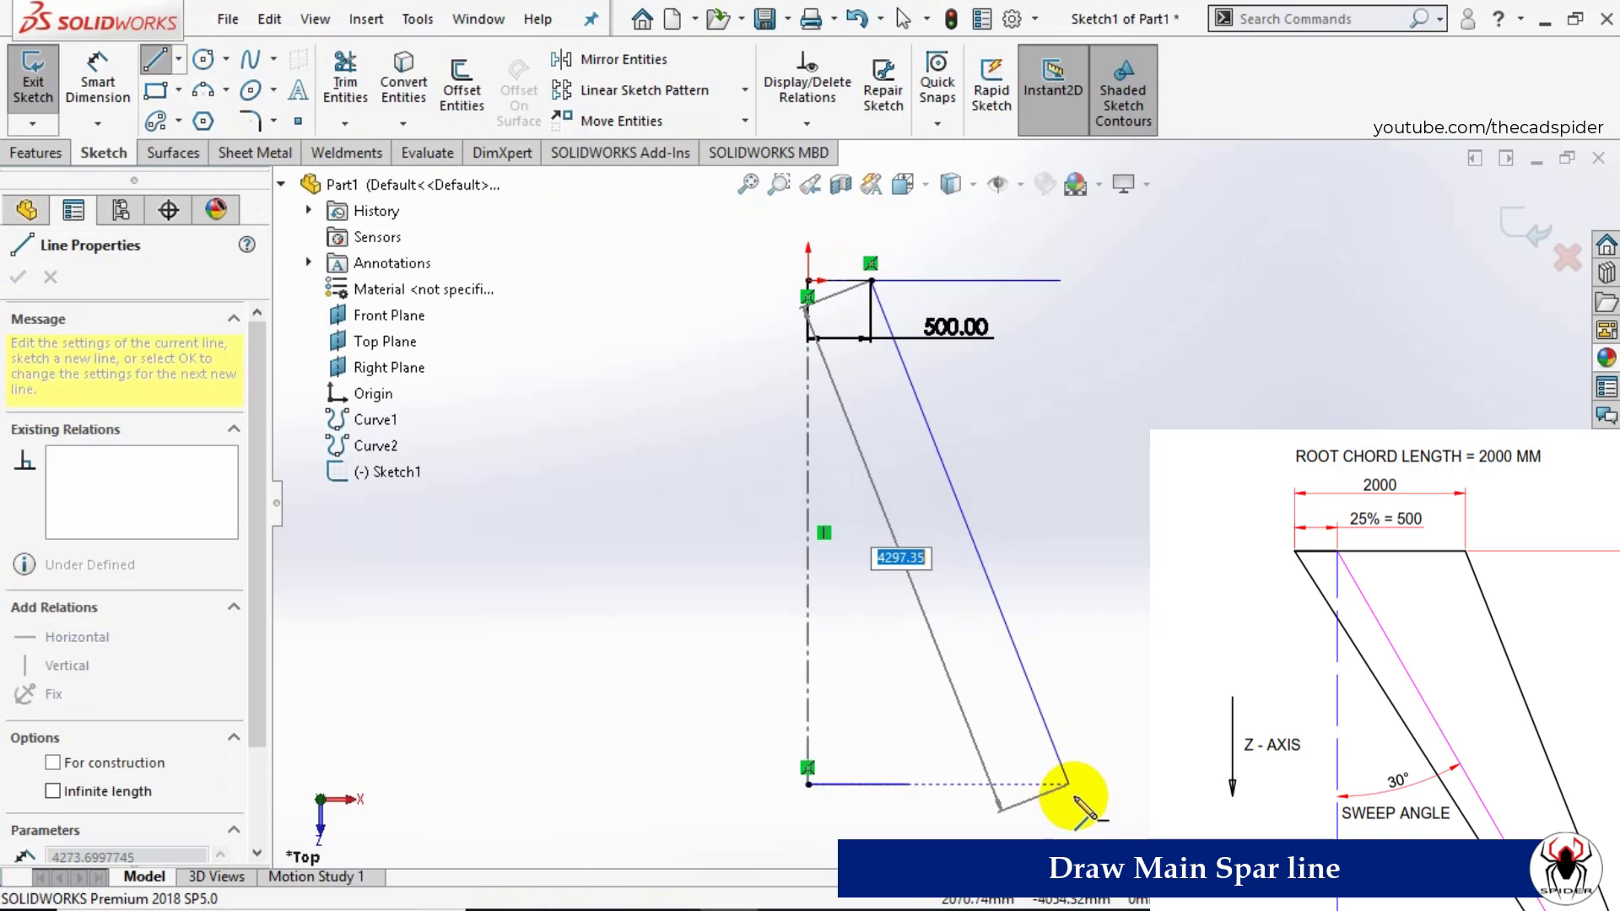
{"action": "left_click", "coordinate": [1083, 799]}
{"action": "key", "text": "Escape"}
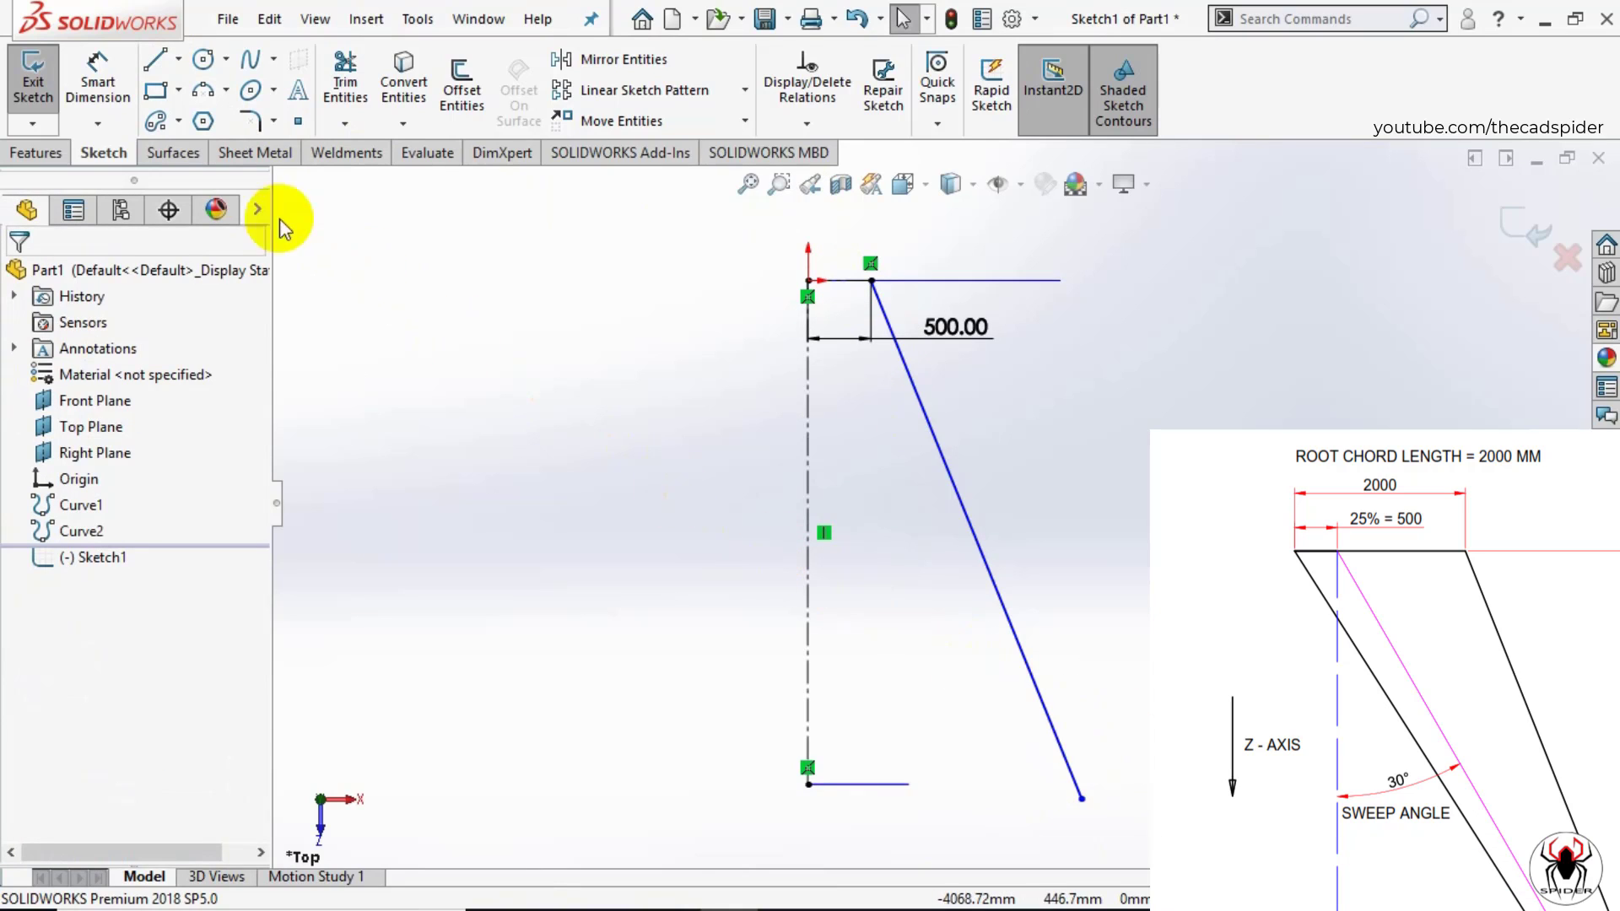
Step: Dimension the angle between the vertical centerline and the spar line and set it to 30°
{"action": "left_click", "coordinate": [100, 97]}
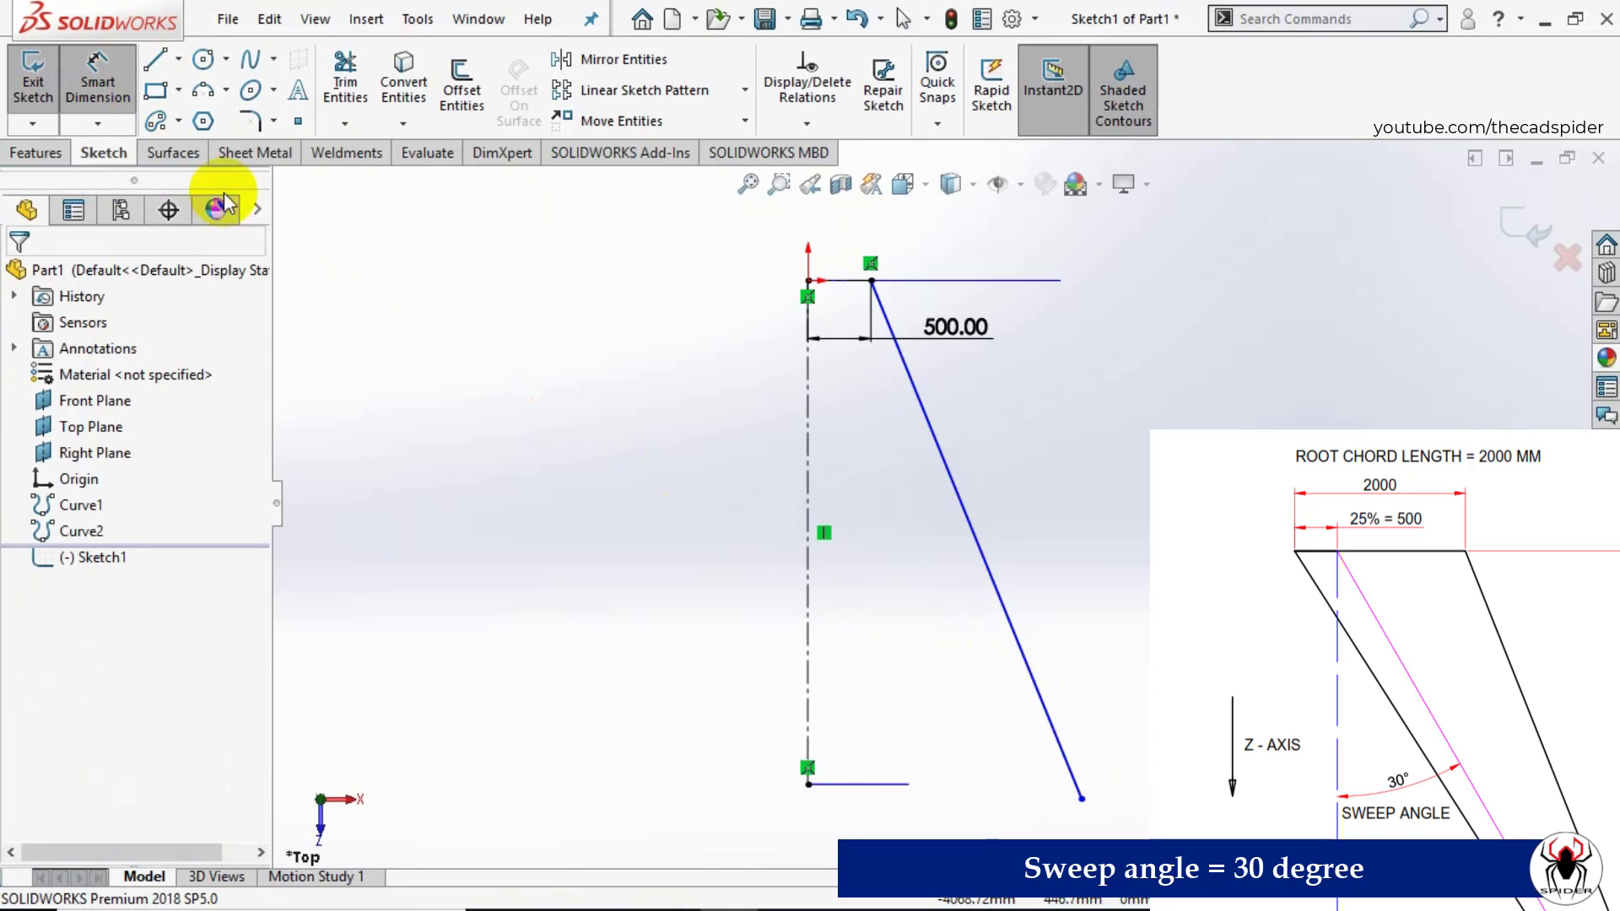
{"action": "left_click", "coordinate": [808, 505]}
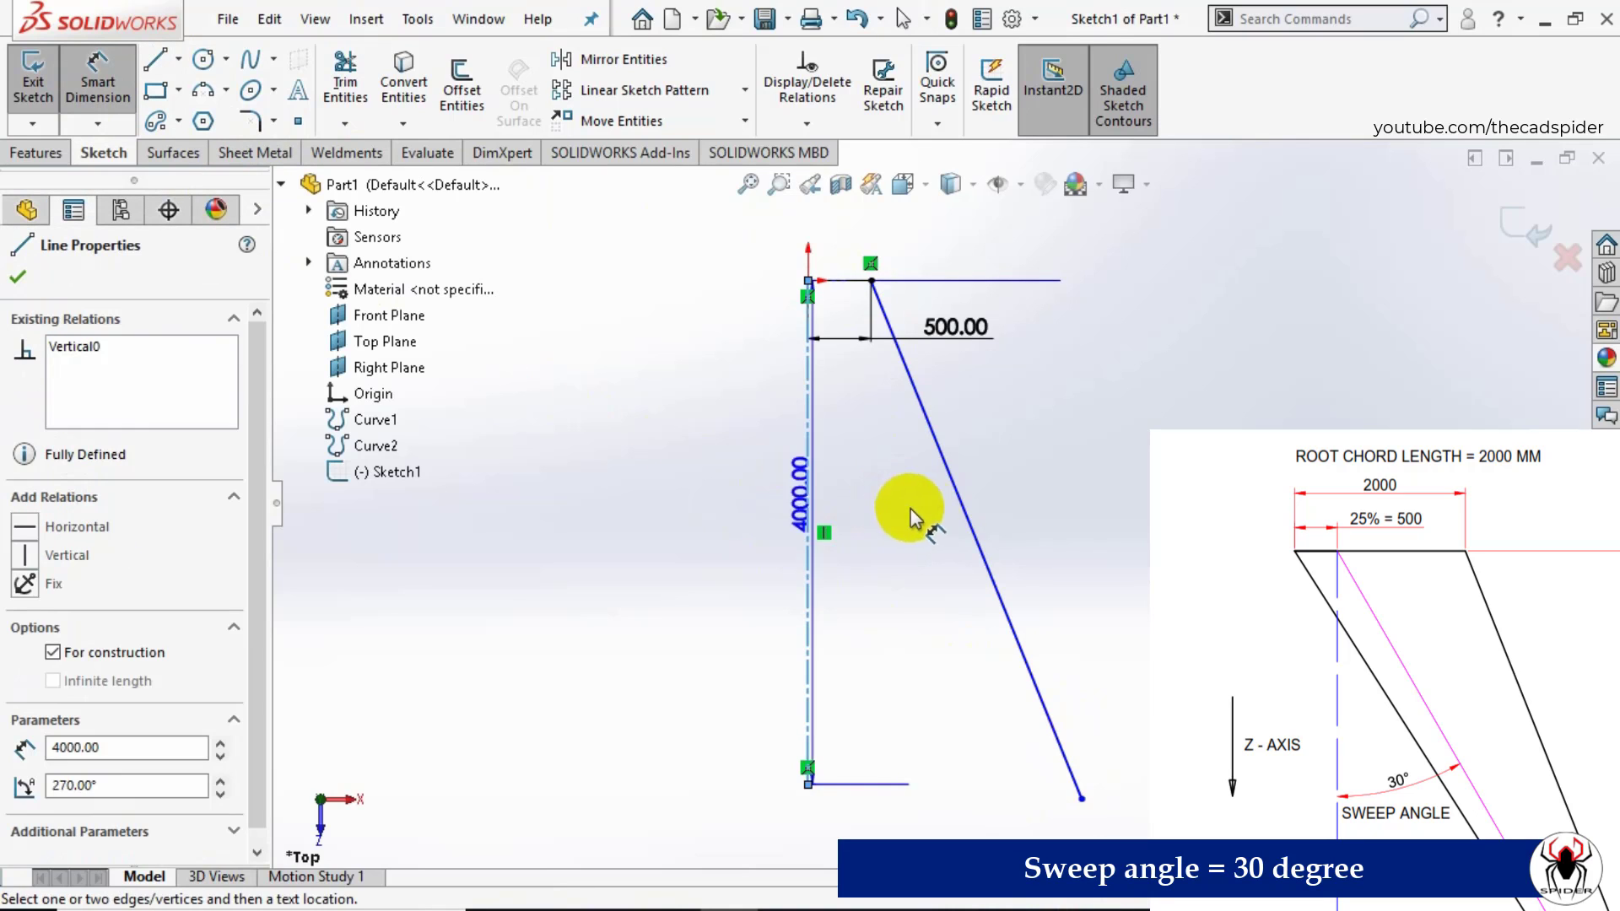
{"action": "left_click", "coordinate": [962, 517]}
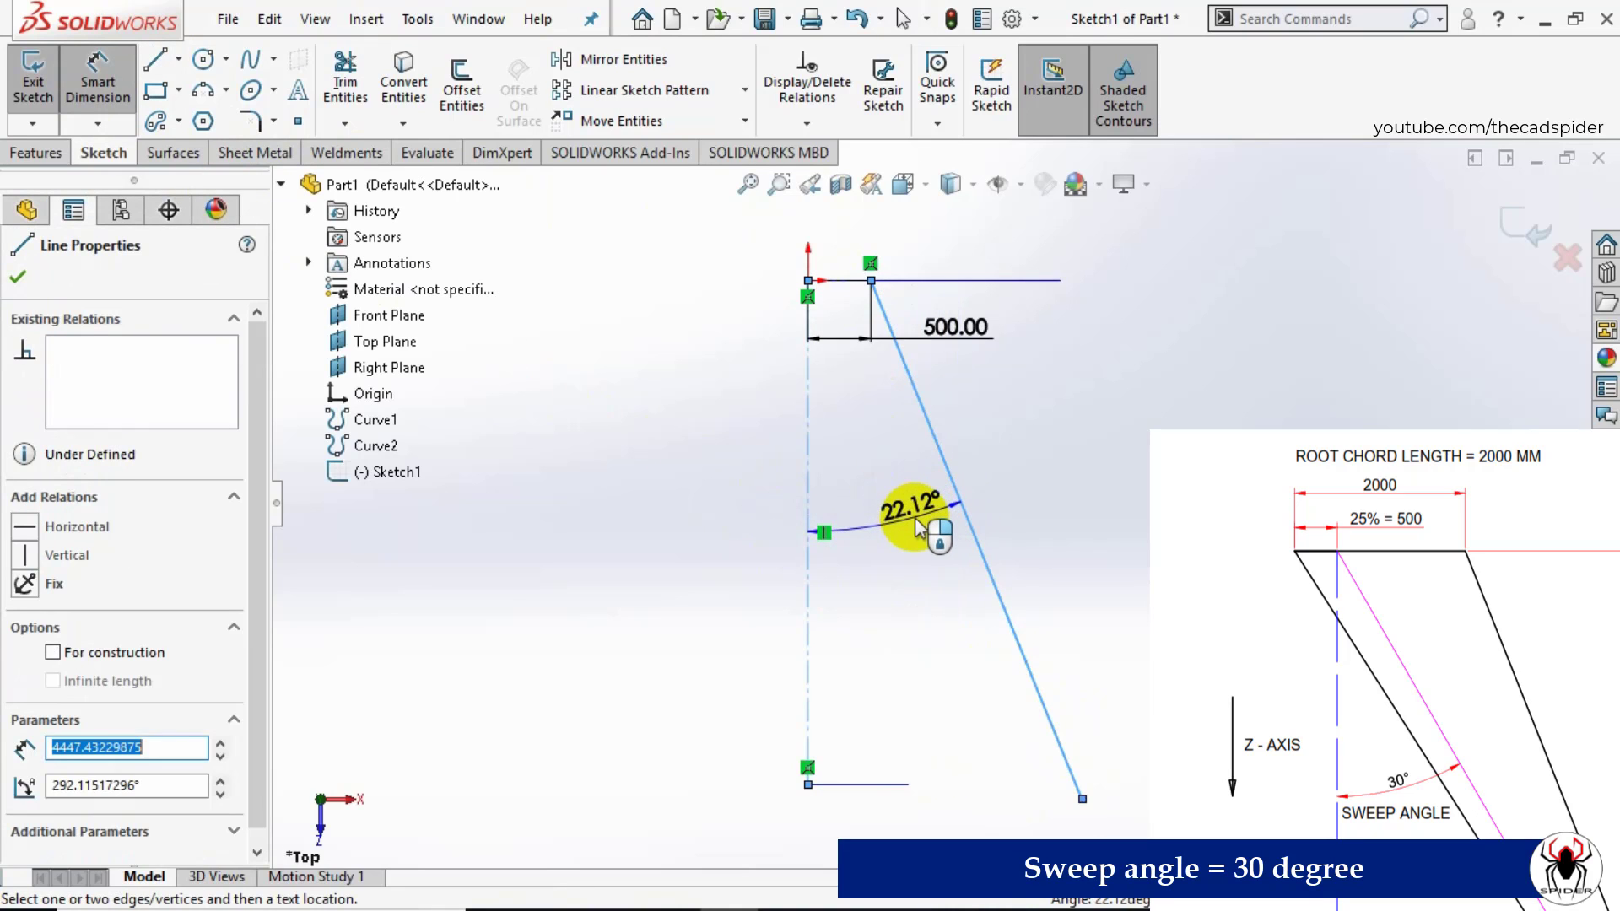
{"action": "left_click", "coordinate": [929, 535]}
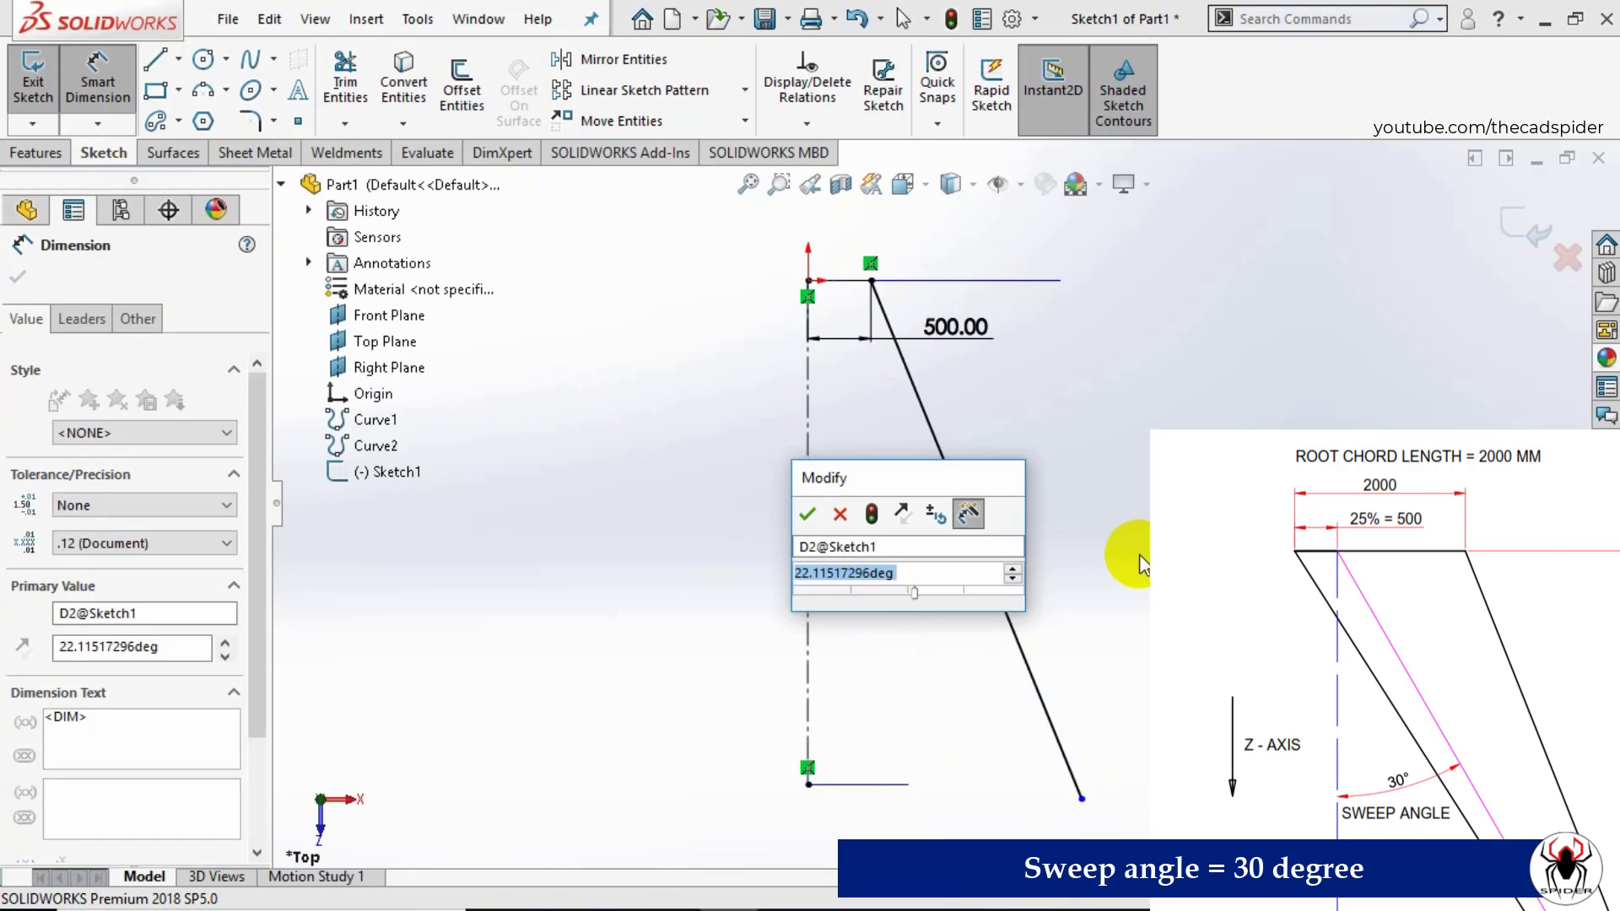
{"action": "type", "text": "30"}
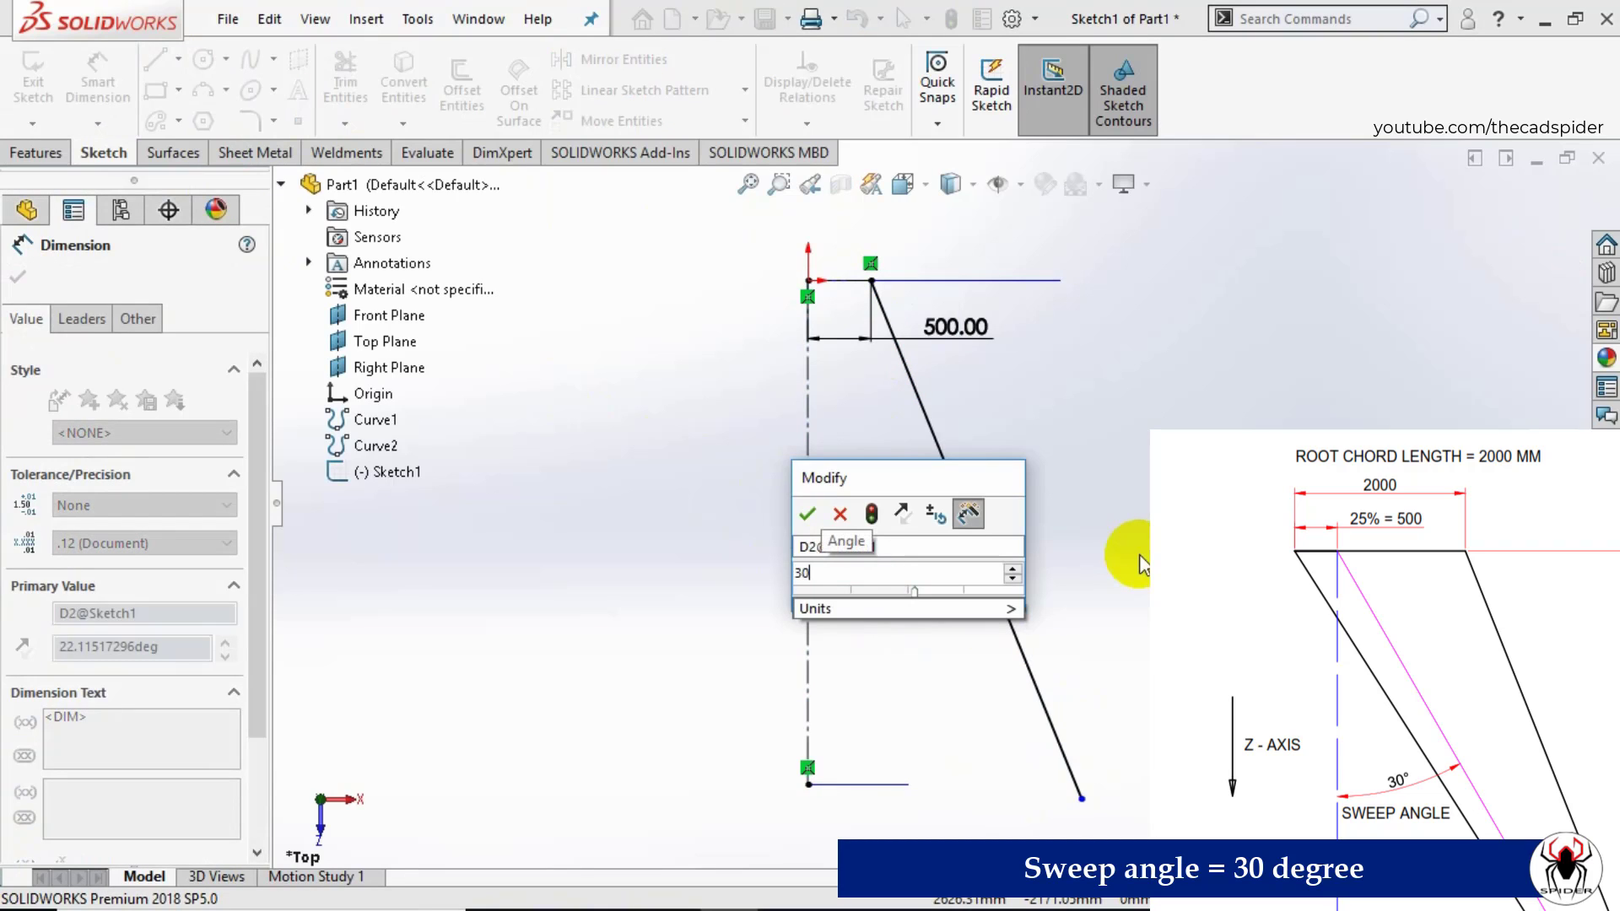
{"action": "key", "text": "Return"}
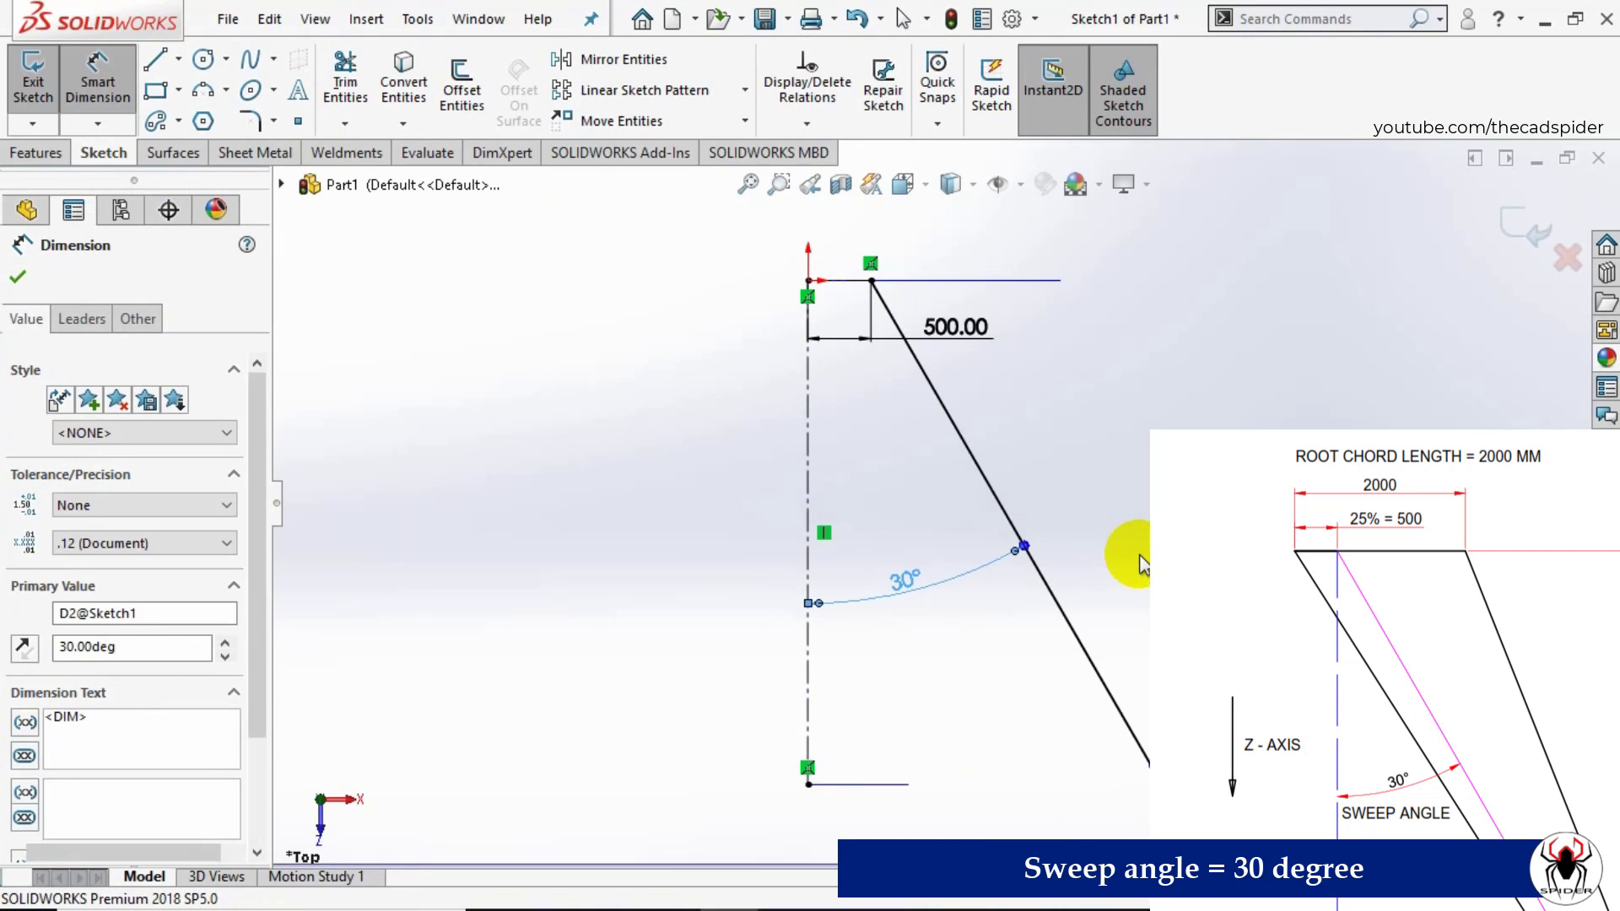
{"action": "key", "text": "Escape"}
{"action": "key", "text": "Escape"}
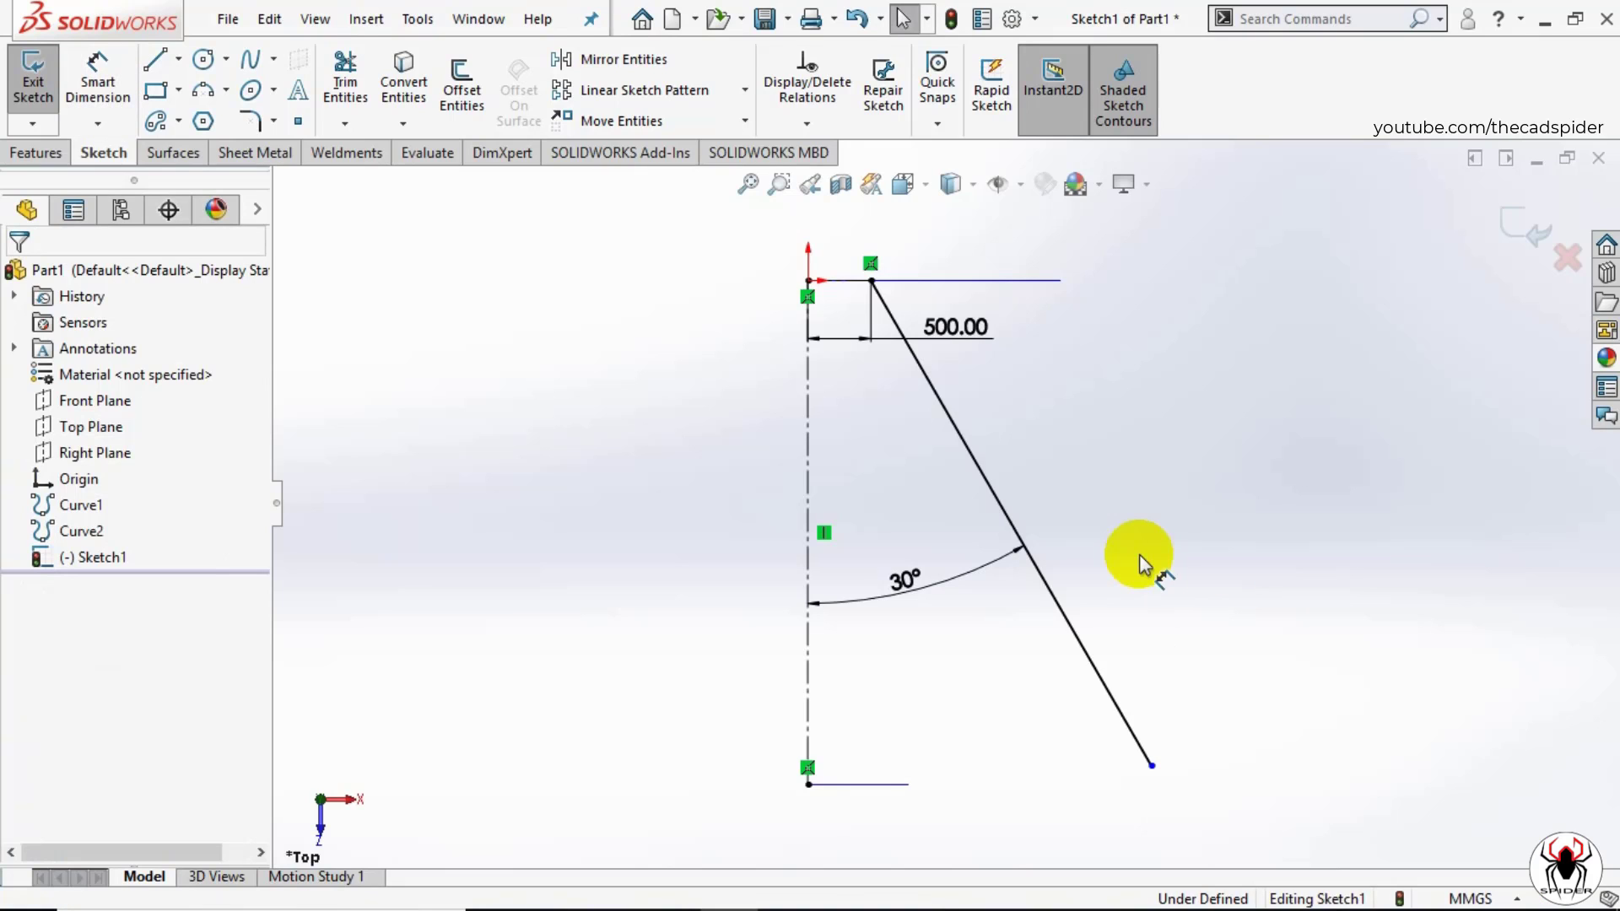
Step: Align the spar line's outer endpoint horizontally with the centerline's end at the tip airfoil and finish the sketch
{"action": "left_click", "coordinate": [1152, 767]}
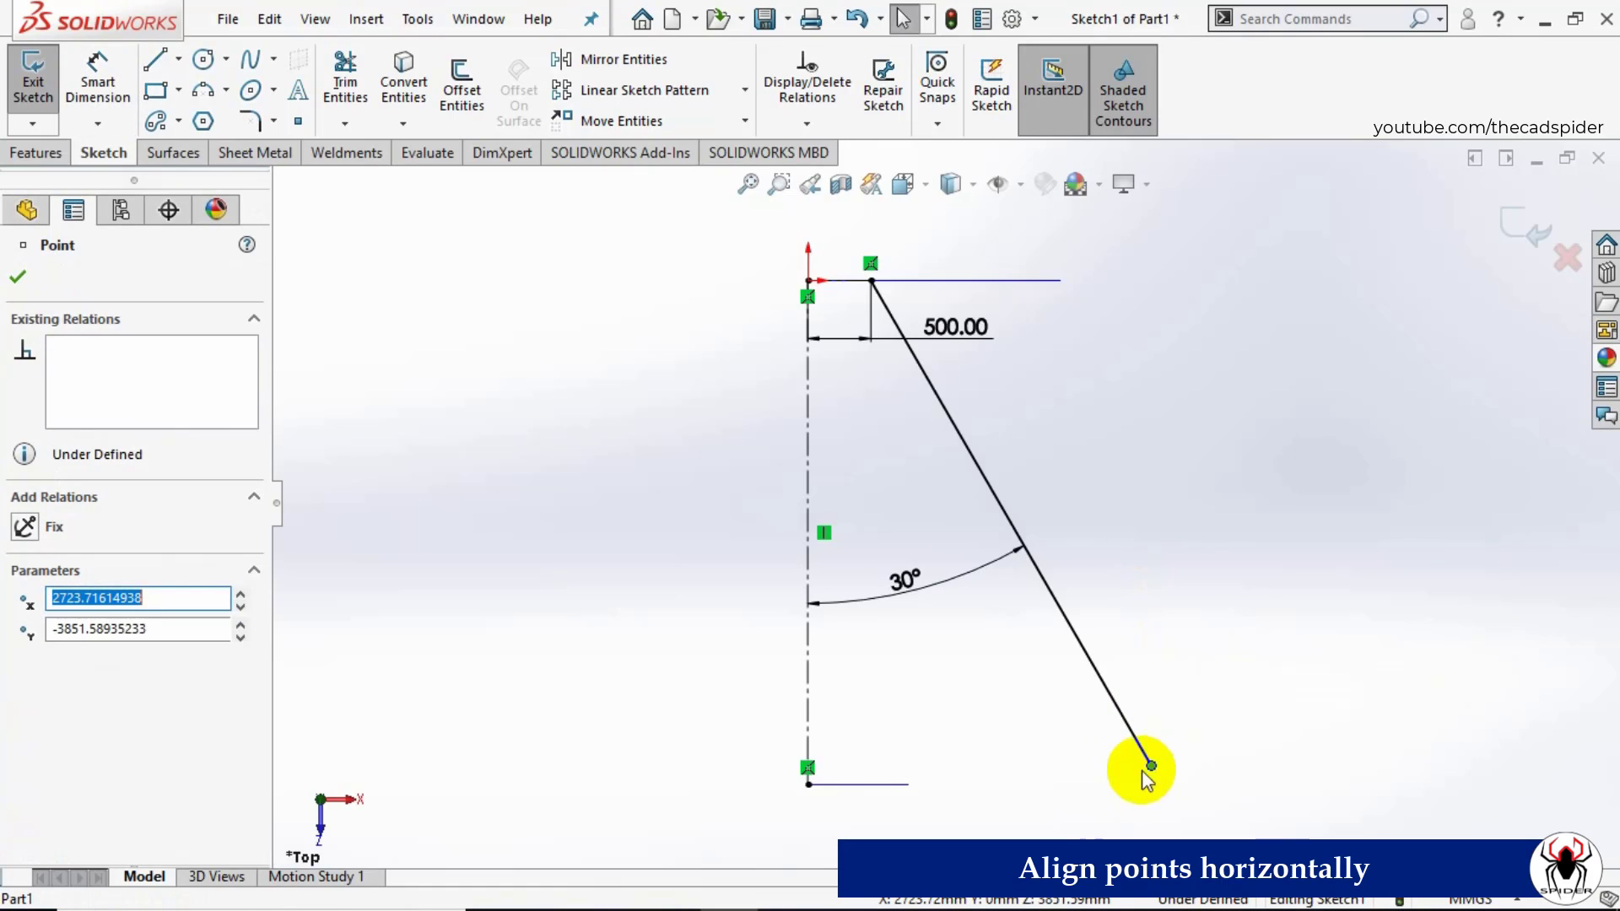
{"action": "left_click", "coordinate": [809, 784], "text": "ctrl"}
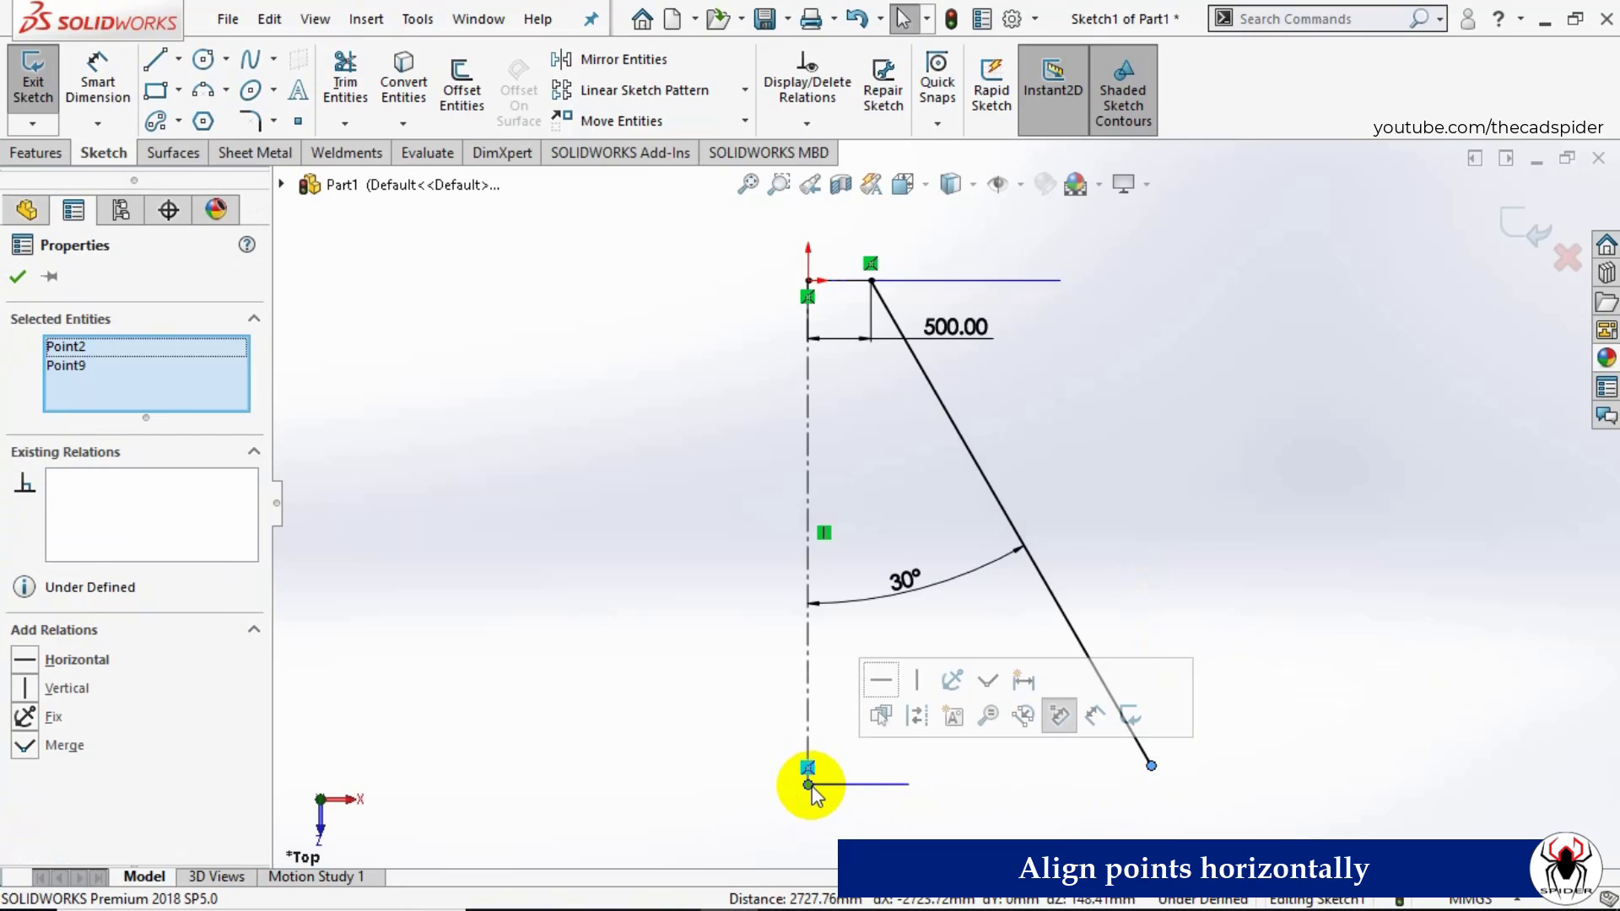
{"action": "left_click", "coordinate": [26, 661]}
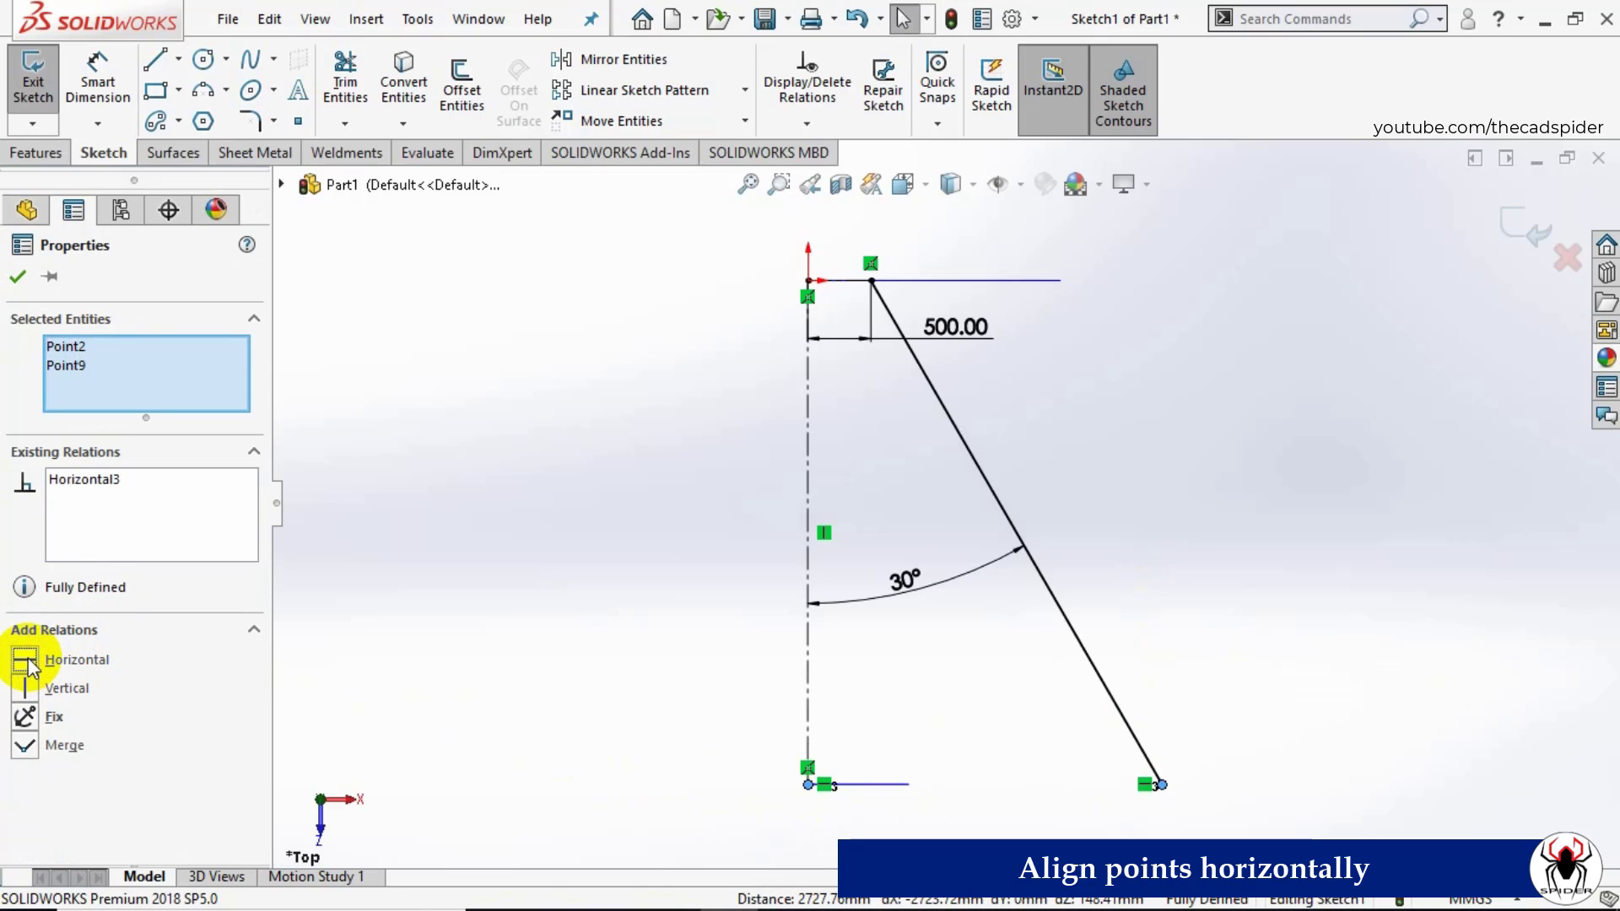
{"action": "left_click", "coordinate": [1502, 226]}
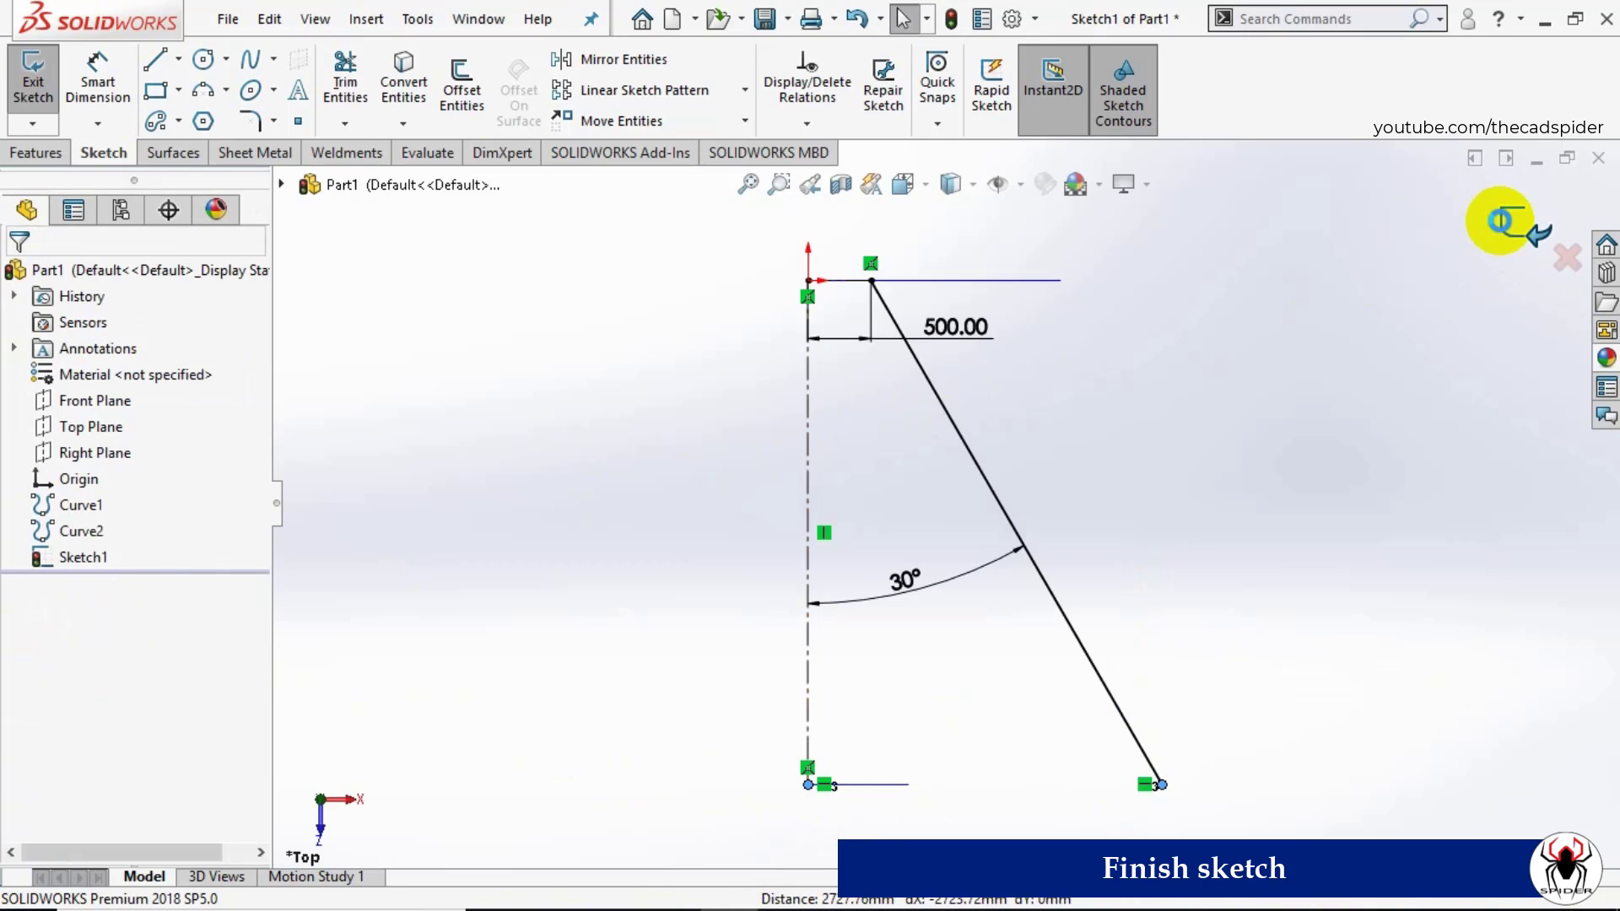
{"action": "left_click", "coordinate": [1500, 221]}
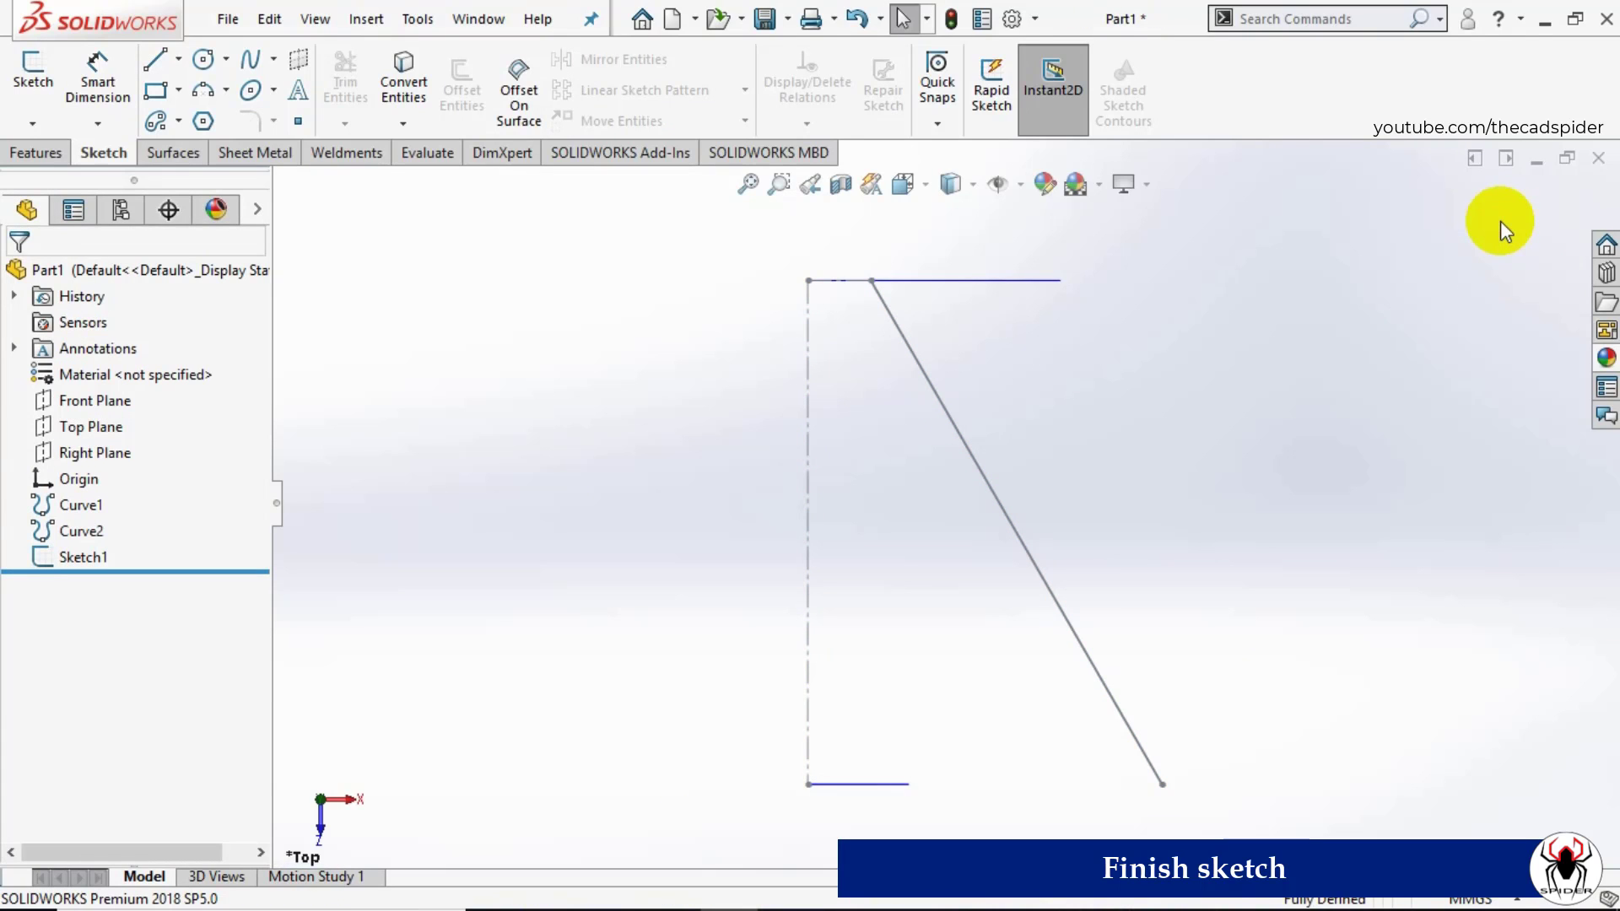
Step: Change the spar sketch's colour to orange from the standard colour swatches
{"action": "left_click", "coordinate": [999, 498]}
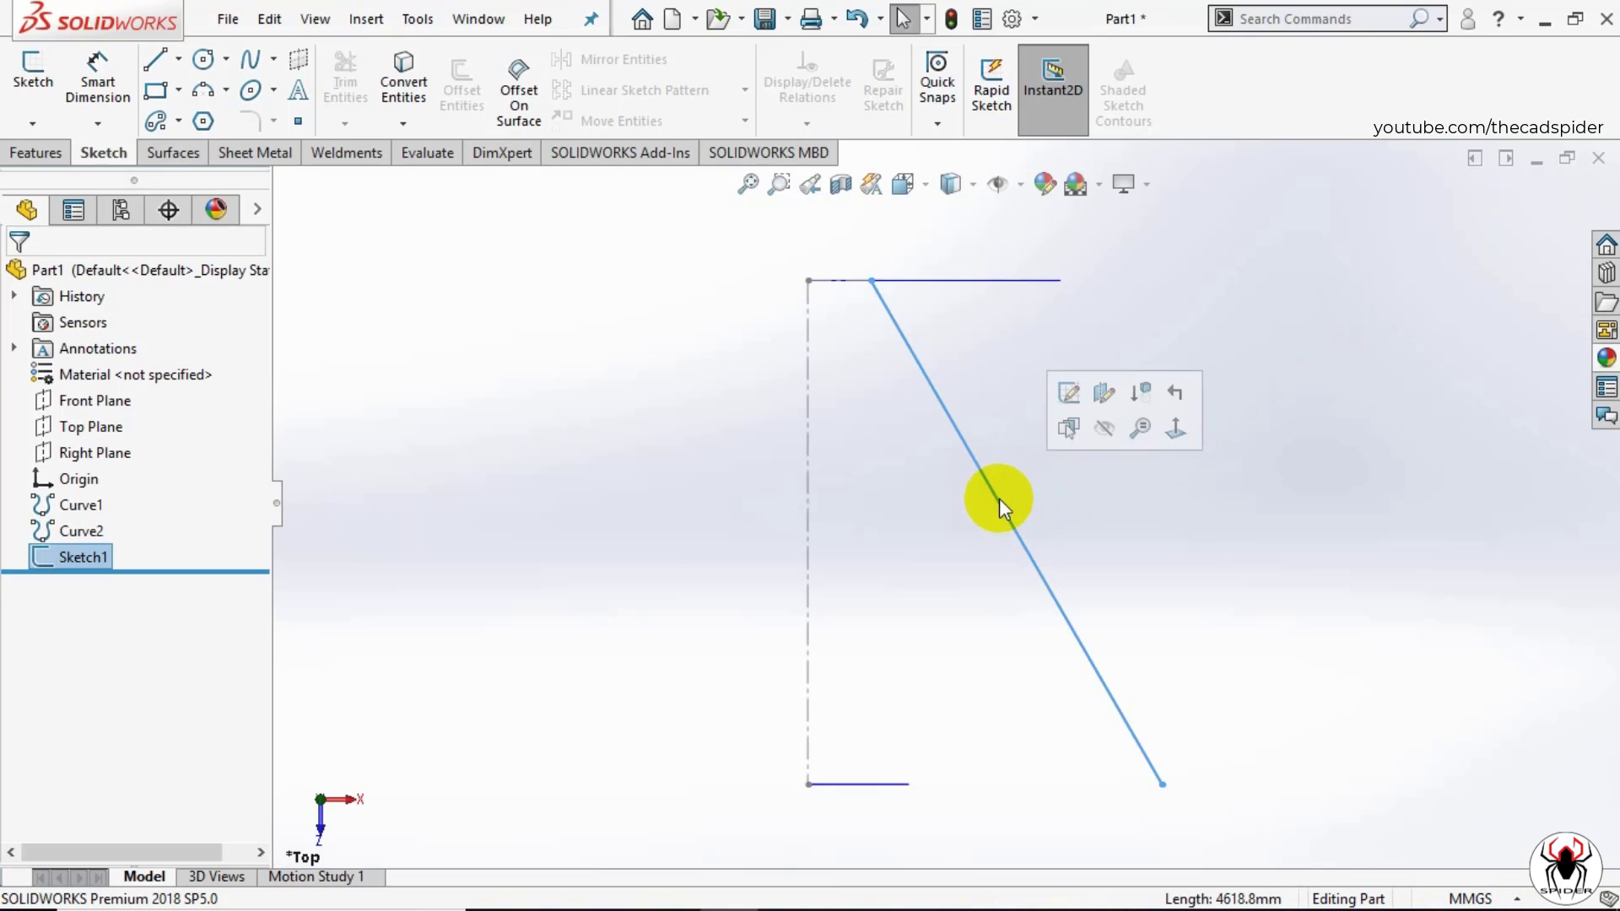
{"action": "right_click", "coordinate": [999, 498]}
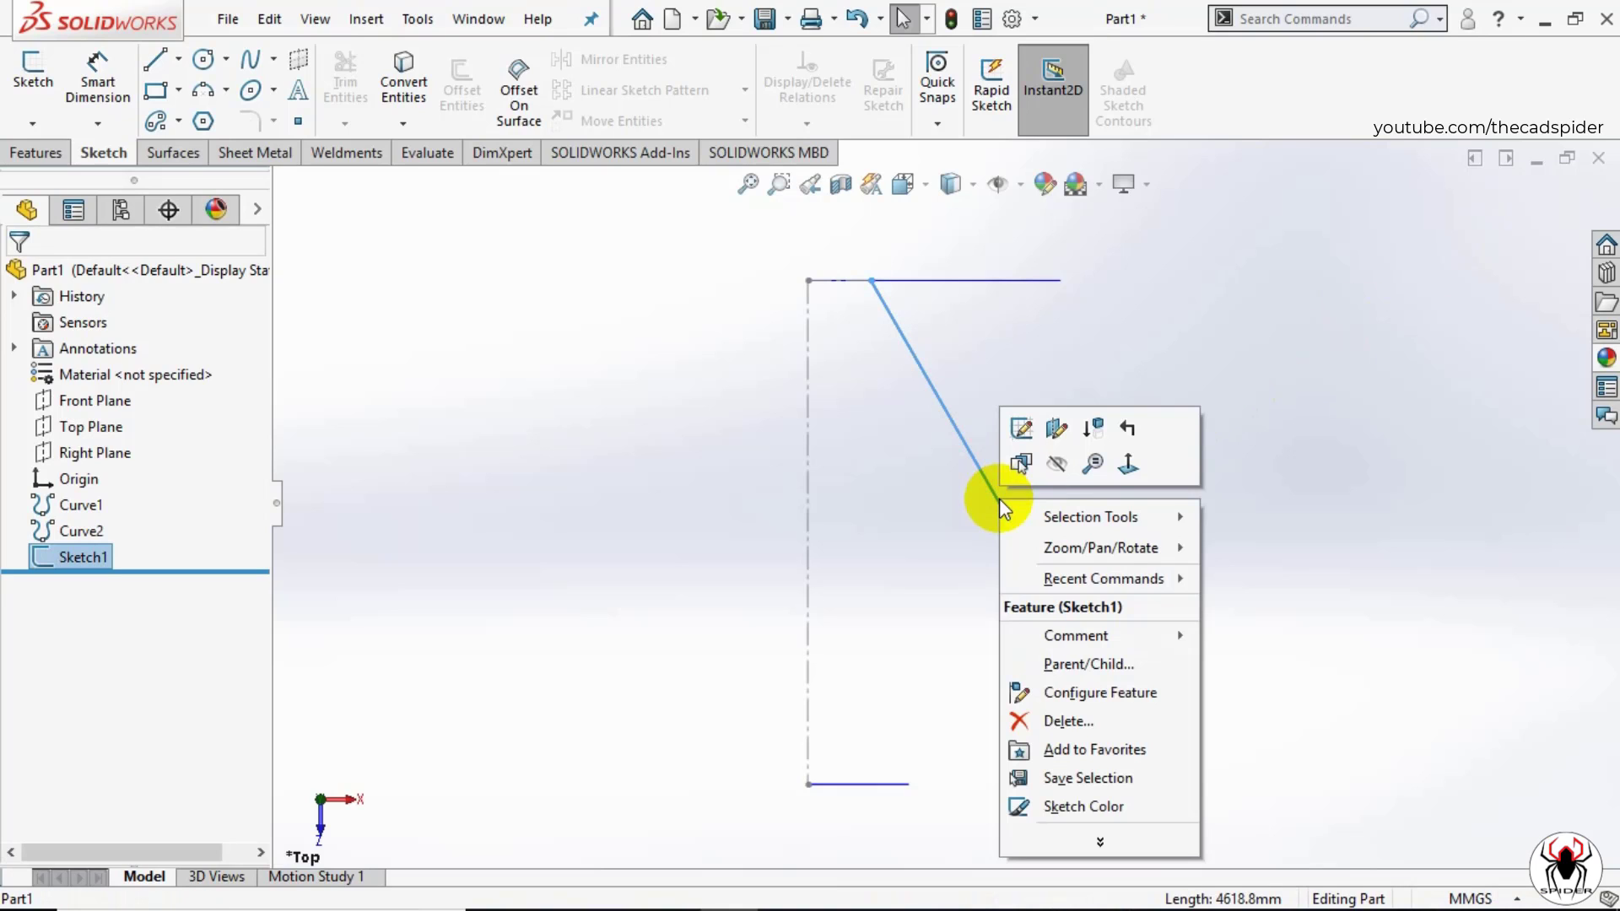
{"action": "left_click", "coordinate": [1081, 806]}
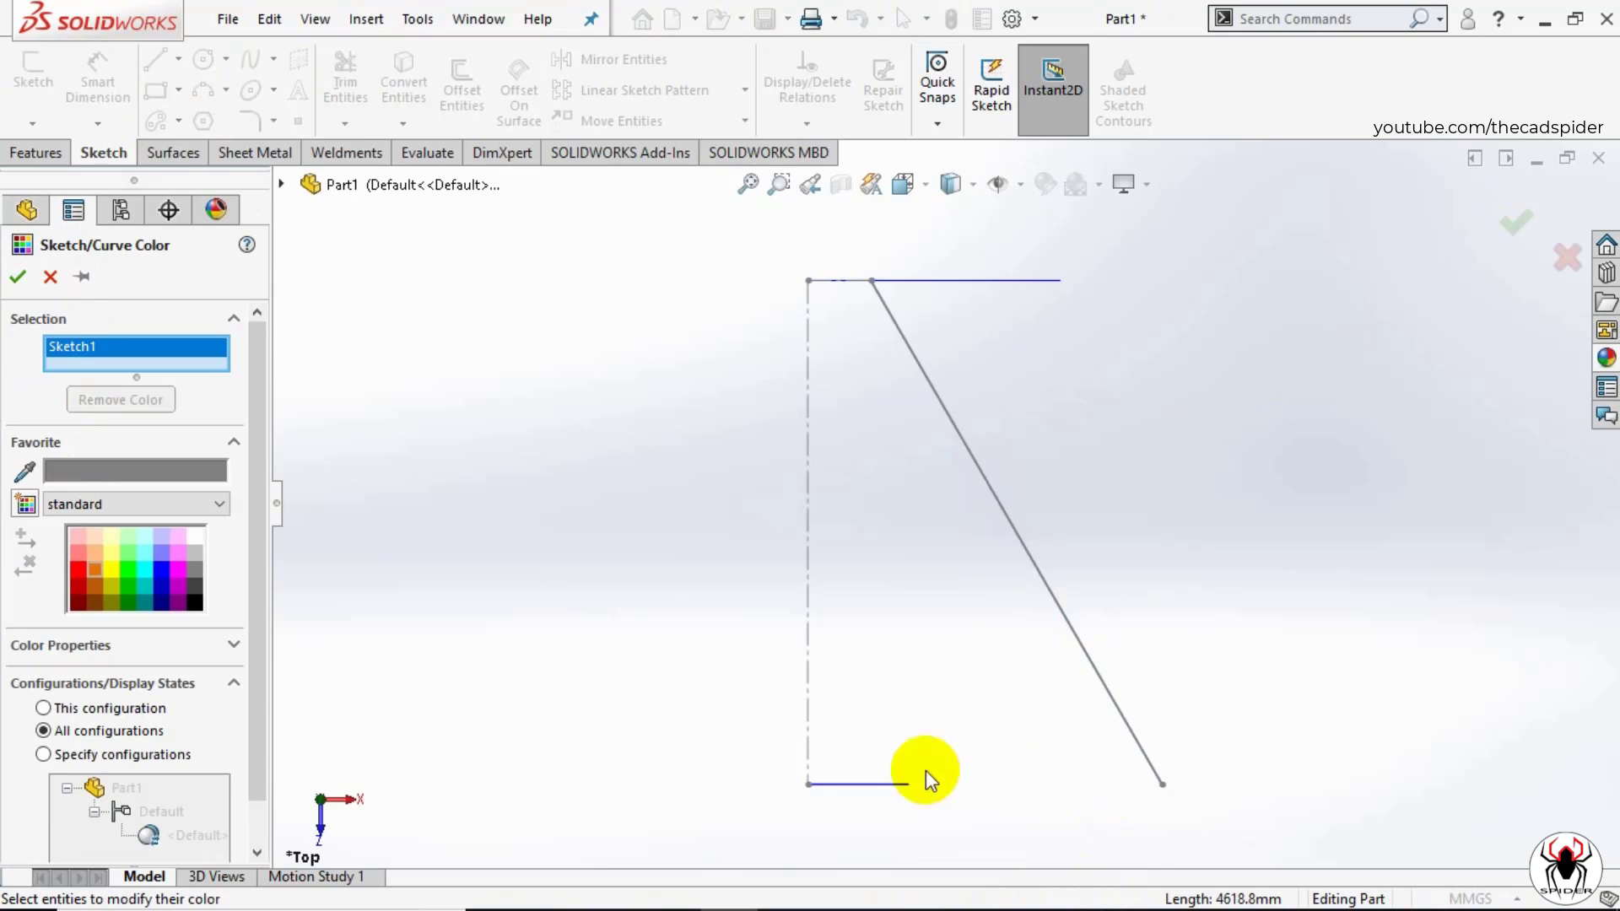
{"action": "left_click", "coordinate": [93, 564]}
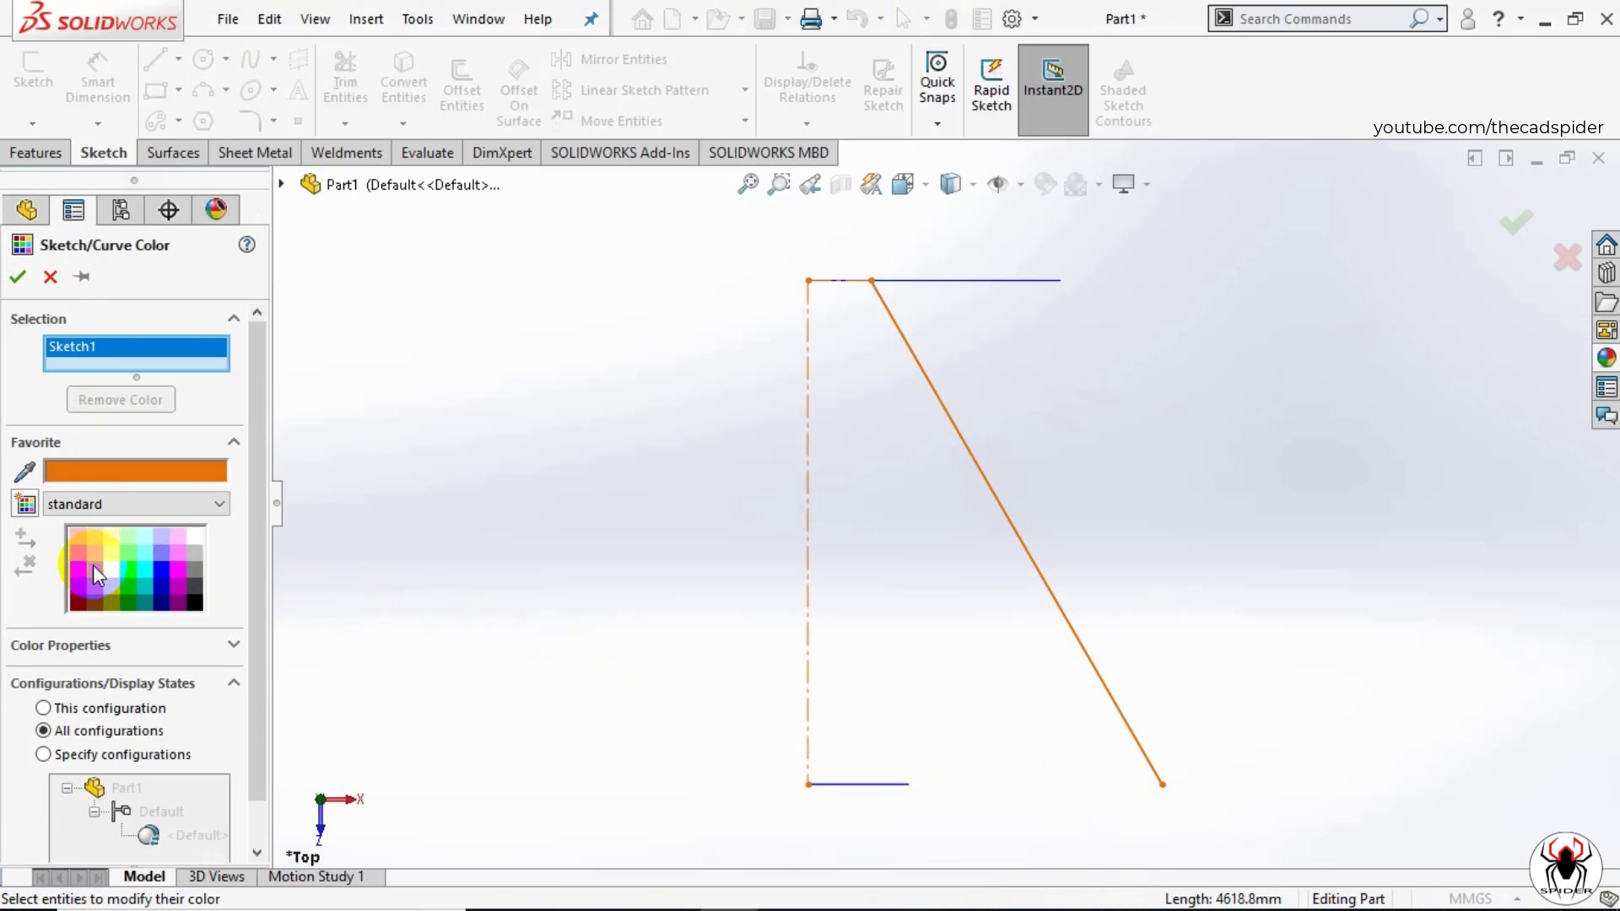
{"action": "left_click", "coordinate": [18, 277]}
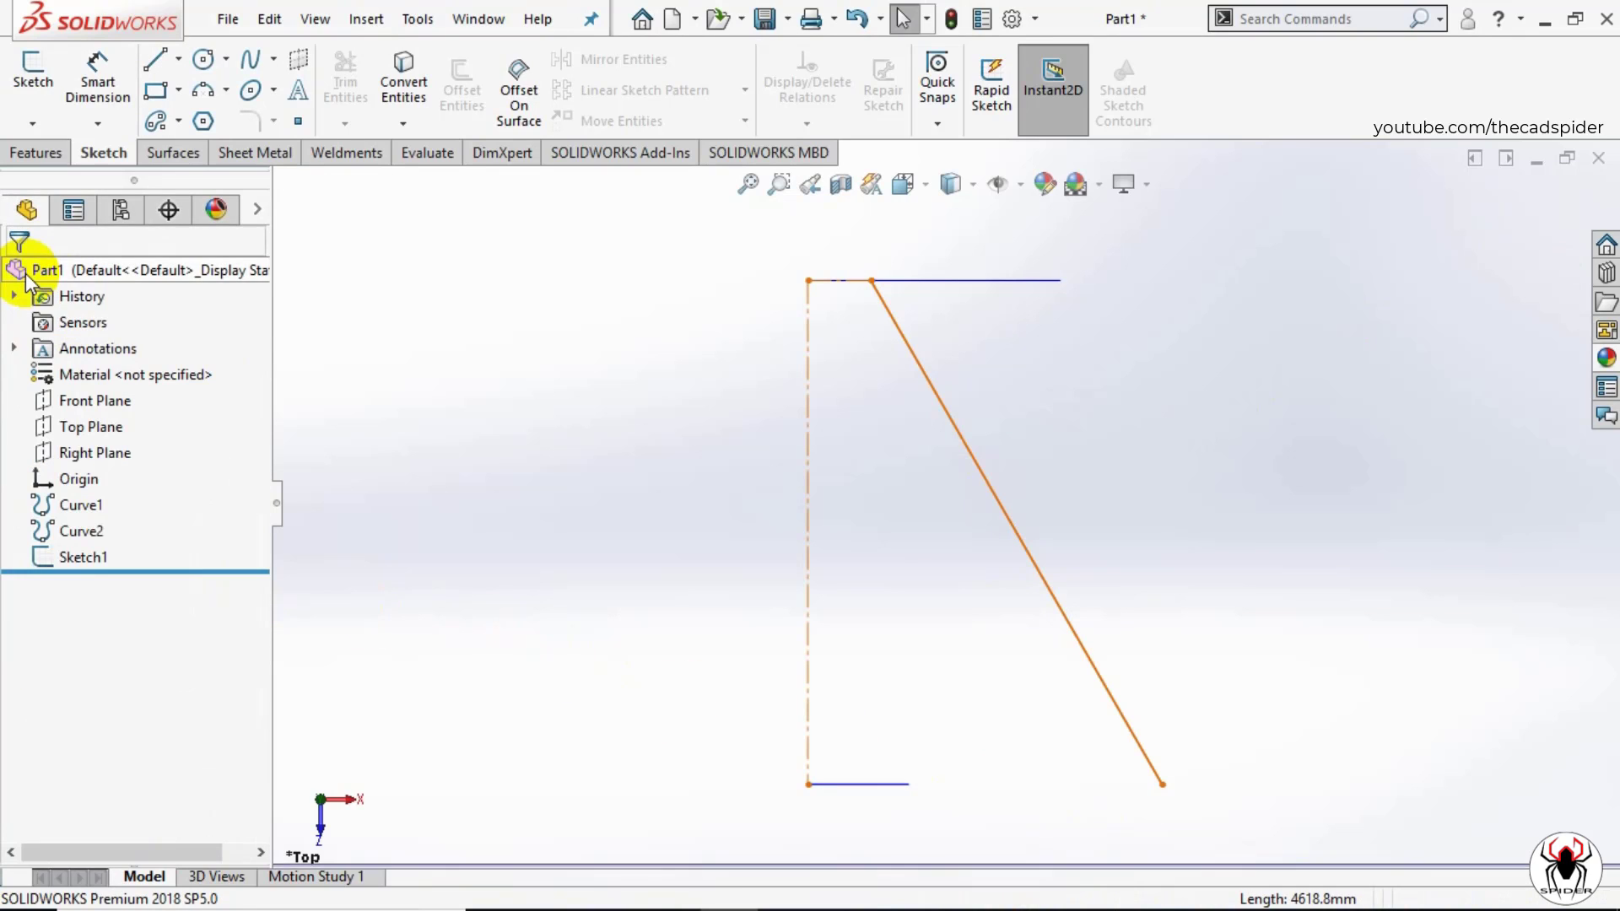
{"action": "left_click", "coordinate": [553, 467]}
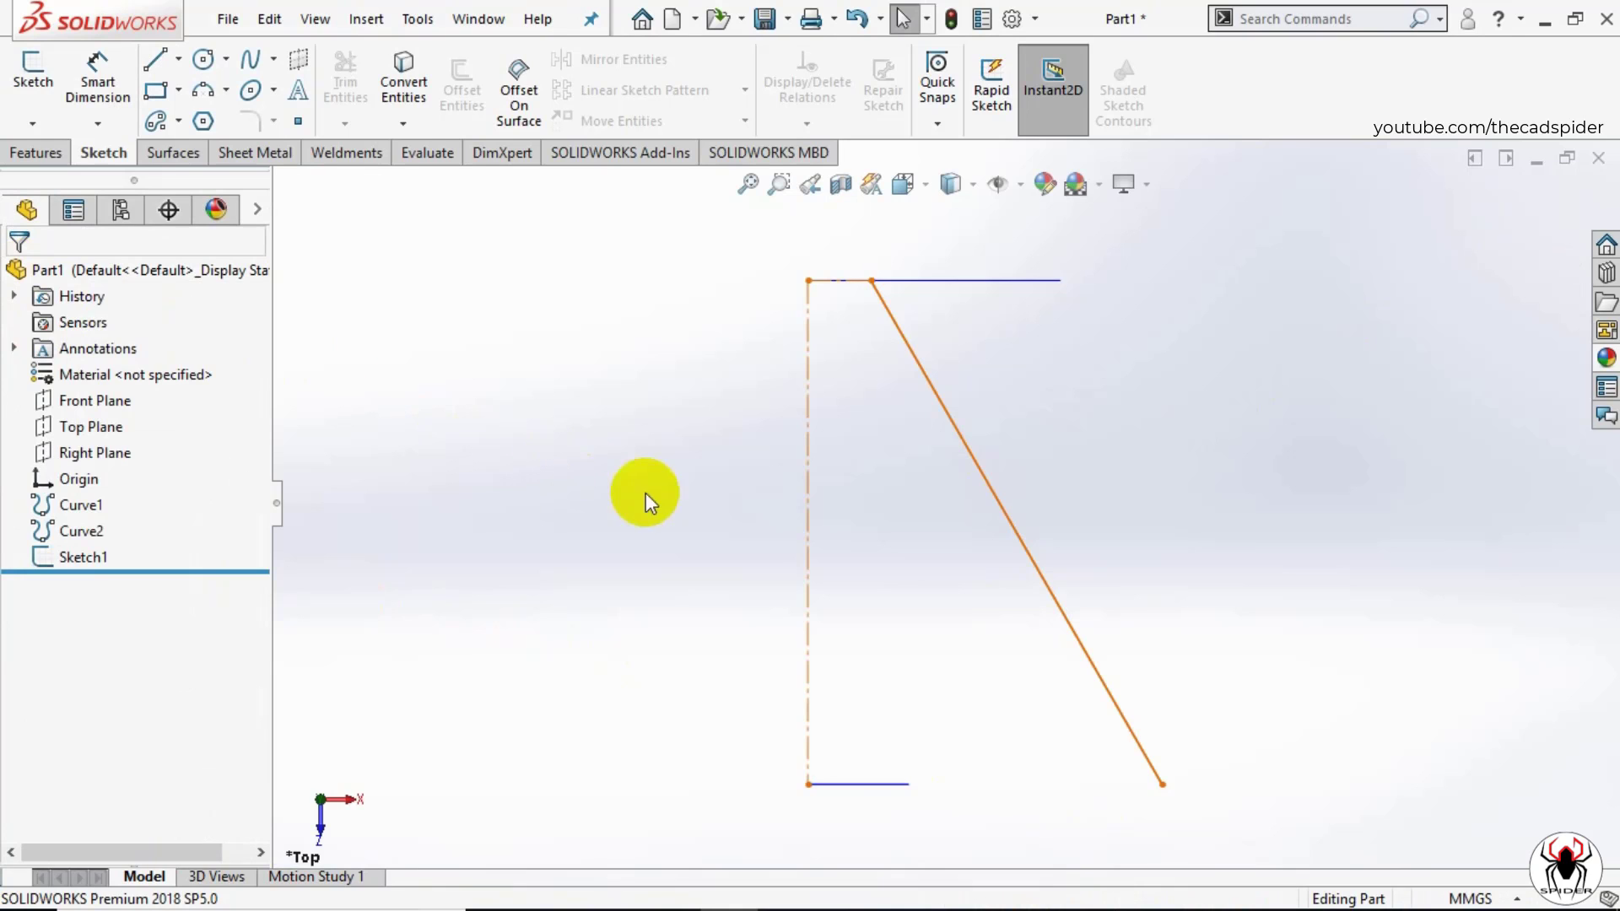
Step: Create a reference plane parallel to the Front Plane through the centerline's endpoint at the tip airfoil
{"action": "mouse_move", "coordinate": [944, 631]}
{"action": "middle_mouse_down"}
{"action": "mouse_move", "coordinate": [934, 466]}
{"action": "mouse_move", "coordinate": [1204, 571]}
{"action": "mouse_move", "coordinate": [1141, 540]}
{"action": "middle_mouse_up"}
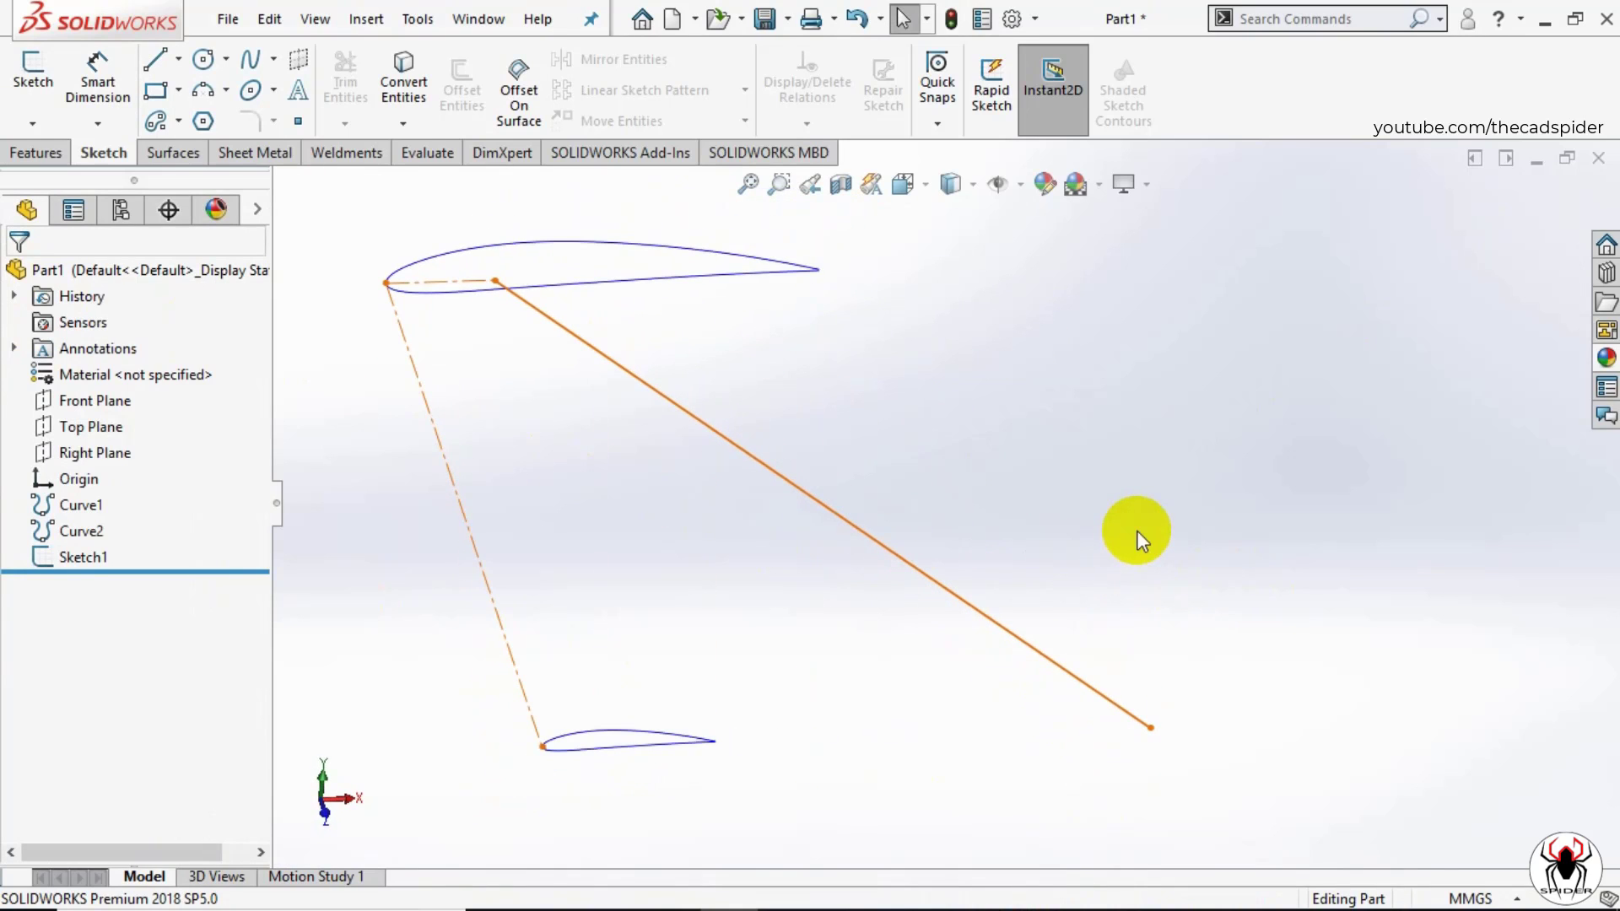
{"action": "left_click", "coordinate": [48, 155]}
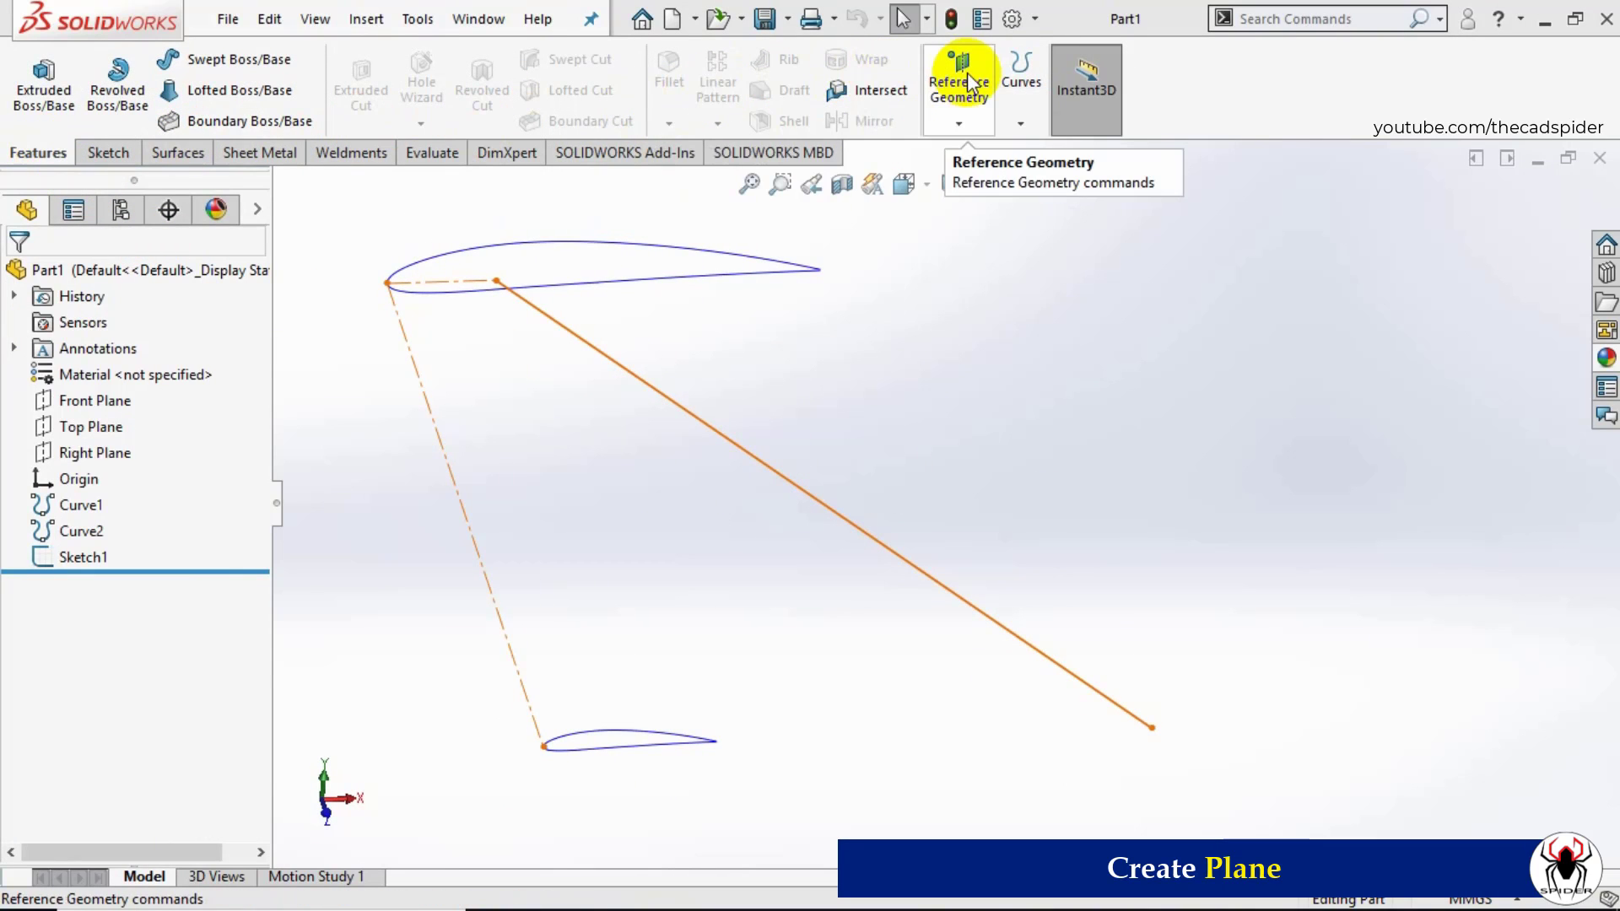
{"action": "left_click", "coordinate": [967, 73]}
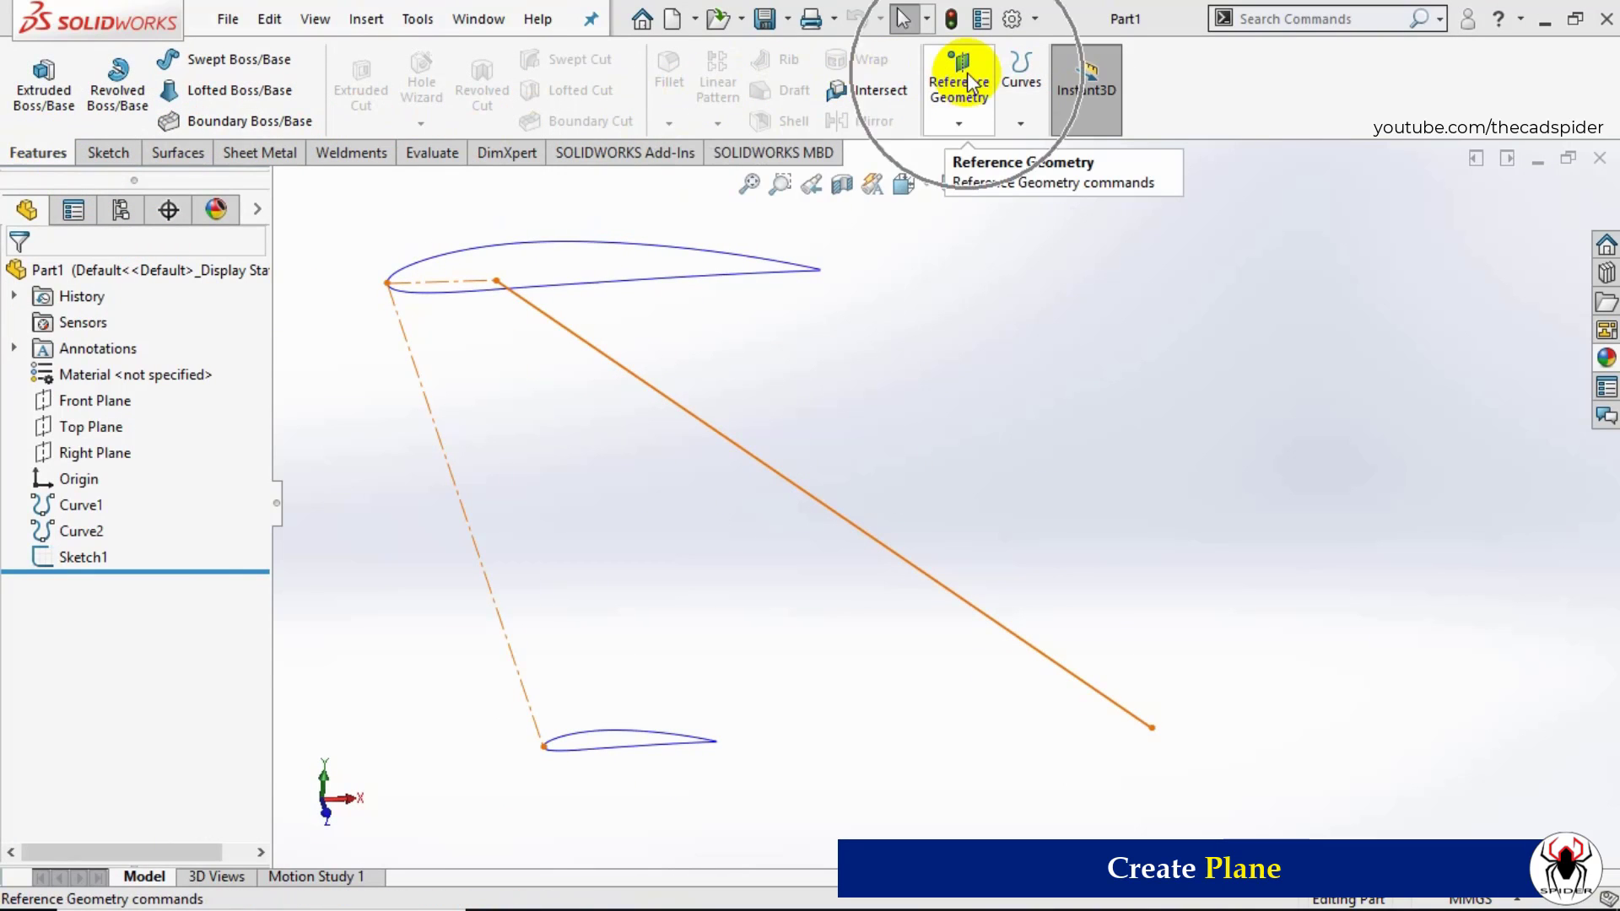
{"action": "left_click", "coordinate": [959, 124]}
{"action": "left_click", "coordinate": [979, 152]}
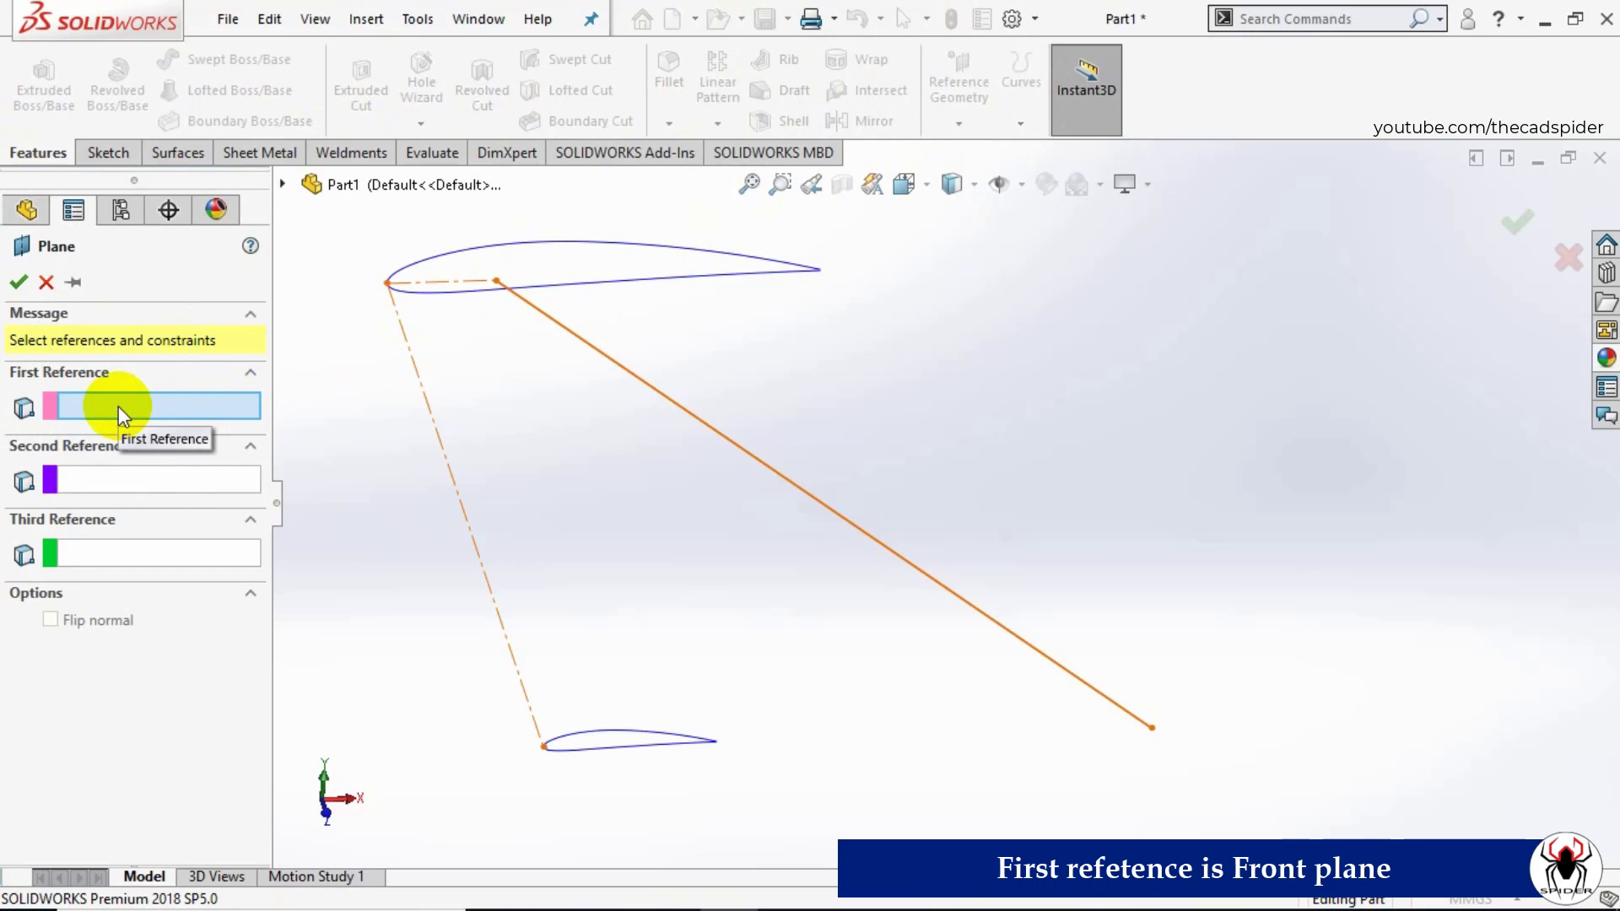
{"action": "mouse_move", "coordinate": [506, 412]}
{"action": "middle_mouse_down", "text": "ctrl"}
{"action": "mouse_move", "coordinate": [550, 405]}
{"action": "mouse_move", "coordinate": [745, 466]}
{"action": "middle_mouse_up", "text": "ctrl"}
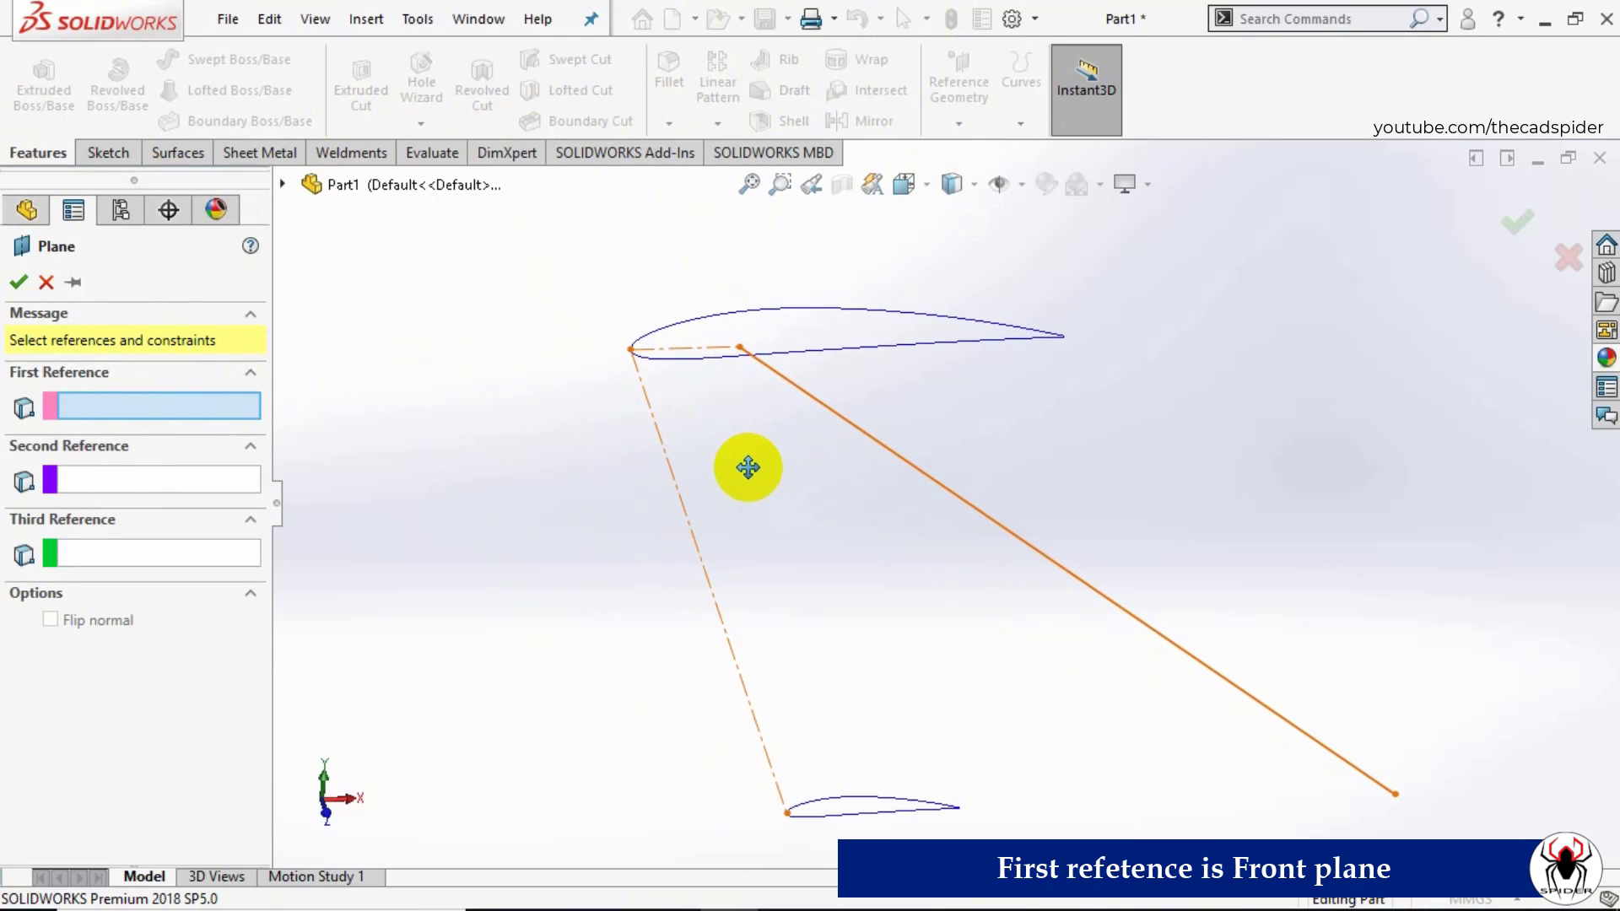
{"action": "left_click", "coordinate": [279, 183]}
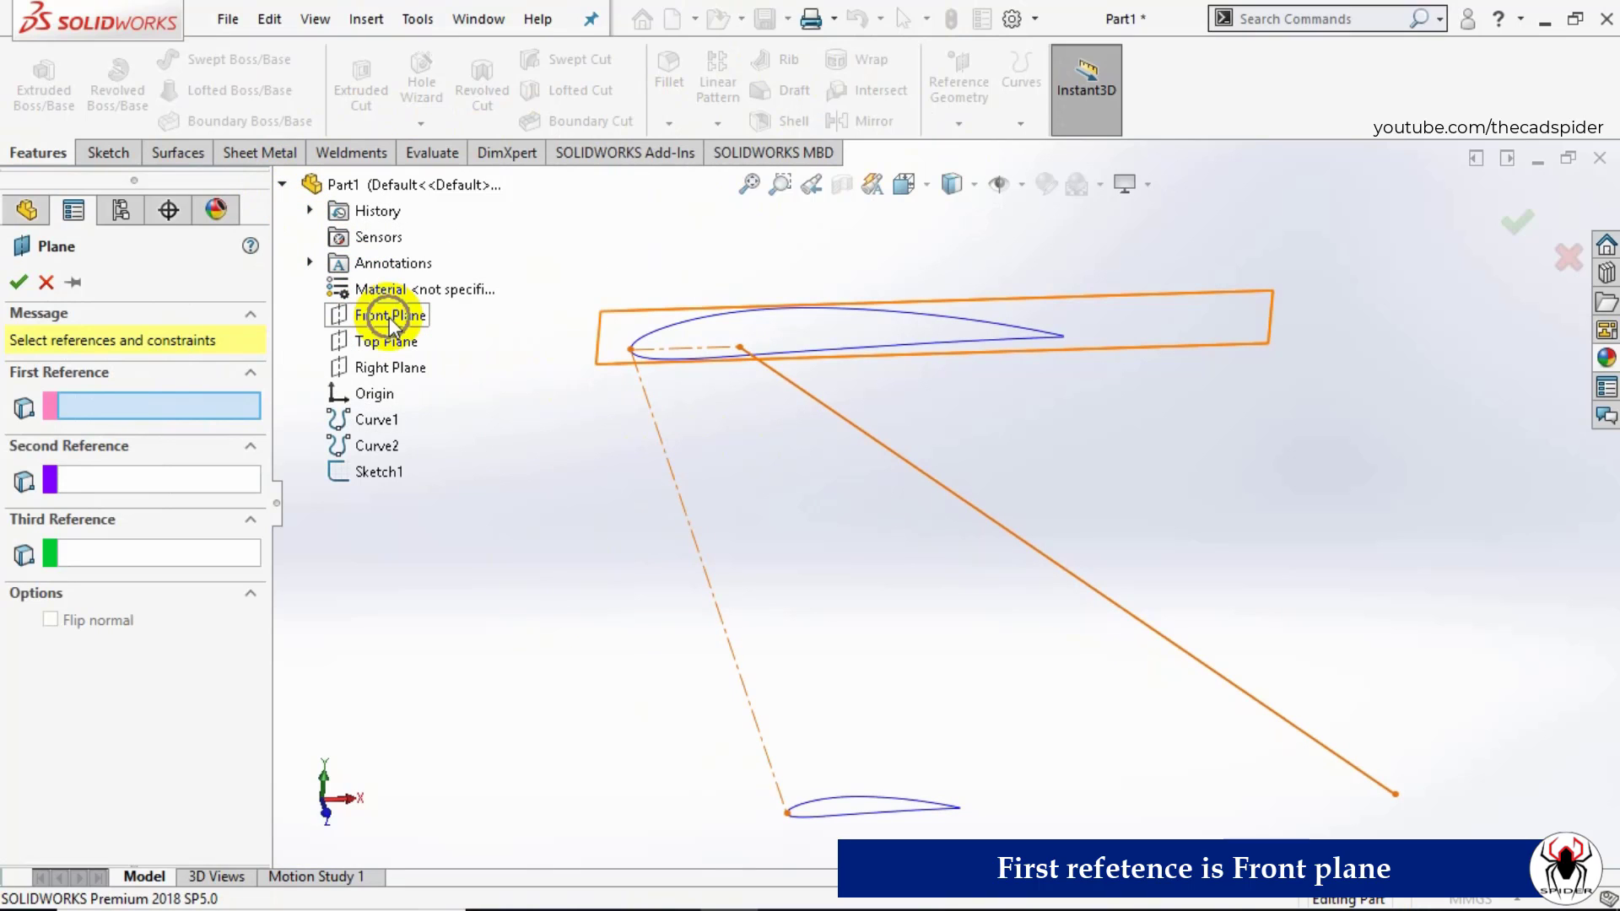
{"action": "left_click", "coordinate": [391, 318]}
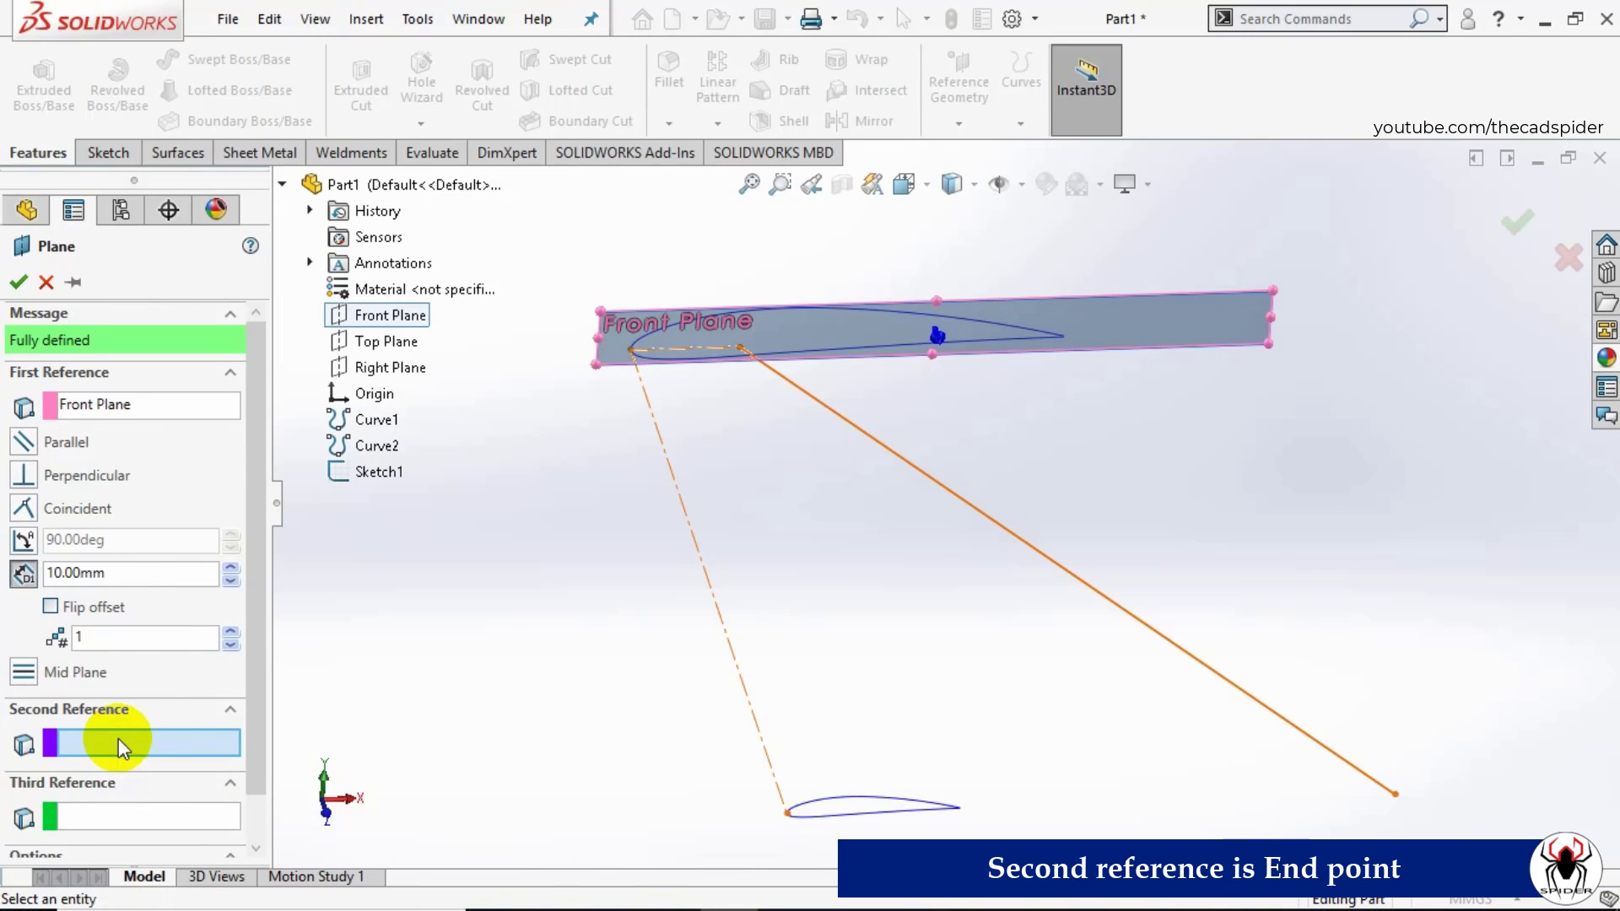
{"action": "left_click", "coordinate": [787, 814]}
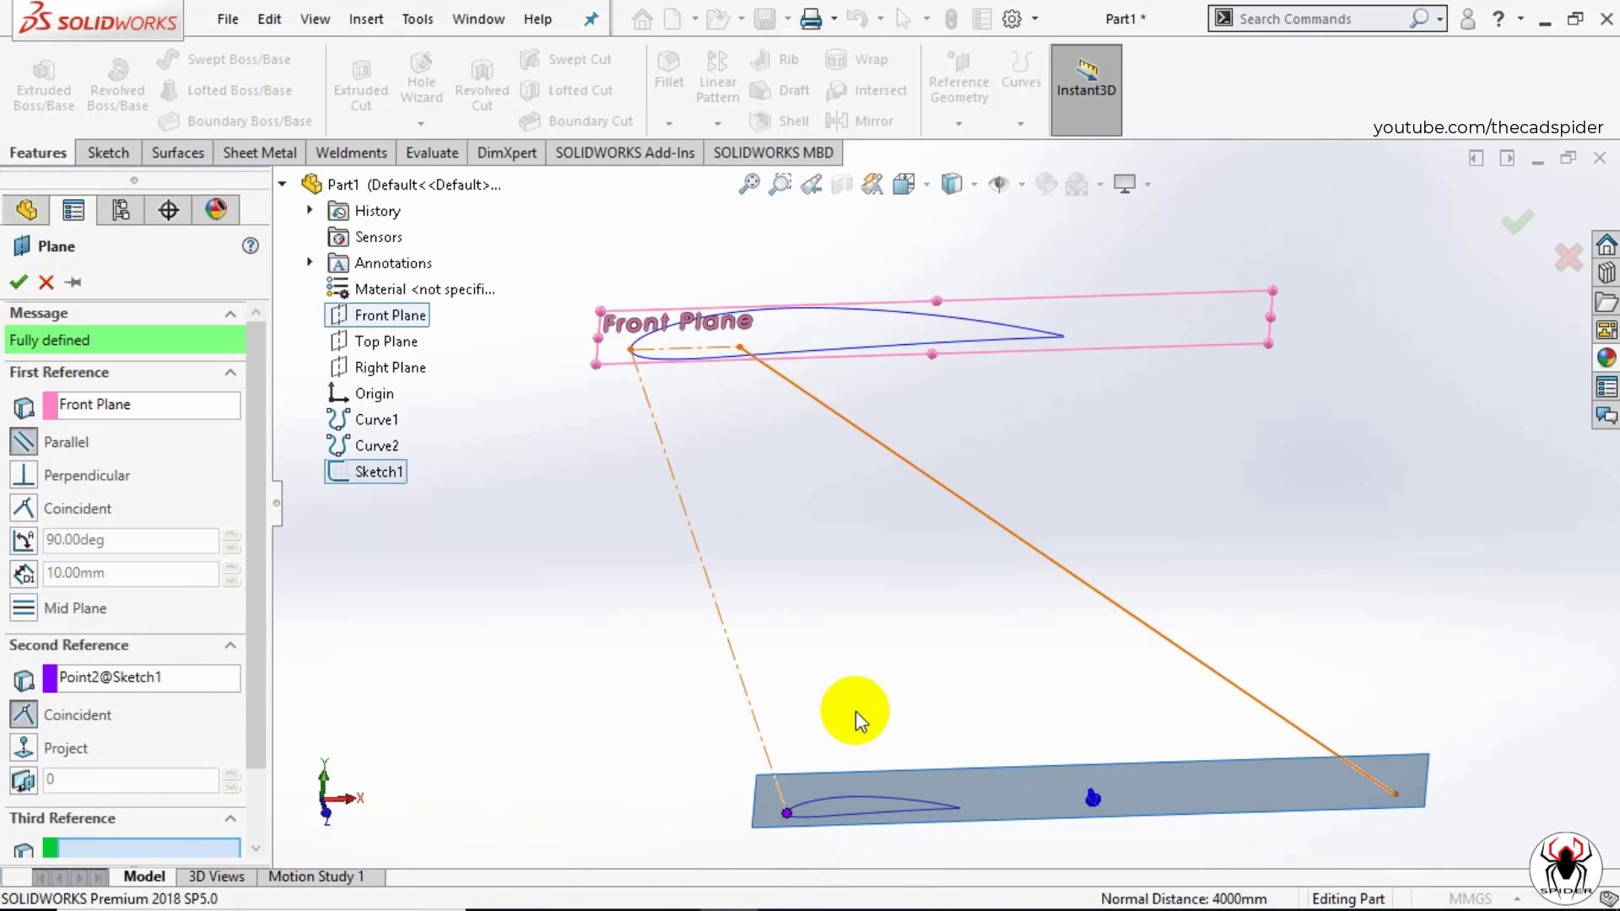
{"action": "mouse_move", "coordinate": [861, 718]}
{"action": "middle_mouse_down"}
{"action": "mouse_move", "coordinate": [836, 644]}
{"action": "mouse_move", "coordinate": [778, 636]}
{"action": "mouse_move", "coordinate": [1080, 617]}
{"action": "mouse_move", "coordinate": [1046, 669]}
{"action": "mouse_move", "coordinate": [1092, 692]}
{"action": "middle_mouse_up"}
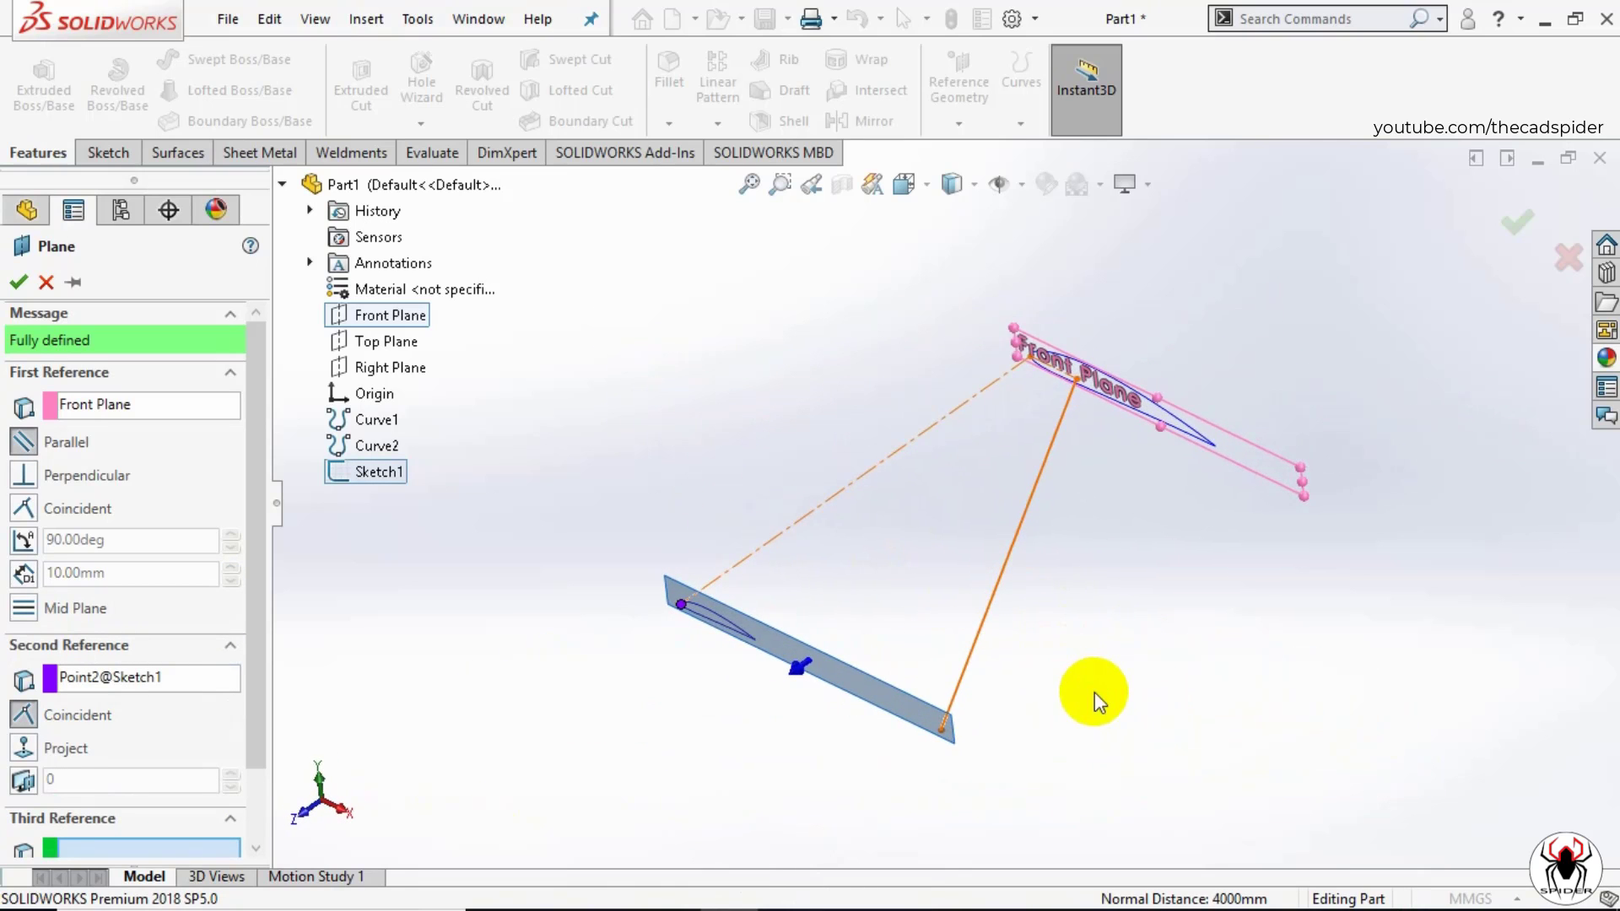
{"action": "left_click", "coordinate": [1514, 225]}
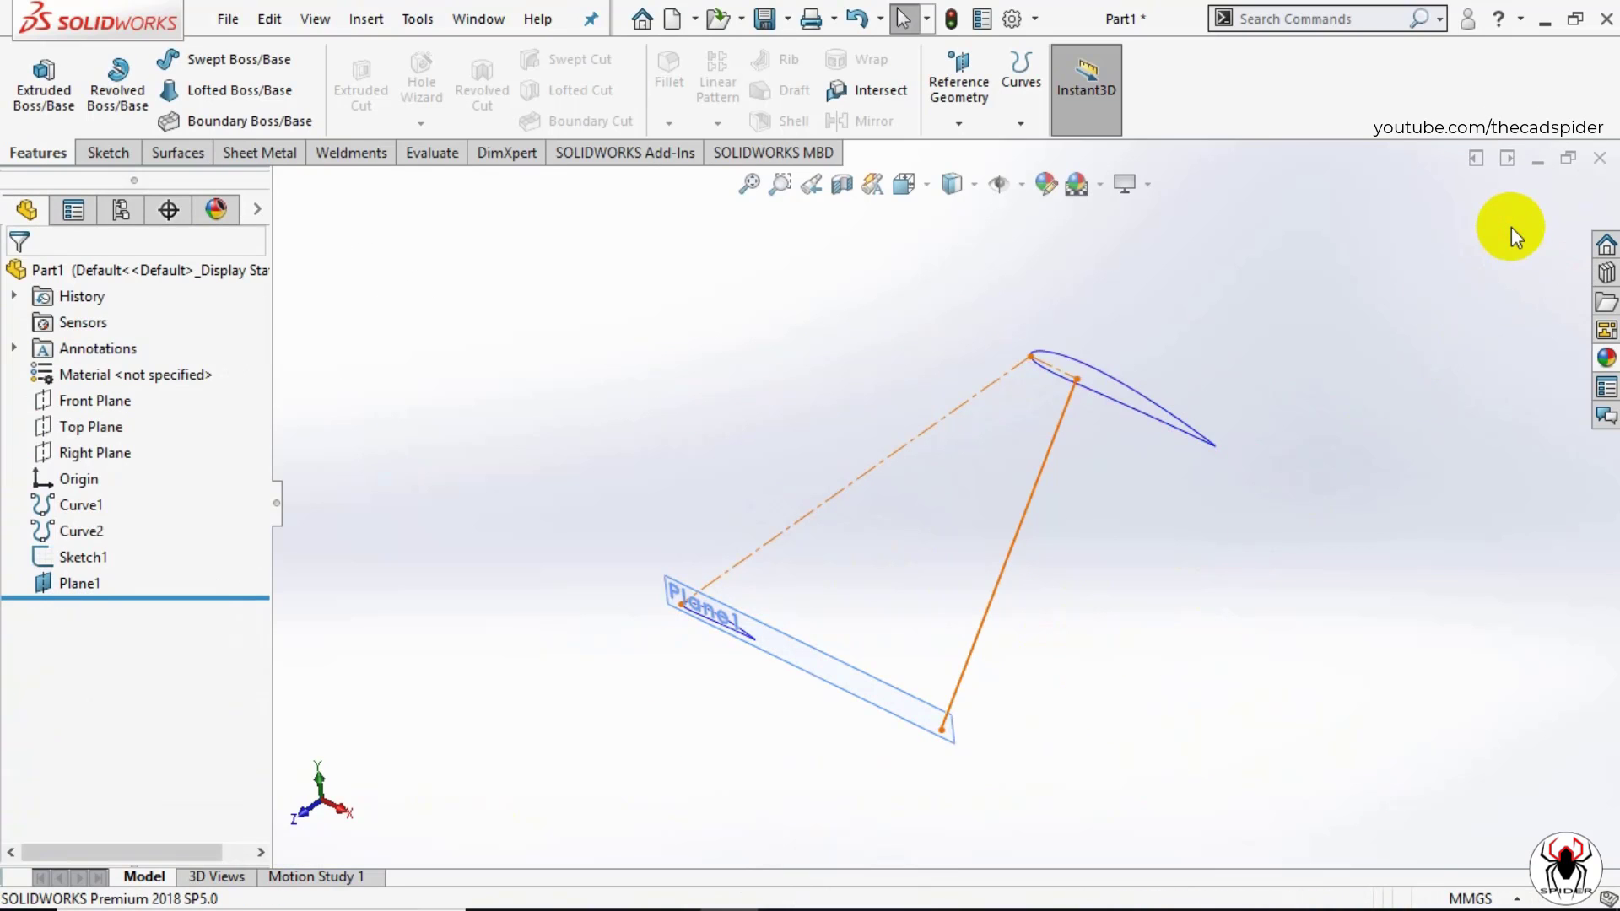
Step: Start a new sketch on Plane1 at the tip airfoil and hide that plane
{"action": "scroll", "coordinate": [974, 559], "scroll_direction": "down", "scroll_amount": 4}
{"action": "middle_click_drag", "start_coordinate": [1128, 608], "coordinate": [1160, 598]}
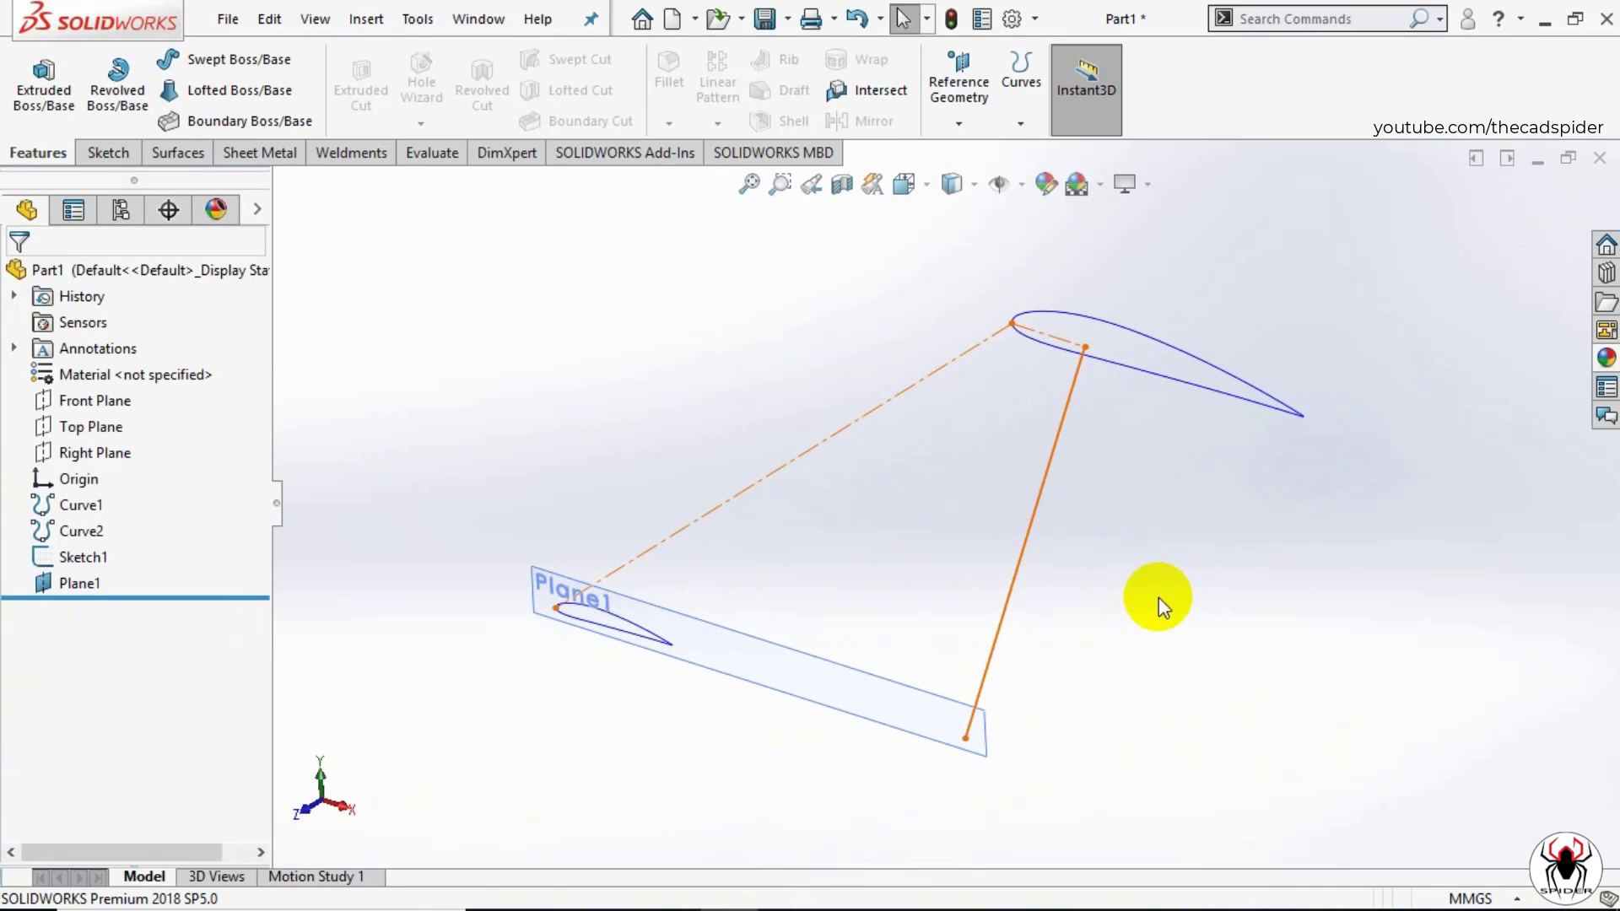
{"action": "left_click", "coordinate": [130, 154]}
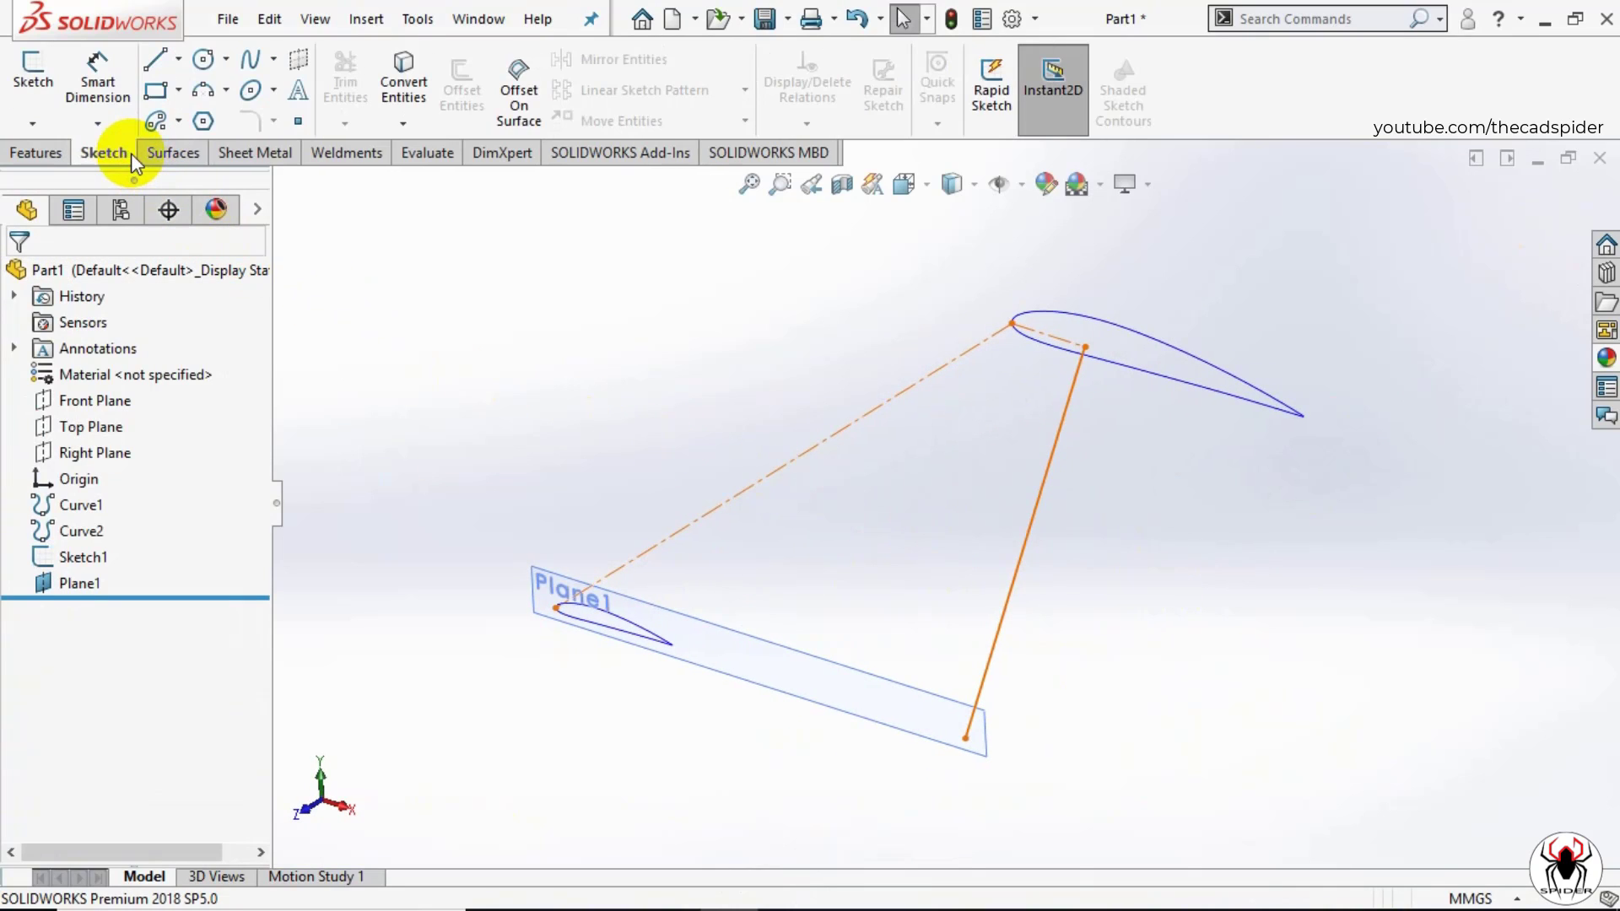
{"action": "left_click", "coordinate": [36, 82]}
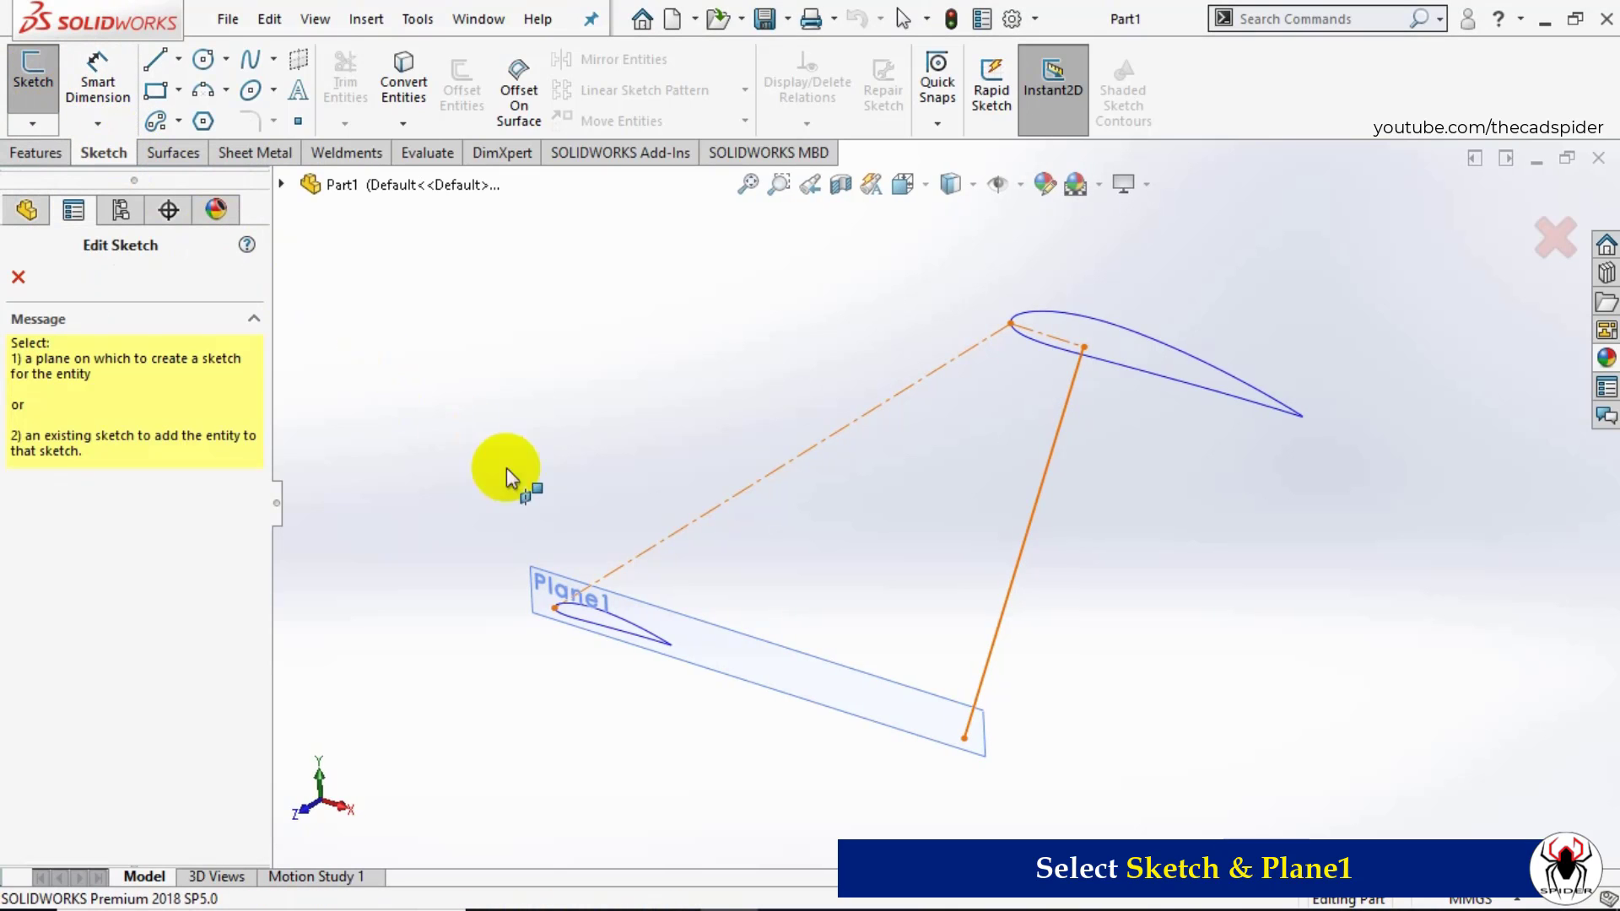
{"action": "left_click", "coordinate": [754, 645]}
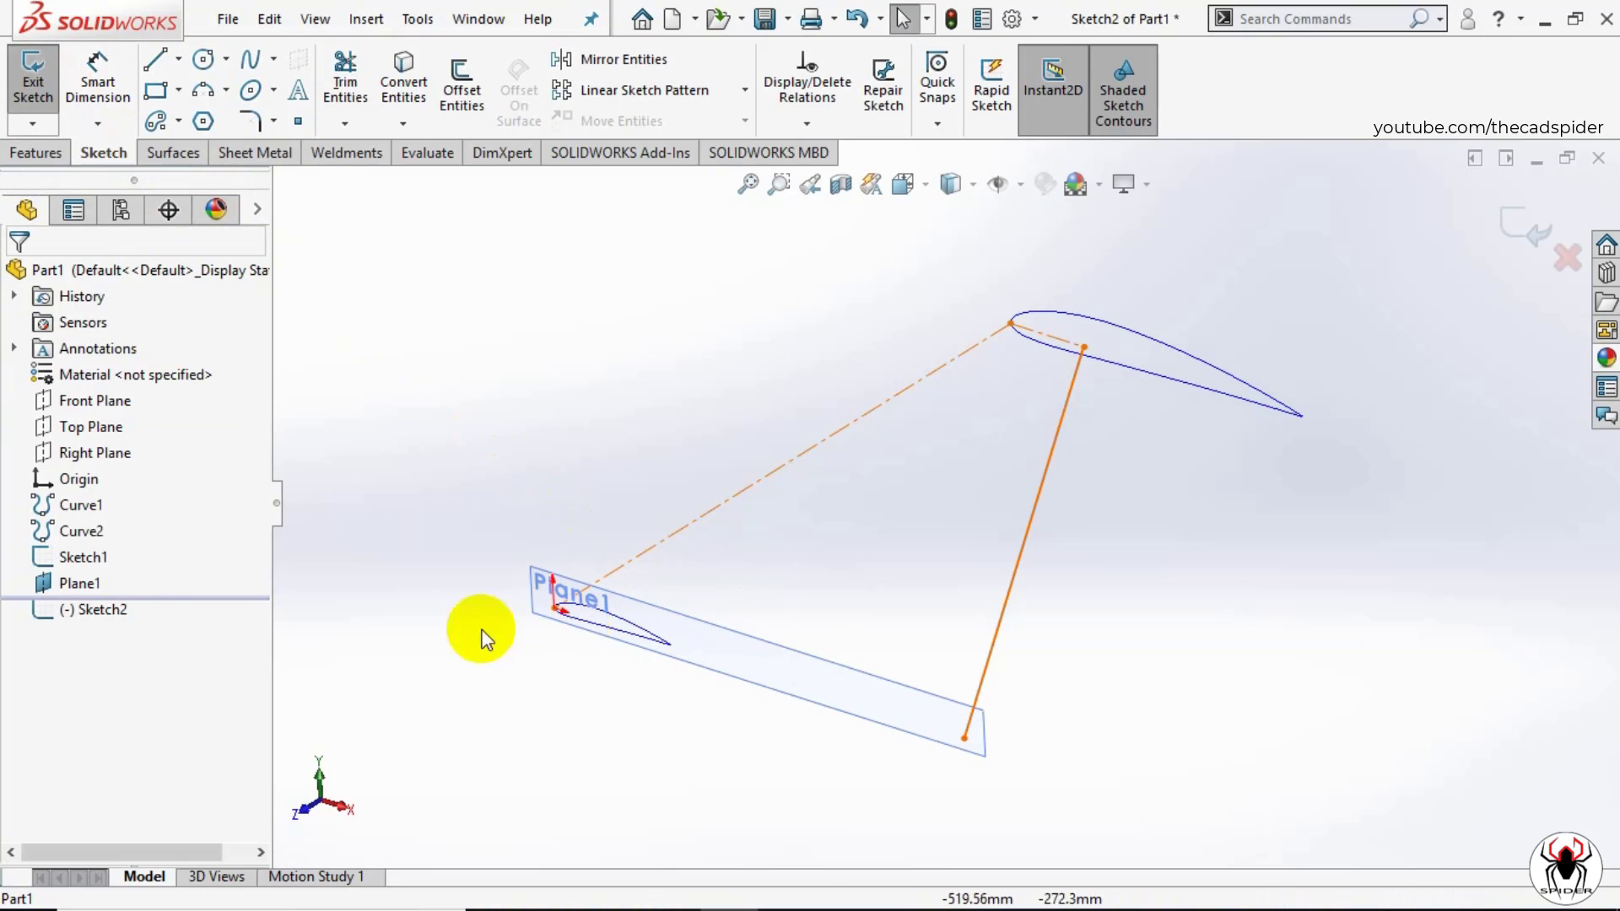
{"action": "right_click", "coordinate": [69, 584]}
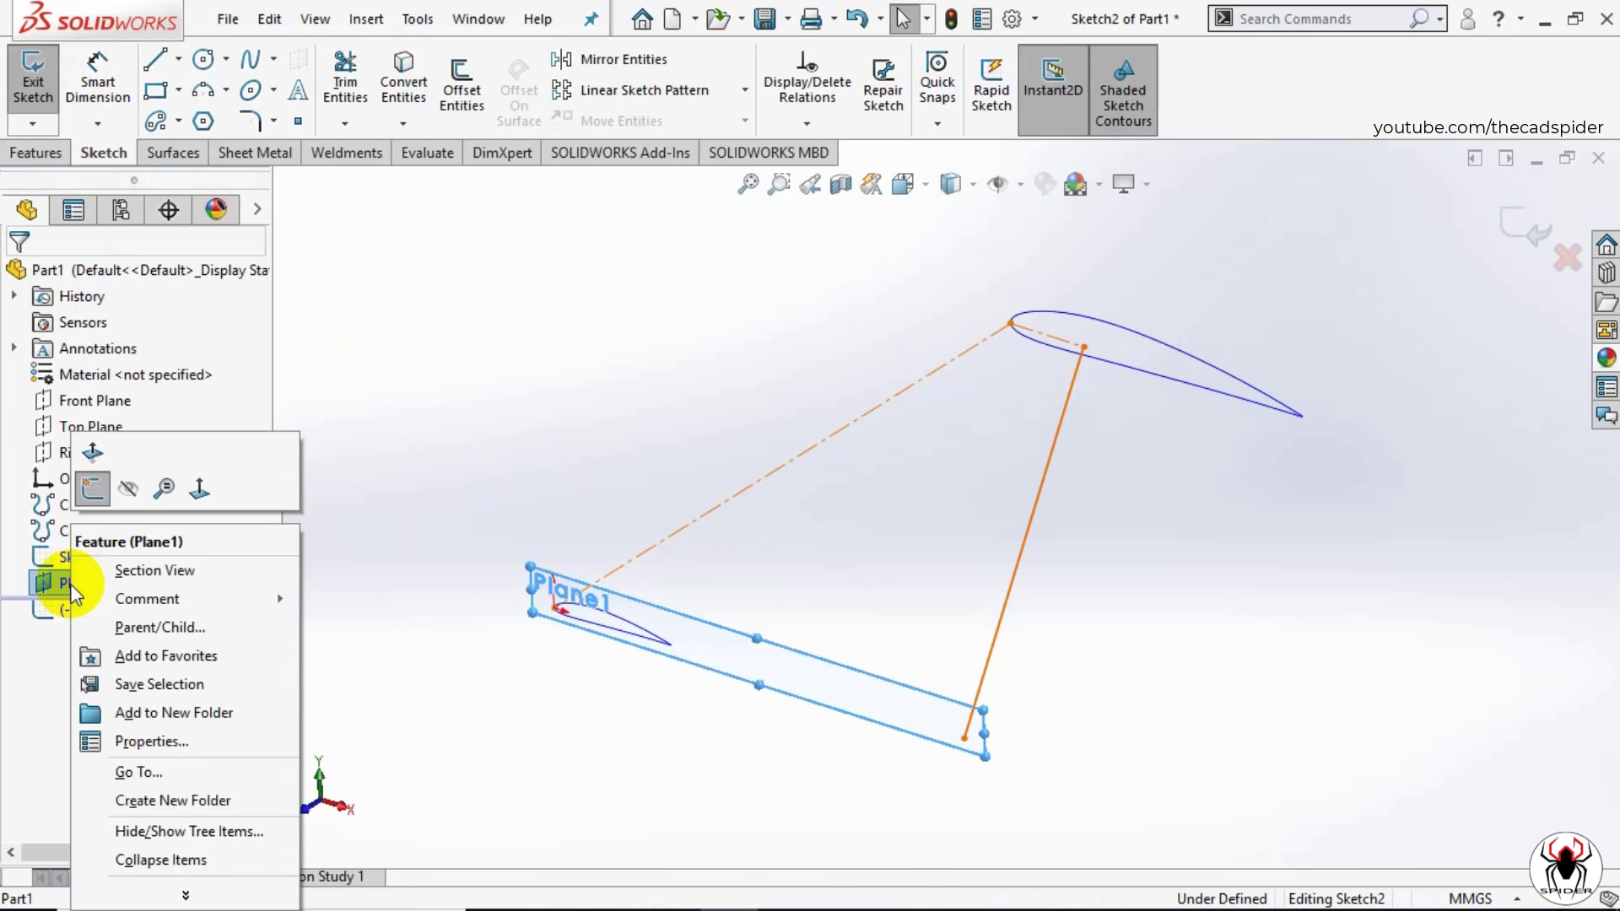
{"action": "left_click", "coordinate": [129, 491]}
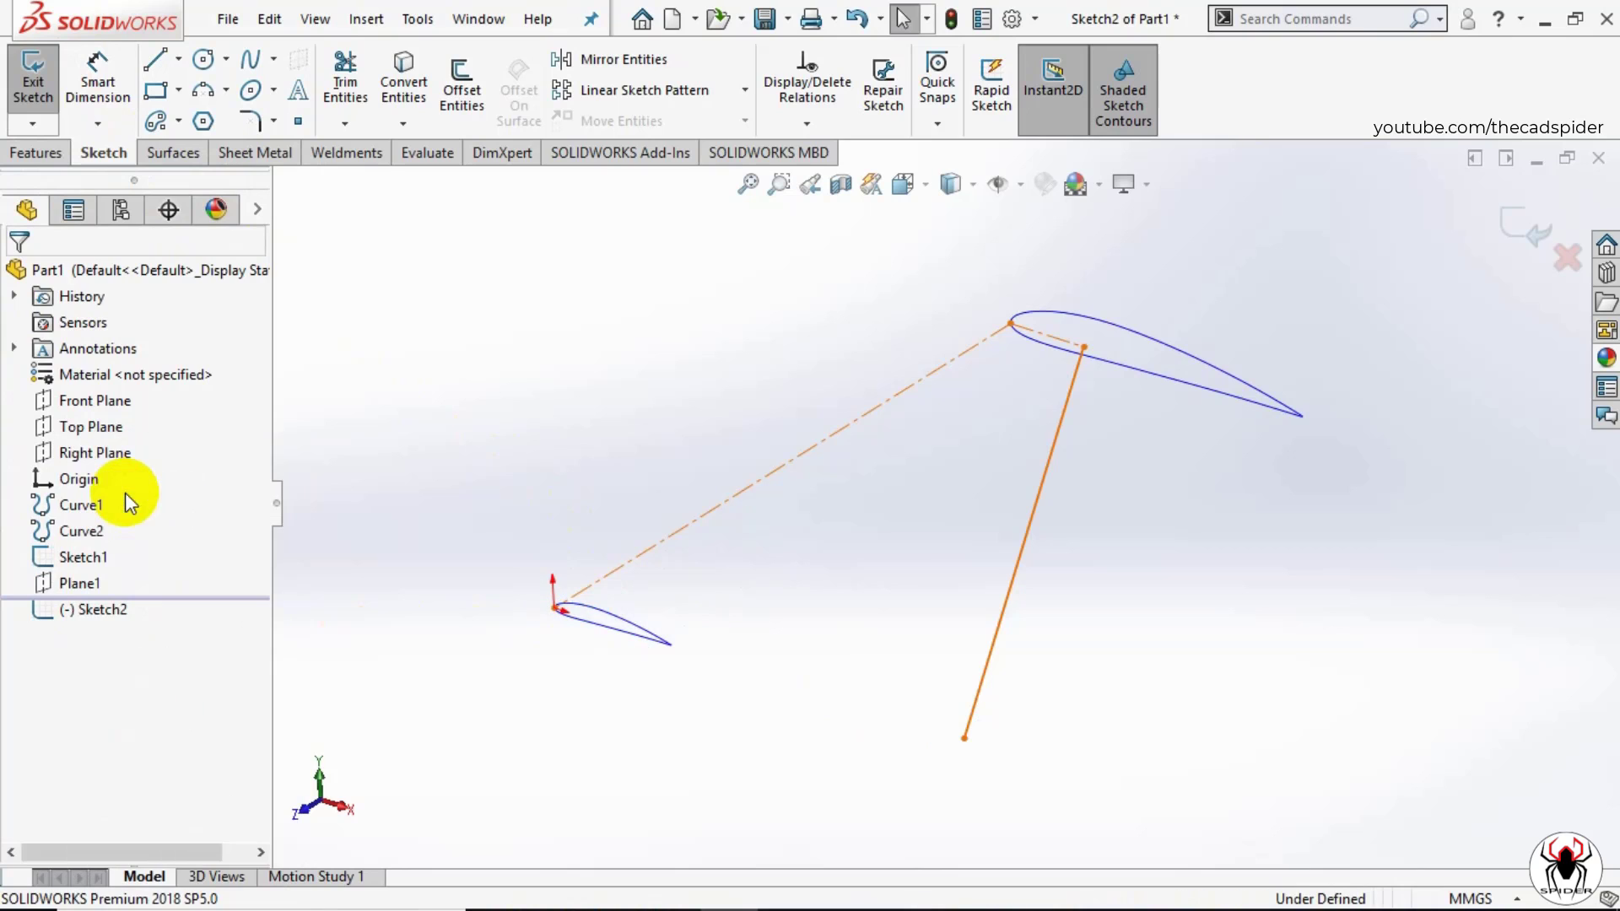
{"action": "scroll", "coordinate": [621, 650], "scroll_direction": "down", "scroll_amount": 10}
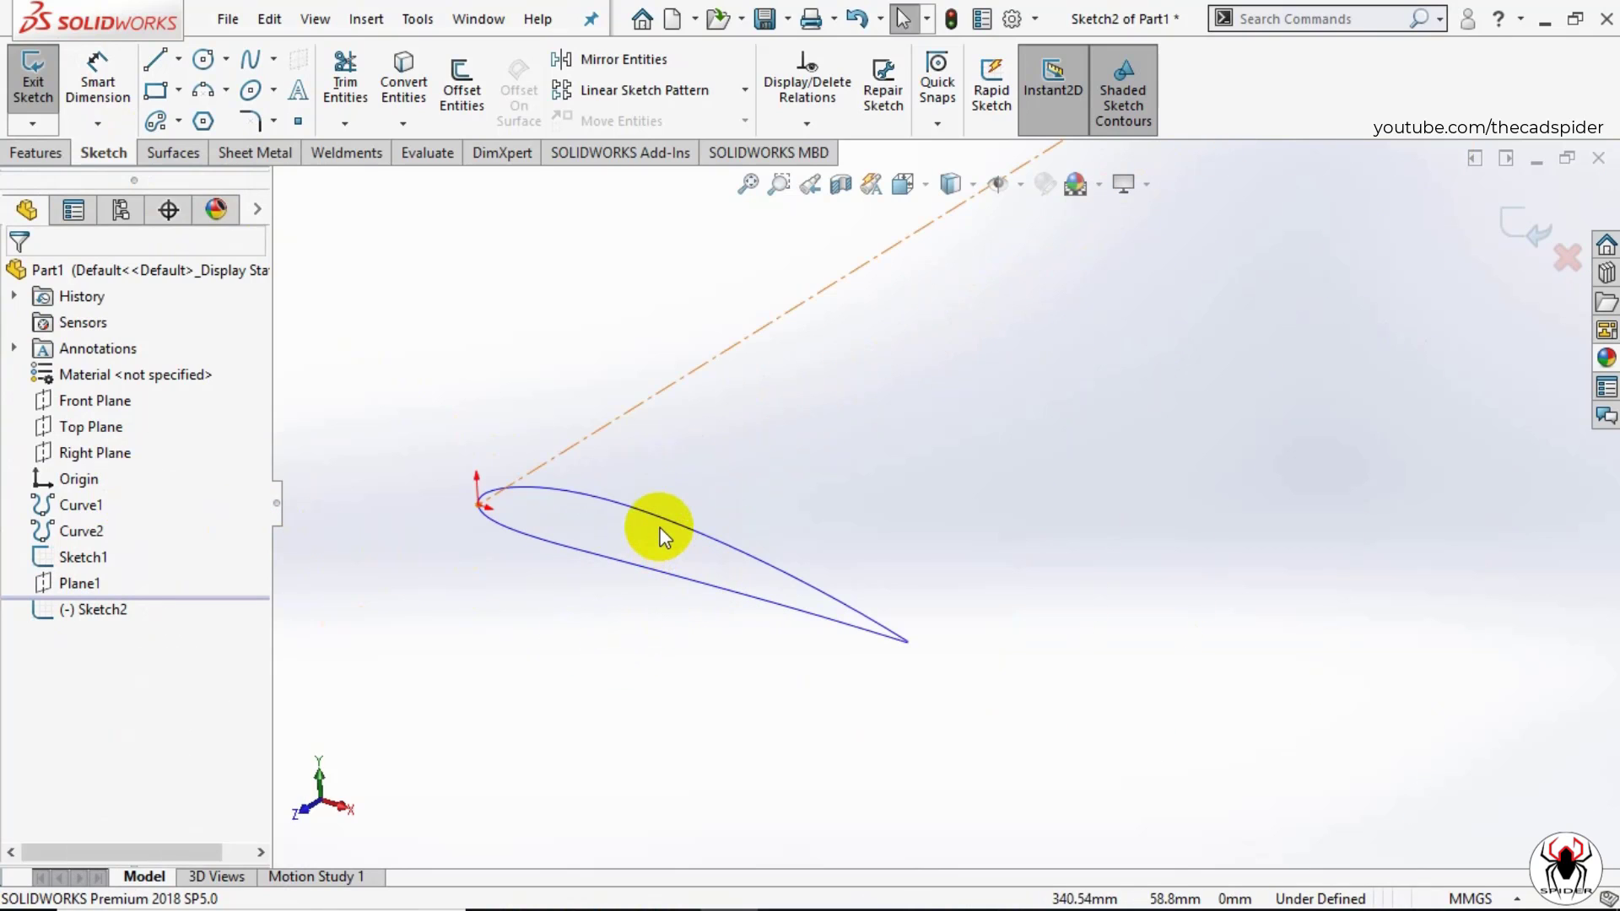
Step: Convert the tip airfoil curve into an entity of the current sketch
{"action": "left_click", "coordinate": [408, 85]}
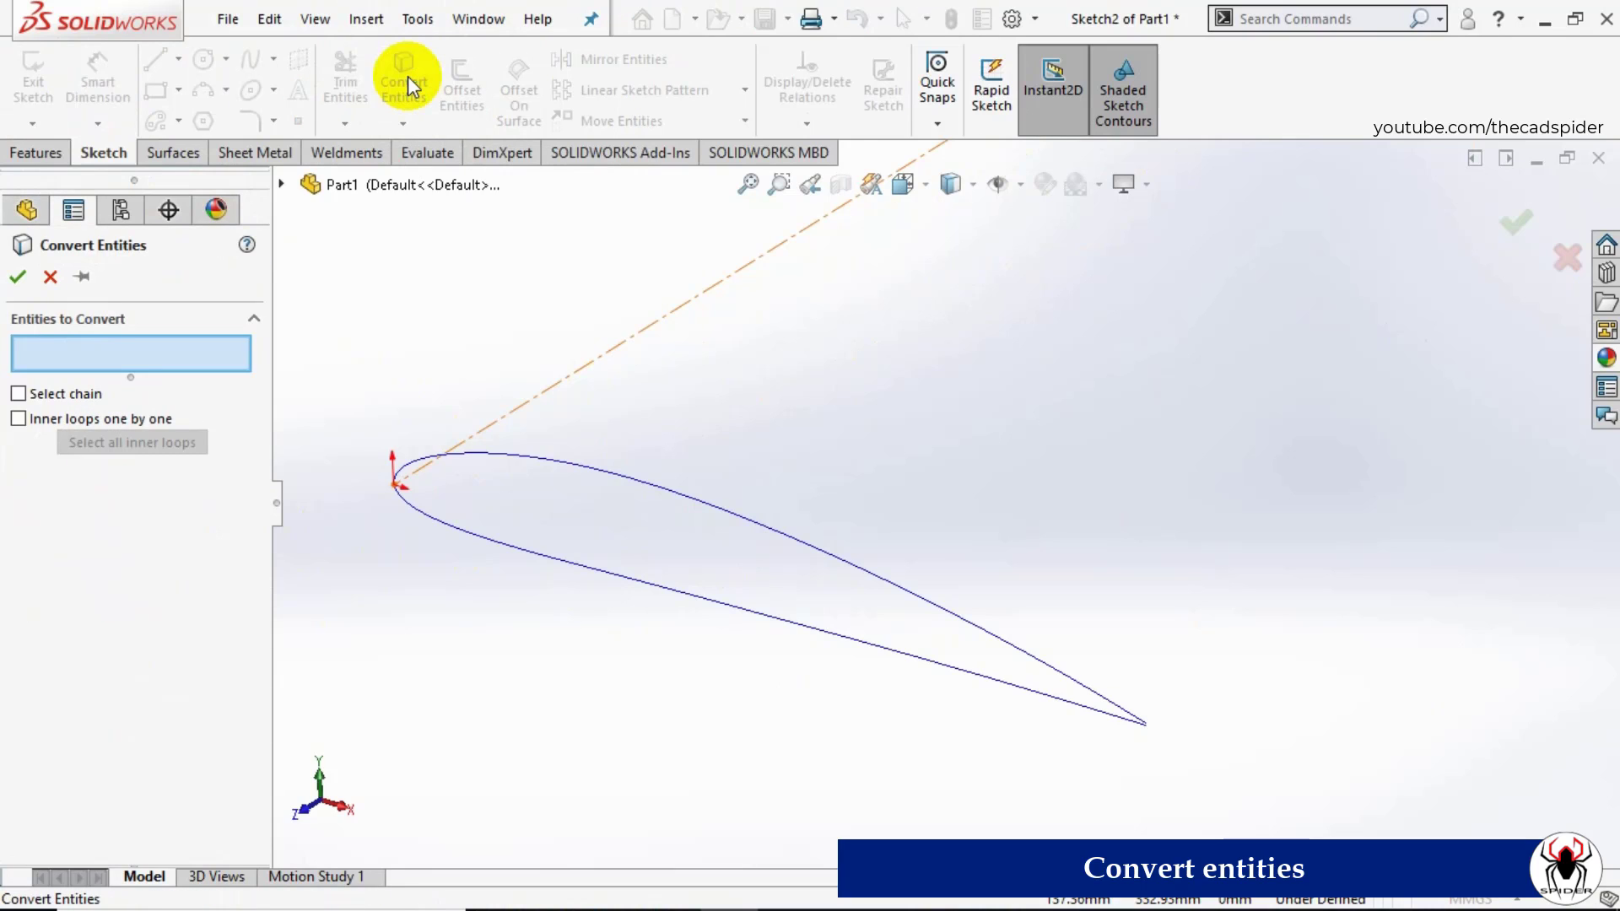
{"action": "left_click", "coordinate": [657, 496]}
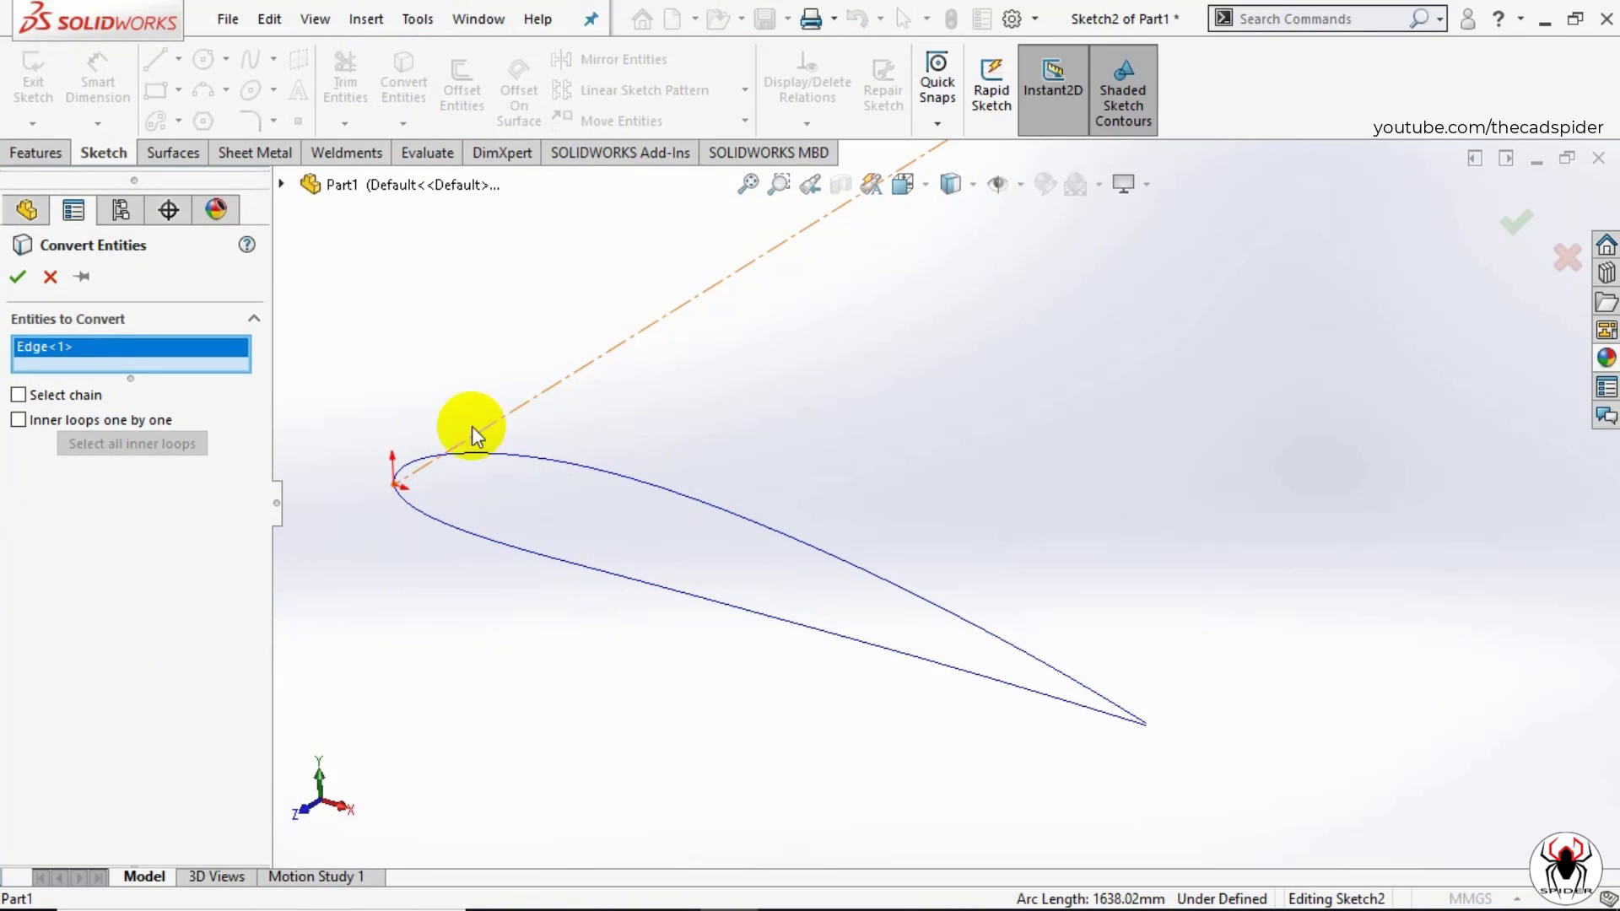
{"action": "left_click", "coordinate": [21, 276]}
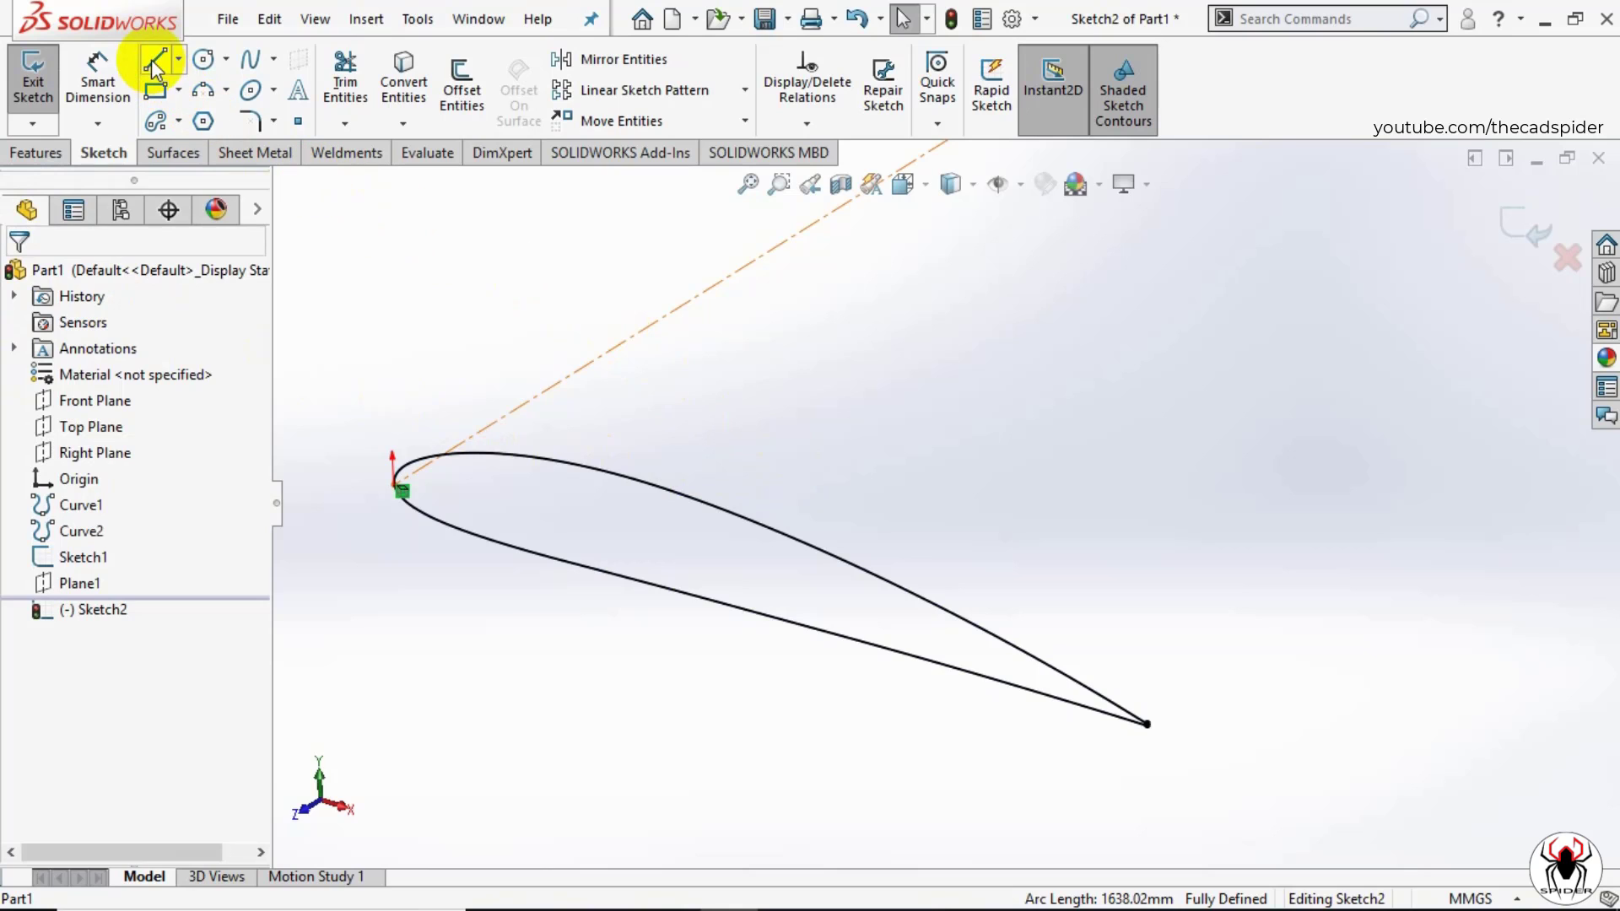
Step: Draw a centerline about 219 mm long from the converted airfoil's leading edge toward its trailing edge
{"action": "left_click", "coordinate": [178, 61]}
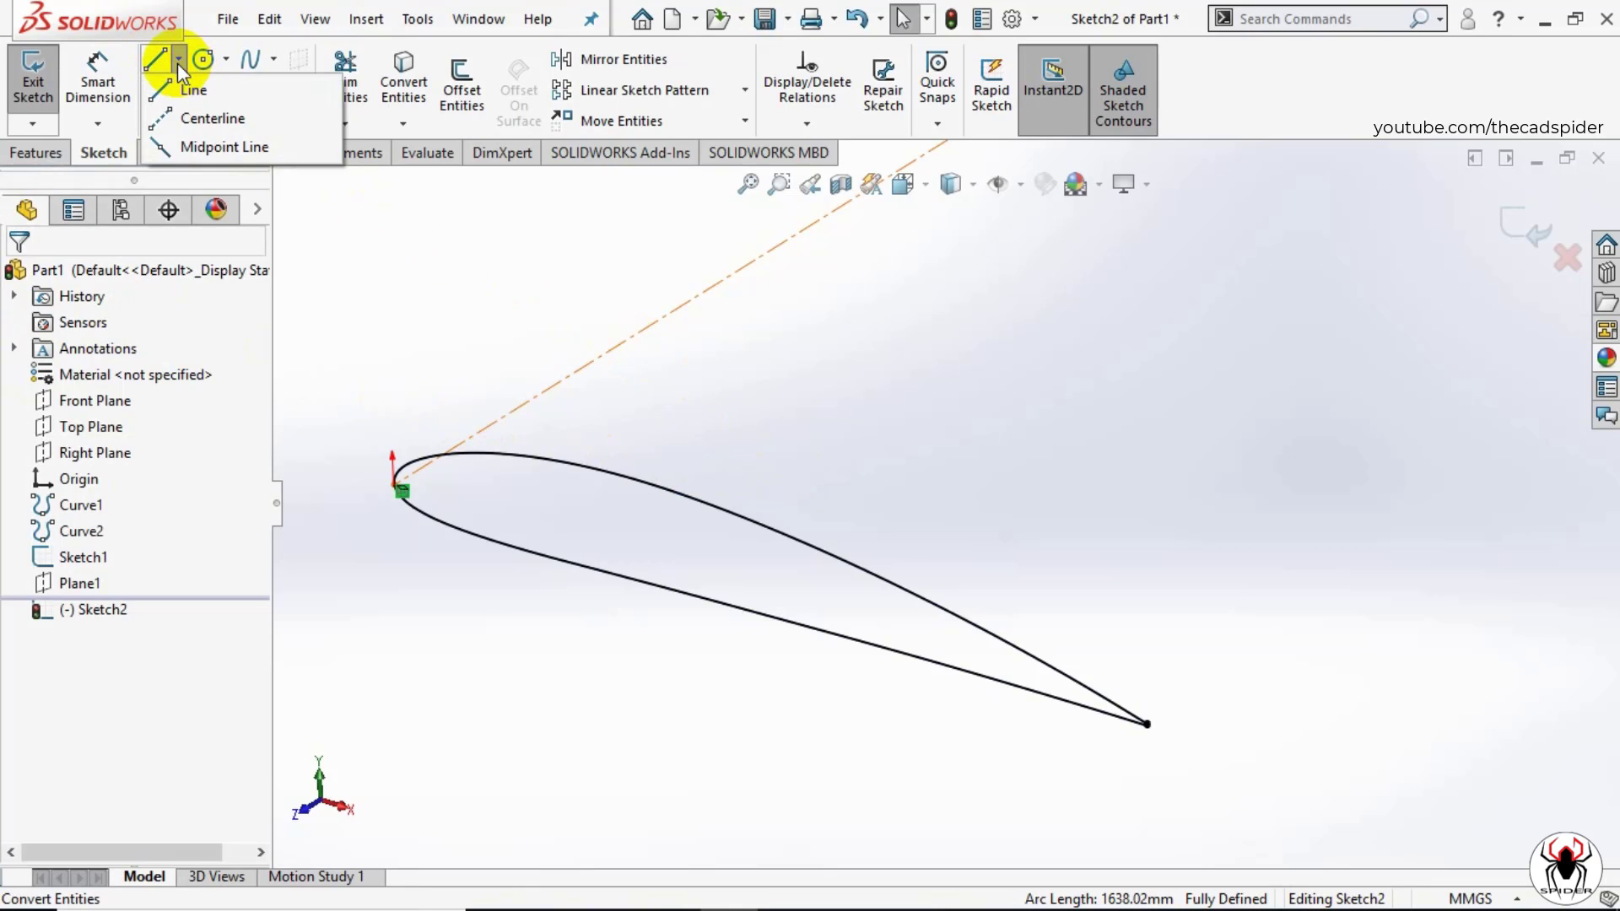
{"action": "left_click", "coordinate": [197, 121]}
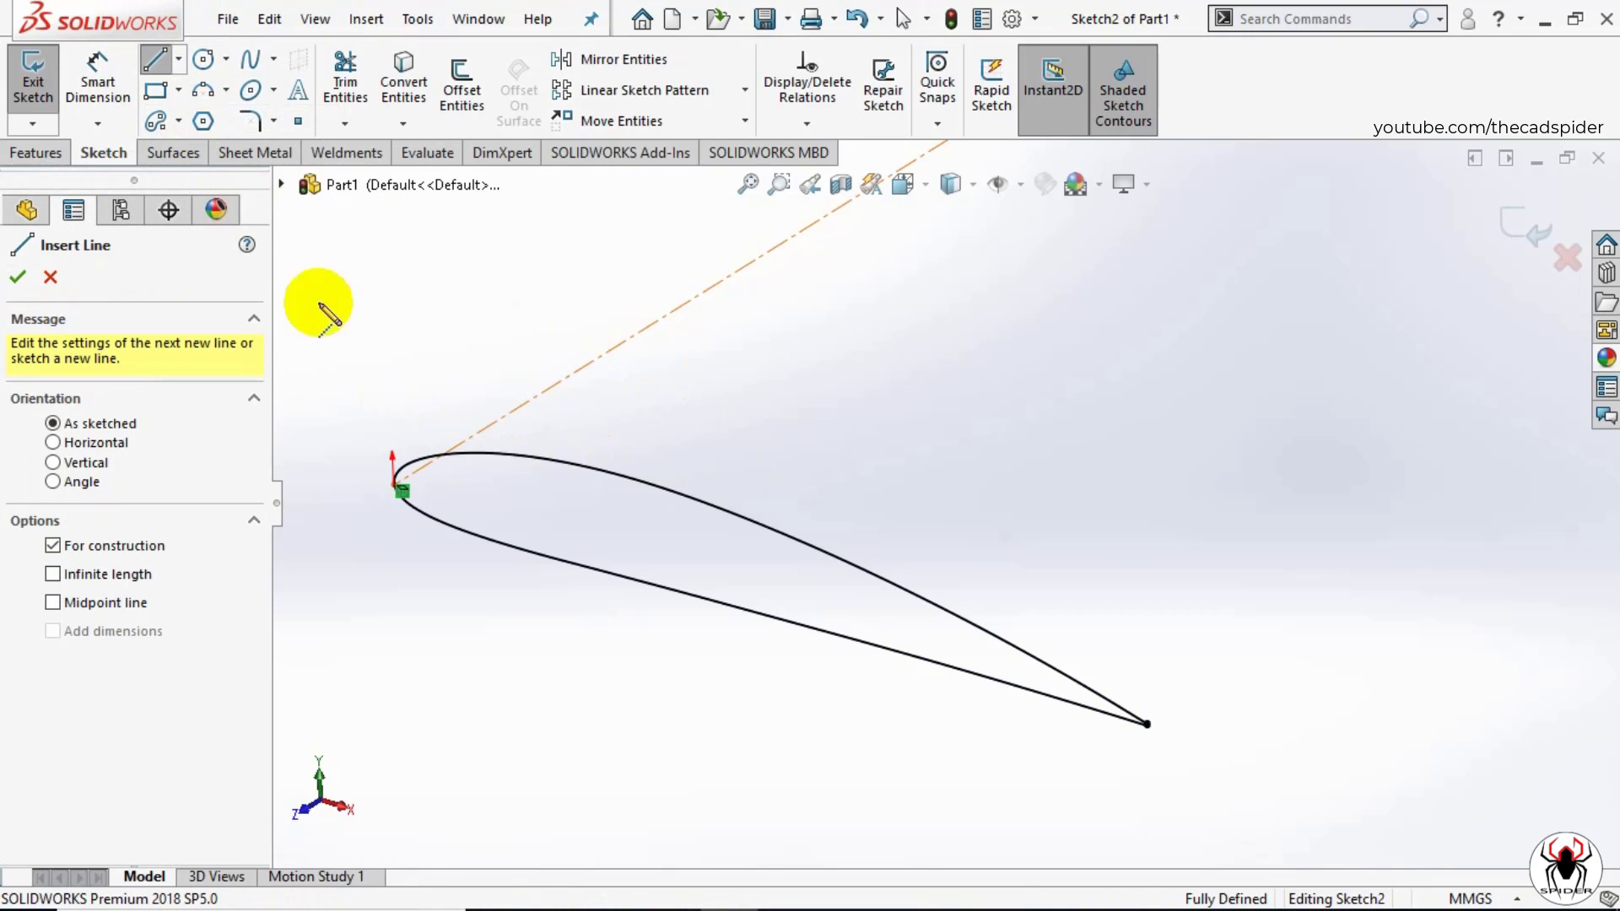
{"action": "scroll", "coordinate": [493, 506], "scroll_direction": "down", "scroll_amount": 4}
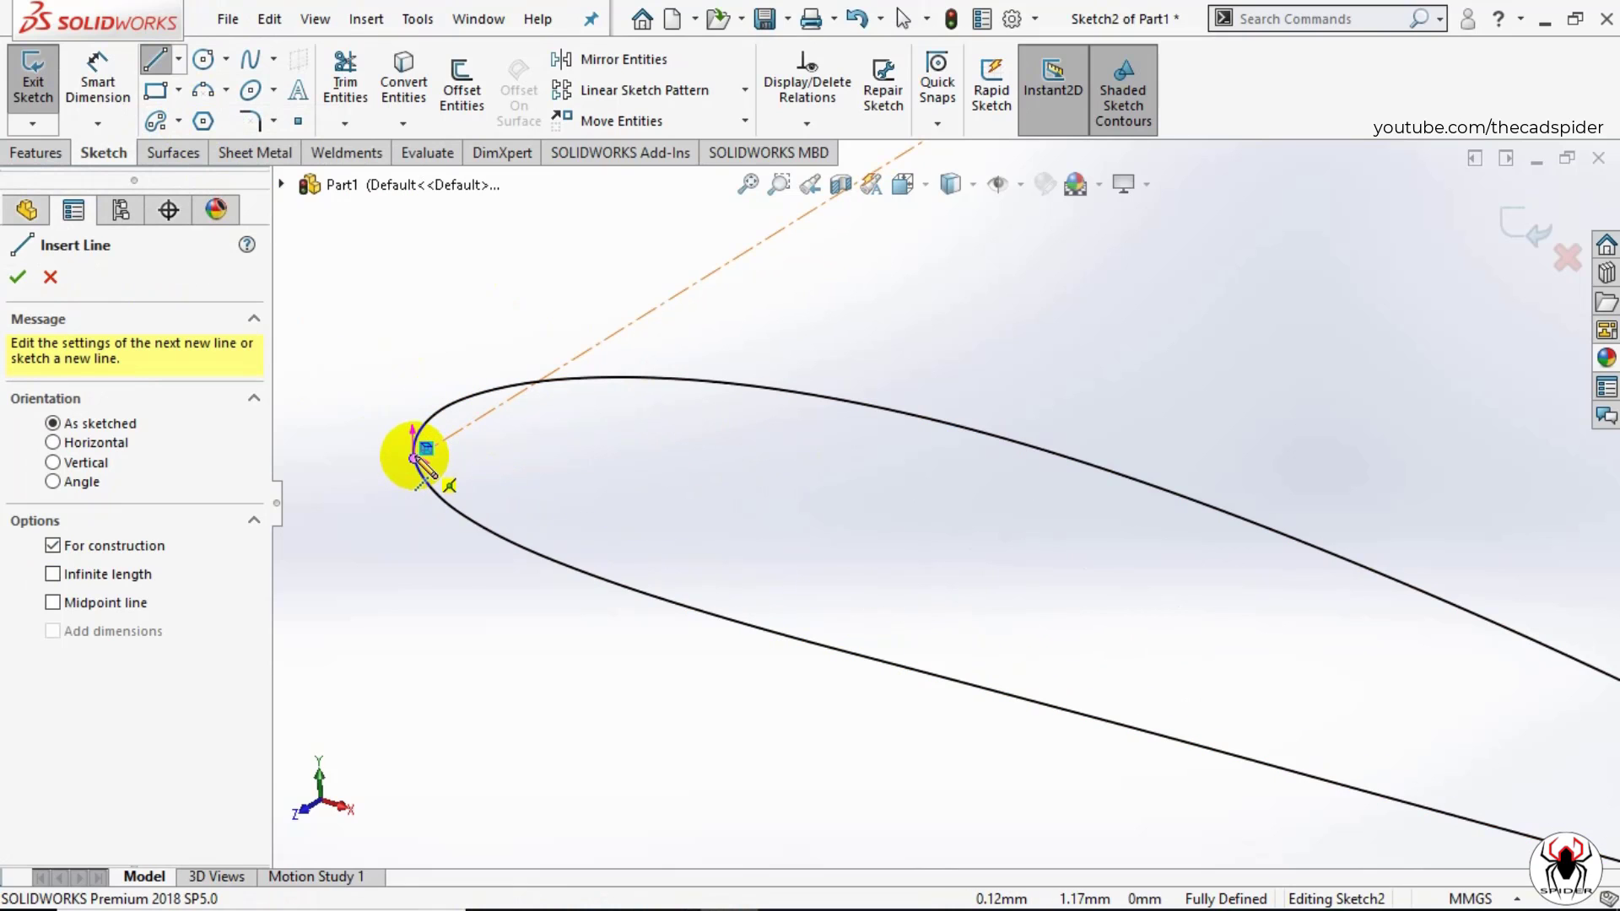
{"action": "left_click", "coordinate": [413, 458]}
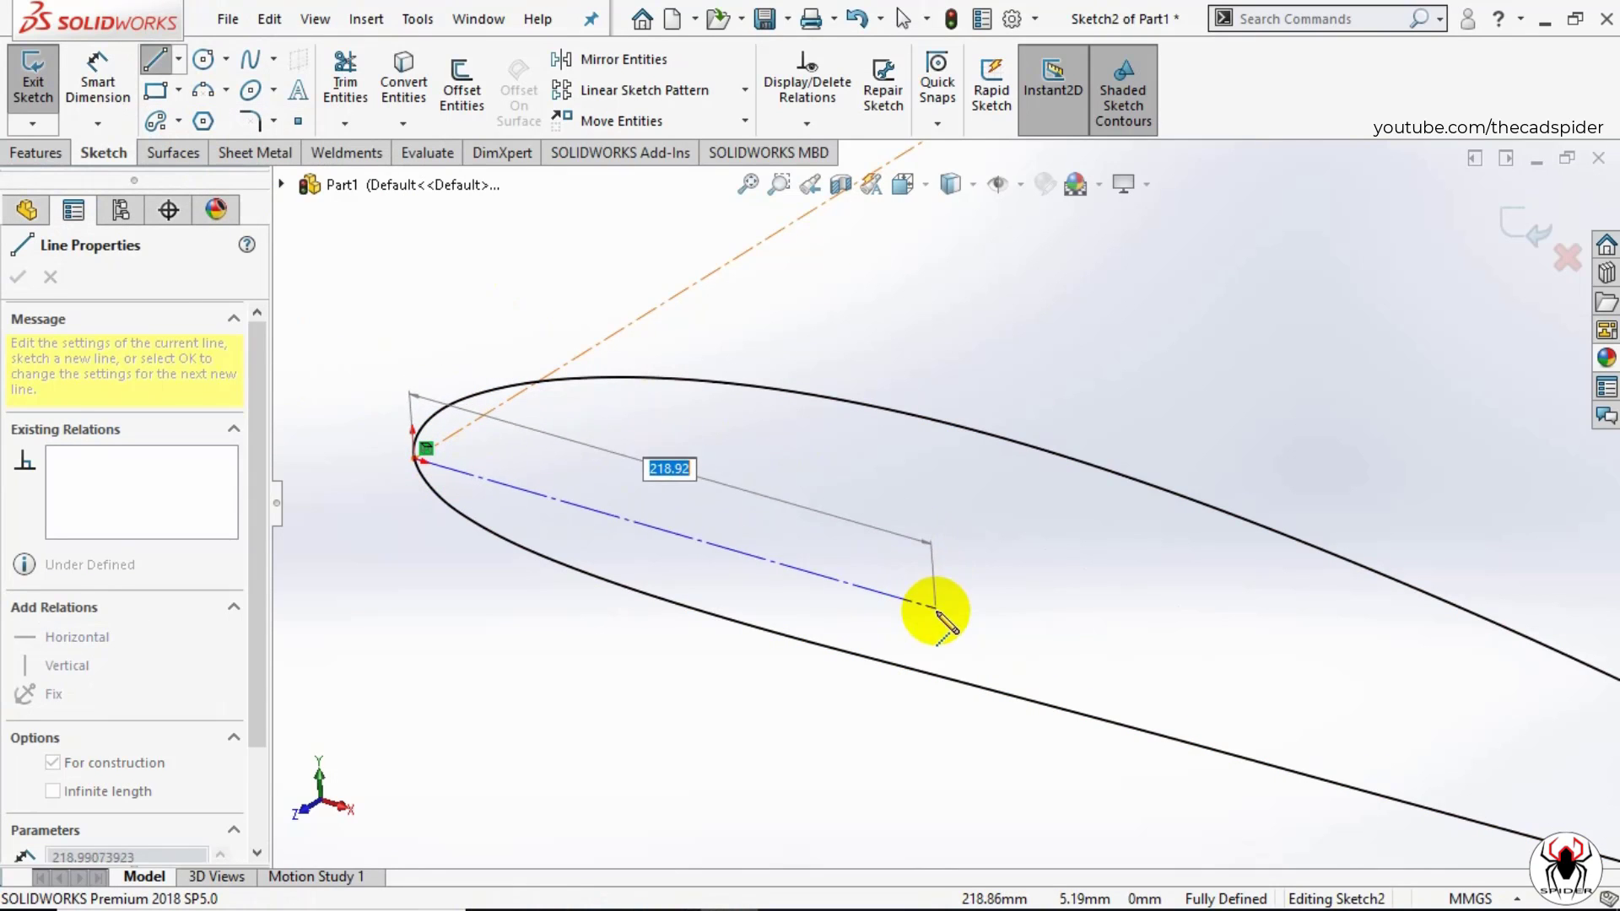
{"action": "left_click", "coordinate": [935, 609]}
{"action": "key", "text": "Escape"}
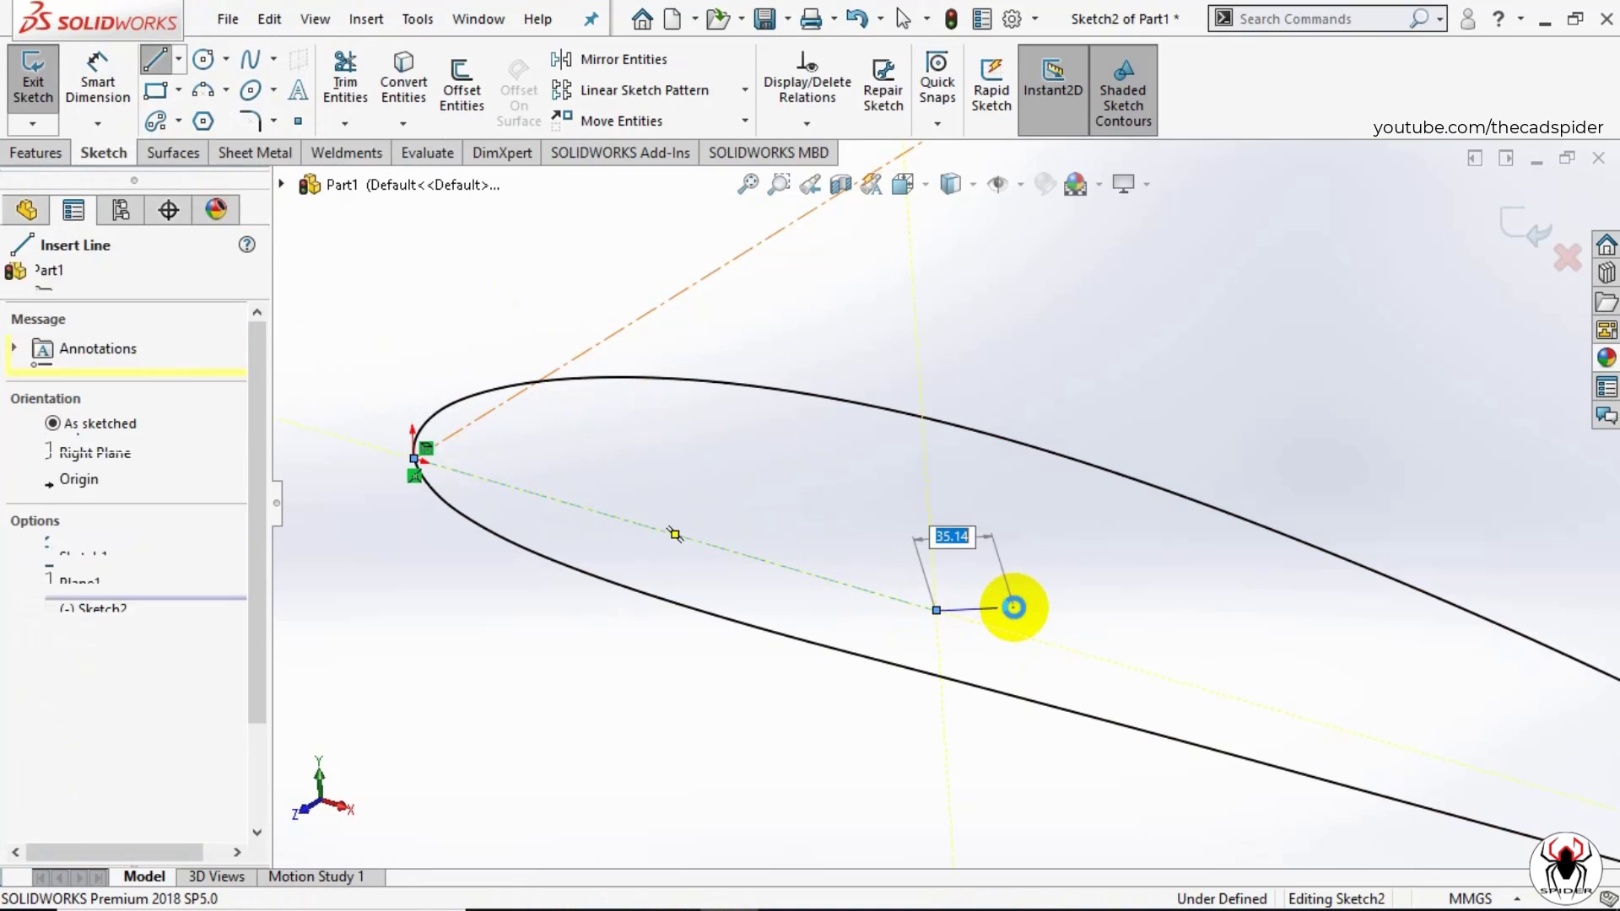
{"action": "key", "text": "Escape"}
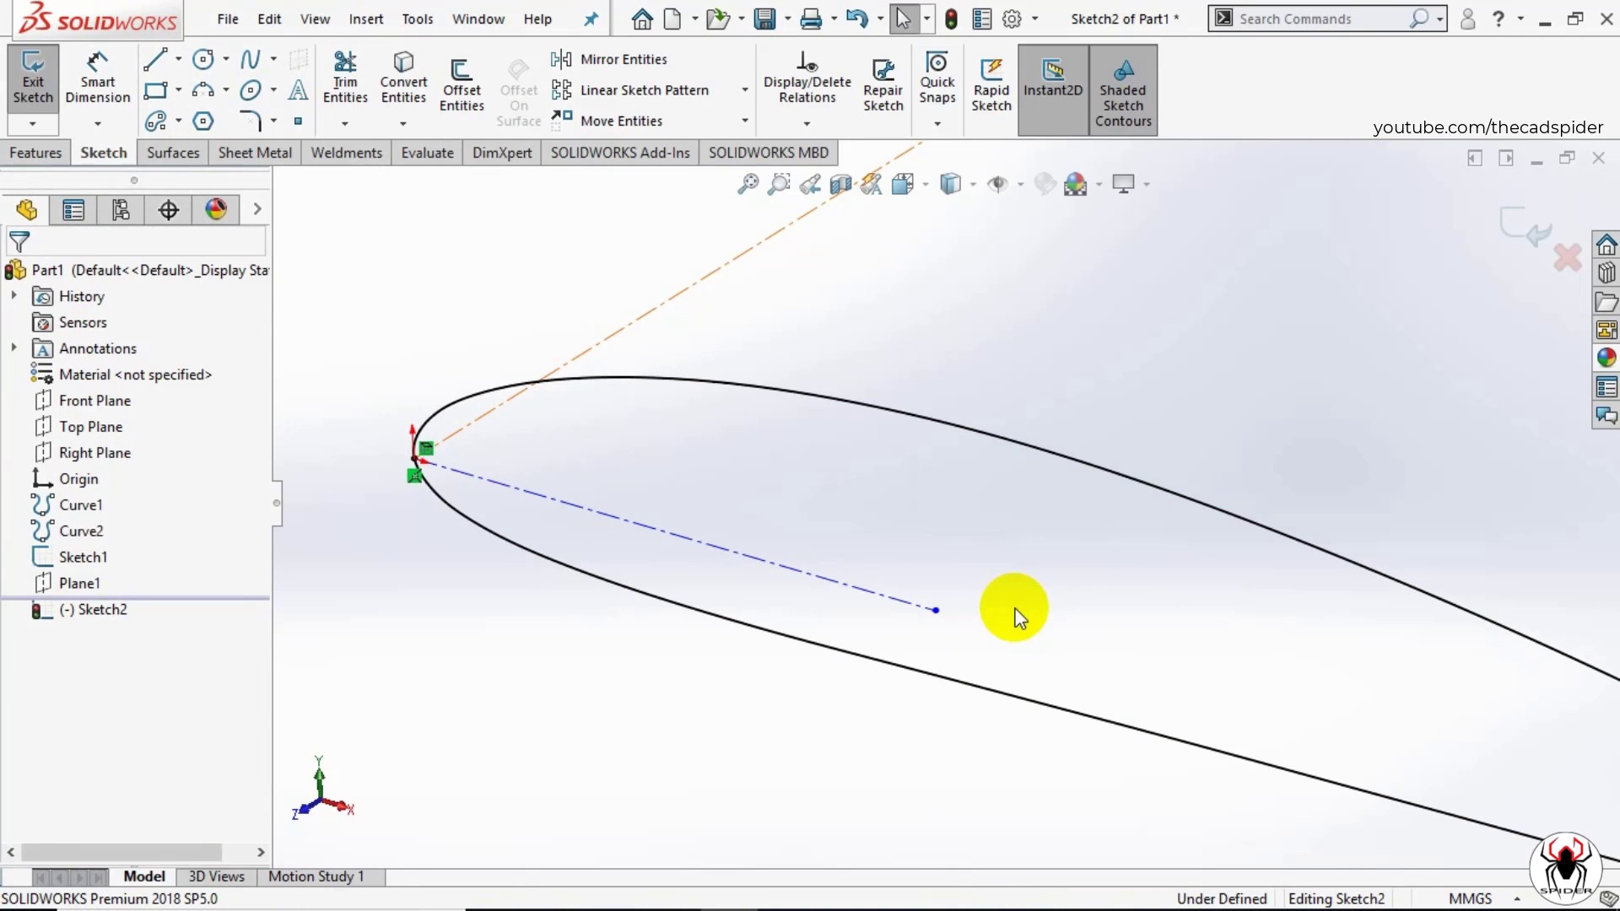
Step: Make the centerline inside the tip airfoil horizontal
{"action": "left_click", "coordinate": [852, 585]}
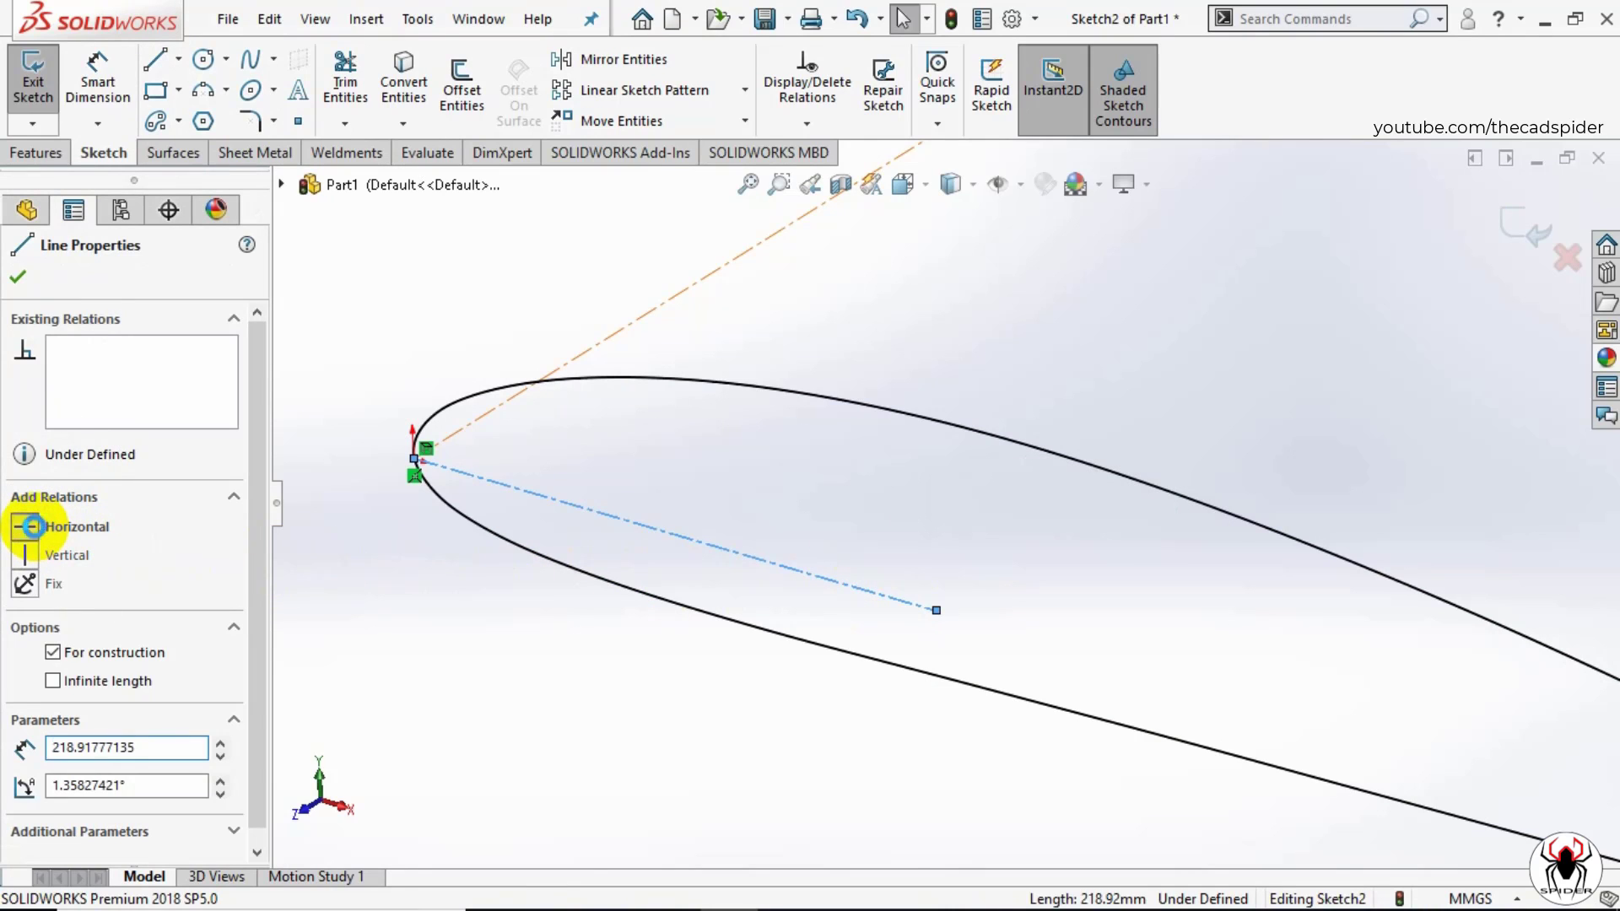
{"action": "left_click", "coordinate": [34, 527]}
{"action": "left_click", "coordinate": [426, 600]}
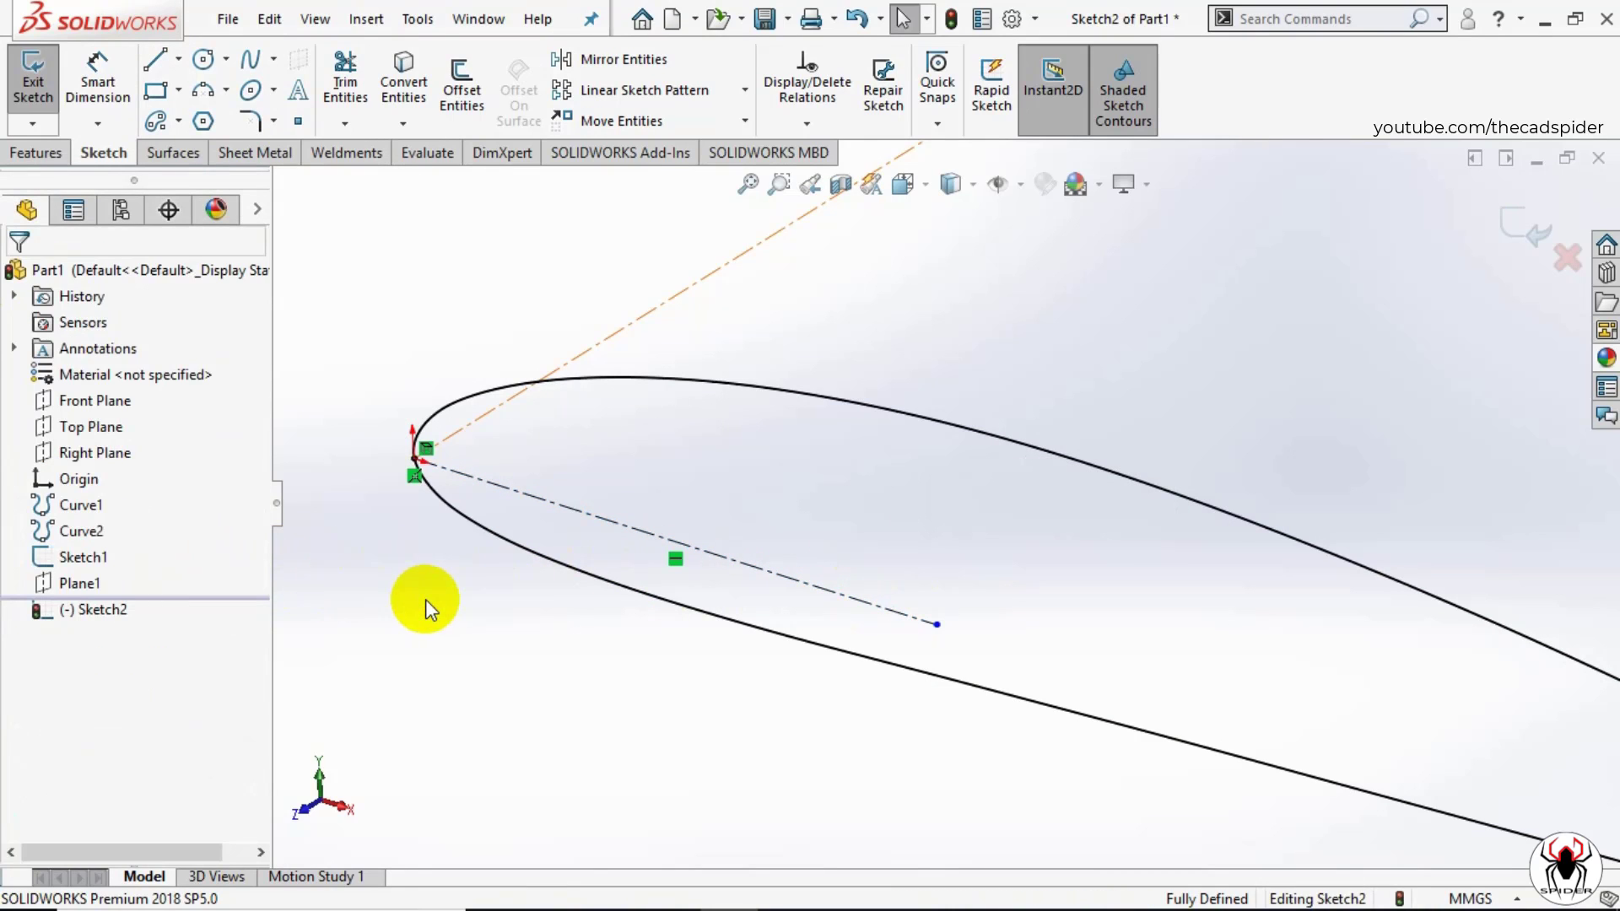
Step: Dimension the airfoil's horizontal centerline to 200 mm, 25% of the tip airfoil length
{"action": "left_click", "coordinate": [93, 97]}
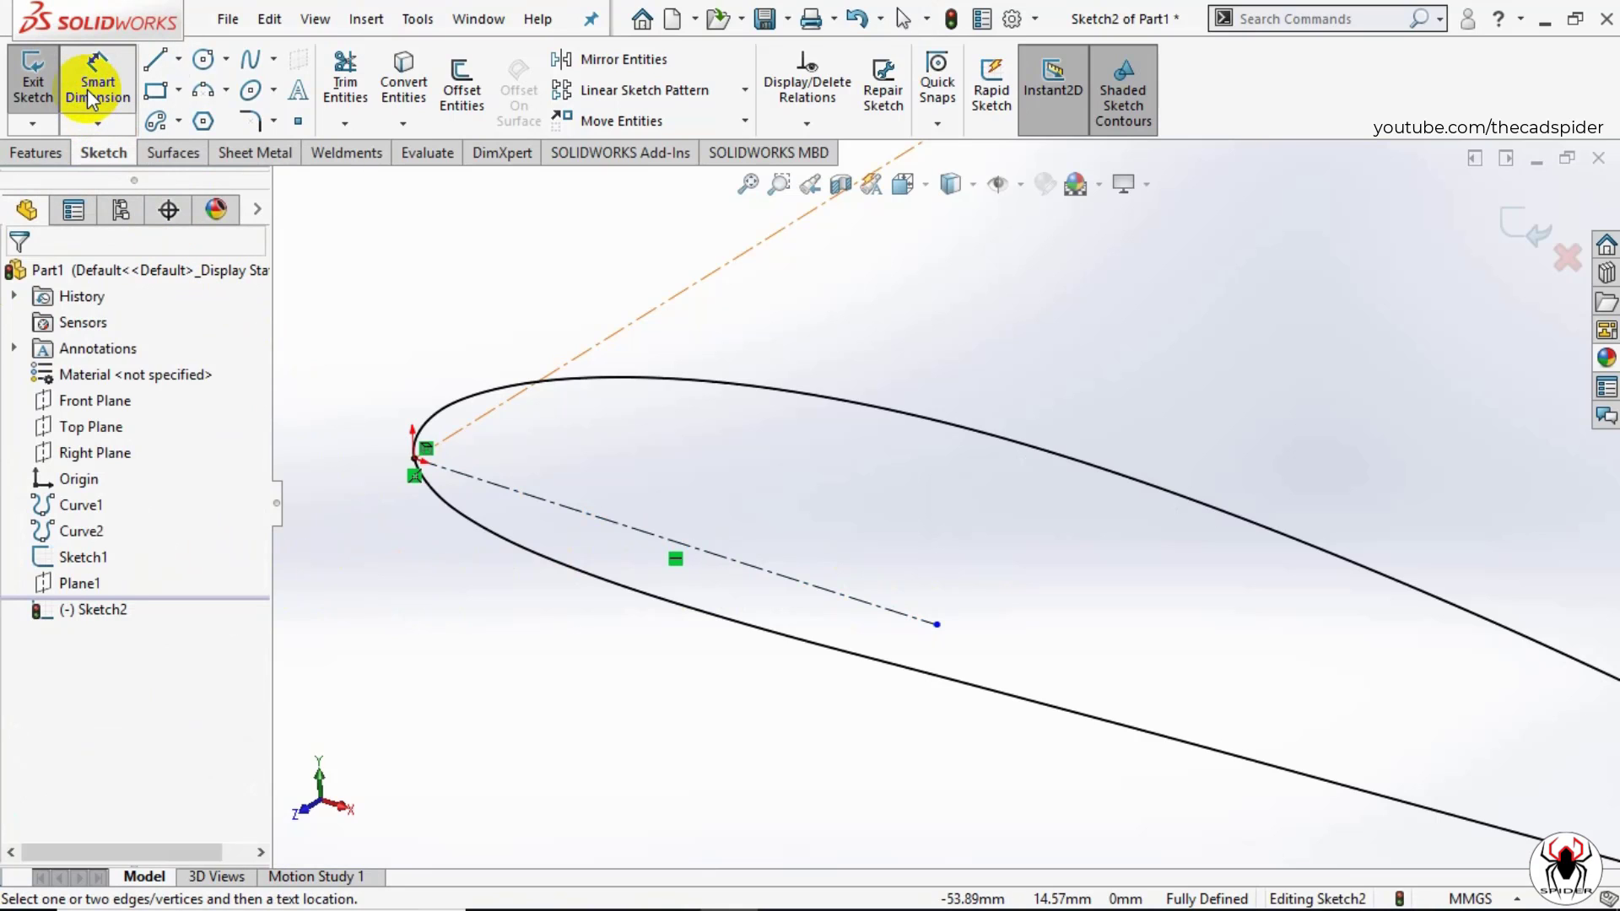
{"action": "left_click", "coordinate": [775, 572]}
{"action": "left_click", "coordinate": [690, 742]}
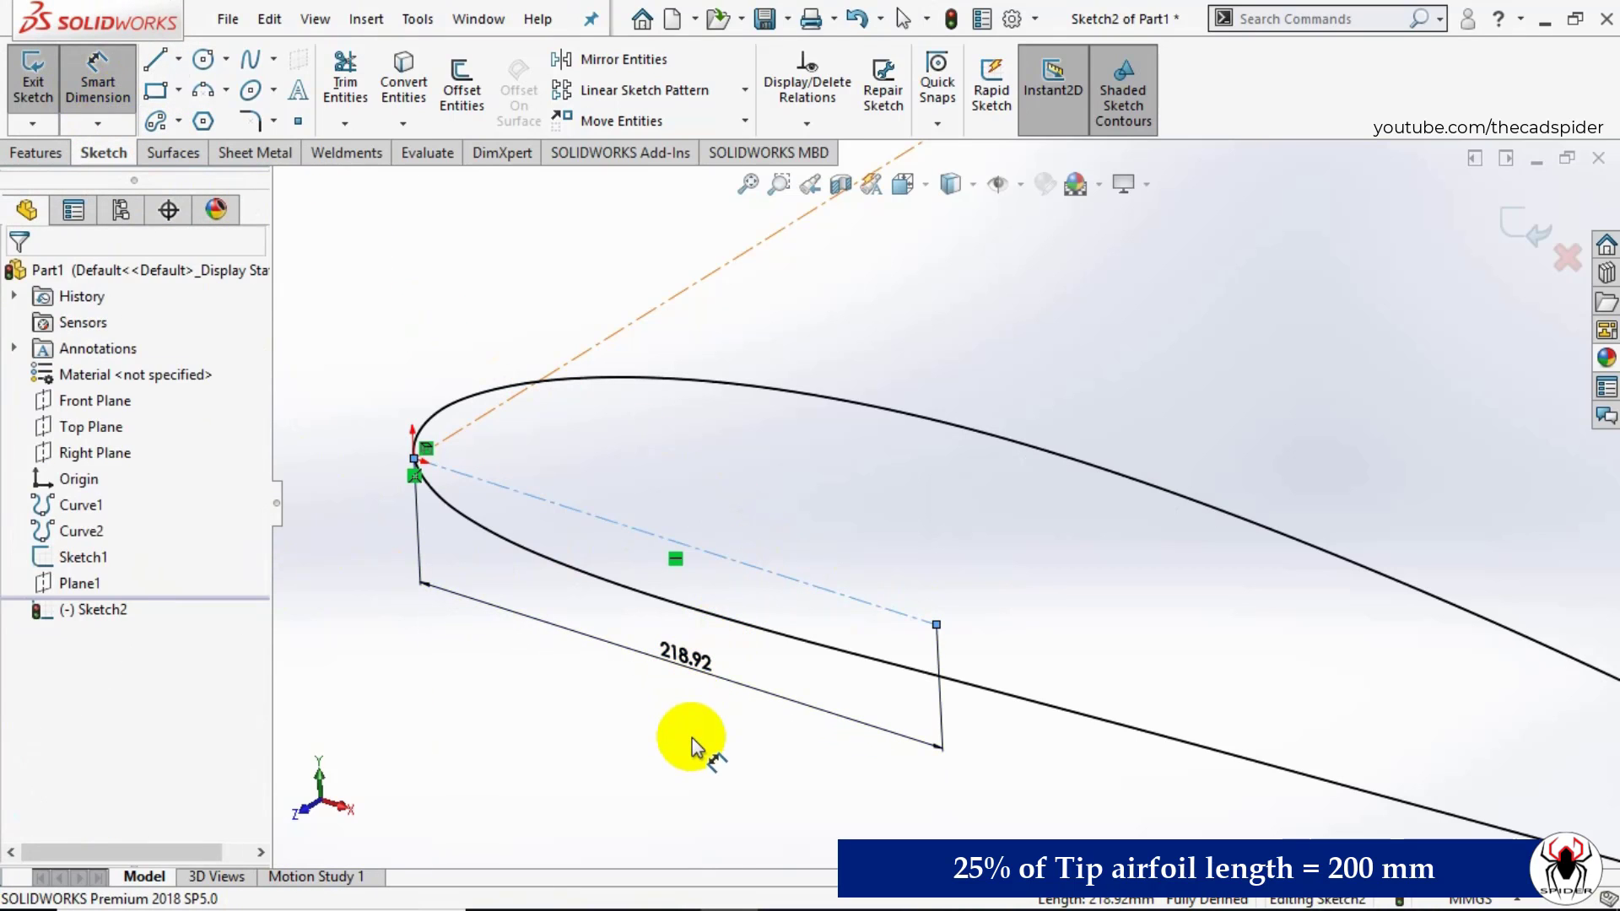
{"action": "type", "text": "2"}
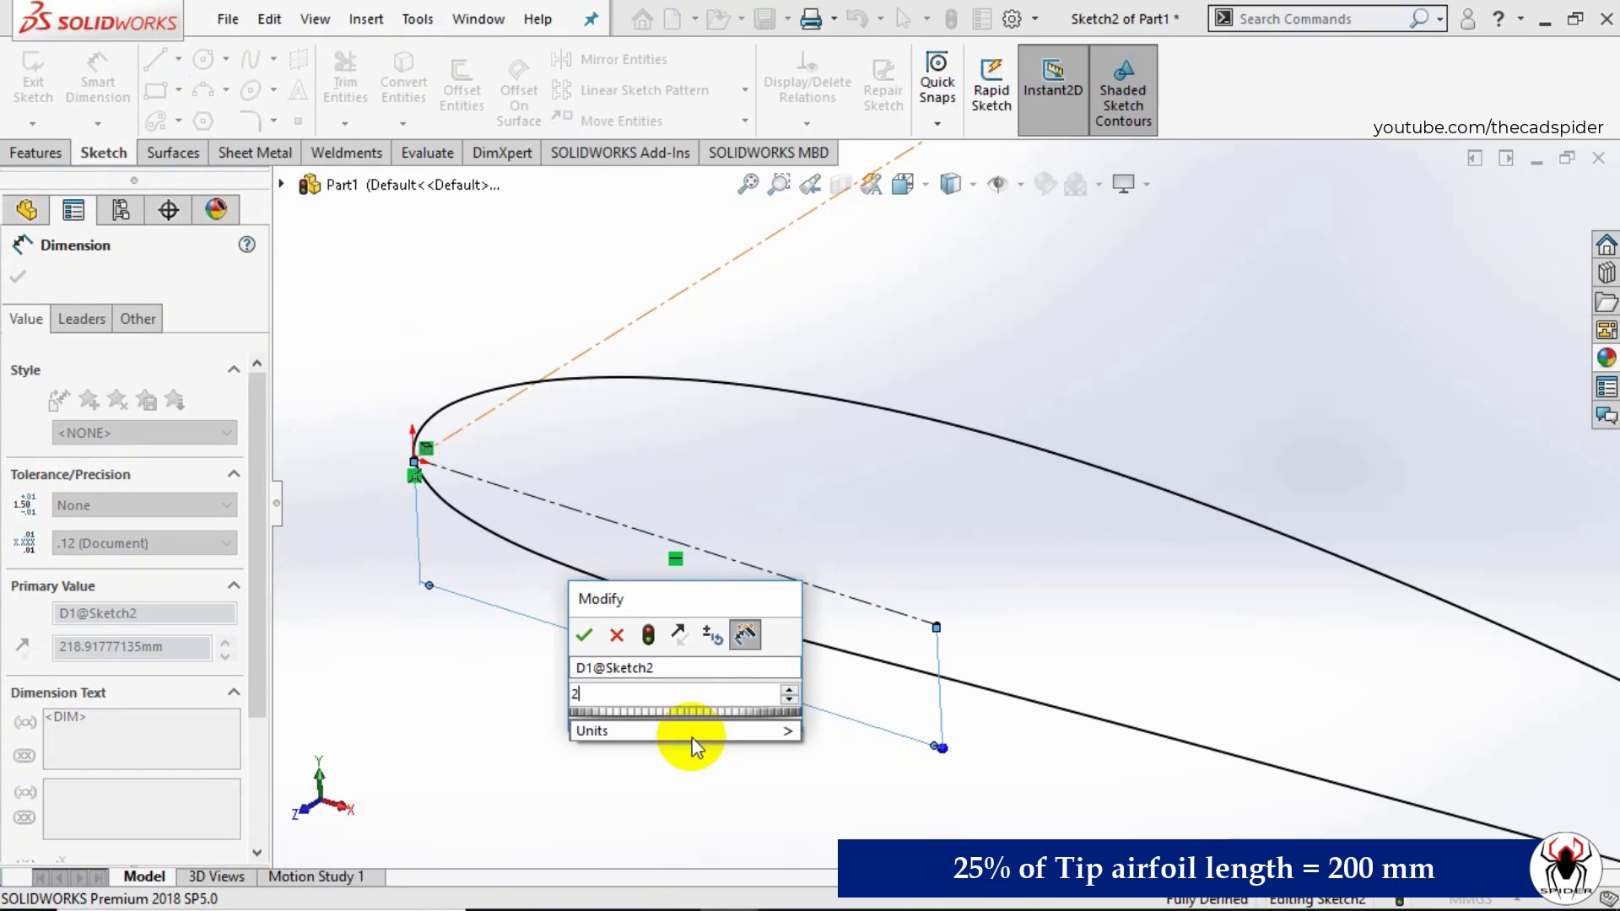
{"action": "type", "text": "00"}
{"action": "key", "text": "Return"}
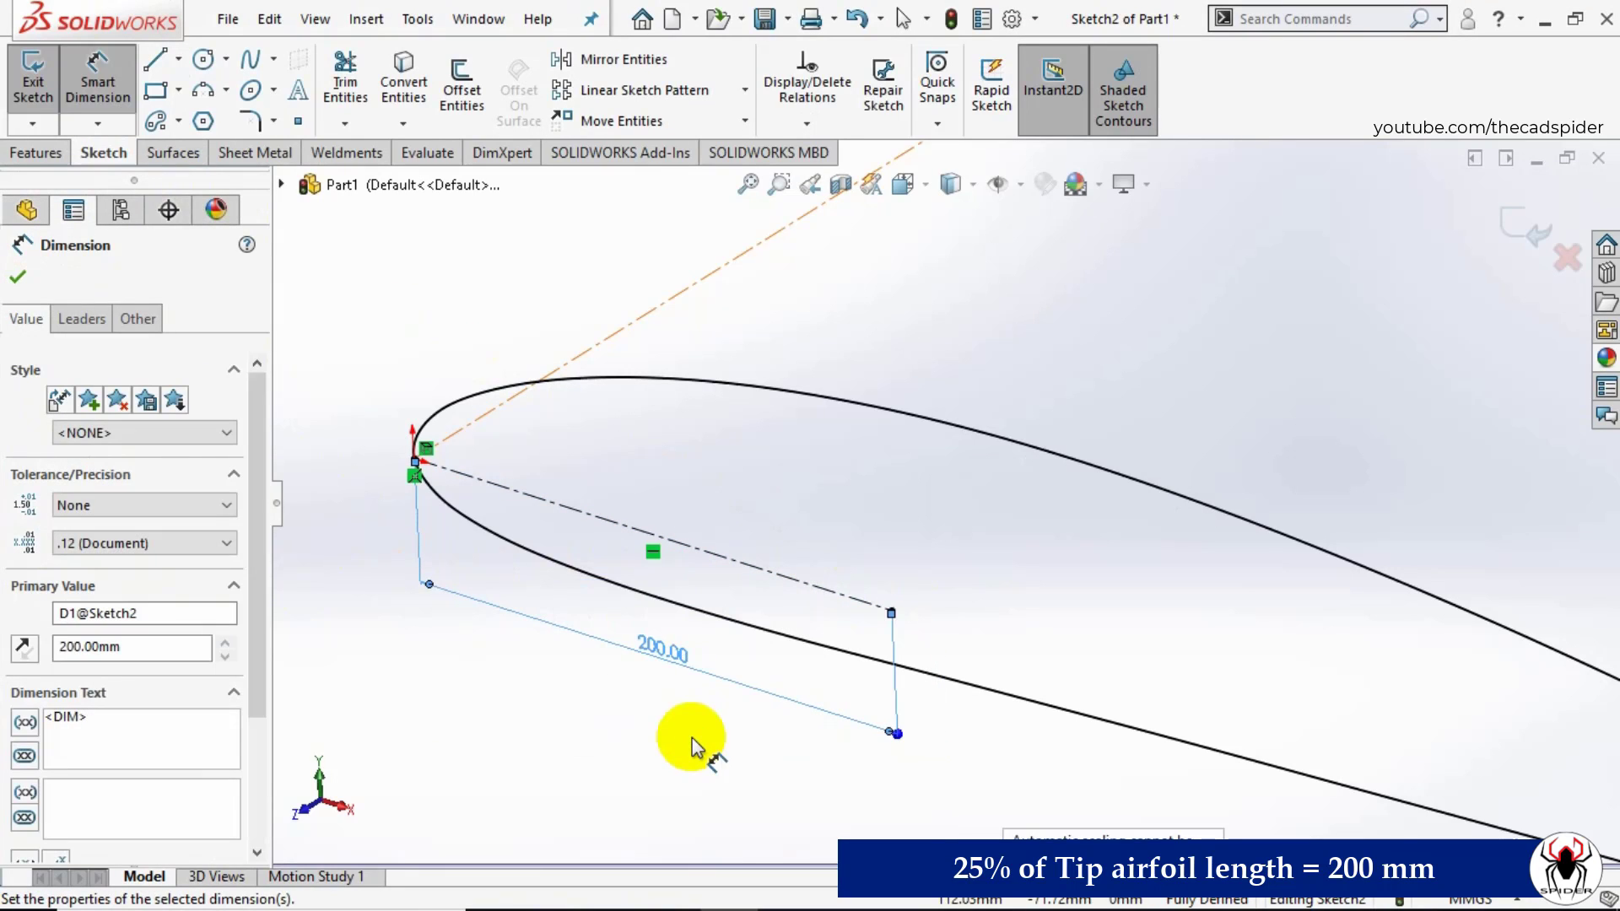
{"action": "key", "text": "Escape"}
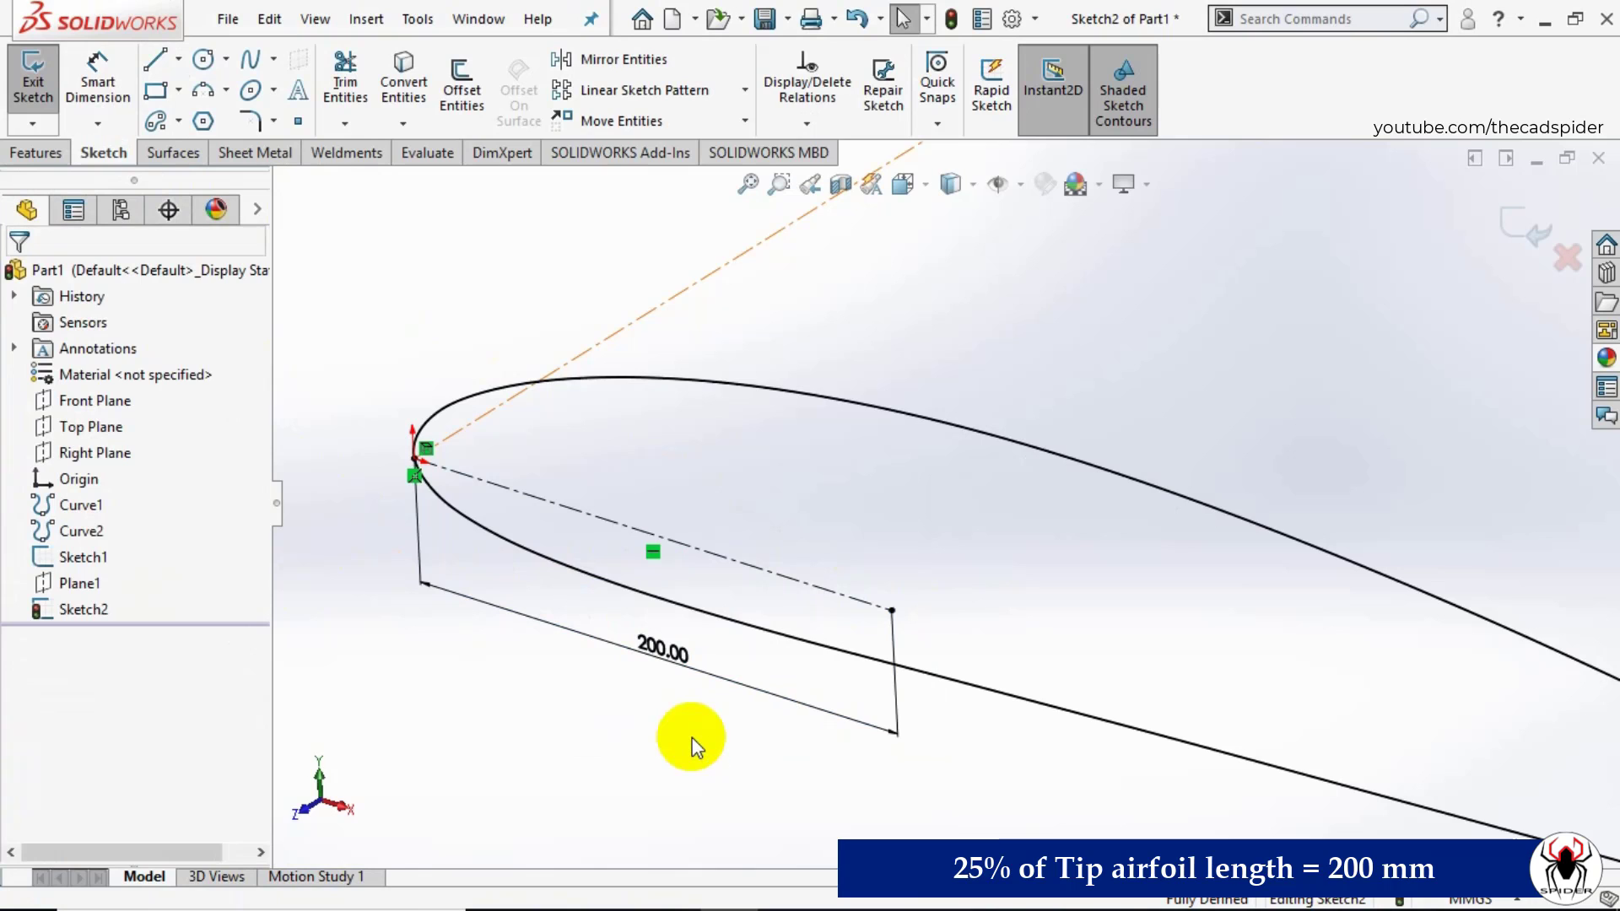
Step: Draw a horizontal centerline starting at the spar line's outer endpoint and extending away from the original tip airfoil
{"action": "scroll", "coordinate": [812, 462], "scroll_direction": "up", "scroll_amount": 5}
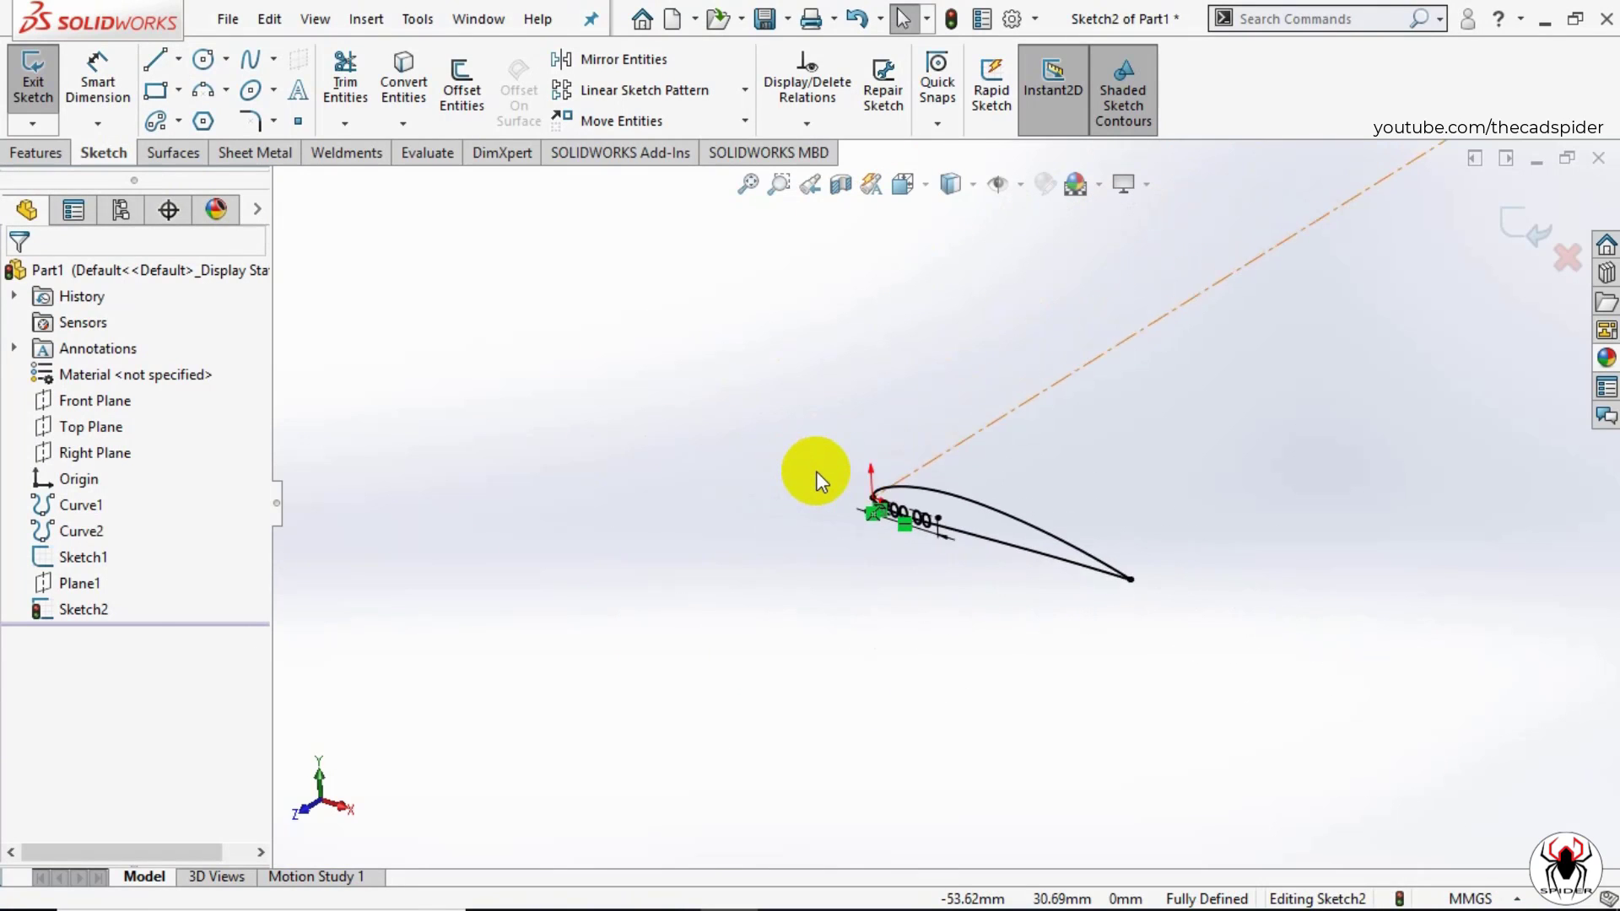
{"action": "scroll", "coordinate": [808, 472], "scroll_direction": "up", "scroll_amount": 2}
{"action": "scroll", "coordinate": [1240, 598], "scroll_direction": "down", "scroll_amount": 8}
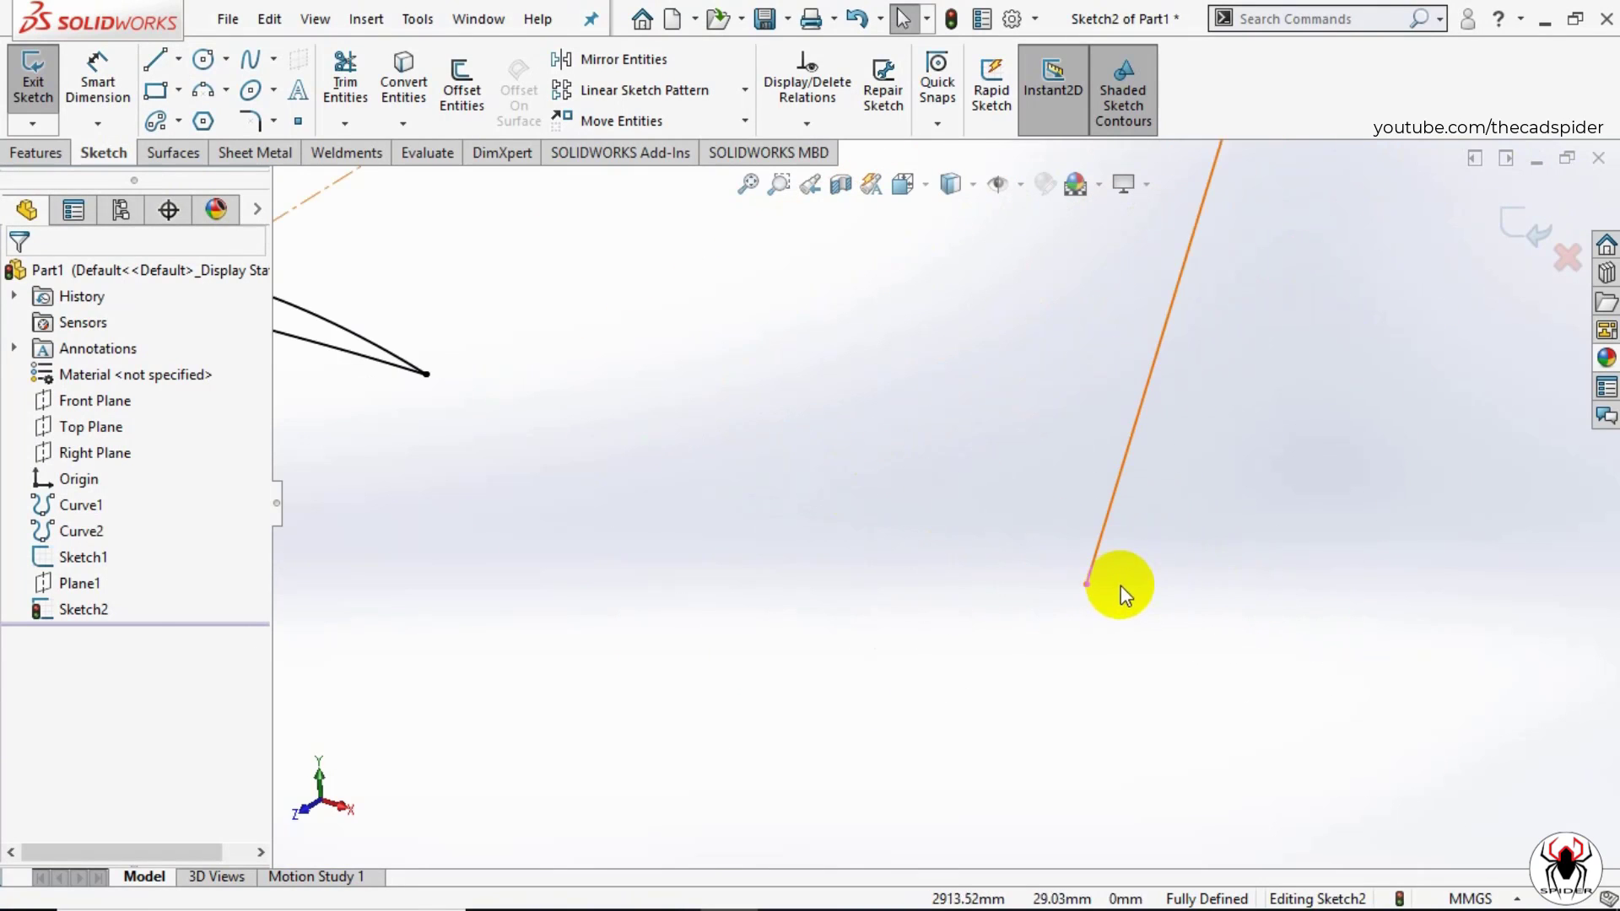
{"action": "scroll", "coordinate": [1114, 583], "scroll_direction": "down", "scroll_amount": 3}
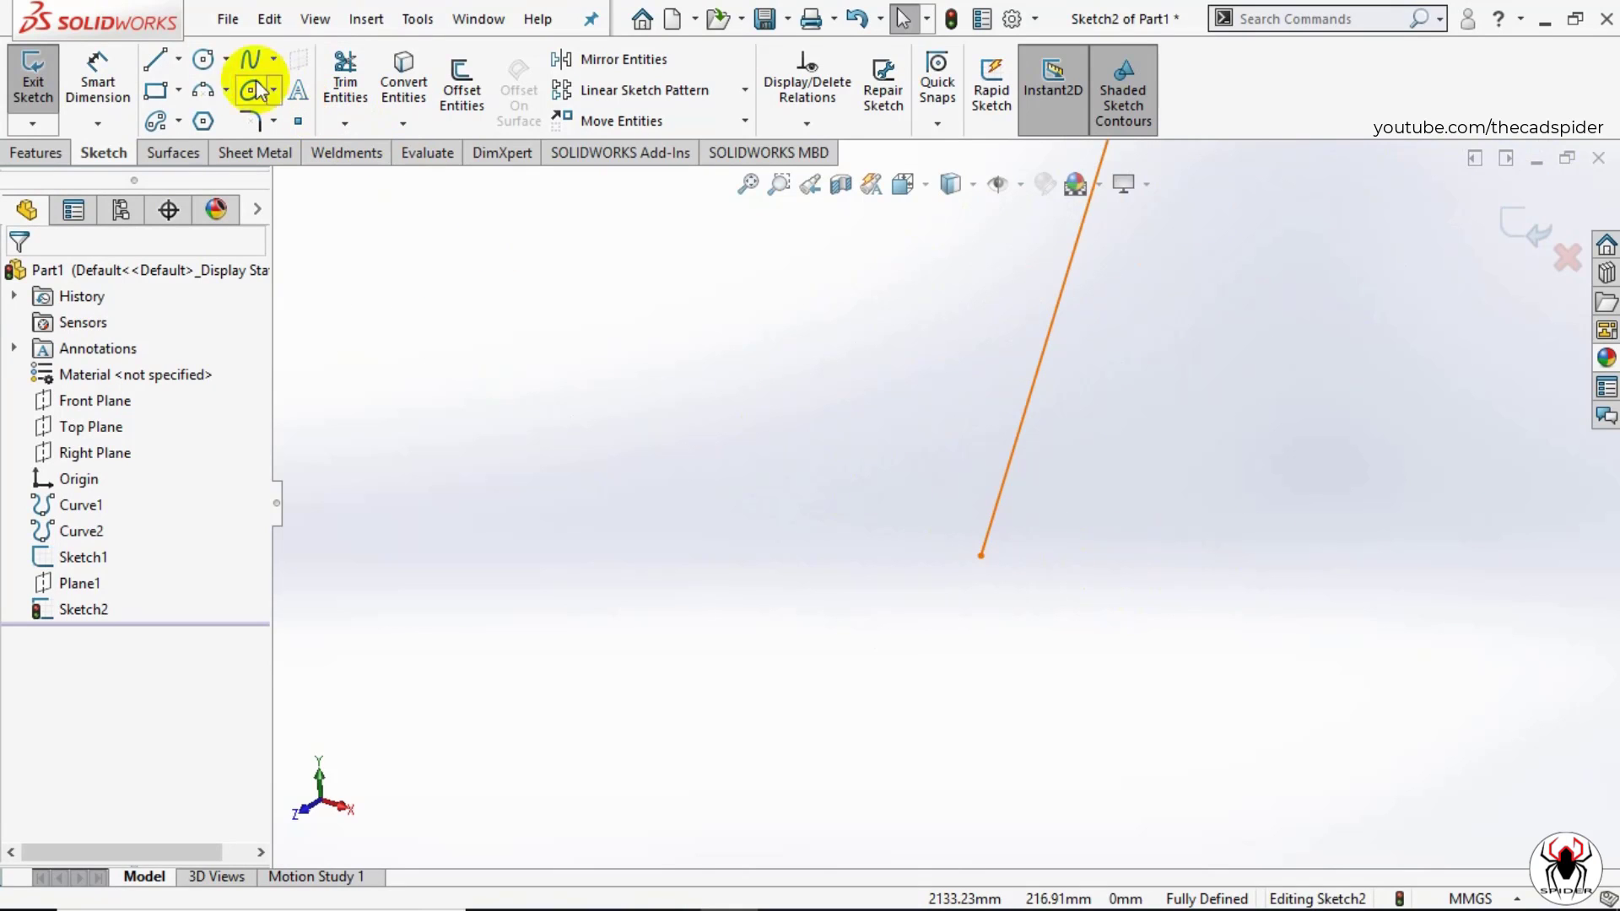
{"action": "left_click", "coordinate": [180, 59]}
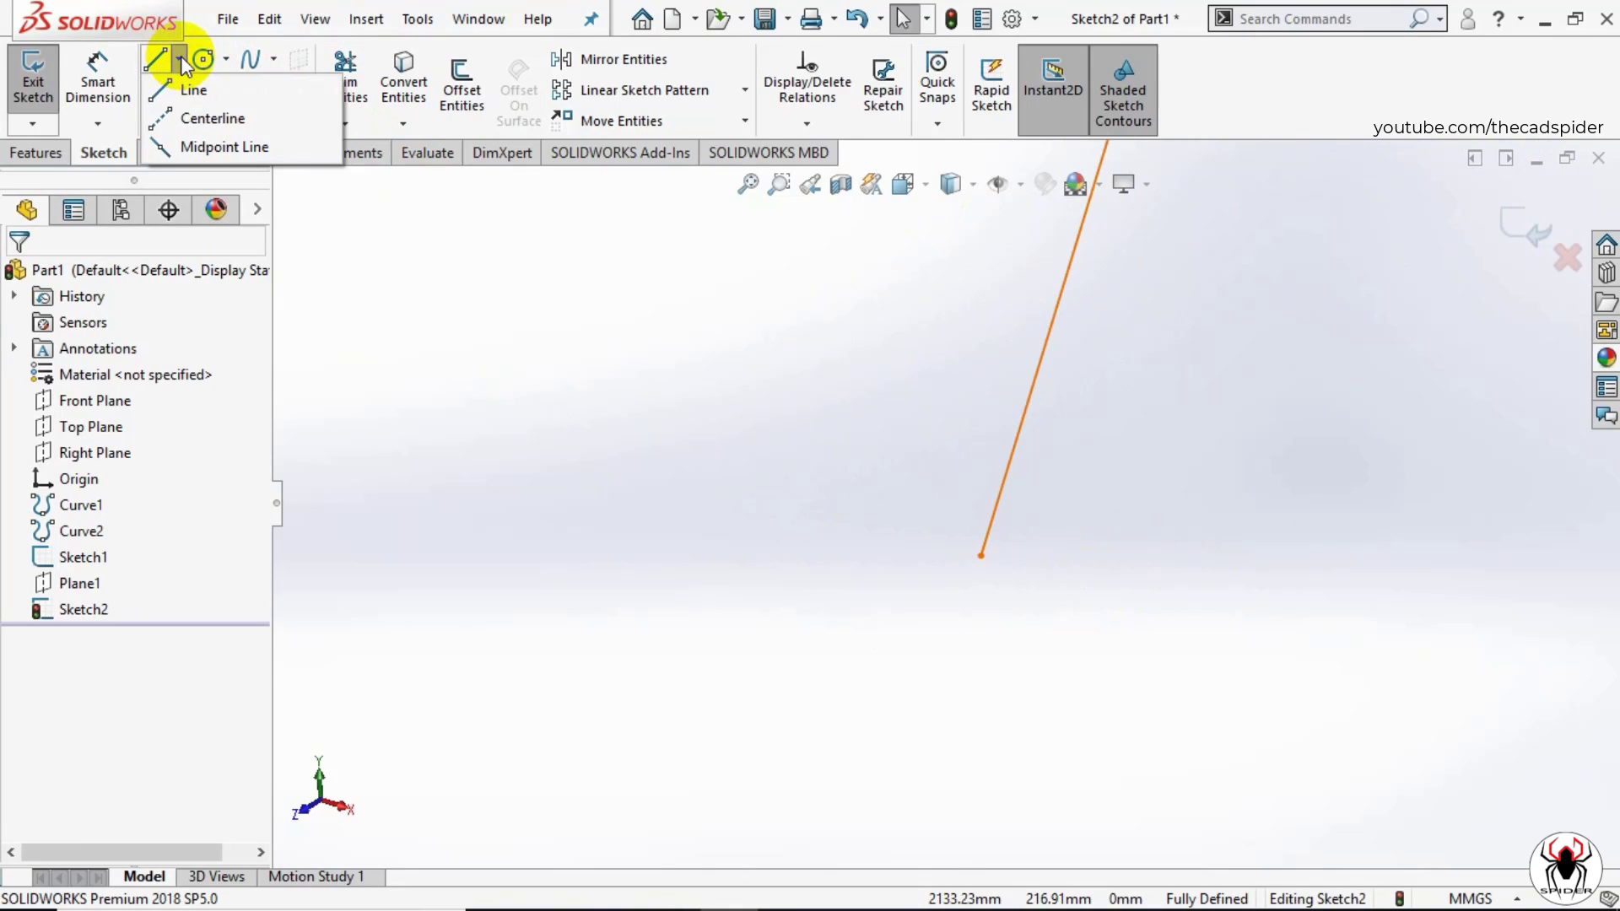
{"action": "left_click", "coordinate": [203, 118]}
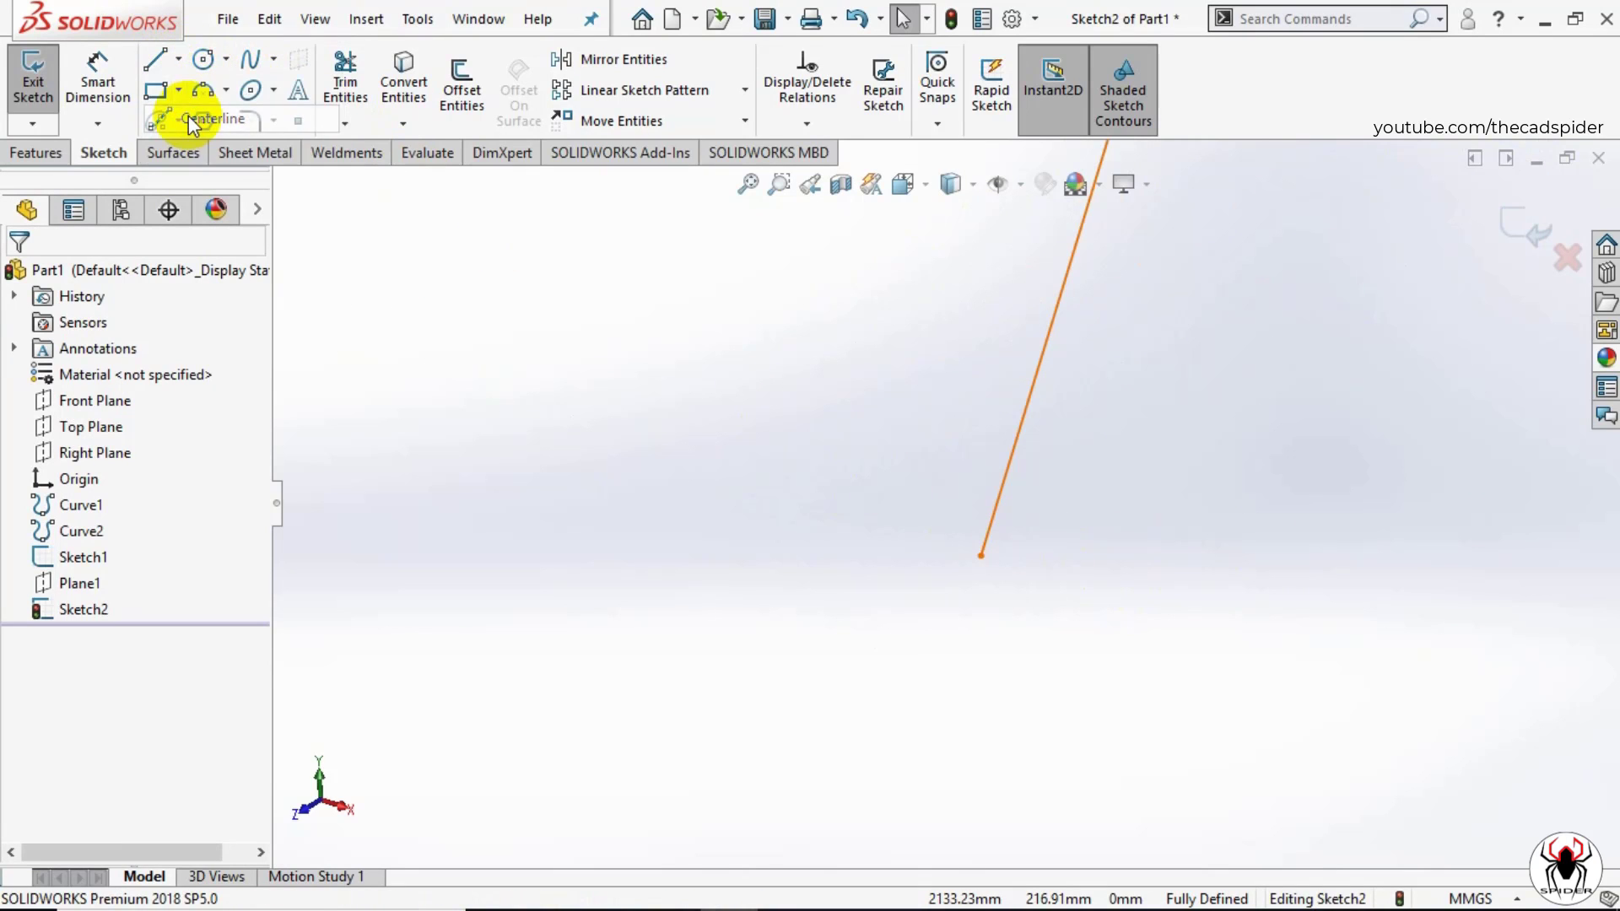
{"action": "left_click", "coordinate": [981, 557]}
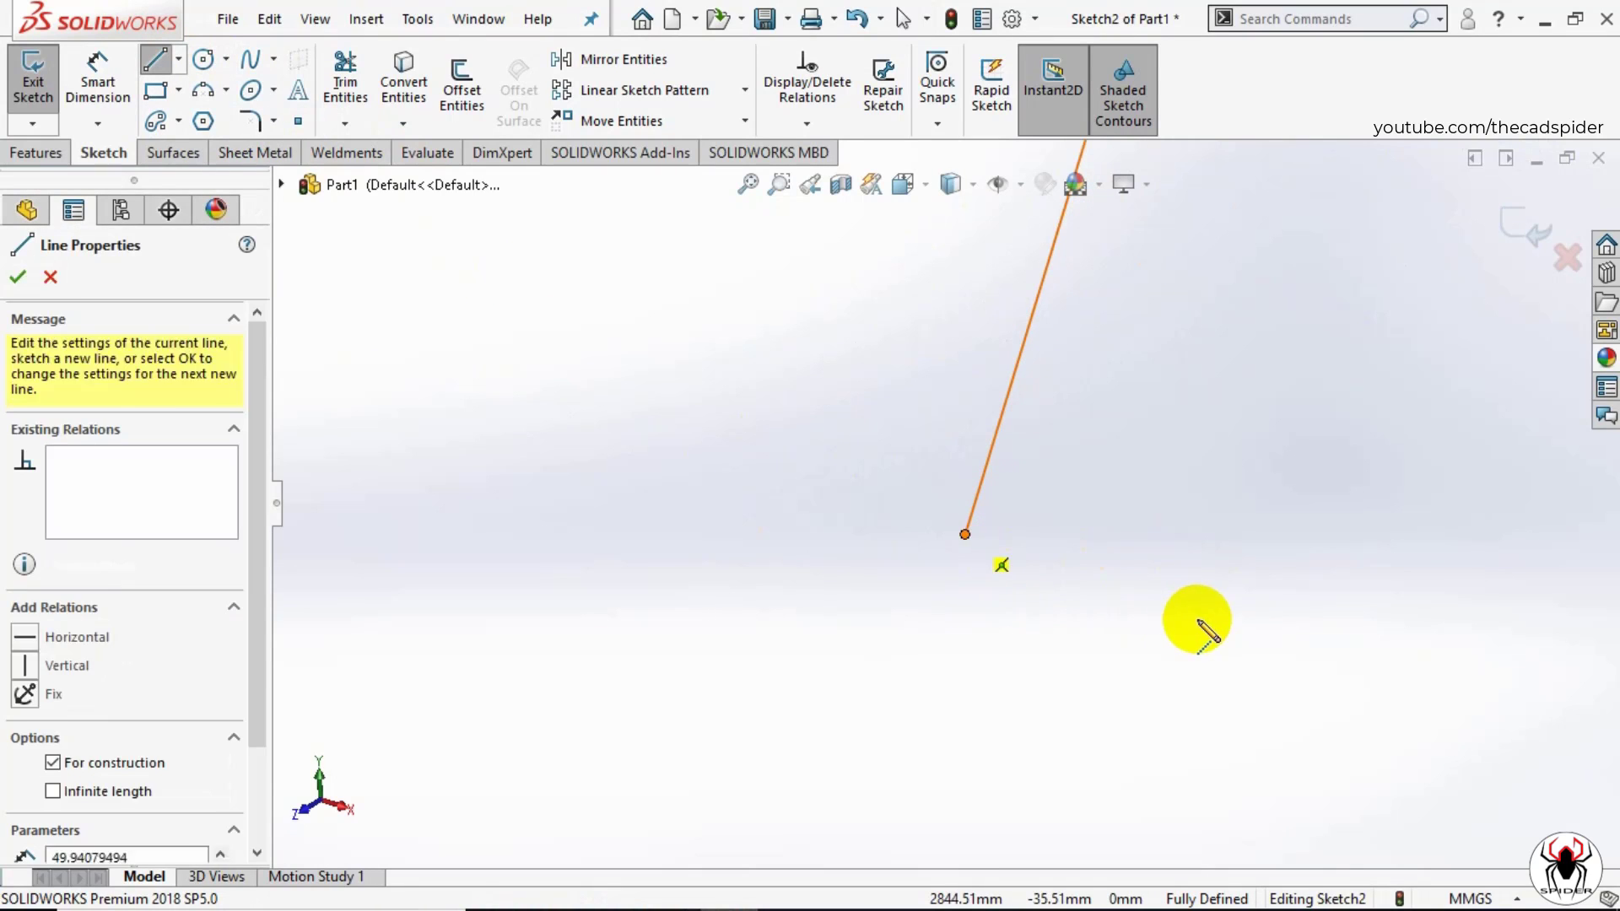
{"action": "left_click", "coordinate": [1218, 613]}
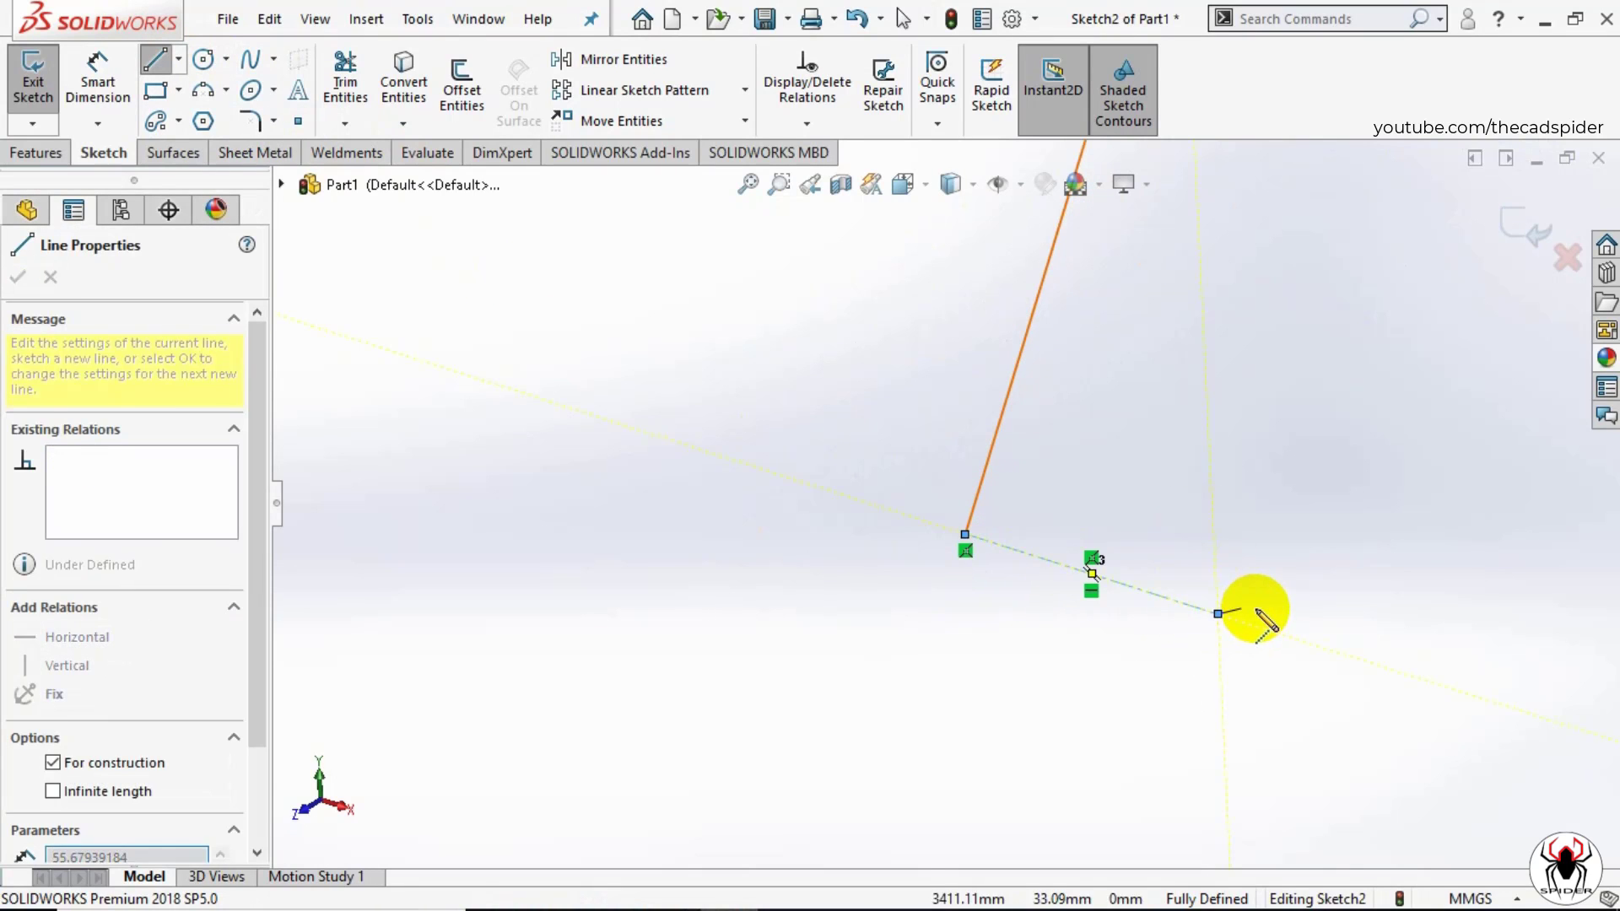
{"action": "key", "text": "Escape"}
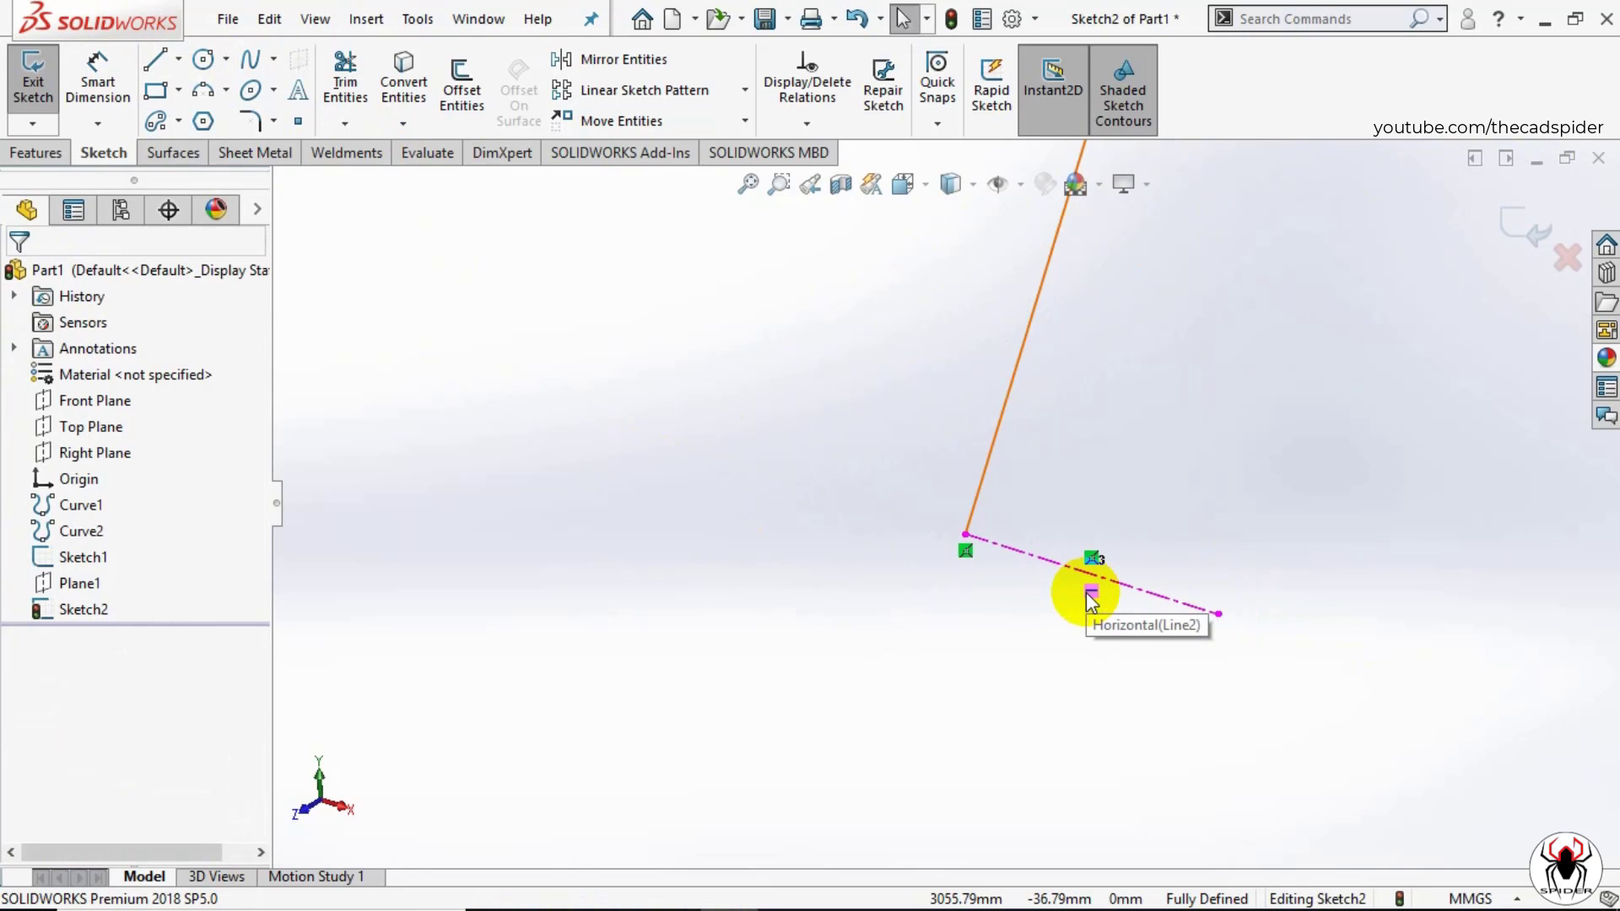
Step: Move the airfoil spline and its 200 mm centerline From/To, from the centerline's inner end to the spar line's outer endpoint
{"action": "mouse_move", "coordinate": [1091, 601]}
{"action": "middle_mouse_down"}
{"action": "mouse_move", "coordinate": [987, 650]}
{"action": "mouse_move", "coordinate": [839, 481]}
{"action": "mouse_move", "coordinate": [687, 416]}
{"action": "mouse_move", "coordinate": [754, 456]}
{"action": "middle_mouse_up"}
{"action": "scroll", "coordinate": [749, 455], "scroll_direction": "down", "scroll_amount": 3}
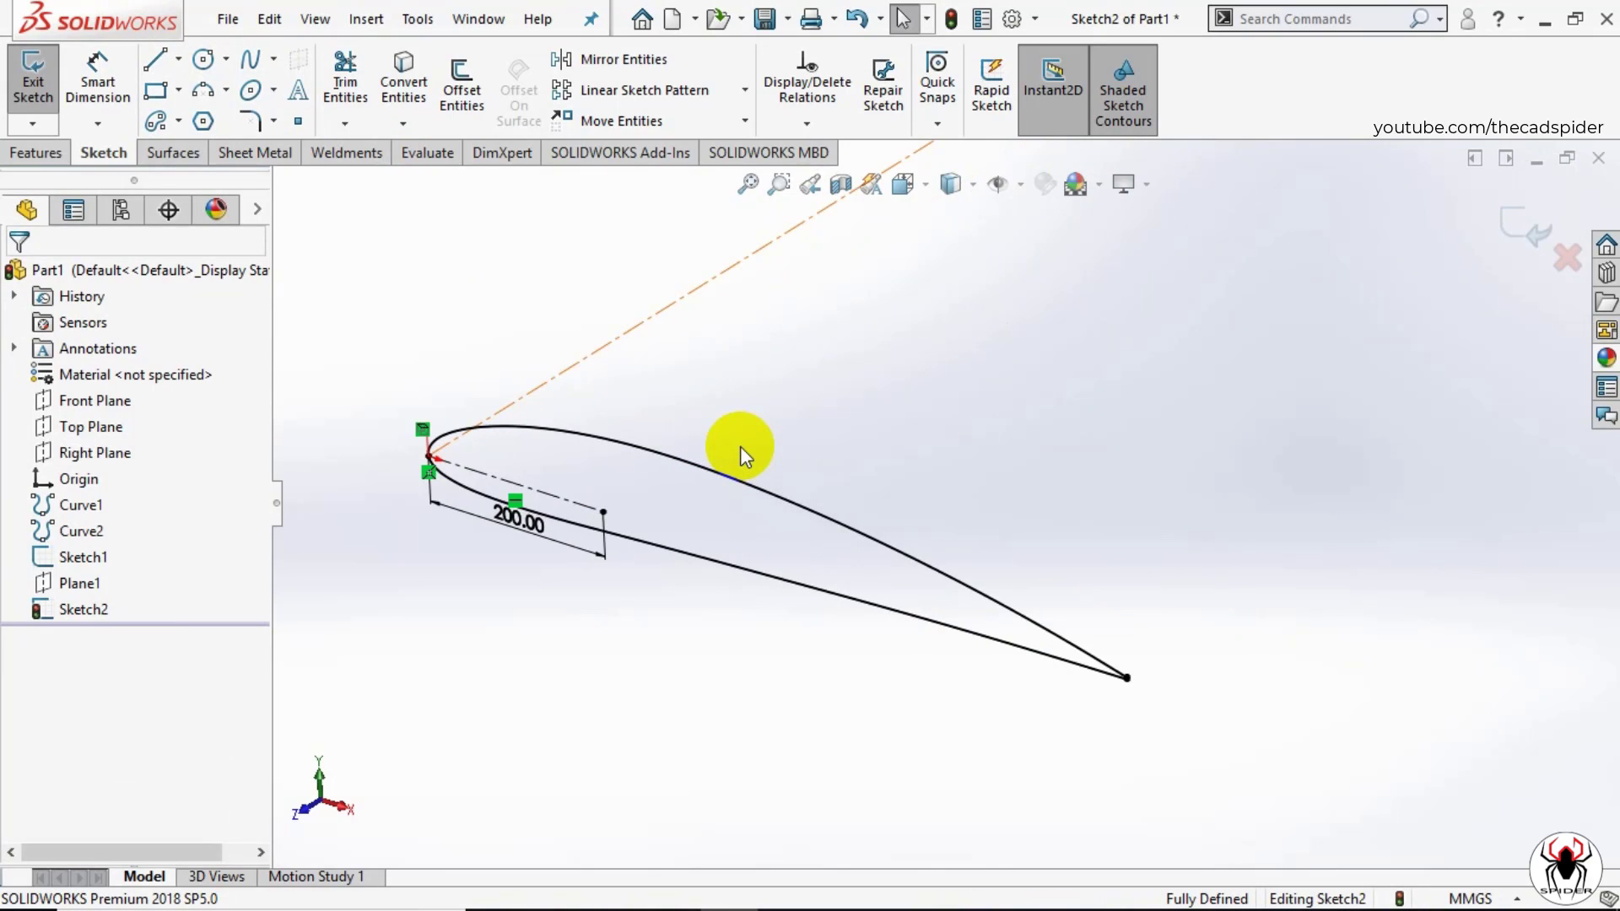
{"action": "left_click", "coordinate": [639, 122]}
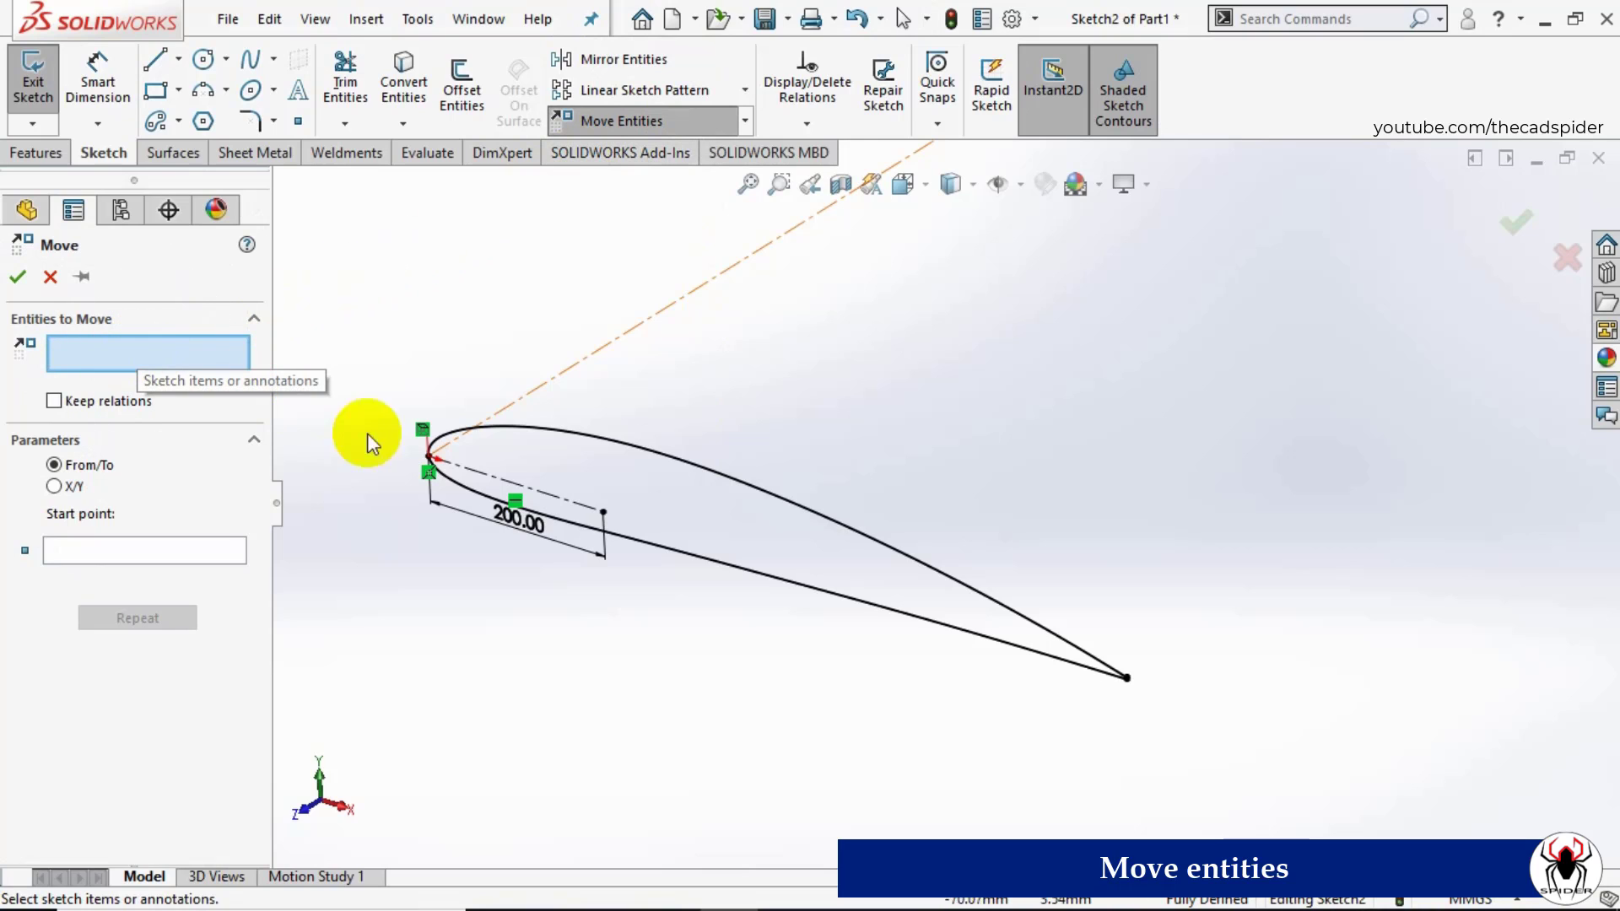
{"action": "left_click", "coordinate": [456, 465]}
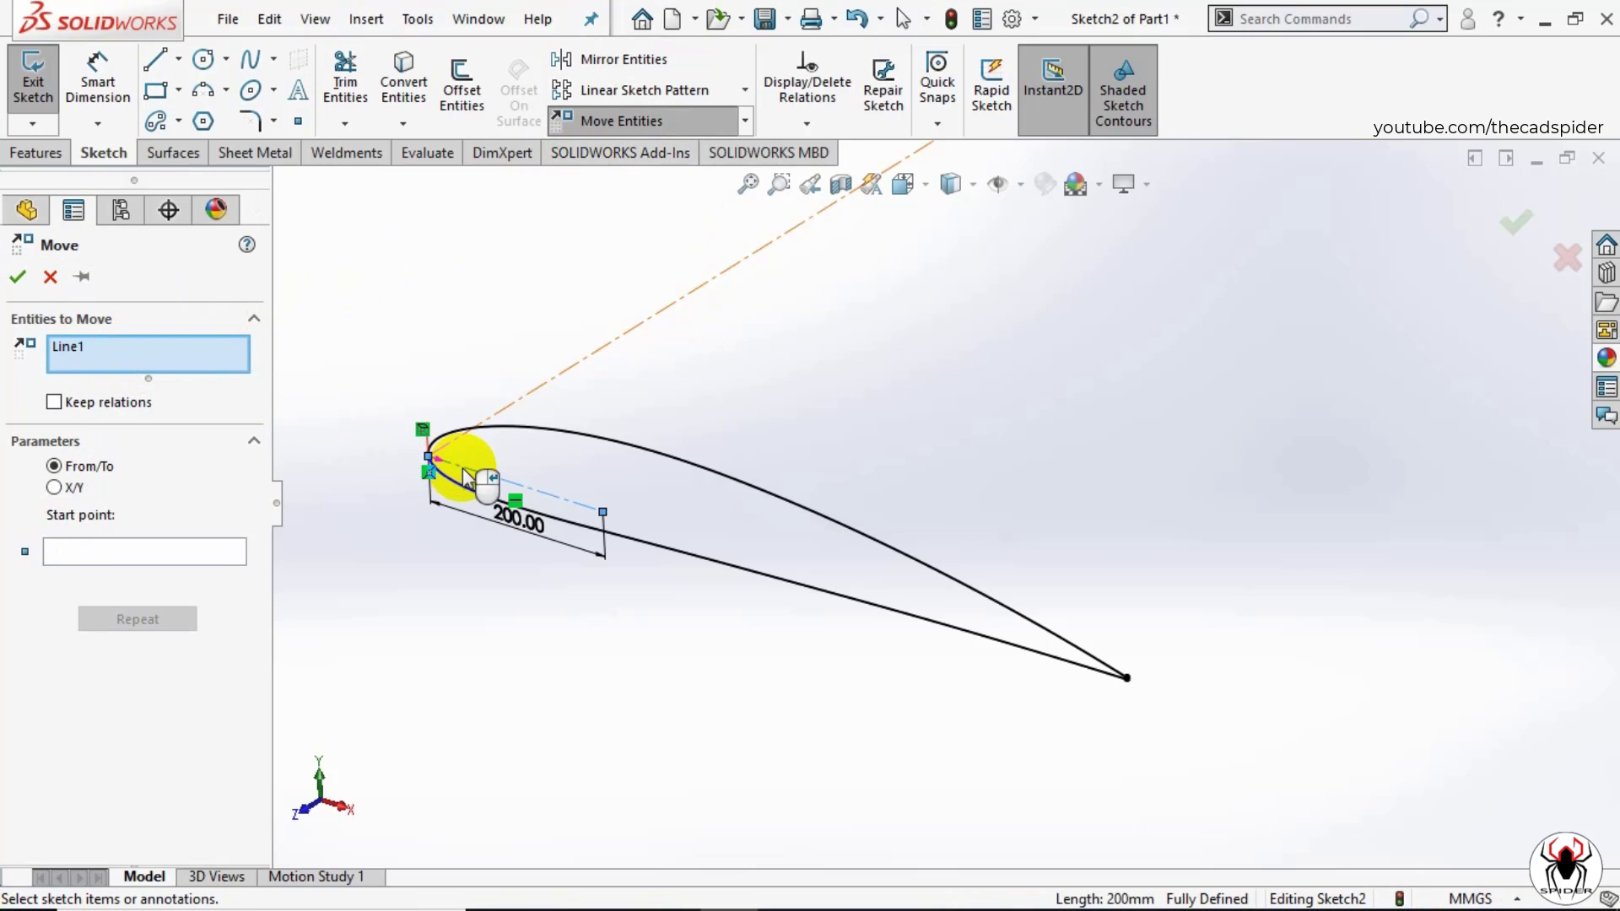
{"action": "left_click", "coordinate": [595, 440]}
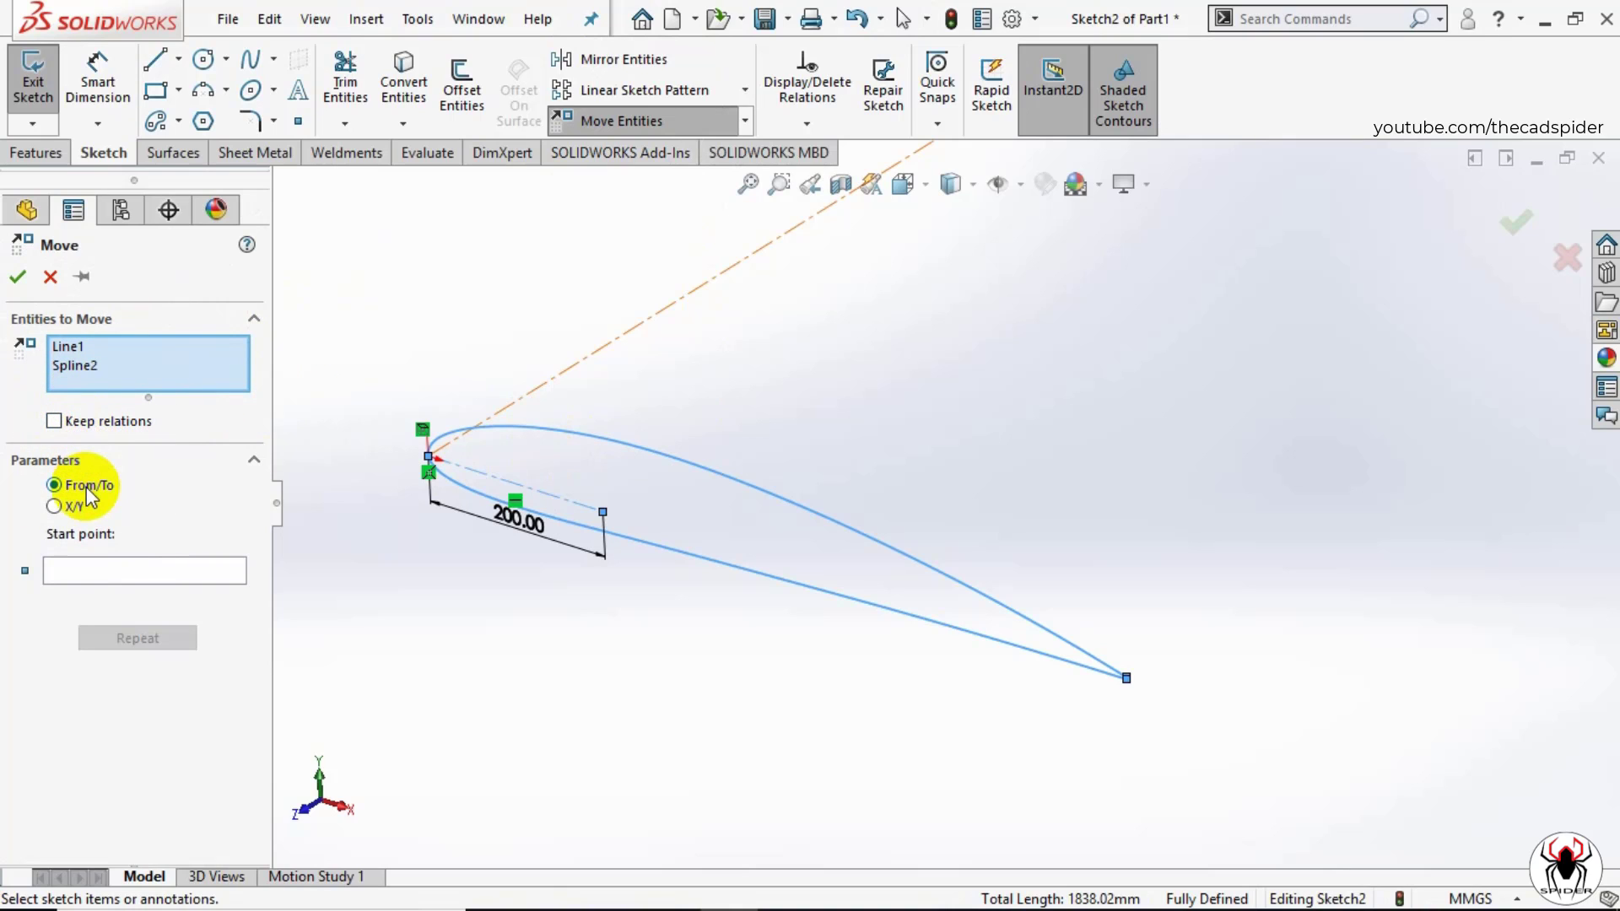
{"action": "left_click", "coordinate": [99, 571]}
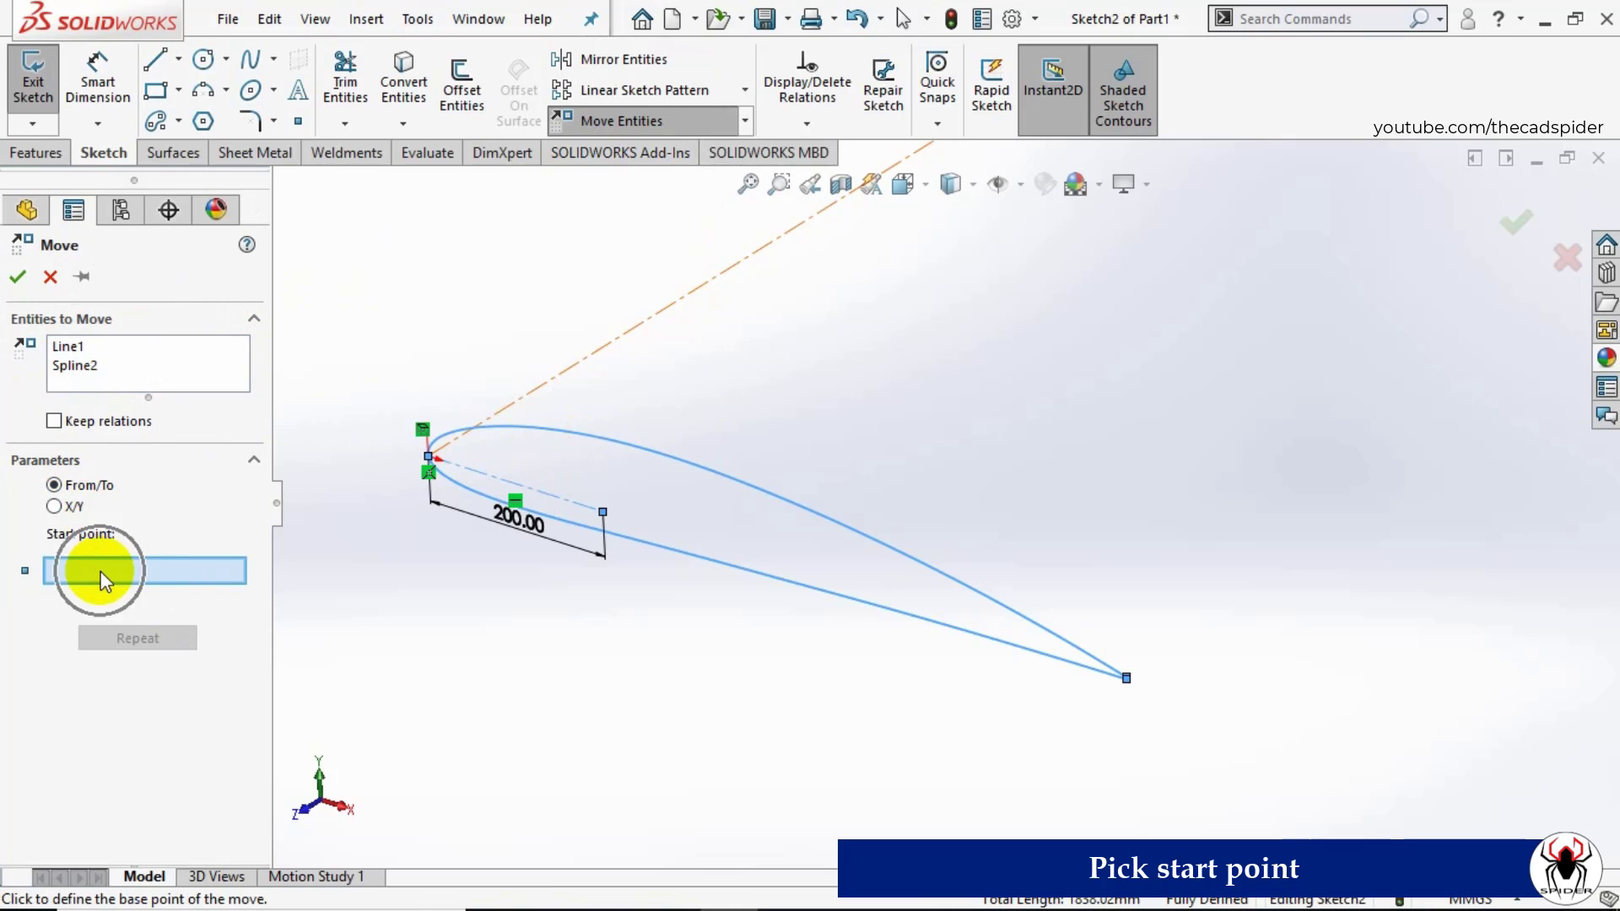
{"action": "left_click", "coordinate": [601, 514]}
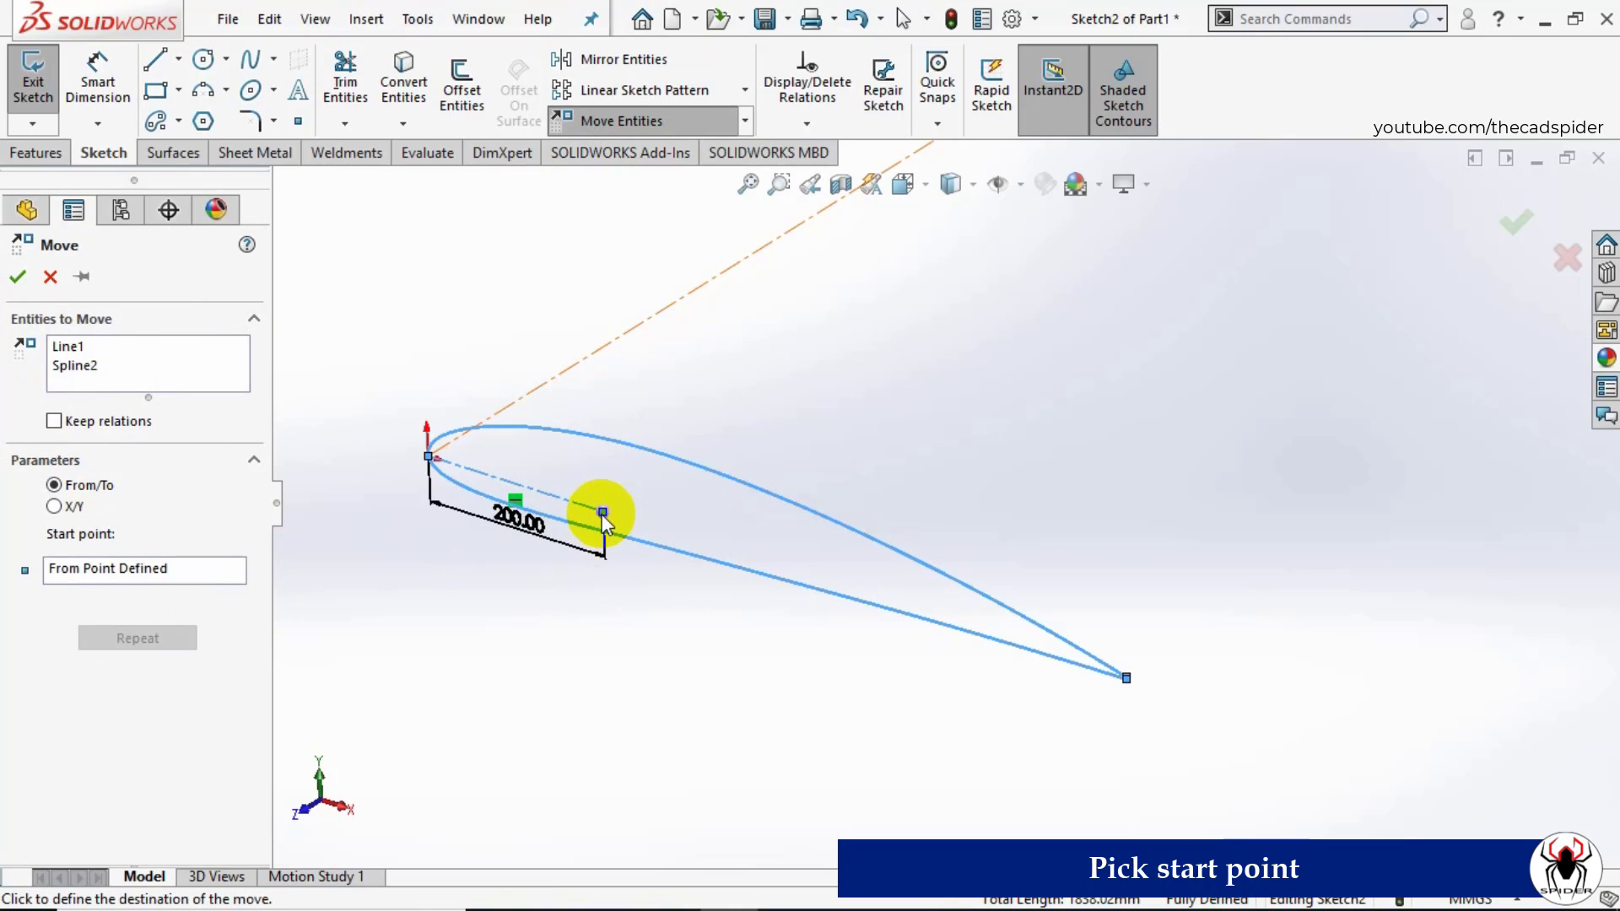
{"action": "scroll", "coordinate": [601, 514], "scroll_direction": "up", "scroll_amount": 4}
{"action": "scroll", "coordinate": [1330, 687], "scroll_direction": "down", "scroll_amount": 5}
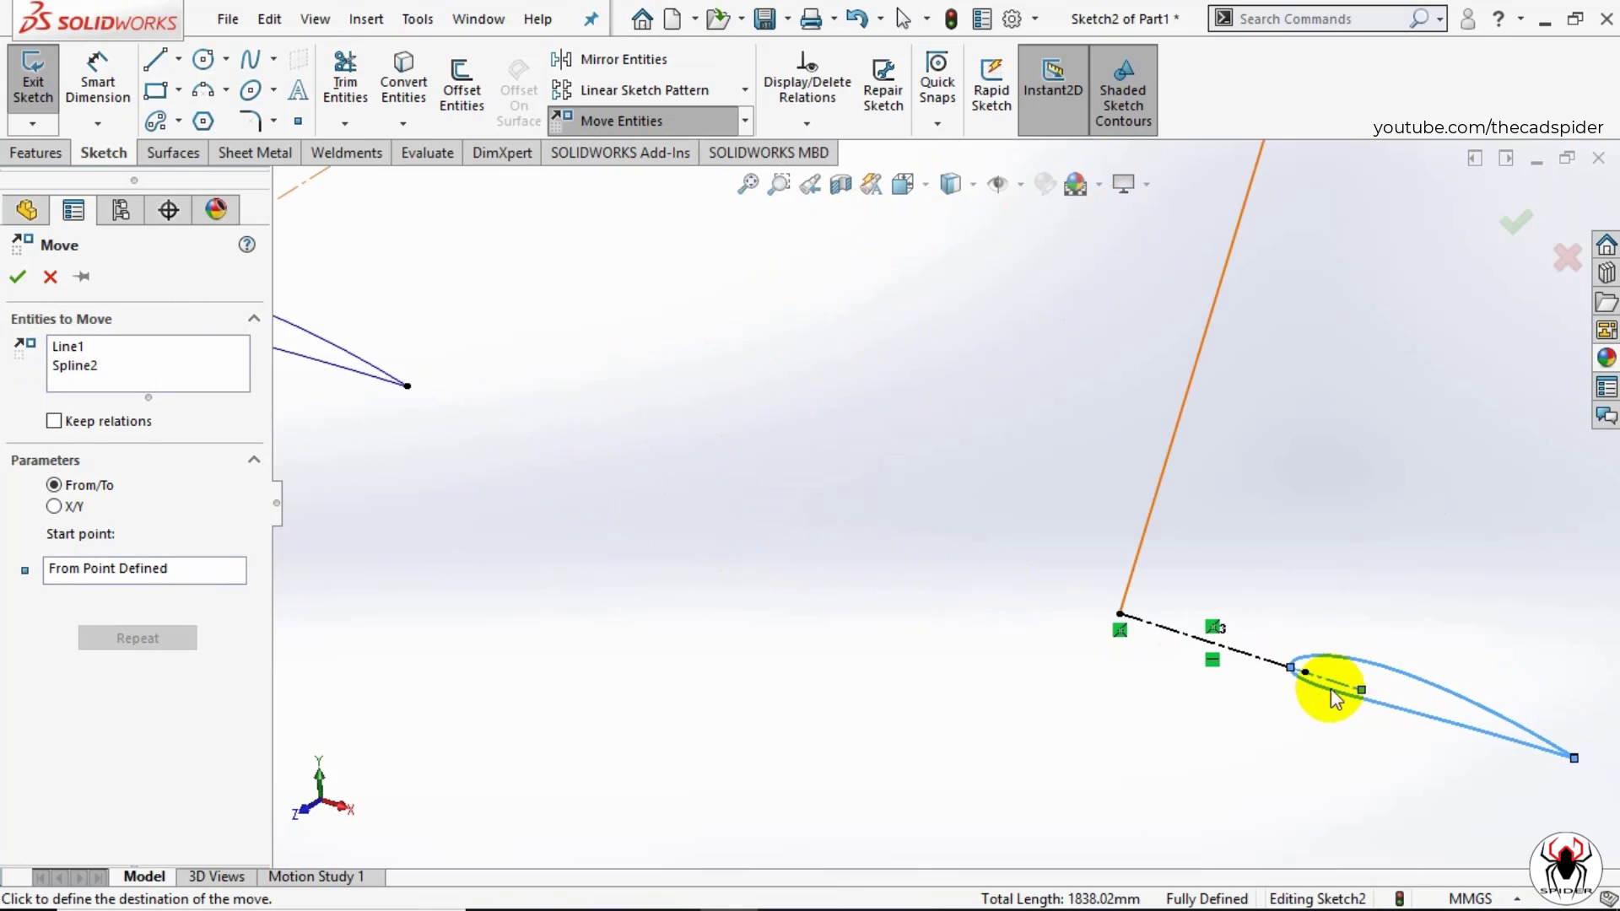
{"action": "scroll", "coordinate": [690, 447], "scroll_direction": "down", "scroll_amount": 4}
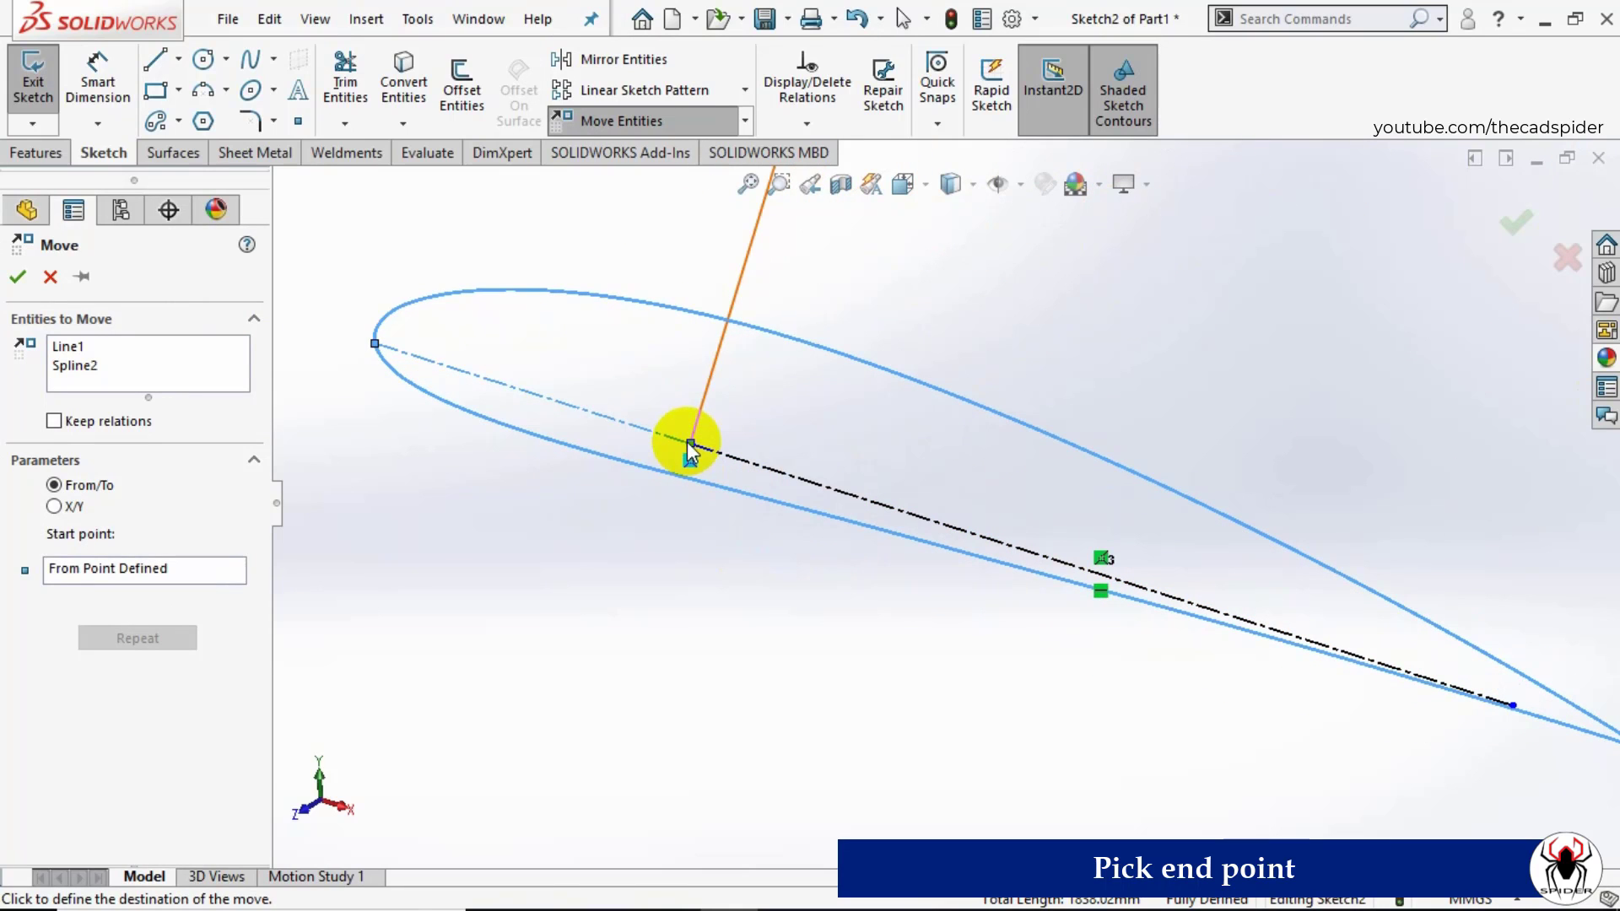
{"action": "left_click", "coordinate": [690, 443]}
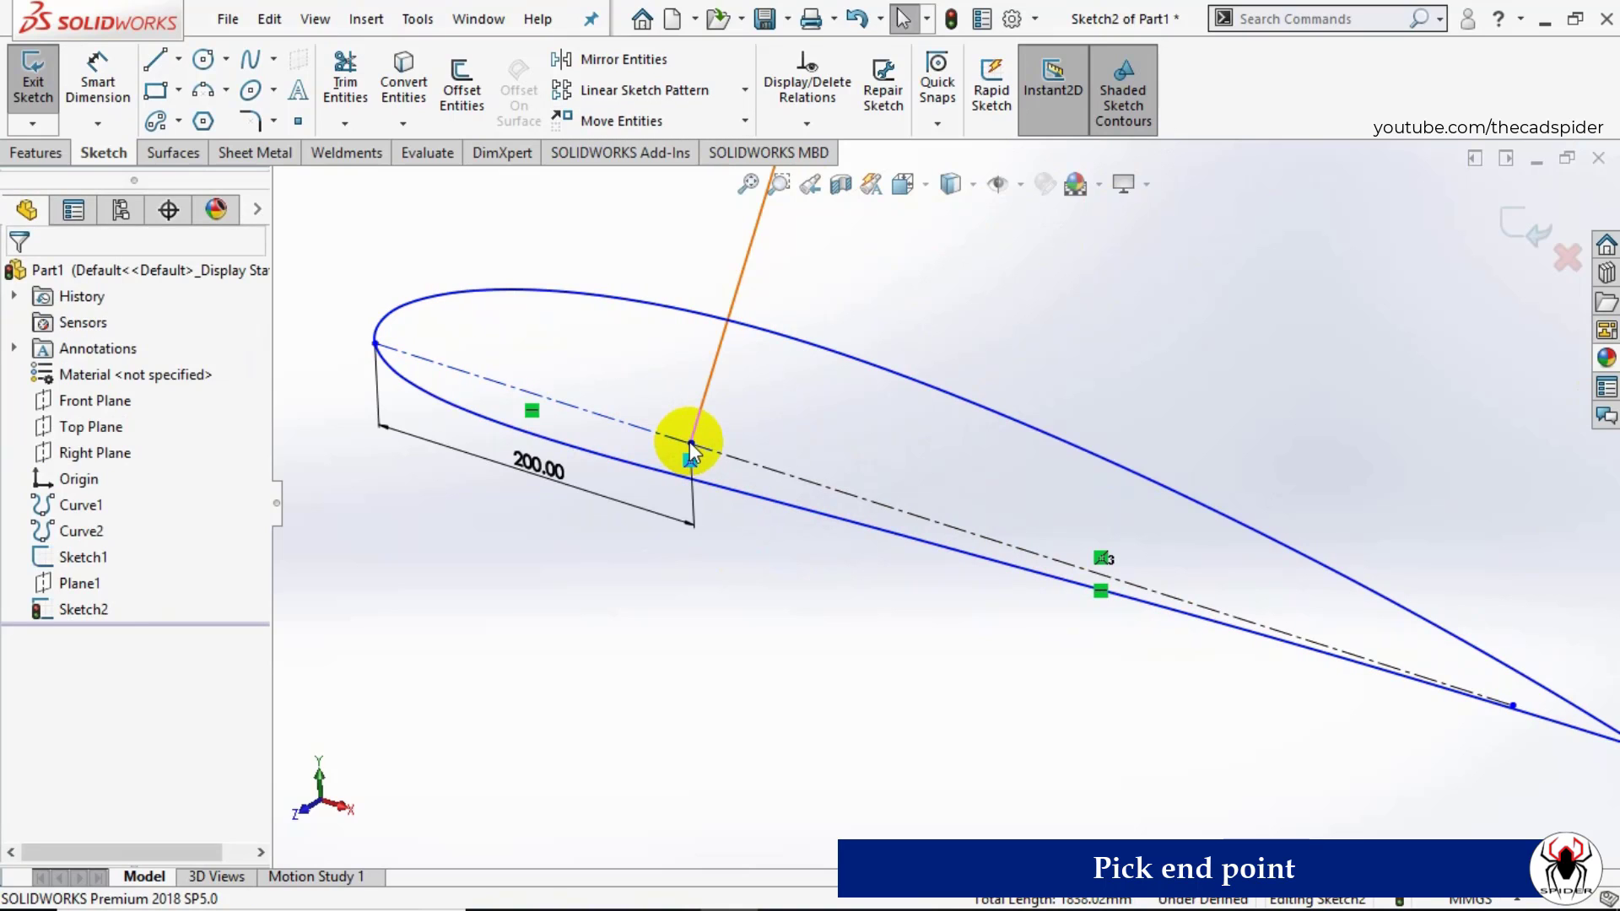
Step: Add a Fix relation to the moved tip airfoil spline
{"action": "left_click", "coordinate": [867, 369]}
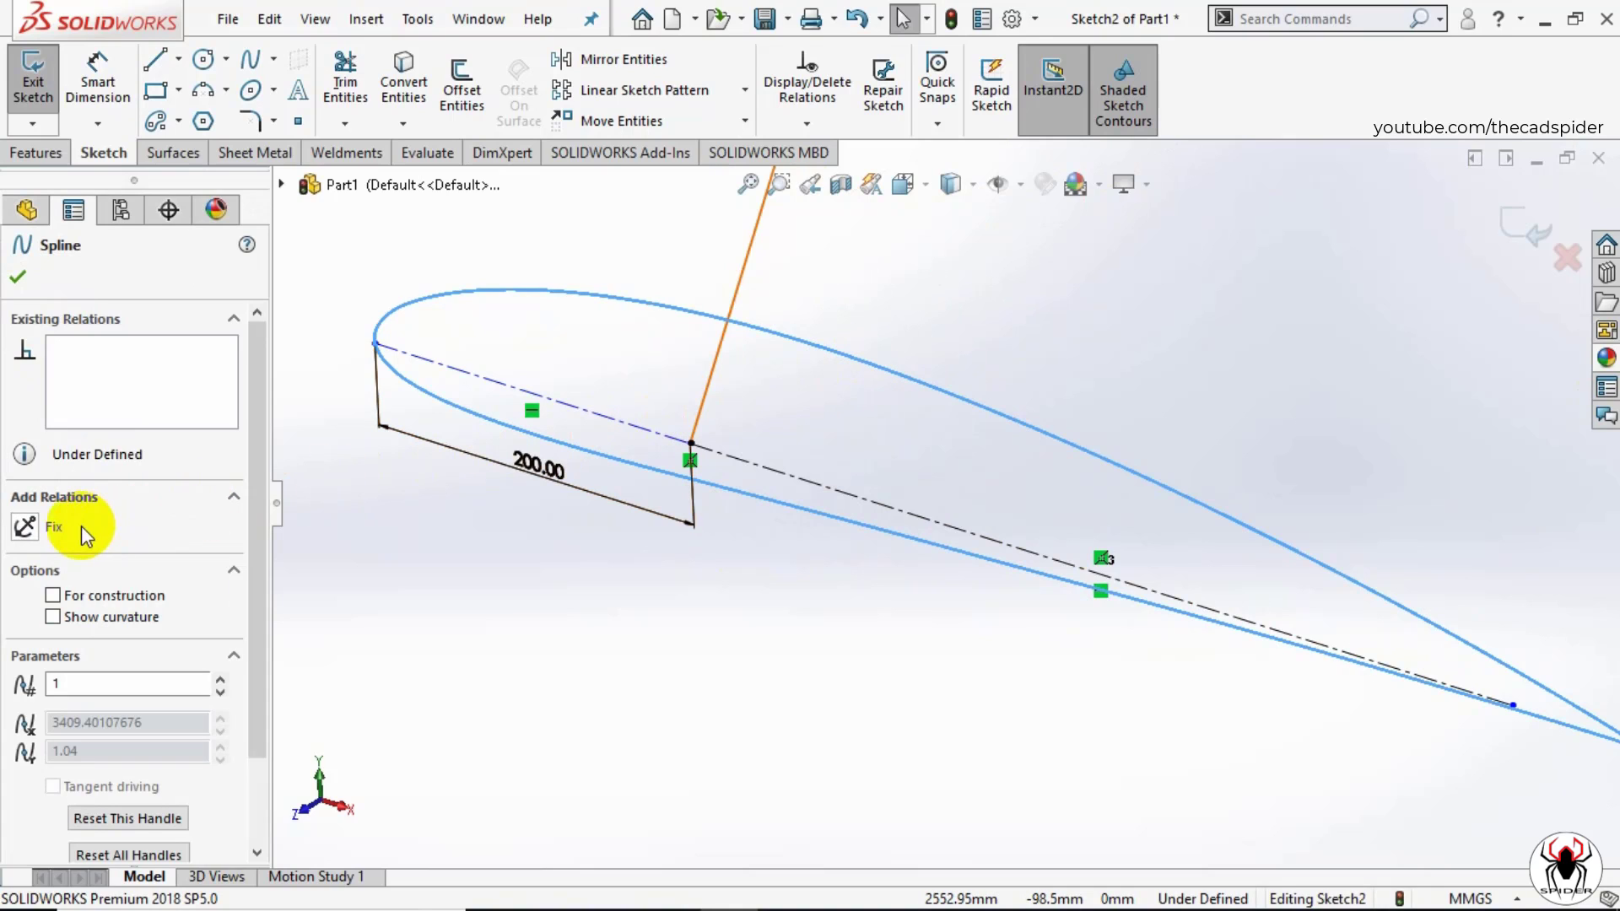
{"action": "left_click", "coordinate": [27, 529]}
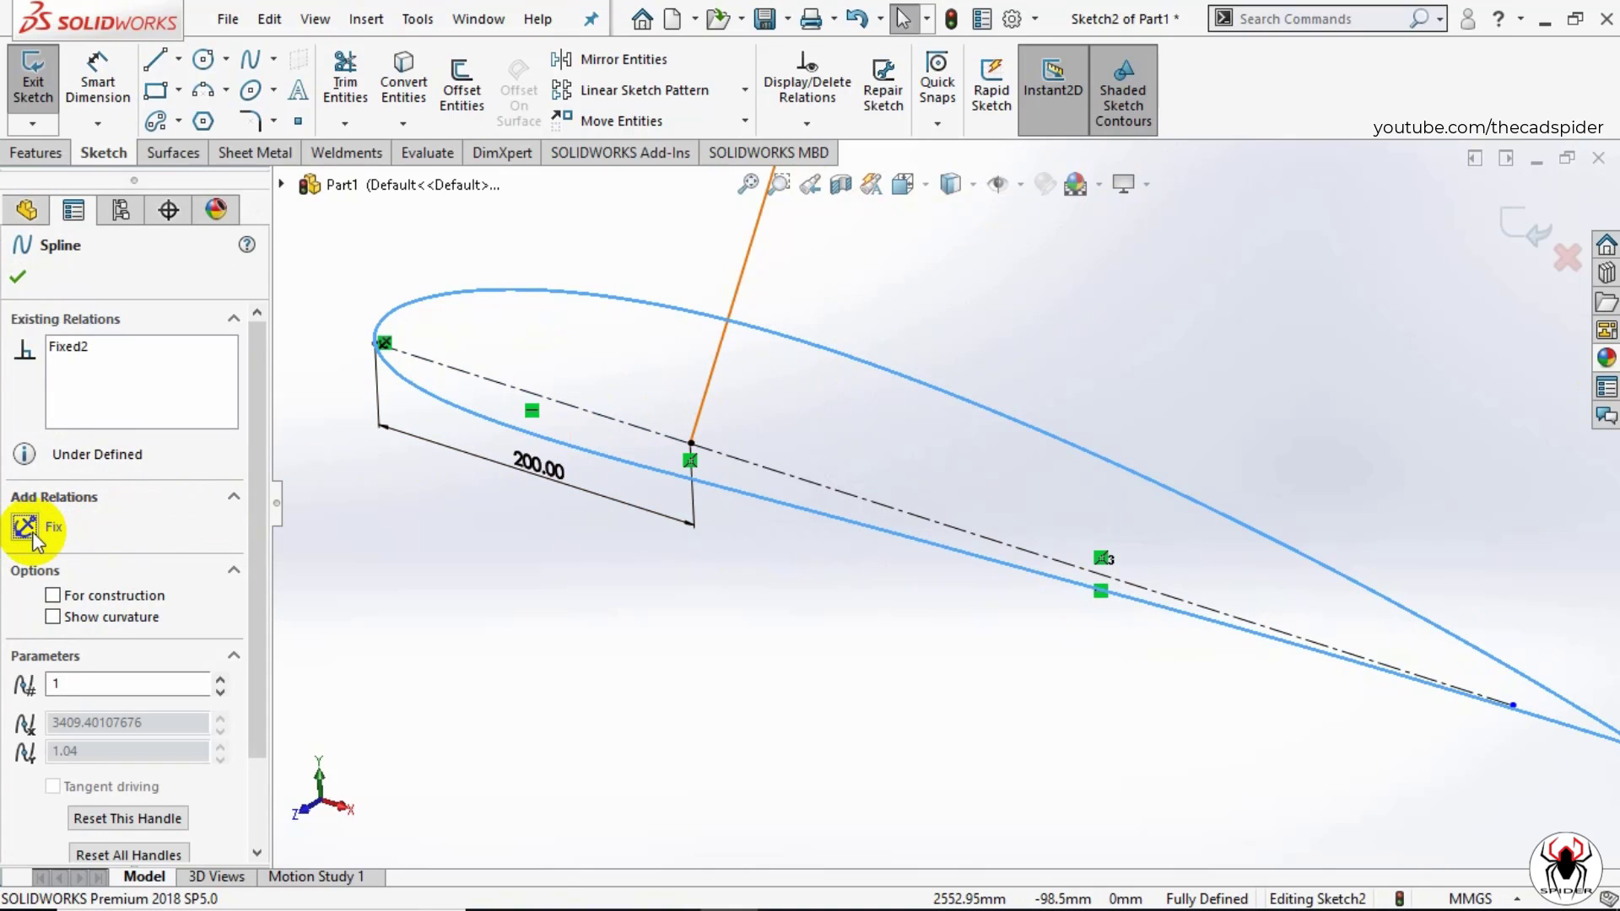
Step: Draw two connected lines, about 3 mm and 2.8 mm long, from the tip airfoil's open trailing-edge endpoints to a point just beyond them
{"action": "left_click", "coordinate": [503, 616]}
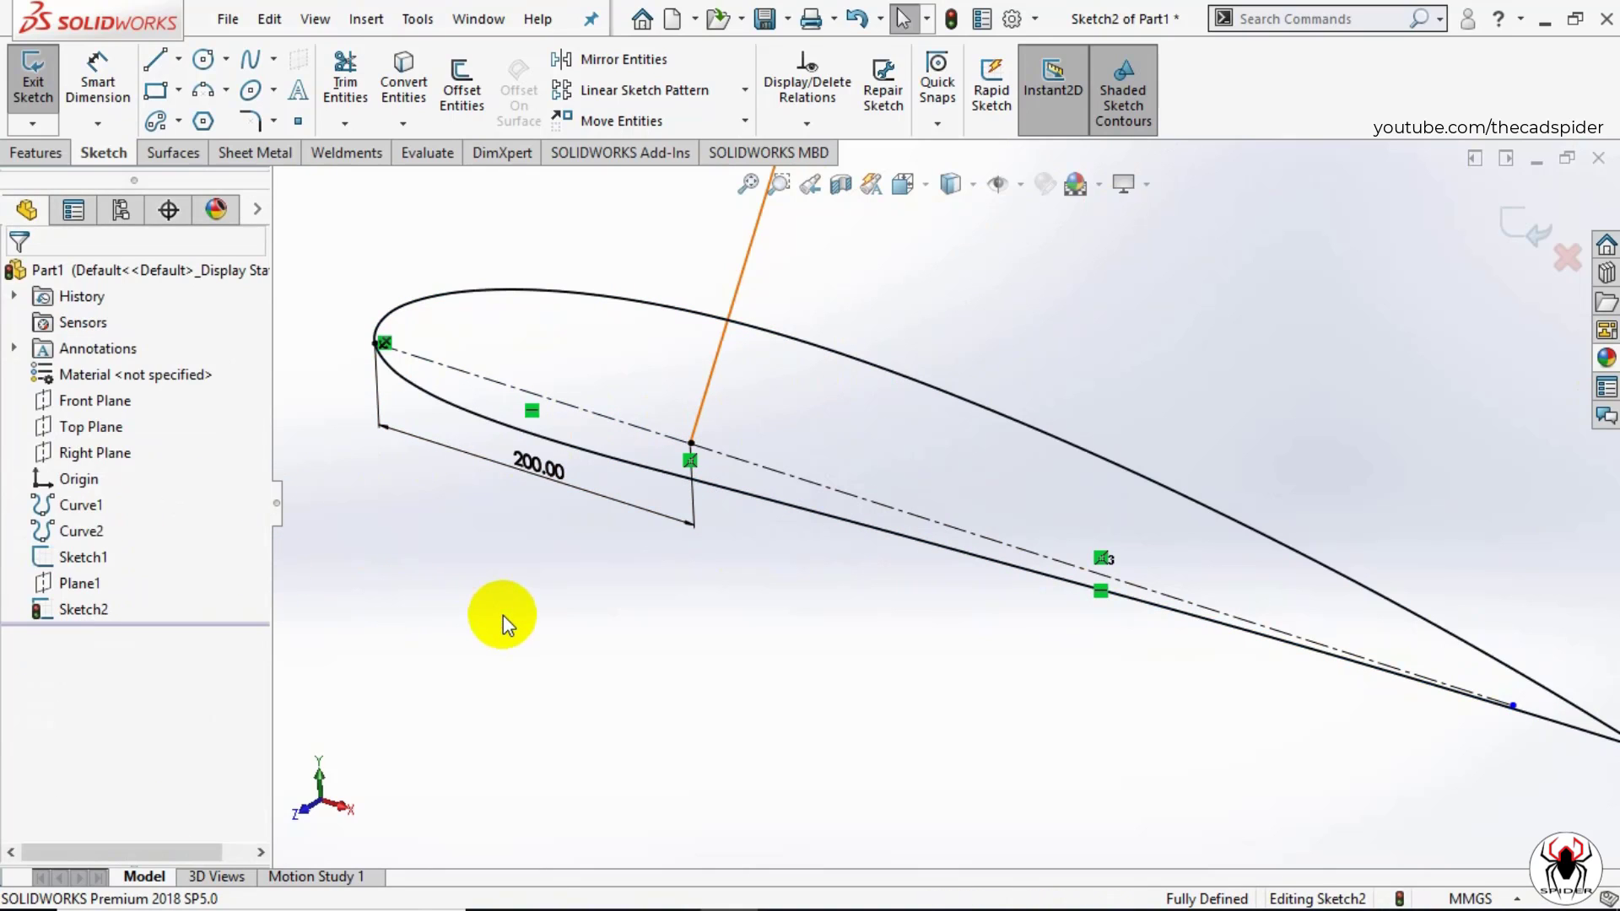
{"action": "key", "text": "f"}
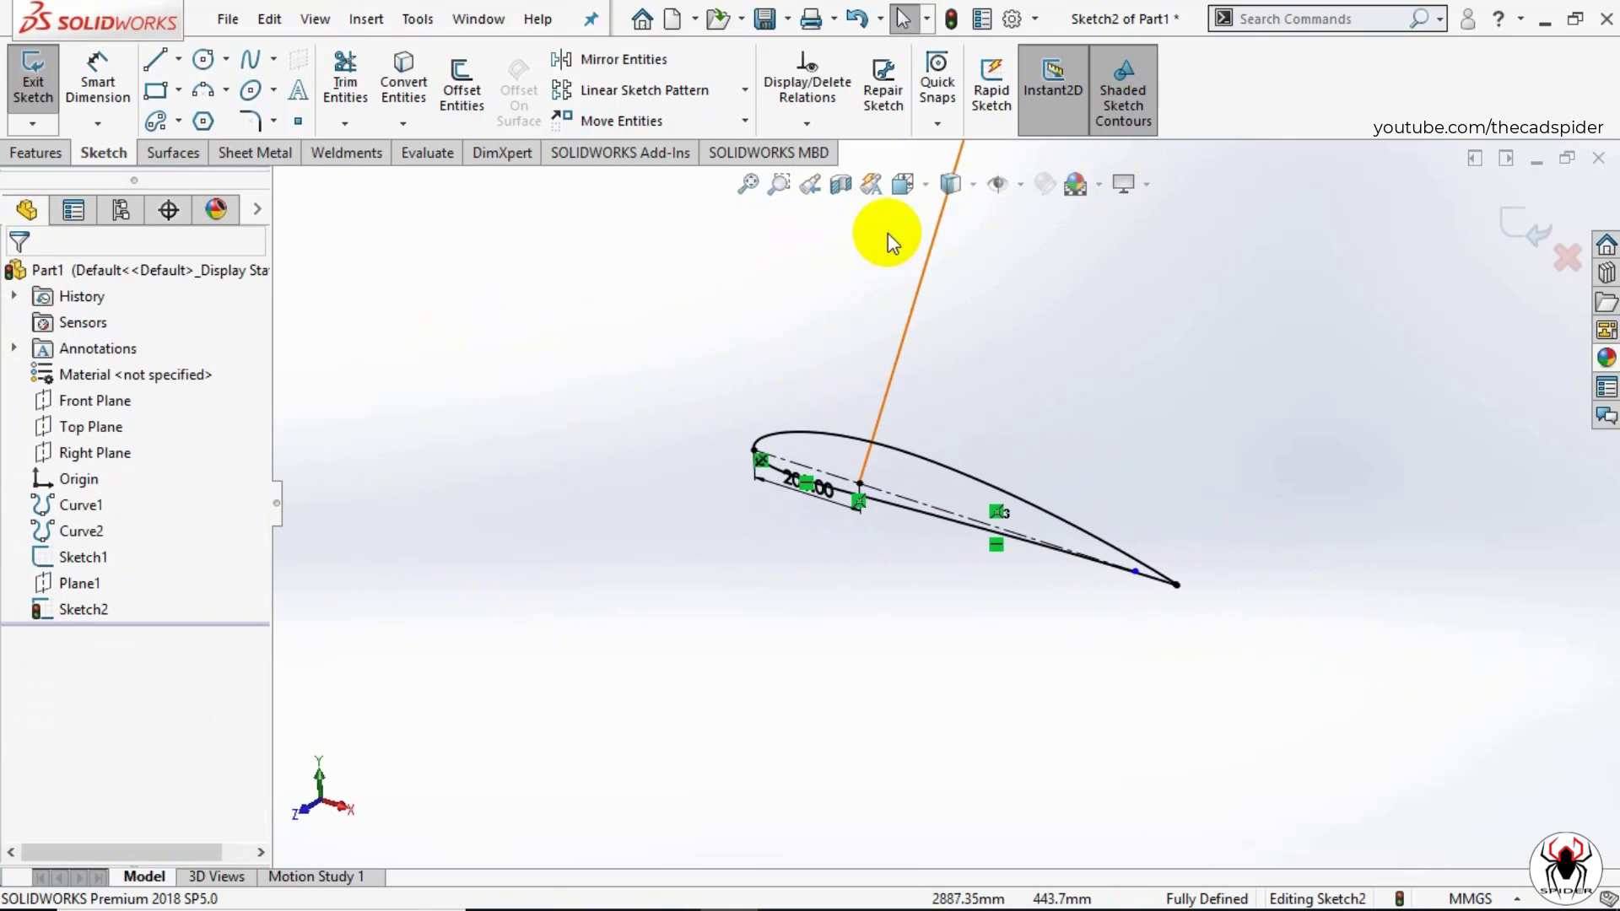
{"action": "left_click", "coordinate": [925, 185]}
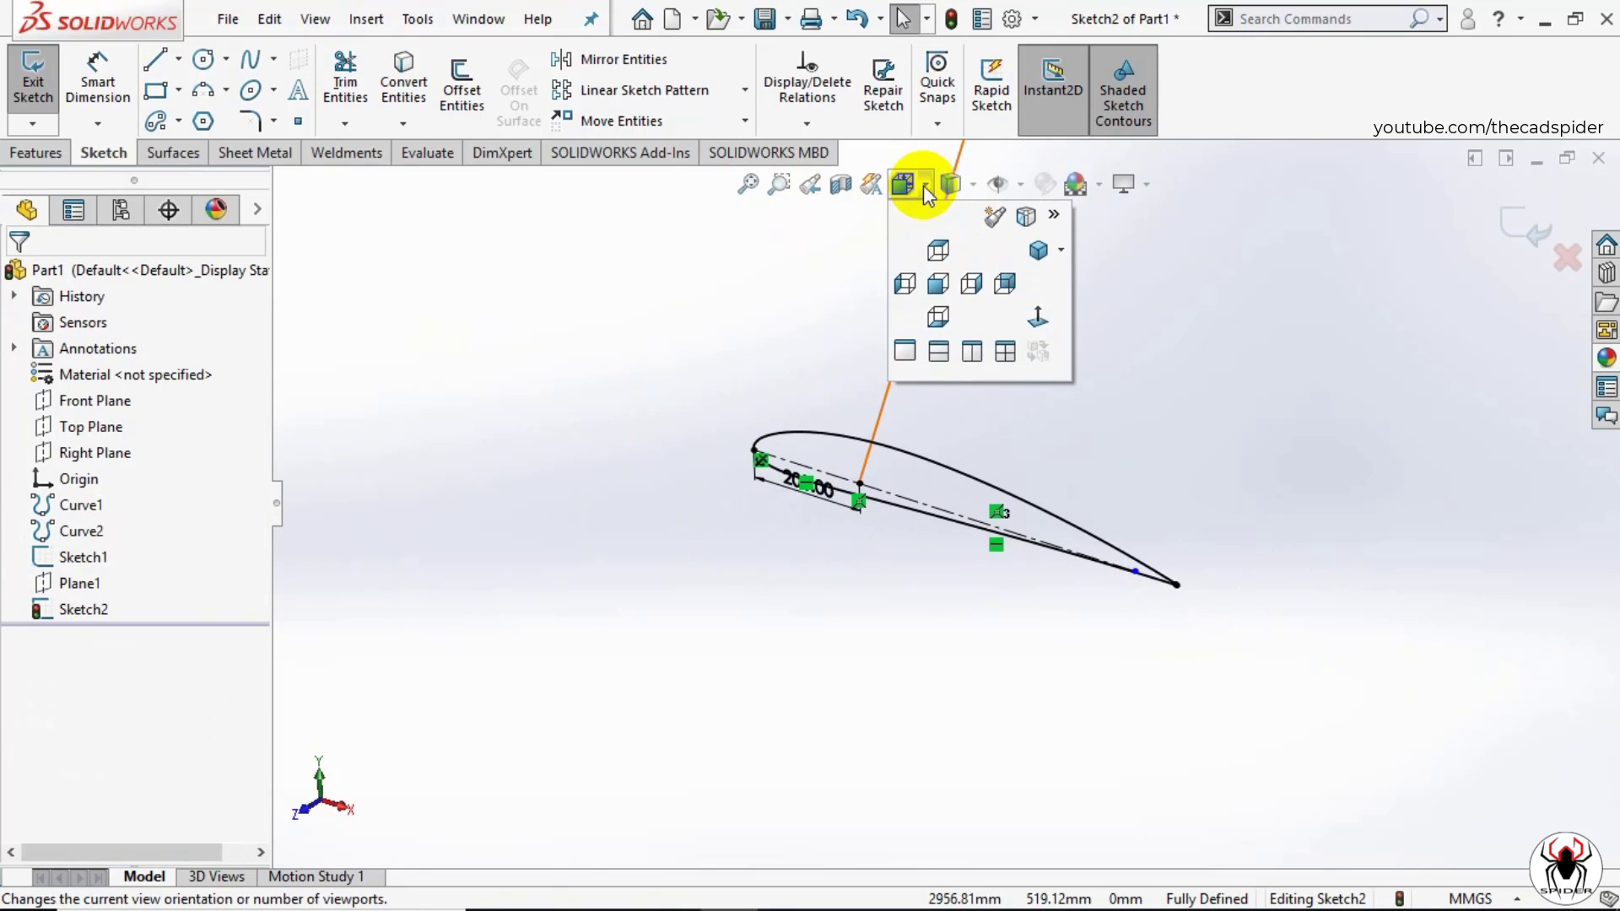
{"action": "left_click", "coordinate": [1036, 321]}
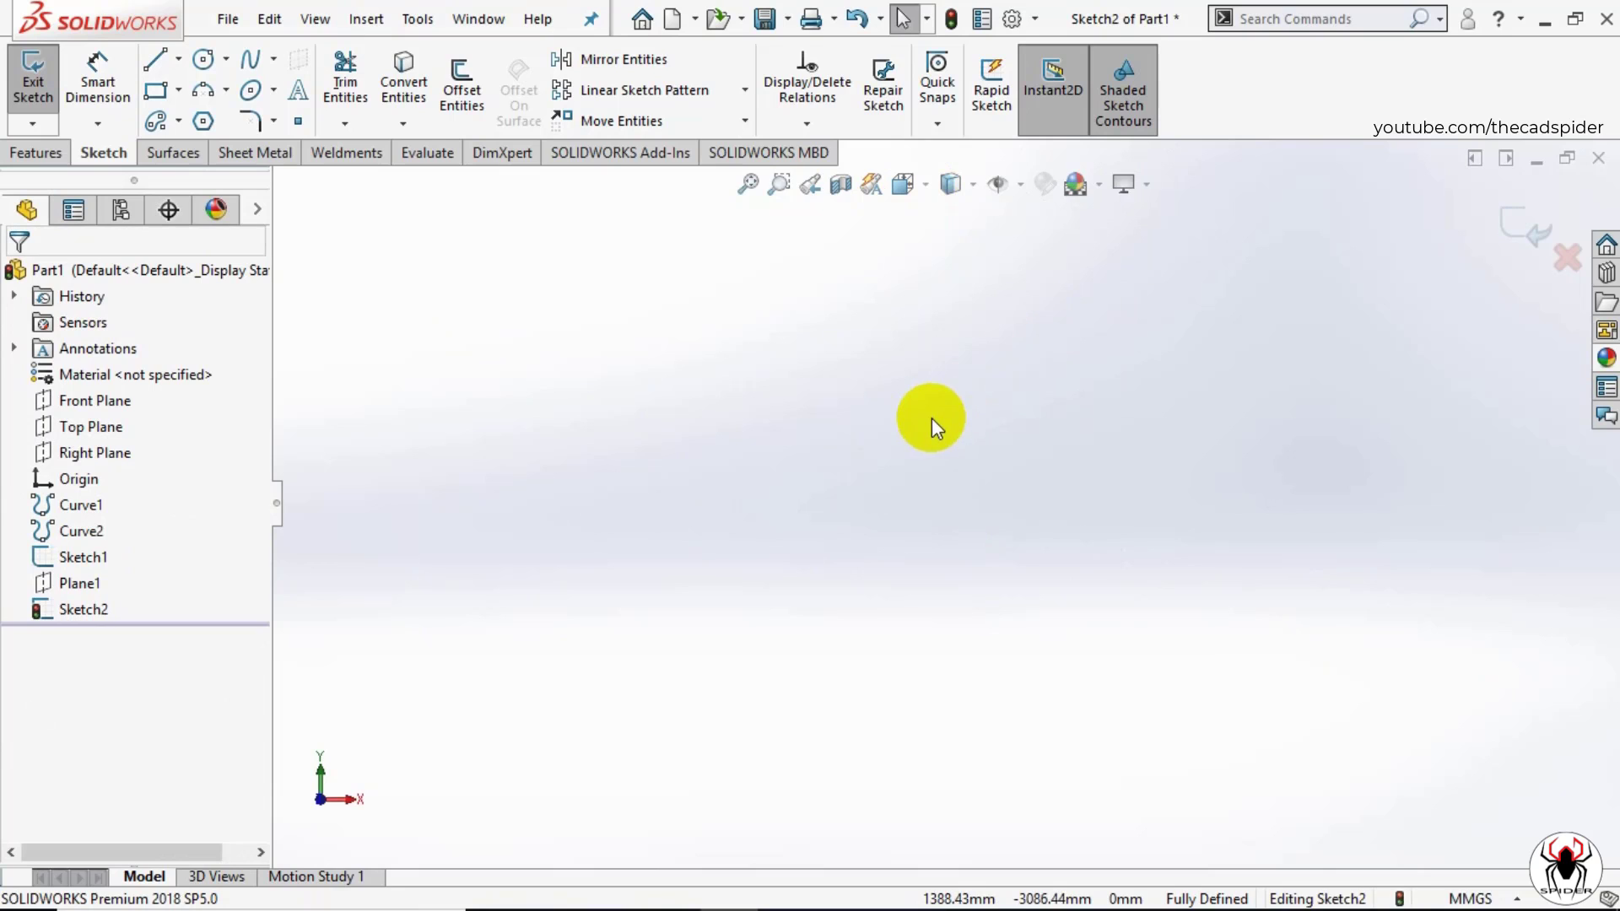
{"action": "left_click", "coordinate": [746, 183]}
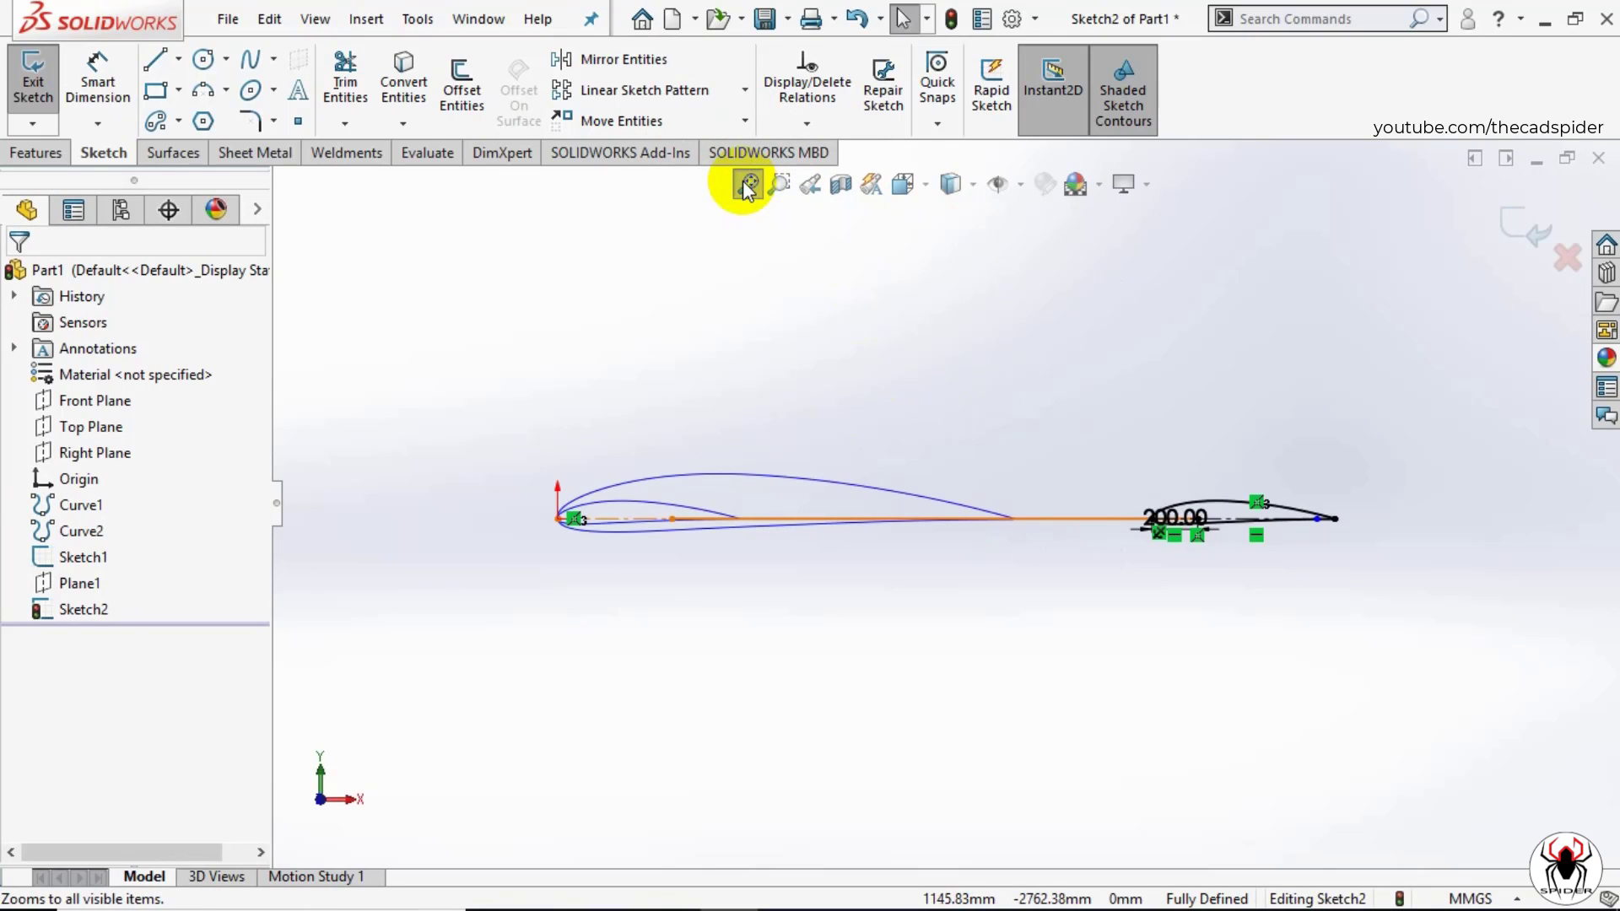
{"action": "scroll", "coordinate": [1295, 513], "scroll_direction": "down", "scroll_amount": 6}
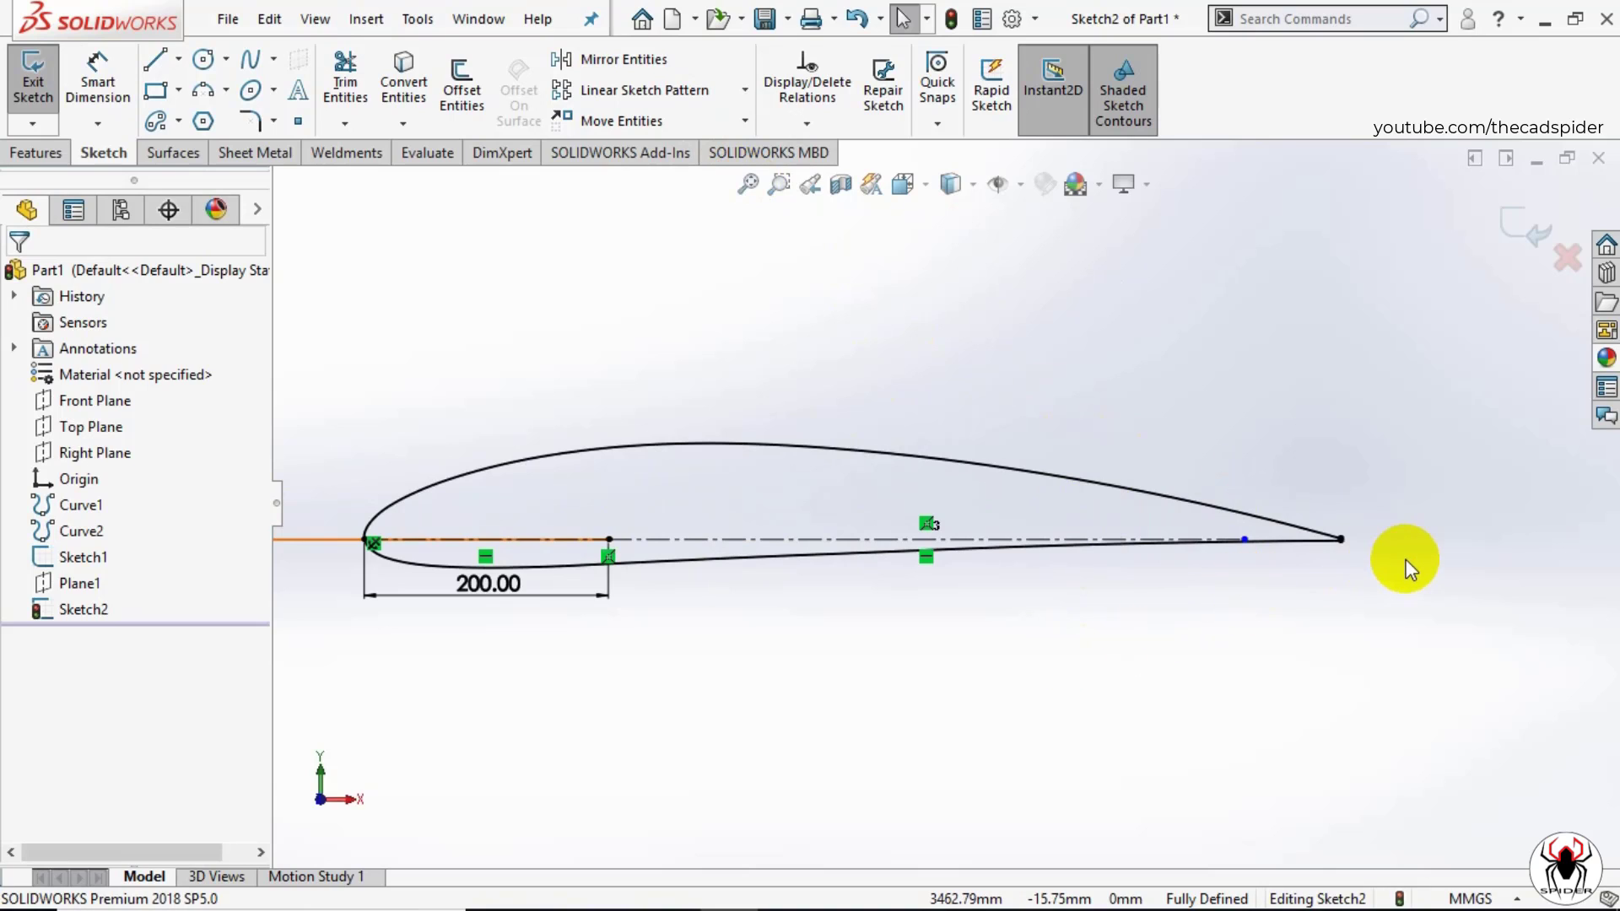
{"action": "scroll", "coordinate": [1384, 553], "scroll_direction": "down", "scroll_amount": 6}
{"action": "scroll", "coordinate": [1101, 514], "scroll_direction": "down", "scroll_amount": 2}
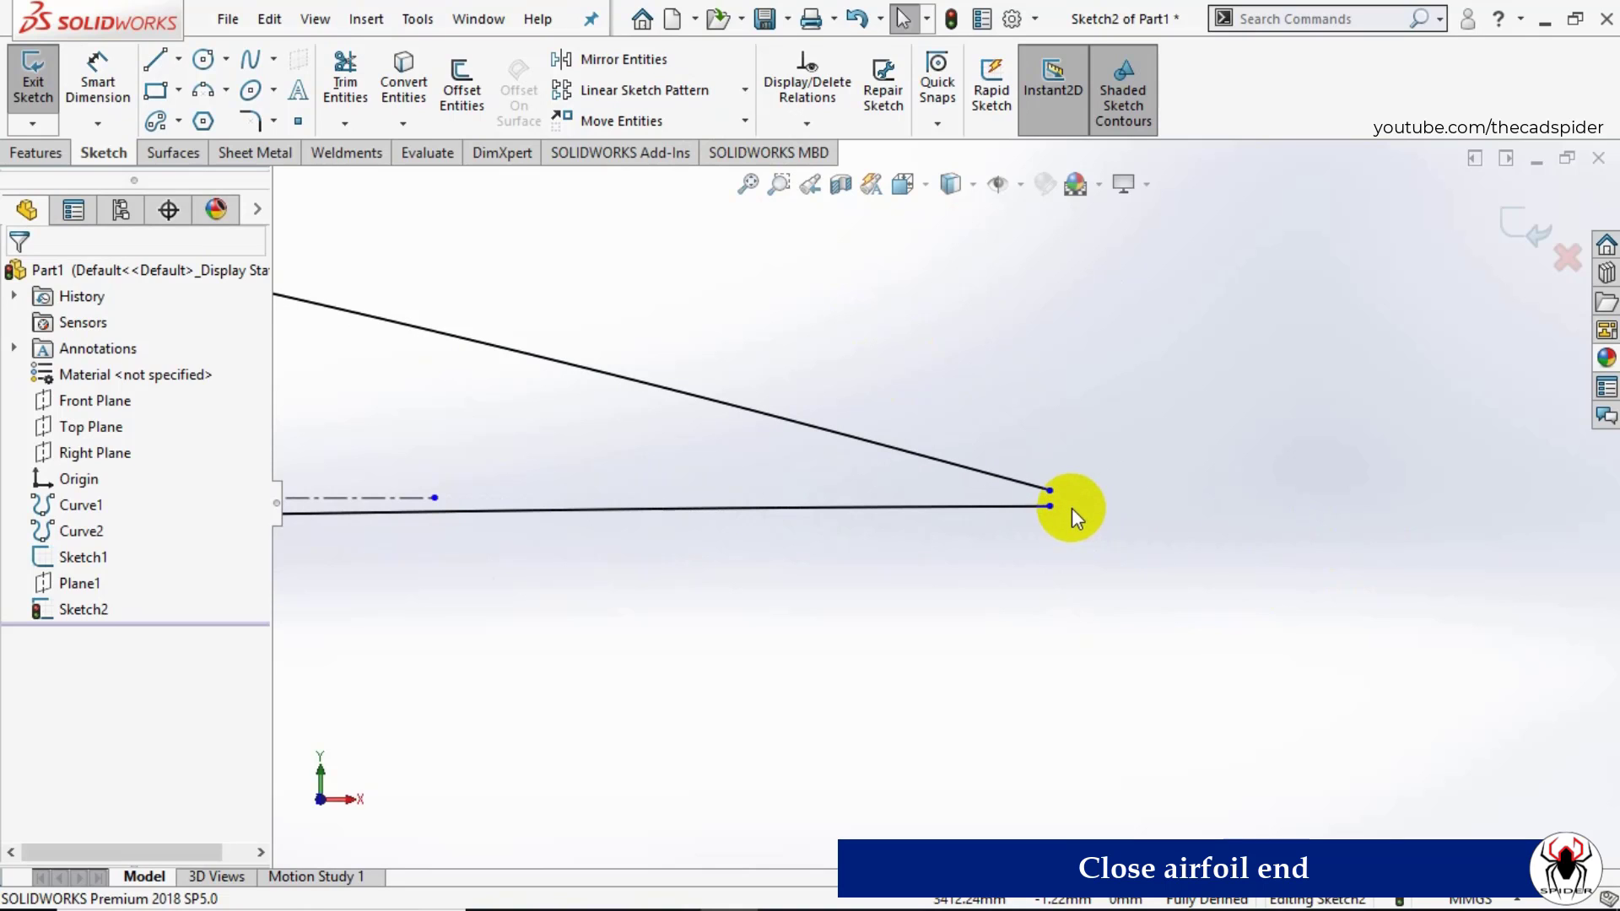
{"action": "left_click", "coordinate": [155, 61]}
{"action": "scroll", "coordinate": [1080, 502], "scroll_direction": "down", "scroll_amount": 8}
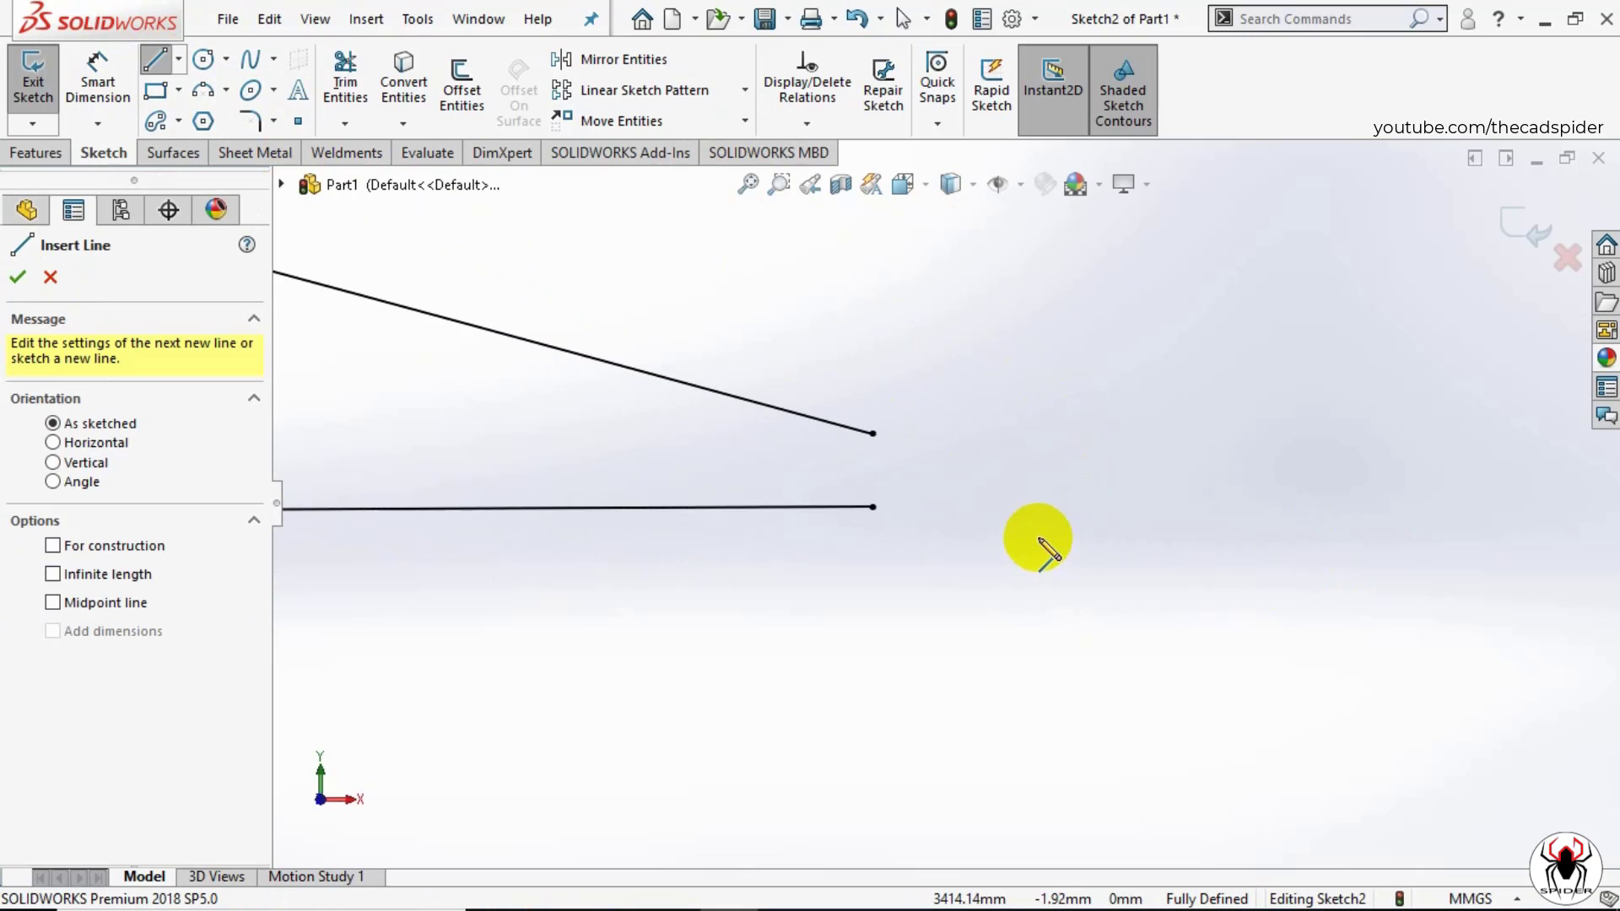
{"action": "left_click", "coordinate": [873, 433]}
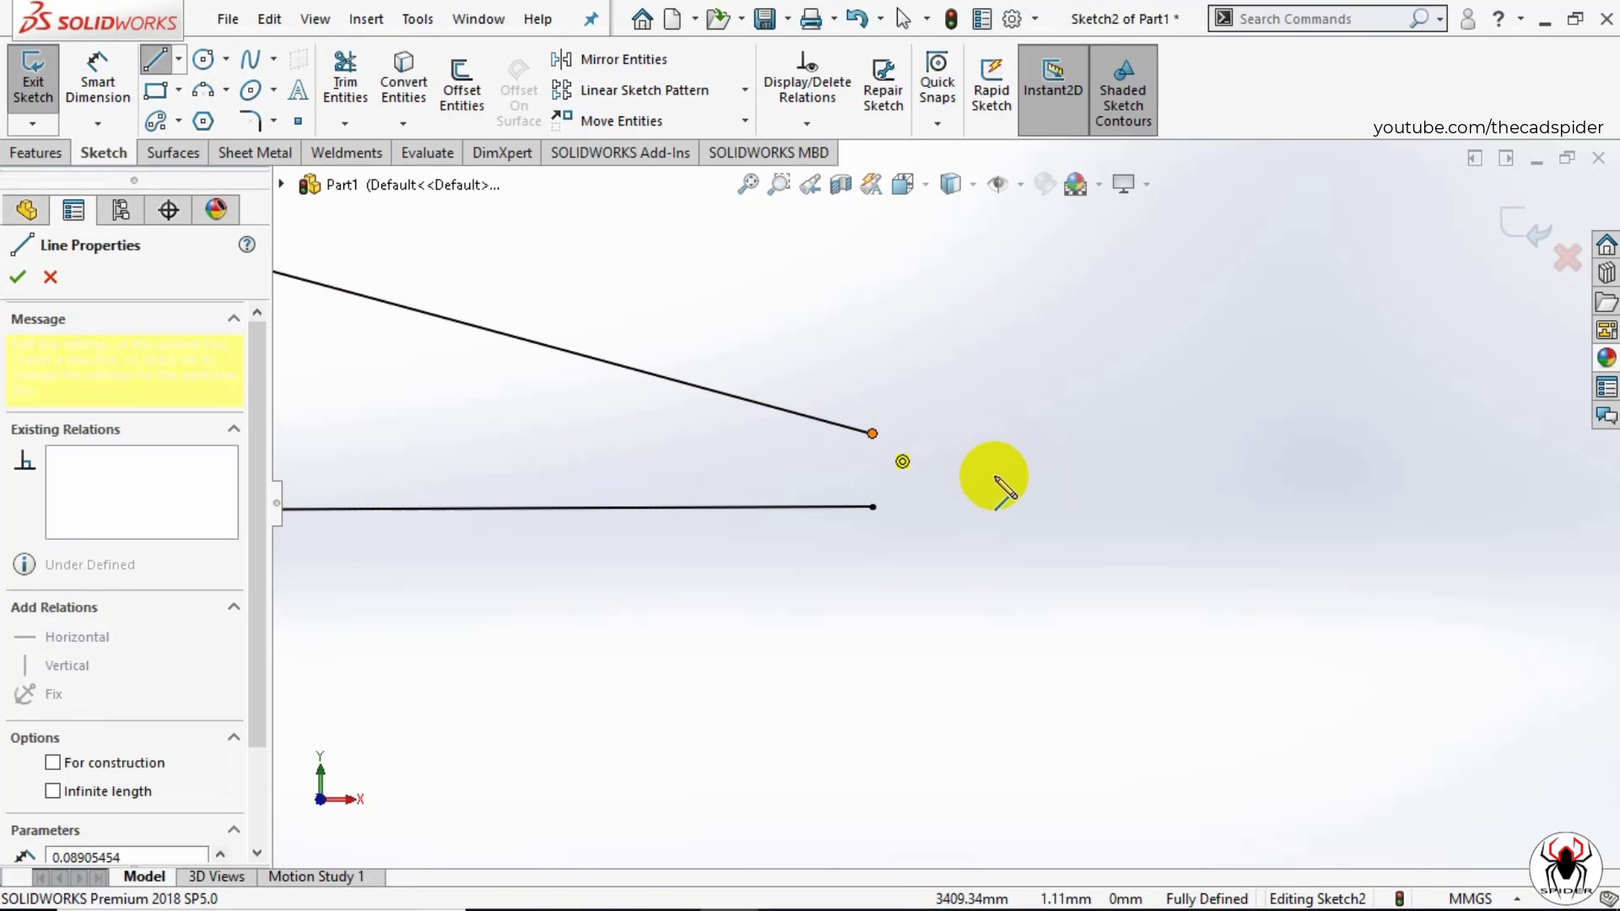
{"action": "left_click", "coordinate": [964, 481]}
{"action": "left_click", "coordinate": [874, 506]}
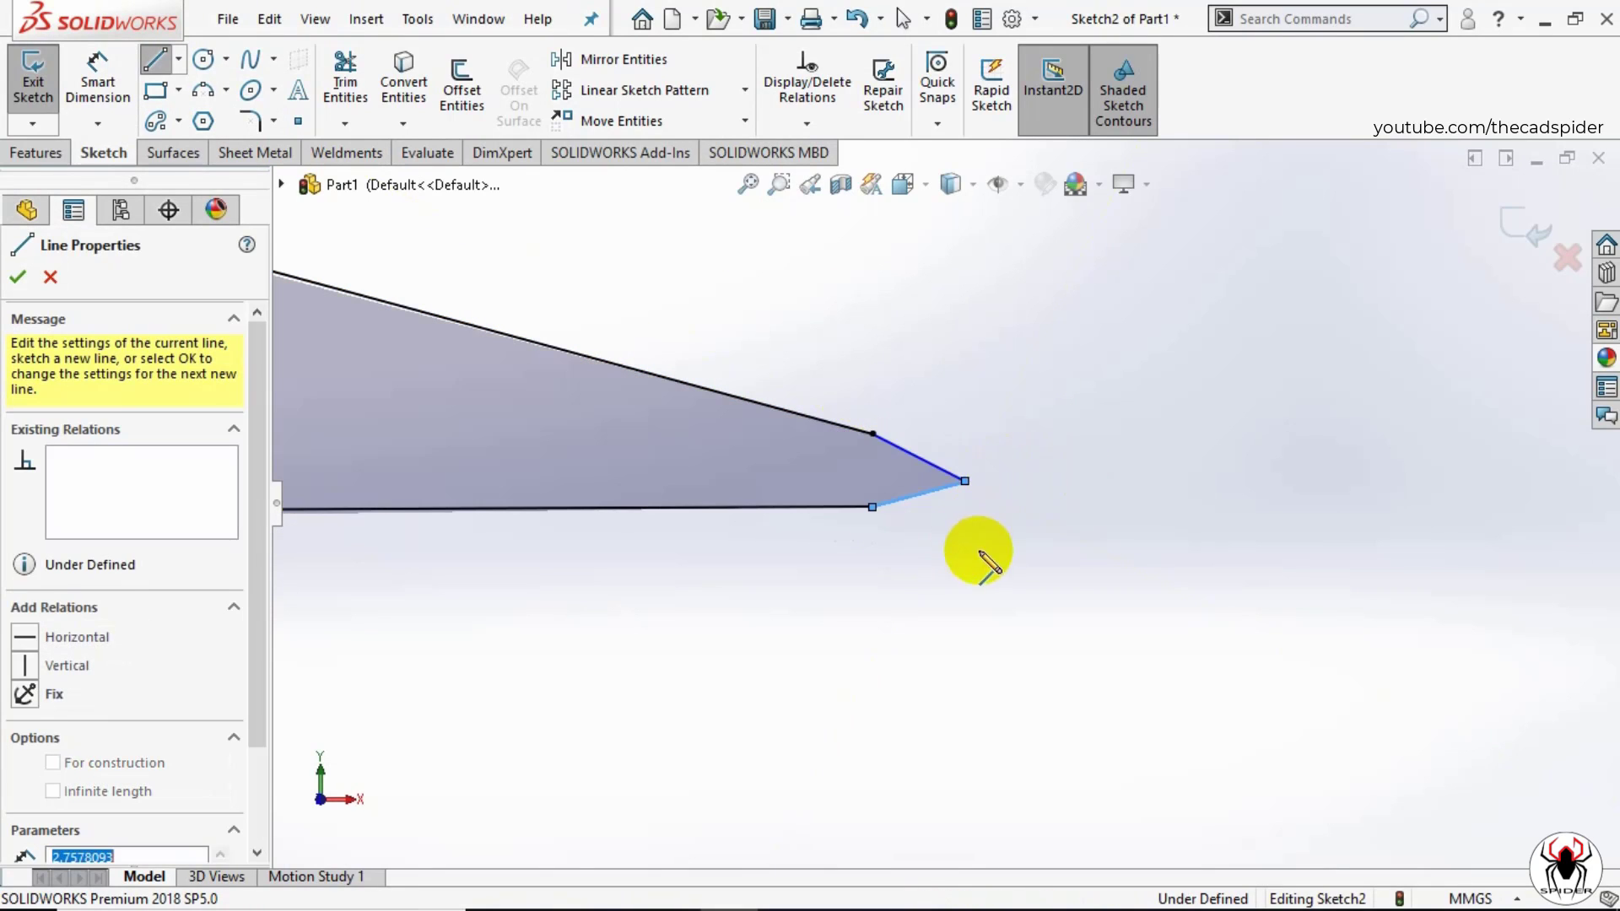
{"action": "key", "text": "Escape"}
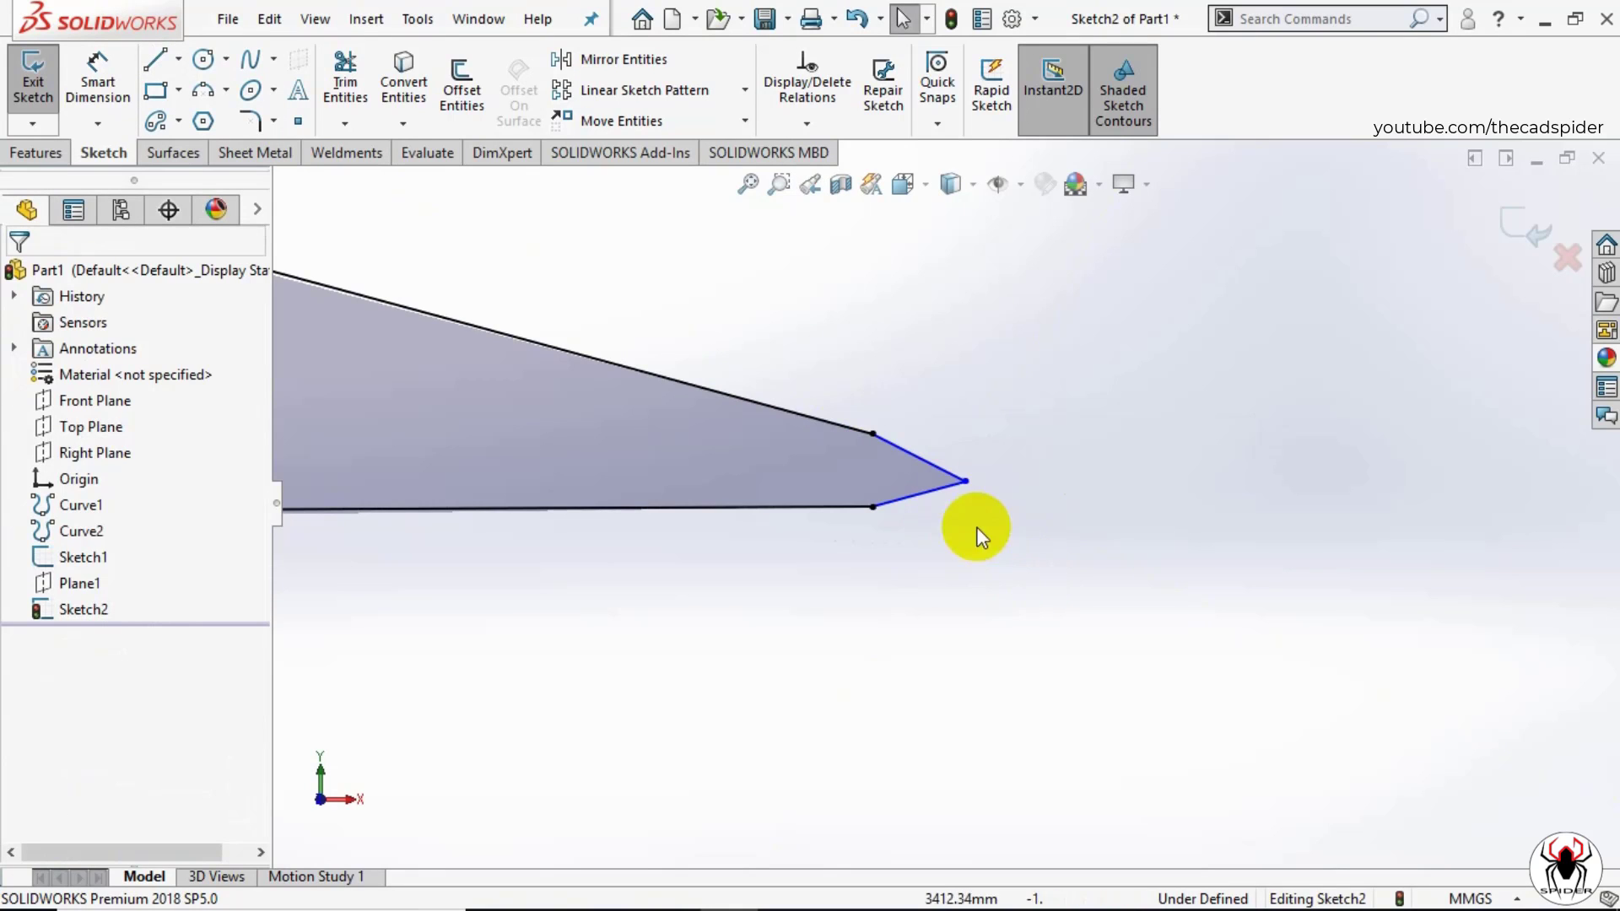
Step: Add Tangent relations between each of the two trailing-edge closing lines and the tip airfoil spline
{"action": "left_click", "coordinate": [937, 475]}
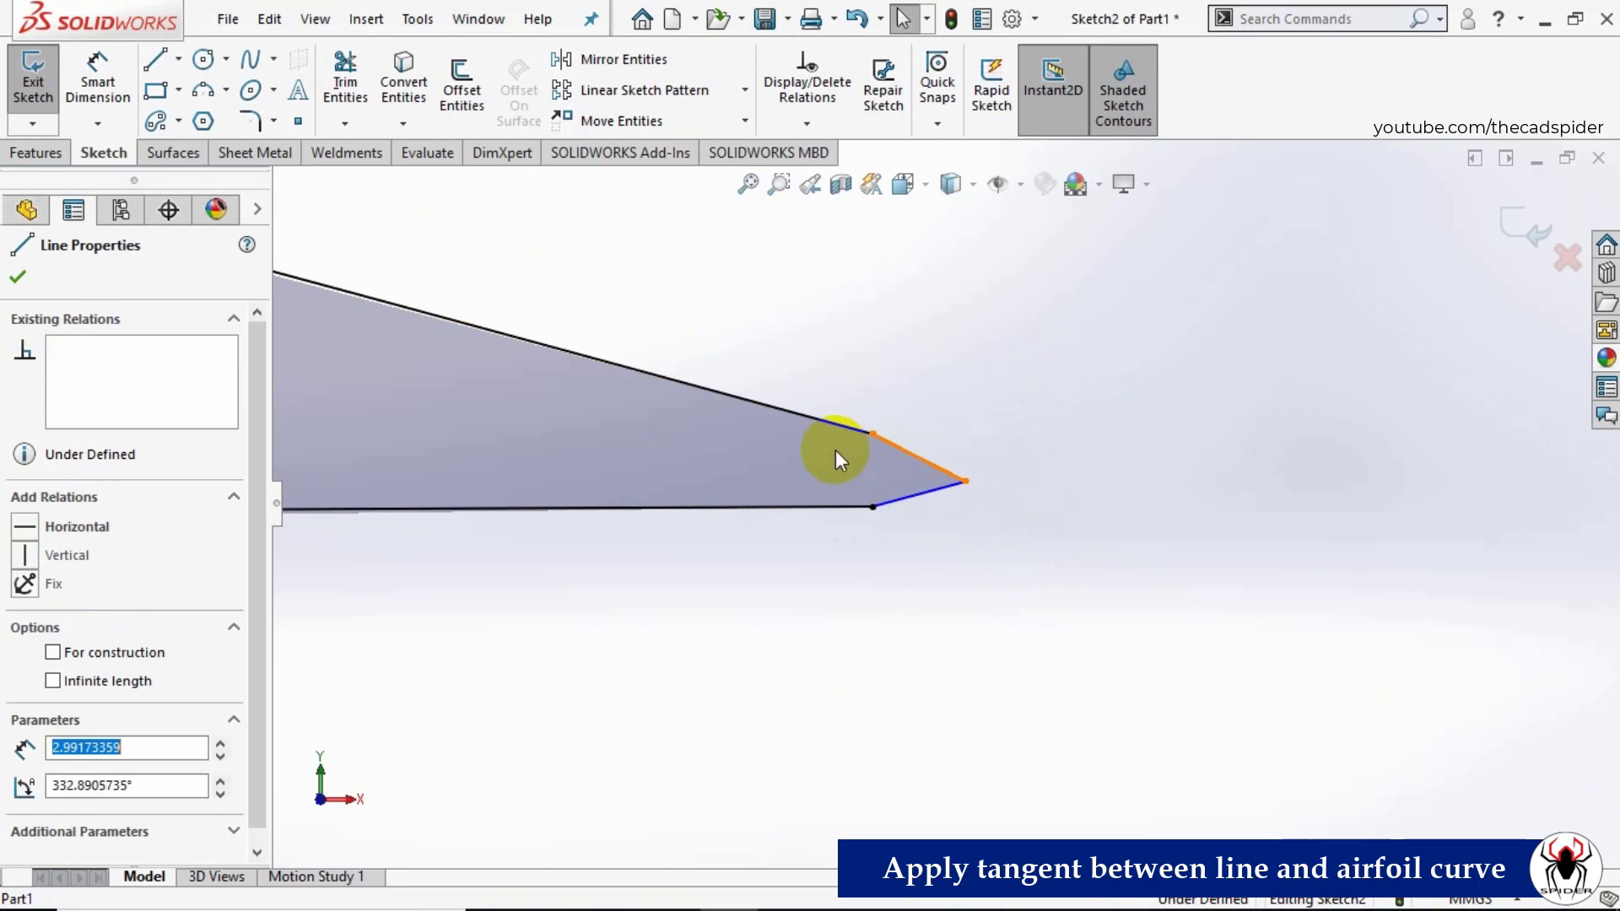
{"action": "left_click", "coordinate": [804, 417], "text": "ctrl"}
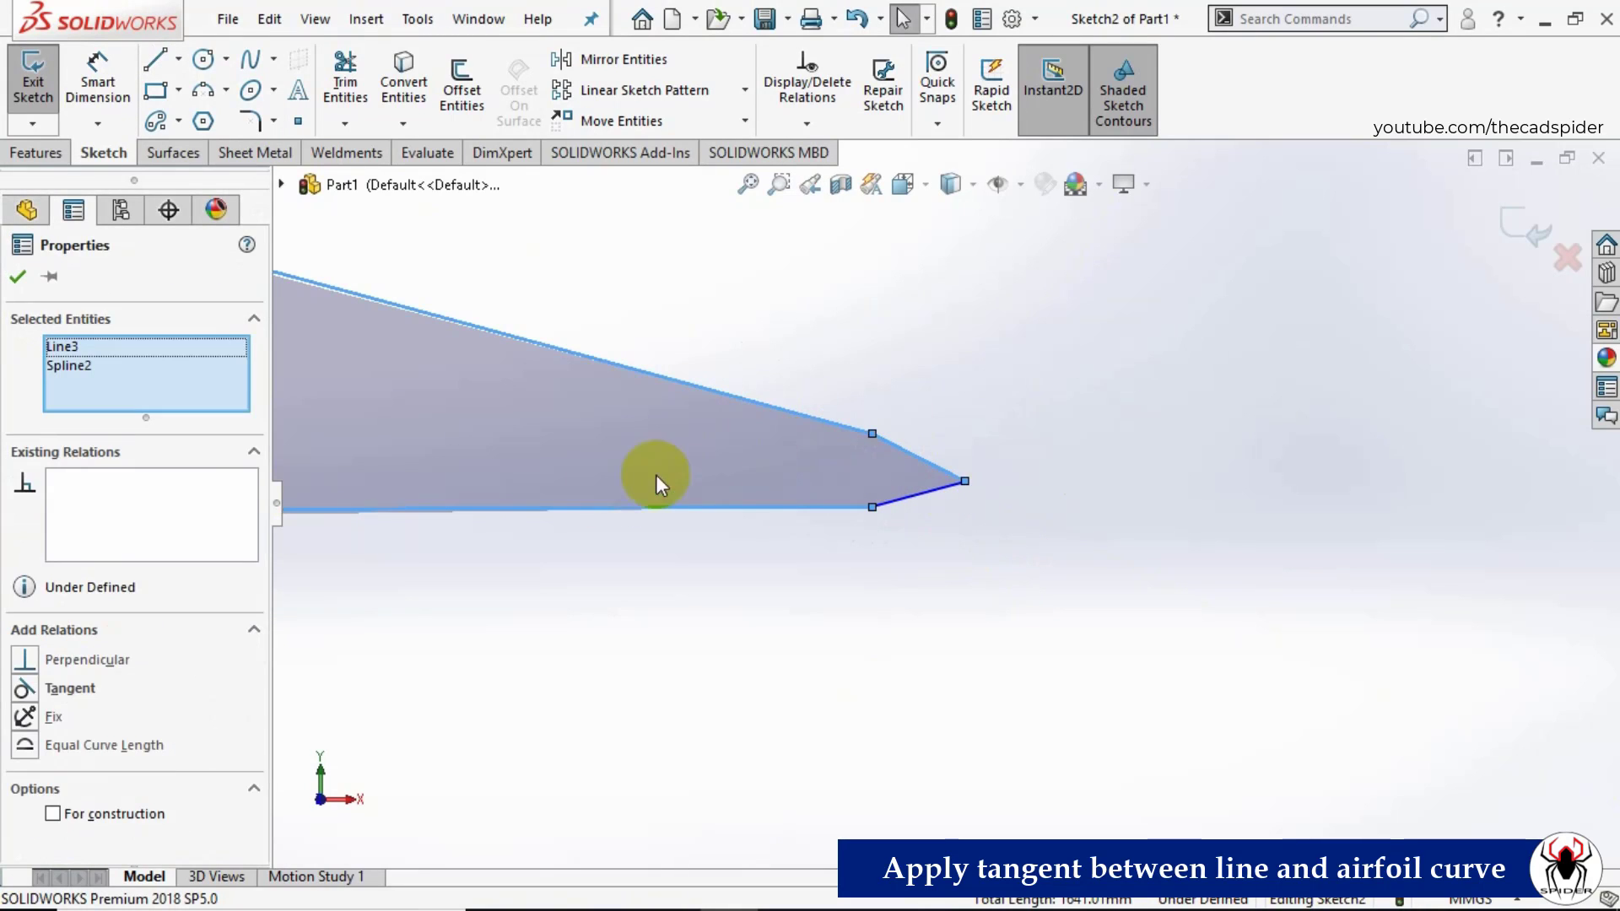
{"action": "left_click", "coordinate": [23, 692]}
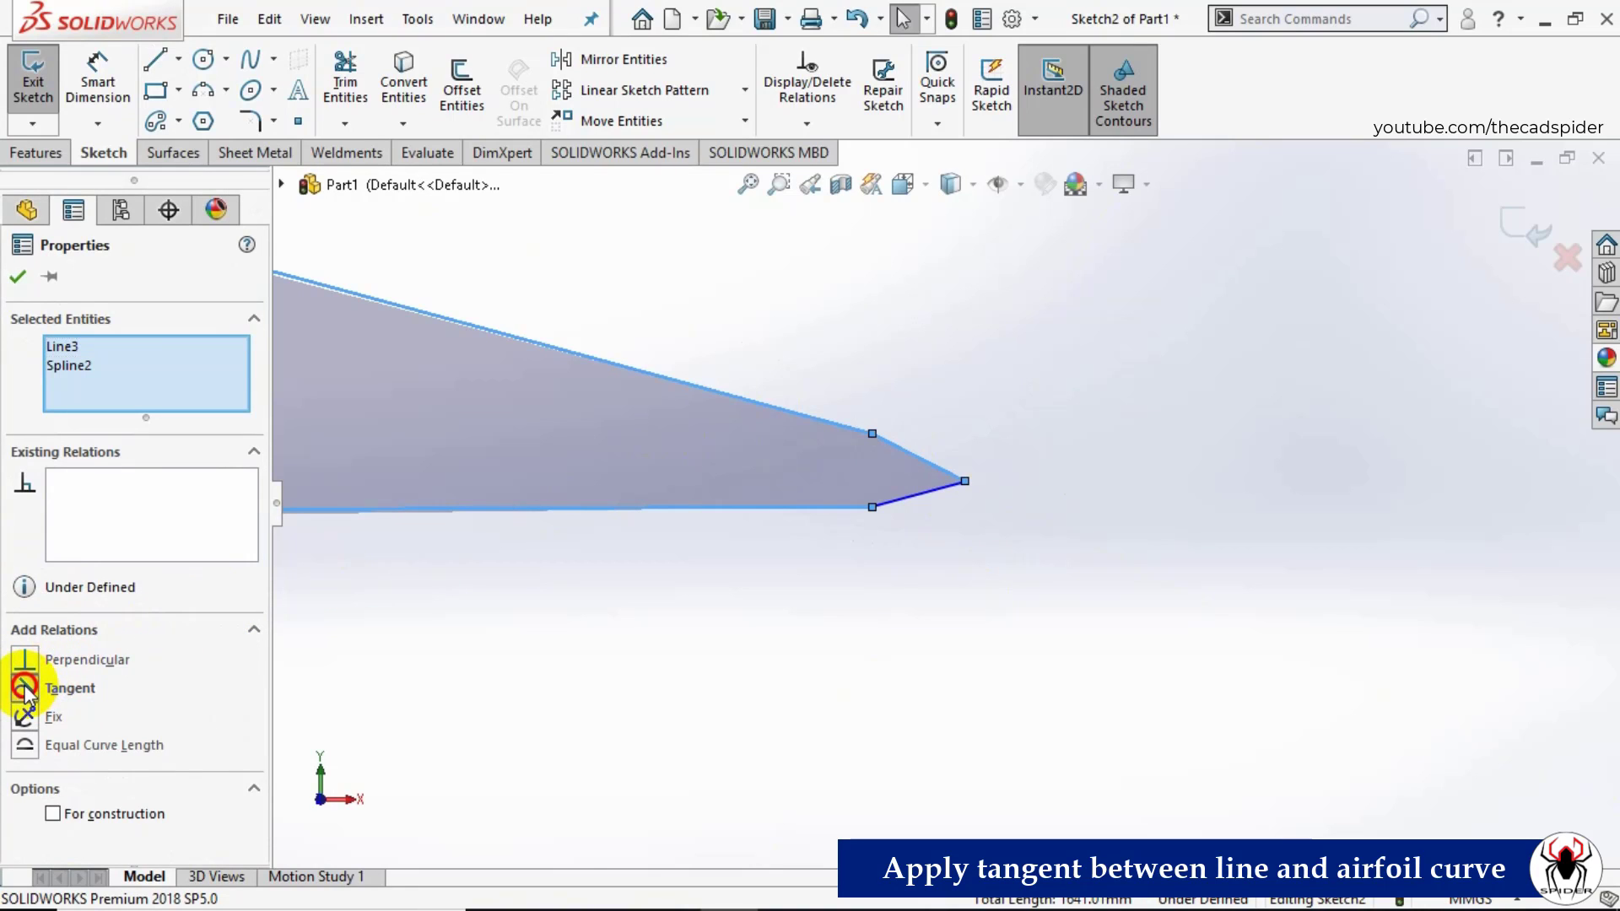
{"action": "left_click", "coordinate": [405, 685]}
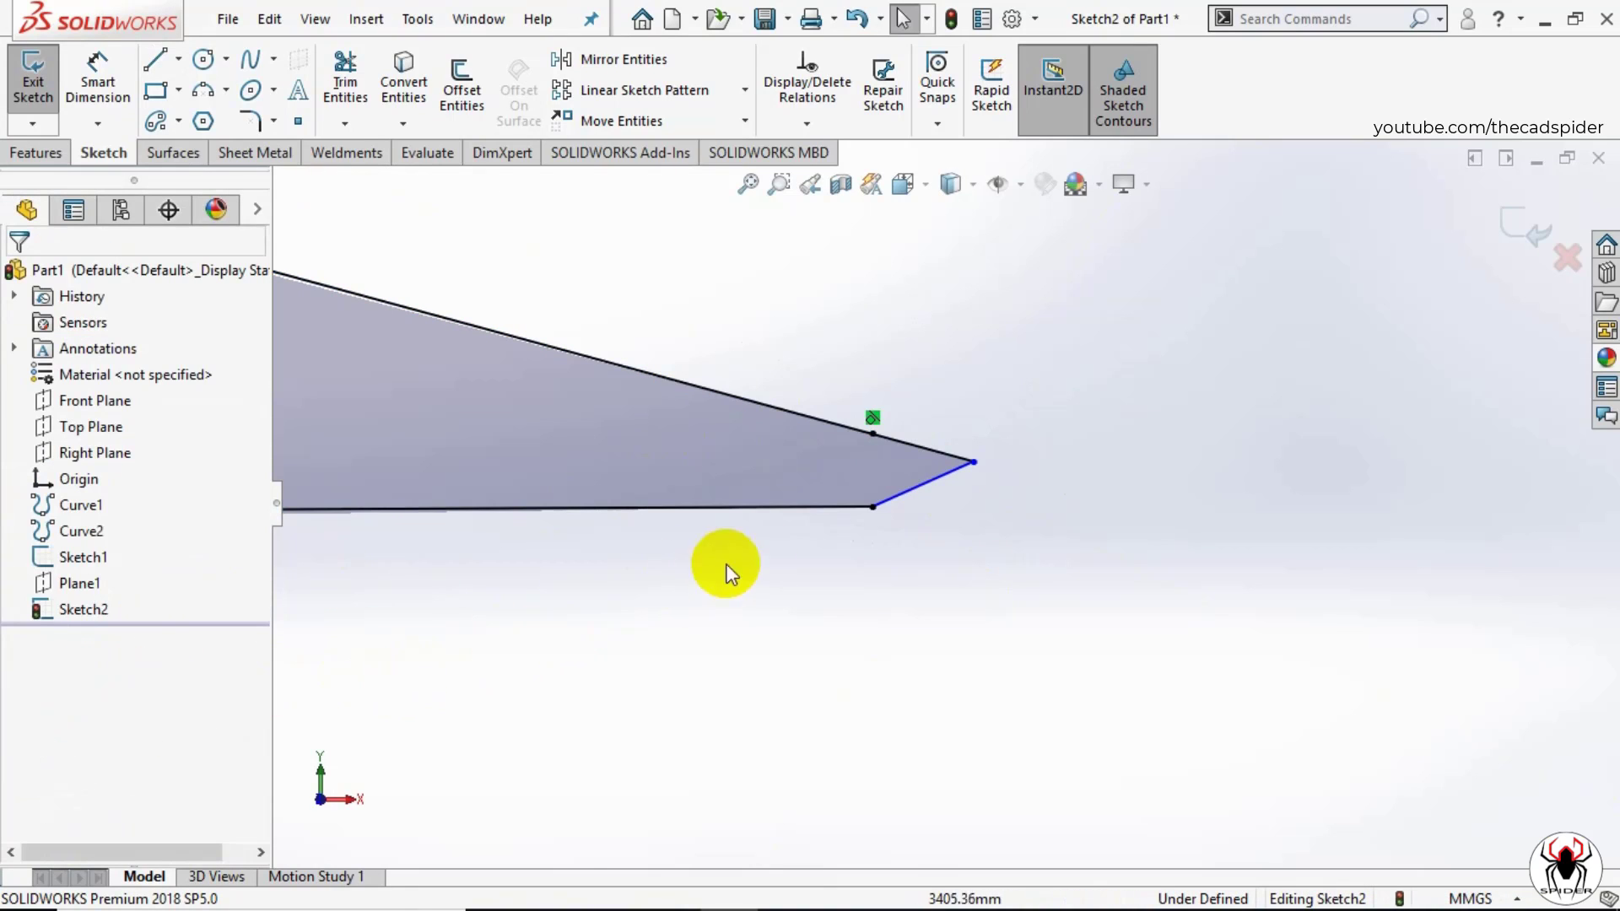
{"action": "left_click", "coordinate": [906, 492]}
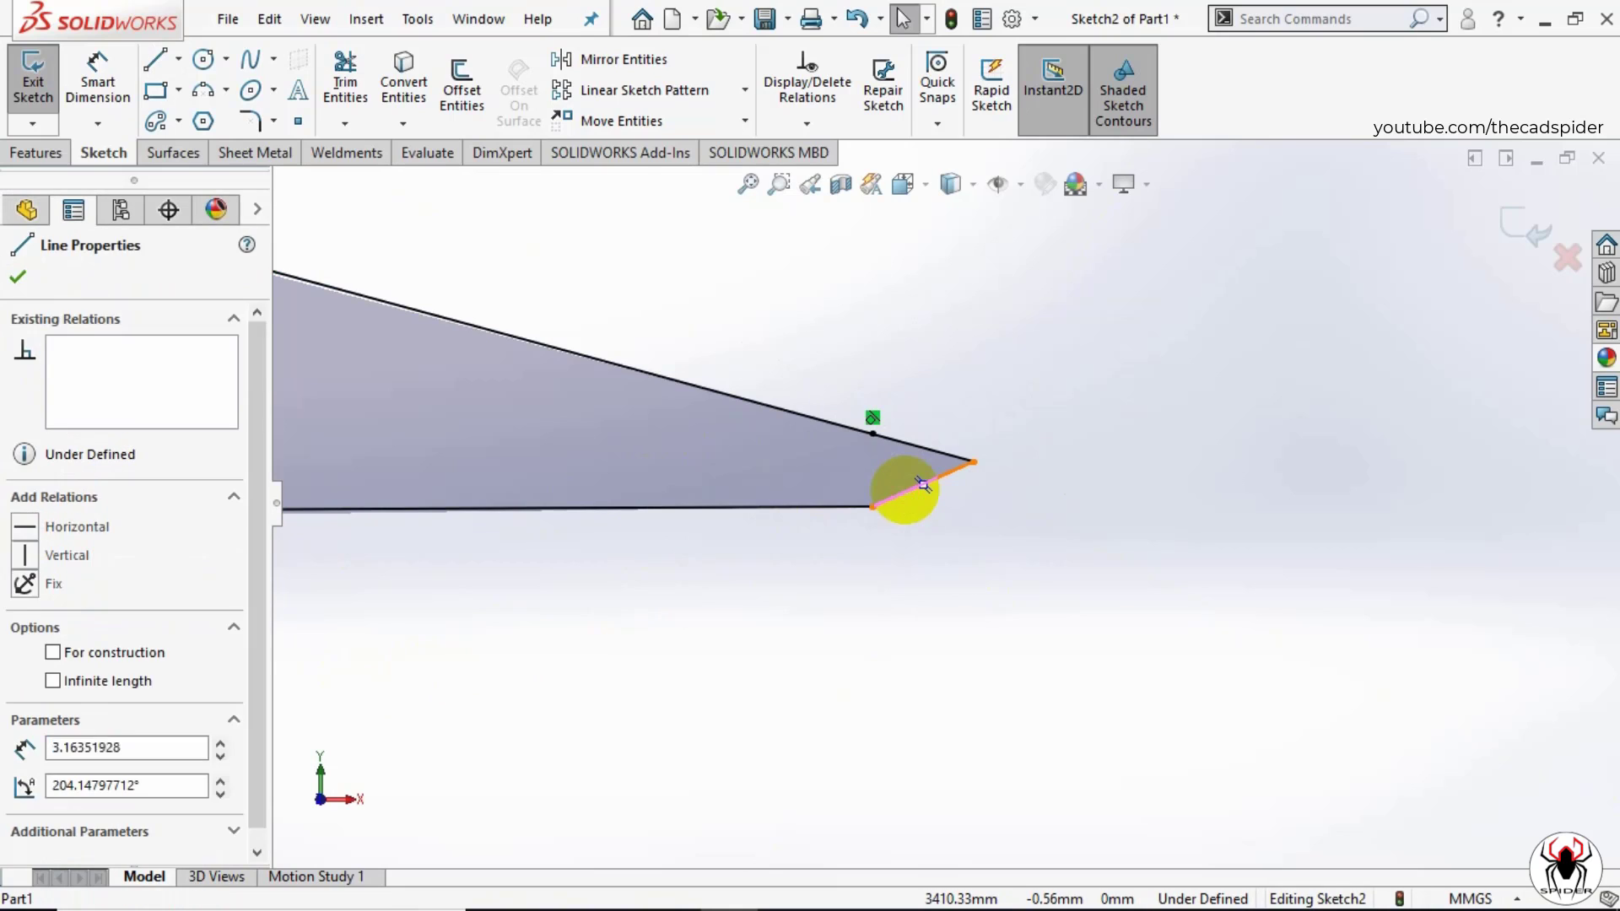
{"action": "left_click", "coordinate": [820, 507], "text": "ctrl"}
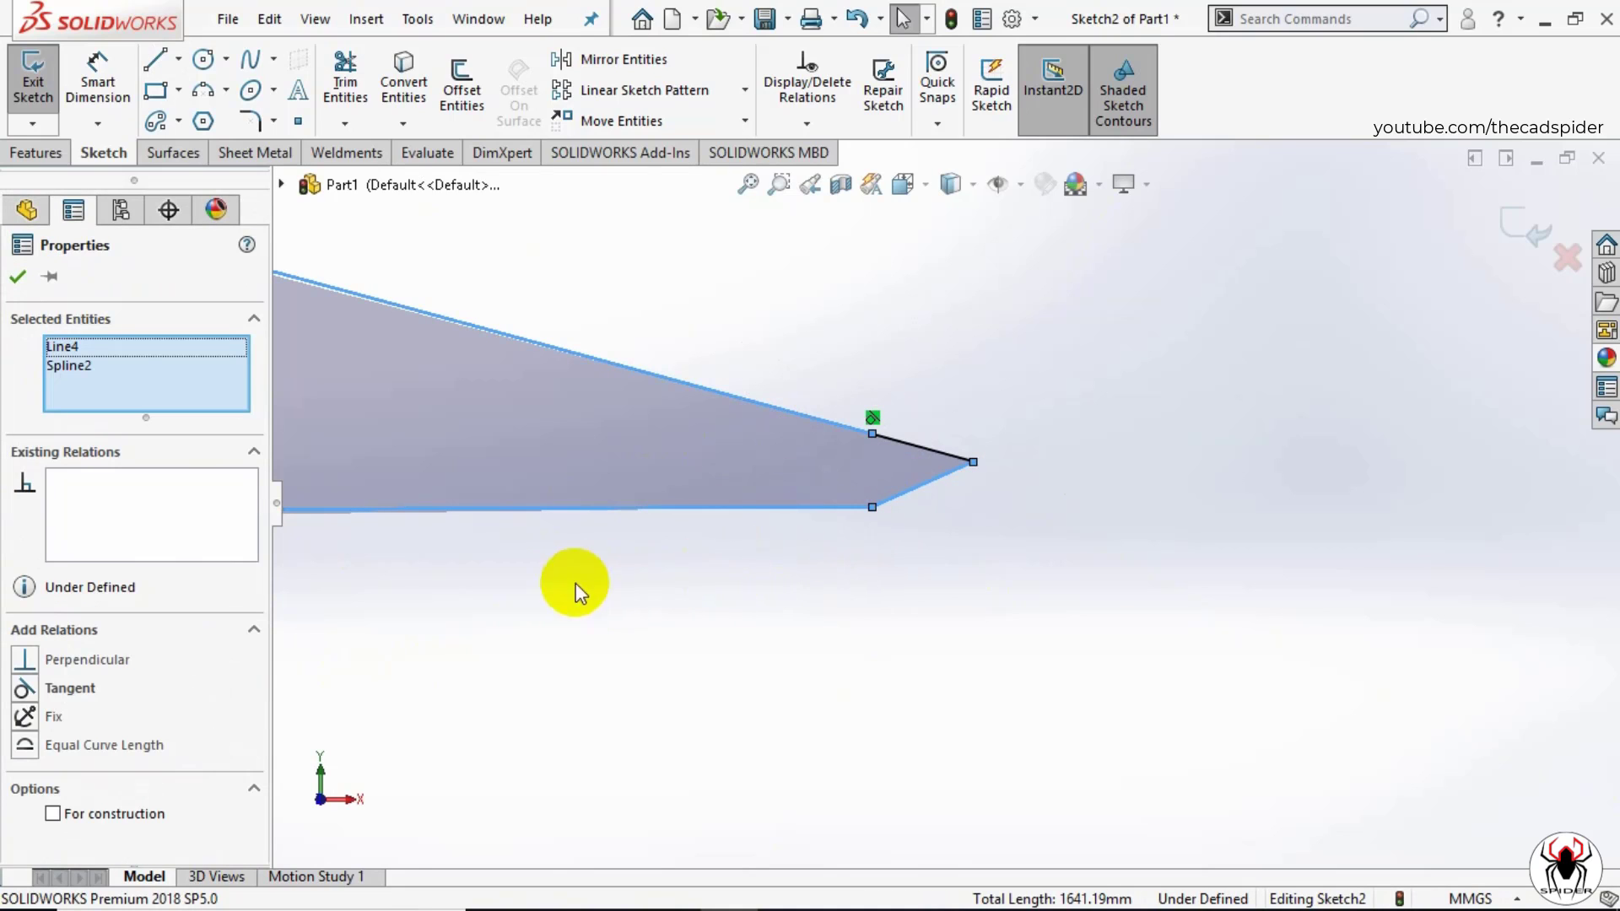
{"action": "left_click", "coordinate": [24, 688]}
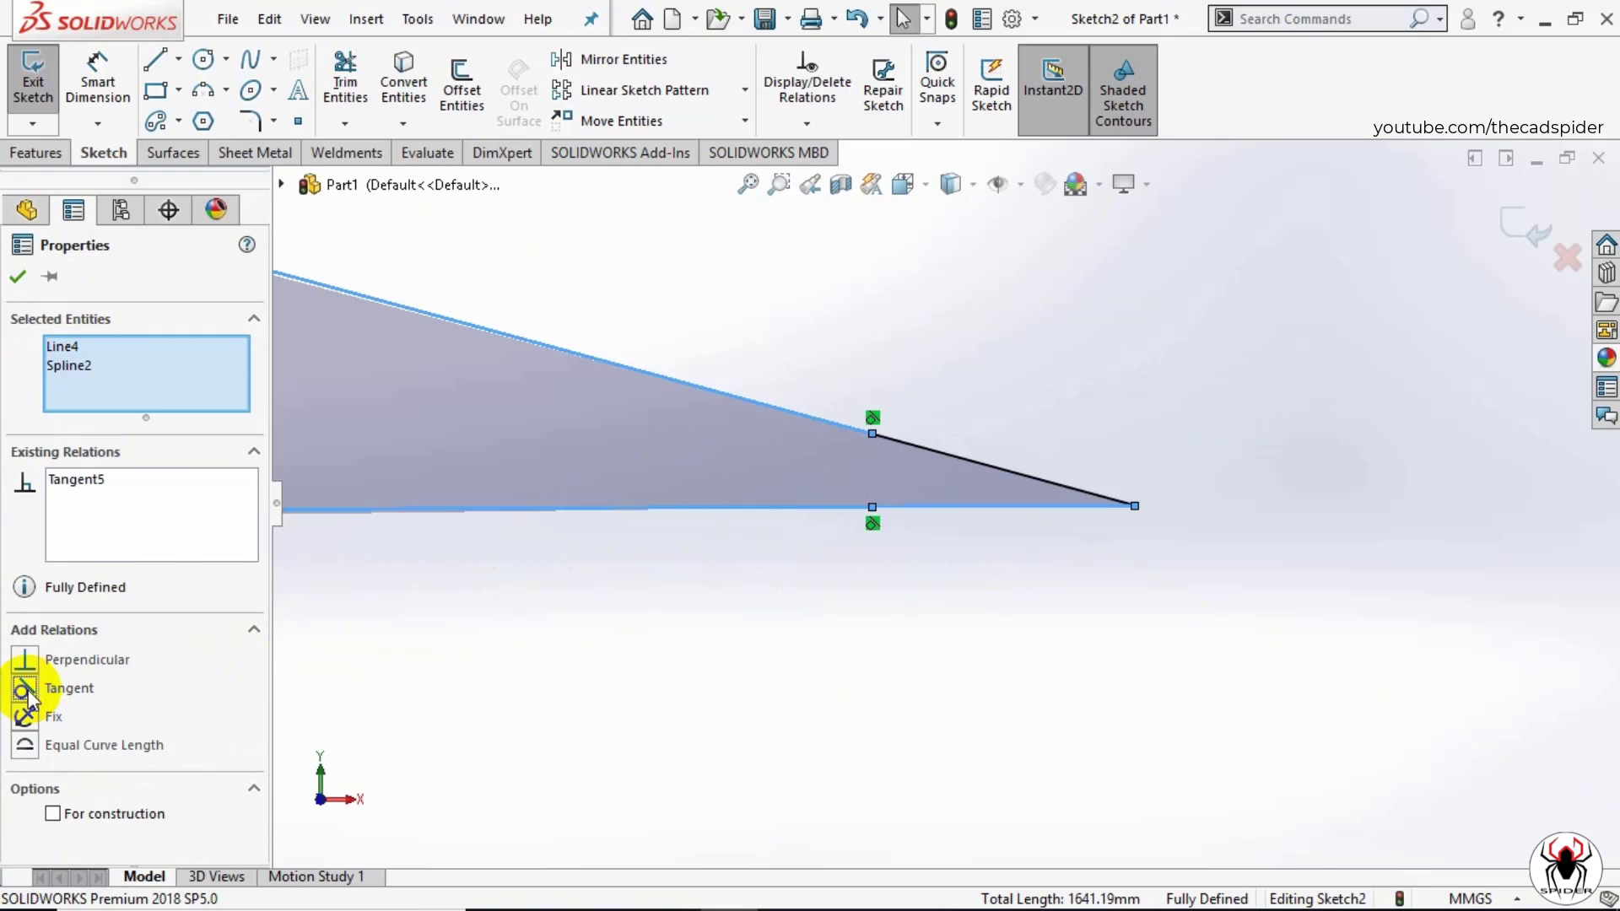
{"action": "left_click", "coordinate": [707, 677]}
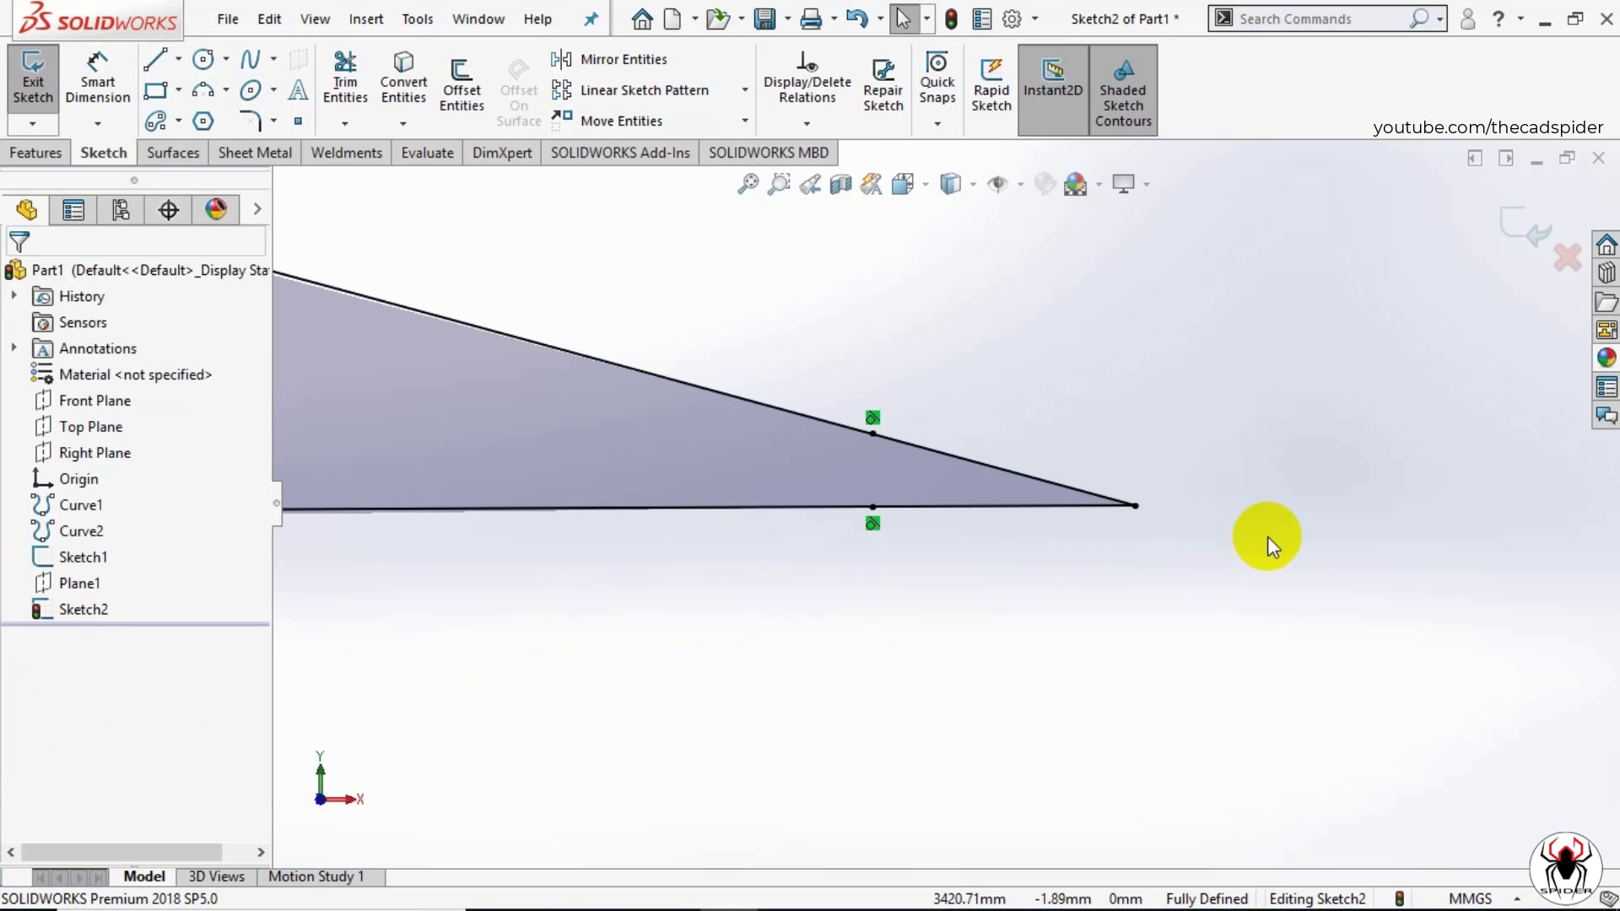
Step: Finish and exit the closed tip airfoil sketch
{"action": "key", "text": "f"}
{"action": "scroll", "coordinate": [942, 504], "scroll_direction": "up", "scroll_amount": 1}
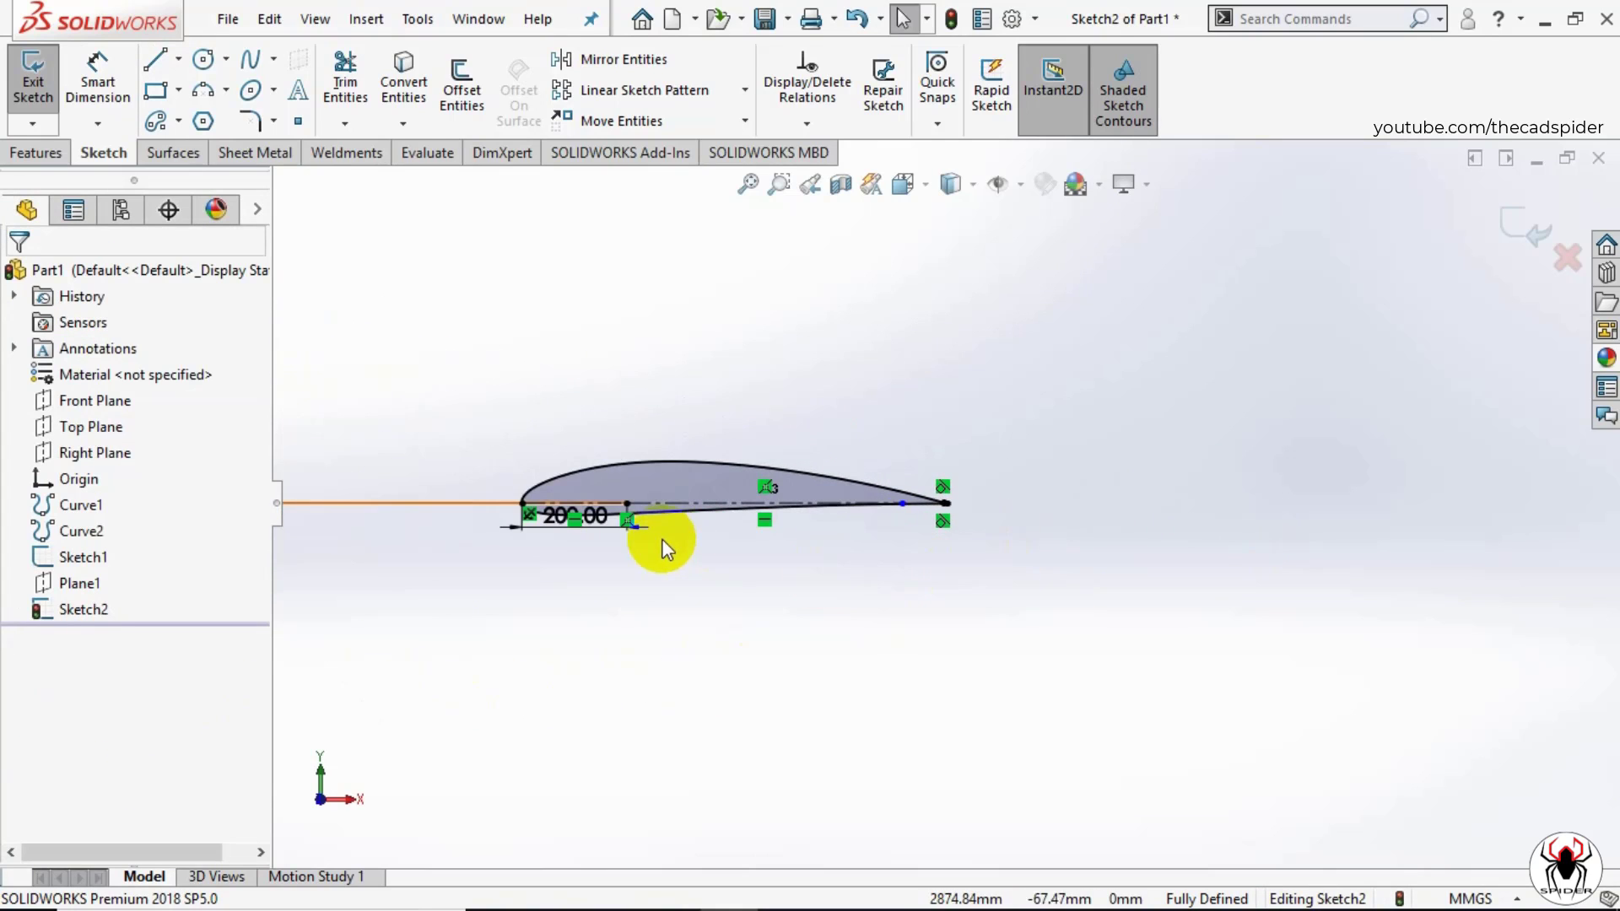
{"action": "scroll", "coordinate": [595, 548], "scroll_direction": "down", "scroll_amount": 4}
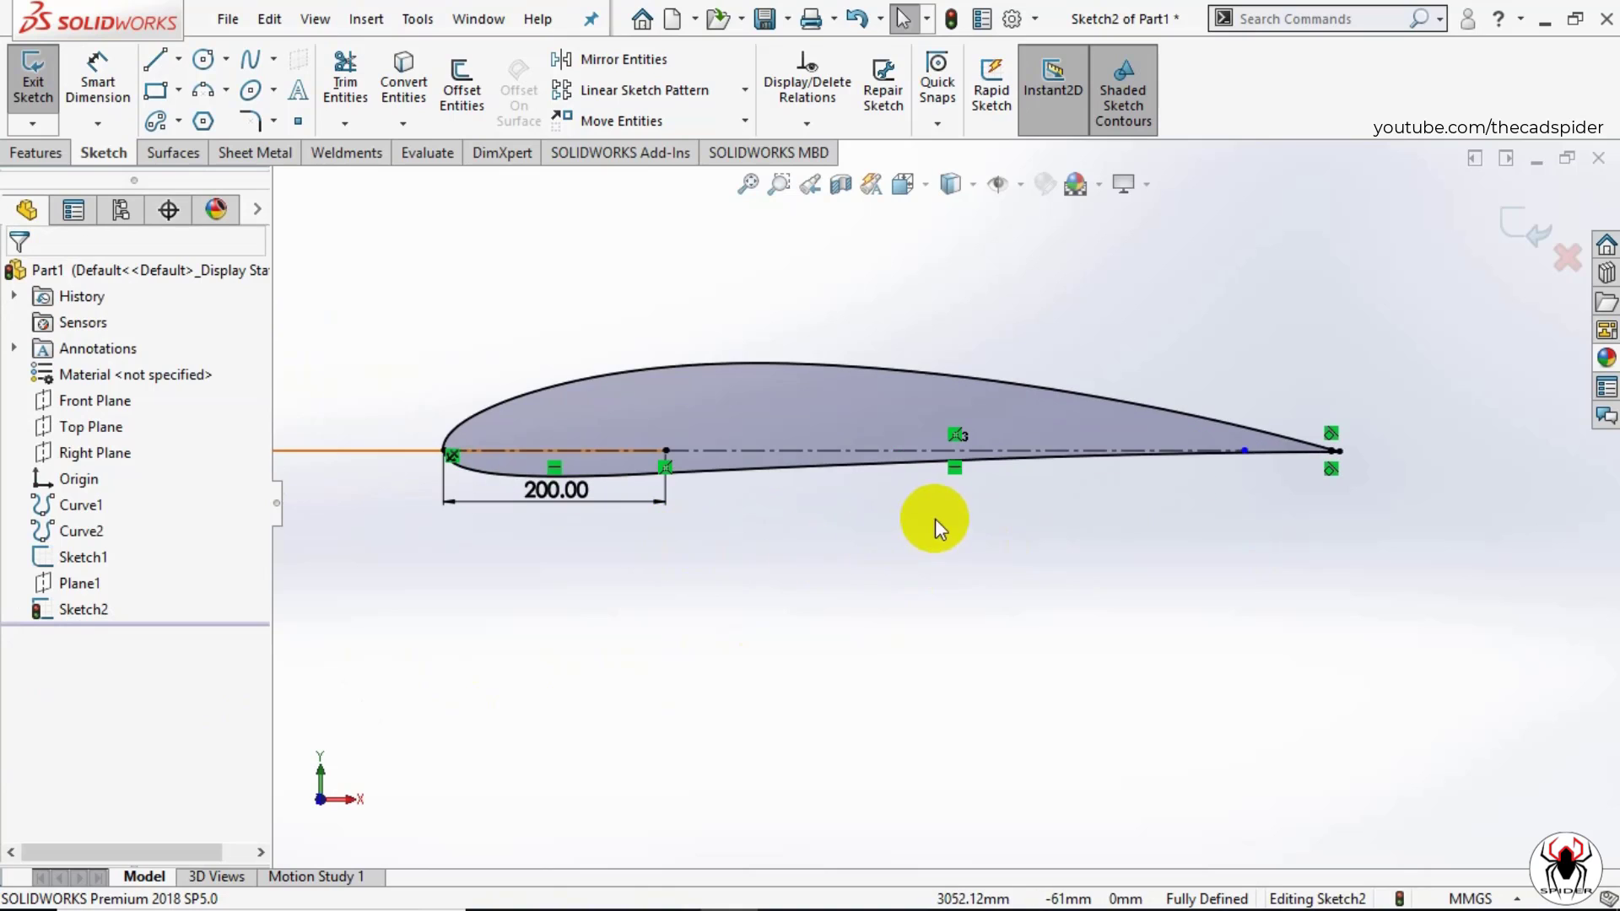
{"action": "left_click", "coordinate": [1516, 240]}
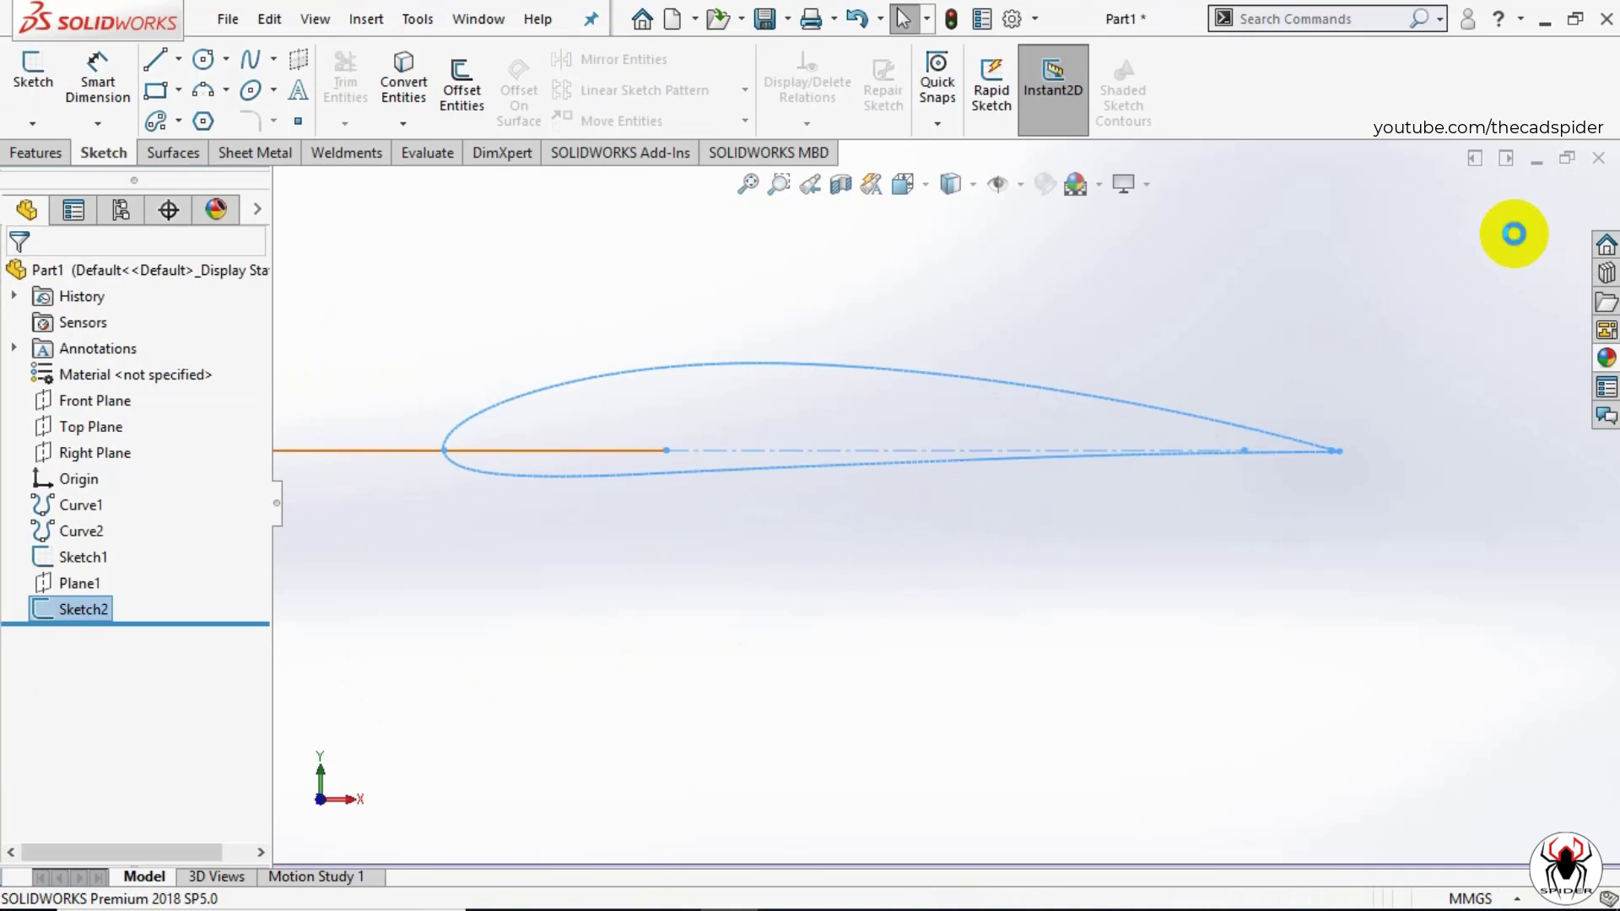
Step: Hide Curve2, the original tip airfoil curve at its unswept position
{"action": "middle_click_drag", "start_coordinate": [1385, 302], "coordinate": [1095, 492]}
{"action": "middle_click_drag", "start_coordinate": [723, 542], "coordinate": [916, 569]}
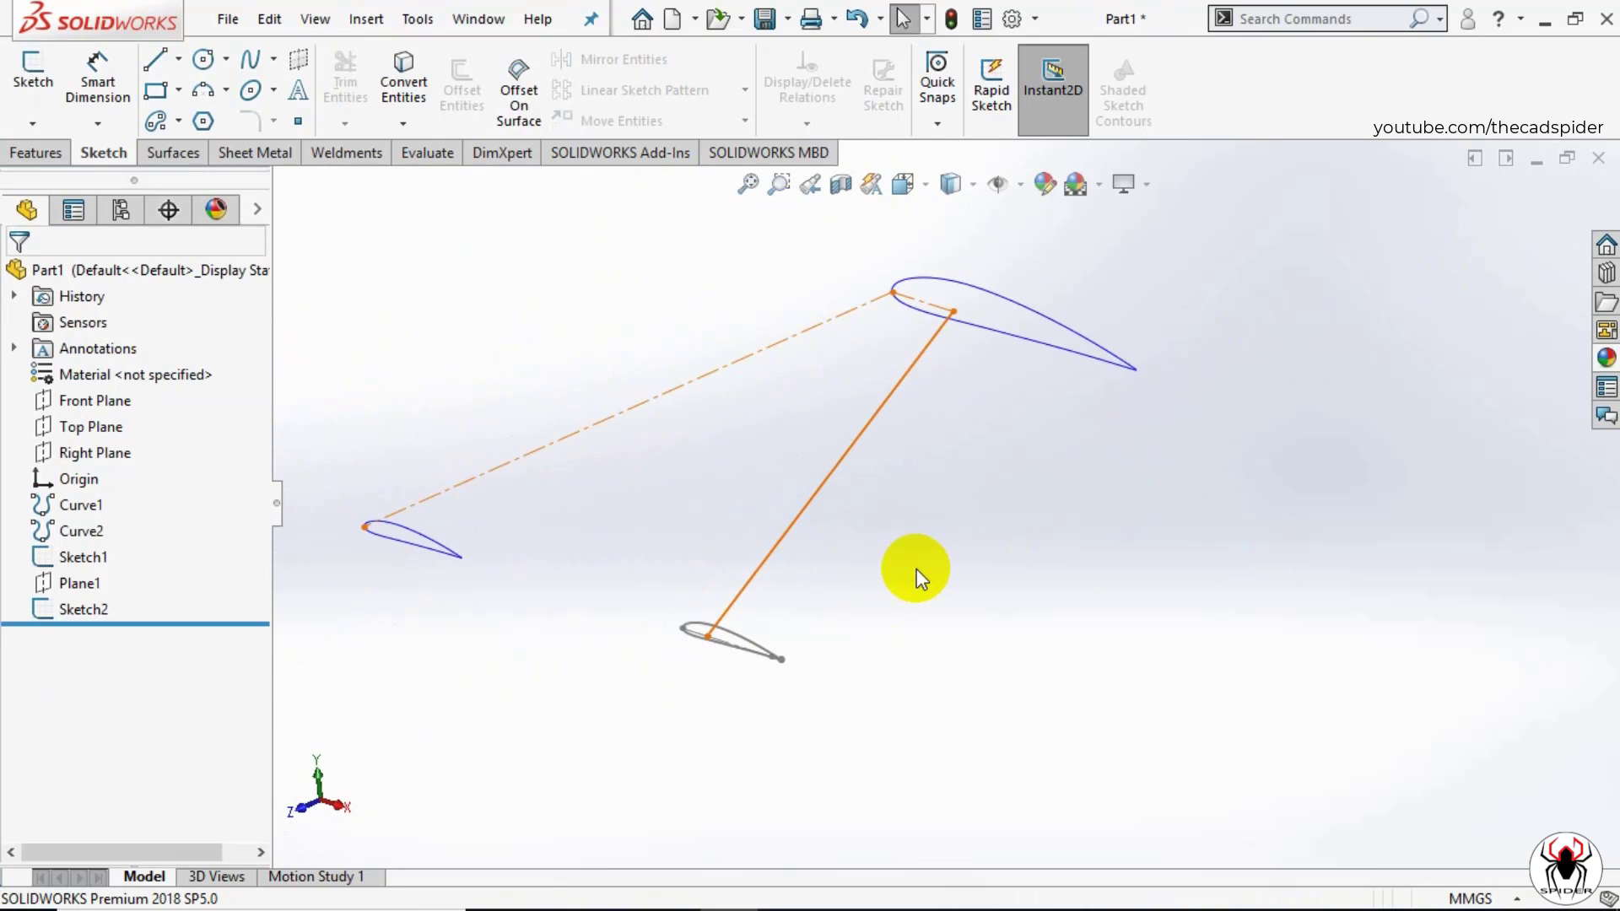
{"action": "right_click", "coordinate": [439, 543]}
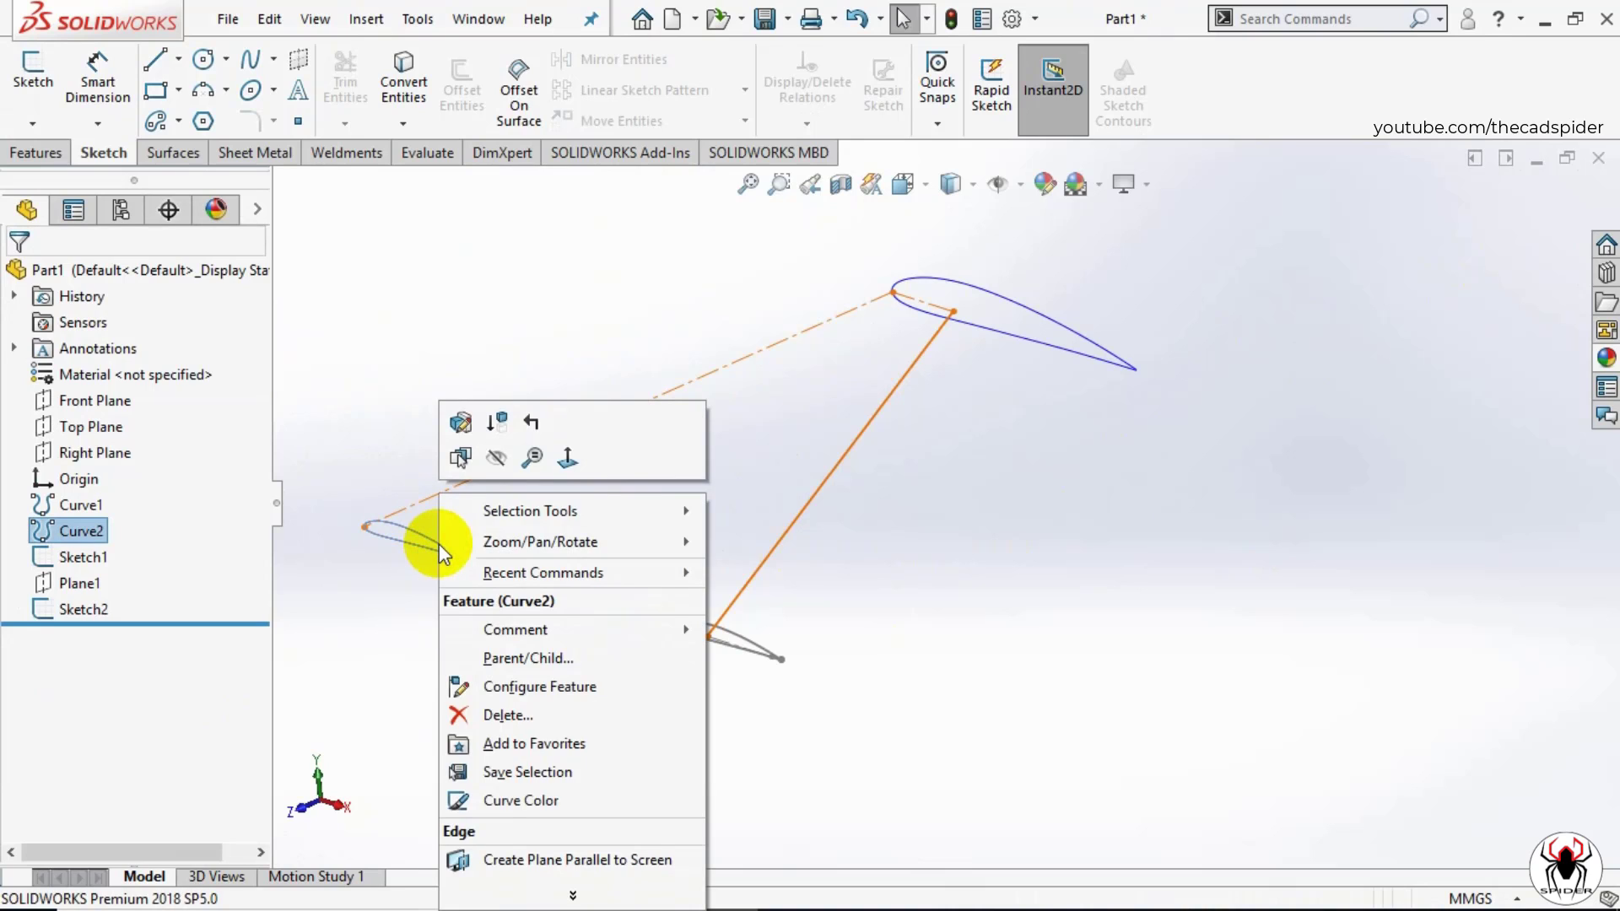
{"action": "left_click", "coordinate": [498, 462]}
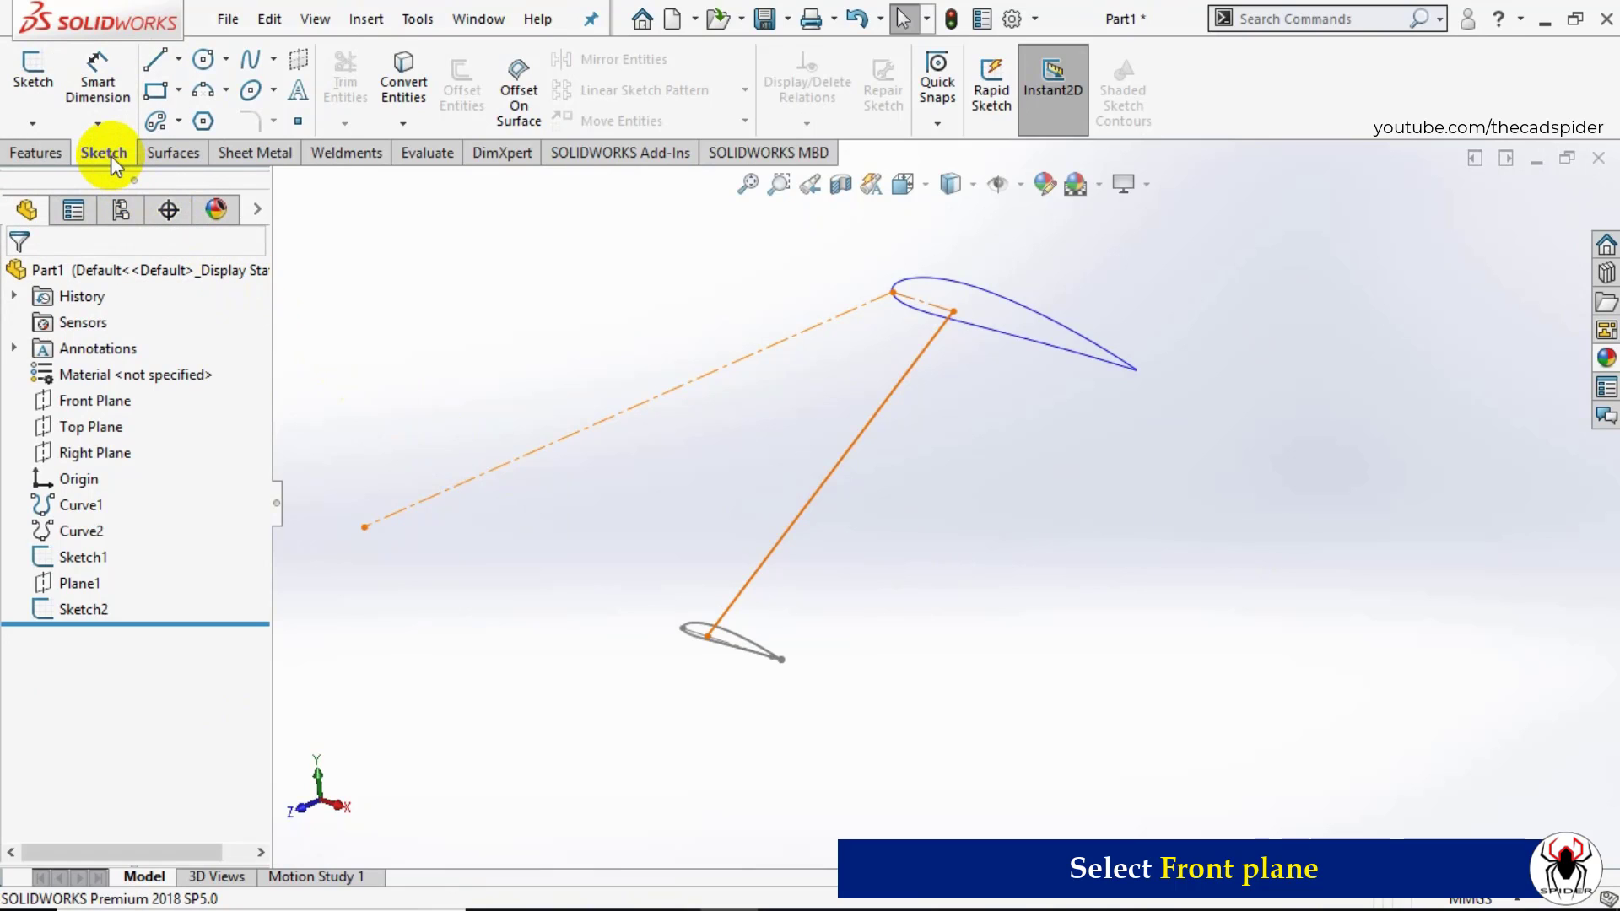
Step: Start a sketch on the Front Plane and convert the root airfoil curve, Curve1, into sketch geometry
{"action": "left_click", "coordinate": [34, 78]}
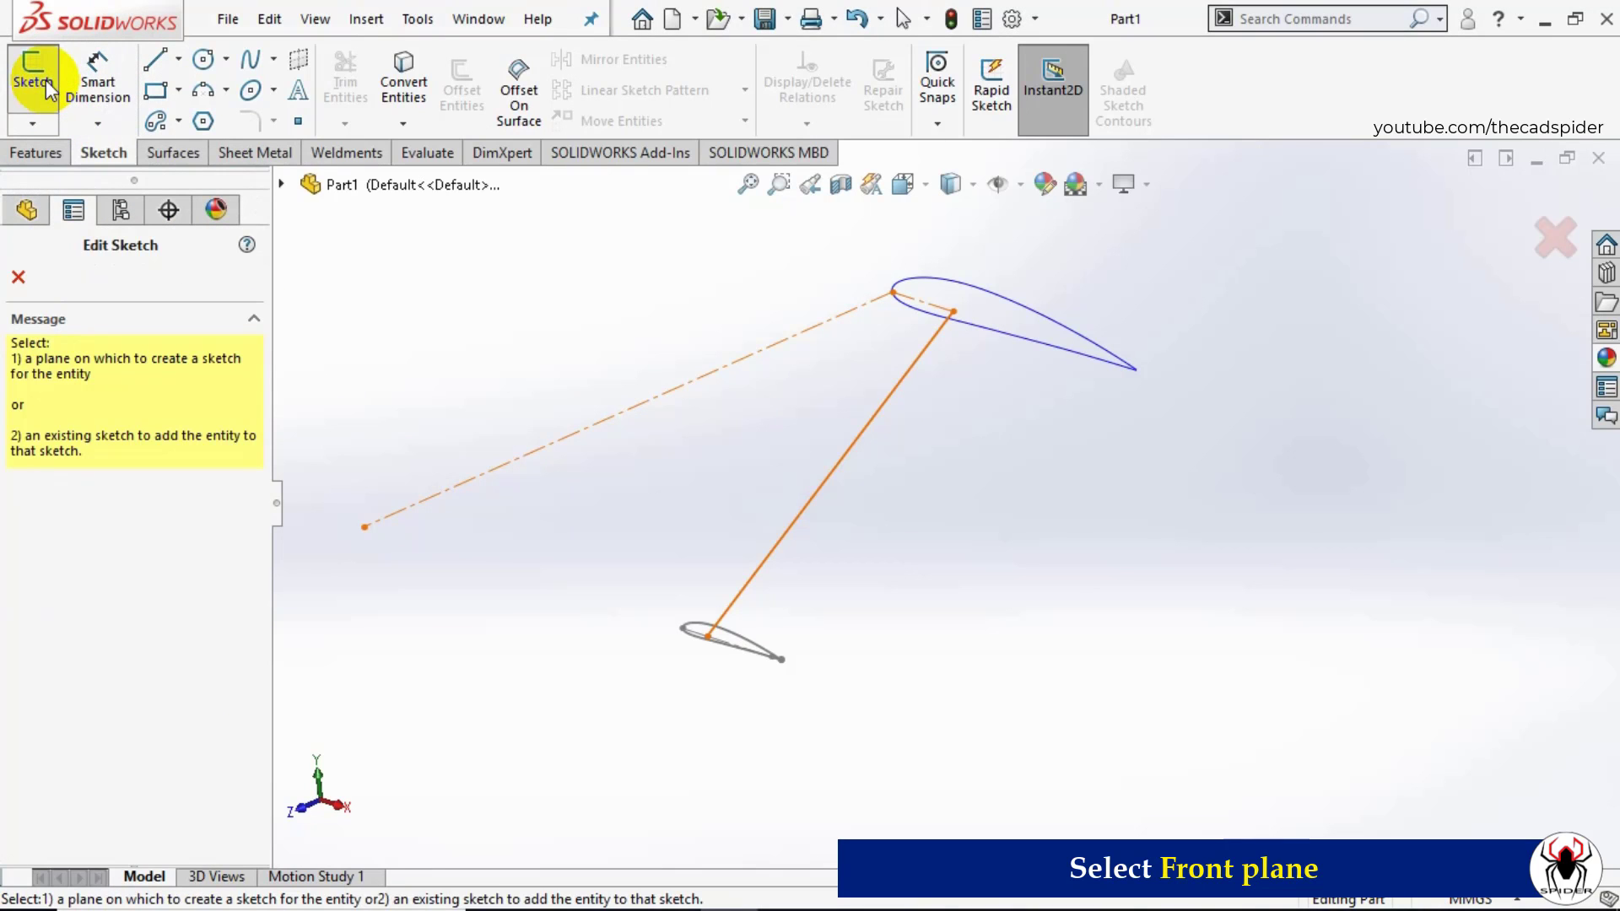
{"action": "left_click", "coordinate": [283, 184]}
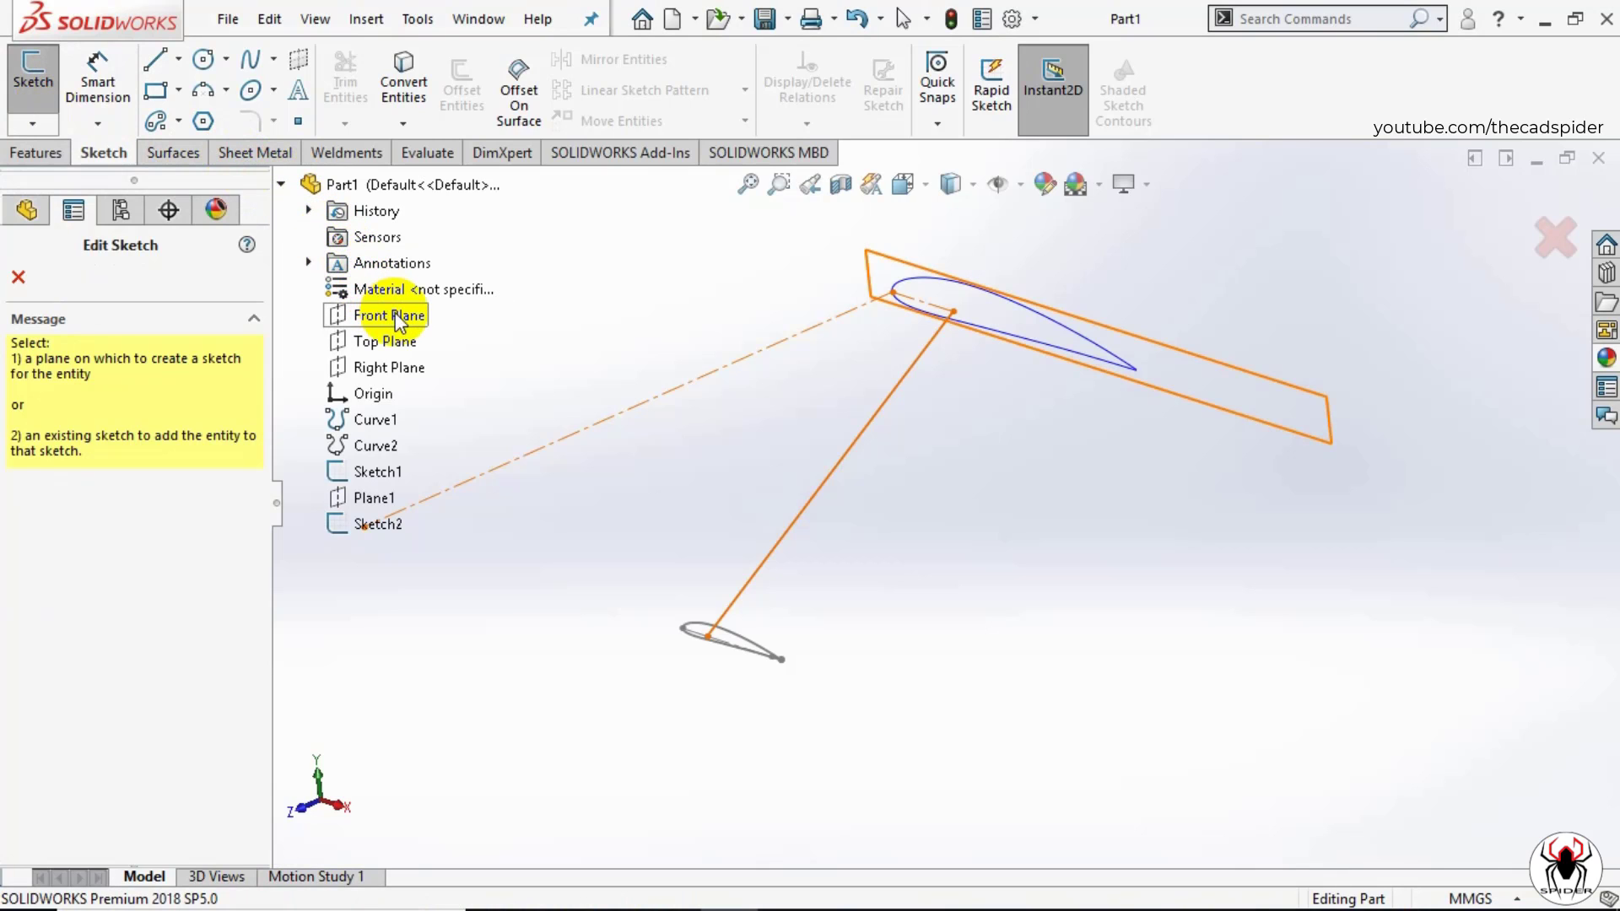
{"action": "left_click", "coordinate": [382, 315]}
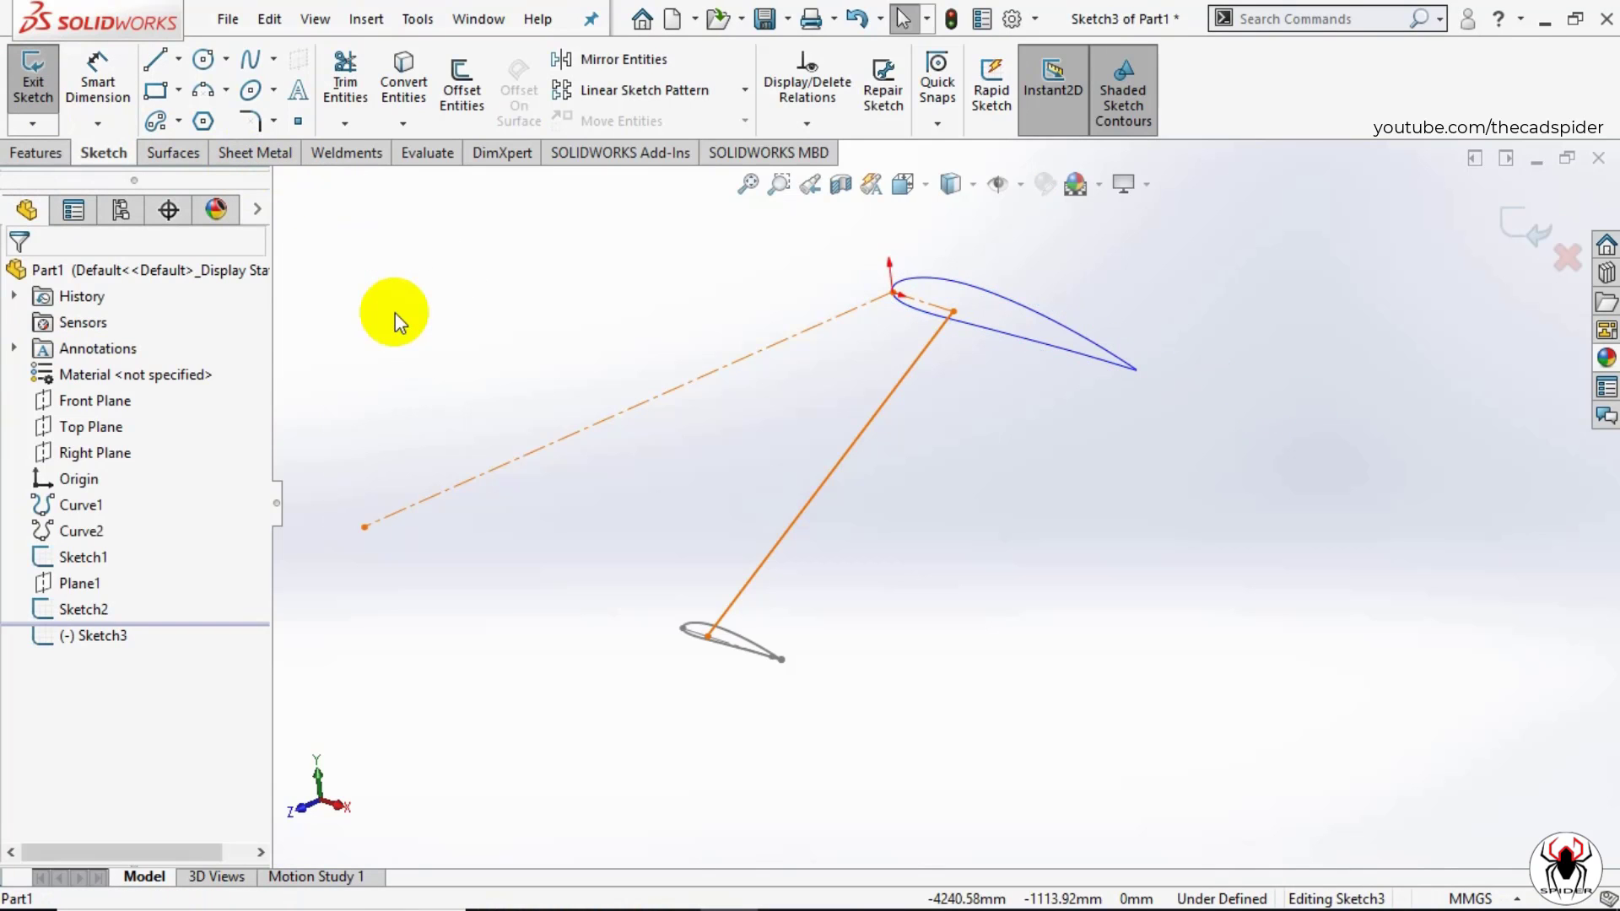
{"action": "left_click", "coordinate": [404, 84]}
{"action": "scroll", "coordinate": [1036, 332], "scroll_direction": "down", "scroll_amount": 6}
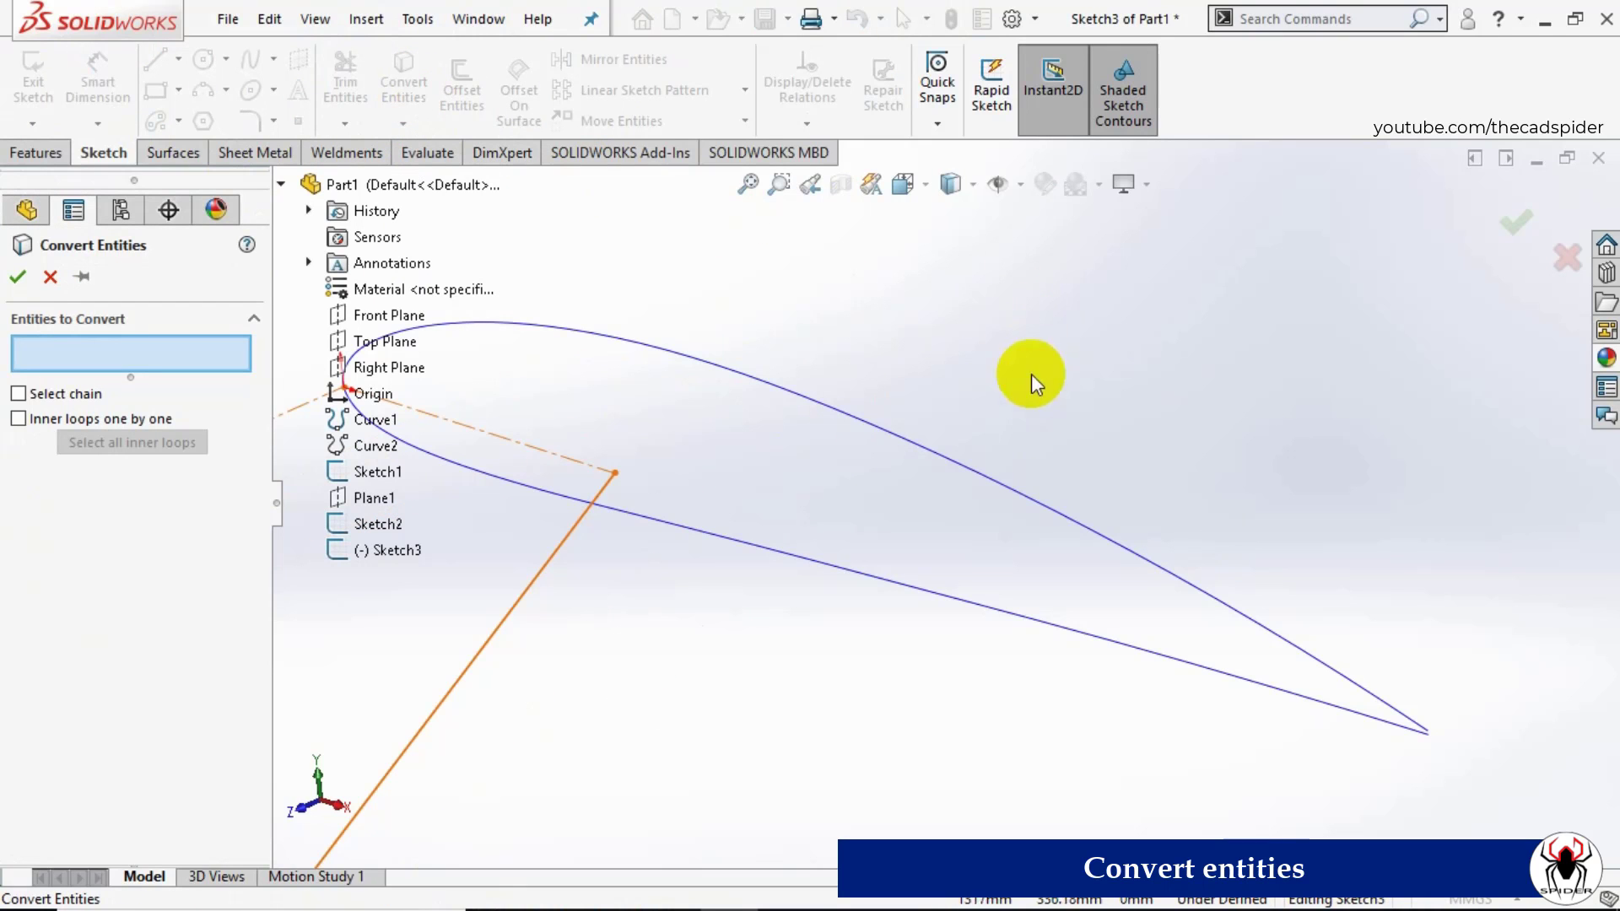
{"action": "left_click", "coordinate": [1016, 491]}
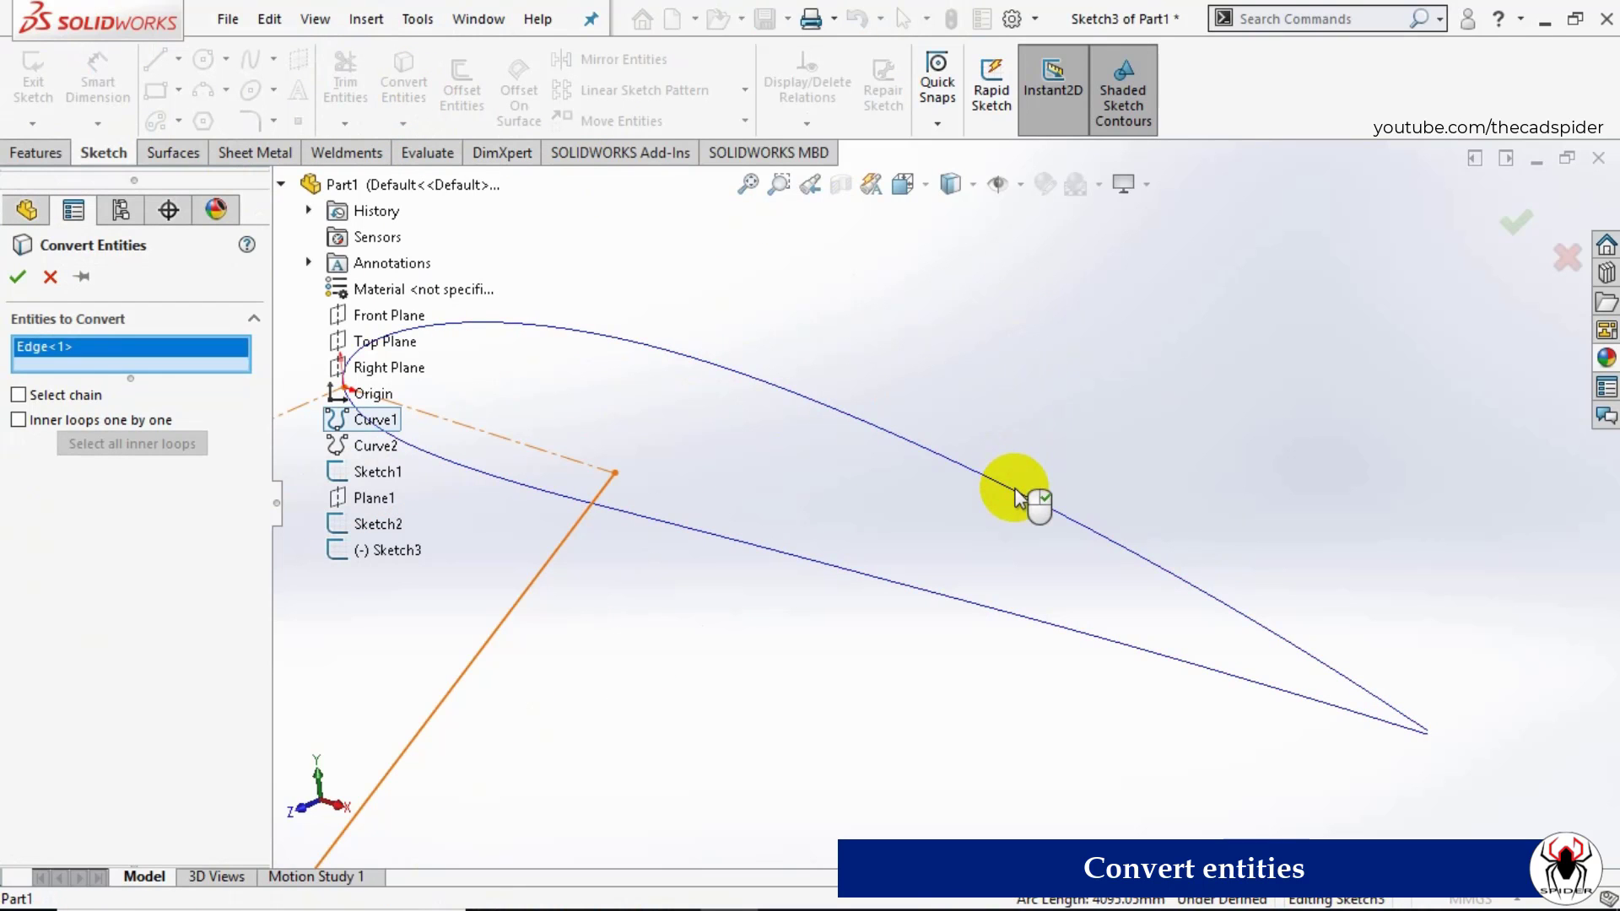
{"action": "left_click", "coordinate": [17, 277]}
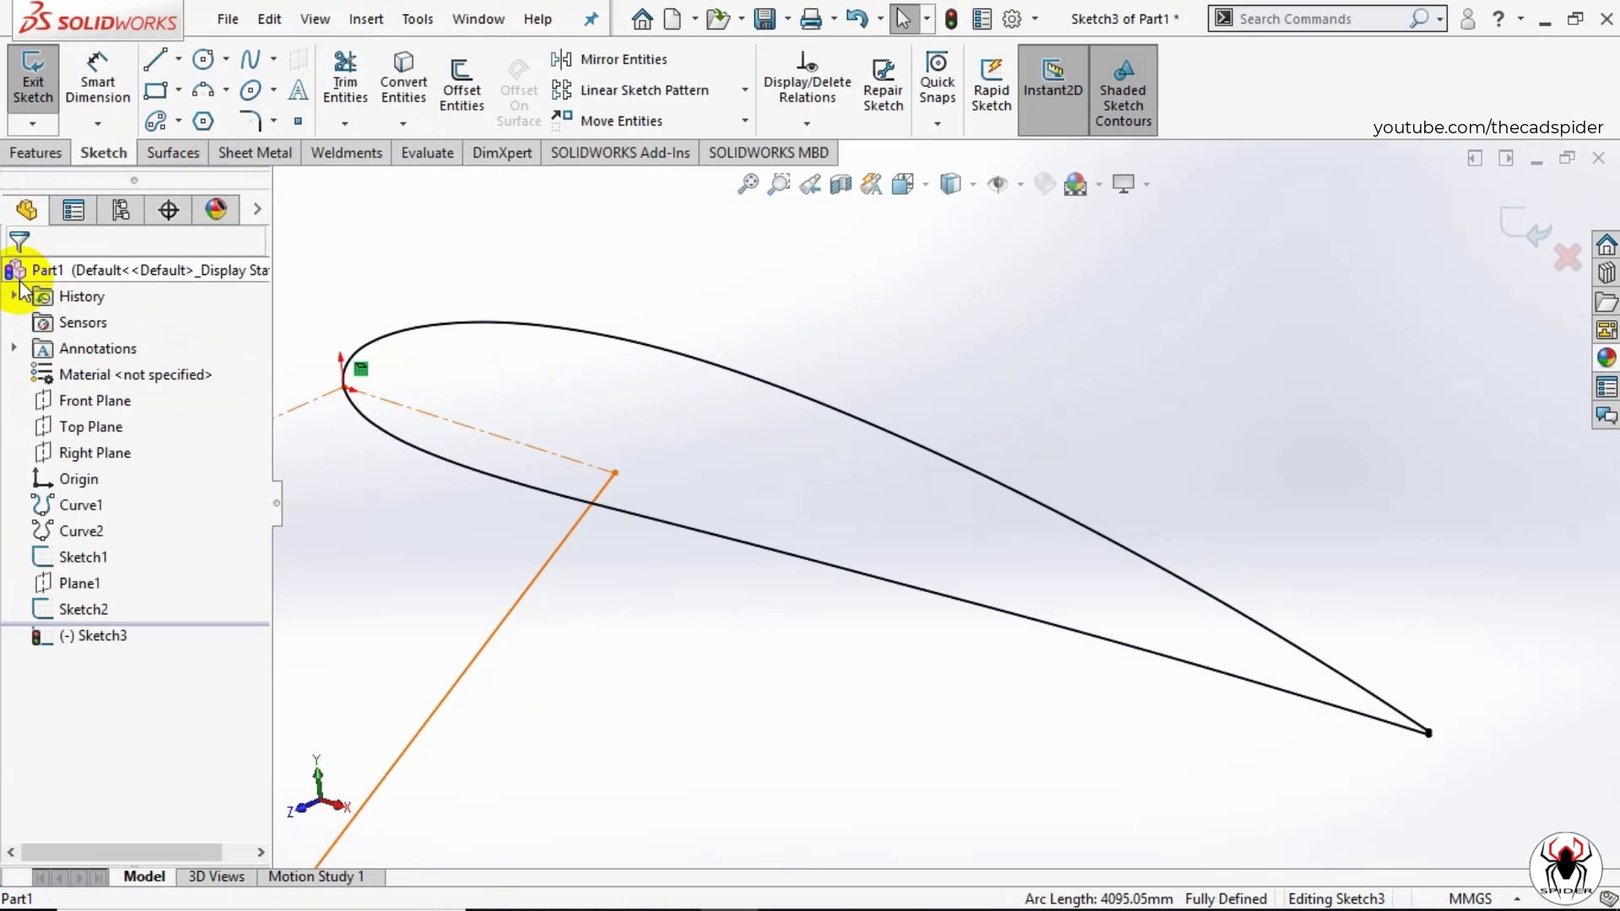
Step: Close the root airfoil's open trailing edge with two lines, about 9.4 mm and 8.8 mm long, meeting at a point behind it
{"action": "scroll", "coordinate": [727, 428], "scroll_direction": "up", "scroll_amount": 4}
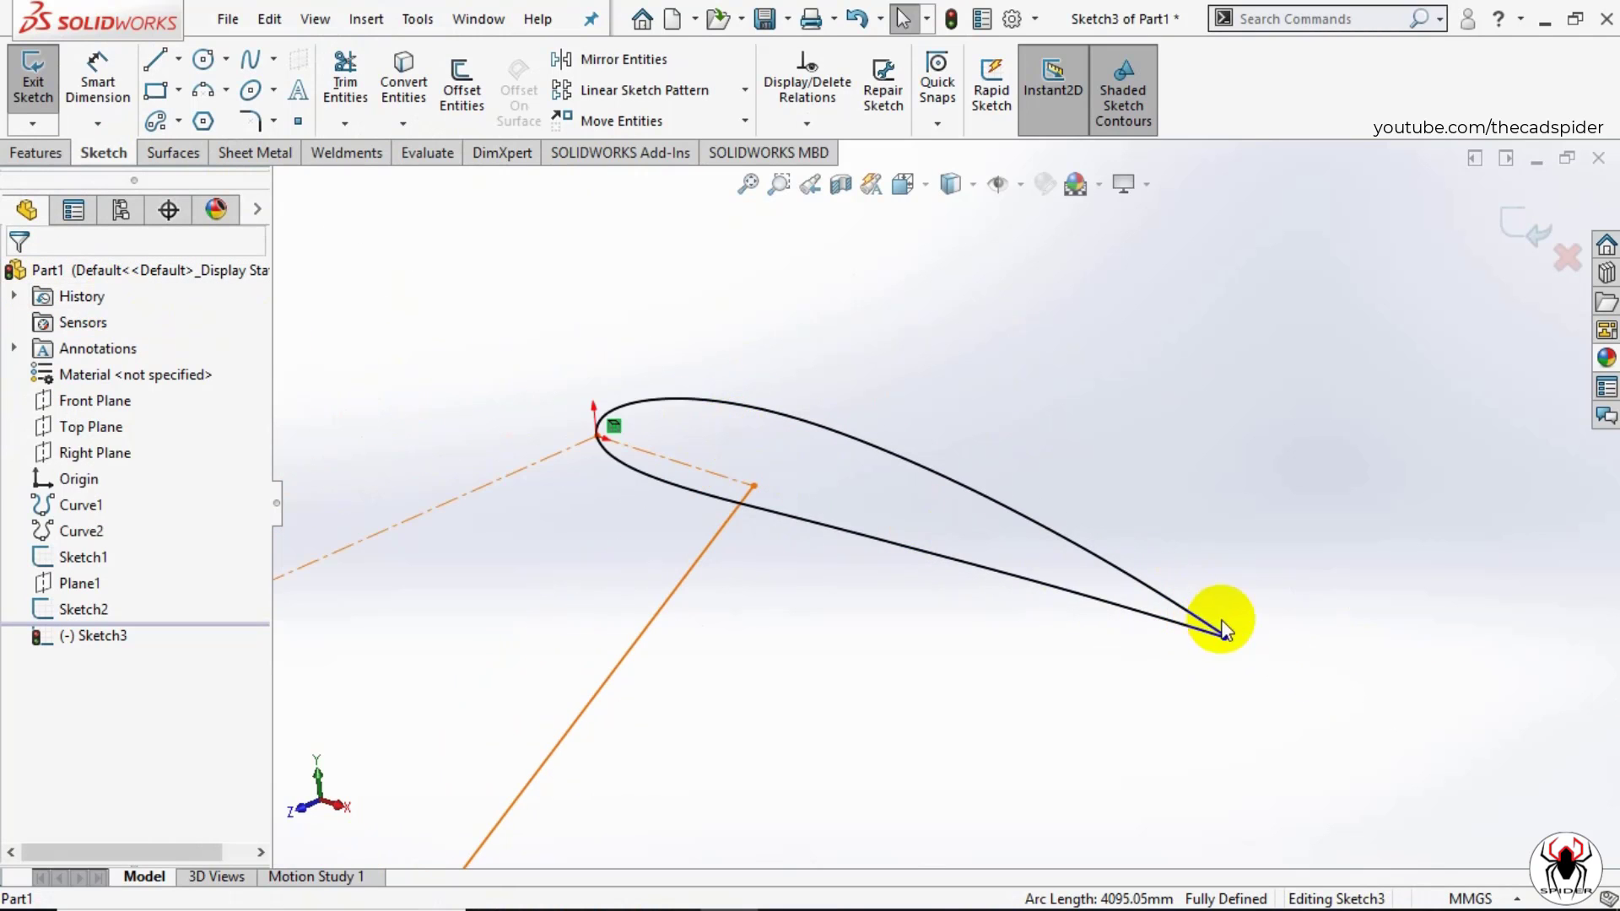
{"action": "scroll", "coordinate": [1181, 608], "scroll_direction": "down", "scroll_amount": 6}
{"action": "scroll", "coordinate": [1097, 582], "scroll_direction": "down", "scroll_amount": 3}
{"action": "left_click", "coordinate": [1030, 520]}
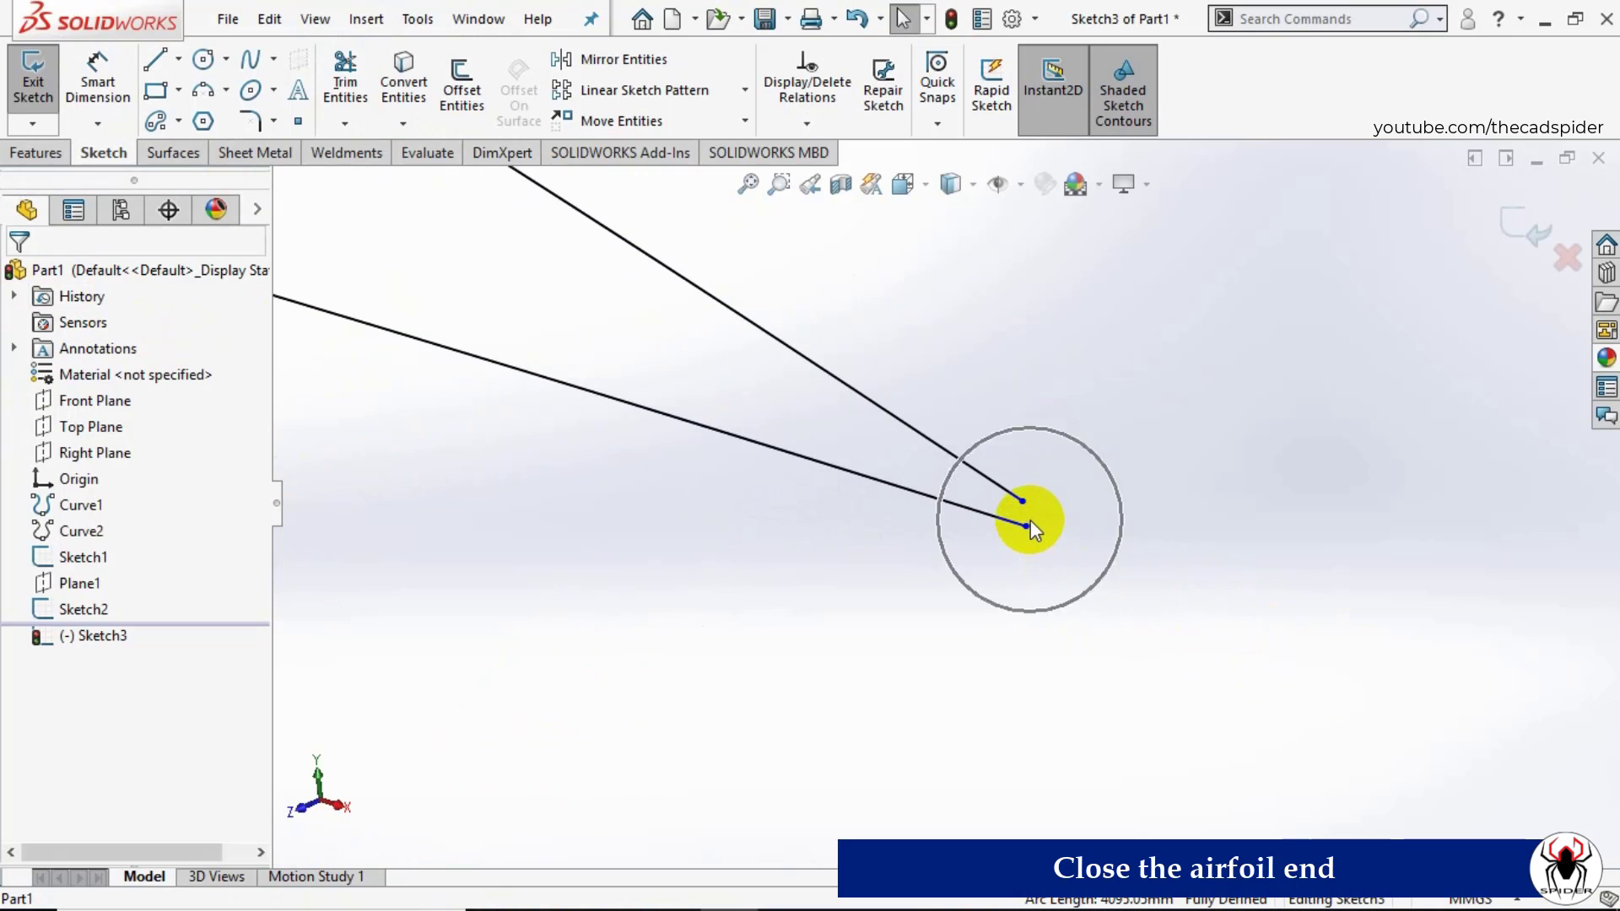
{"action": "left_click", "coordinate": [924, 188]}
{"action": "left_click", "coordinate": [1038, 317]}
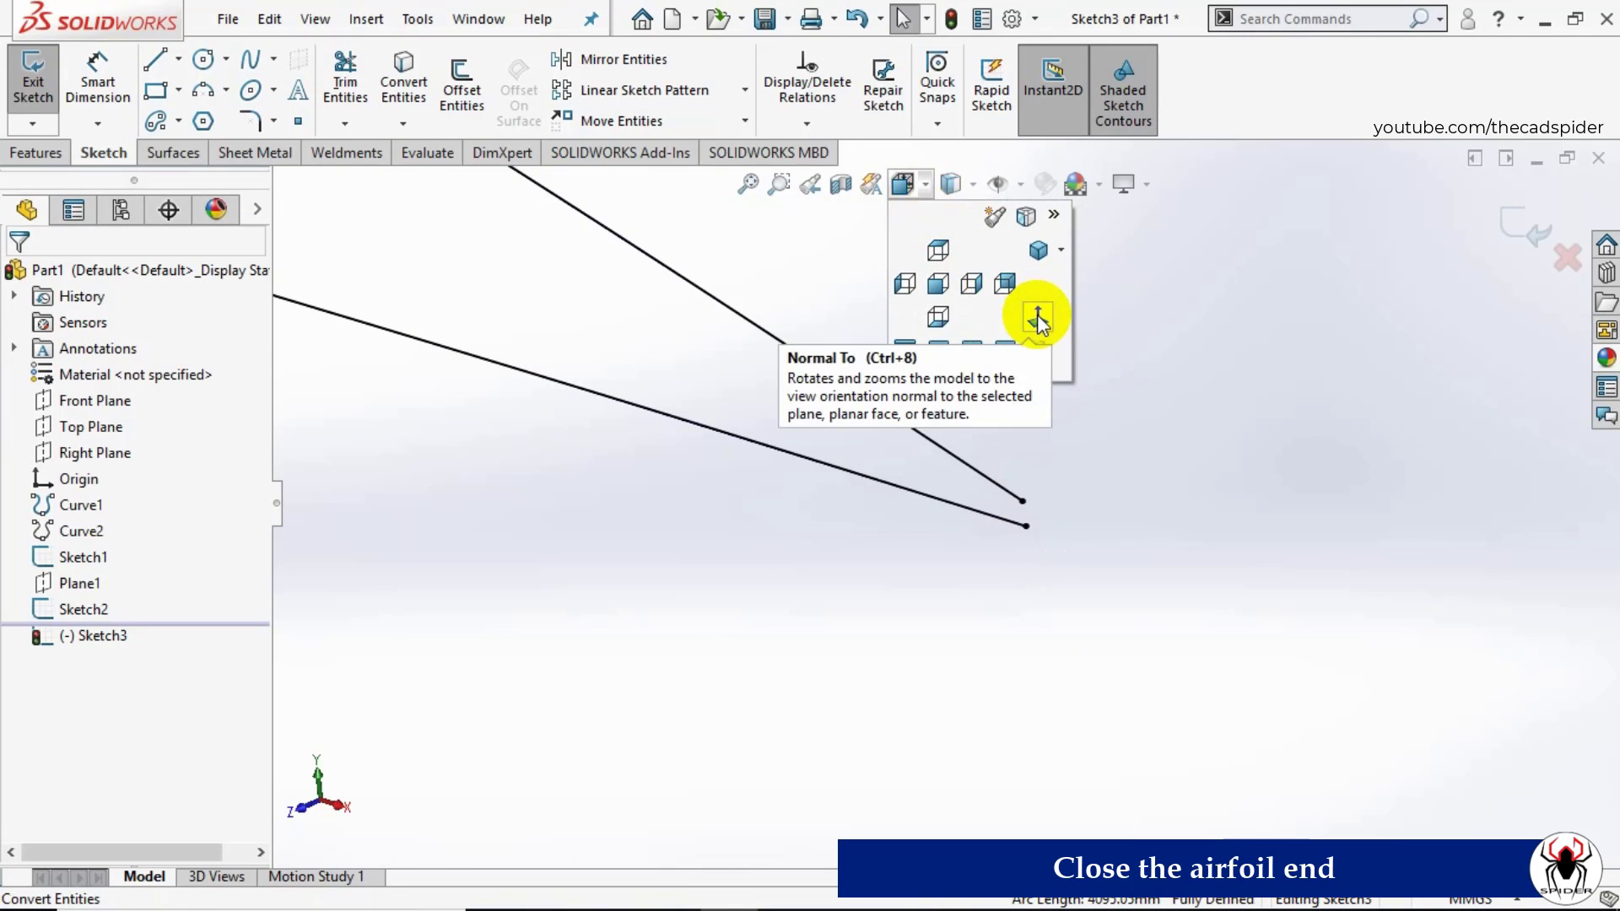
{"action": "left_click", "coordinate": [747, 183]}
{"action": "scroll", "coordinate": [1004, 523], "scroll_direction": "down", "scroll_amount": 10}
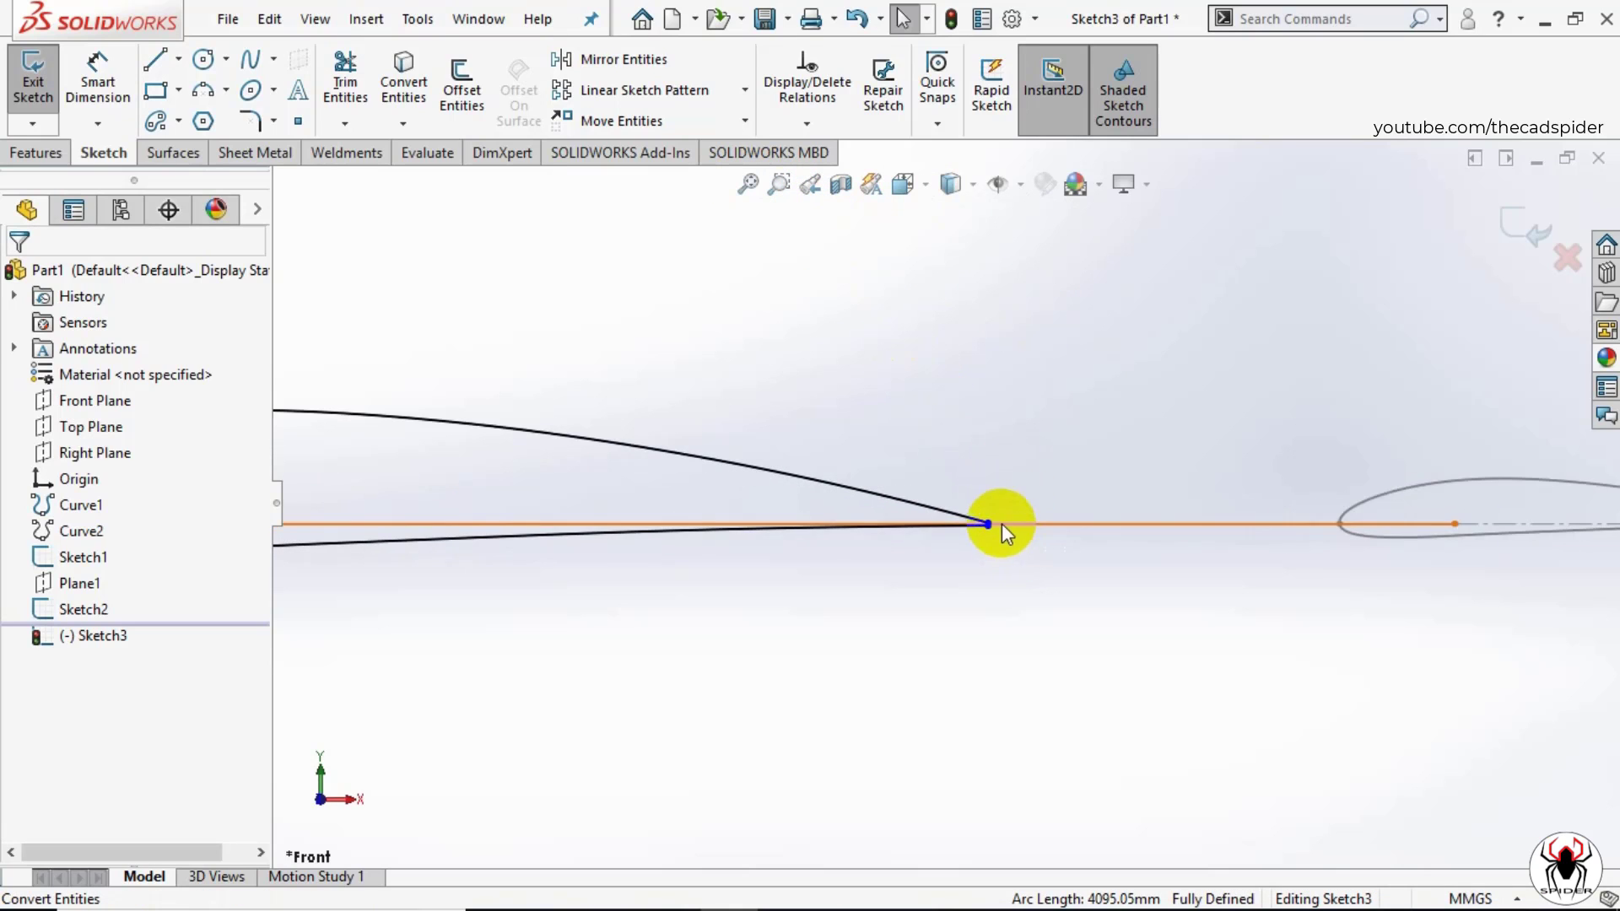
{"action": "scroll", "coordinate": [937, 489], "scroll_direction": "down", "scroll_amount": 1}
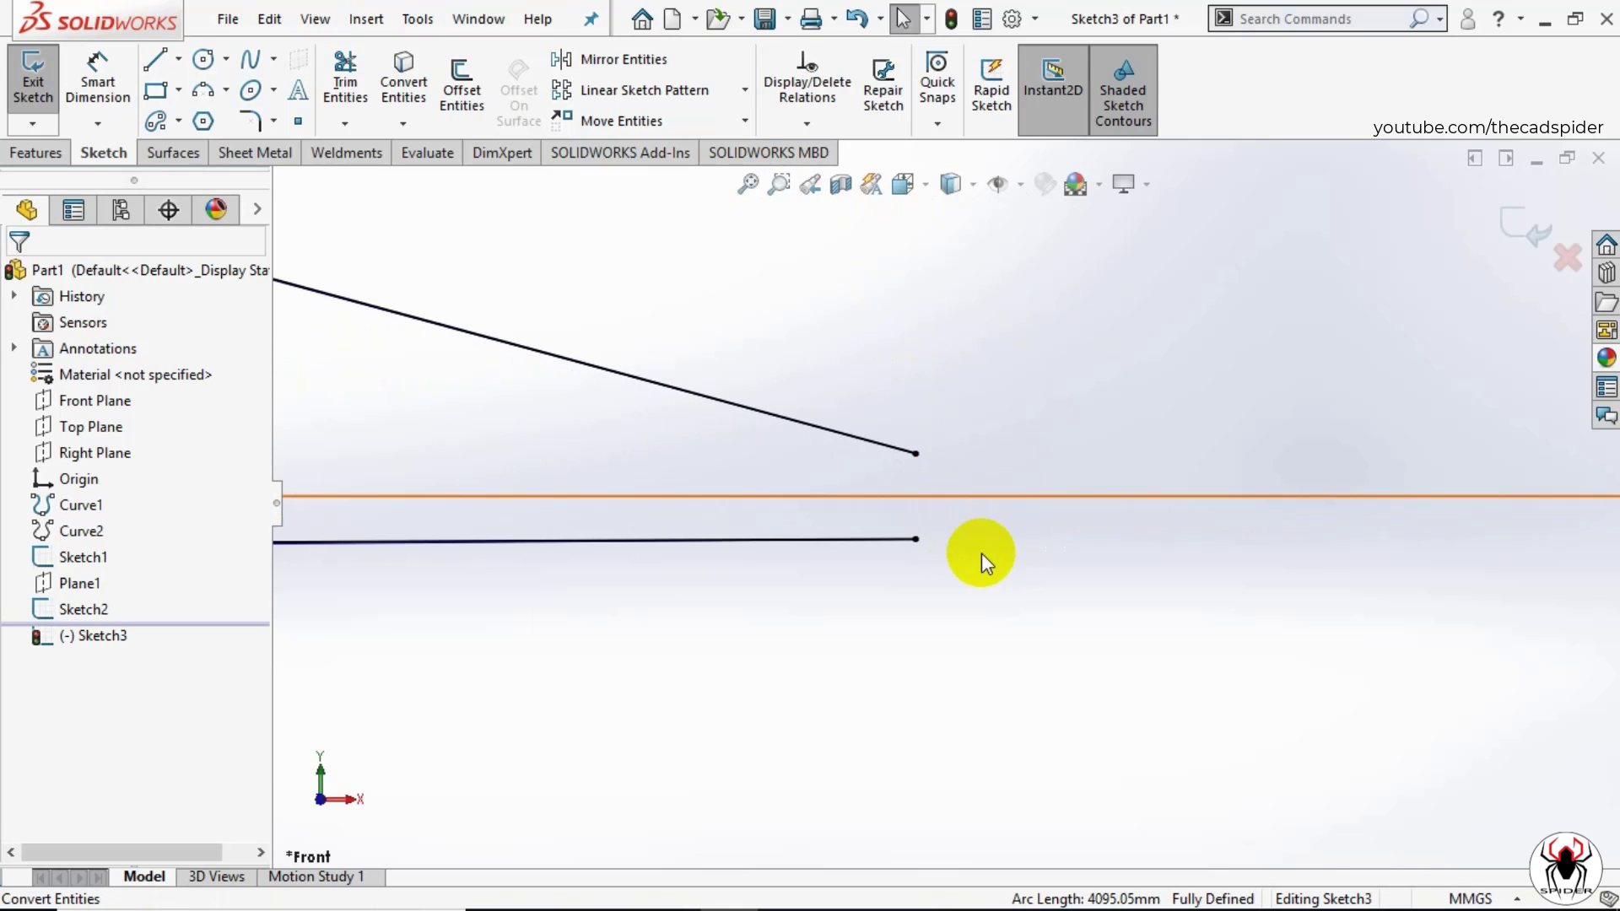
{"action": "left_click", "coordinate": [160, 59]}
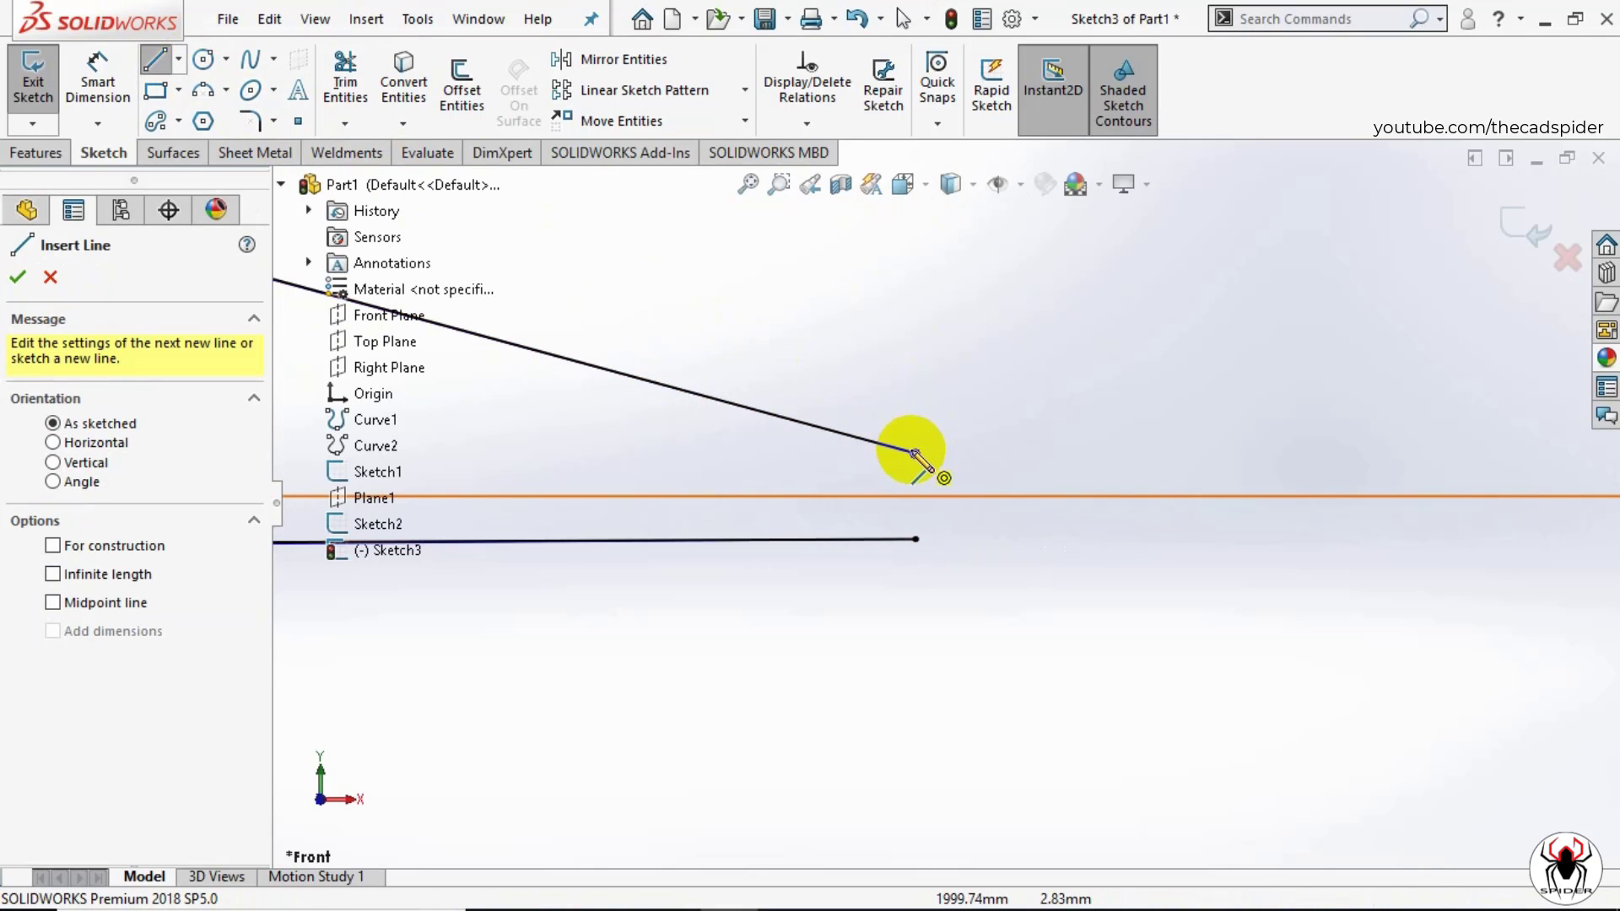
{"action": "left_click", "coordinate": [915, 454]}
{"action": "left_click", "coordinate": [1057, 511]}
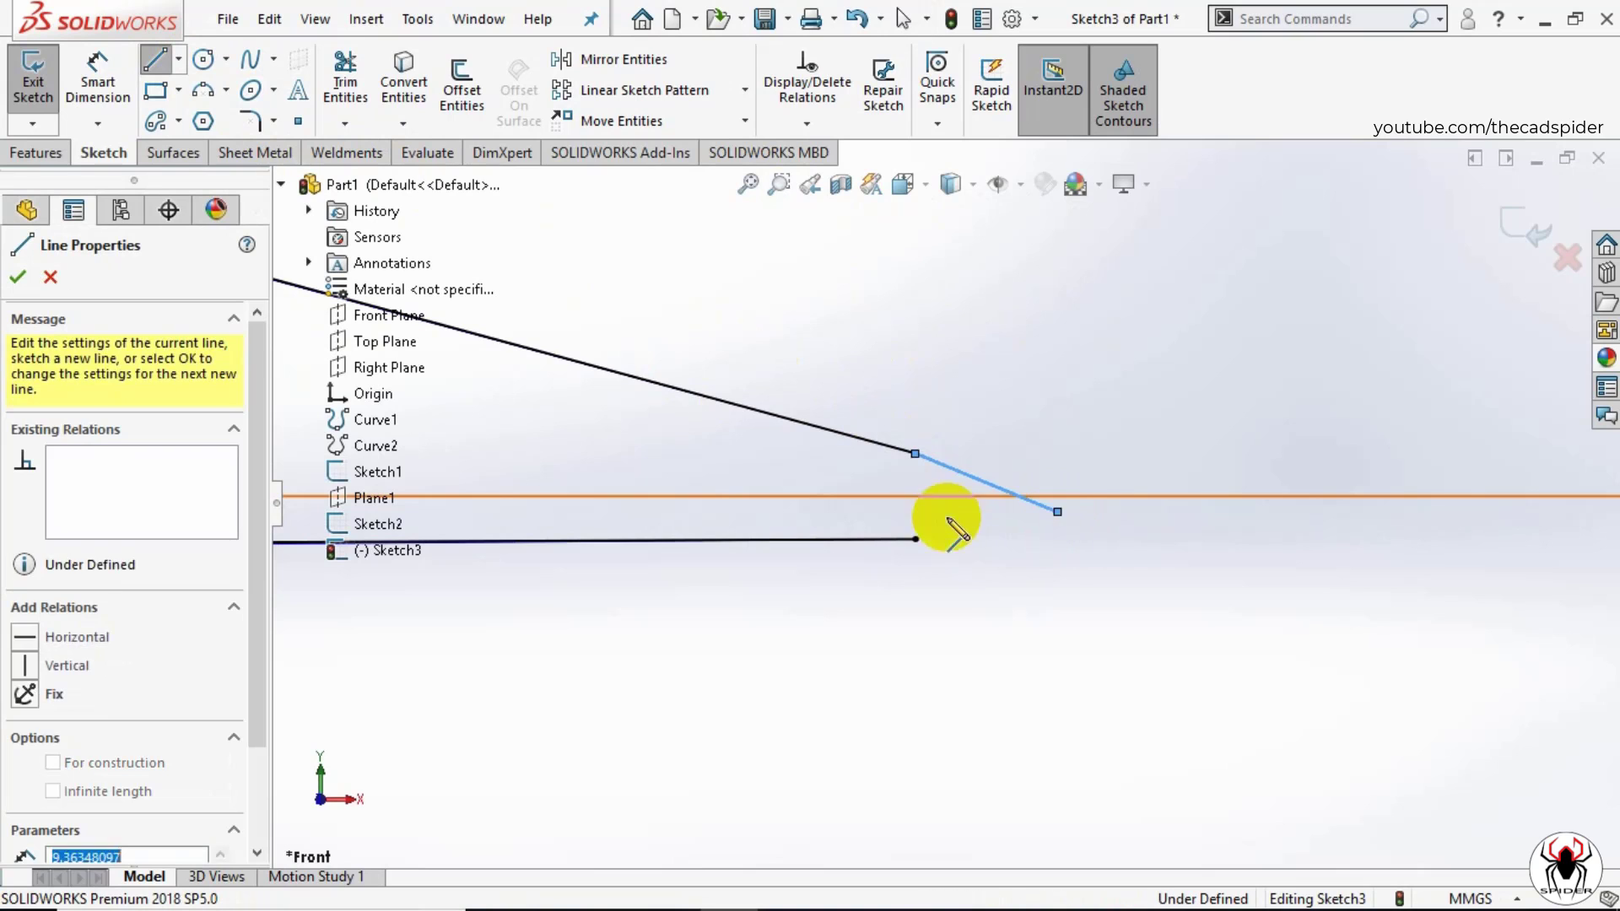
{"action": "left_click", "coordinate": [916, 538]}
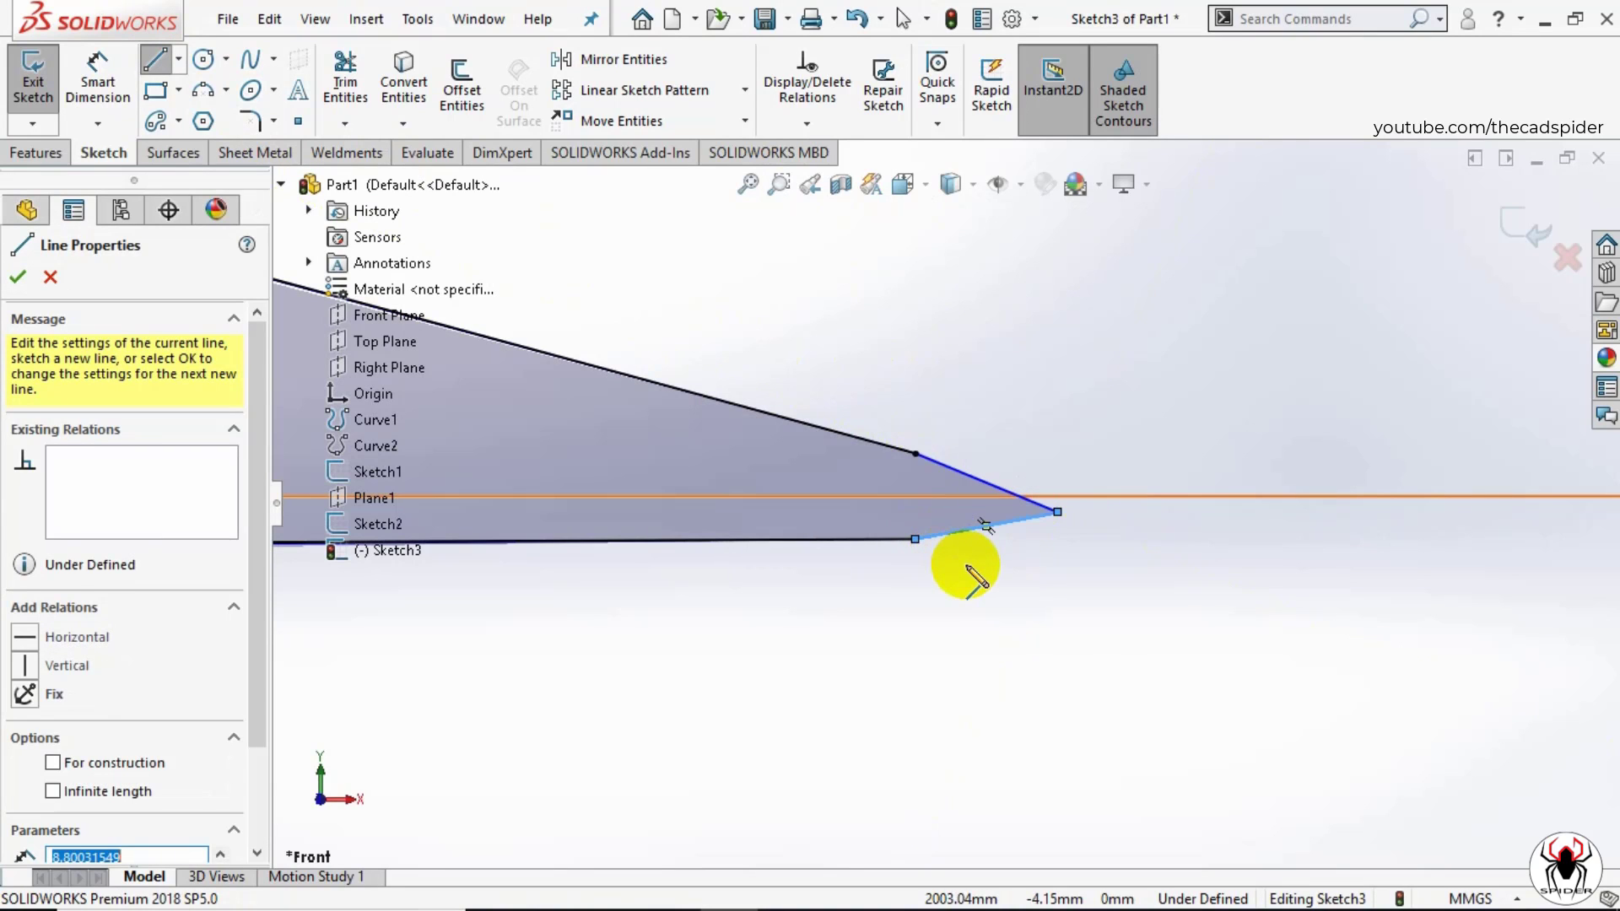
{"action": "key", "text": "Escape"}
{"action": "key", "text": "Escape"}
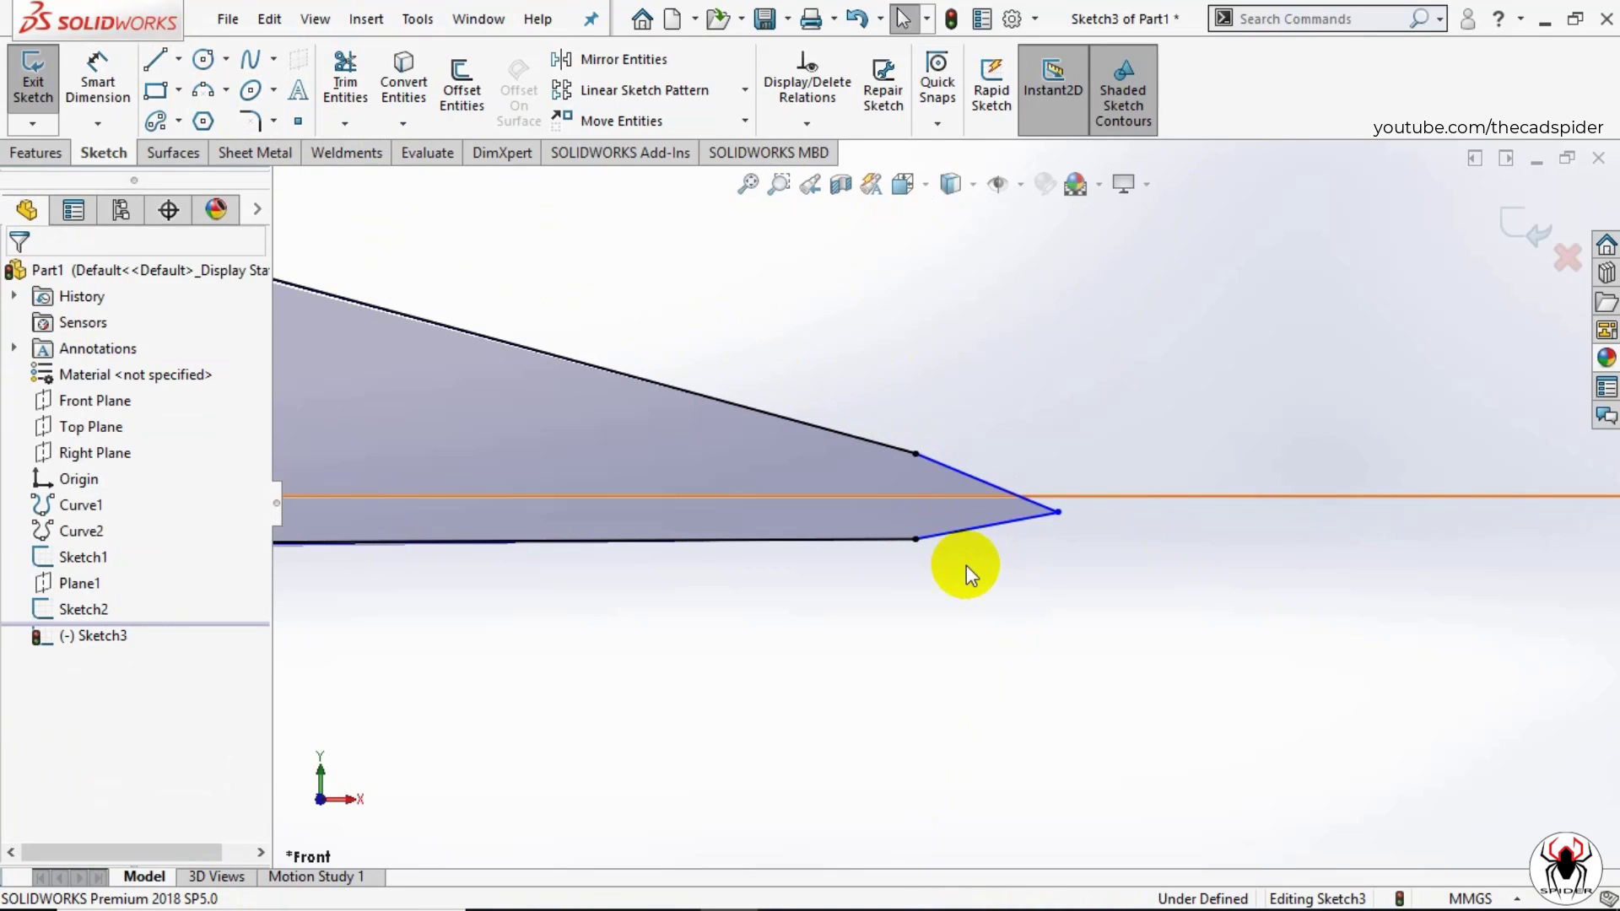
Step: Add Tangent relations between each of the two trailing-edge closing lines and the root airfoil spline
{"action": "left_click", "coordinate": [967, 477]}
{"action": "left_click", "coordinate": [837, 432]}
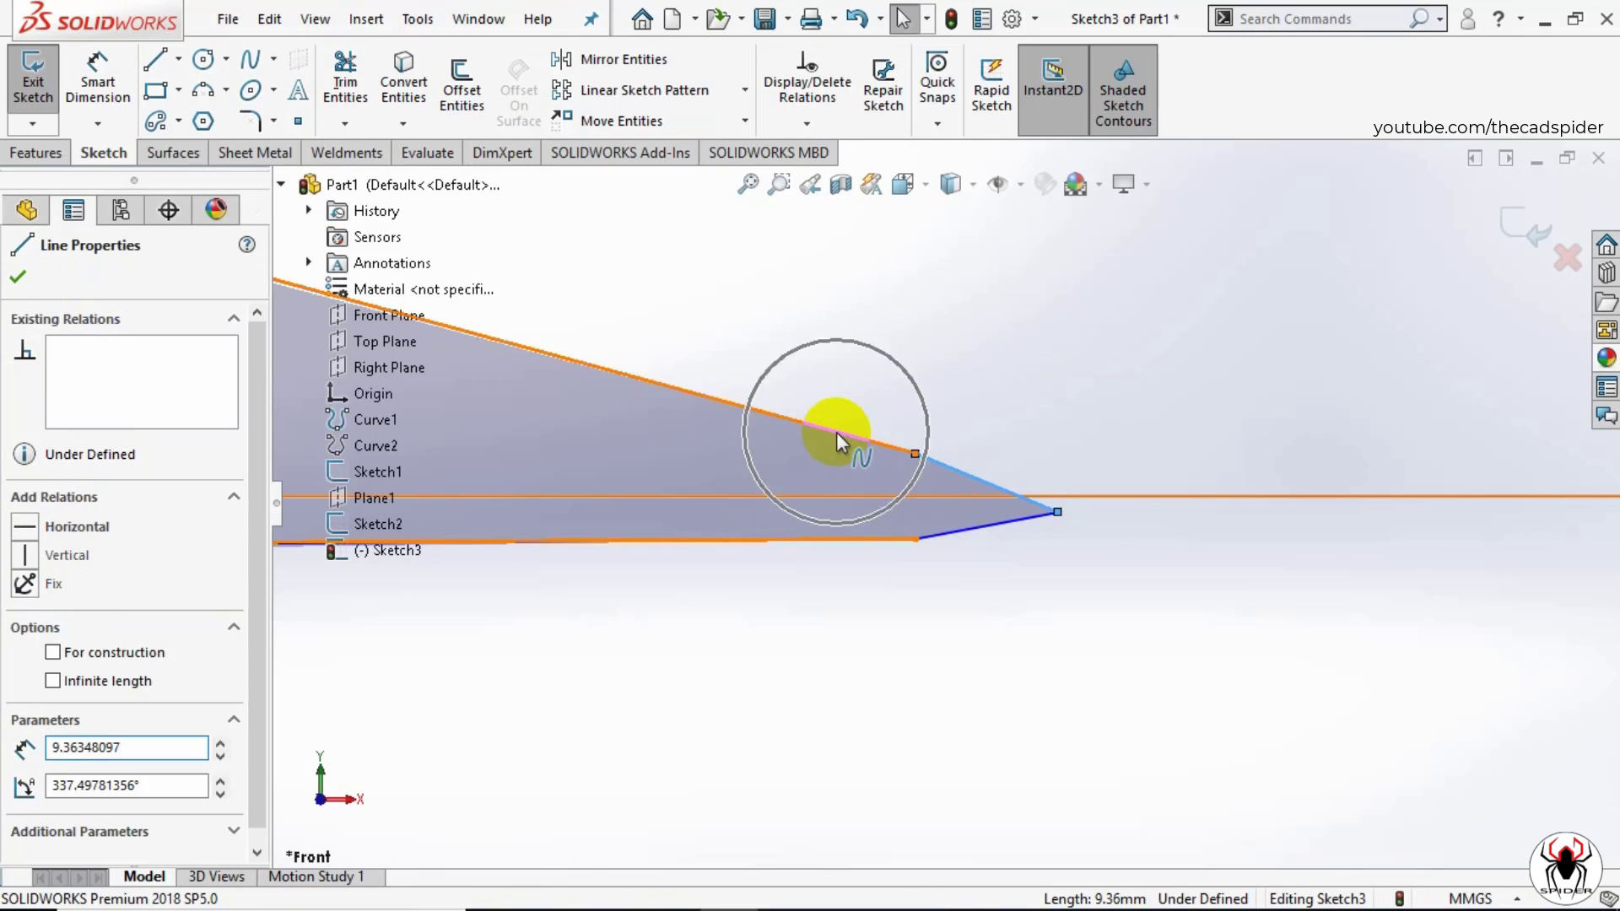
{"action": "left_click", "coordinate": [506, 538], "text": "ctrl"}
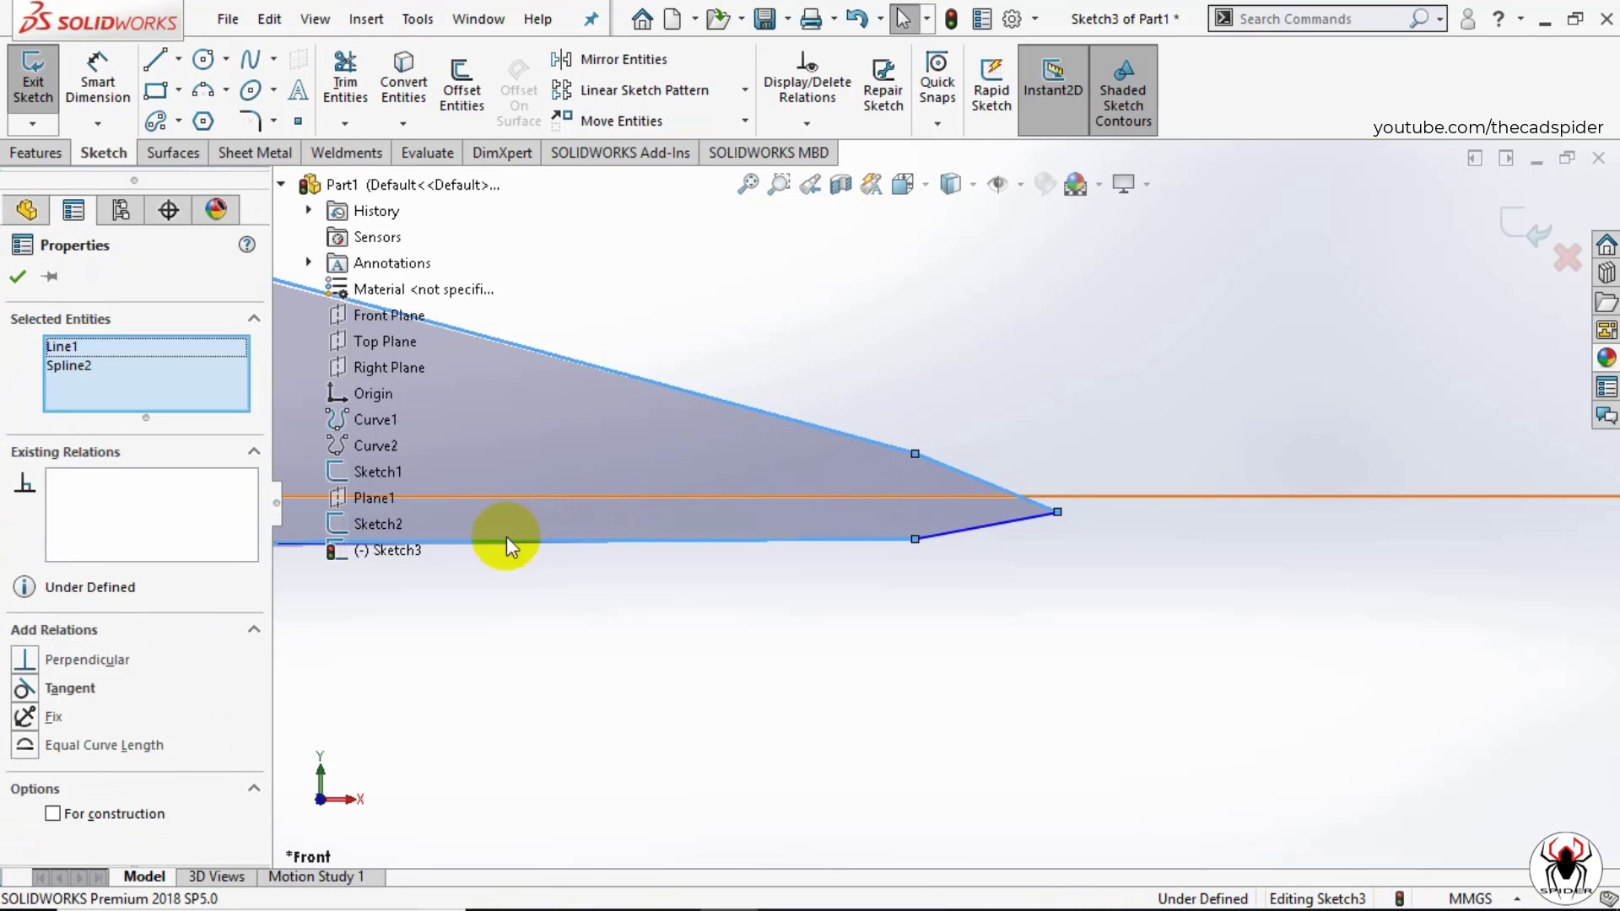
{"action": "left_click", "coordinate": [23, 692]}
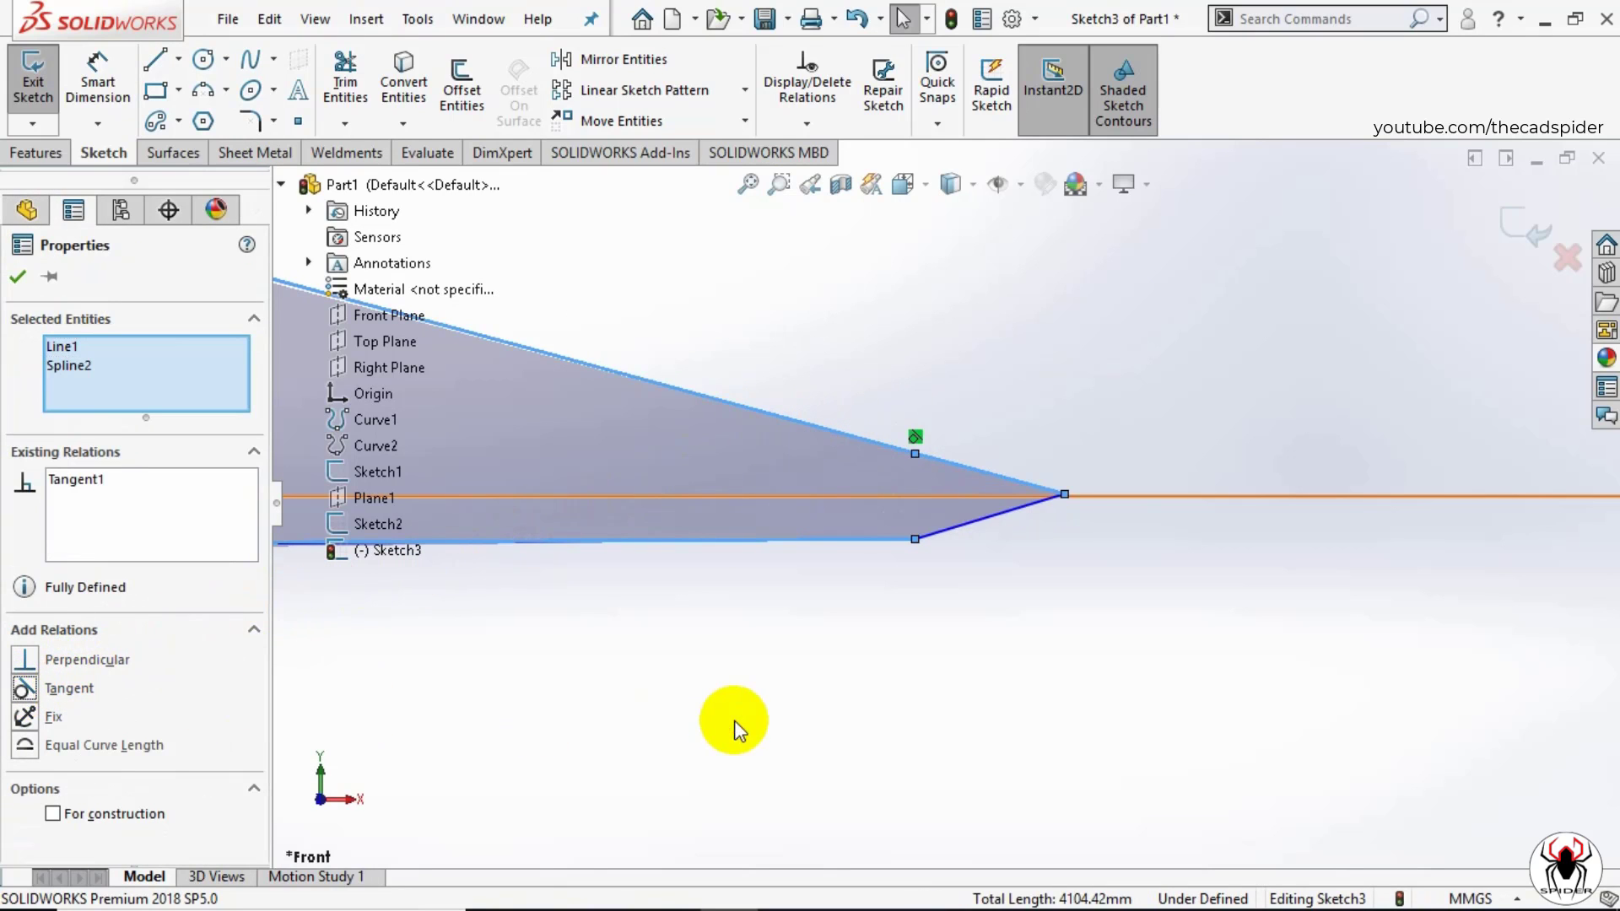
{"action": "key", "text": "Escape"}
{"action": "left_click", "coordinate": [963, 534]}
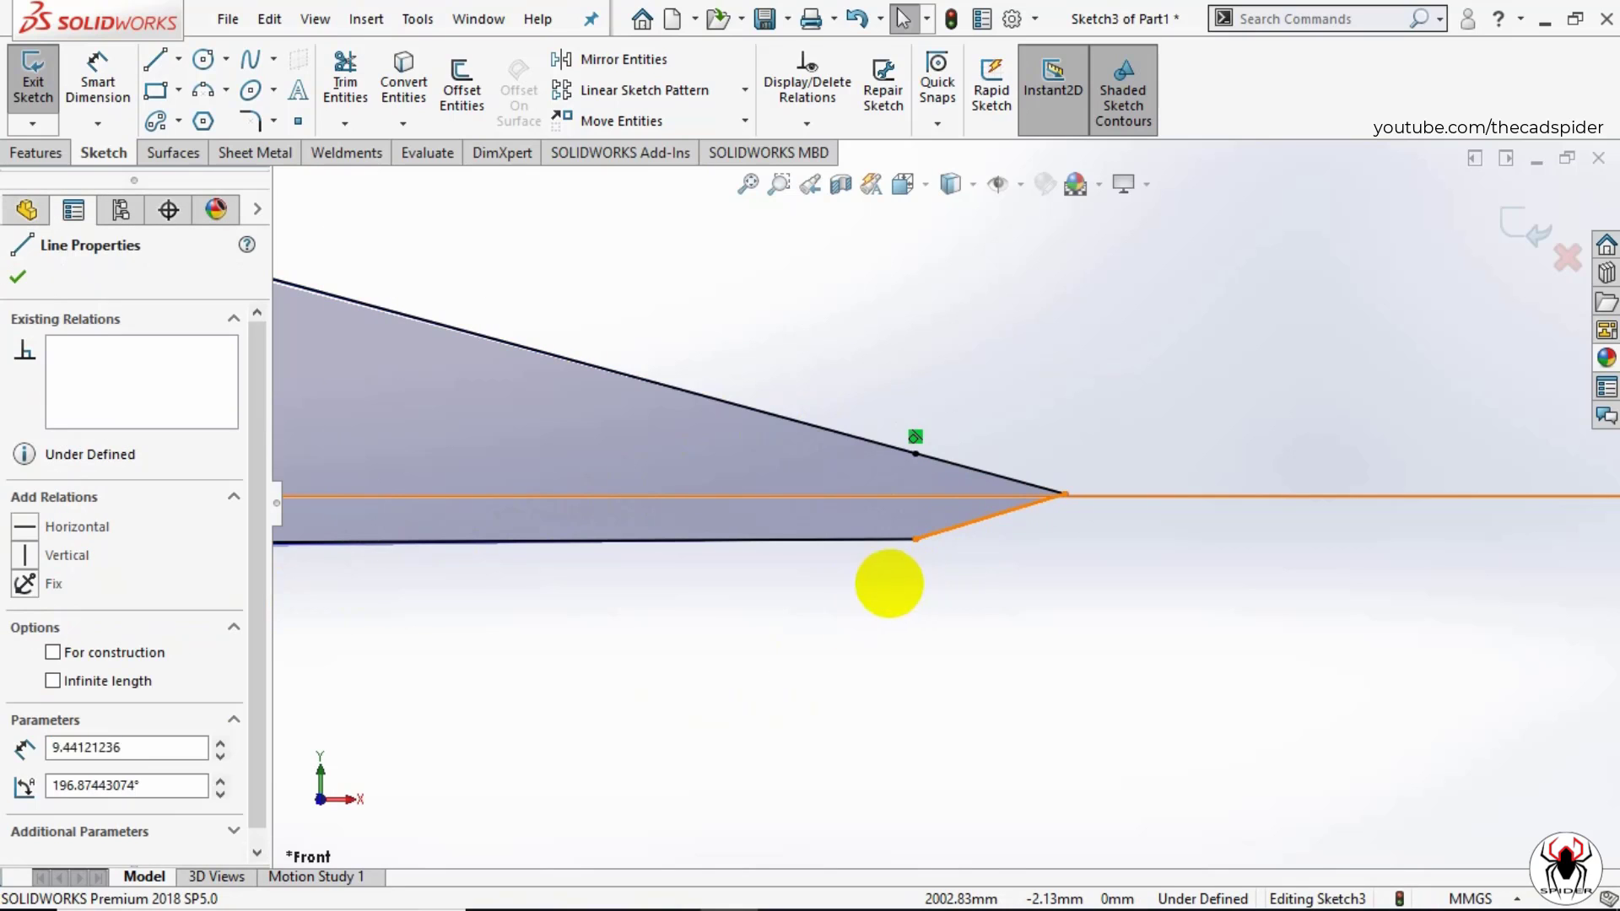
{"action": "left_click", "coordinate": [806, 609], "text": "ctrl"}
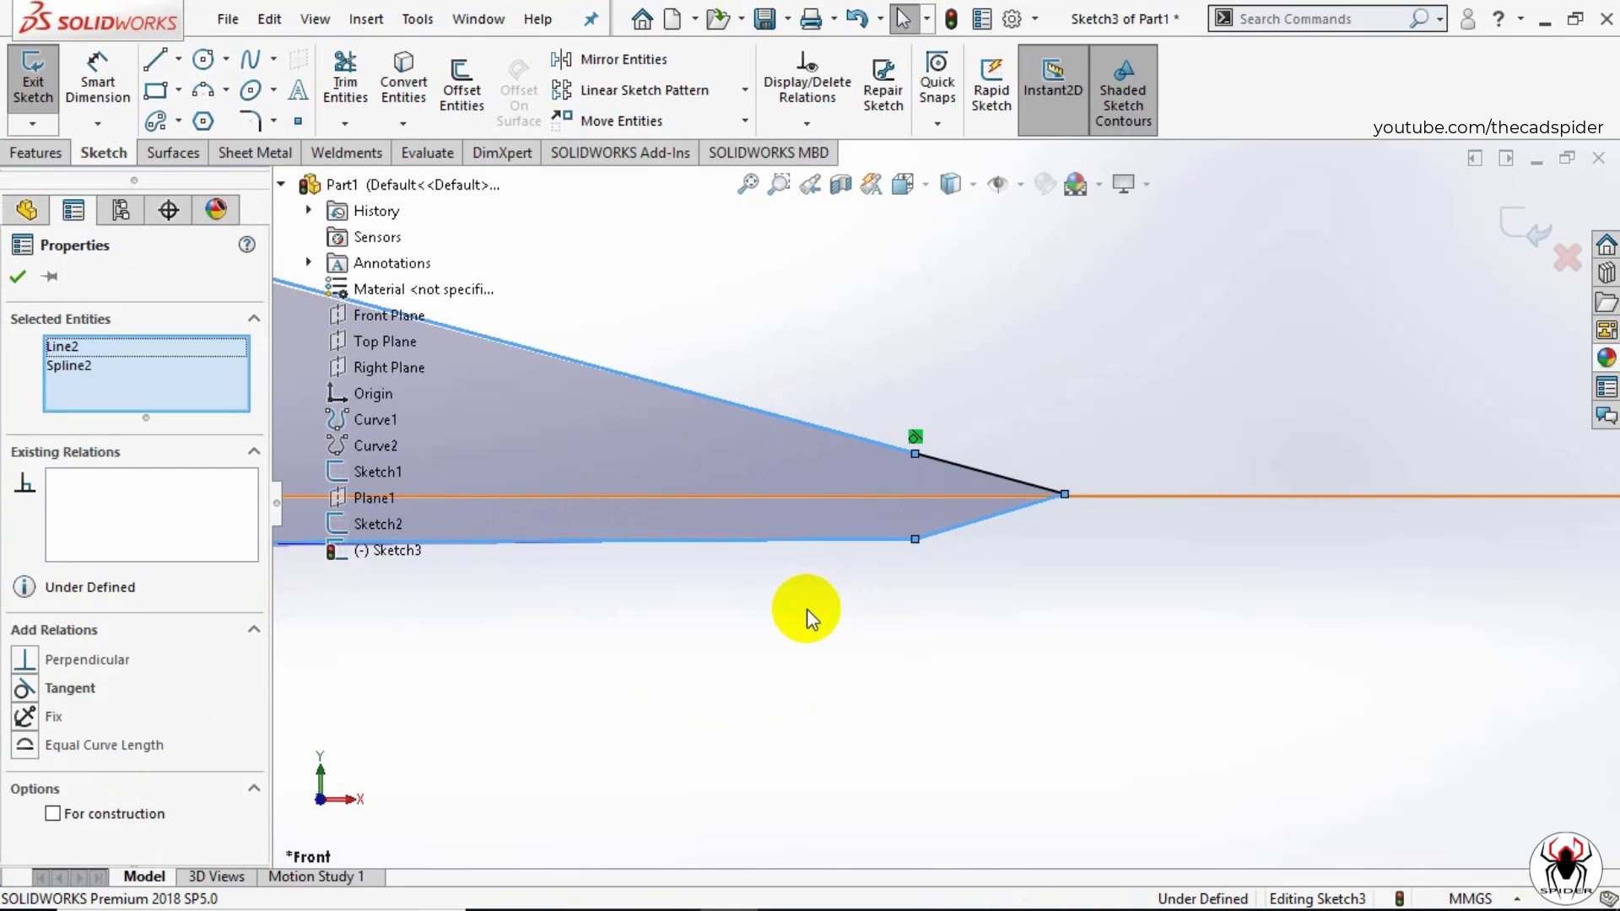
{"action": "left_click", "coordinate": [22, 690]}
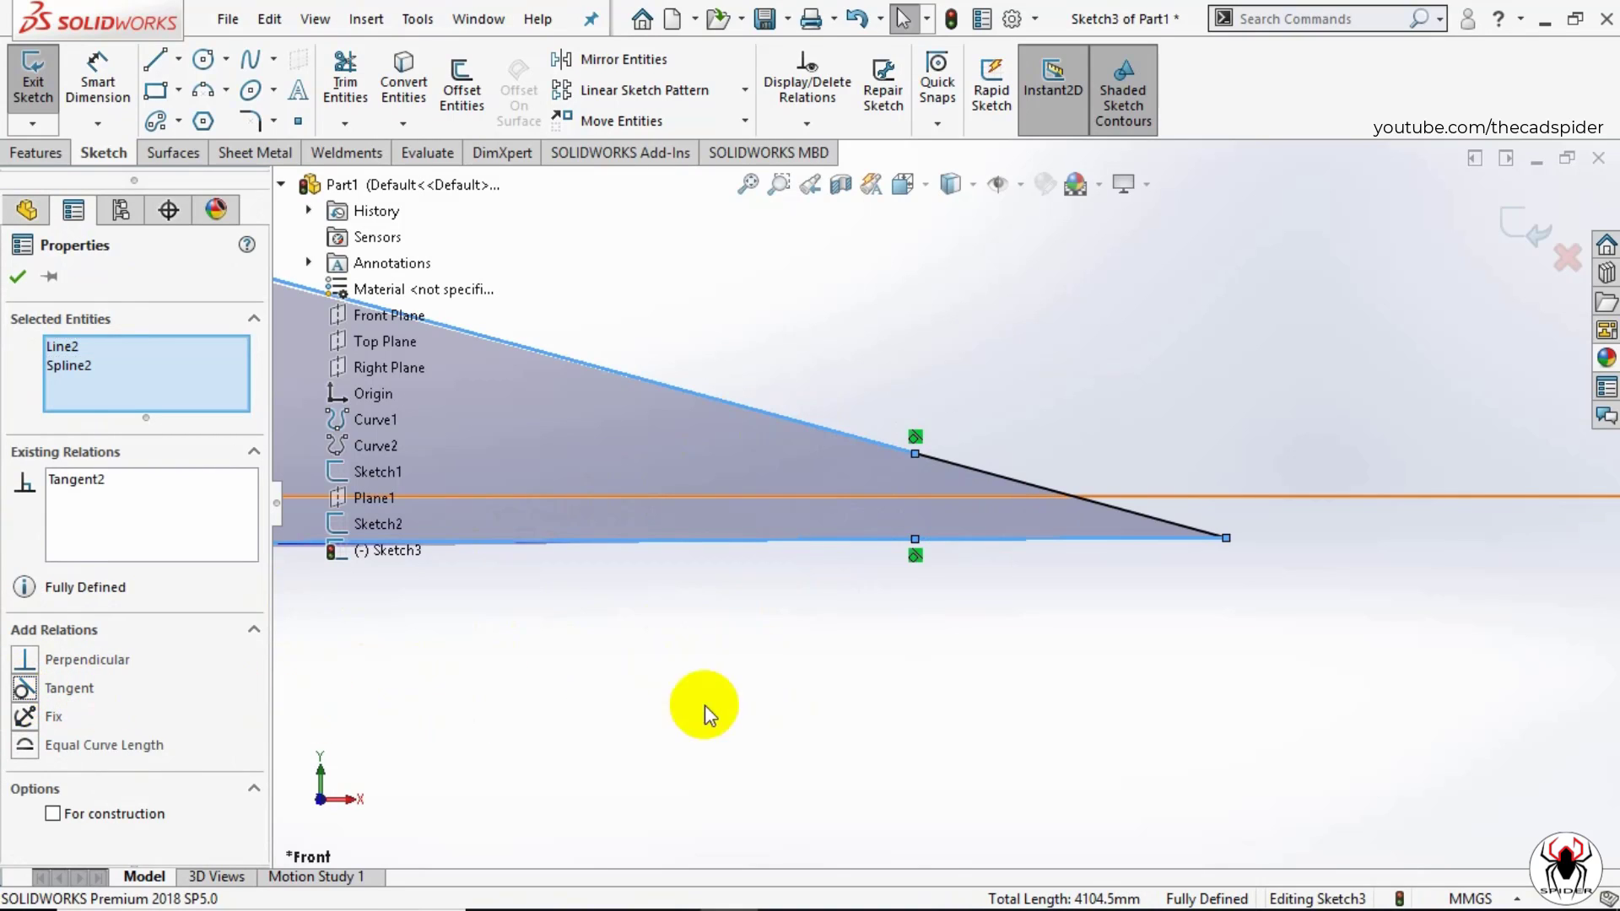
{"action": "left_click", "coordinate": [848, 719]}
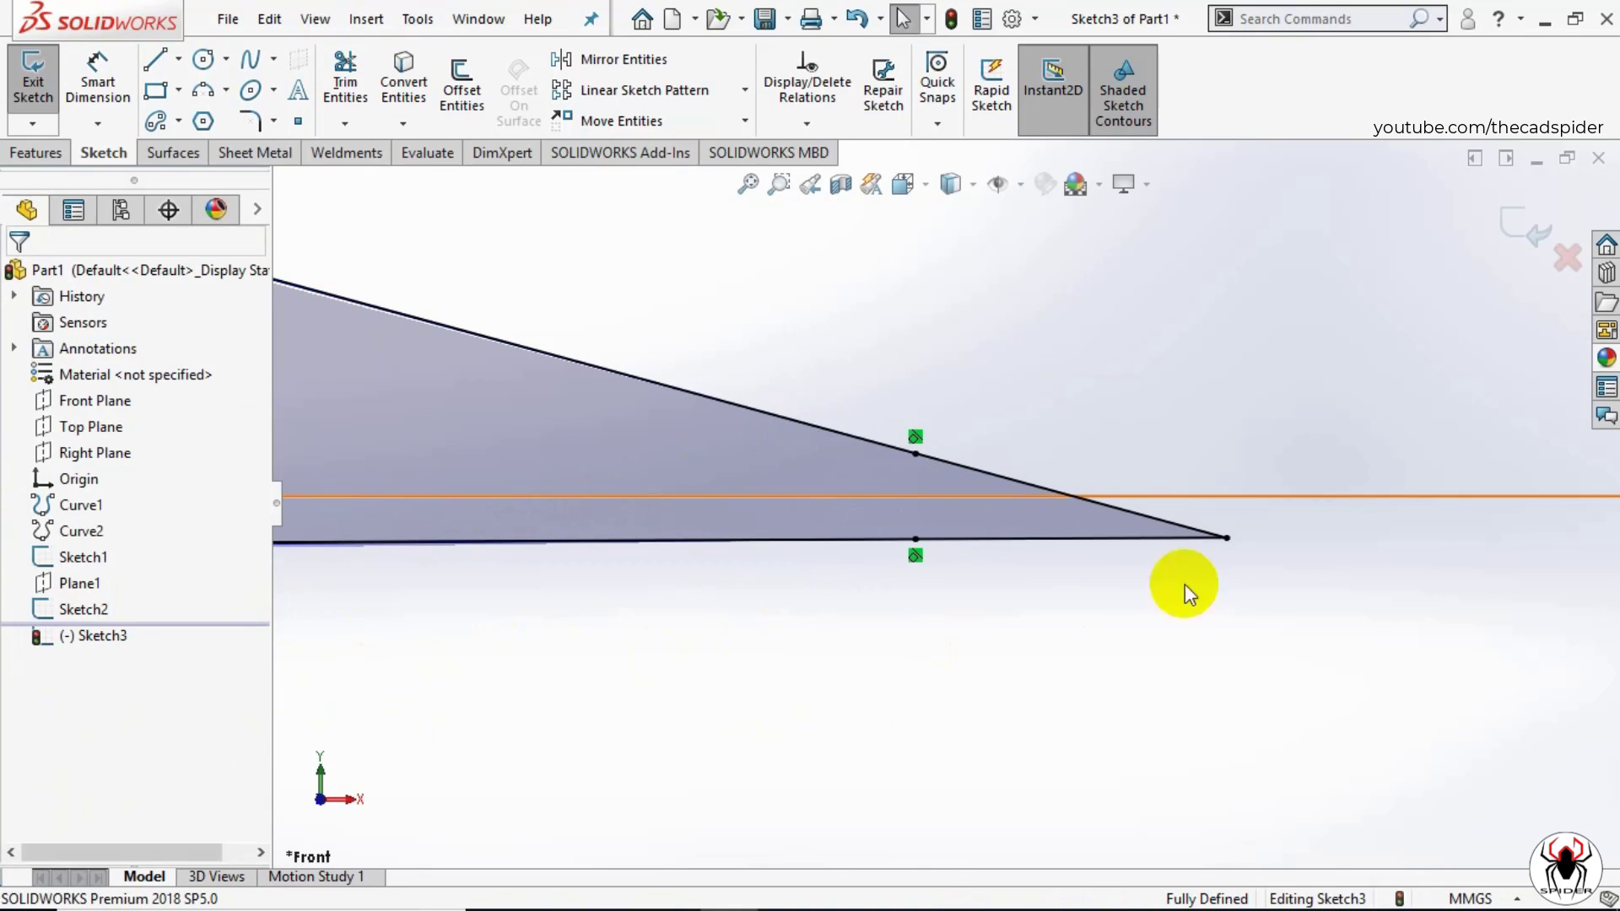
Step: Finish and exit the closed root airfoil sketch
{"action": "left_click", "coordinate": [1516, 239]}
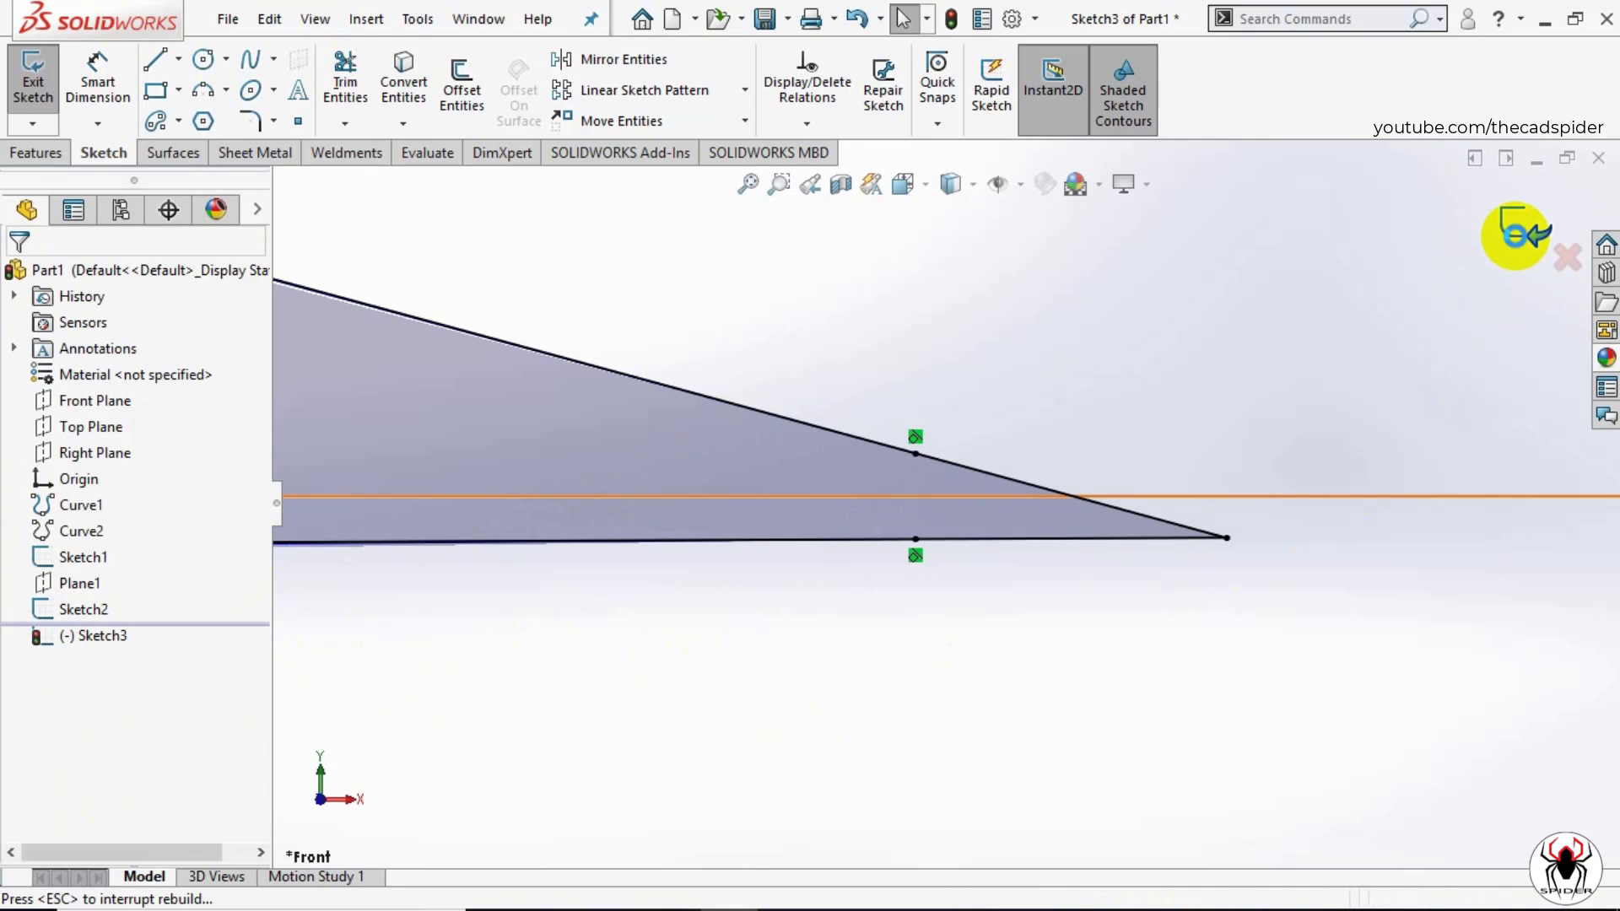
{"action": "left_click", "coordinate": [1075, 408]}
{"action": "key", "text": "f"}
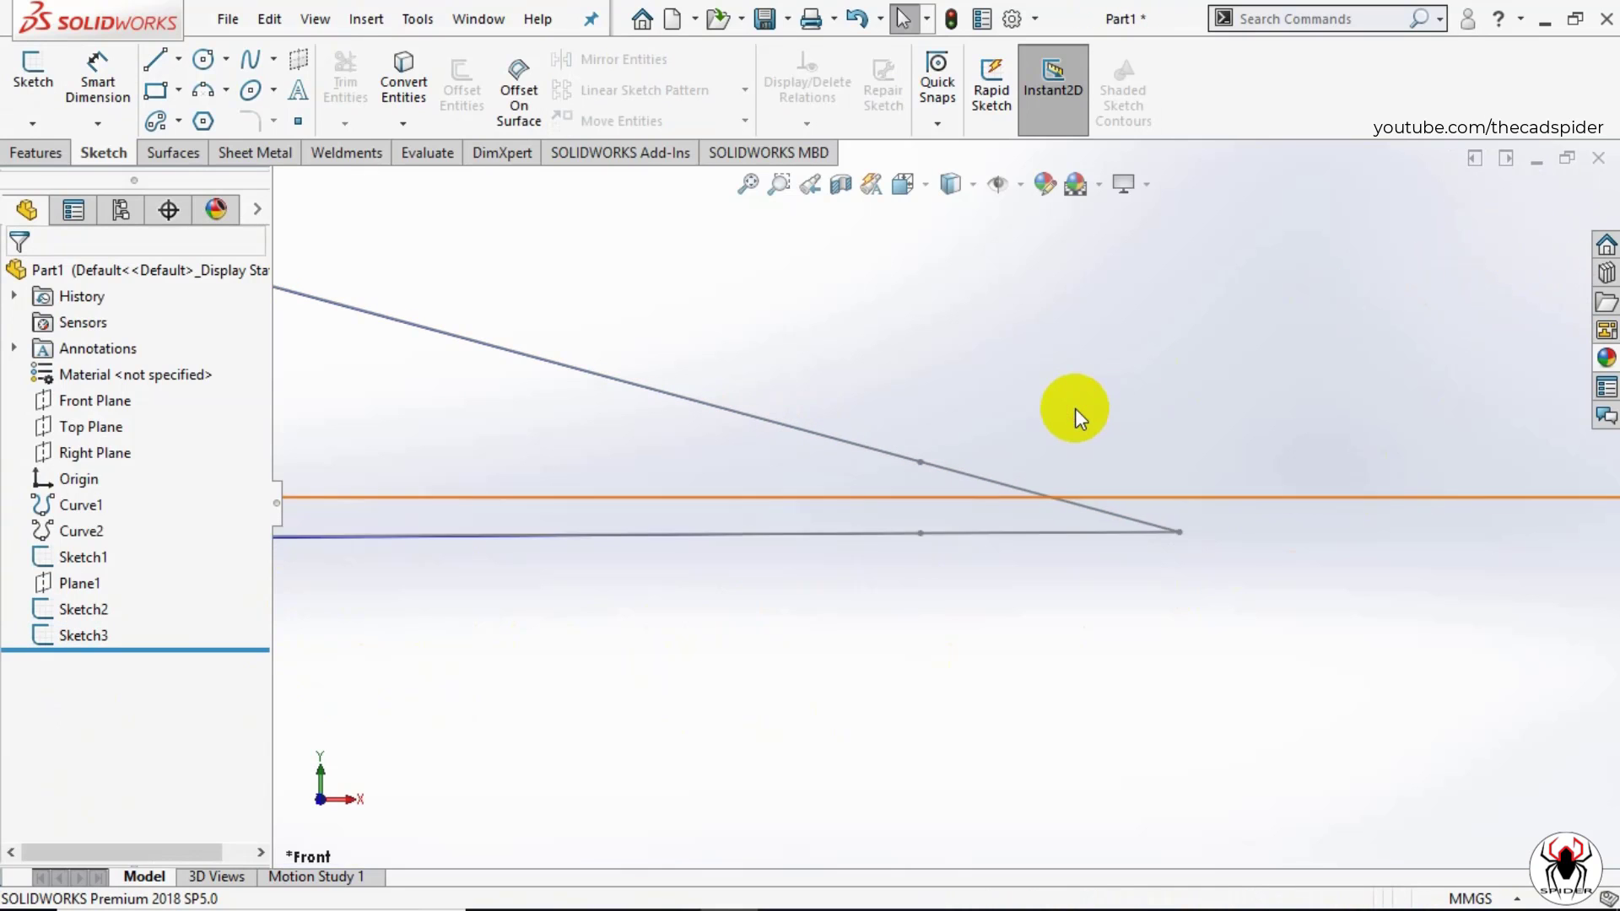
{"action": "middle_click_drag", "start_coordinate": [1075, 409], "coordinate": [1052, 595]}
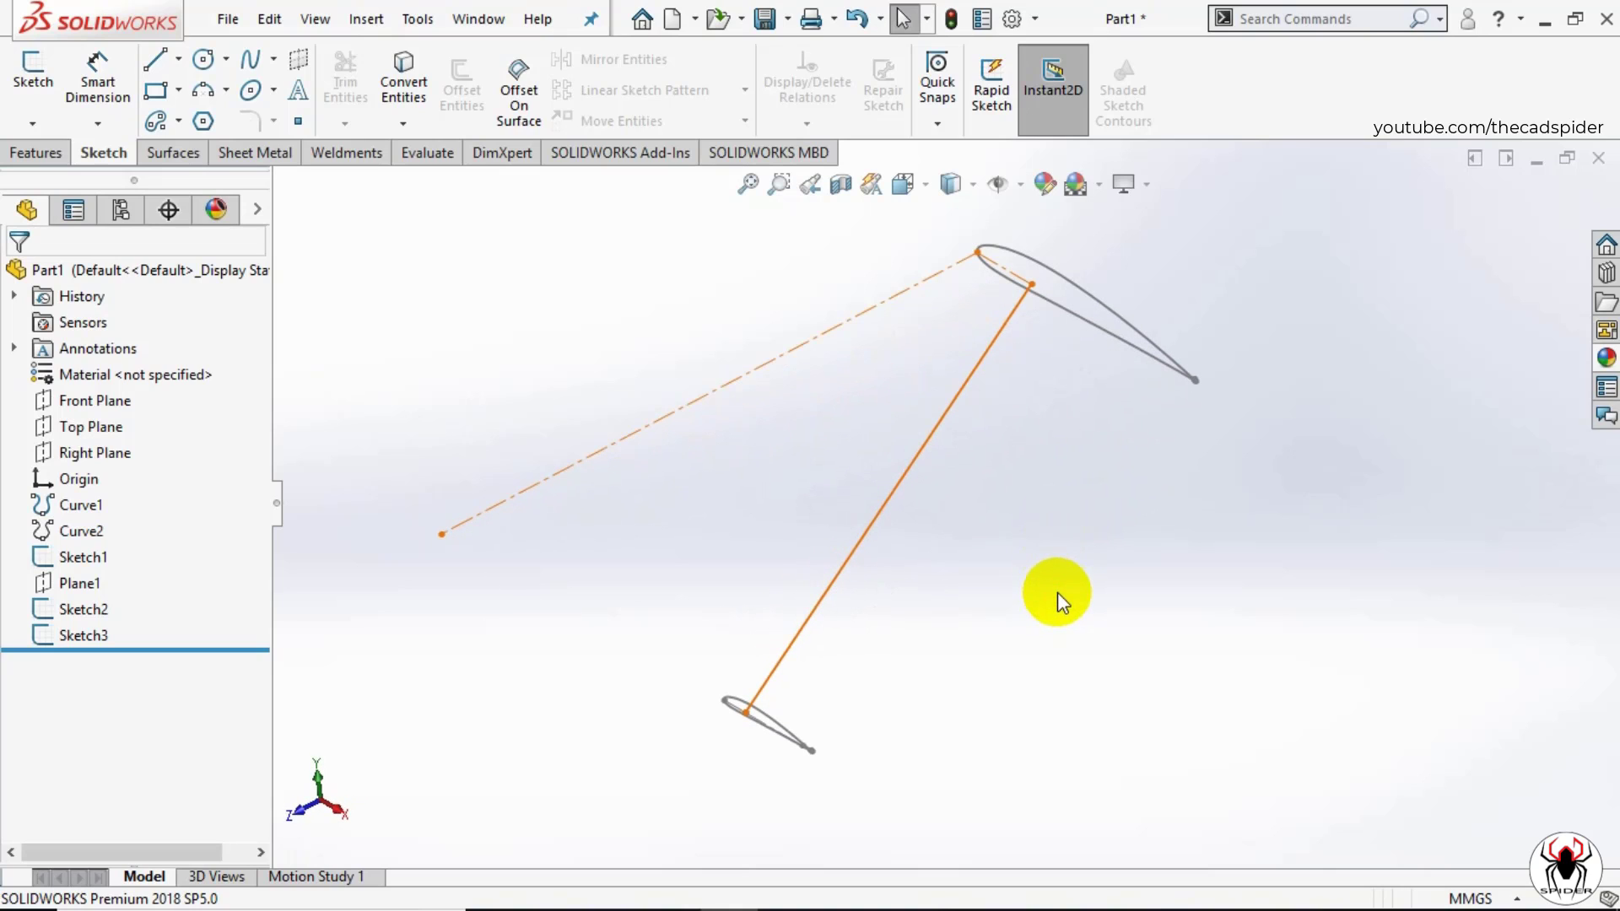
Step: Set the sketch color of the root and tip airfoil sketches, Sketch3 and Sketch2, to dark green
{"action": "left_click", "coordinate": [773, 720]}
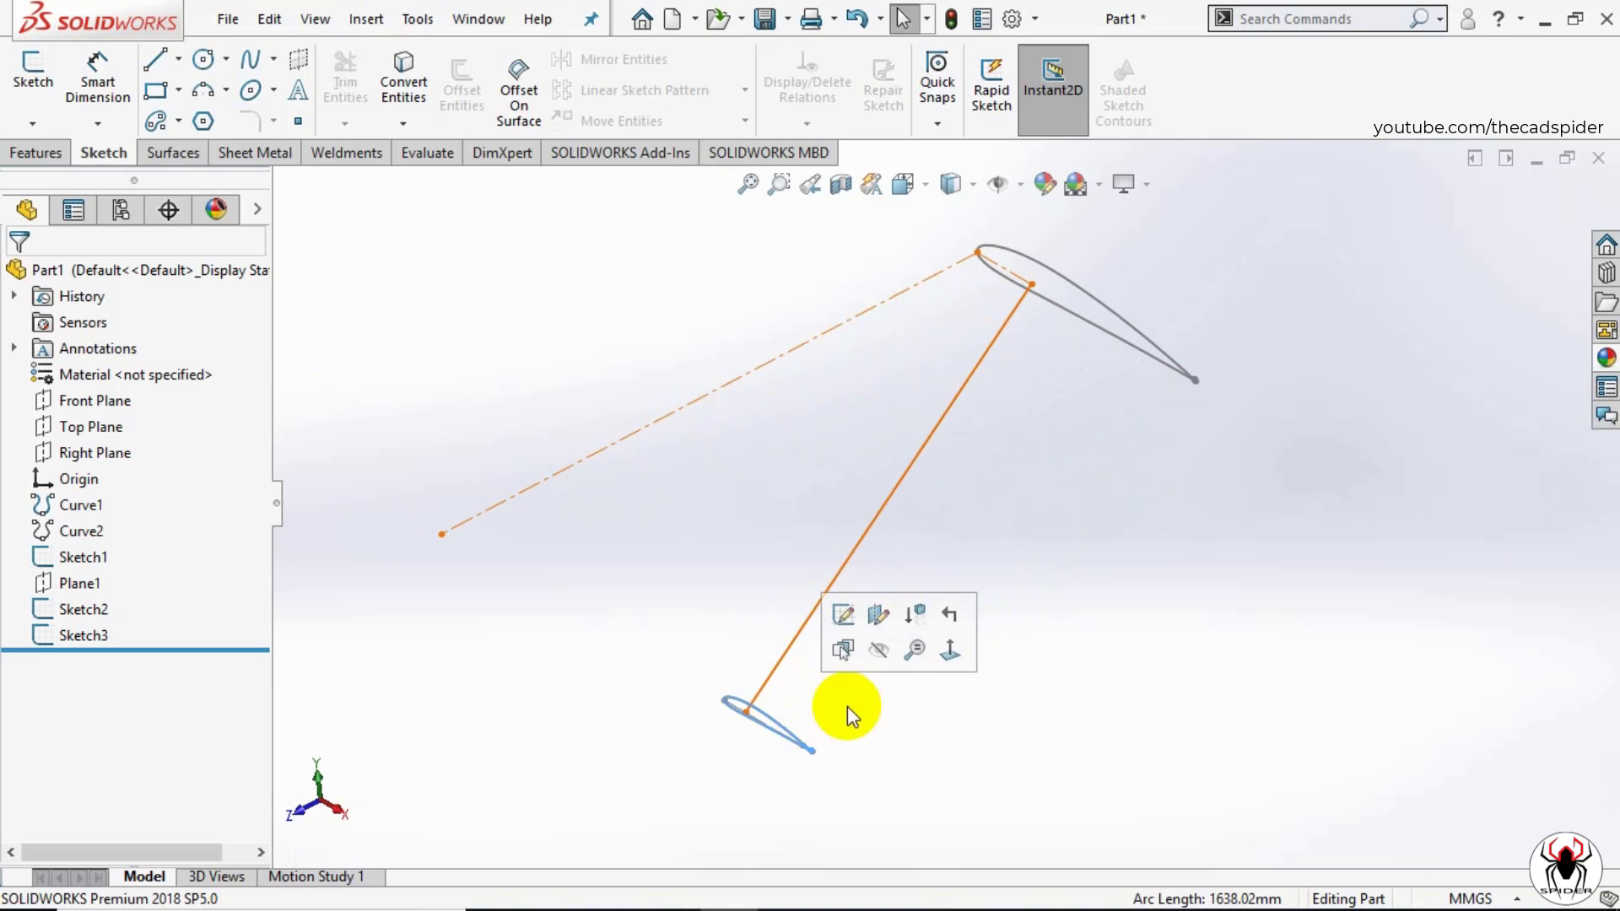
{"action": "left_click", "coordinate": [1133, 335], "text": "ctrl"}
{"action": "right_click", "coordinate": [1140, 341]}
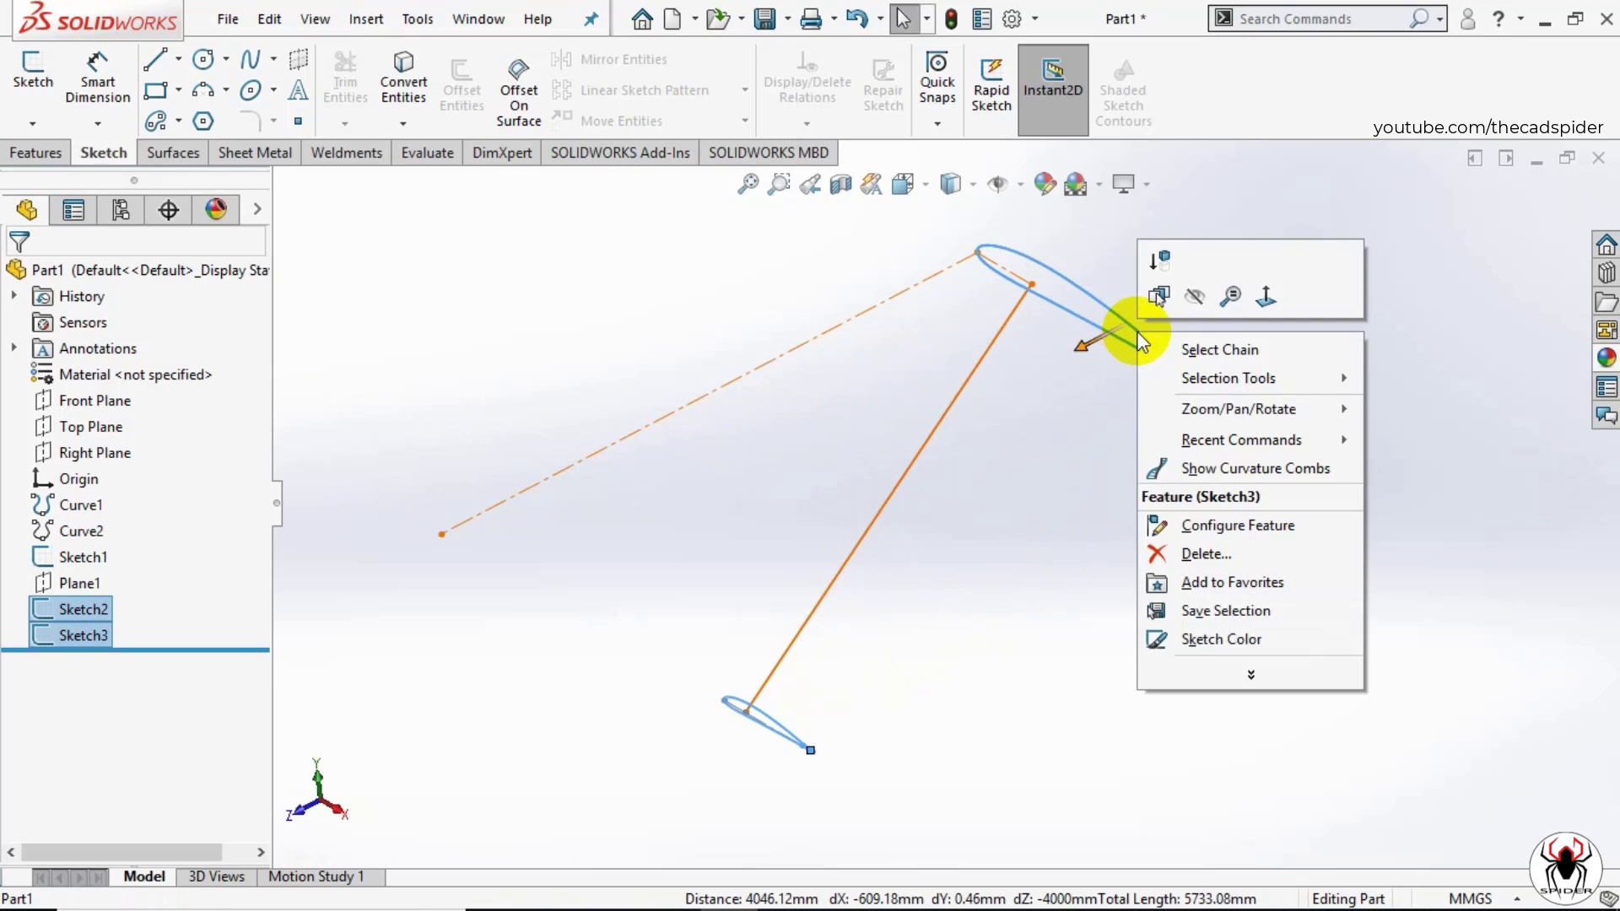
{"action": "left_click", "coordinate": [1221, 640]}
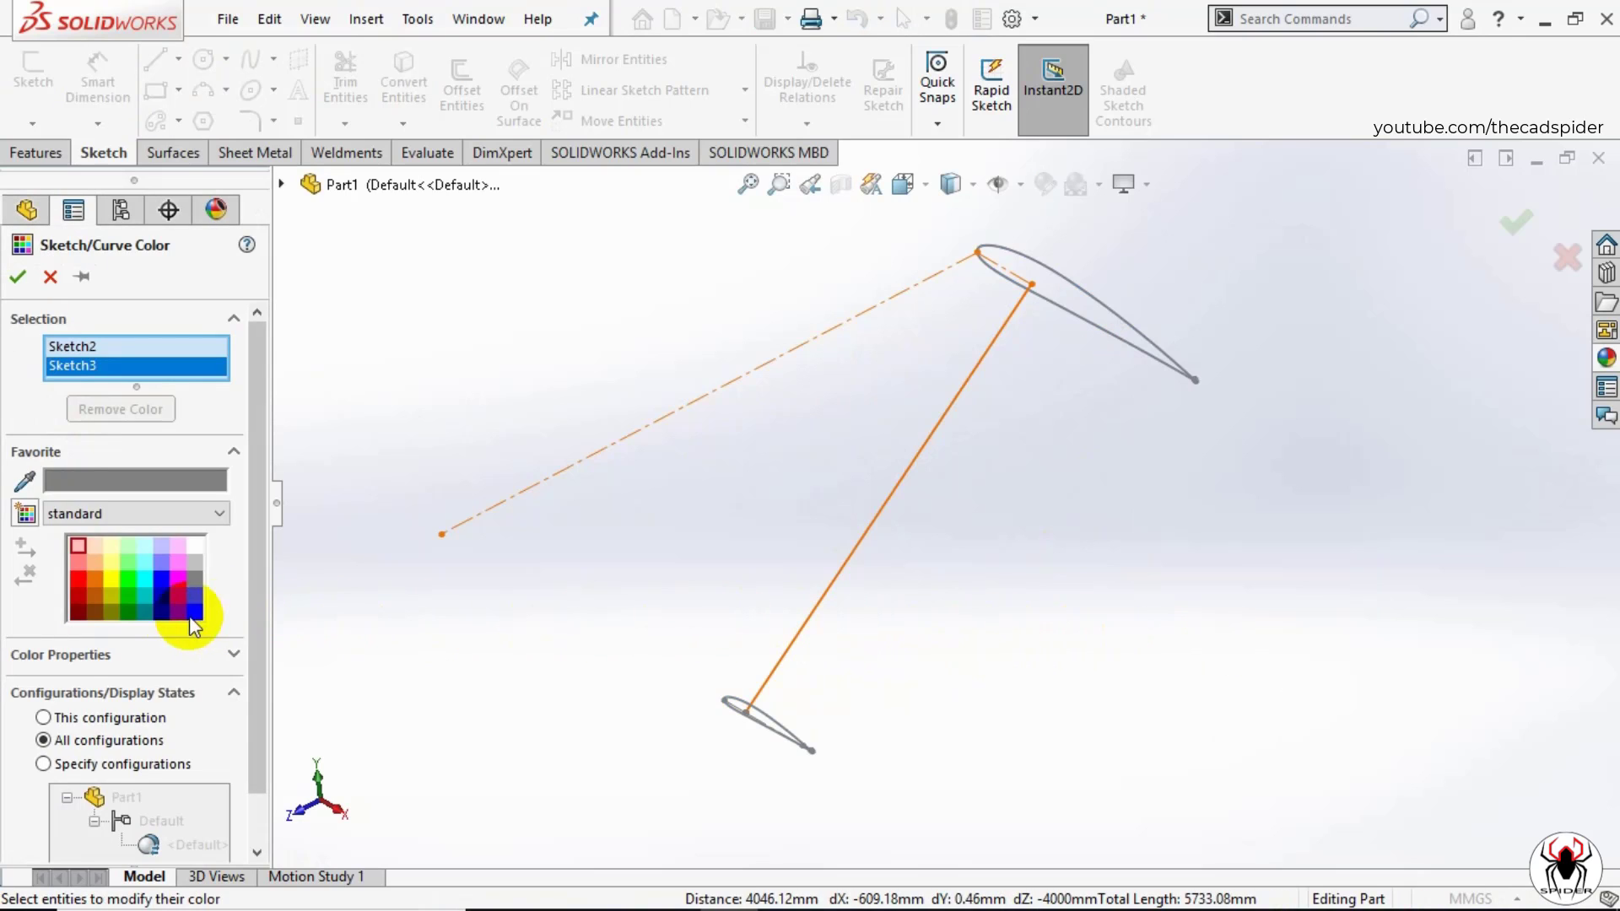
{"action": "left_click", "coordinate": [133, 613]}
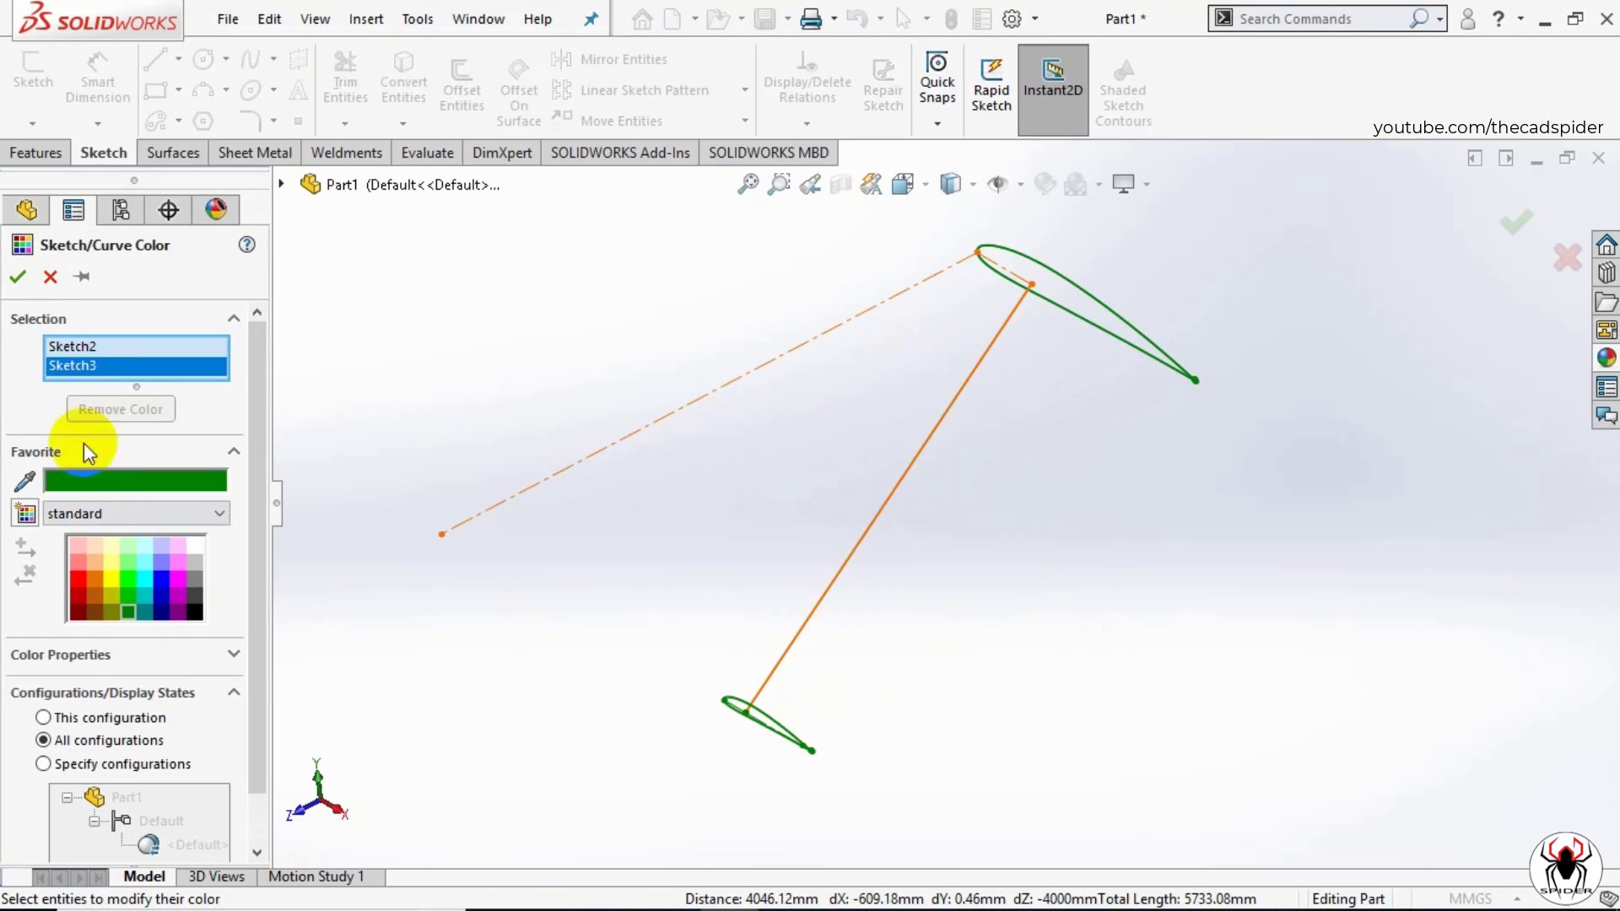
{"action": "left_click", "coordinate": [18, 279]}
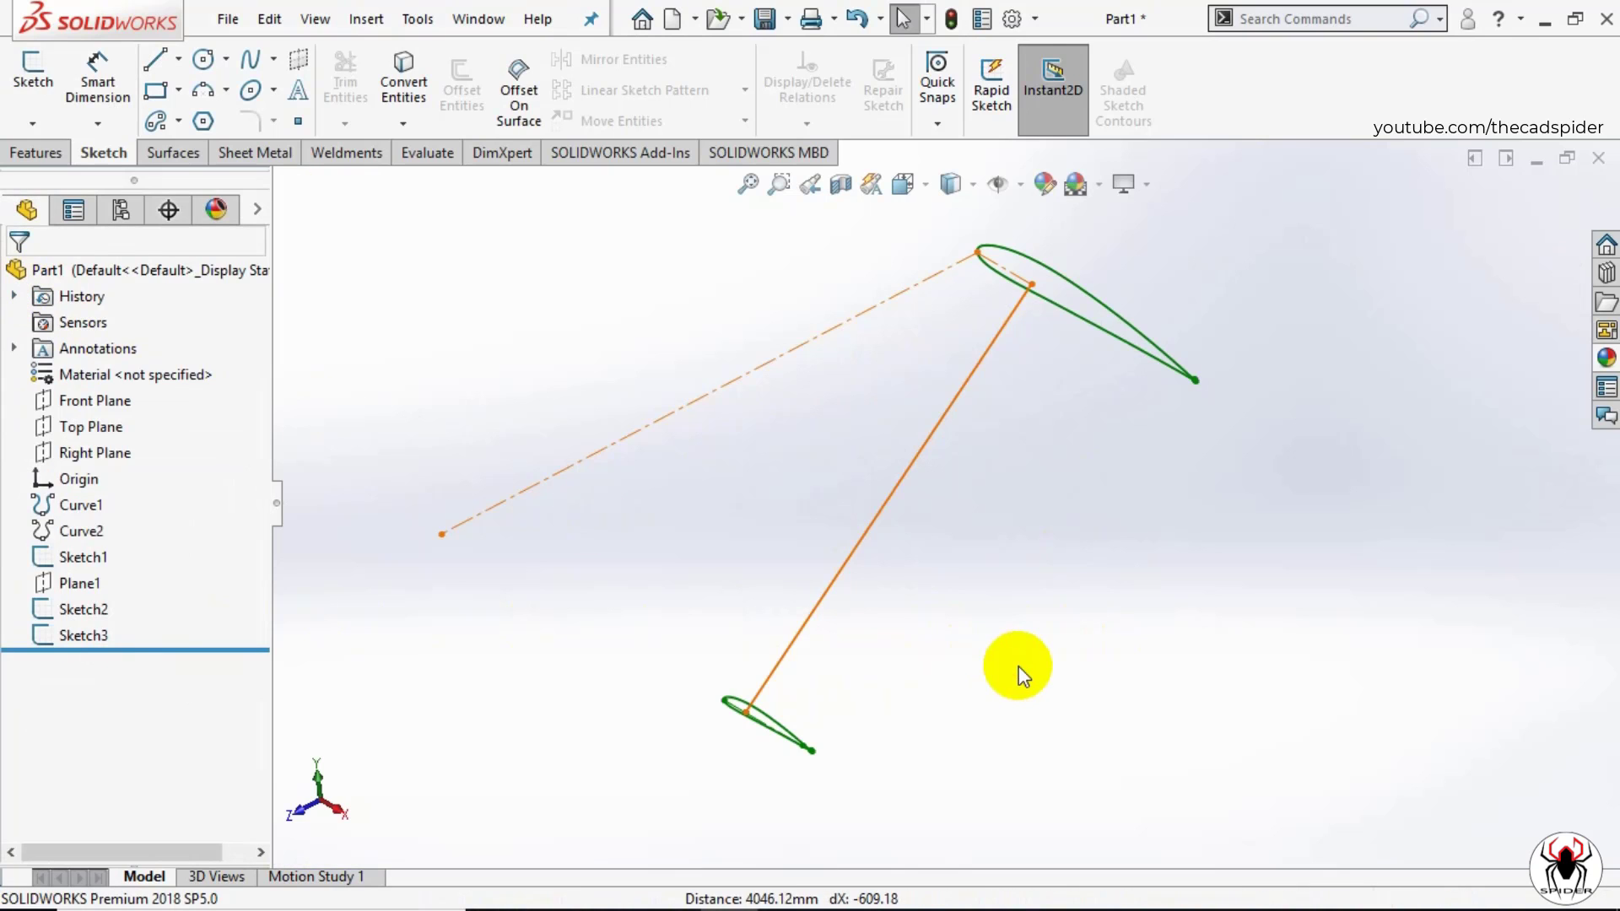
Step: Create a Lofted Surface from the root airfoil profile, Sketch3, to the tip airfoil profile, Sketch2
{"action": "left_click", "coordinate": [198, 163]}
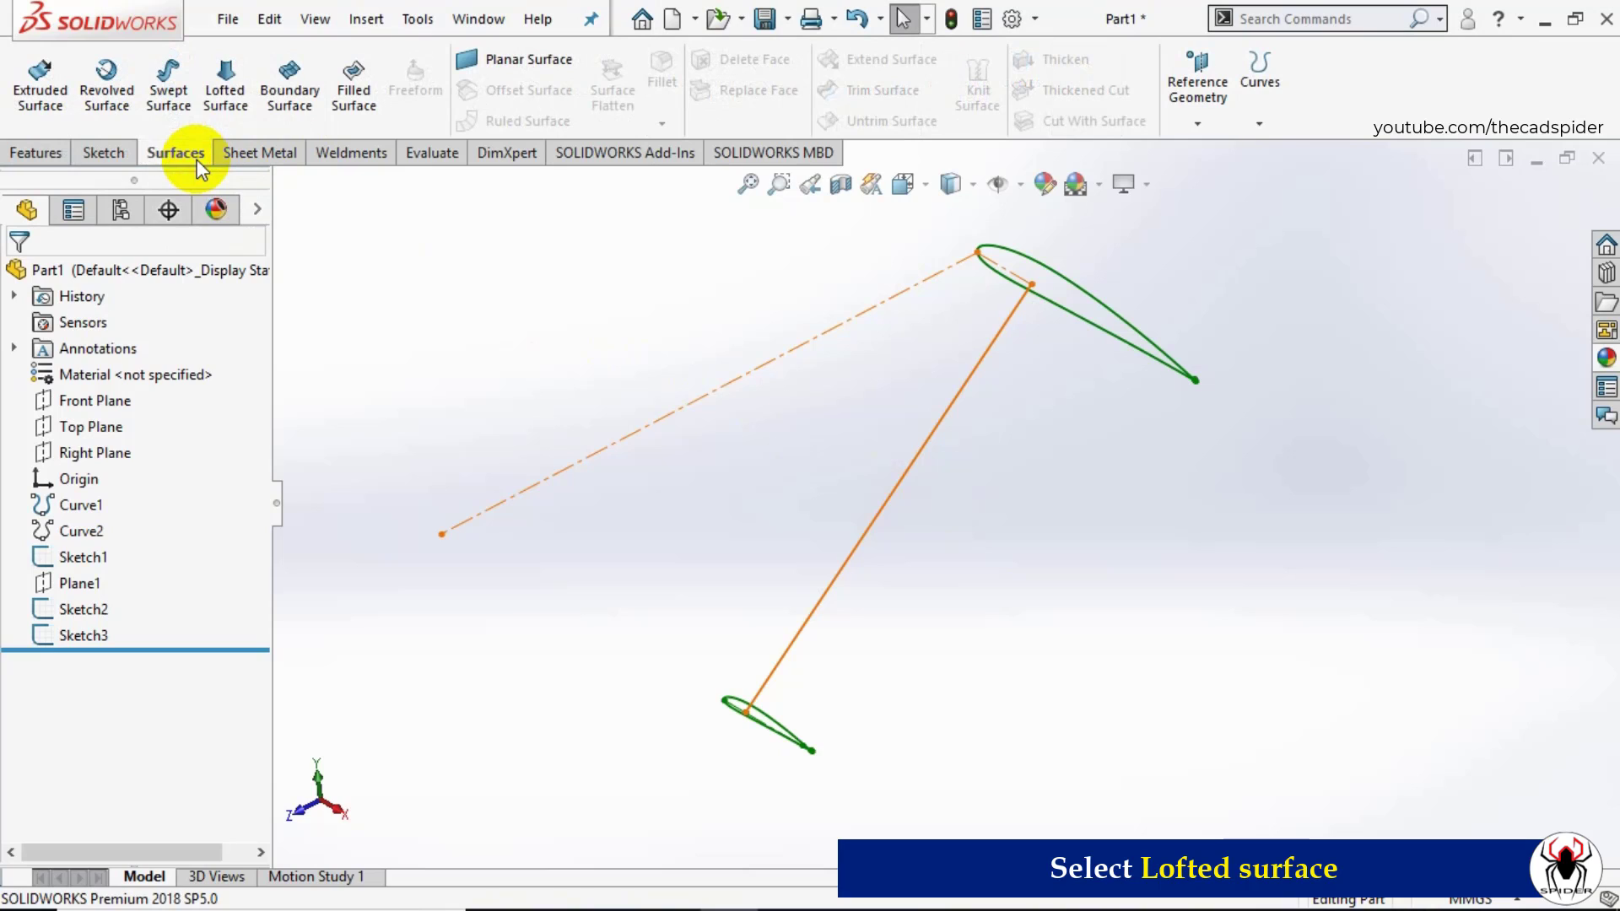
{"action": "left_click", "coordinate": [234, 98]}
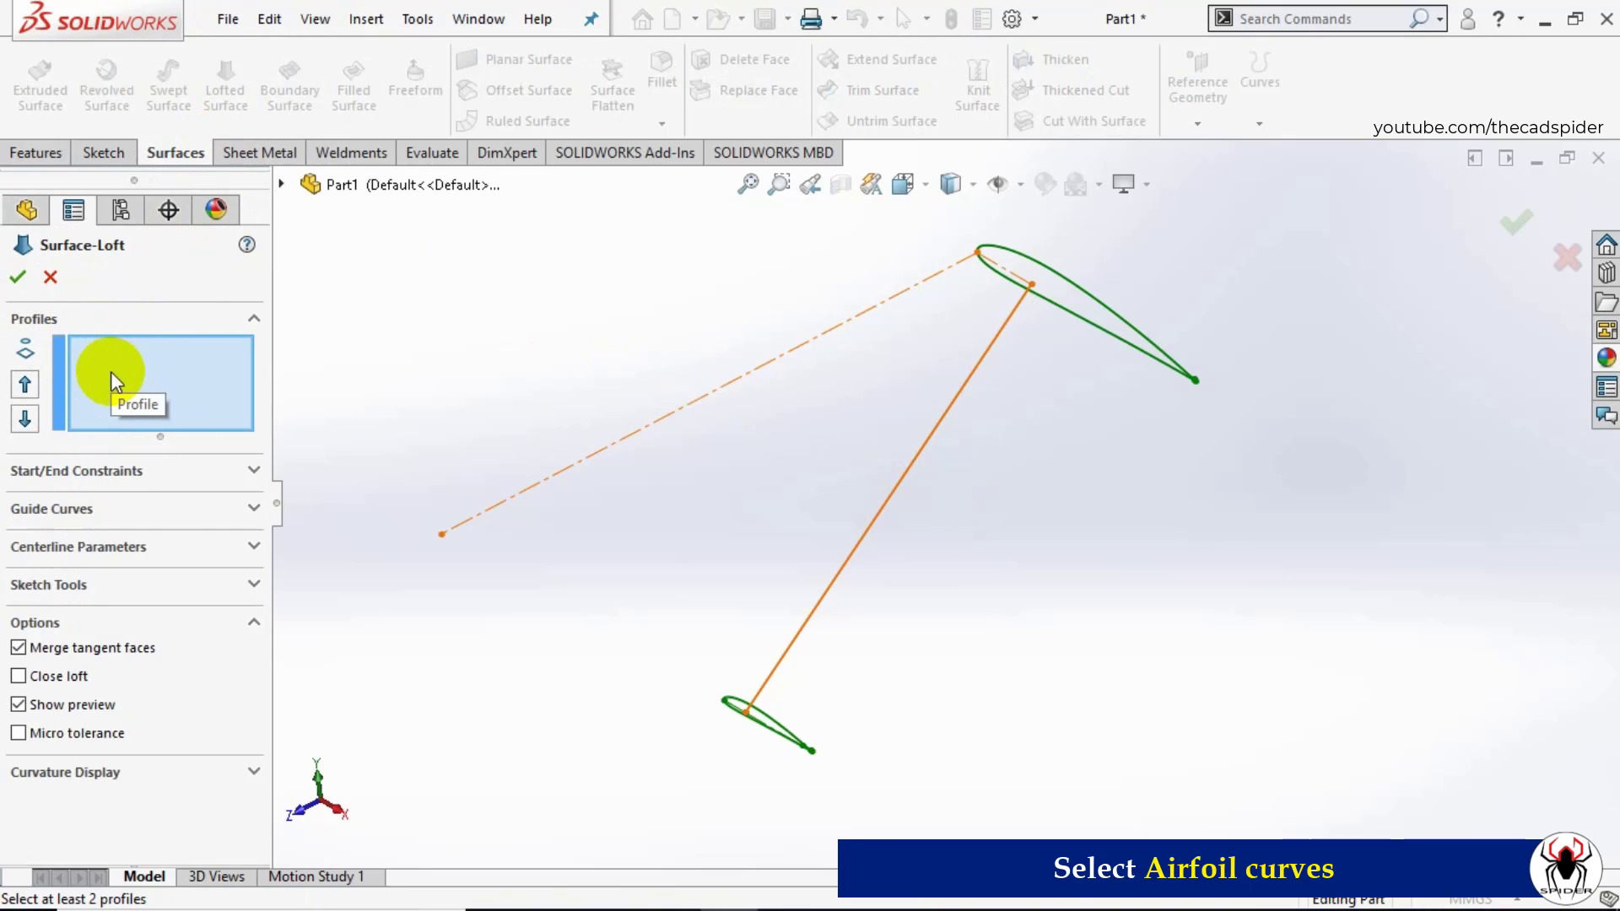
{"action": "left_click", "coordinate": [1119, 325]}
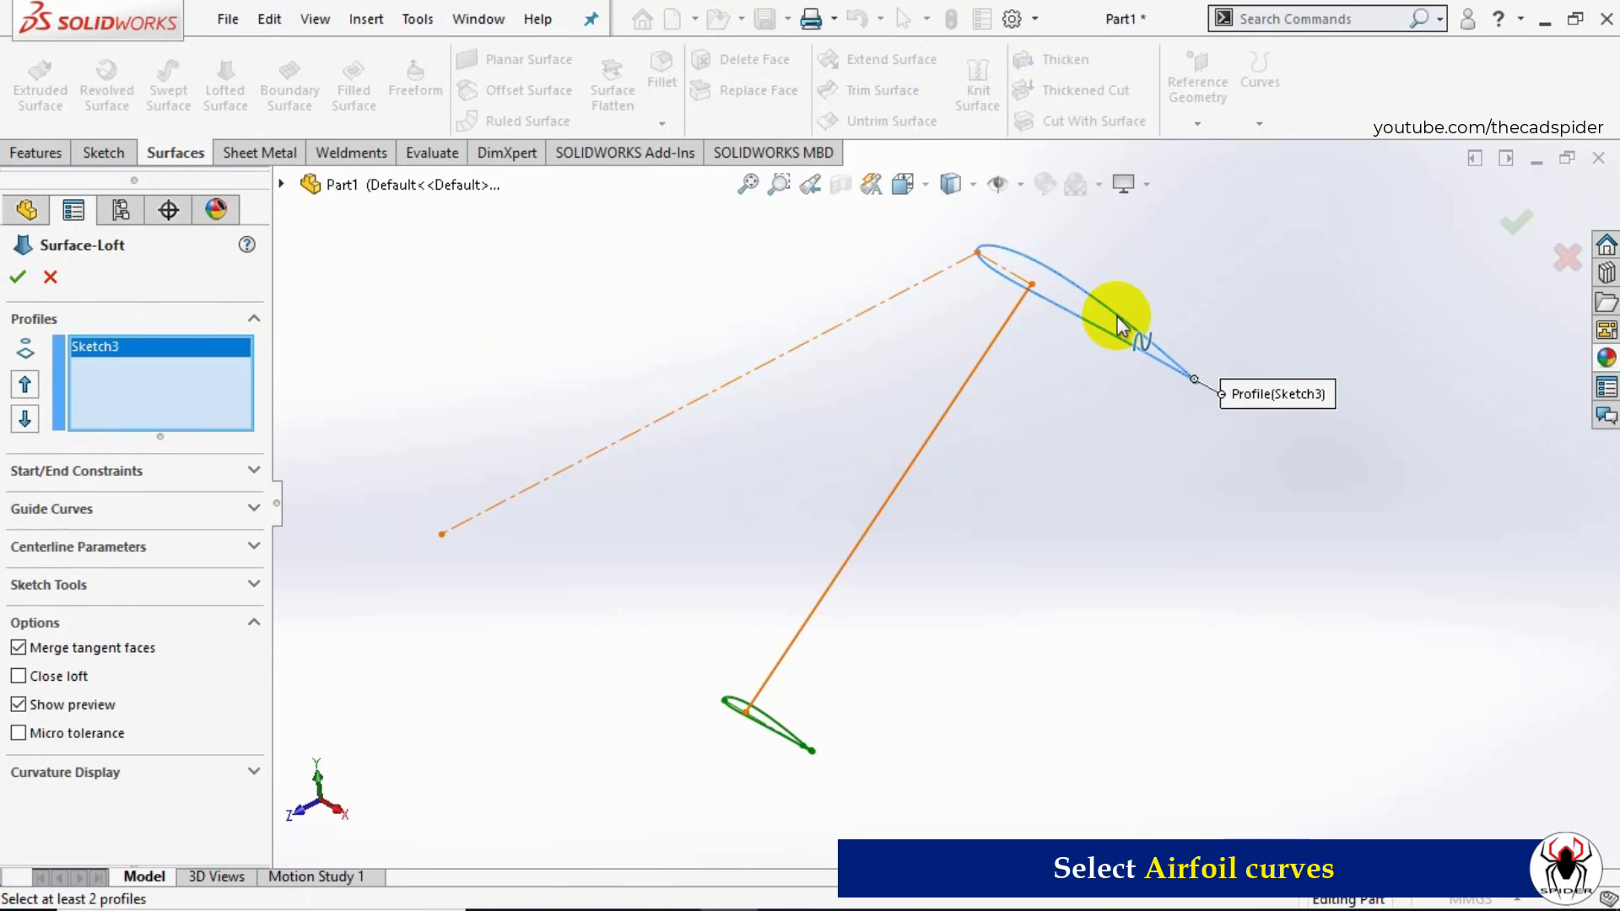
{"action": "left_click", "coordinate": [786, 731]}
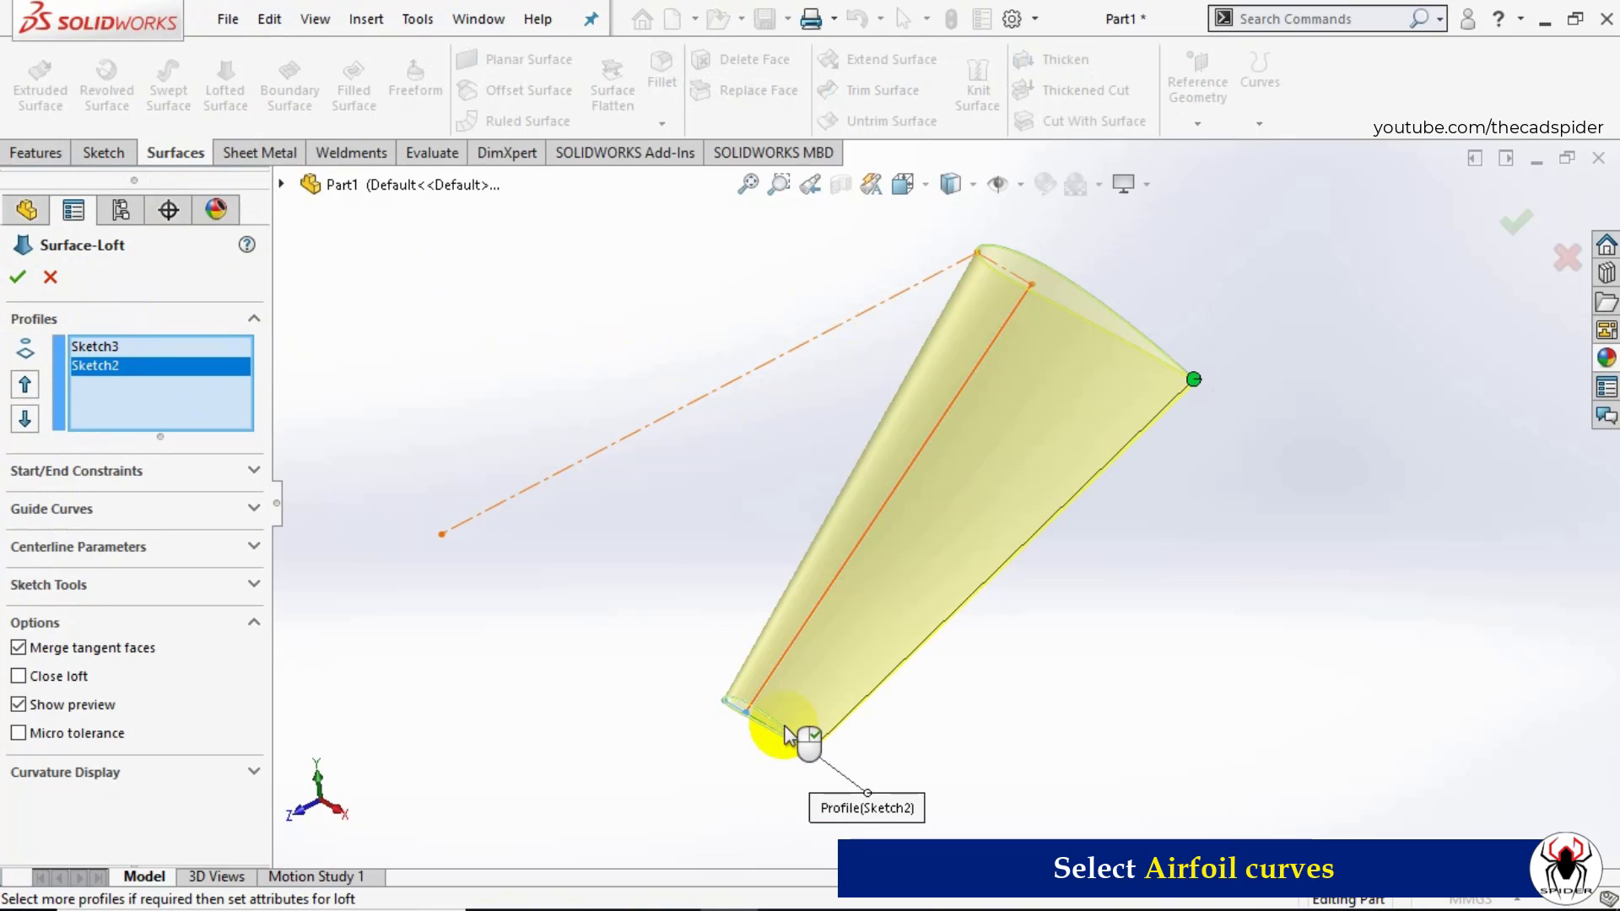
{"action": "left_click", "coordinate": [25, 278]}
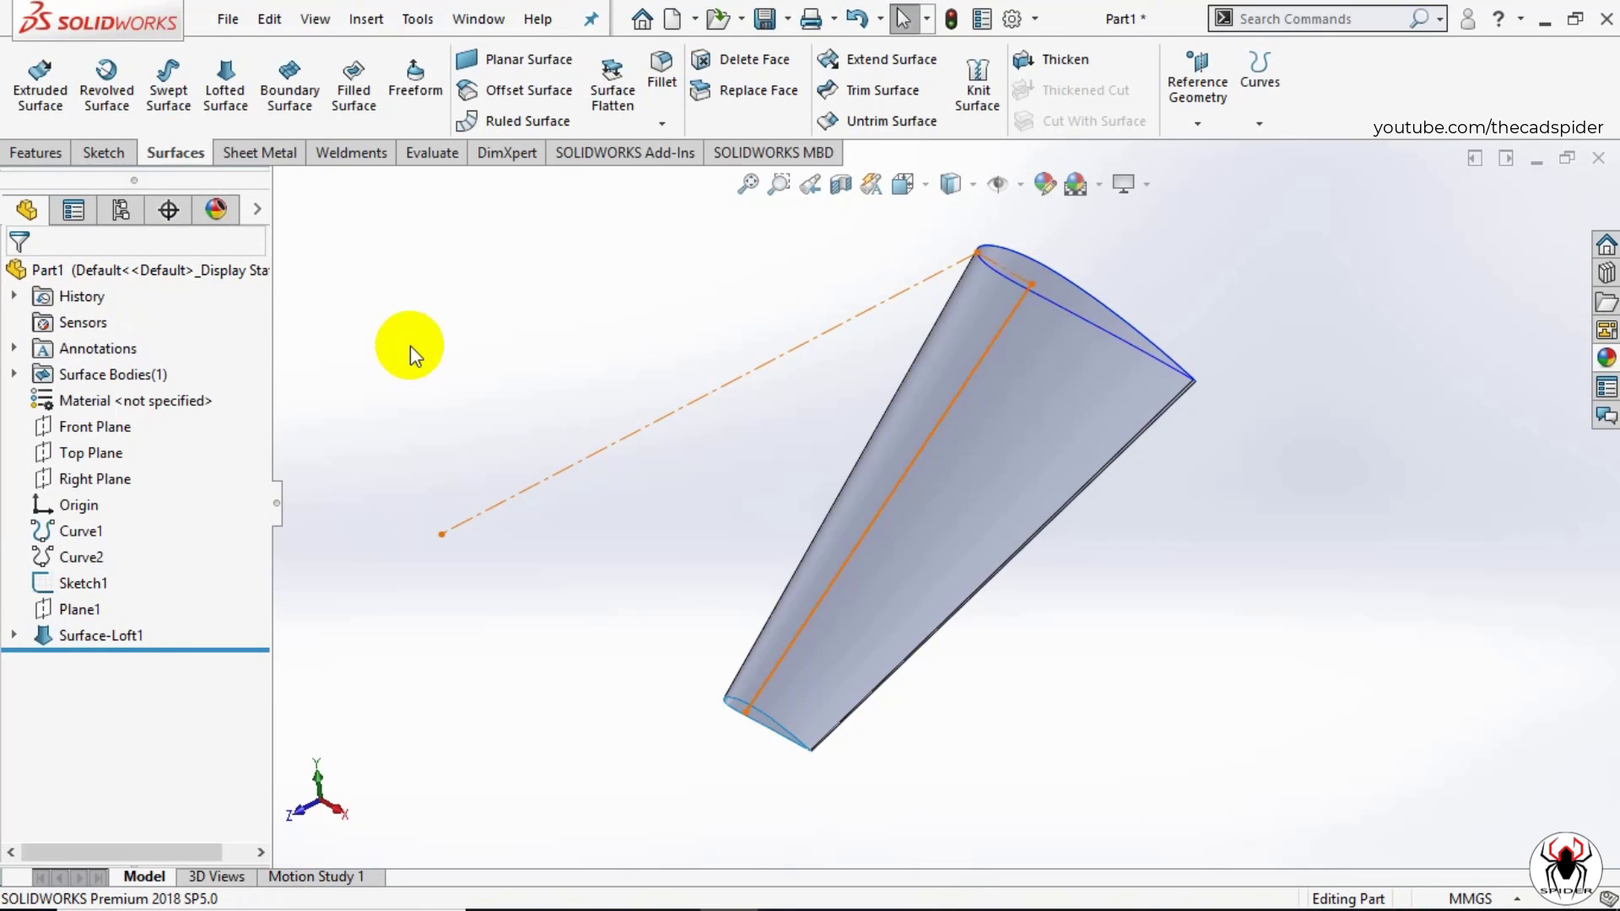
Step: Examine the wing's sweep from the Top view with the dimensions of the spar layout sketch, Sketch1, displayed
{"action": "left_click", "coordinate": [925, 187]}
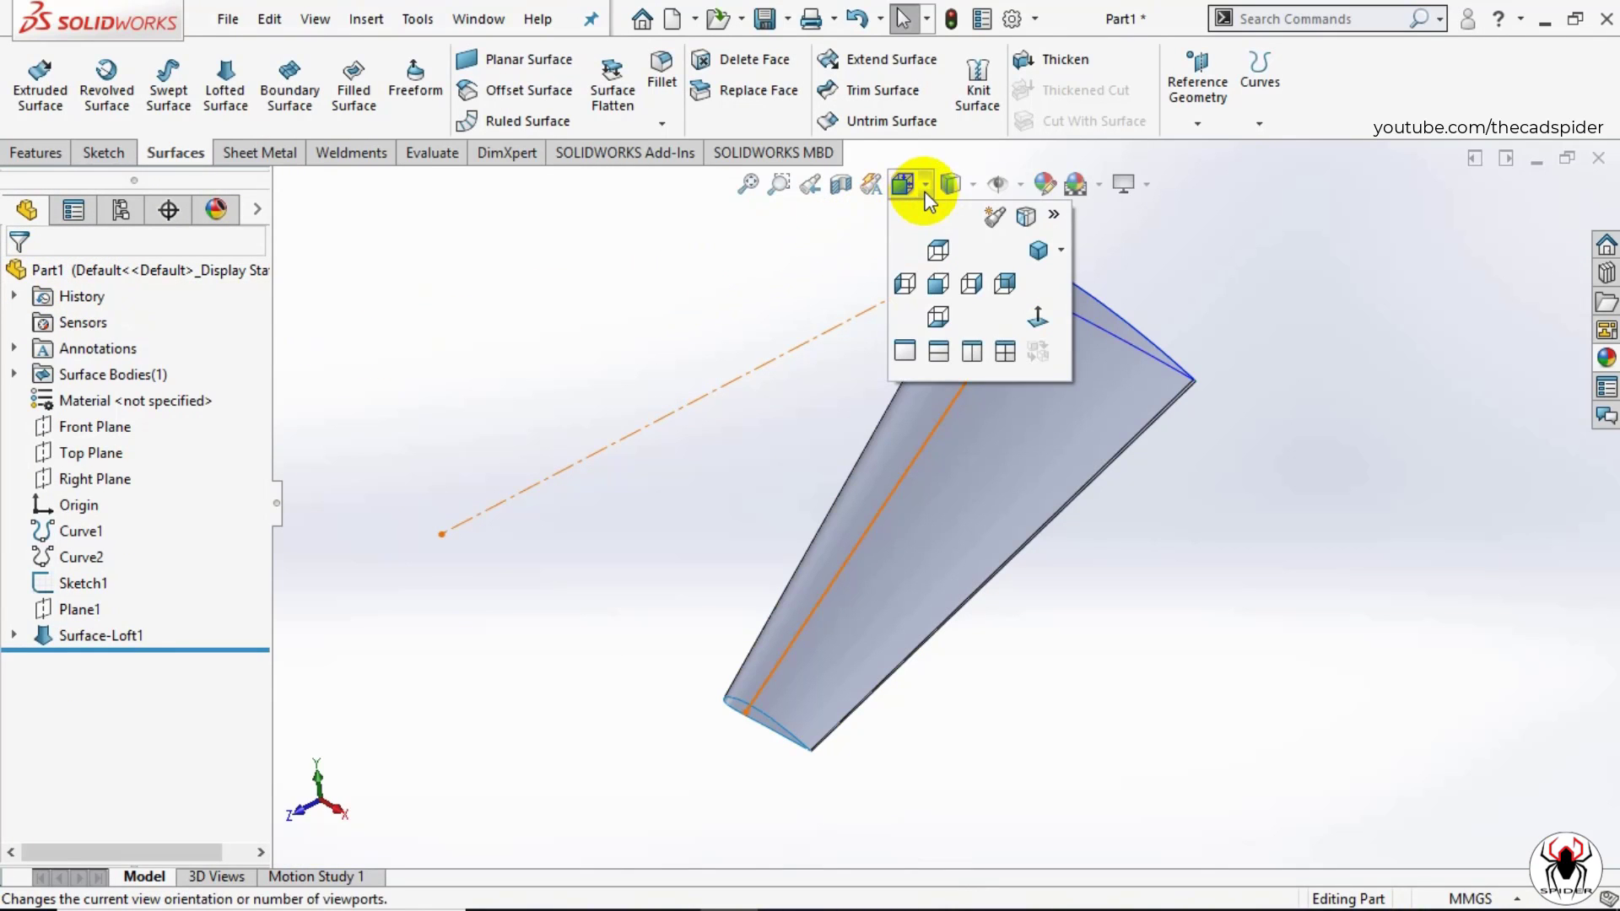
{"action": "left_click", "coordinate": [936, 247]}
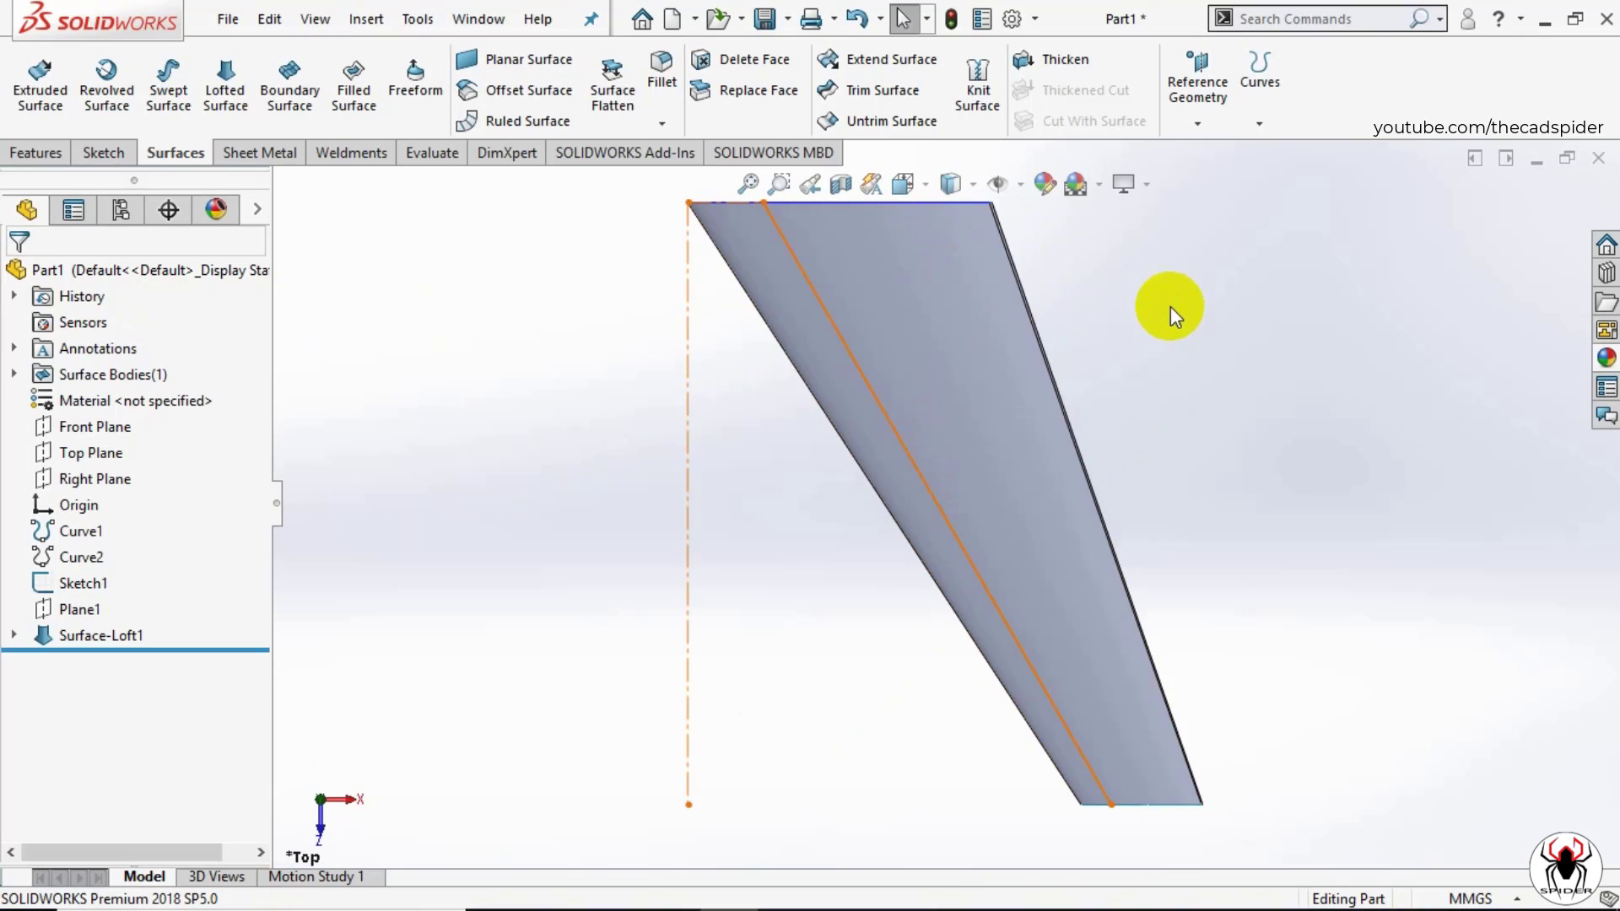
{"action": "left_click", "coordinate": [102, 584]}
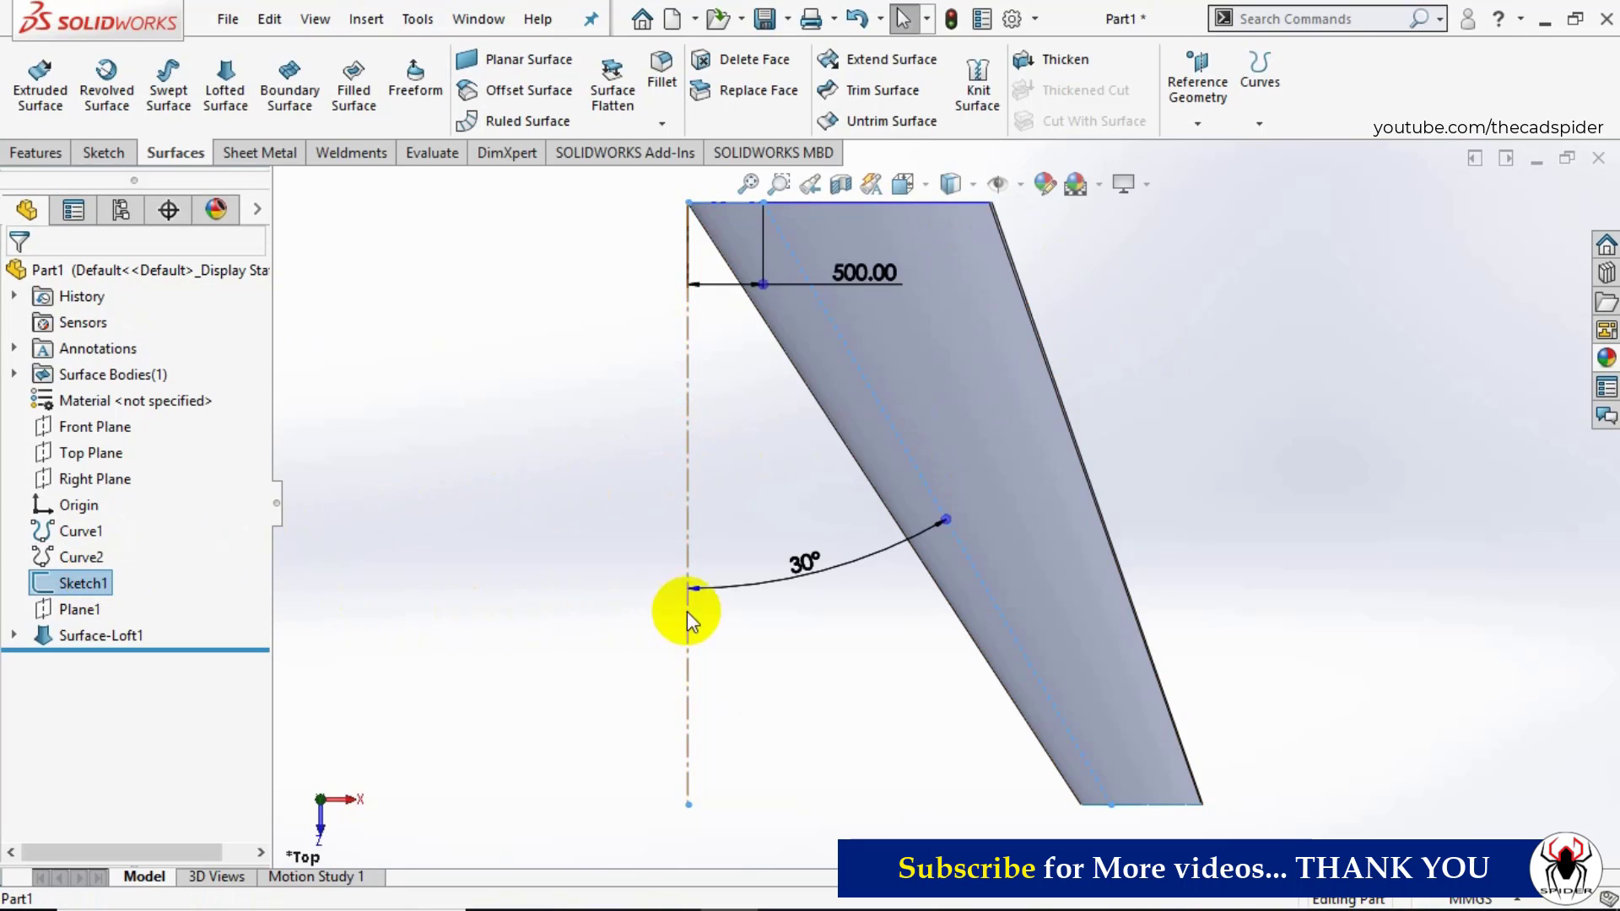
{"action": "left_click", "coordinate": [815, 584]}
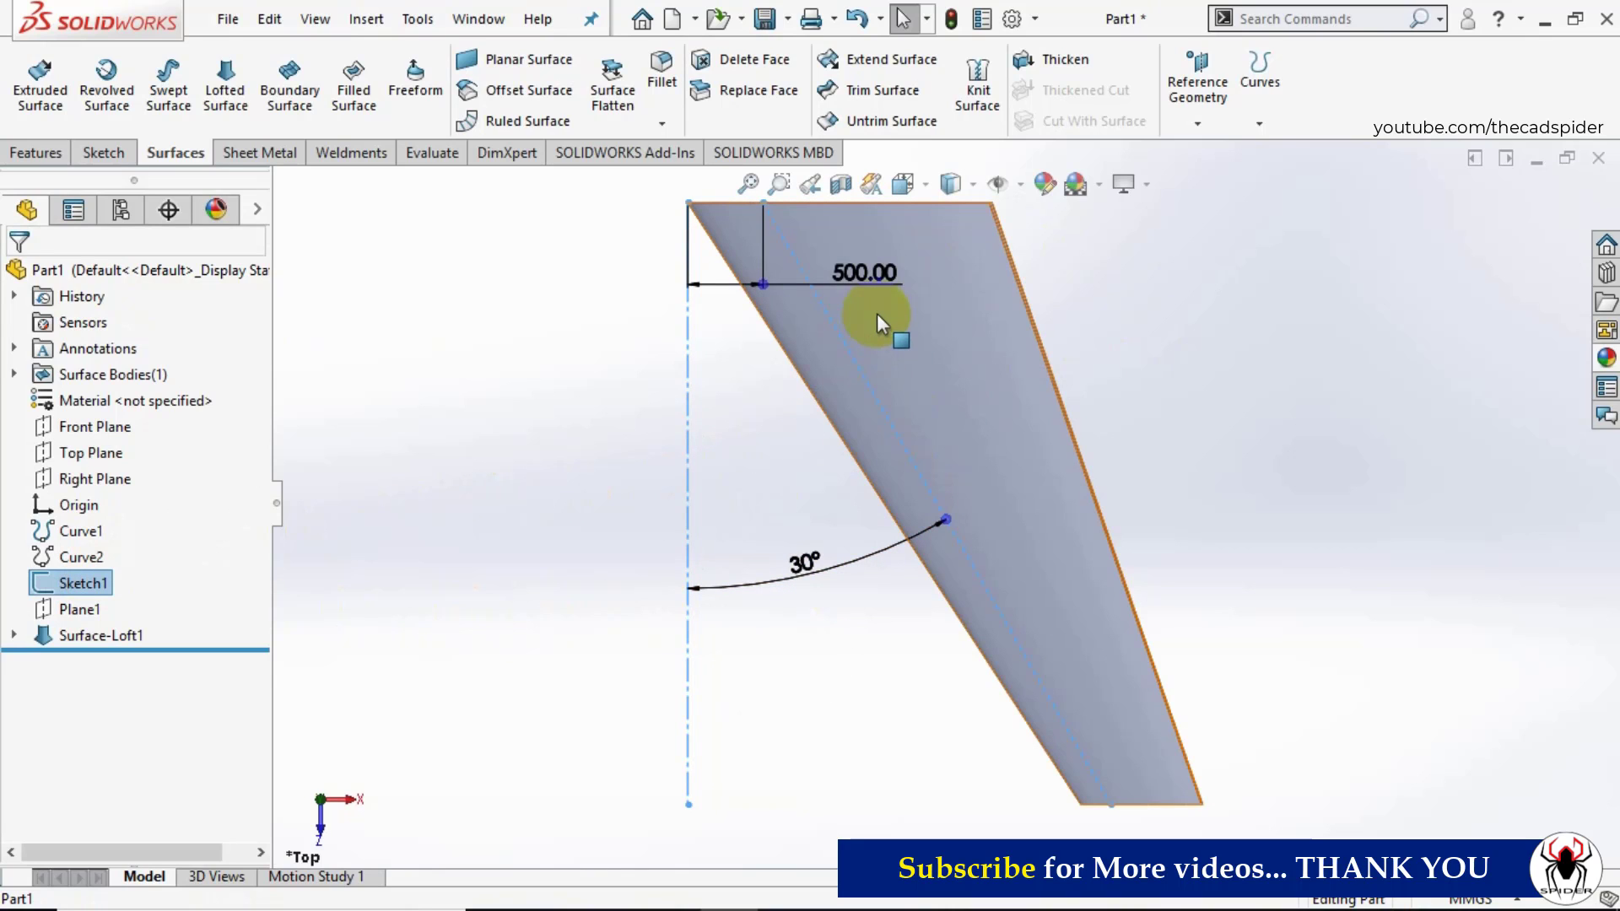